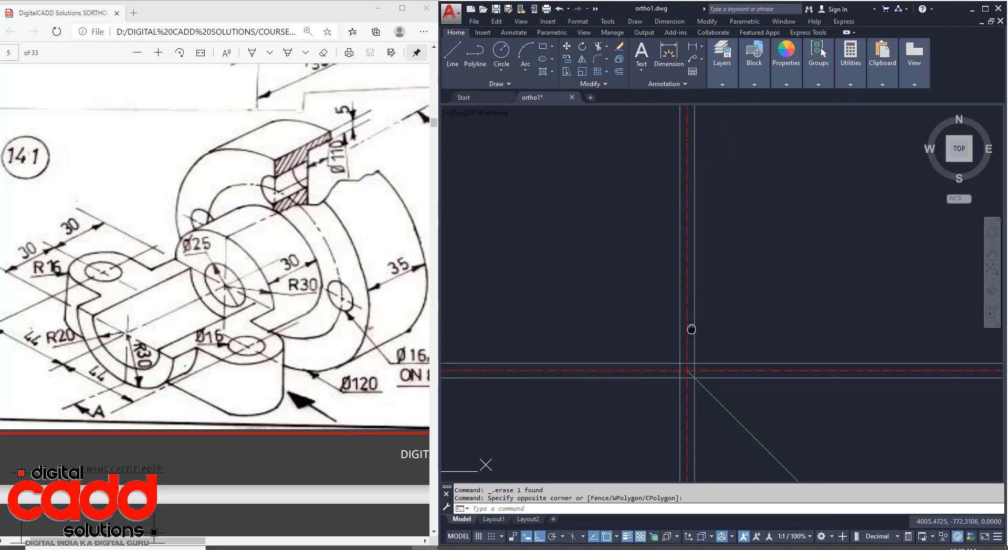
pyautogui.scroll(6, 713, 333)
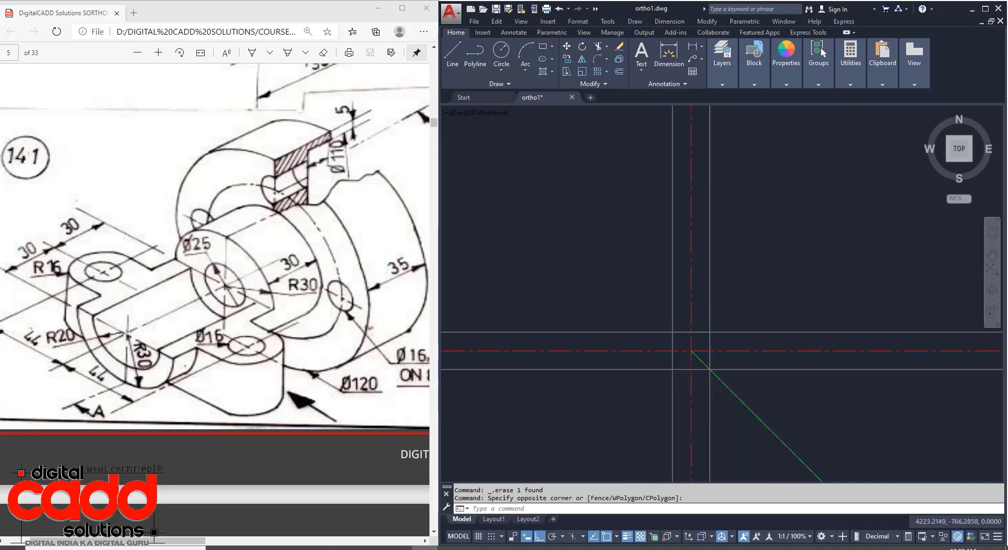
pyautogui.scroll(-4, 685, 375)
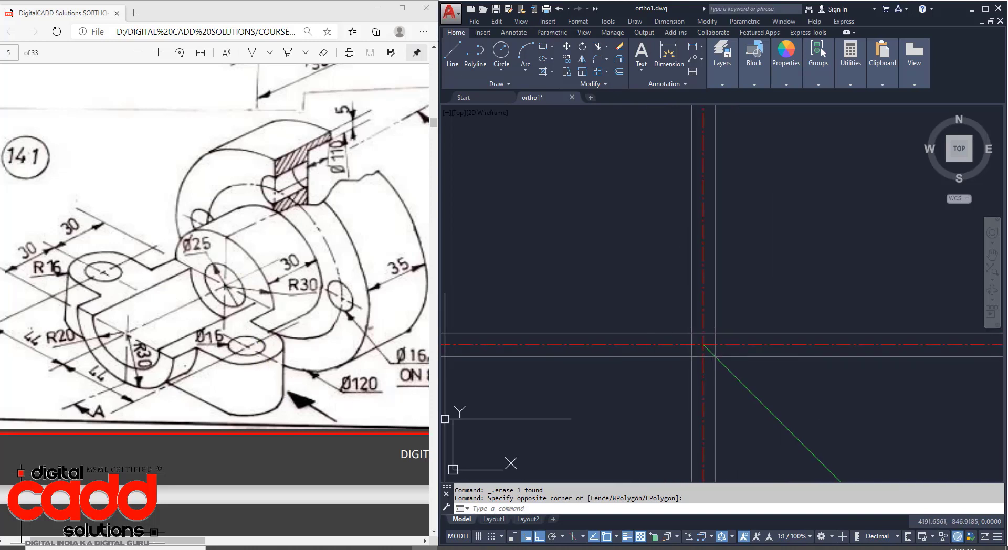
pyautogui.moveTo(567, 297); pyautogui.dragTo(630, 312, button='middle')
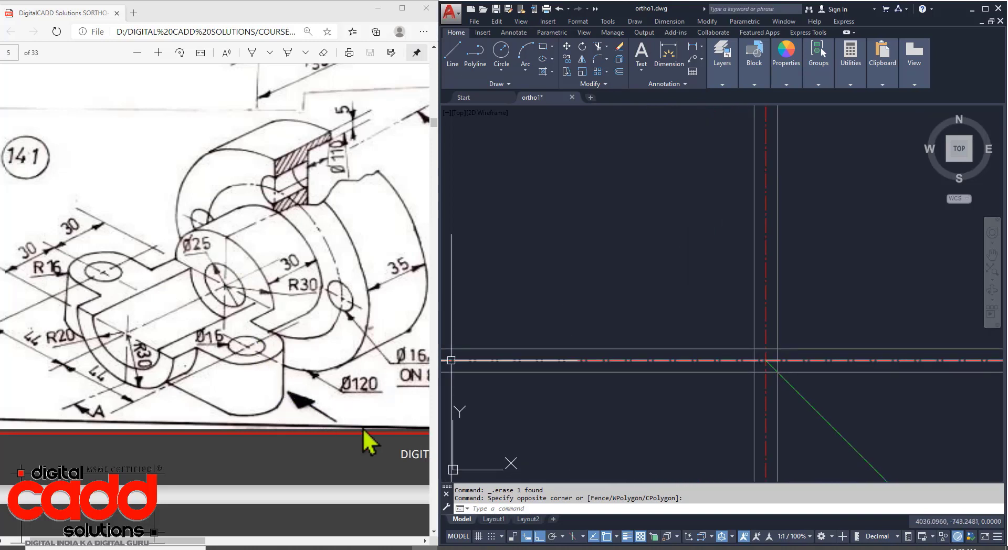
pyautogui.hotkey('ctrl', '2')
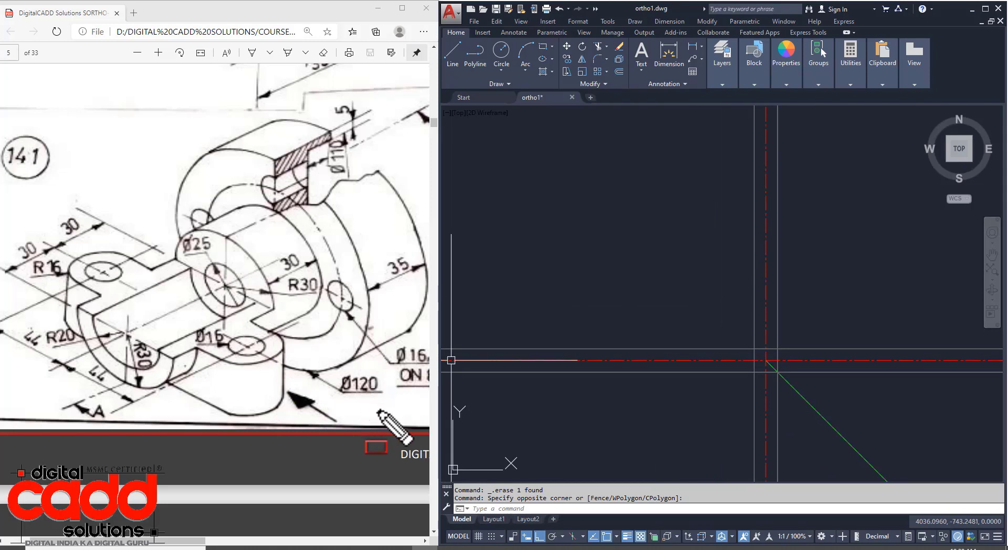
pyautogui.moveTo(380, 412); pyautogui.dragTo(340, 389)
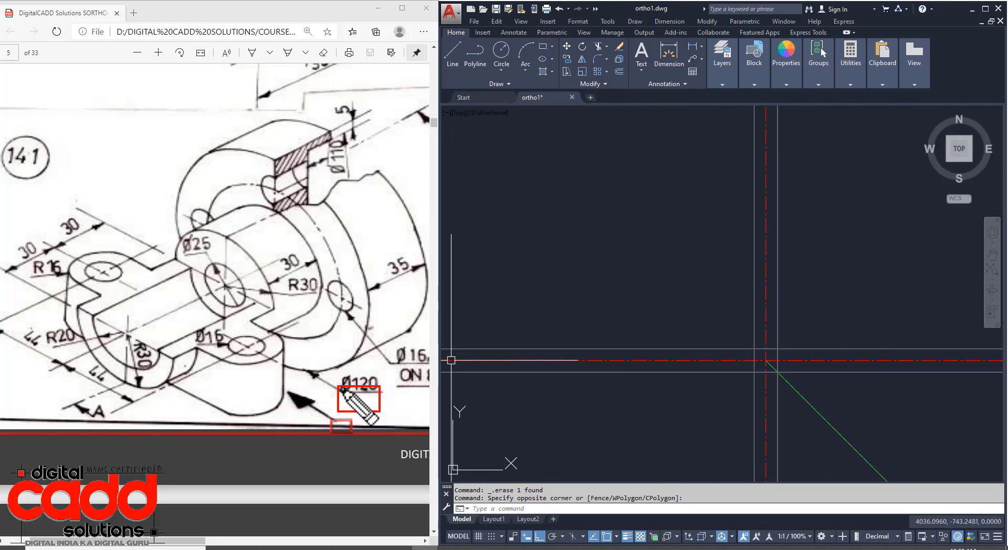
pyautogui.hotkey('ctrl', 'z')
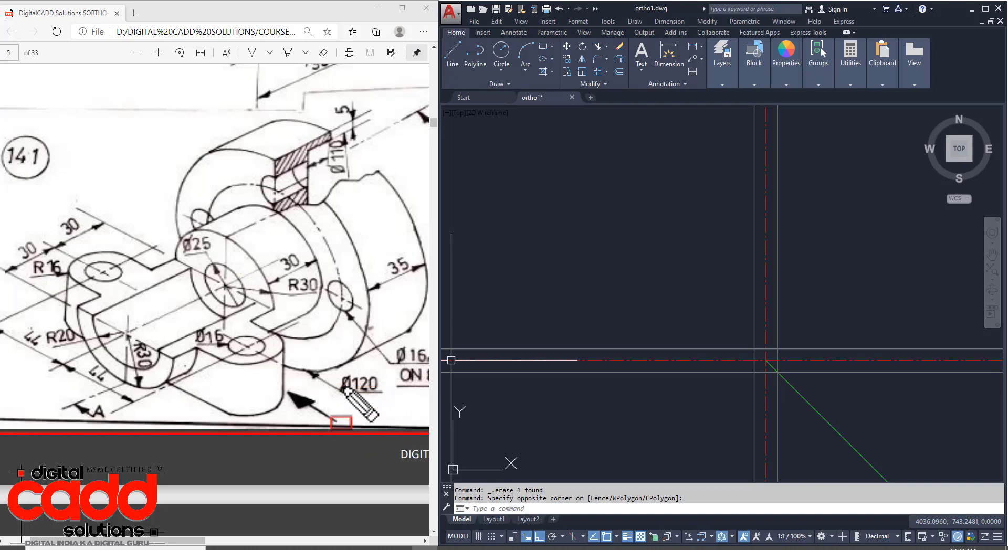
pyautogui.press('a')
pyautogui.moveTo(387, 409)
pyautogui.mouseDown()
pyautogui.moveTo(342, 397)
pyautogui.moveTo(333, 382)
pyautogui.mouseUp()
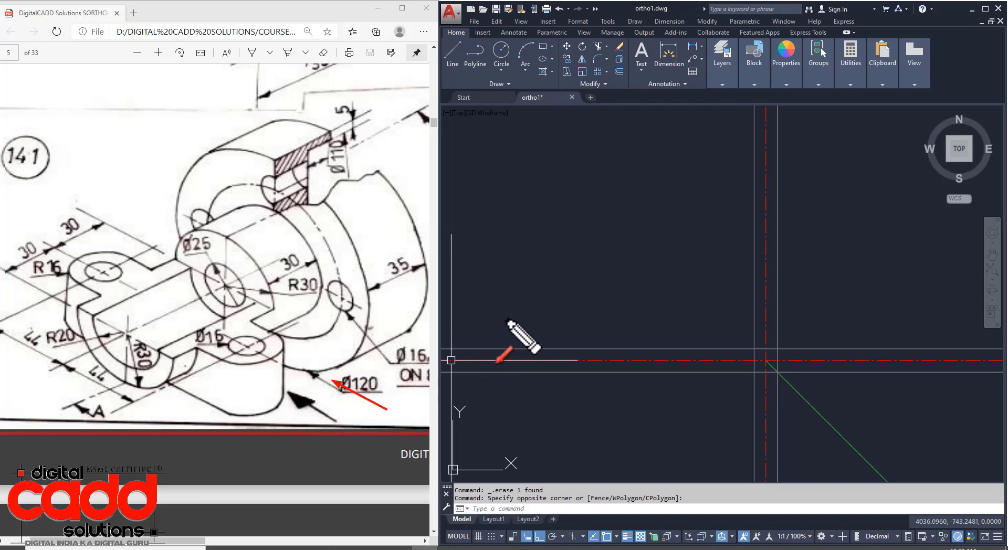
pyautogui.press('r')
pyautogui.moveTo(732, 115)
pyautogui.mouseDown()
pyautogui.moveTo(663, 223)
pyautogui.moveTo(498, 329)
pyautogui.moveTo(458, 340)
pyautogui.mouseUp()
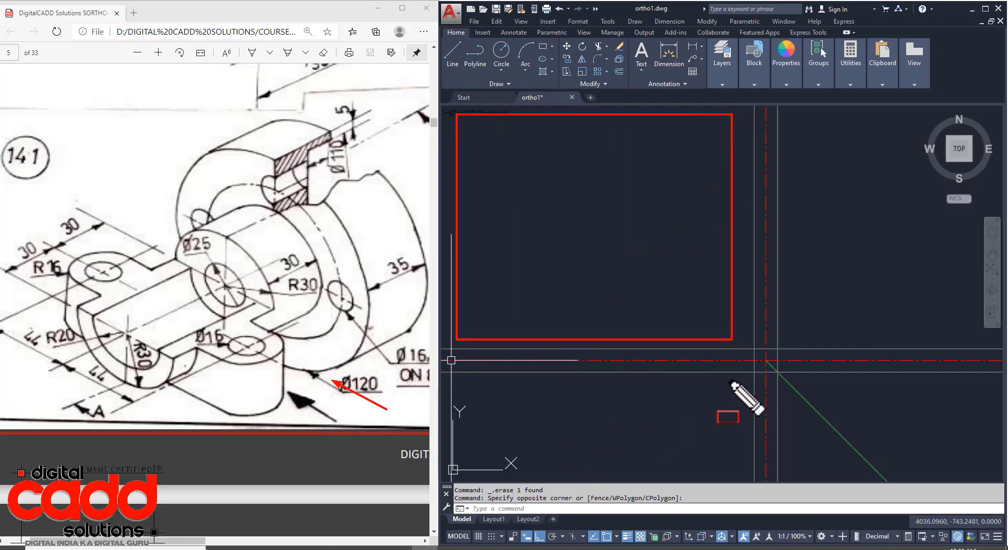
pyautogui.moveTo(732, 383)
pyautogui.mouseDown()
pyautogui.moveTo(623, 482)
pyautogui.moveTo(453, 548)
pyautogui.mouseUp()
pyautogui.moveTo(787, 114)
pyautogui.mouseDown()
pyautogui.moveTo(810, 158)
pyautogui.moveTo(1007, 317)
pyautogui.mouseUp()
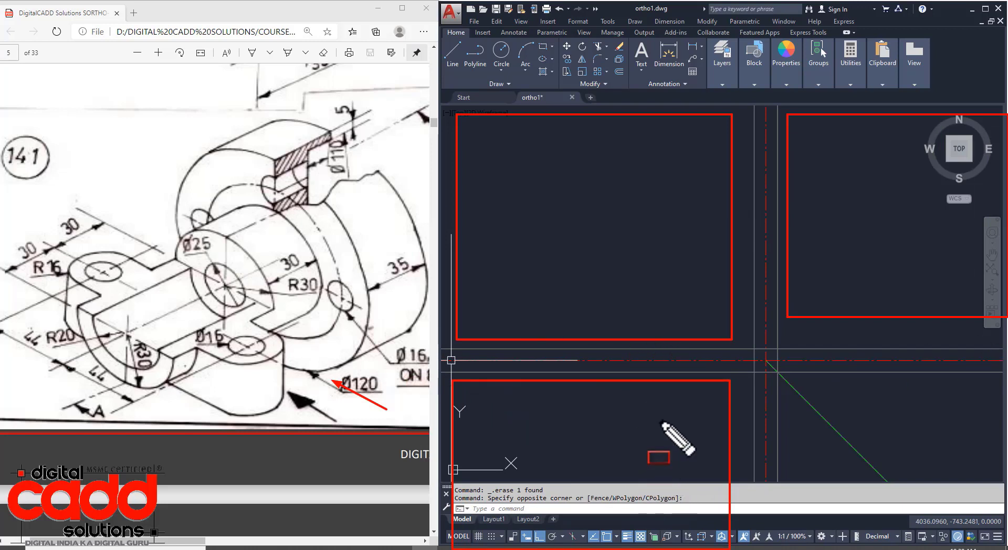
pyautogui.press('Escape')
pyautogui.moveTo(650, 338)
pyautogui.mouseDown(button='middle')
pyautogui.moveTo(728, 358)
pyautogui.moveTo(809, 405)
pyautogui.mouseUp(button='middle')
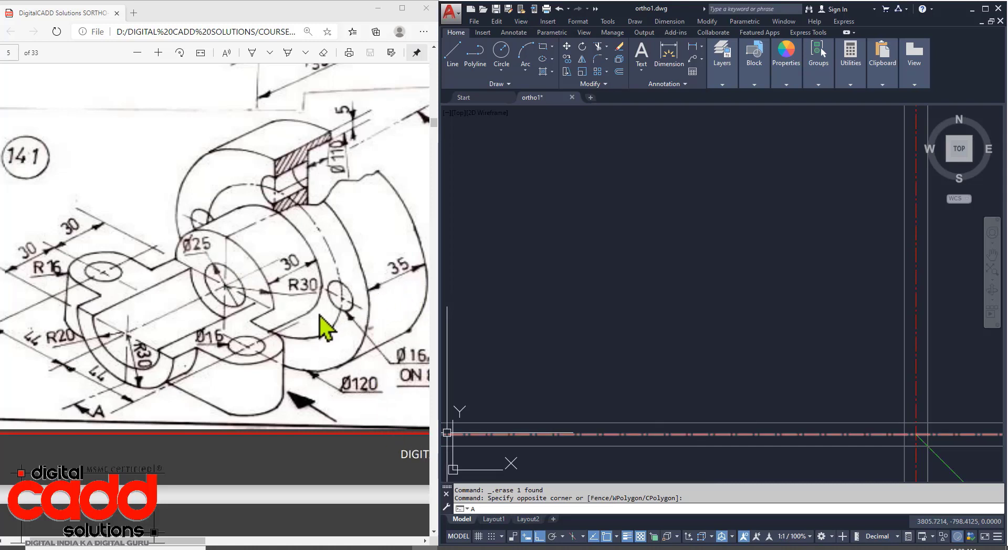
pyautogui.moveTo(174, 540); pyautogui.dragTo(178, 541)
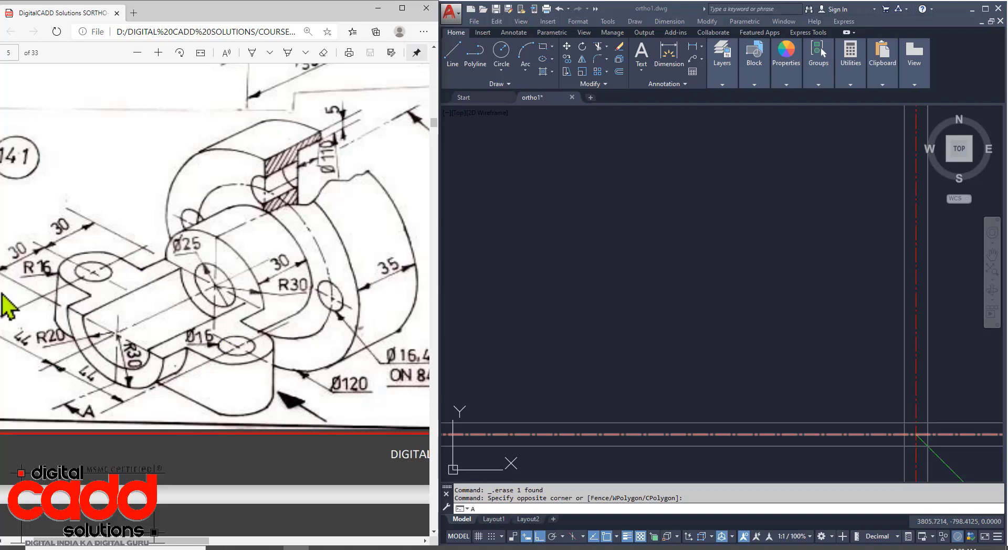
pyautogui.click(712, 302)
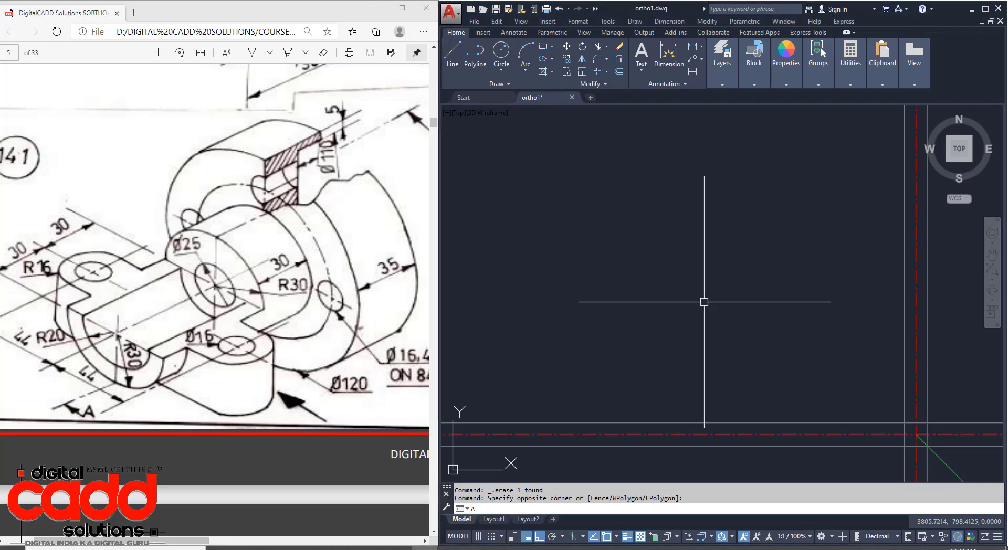
pyautogui.write('35')
pyautogui.press('Return')
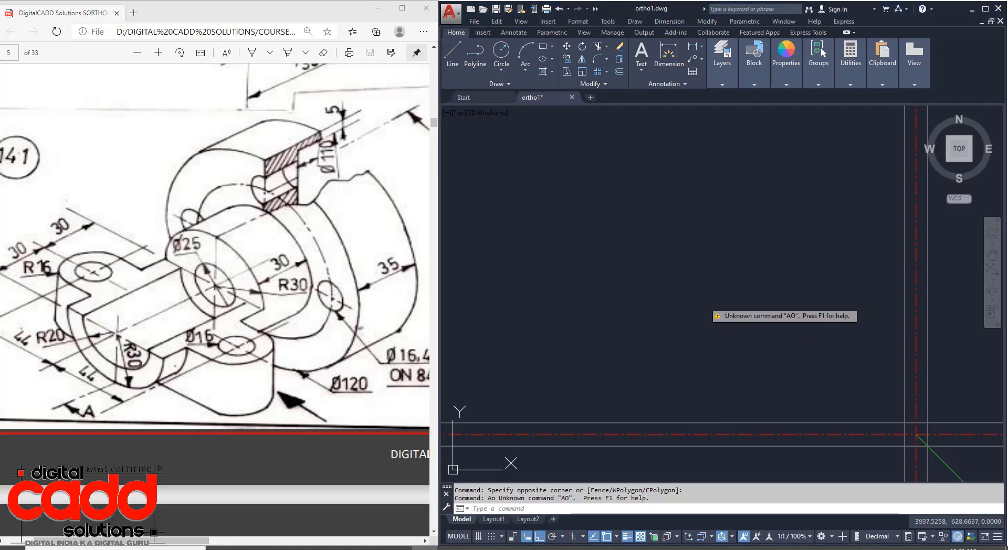
pyautogui.press('Escape')
# Step: Offset the vertical projection line just left of the vertical centreline by 35 to its left
pyautogui.write('o')
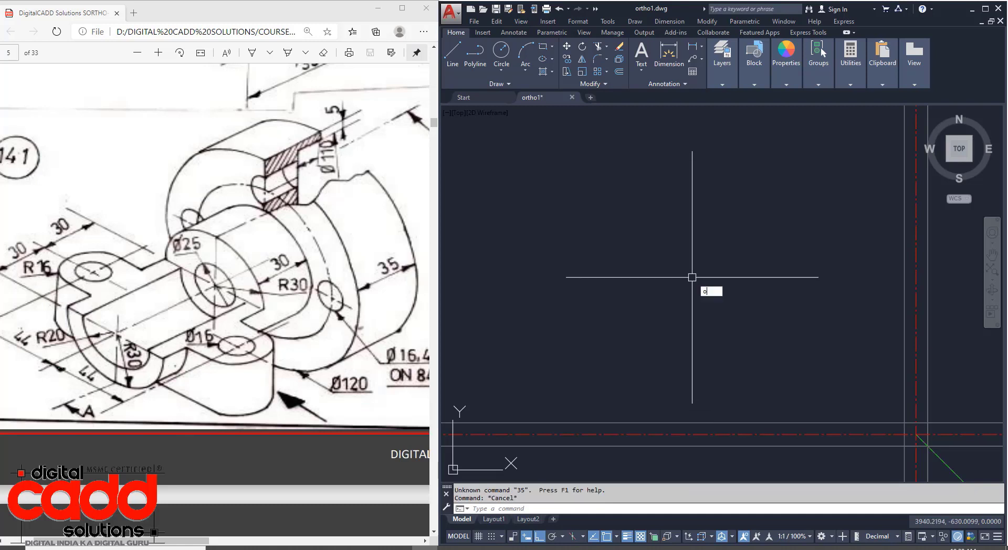
pyautogui.press('Return')
pyautogui.write('35')
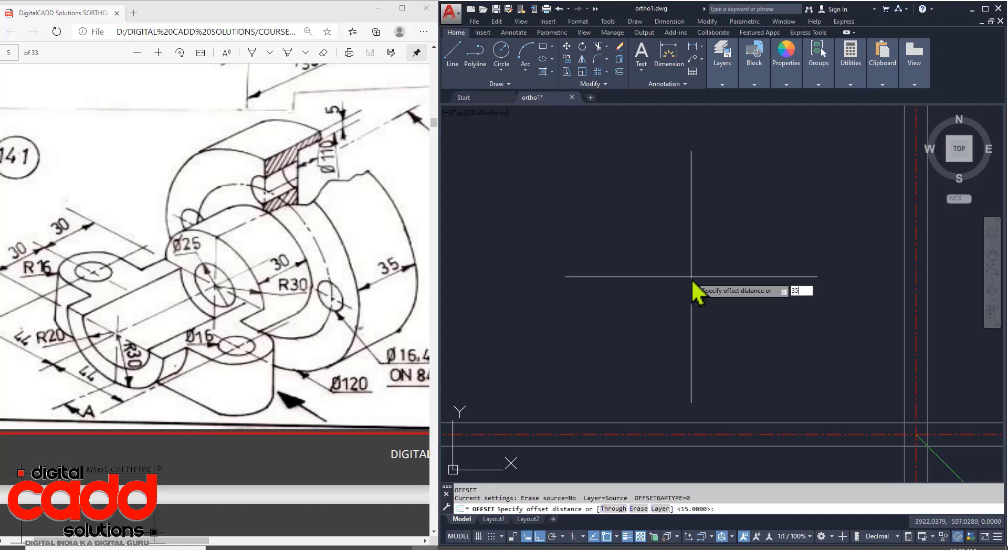
pyautogui.press('Return')
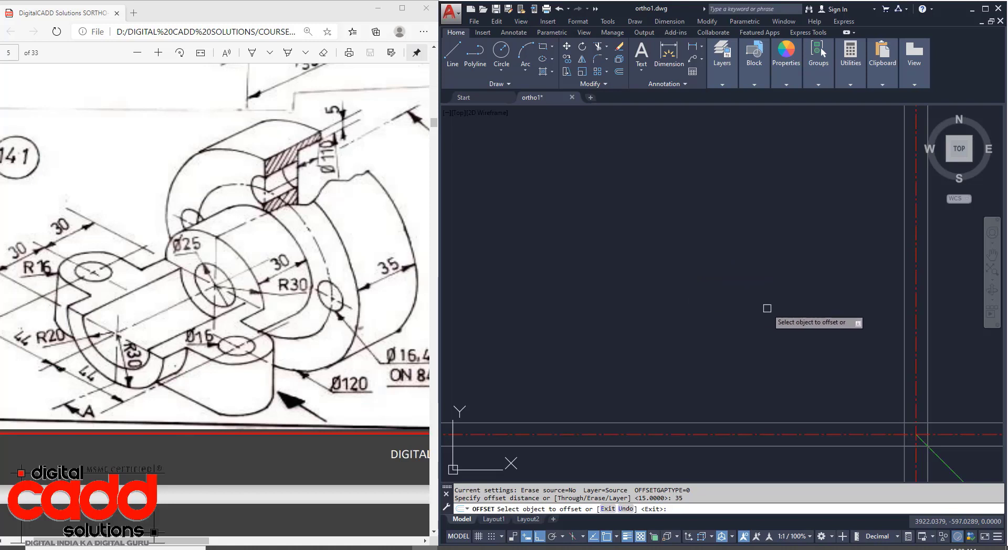
pyautogui.click(902, 275)
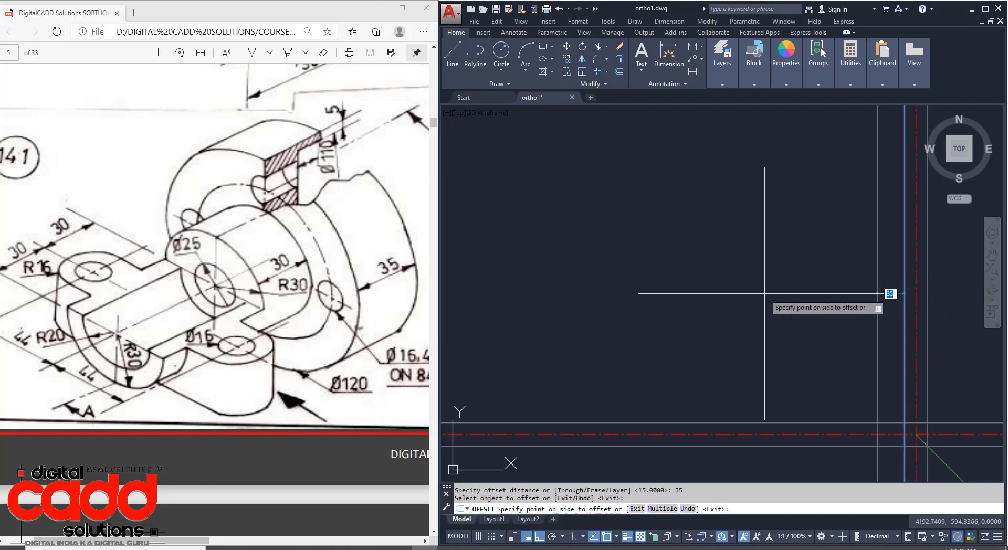
pyautogui.click(776, 335)
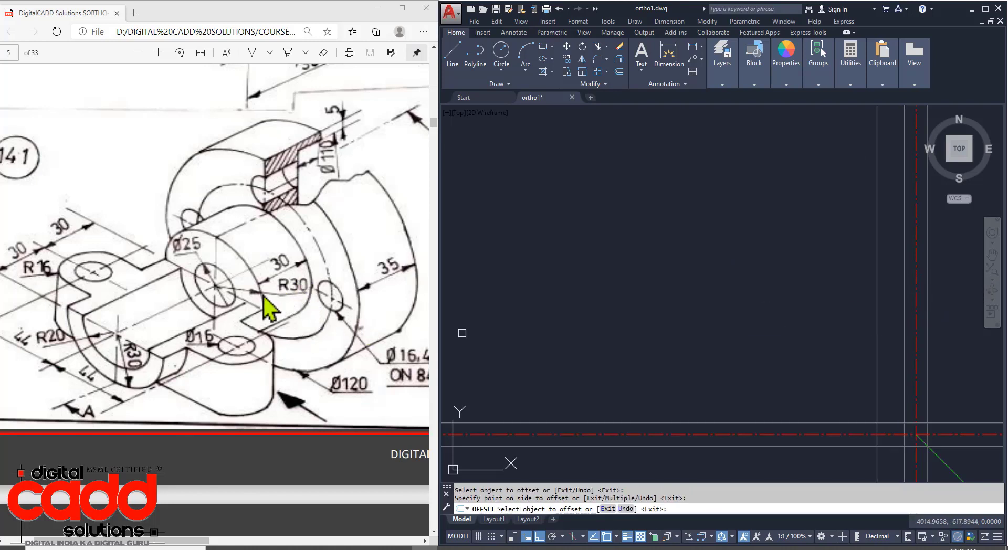
# Step: Offset three more vertical projection lines successively to the left, each 30 from the previous one, starting from the leftmost line
pyautogui.click(875, 289)
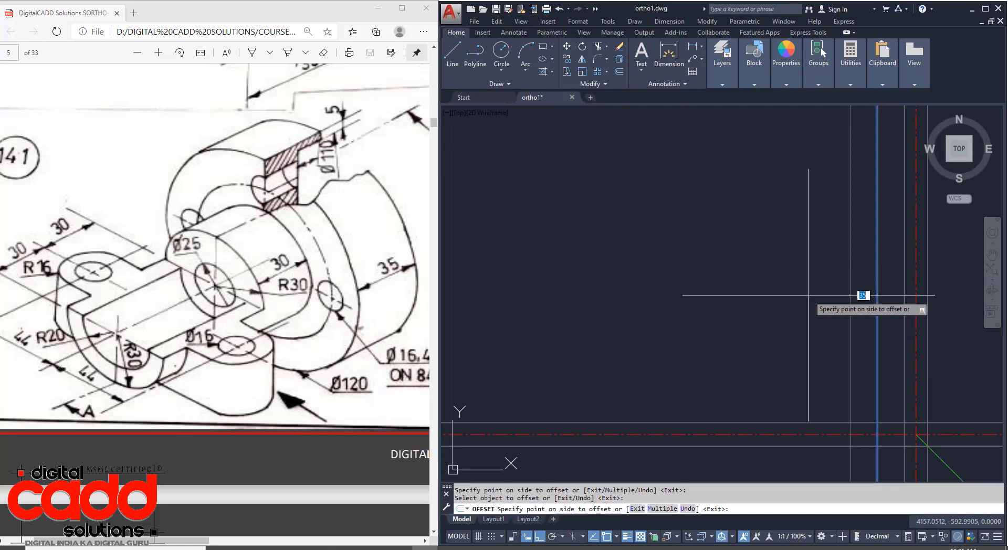
pyautogui.write('30')
pyautogui.press('Return')
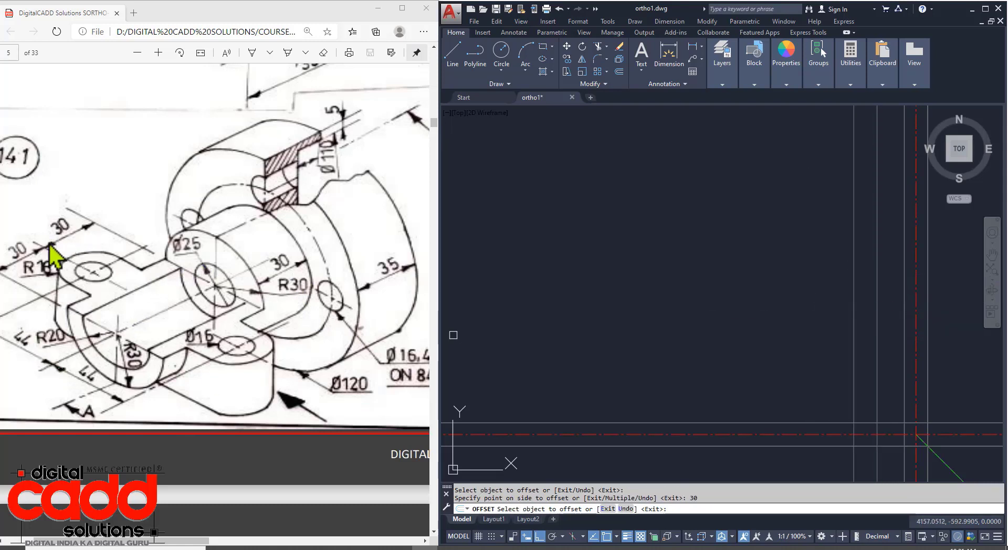
pyautogui.click(853, 288)
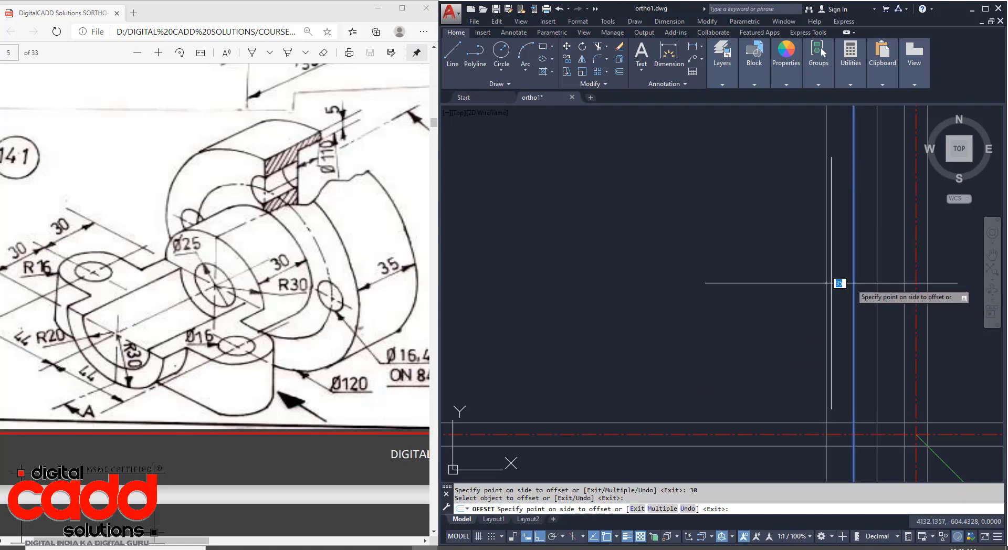
pyautogui.press('Return')
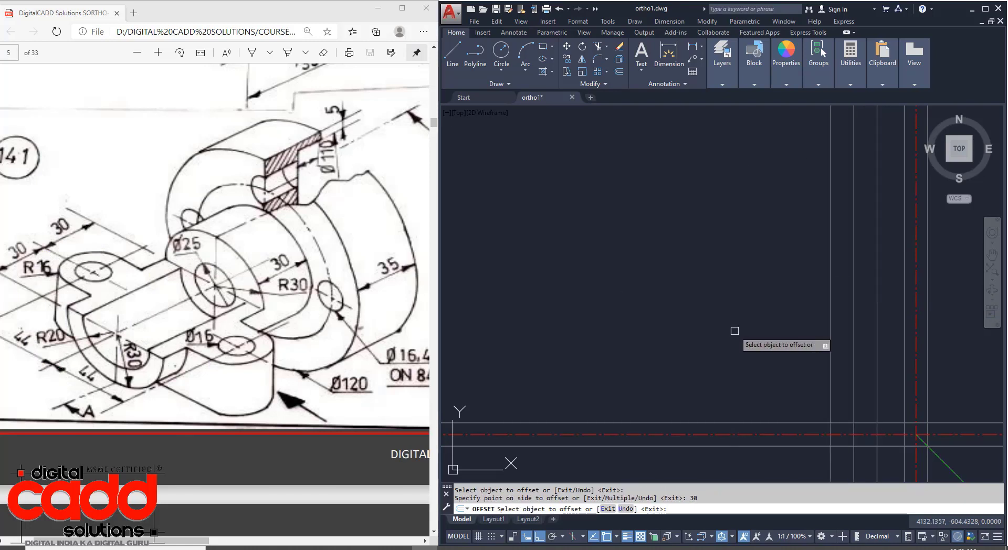
pyautogui.click(829, 286)
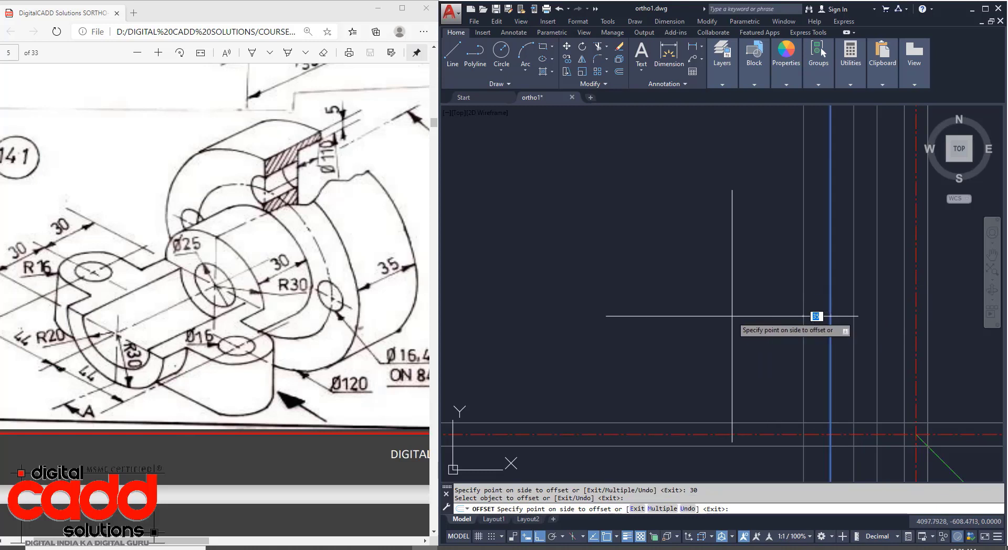
pyautogui.press('Return')
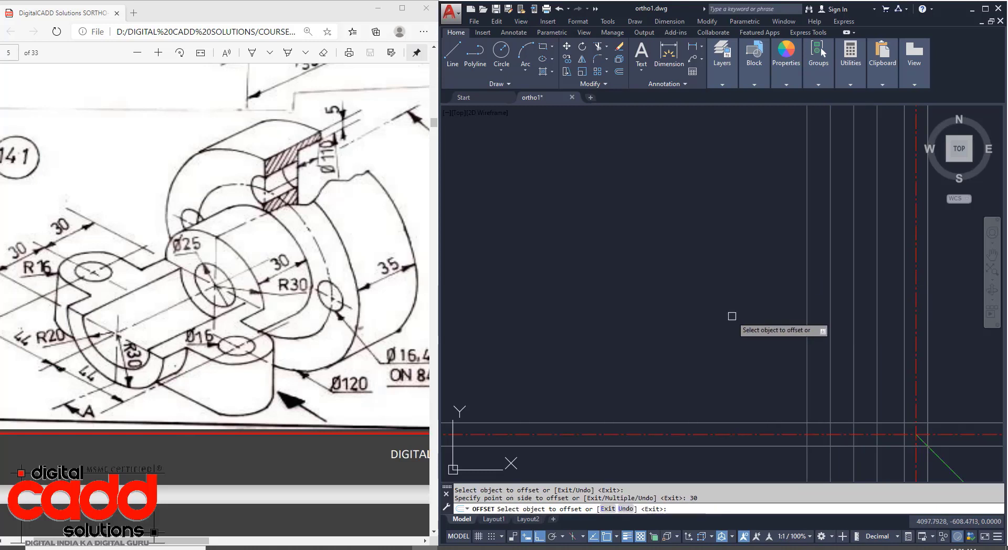
pyautogui.press('Return')
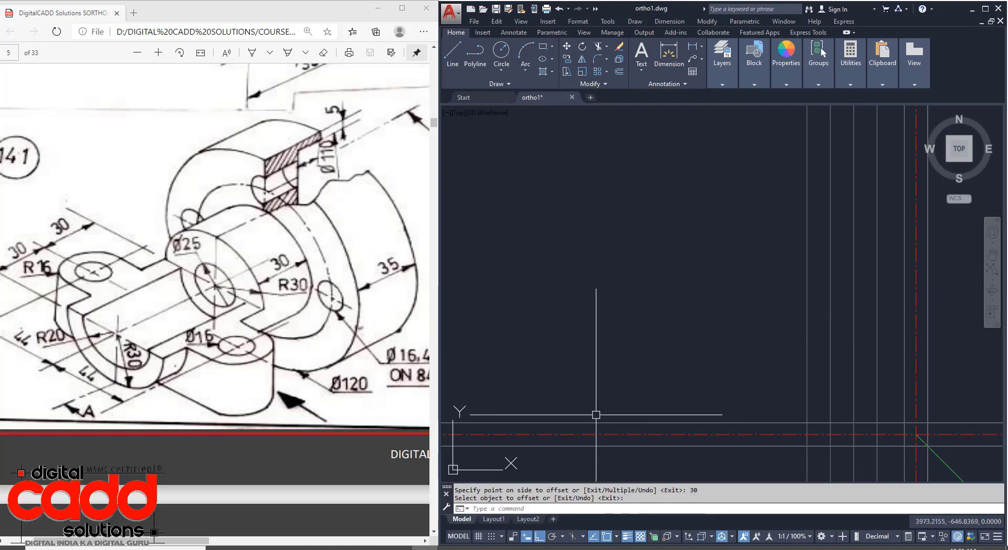
# Step: Offset the horizontal projection line just above the horizontal centreline upward by 120
pyautogui.moveTo(812, 335)
pyautogui.mouseDown(button='middle')
pyautogui.moveTo(755, 338)
pyautogui.moveTo(802, 349)
pyautogui.mouseUp(button='middle')
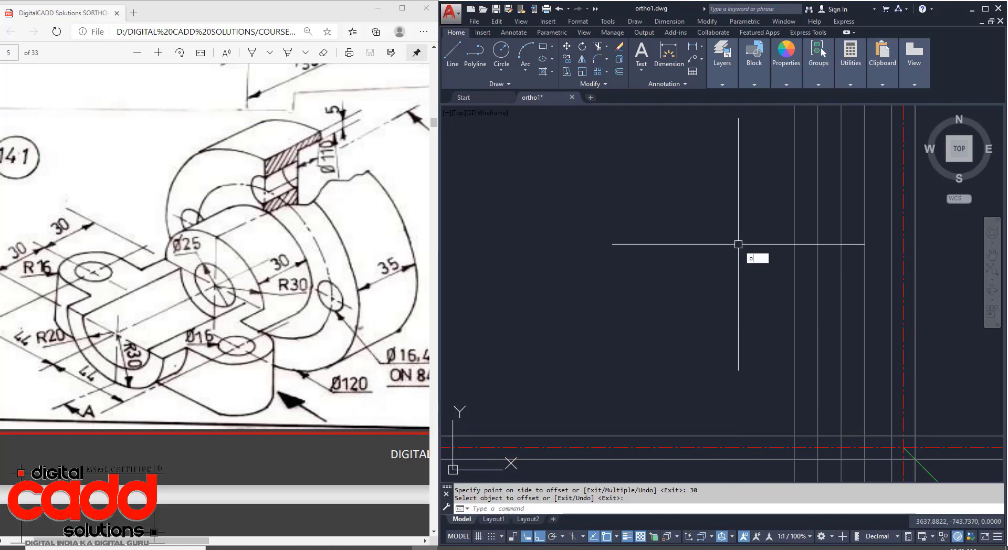
pyautogui.press('Return')
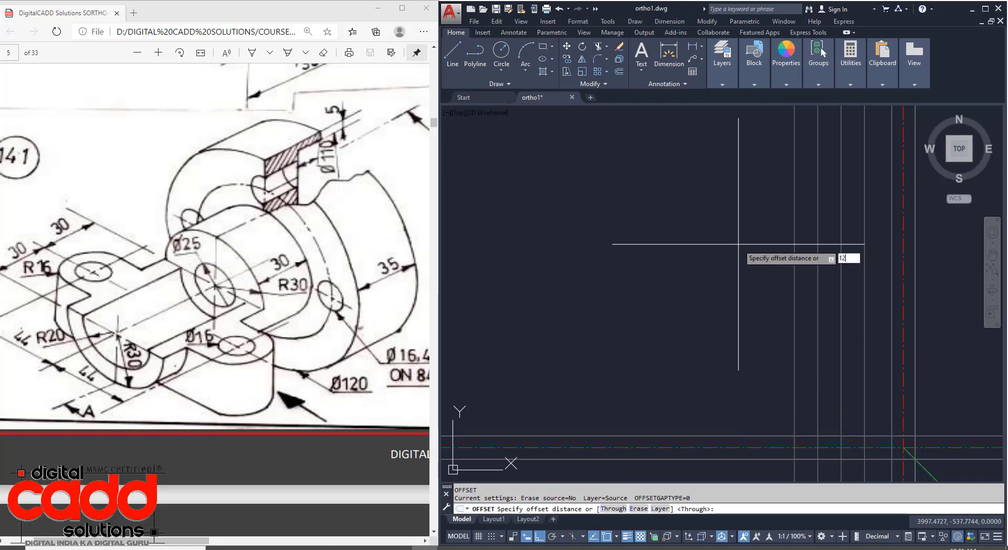
pyautogui.write('120')
pyautogui.press('Return')
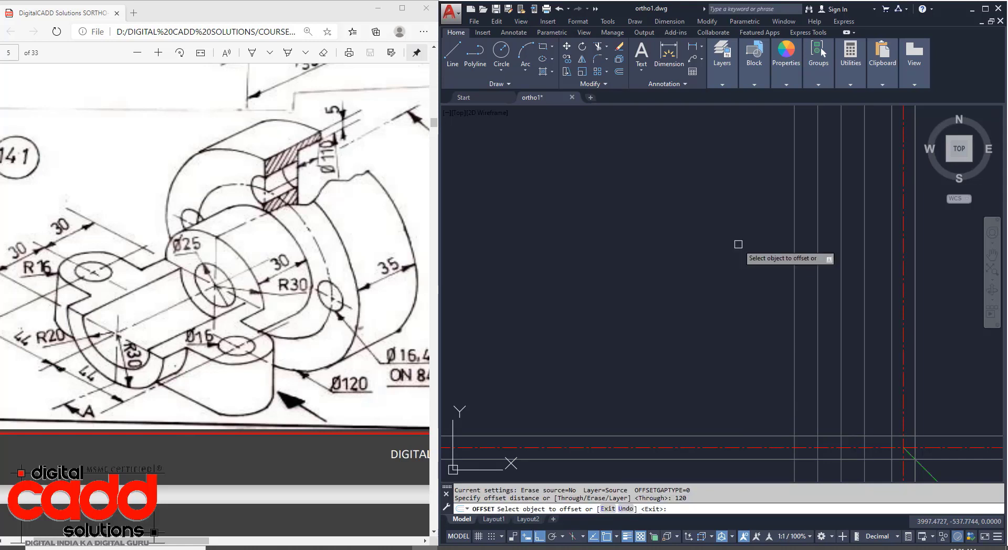
pyautogui.click(775, 436)
pyautogui.click(776, 294)
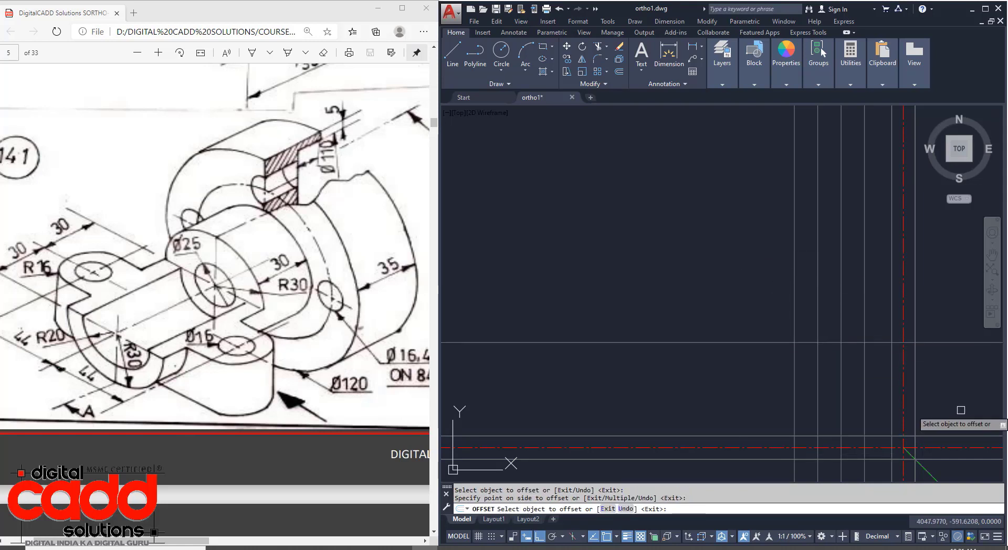
# Step: Offset the same horizontal projection line just above the centreline upward by 60 to mark the flange's mid-height
pyautogui.moveTo(952, 410); pyautogui.dragTo(850, 366, button='middle')
pyautogui.scroll(2, 808, 387)
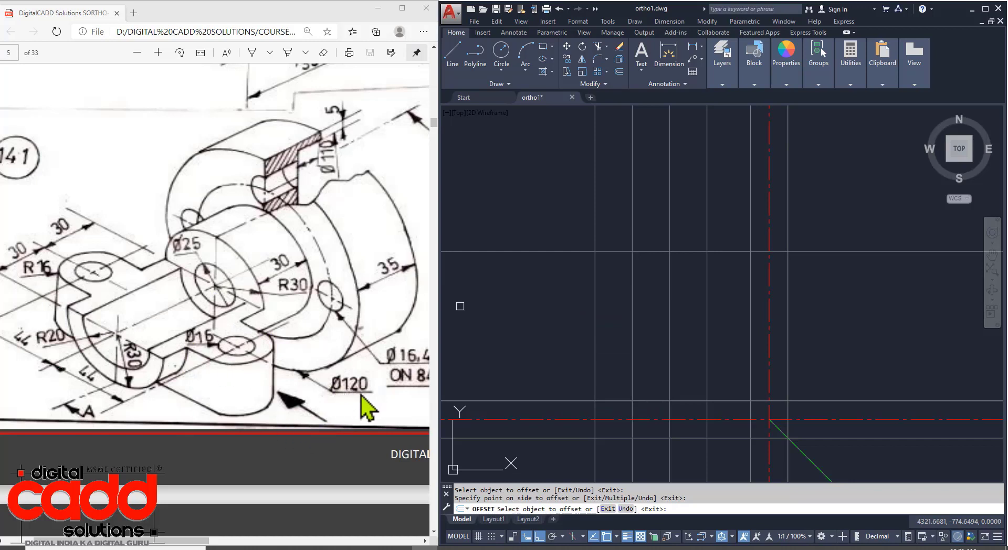
pyautogui.click(556, 402)
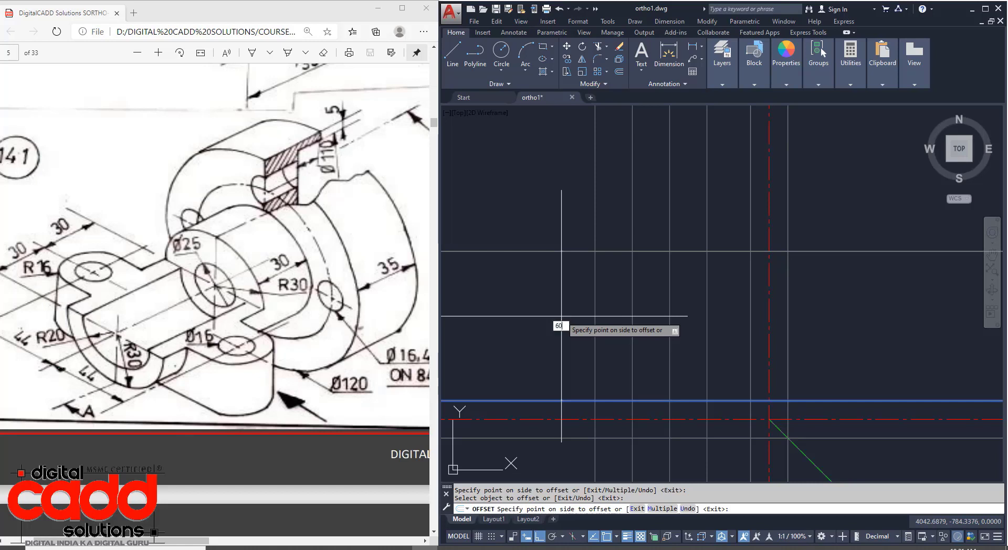
pyautogui.press('Return')
pyautogui.press('Escape')
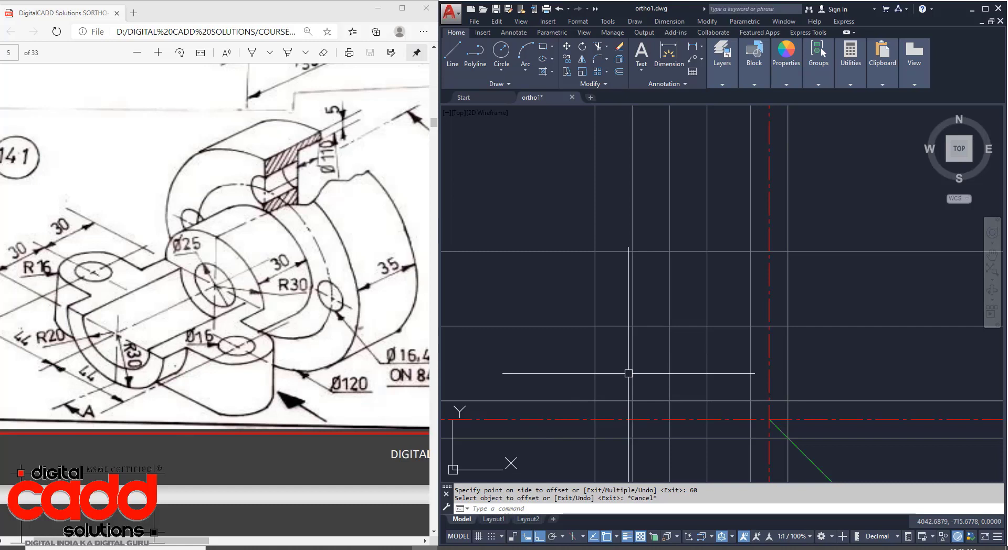
pyautogui.moveTo(702, 389); pyautogui.dragTo(670, 392, button='middle')
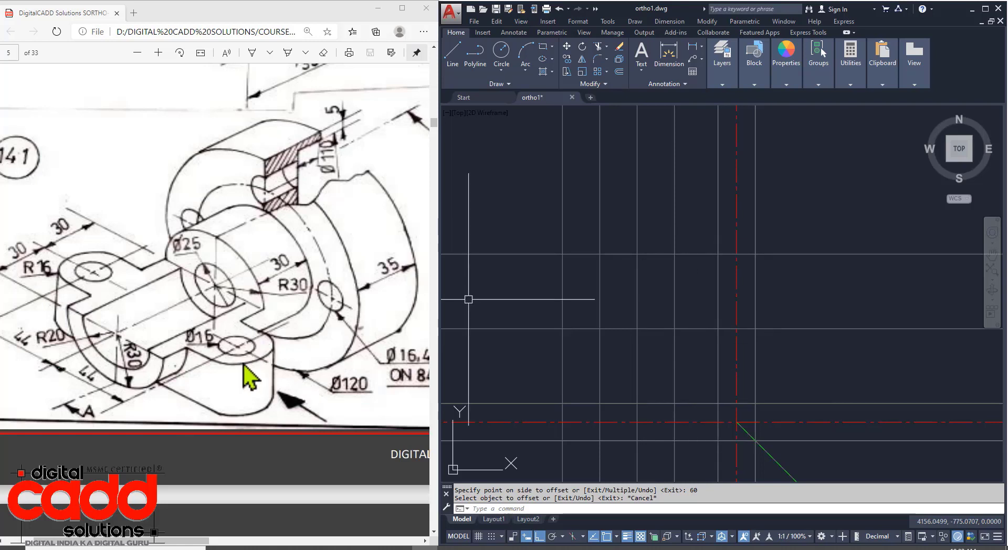
pyautogui.moveTo(589, 409); pyautogui.dragTo(592, 410, button='middle')
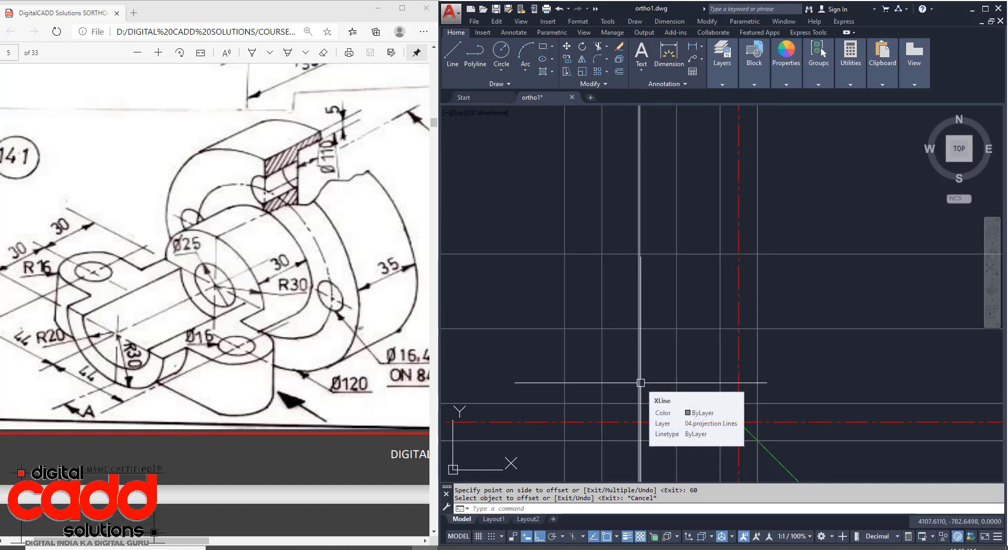
pyautogui.moveTo(640, 382)
pyautogui.mouseDown(button='middle')
pyautogui.moveTo(650, 371)
pyautogui.moveTo(654, 382)
pyautogui.mouseUp(button='middle')
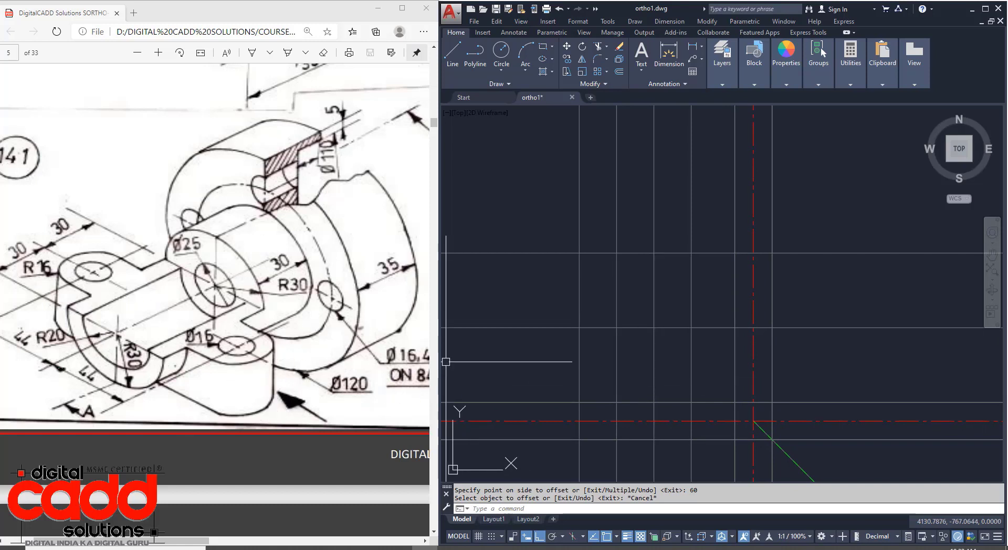
# Step: Offset the horizontal projection line at the flange's mid-height by 30, once above it and once below it
pyautogui.moveTo(776, 376); pyautogui.dragTo(775, 377, button='middle')
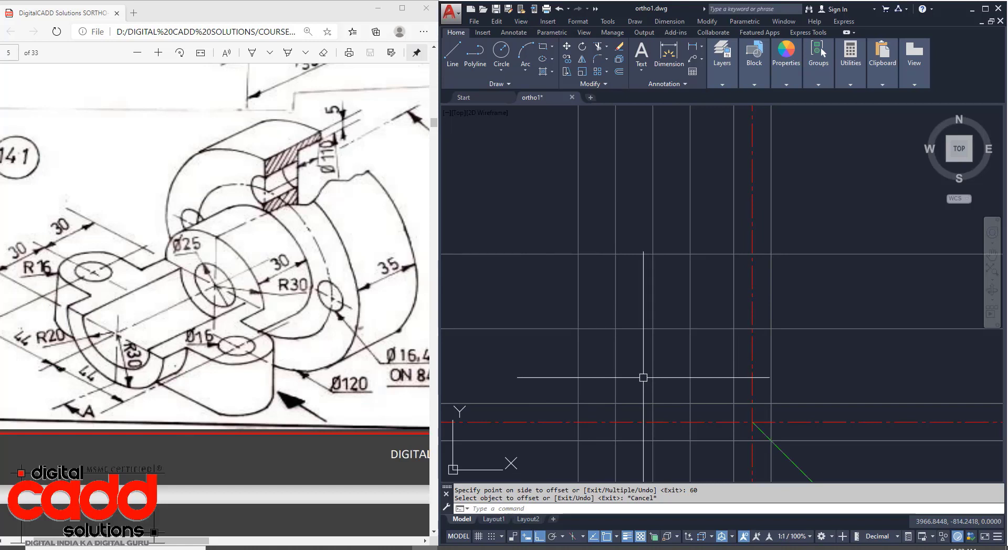
pyautogui.press('Return')
pyautogui.write('30')
pyautogui.press('Return')
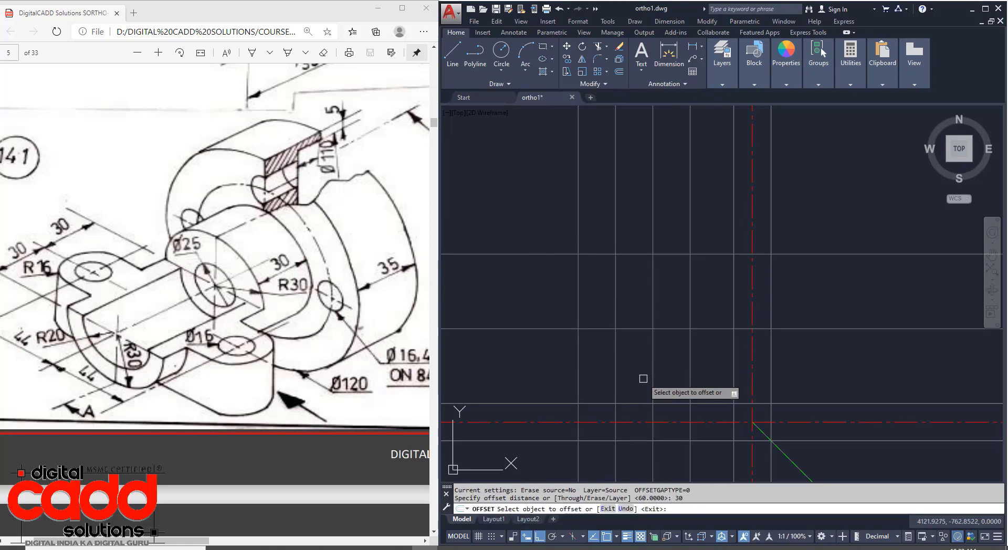
pyautogui.click(641, 329)
pyautogui.click(642, 301)
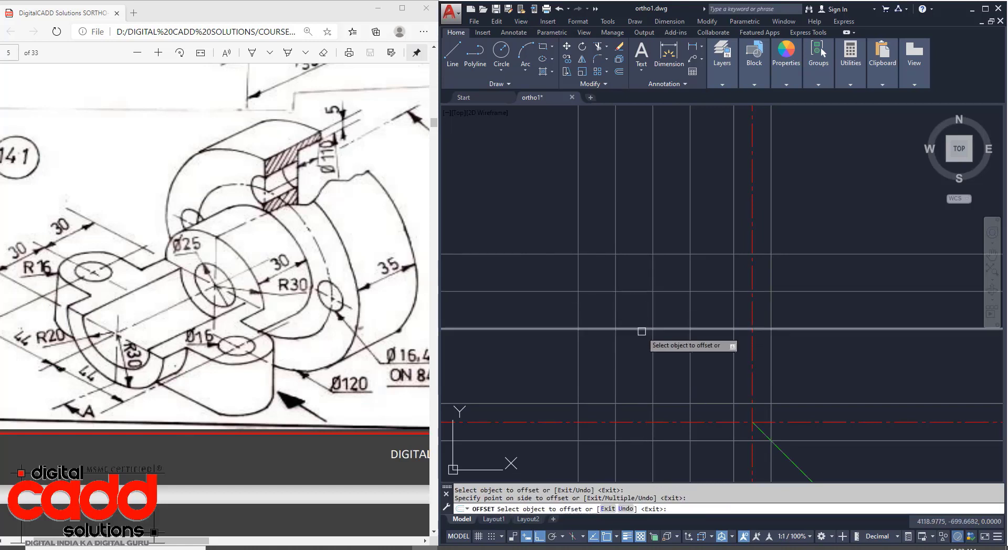
pyautogui.click(642, 329)
pyautogui.click(640, 373)
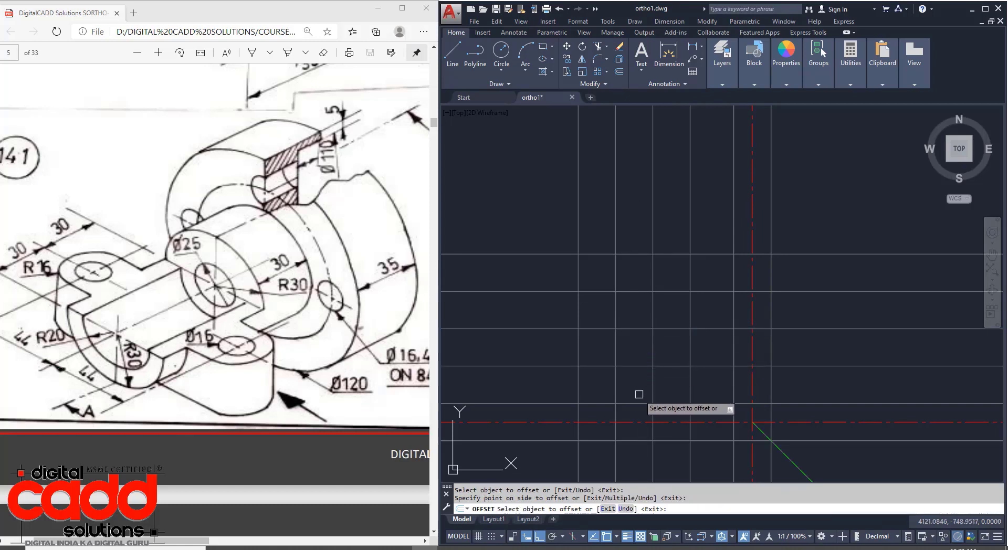
pyautogui.press('Return')
# Step: Make layer 01. Drawings current and draw the flange's 35 by 120 rectangle between its outer projection lines in the front view
pyautogui.moveTo(711, 338); pyautogui.dragTo(710, 345, button='middle')
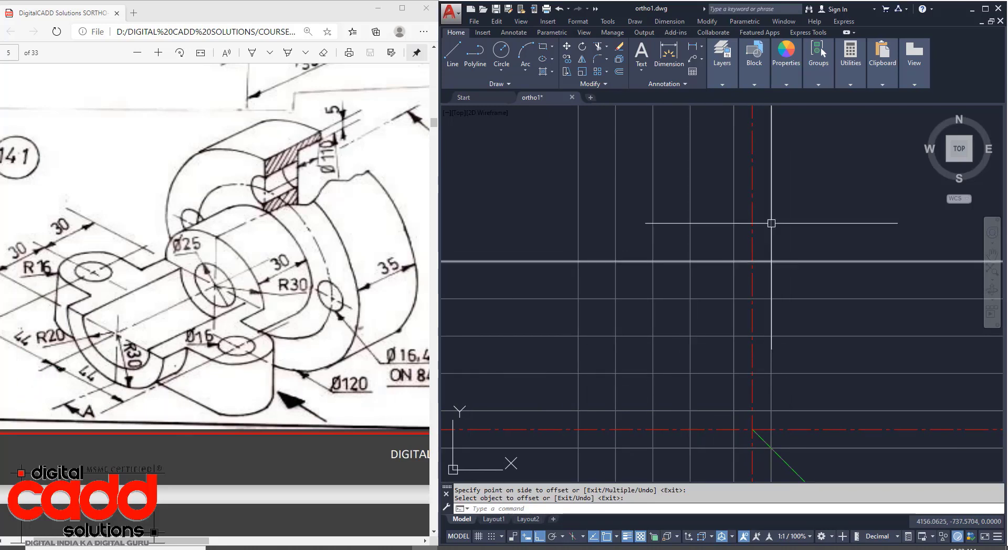
pyautogui.click(727, 85)
pyautogui.click(802, 99)
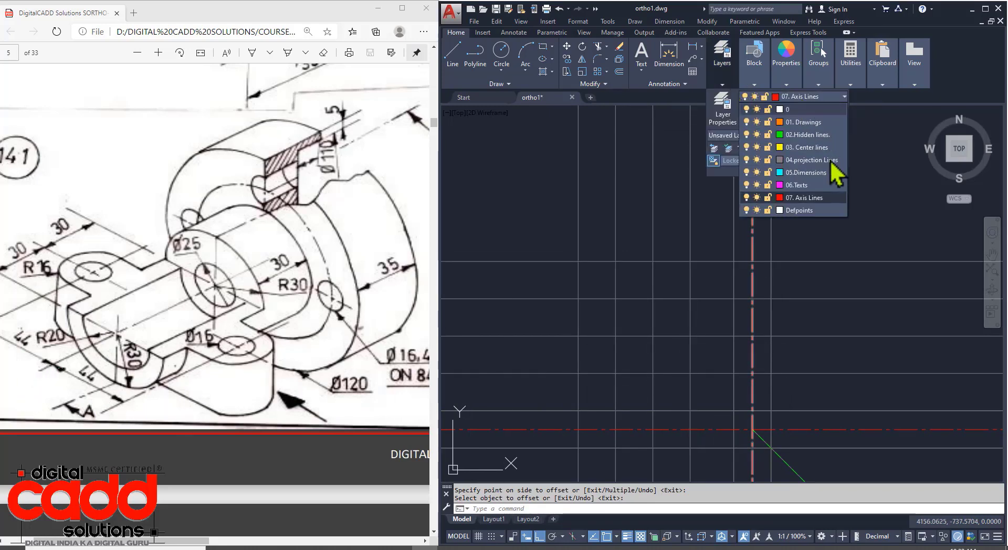
pyautogui.click(814, 148)
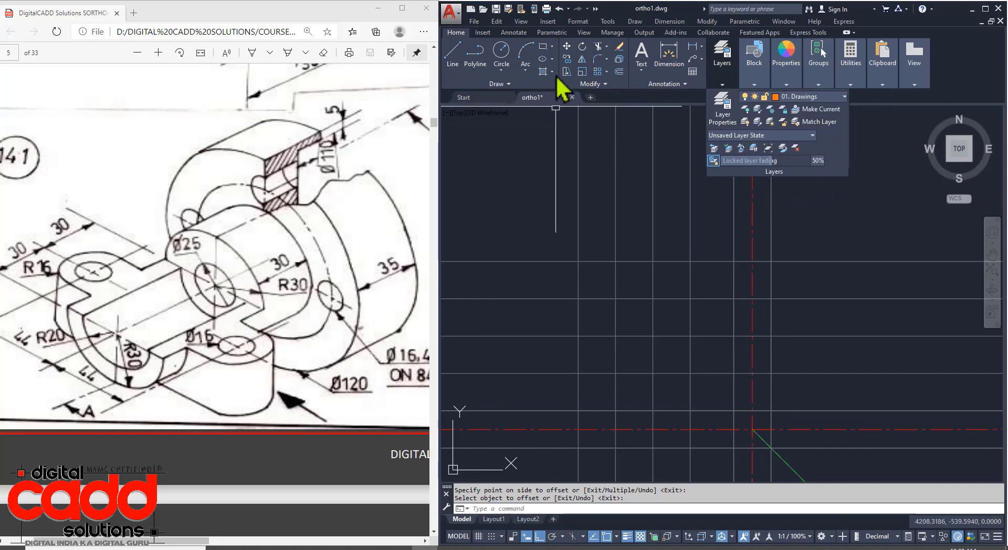
pyautogui.click(544, 47)
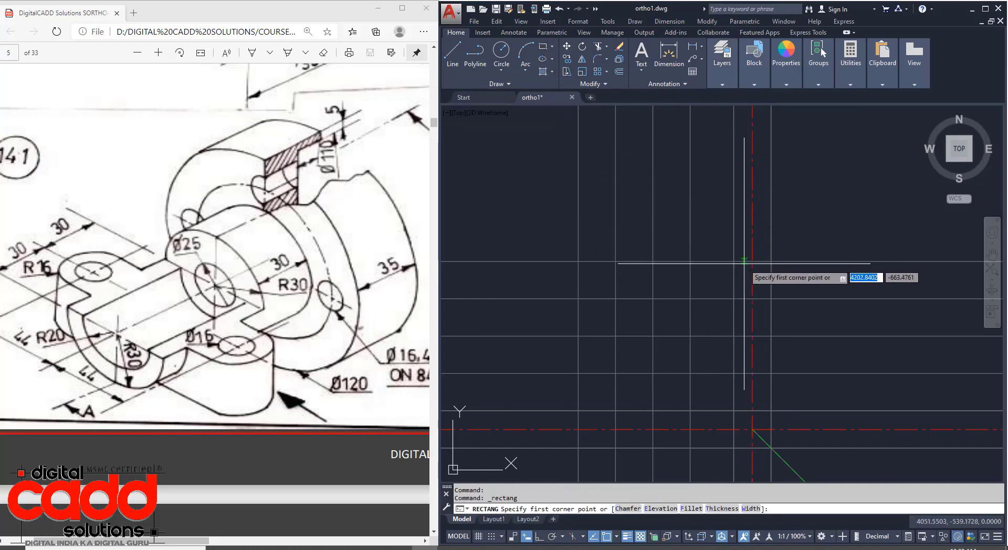
pyautogui.click(712, 374)
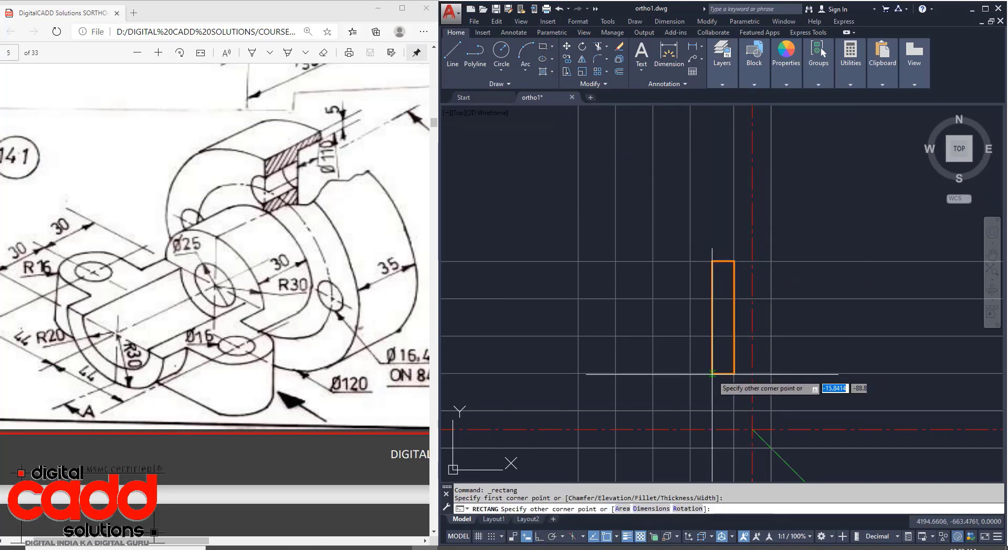
pyautogui.click(690, 411)
pyautogui.moveTo(852, 374)
pyautogui.mouseDown(button='middle')
pyautogui.moveTo(849, 362)
pyautogui.moveTo(860, 372)
pyautogui.mouseUp(button='middle')
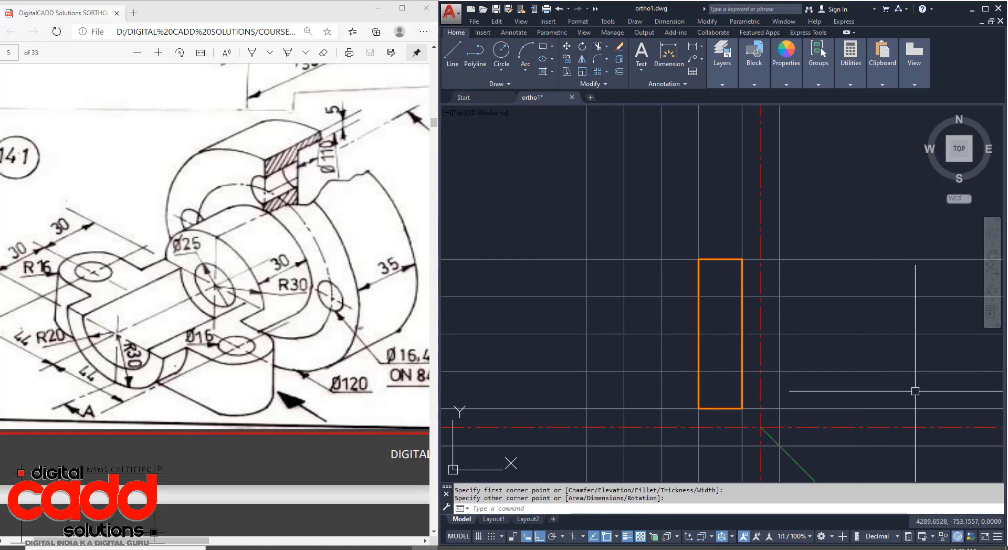
# Step: Draw the hub outline against the flange's left side with connected lines, 30 wide and 60 high, following the projection lines
pyautogui.press('Return')
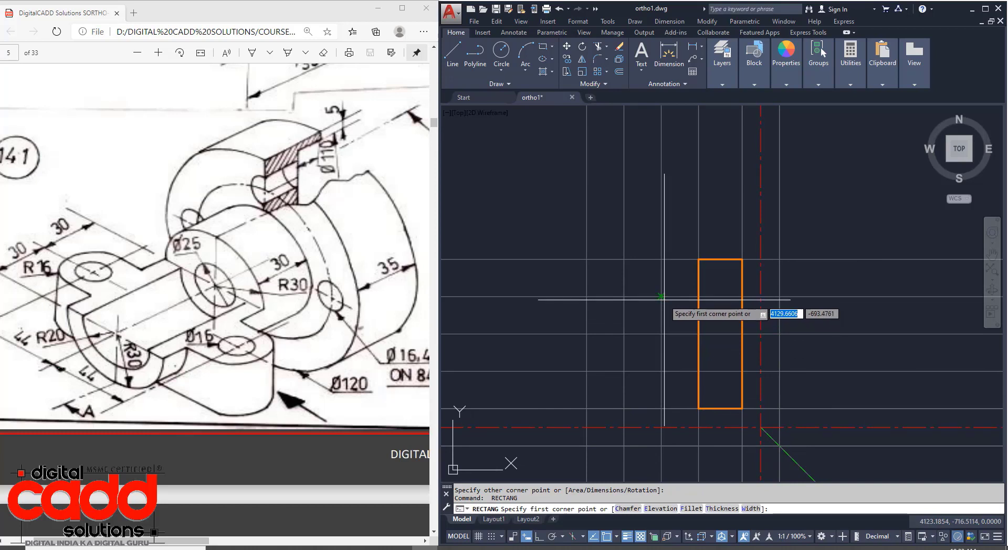
pyautogui.click(660, 298)
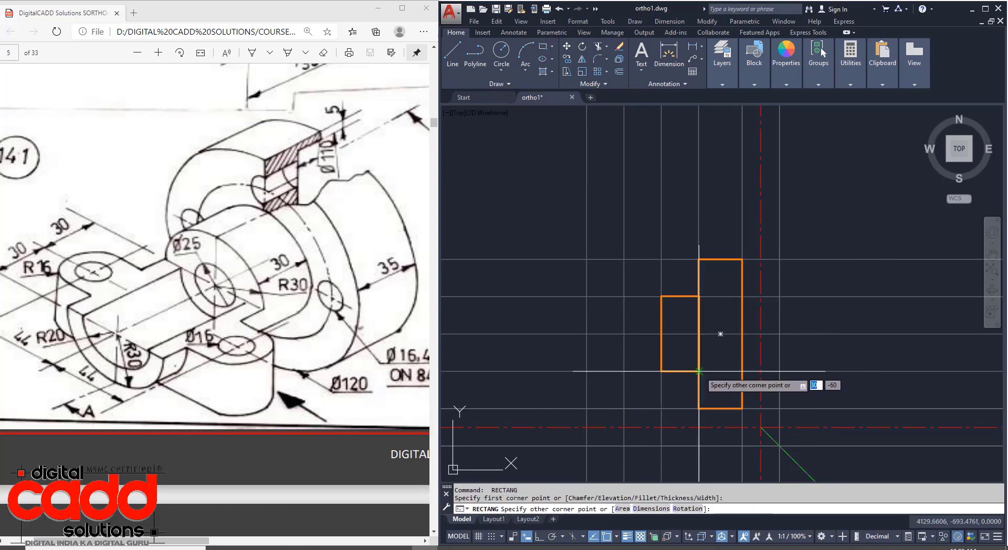
pyautogui.click(453, 52)
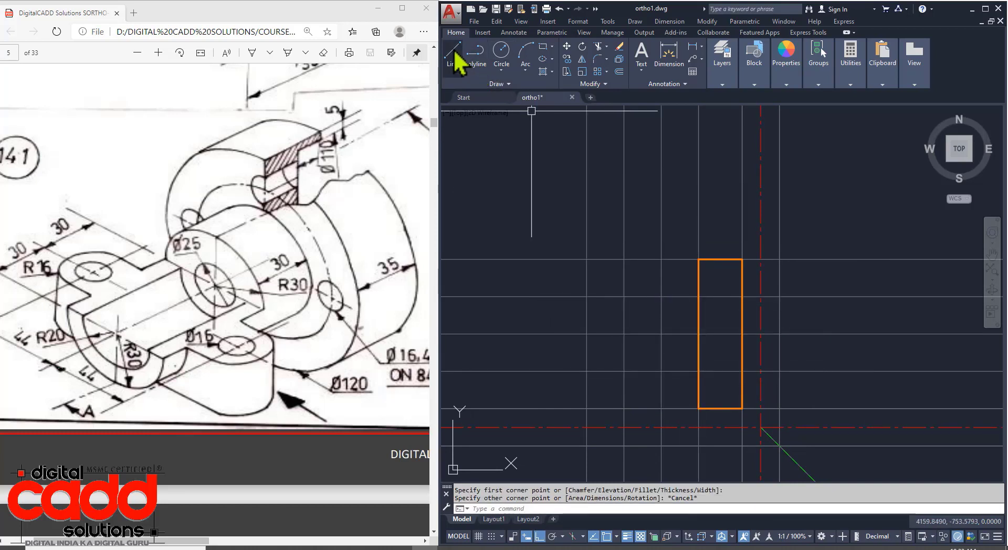
pyautogui.click(698, 297)
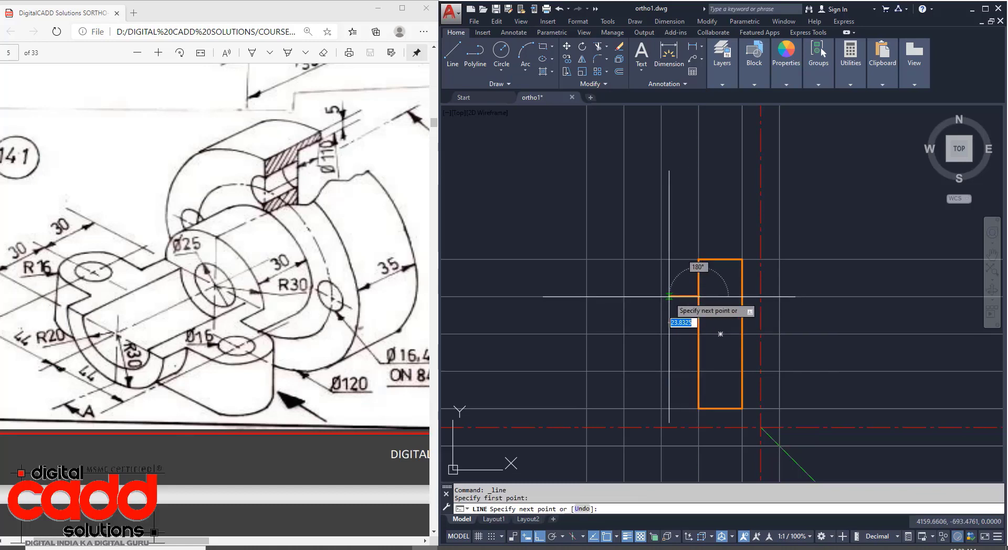
pyautogui.click(661, 297)
pyautogui.click(662, 369)
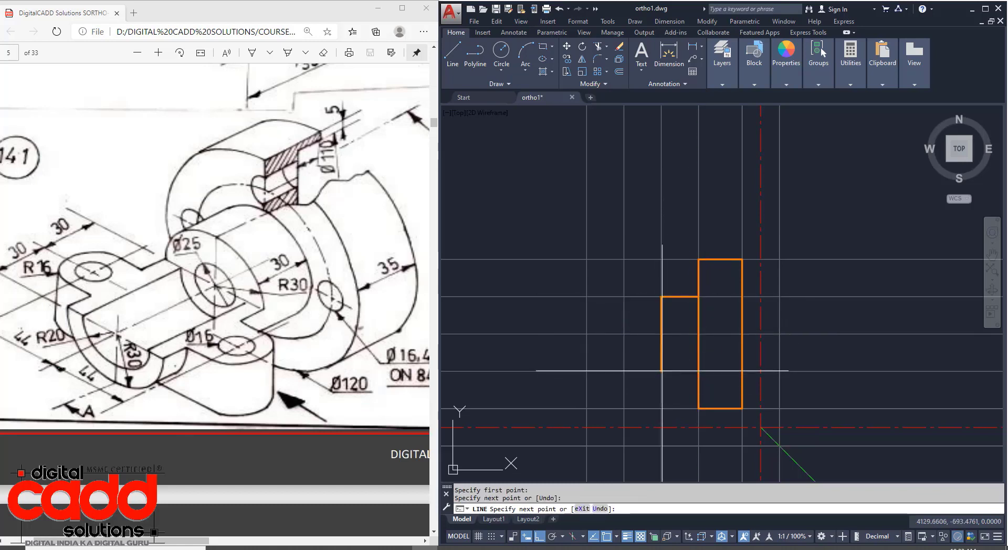
pyautogui.click(698, 371)
pyautogui.press('Return')
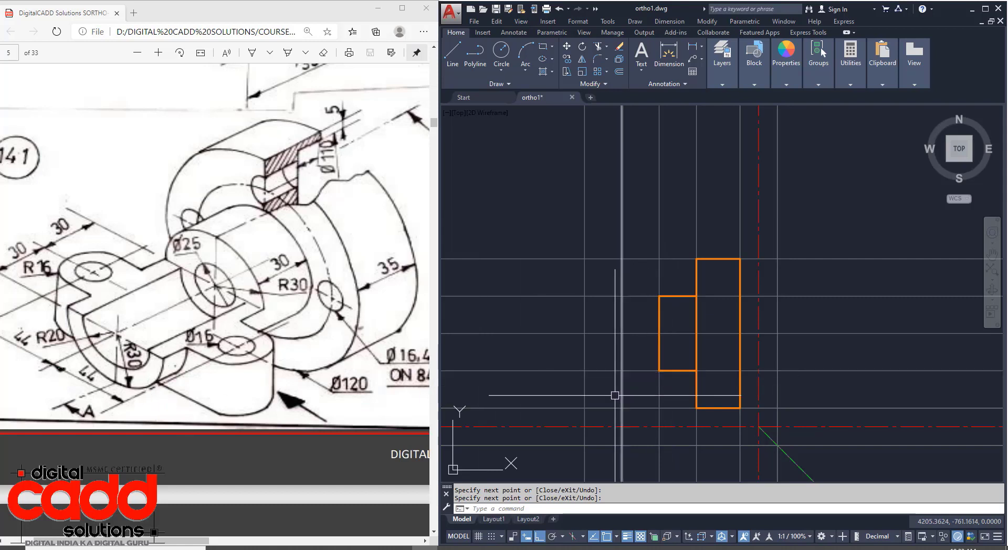
# Step: Extend the hub's bottom line to the leftmost vertical projection line
pyautogui.press('Return')
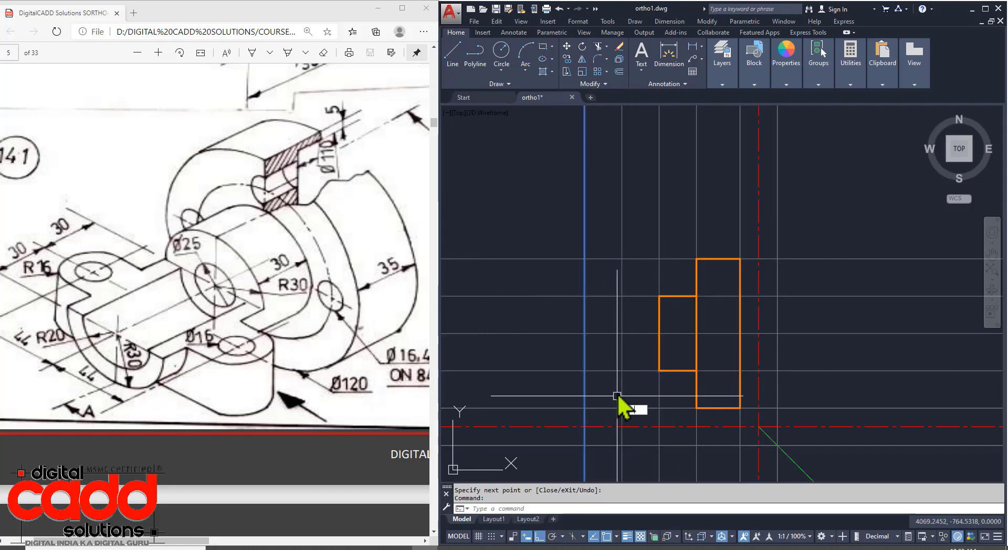
pyautogui.write('ex')
pyautogui.press('Return')
pyautogui.click(664, 371)
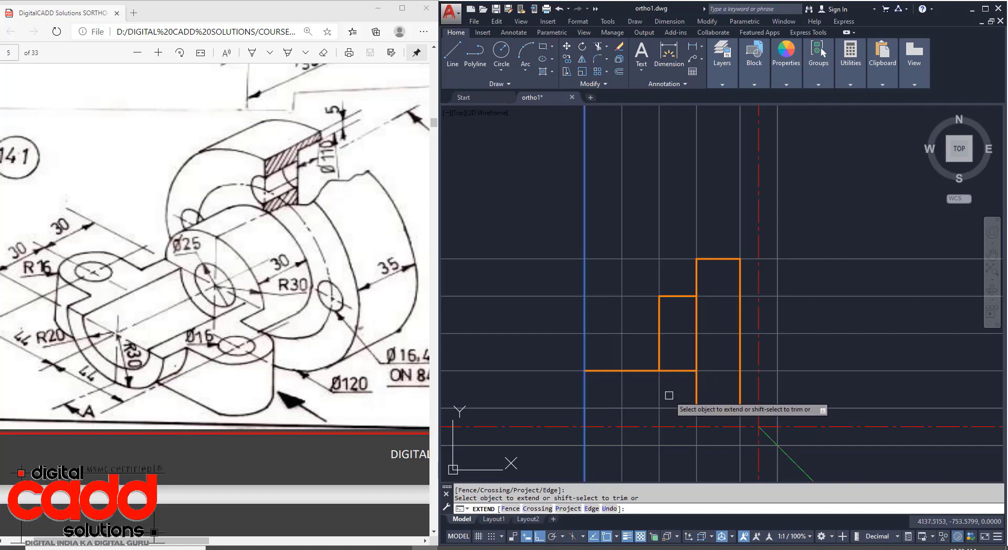
pyautogui.press('Return')
pyautogui.write('l')
pyautogui.press('Return')
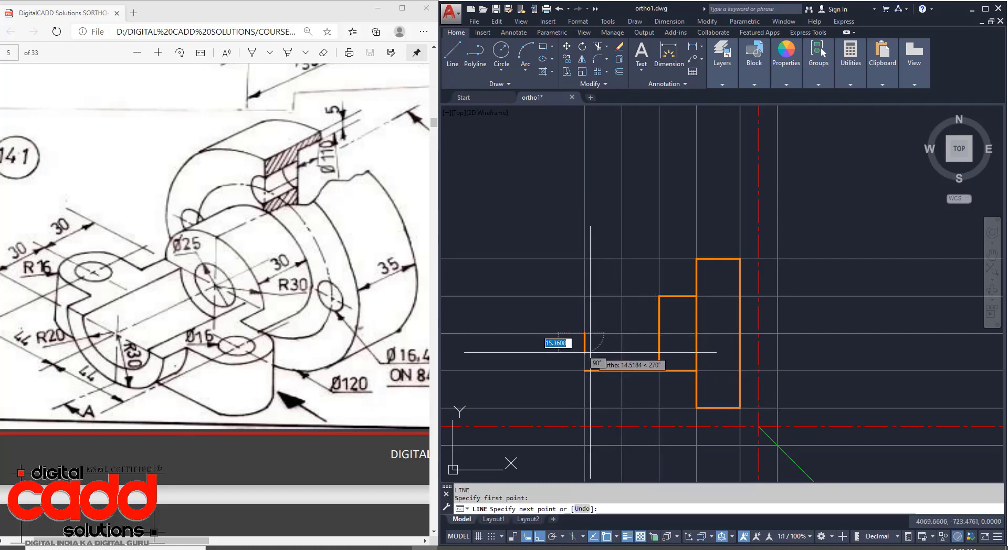
pyautogui.click(589, 359)
pyautogui.press('Escape')
# Step: Draw a line from the extended base line's left end up to the mid-height projection line, continuing across to the hub's left edge
pyautogui.press('Return')
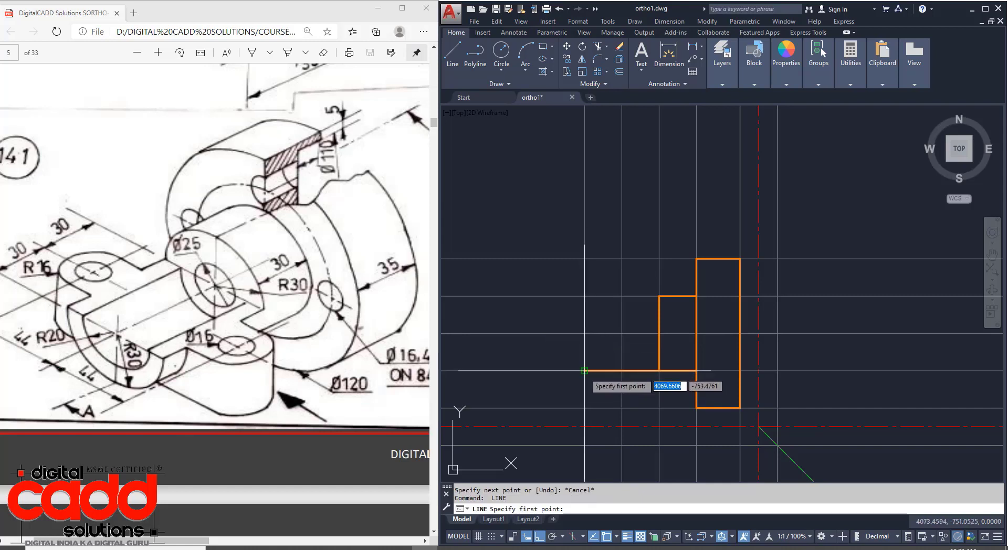
pyautogui.click(584, 370)
pyautogui.click(584, 333)
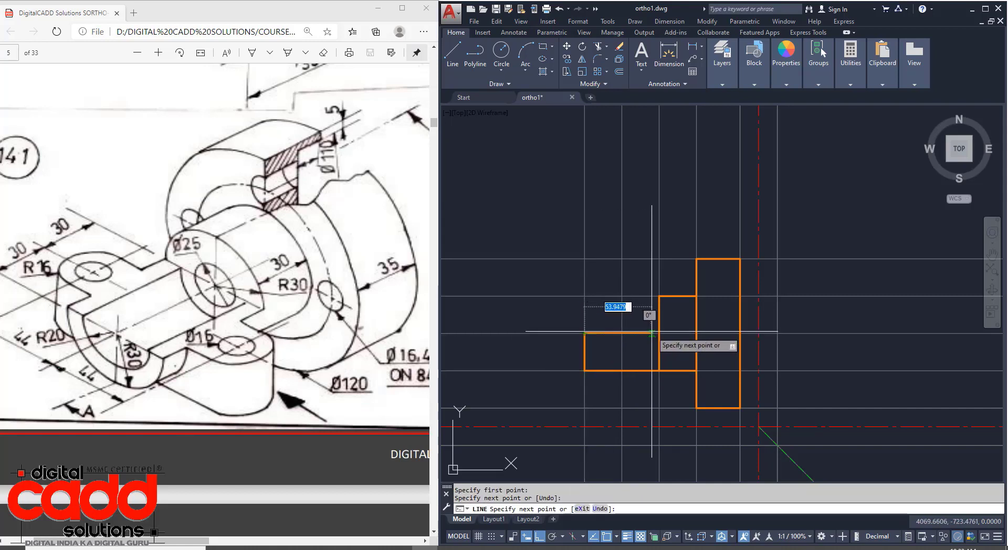
pyautogui.click(659, 334)
pyautogui.press('Return')
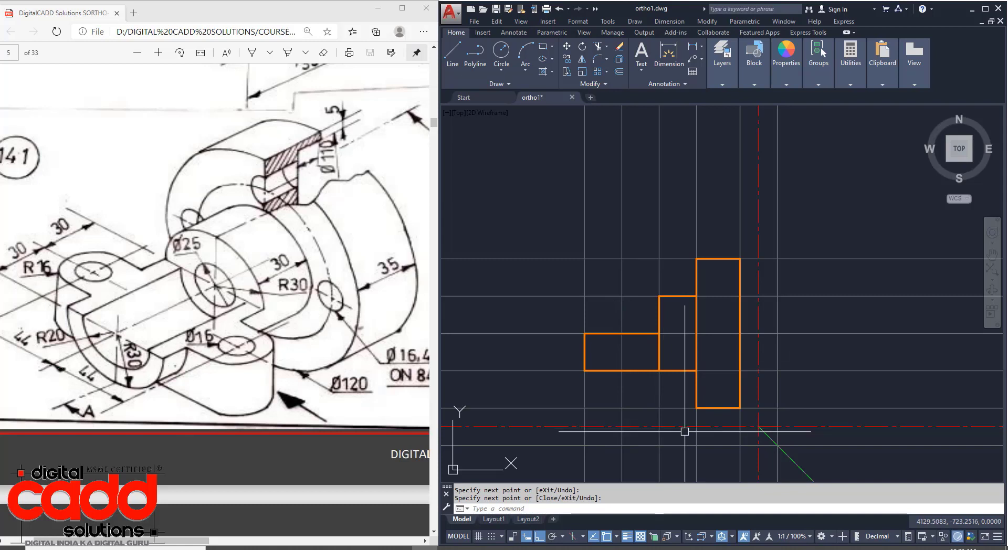
# Step: Trim away the part of the hub's left edge that lies inside the base block, below the mid-height line
pyautogui.write('tr')
pyautogui.press('Return')
pyautogui.press('Return')
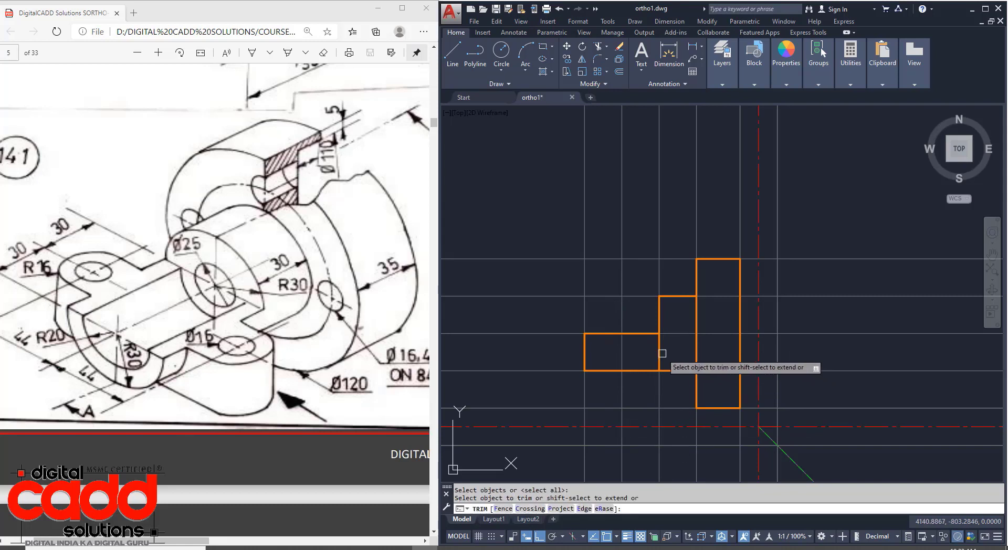
pyautogui.press('Return')
pyautogui.moveTo(662, 407)
pyautogui.mouseDown(button='middle')
pyautogui.moveTo(683, 407)
pyautogui.moveTo(674, 415)
pyautogui.mouseUp(button='middle')
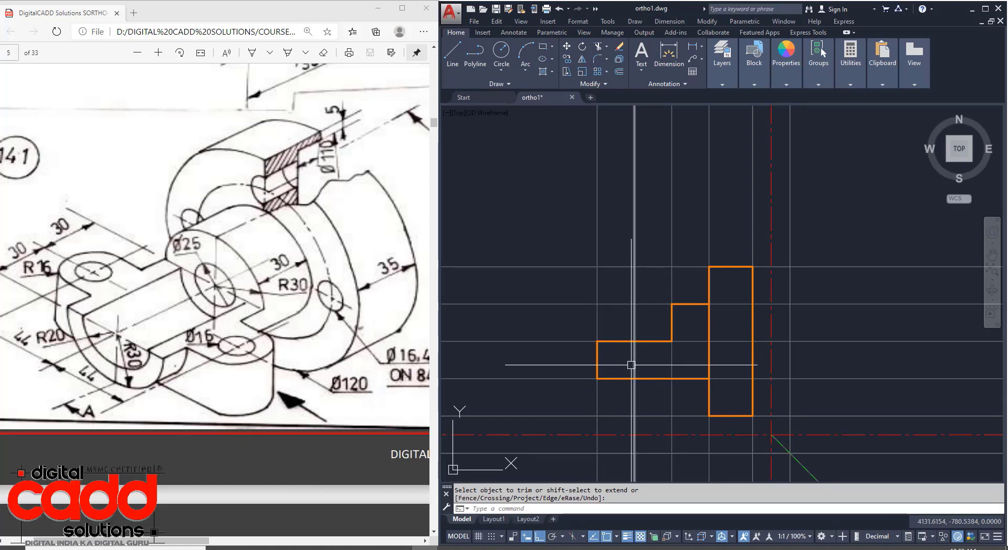
pyautogui.click(631, 365)
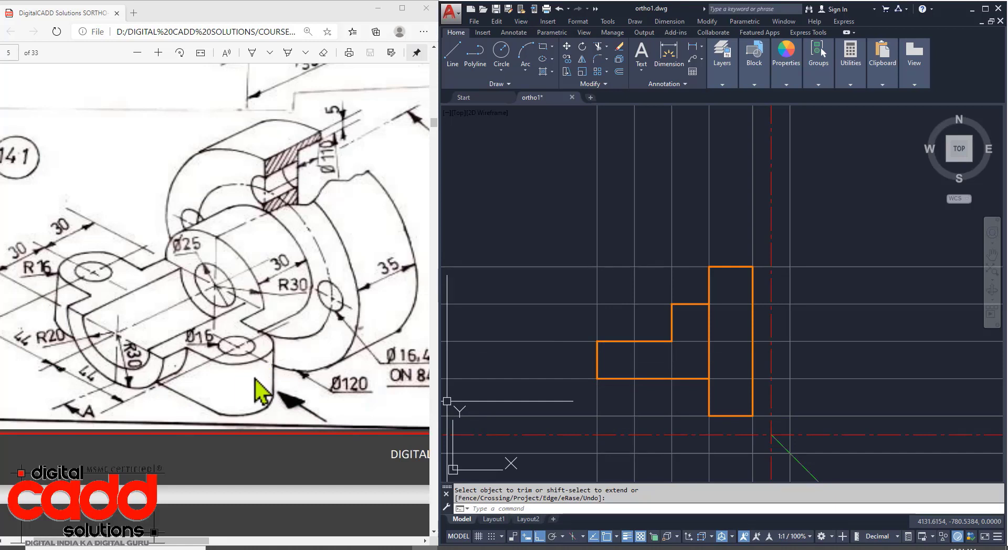
# Step: Offset the second vertical projection line from the left by 16 to both sides, for the lug's R16 width
pyautogui.moveTo(608, 385); pyautogui.dragTo(600, 358, button='middle')
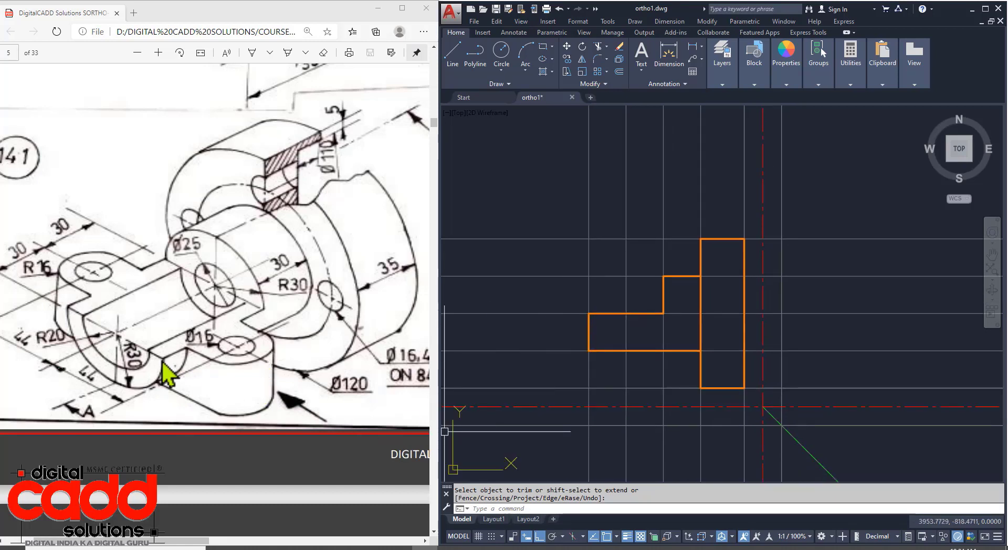
pyautogui.moveTo(208, 541); pyautogui.dragTo(186, 540)
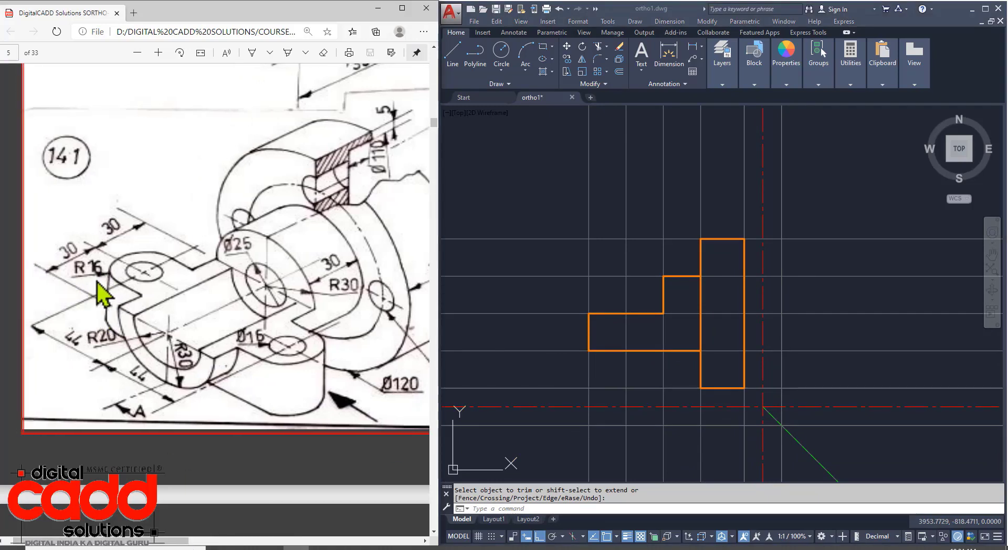
pyautogui.click(632, 330)
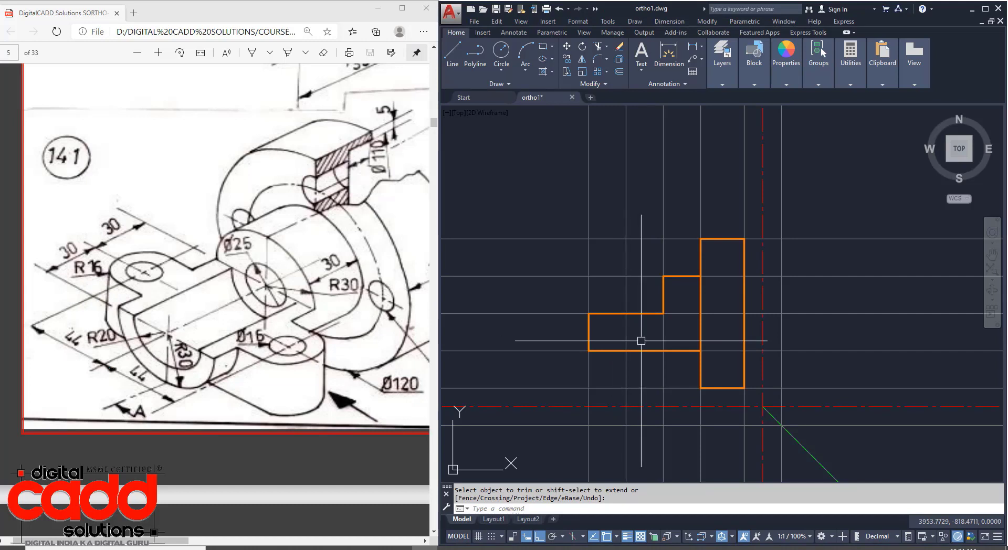
pyautogui.write('o')
pyautogui.press('Return')
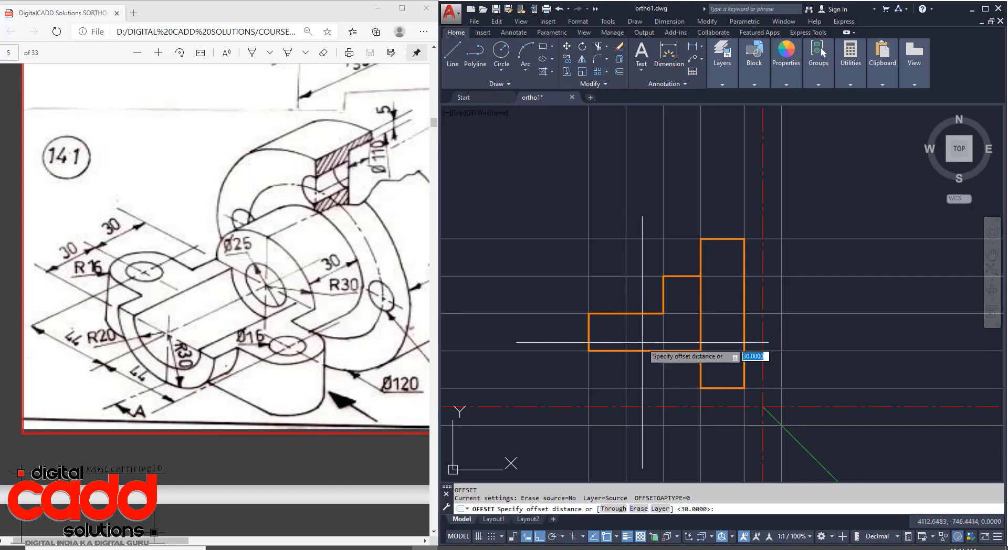
pyautogui.write('16')
pyautogui.press('Return')
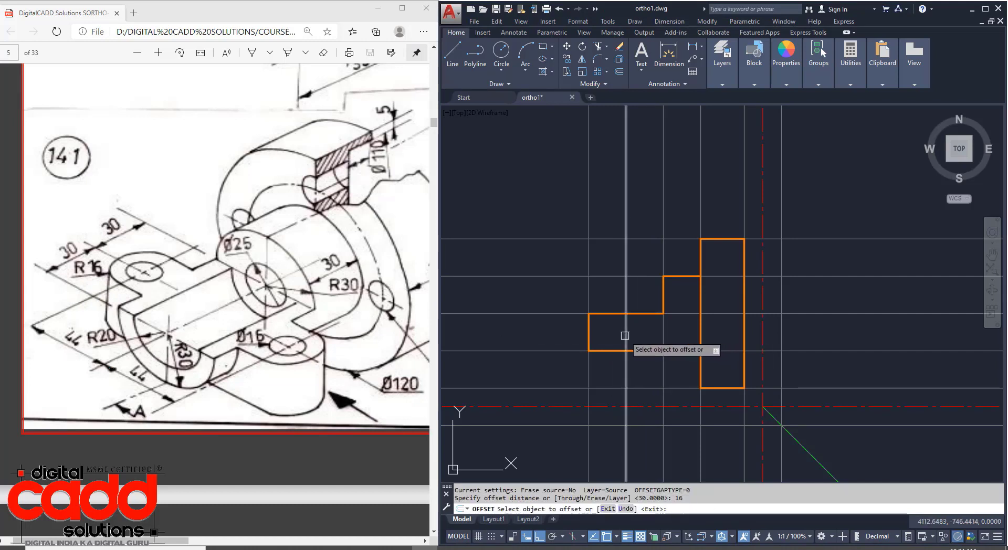
pyautogui.click(626, 338)
pyautogui.click(639, 339)
pyautogui.click(627, 338)
pyautogui.click(614, 339)
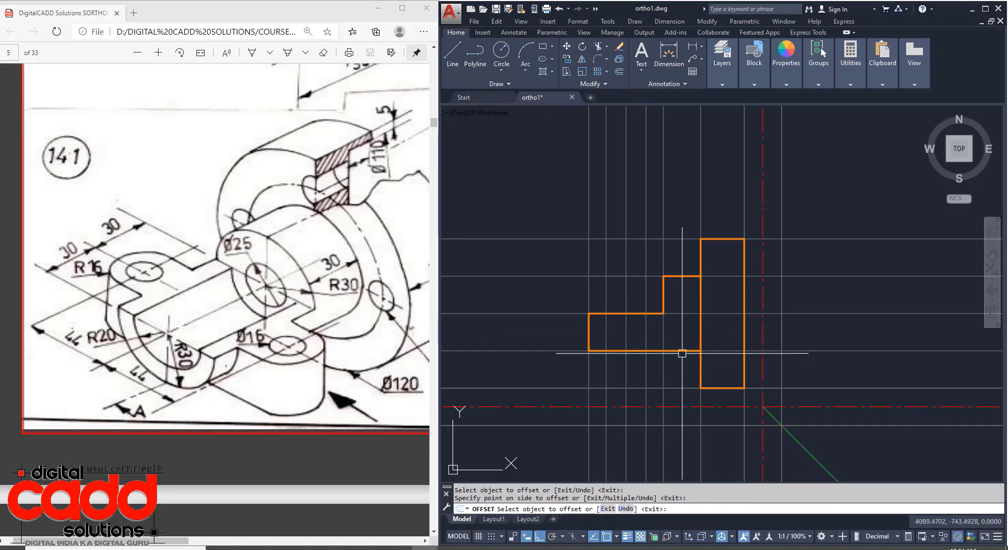
pyautogui.press('Return')
# Step: Draw the lug's left vertical edge, 30 long, upward from the base line at the left R16 projection line
pyautogui.scroll(4, 656, 336)
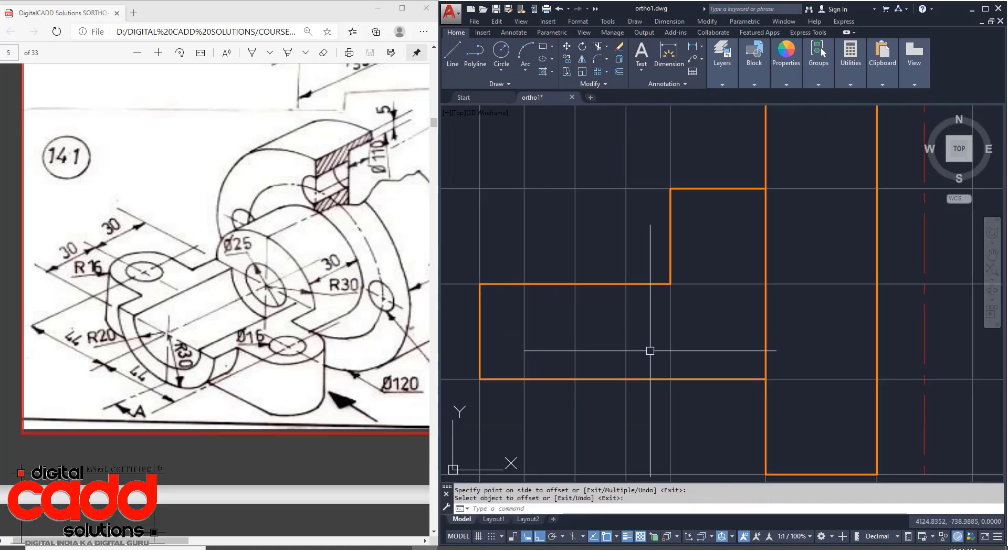
pyautogui.write('l')
pyautogui.press('Return')
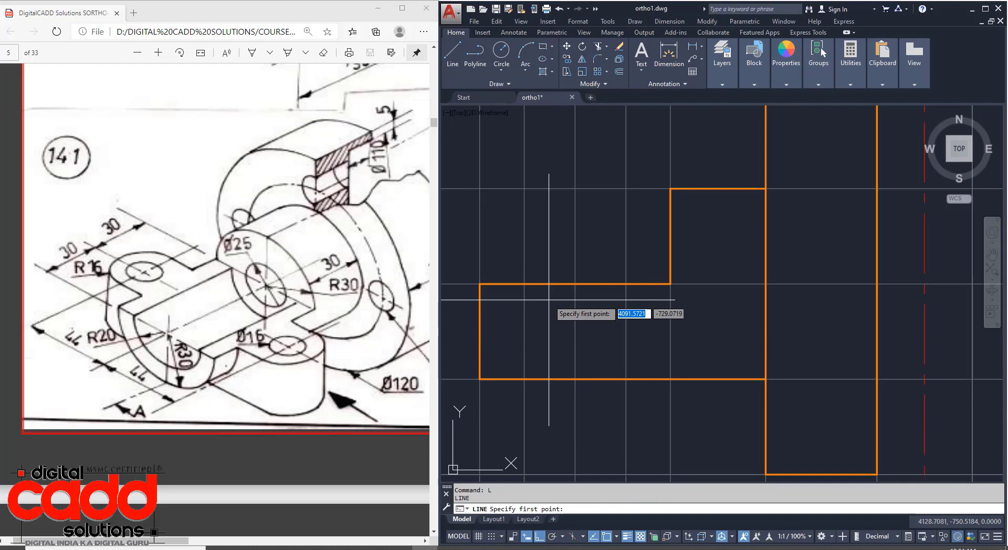
pyautogui.click(524, 379)
pyautogui.write('30')
pyautogui.press('Return')
pyautogui.press('Return')
# Step: Draw the lug's right vertical edge, 30 long, upward from the base line at the right R16 projection line
pyautogui.press('Return')
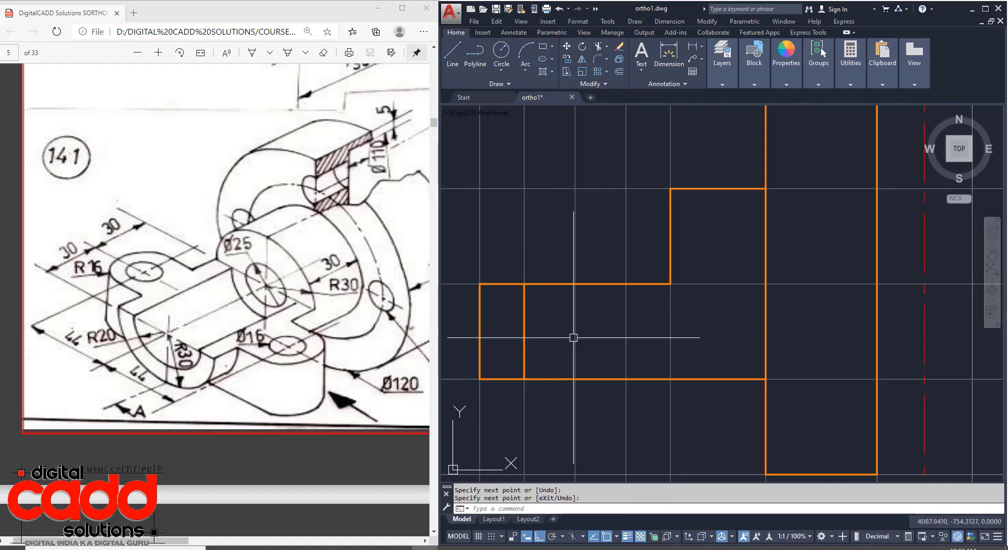
pyautogui.click(626, 379)
pyautogui.write('30')
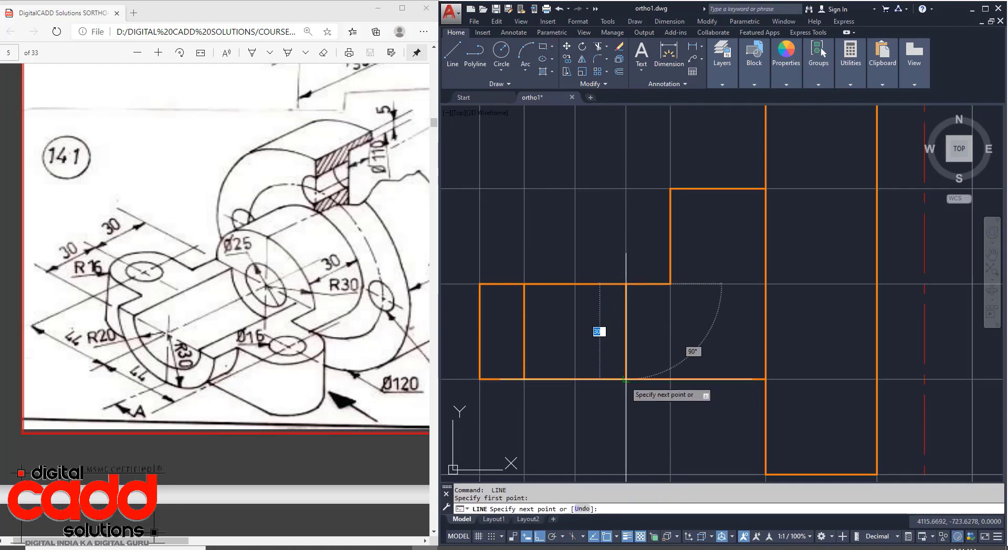
pyautogui.press('Return')
pyautogui.press('Return')
pyautogui.scroll(-4, 645, 356)
pyautogui.moveTo(687, 381); pyautogui.dragTo(656, 349, button='middle')
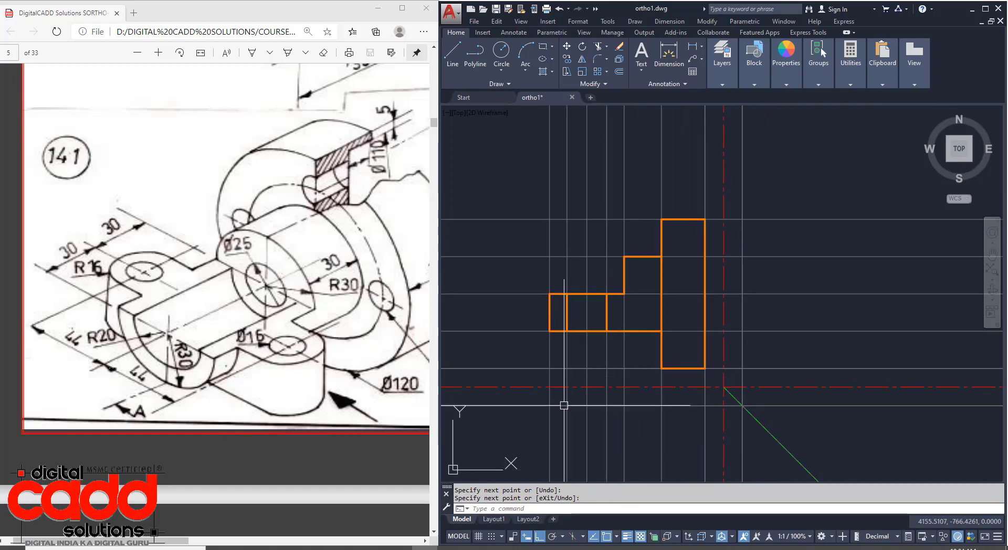
# Step: Offset the horizontal projection line just below the red horizontal axis downward by 60, and offset the new line 60 further down
pyautogui.moveTo(193, 542); pyautogui.dragTo(207, 542)
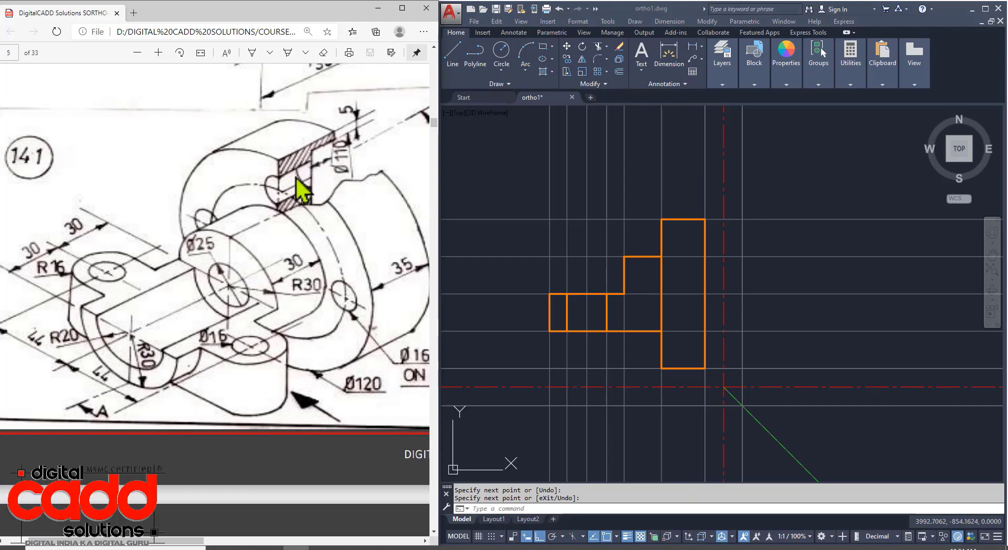
pyautogui.click(646, 282)
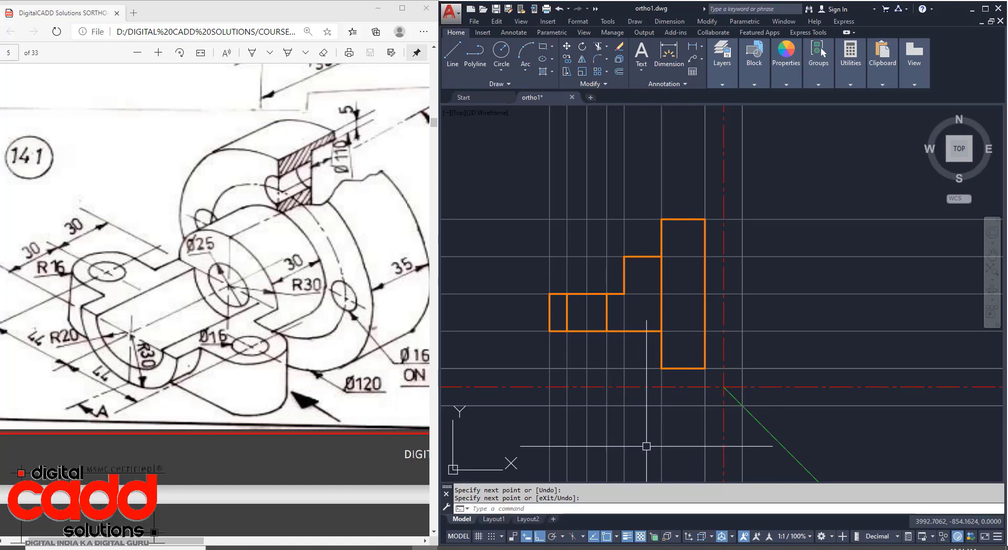
pyautogui.moveTo(651, 431)
pyautogui.mouseDown(button='middle')
pyautogui.moveTo(647, 351)
pyautogui.moveTo(652, 370)
pyautogui.mouseUp(button='middle')
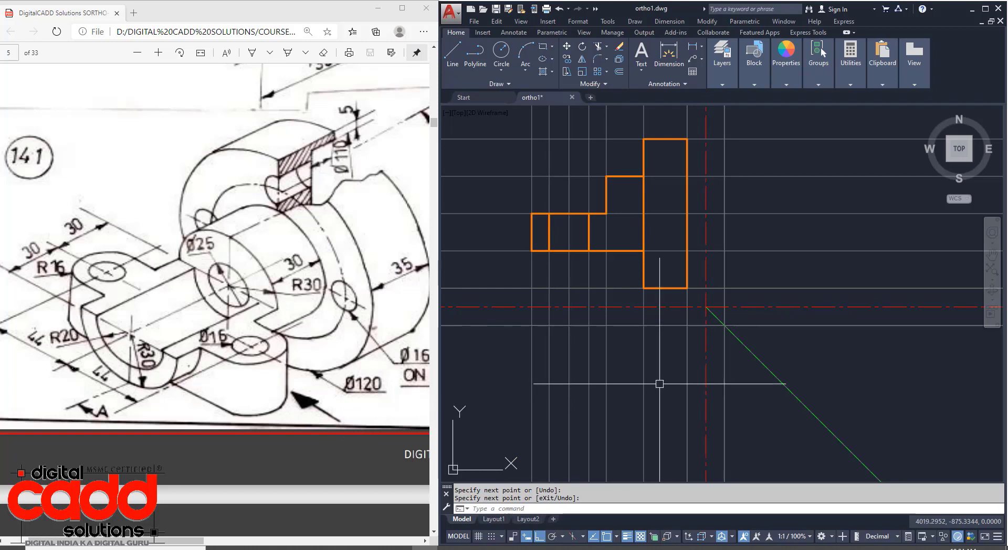
pyautogui.write('o')
pyautogui.press('Return')
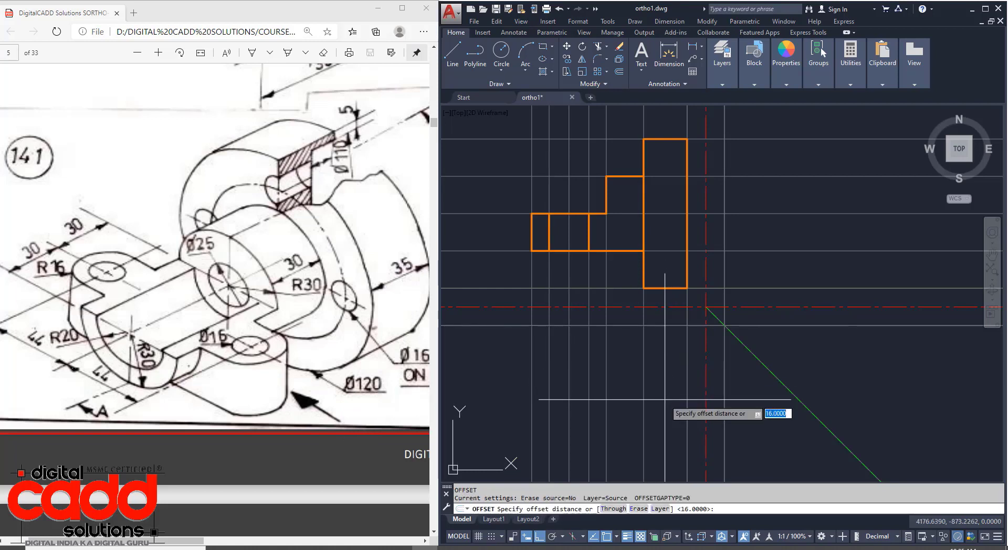
pyautogui.press('Return')
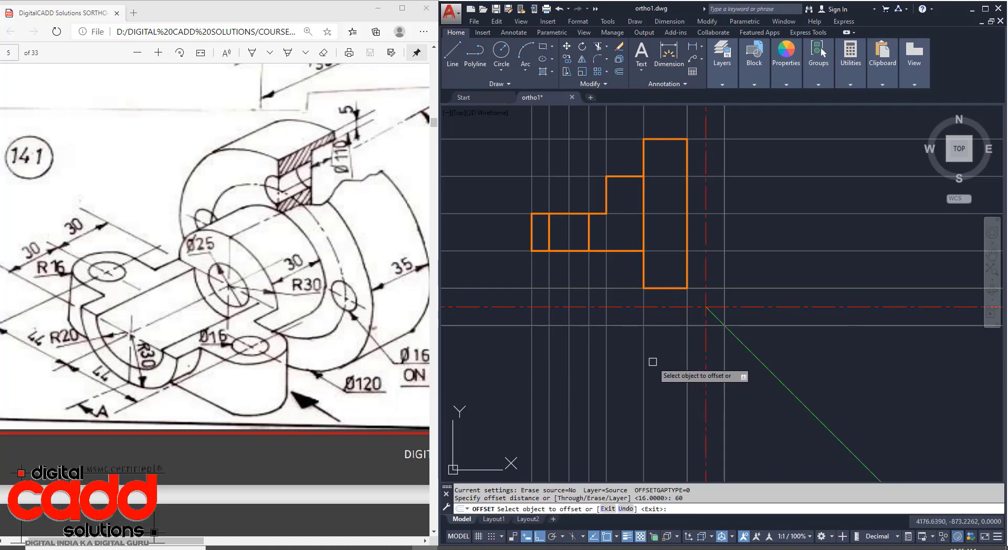
pyautogui.click(665, 326)
pyautogui.click(664, 362)
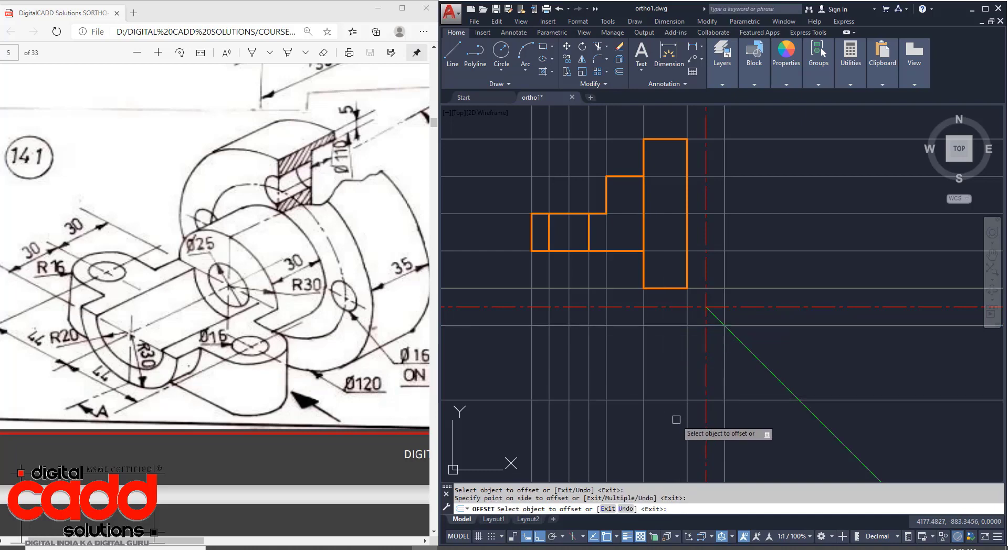
pyautogui.moveTo(673, 420); pyautogui.dragTo(666, 339, button='middle')
pyautogui.click(662, 314)
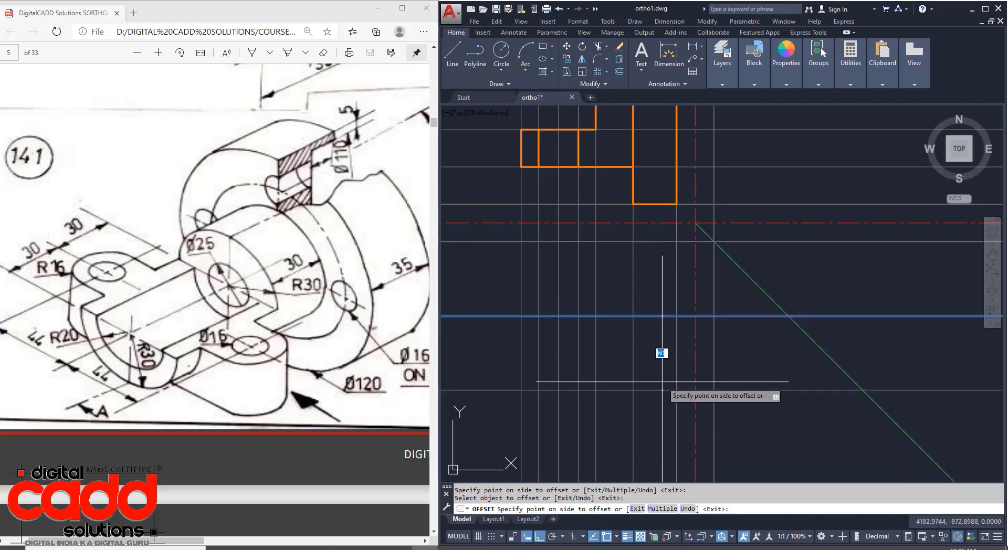
pyautogui.click(659, 411)
pyautogui.press('Return')
# Step: Copy the flange rectangle straight down so its upper right corner sits on the first horizontal projection line below the red axis
pyautogui.moveTo(661, 420); pyautogui.dragTo(695, 456, button='middle')
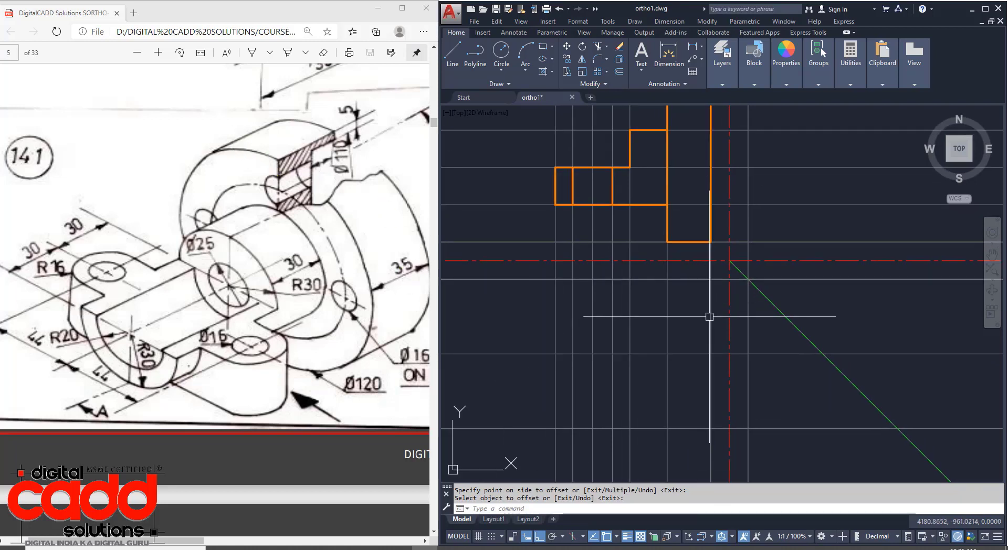
pyautogui.moveTo(655, 336)
pyautogui.mouseDown(button='middle')
pyautogui.moveTo(647, 370)
pyautogui.moveTo(671, 372)
pyautogui.mouseUp(button='middle')
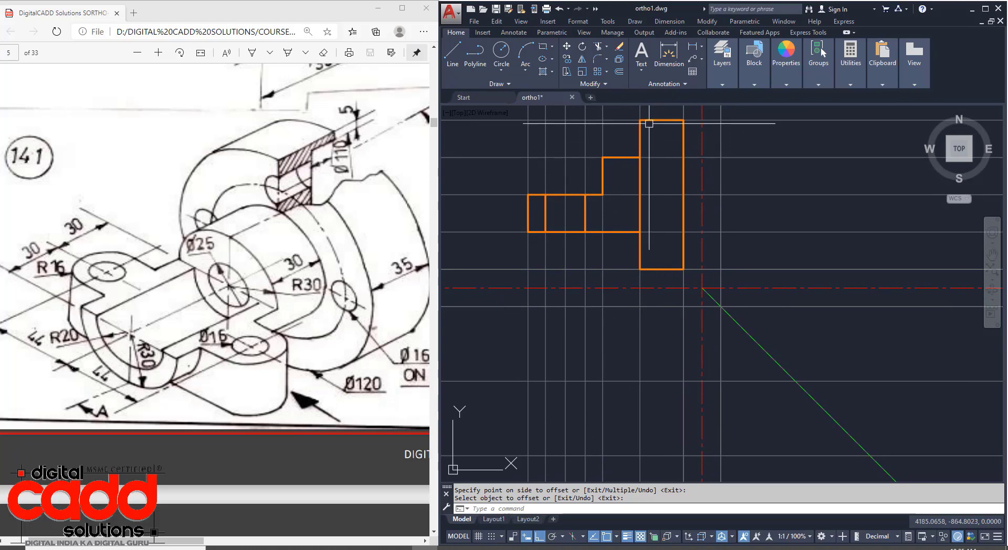
pyautogui.press('Escape')
pyautogui.click(662, 269)
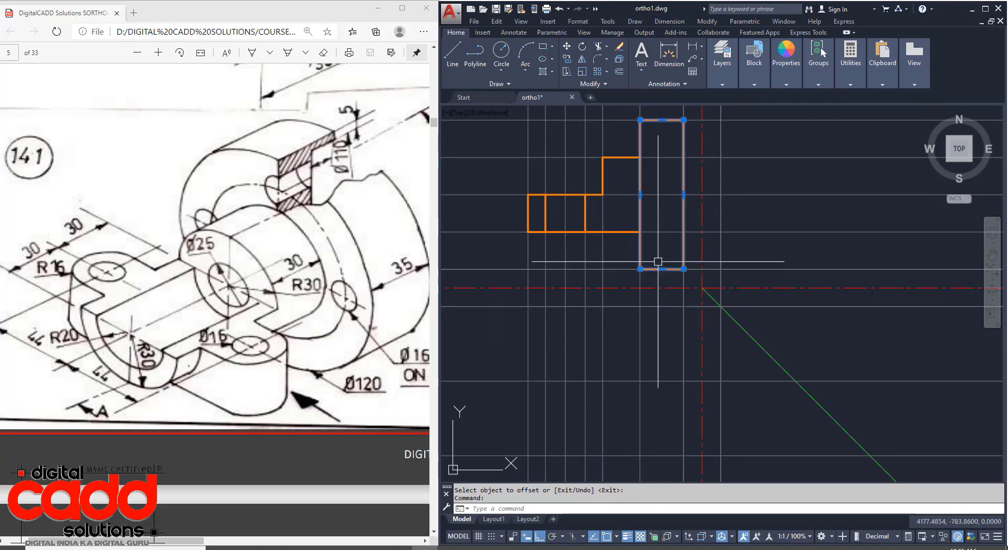
pyautogui.click(567, 59)
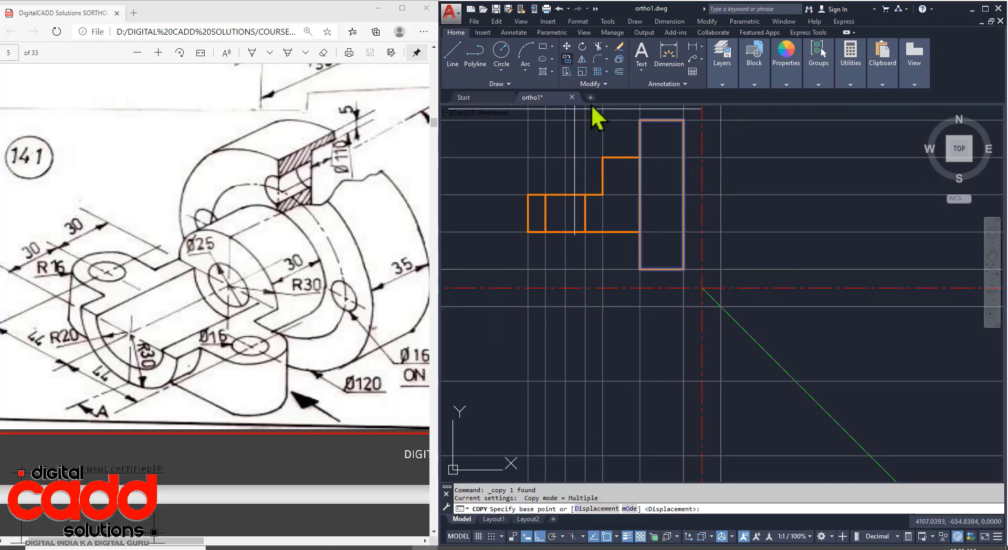
pyautogui.click(682, 120)
pyautogui.click(683, 306)
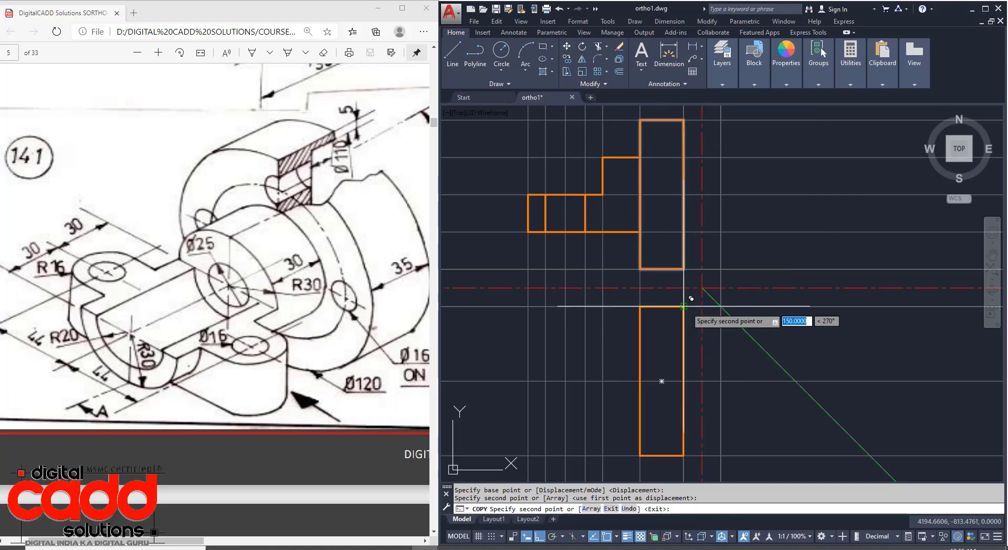
pyautogui.press('Escape')
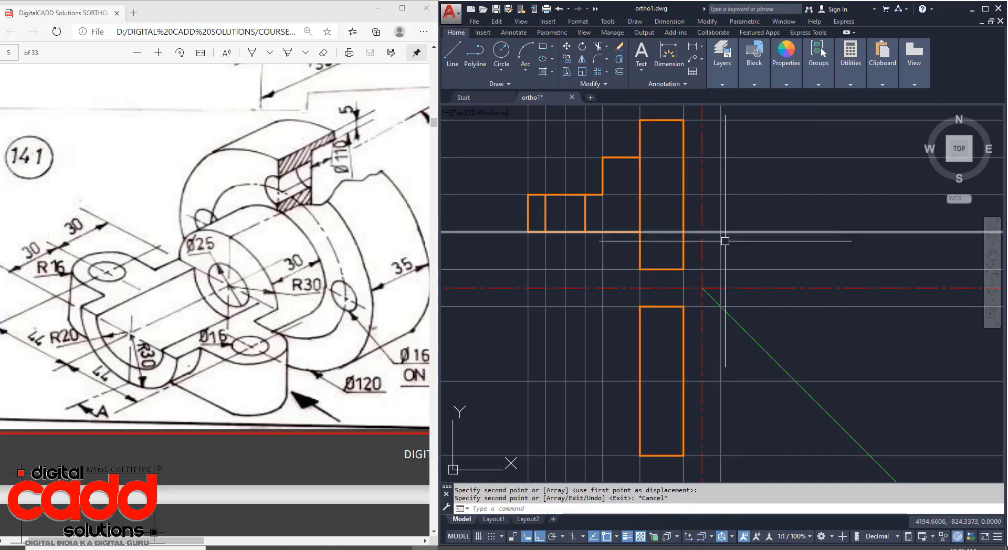
# Step: Offset the top view's middle horizontal projection line by 30 to both sides
pyautogui.moveTo(777, 303); pyautogui.dragTo(817, 299, button='middle')
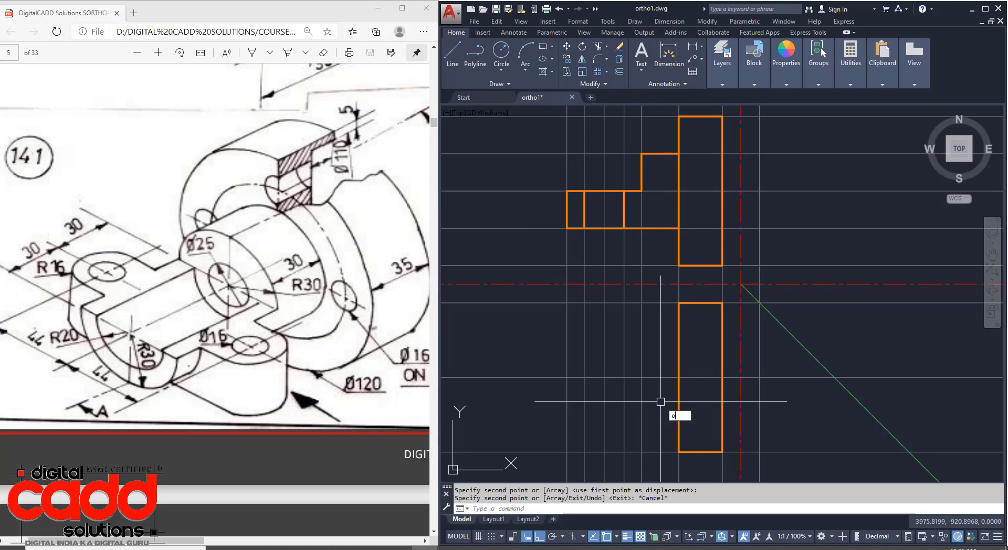
pyautogui.press('Return')
pyautogui.press('Return')
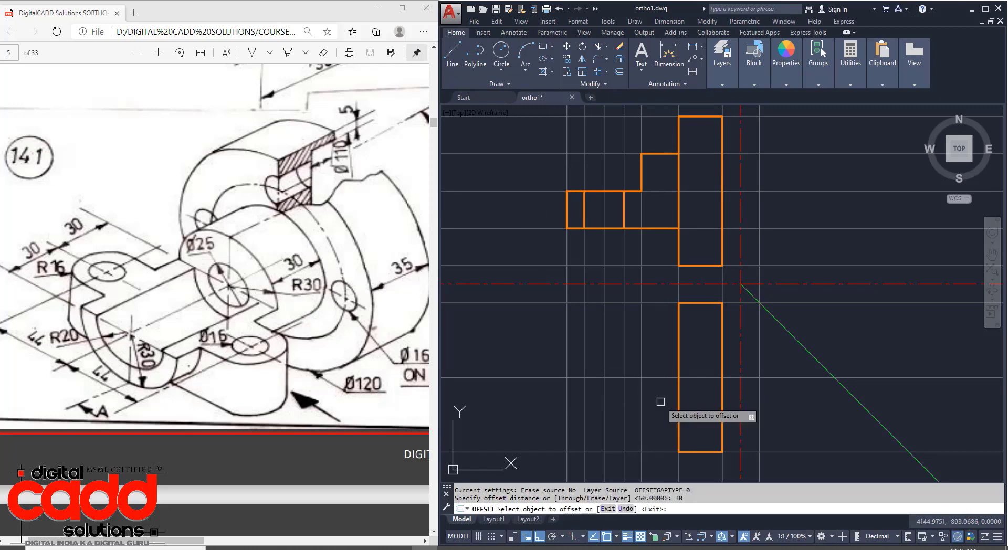
pyautogui.click(653, 378)
pyautogui.click(662, 359)
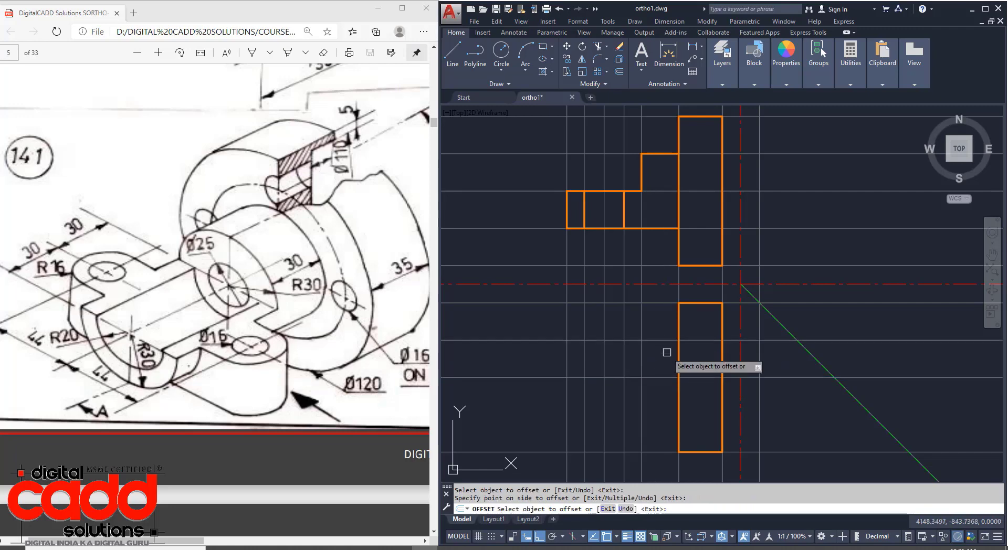
pyautogui.click(672, 378)
pyautogui.click(672, 425)
pyautogui.press('Return')
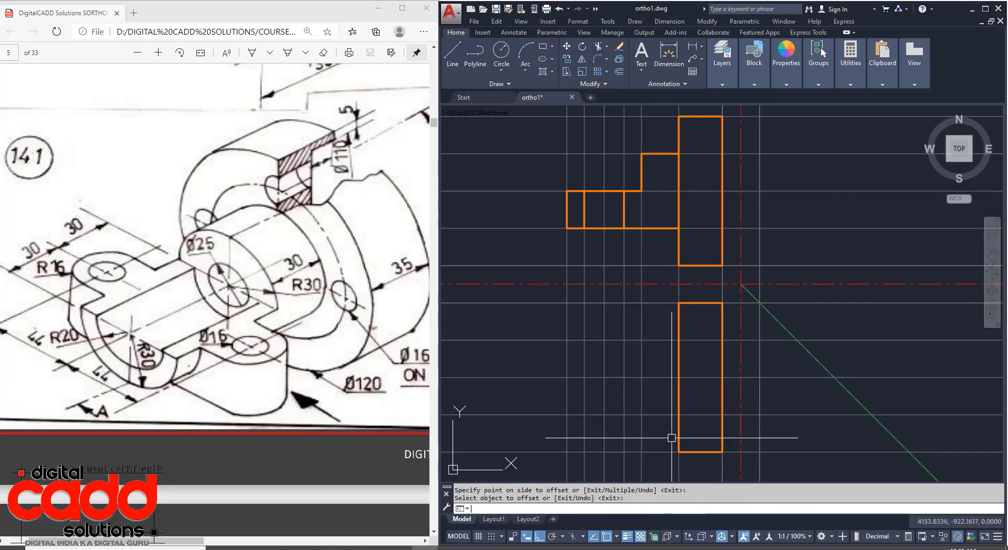
# Step: Draw the block's top-view outline from the flange along the upper 30 offset line, down the leftmost projection line, and back along the lower one
pyautogui.click(453, 56)
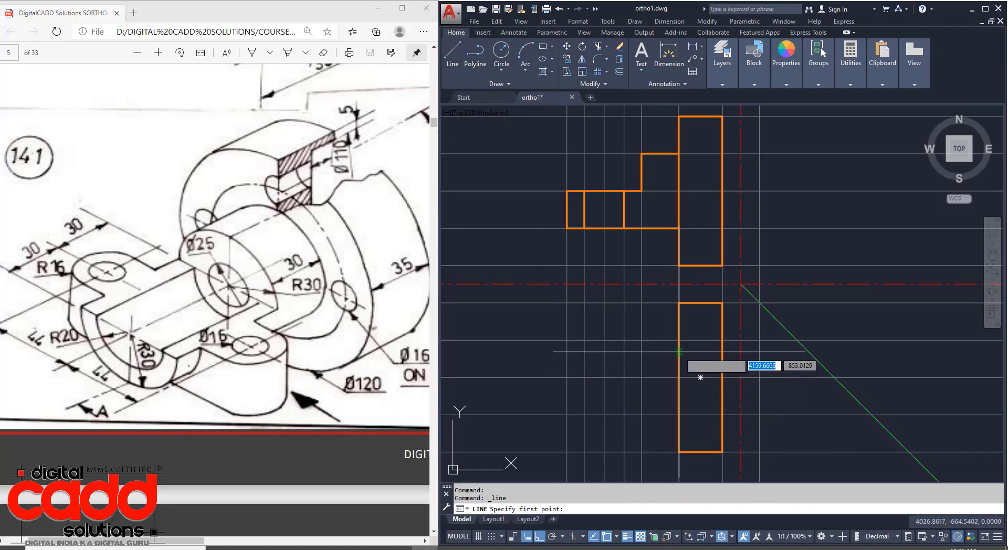
pyautogui.click(679, 340)
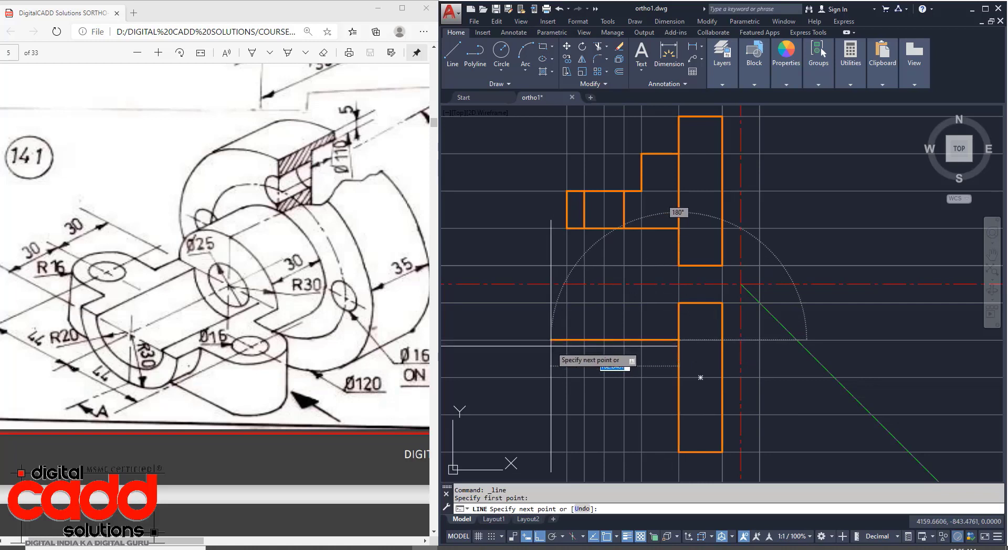
pyautogui.click(567, 340)
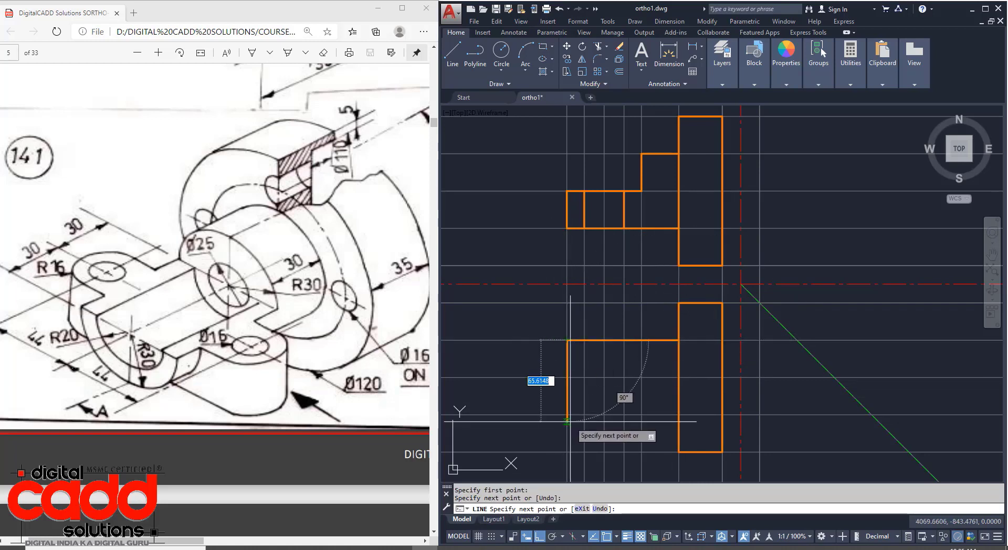
pyautogui.click(567, 414)
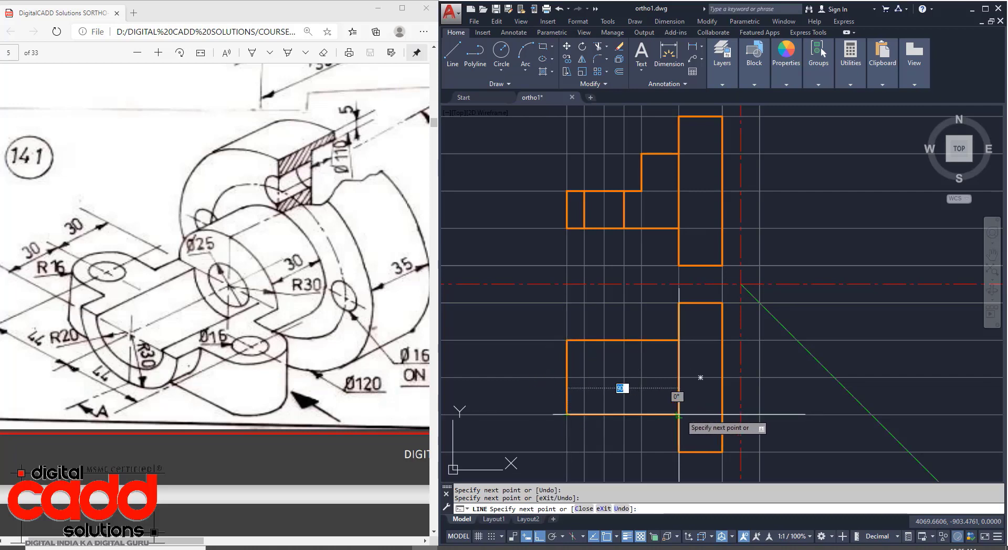
pyautogui.click(679, 414)
pyautogui.press('Return')
# Step: Draw the hub's left edge in the top view as a vertical line between the block's upper and lower edges, aligned with the front view
pyautogui.write('l')
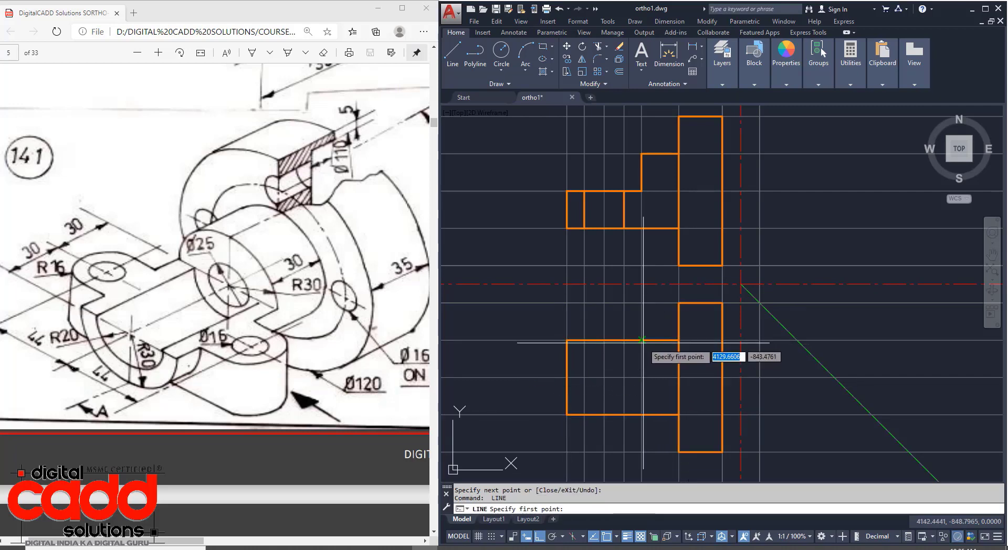
pyautogui.press('Return')
pyautogui.click(642, 340)
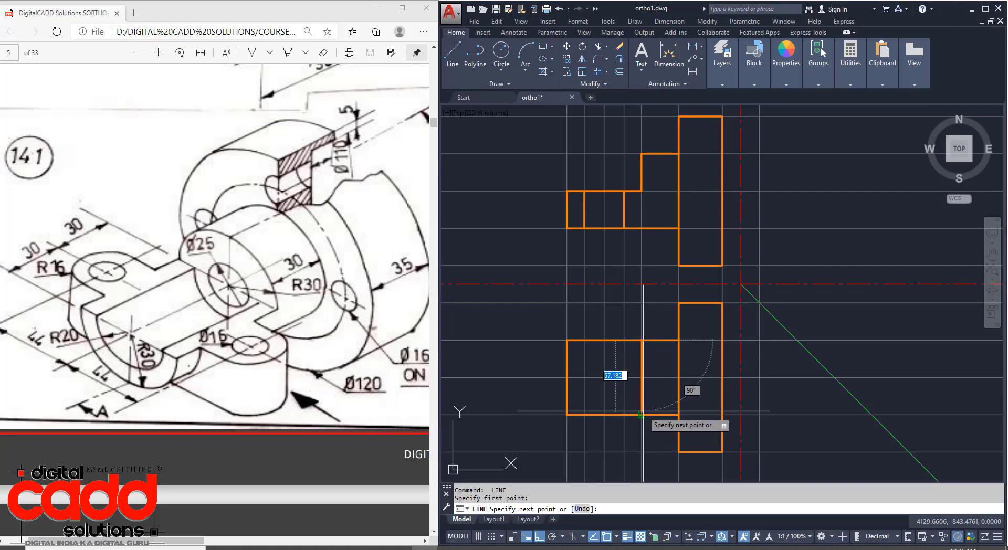
pyautogui.click(641, 414)
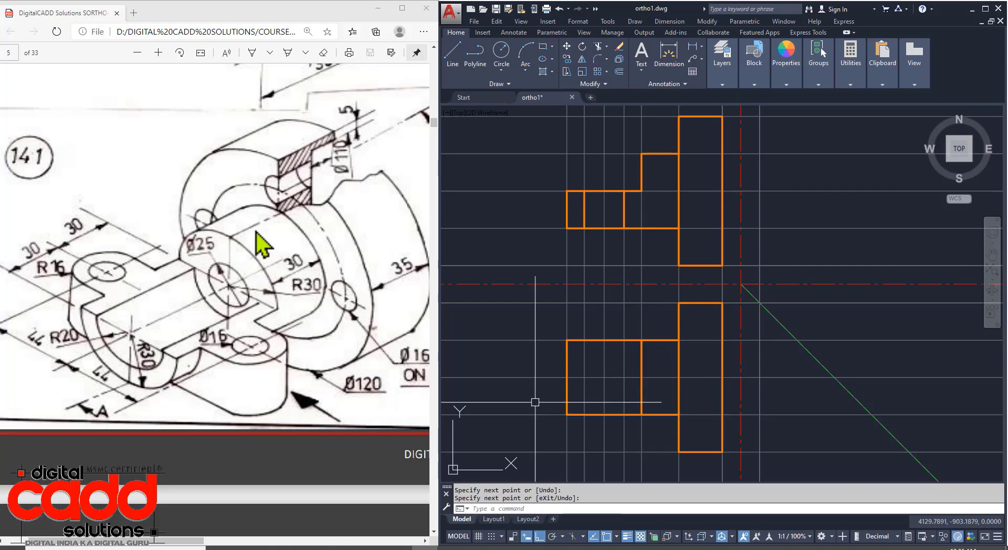
# Step: Try offsetting the top-view block's upper and lower edges inward by 5, and erase the resulting offset line
pyautogui.moveTo(746, 442); pyautogui.dragTo(756, 435, button='middle')
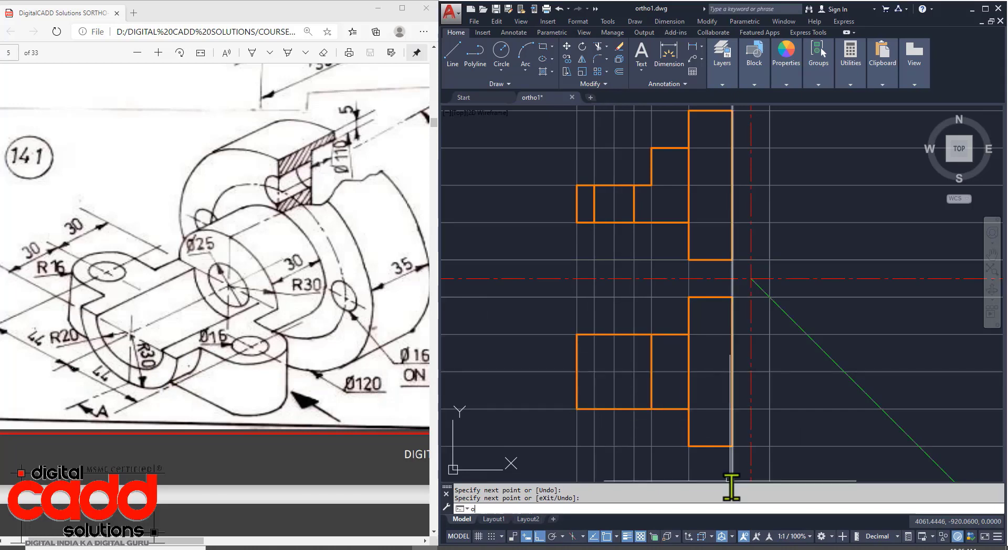
pyautogui.press('Return')
pyautogui.write('5')
pyautogui.press('Return')
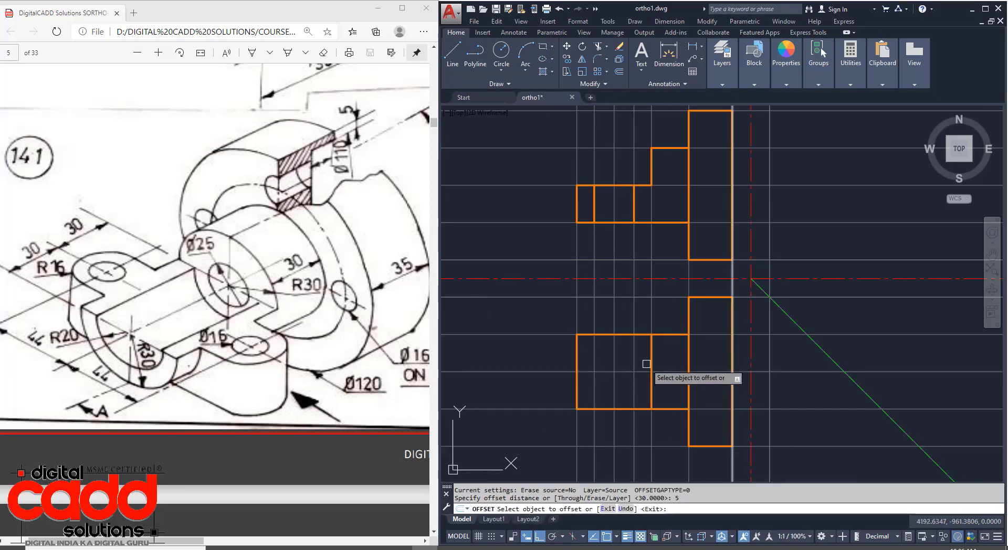
pyautogui.click(606, 334)
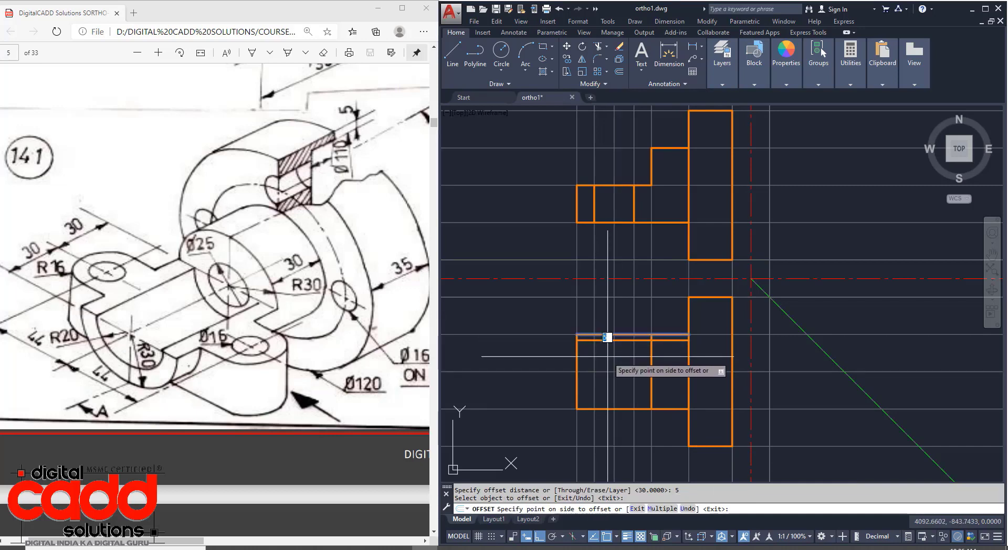
pyautogui.click(607, 337)
pyautogui.click(606, 408)
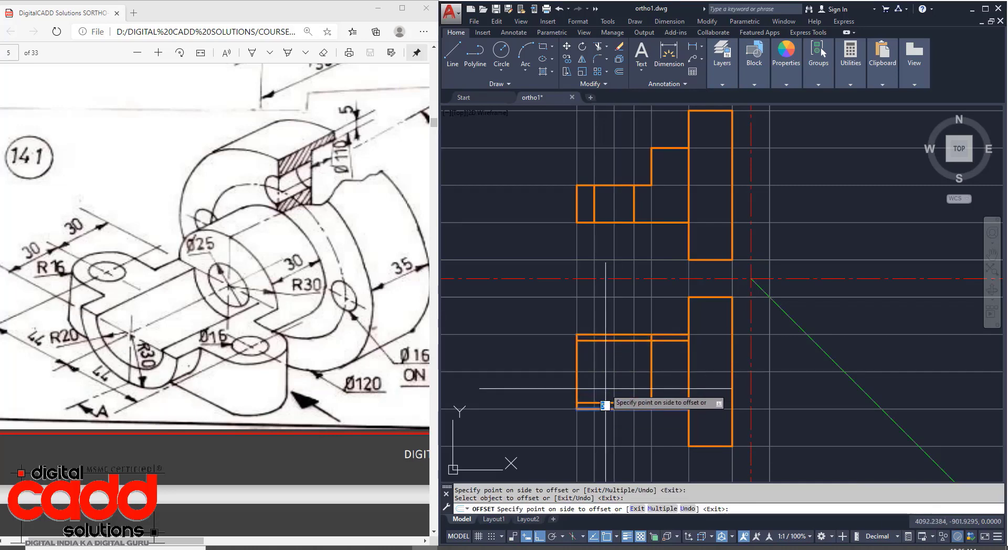
pyautogui.press('Escape')
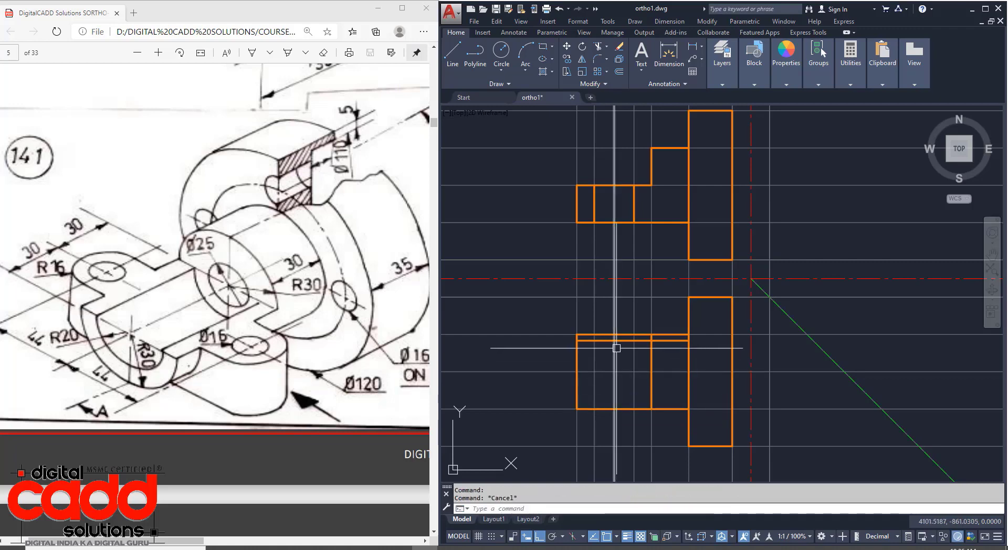
pyautogui.click(607, 341)
pyautogui.press('Delete')
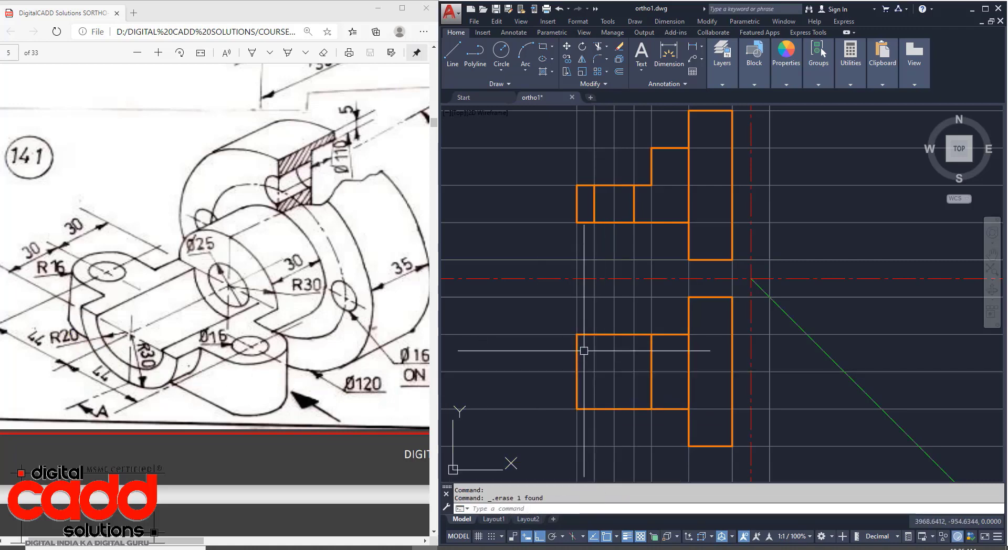
# Step: Offset the top view's middle horizontal projection line by 20 to both sides
pyautogui.write('o')
pyautogui.press('Return')
pyautogui.write('20')
pyautogui.press('Return')
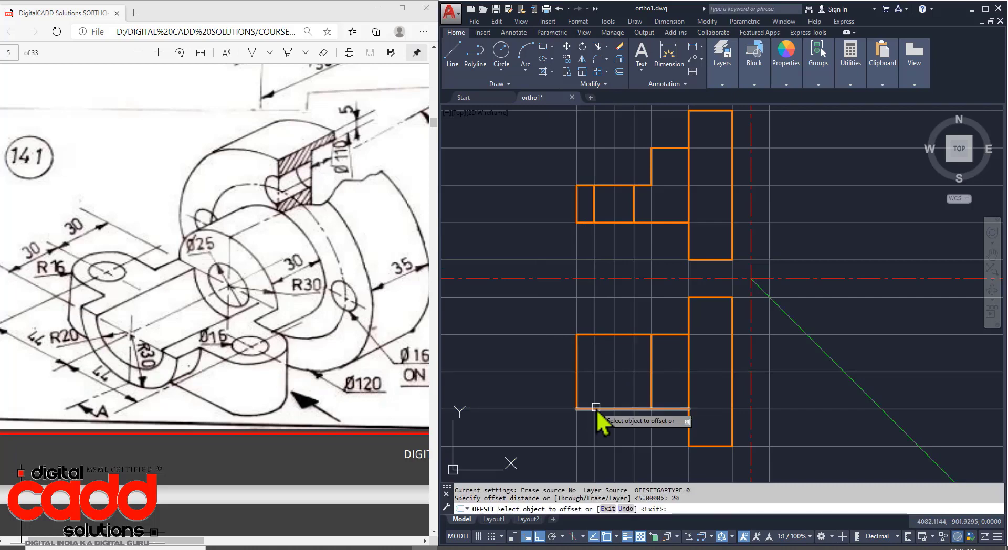
pyautogui.click(561, 371)
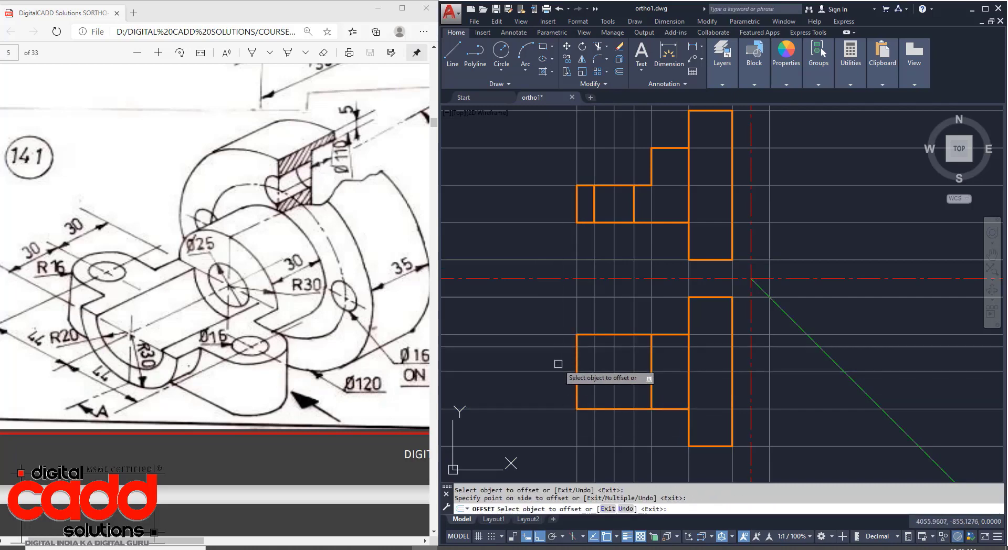
pyautogui.click(566, 394)
pyautogui.press('Return')
# Step: Draw the groove's two horizontal edges in the top view along the 20 offset lines, from the block's outer edge to the hub's vertical edge
pyautogui.scroll(2, 618, 404)
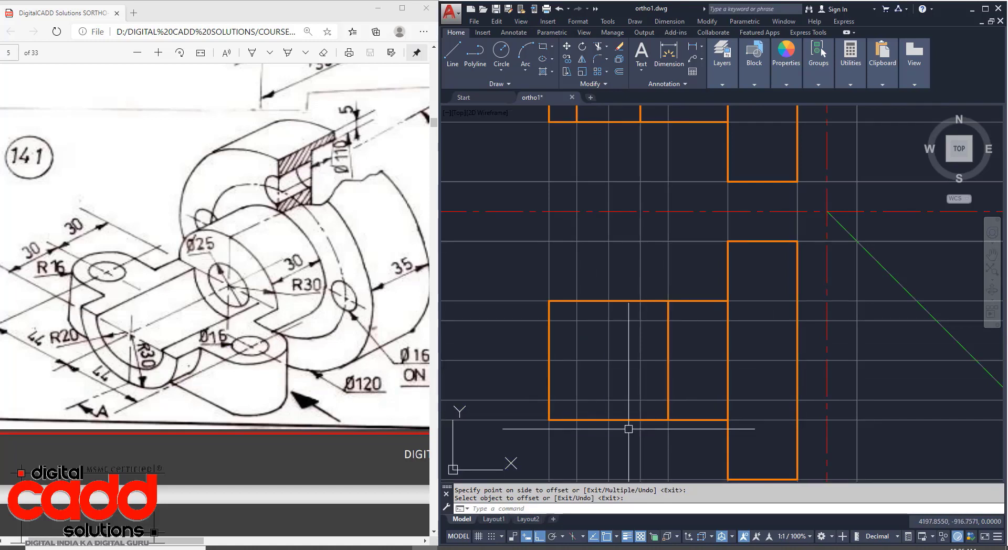
pyautogui.write('l')
pyautogui.press('Return')
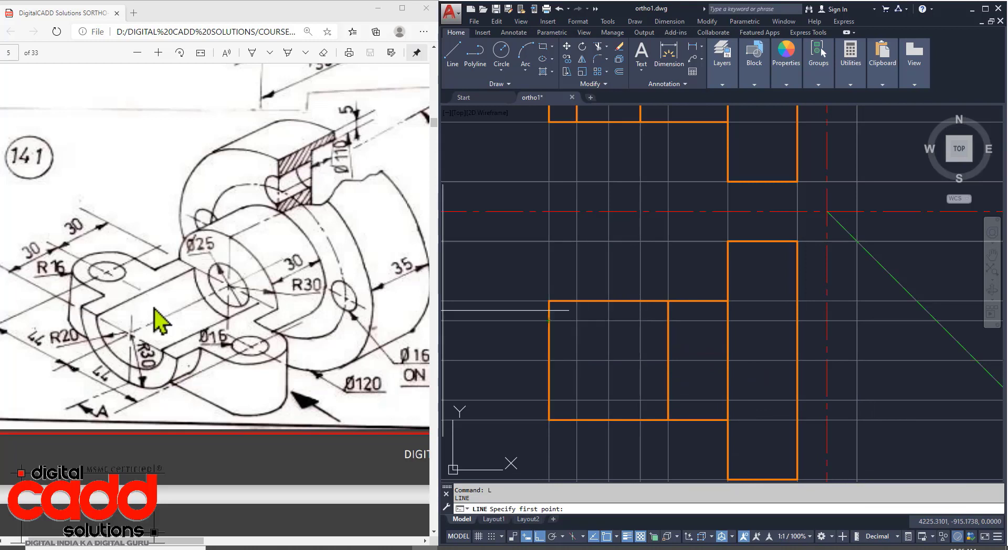
pyautogui.click(549, 320)
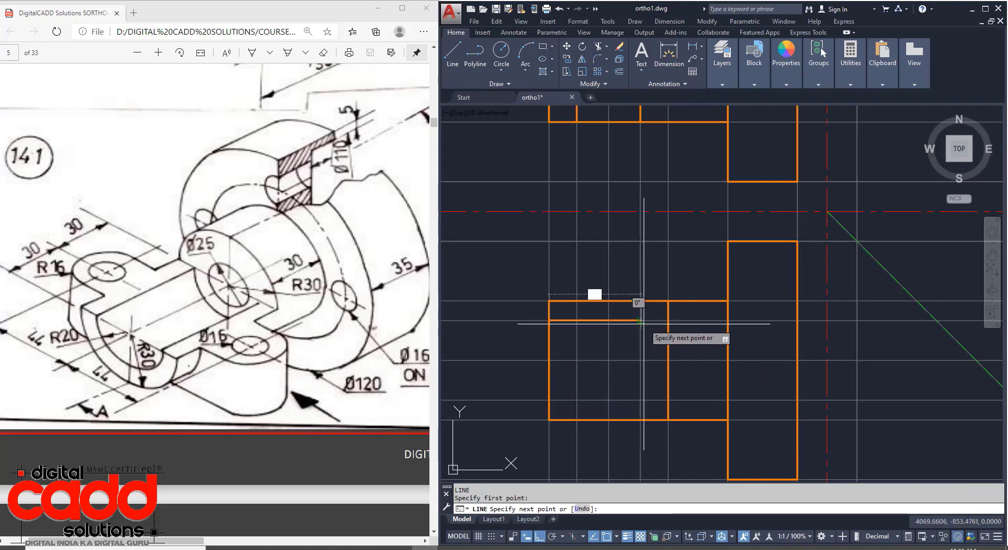
pyautogui.click(668, 321)
pyautogui.press('Return')
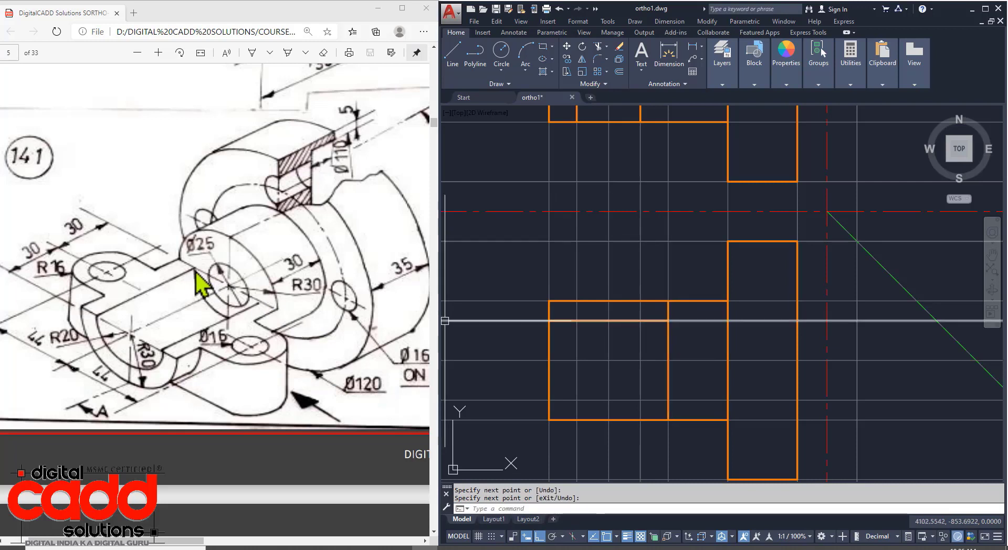
pyautogui.press('Return')
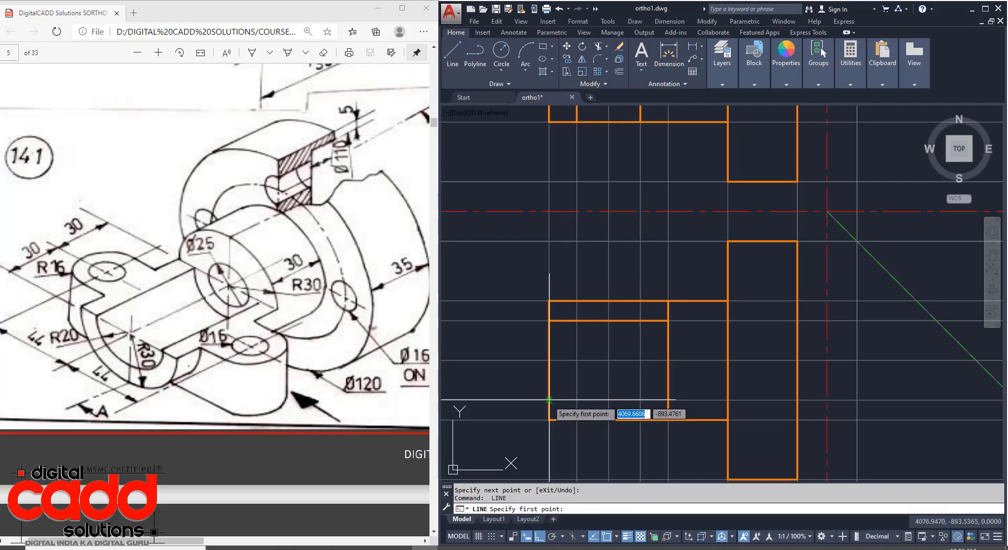
pyautogui.click(549, 400)
pyautogui.click(668, 400)
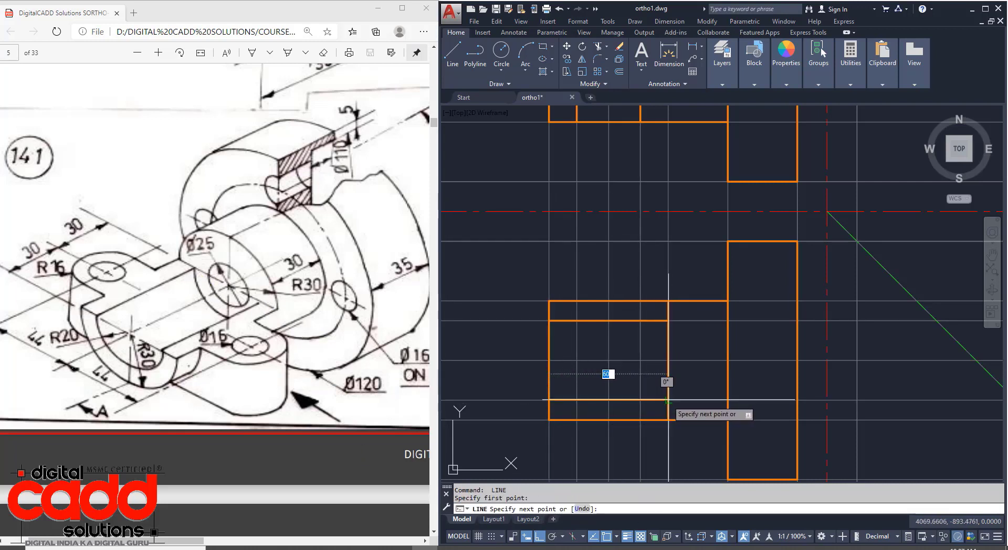
pyautogui.press('Return')
pyautogui.moveTo(666, 458); pyautogui.dragTo(696, 414, button='middle')
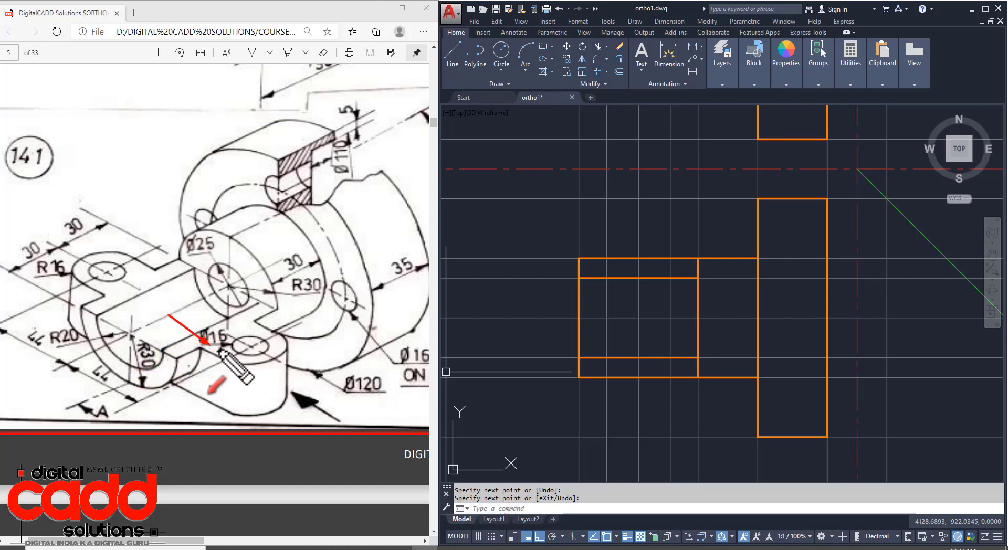
pyautogui.moveTo(219, 350); pyautogui.dragTo(246, 351)
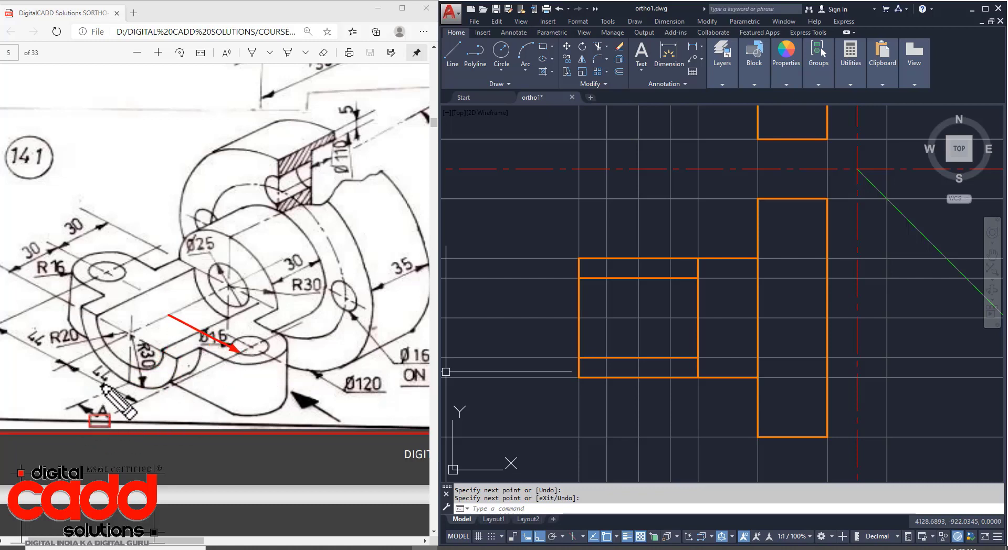
pyautogui.moveTo(125, 363); pyautogui.dragTo(83, 383)
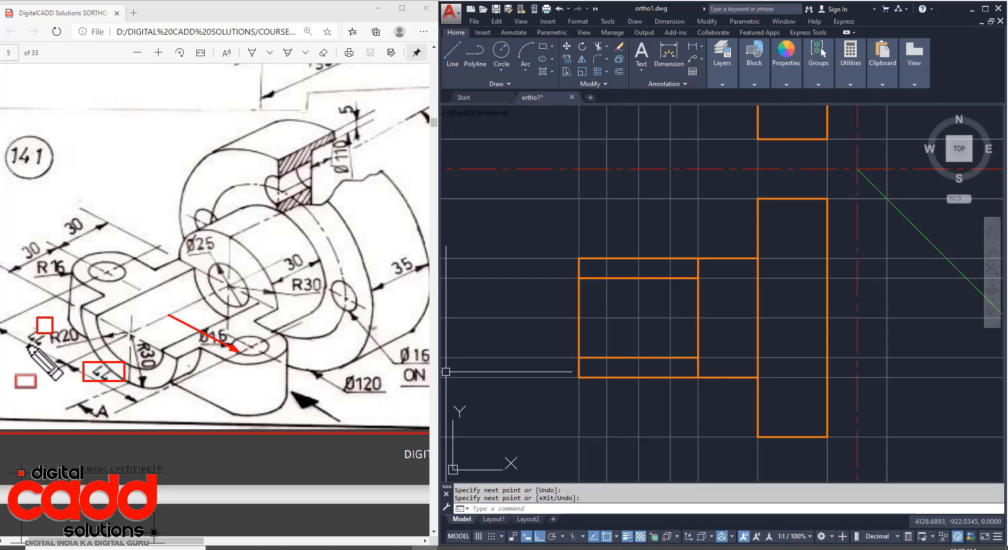
pyautogui.moveTo(28, 346); pyautogui.dragTo(26, 369)
pyautogui.press('Escape')
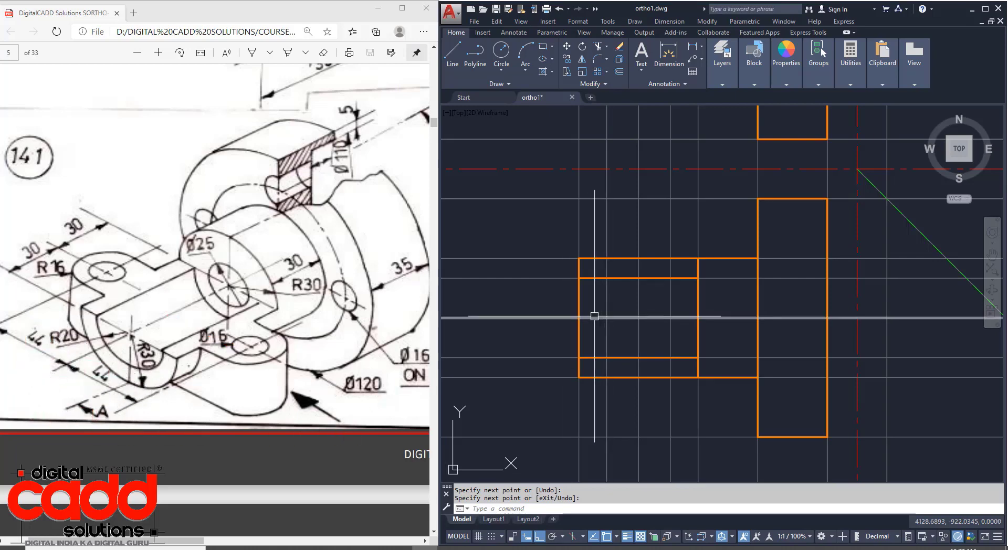
# Step: Offset the top view's middle horizontal projection line by 44 to both sides for the lug hole centres
pyautogui.write('o')
pyautogui.press('Return')
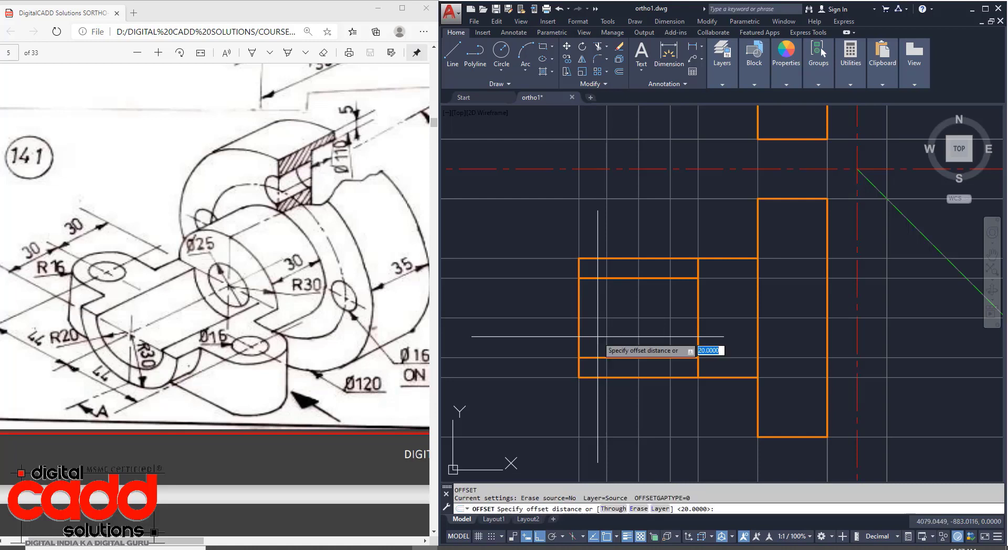
pyautogui.press('Return')
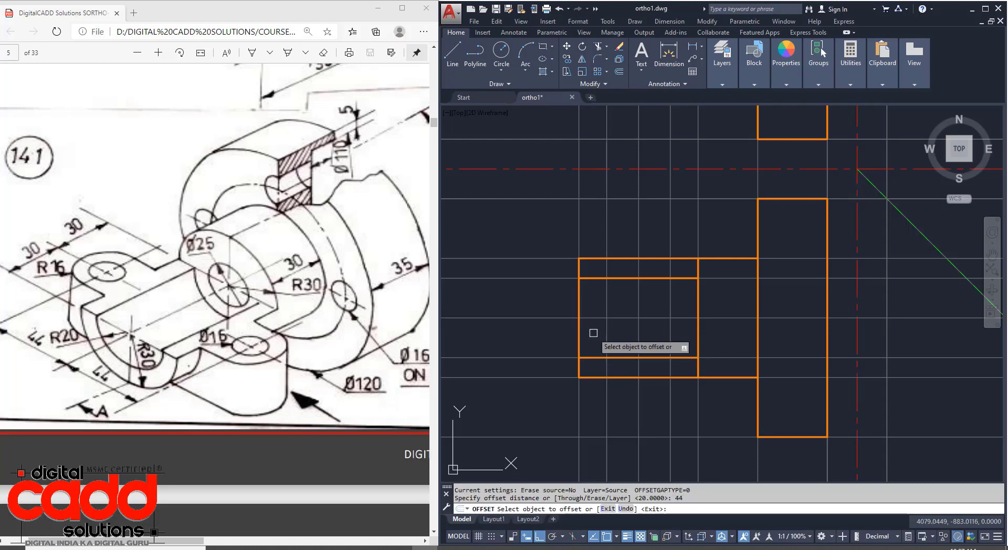
pyautogui.click(547, 317)
pyautogui.click(555, 352)
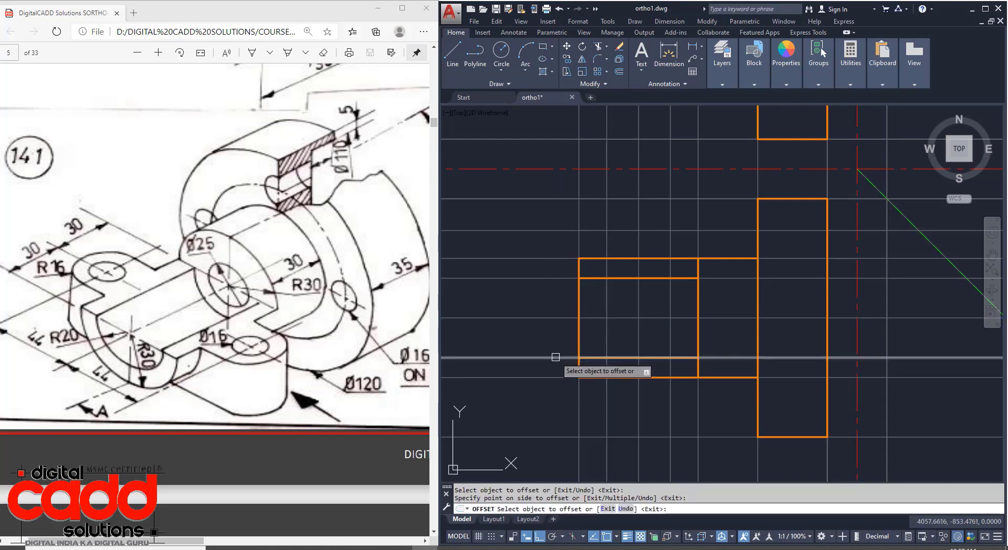
pyautogui.click(544, 318)
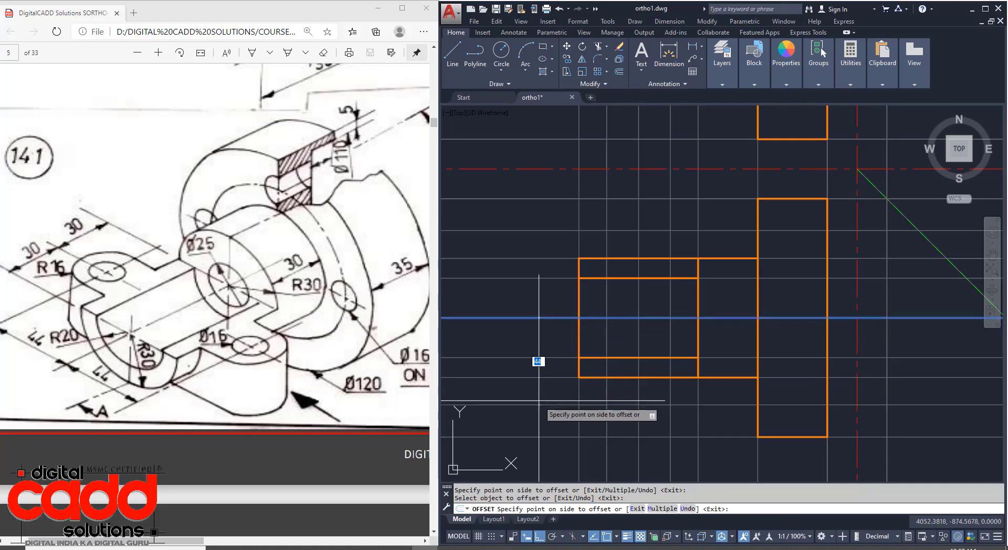
pyautogui.click(539, 400)
pyautogui.press('Return')
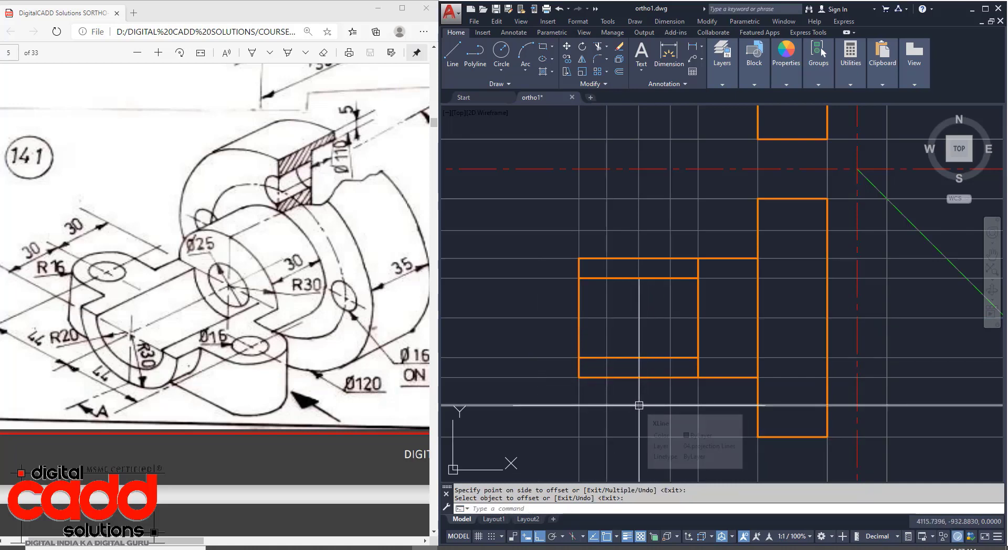
# Step: Draw a circle of radius 16 centred where the lower 44 offset line crosses the lug's vertical centre projection line
pyautogui.write('c')
pyautogui.press('Return')
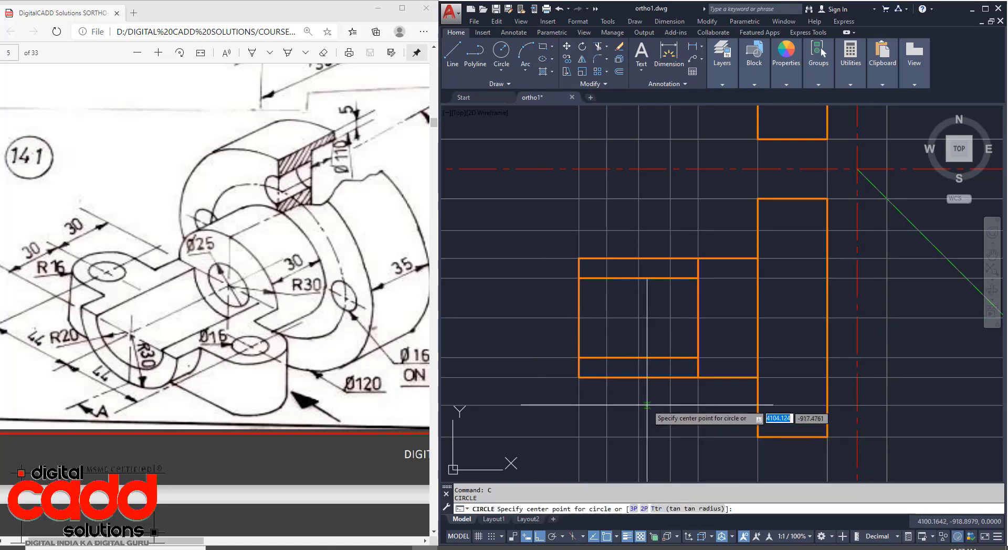
pyautogui.click(651, 405)
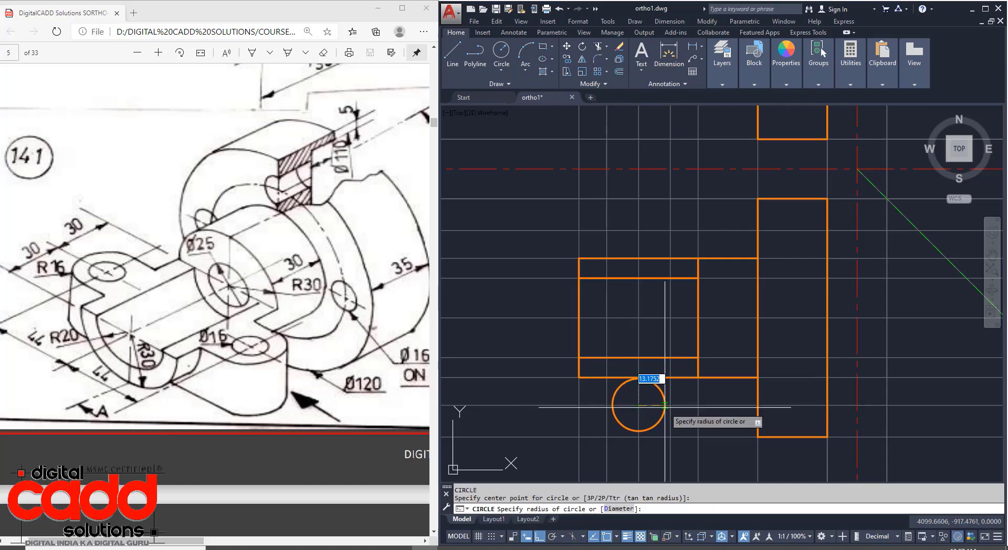
pyautogui.click(671, 405)
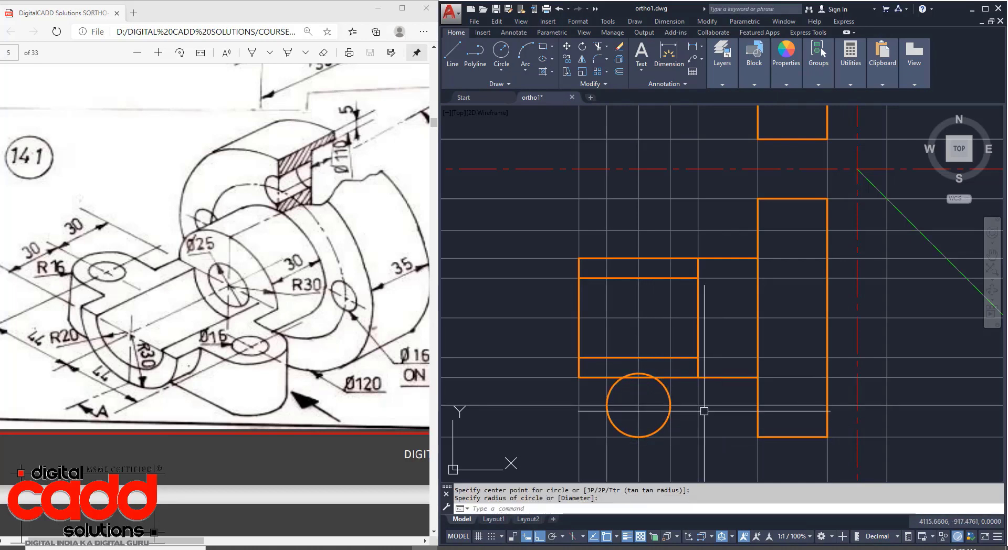
pyautogui.press('Return')
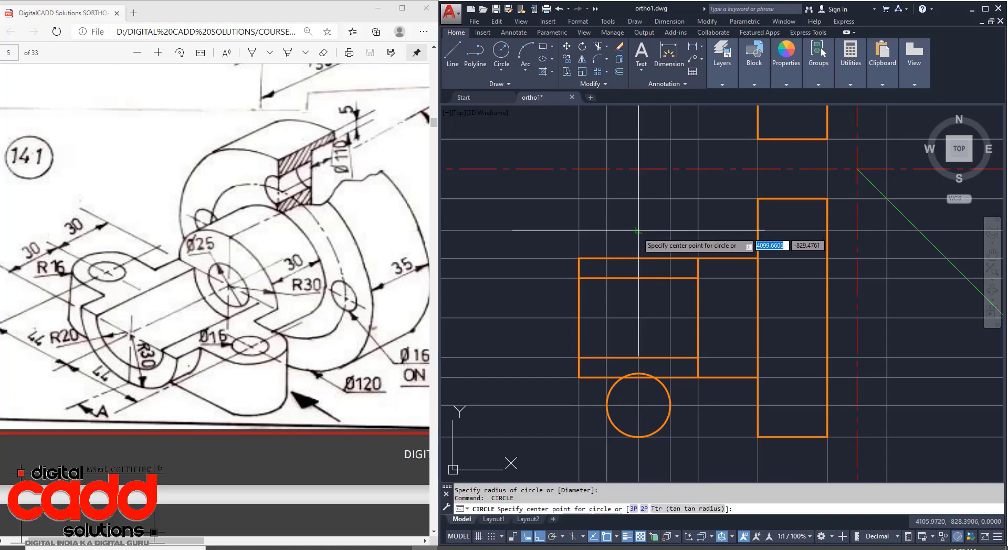
pyautogui.press('Escape')
# Step: Draw vertical lines from both side quadrants of the radius 16 circle up to the block's lower edge
pyautogui.scroll(2, 677, 442)
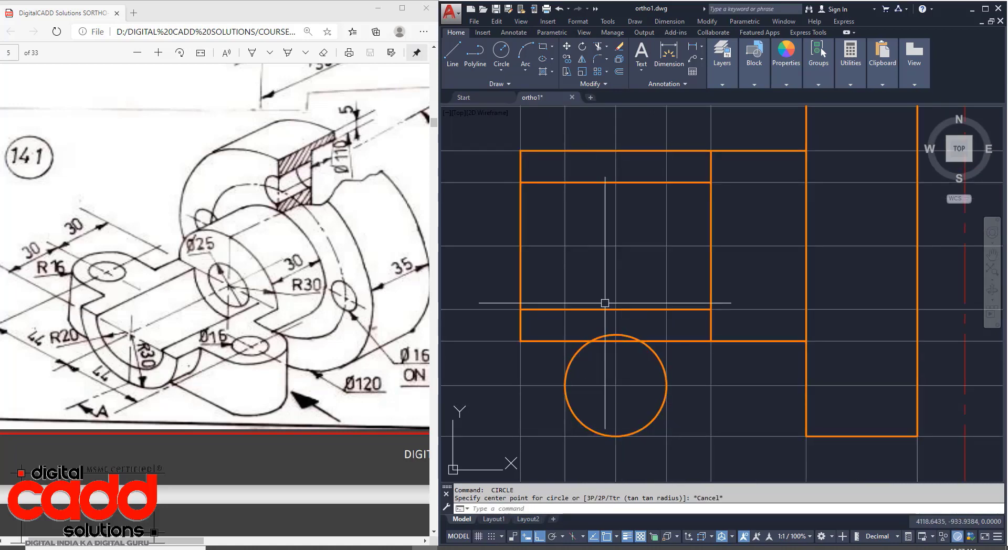
pyautogui.write('l')
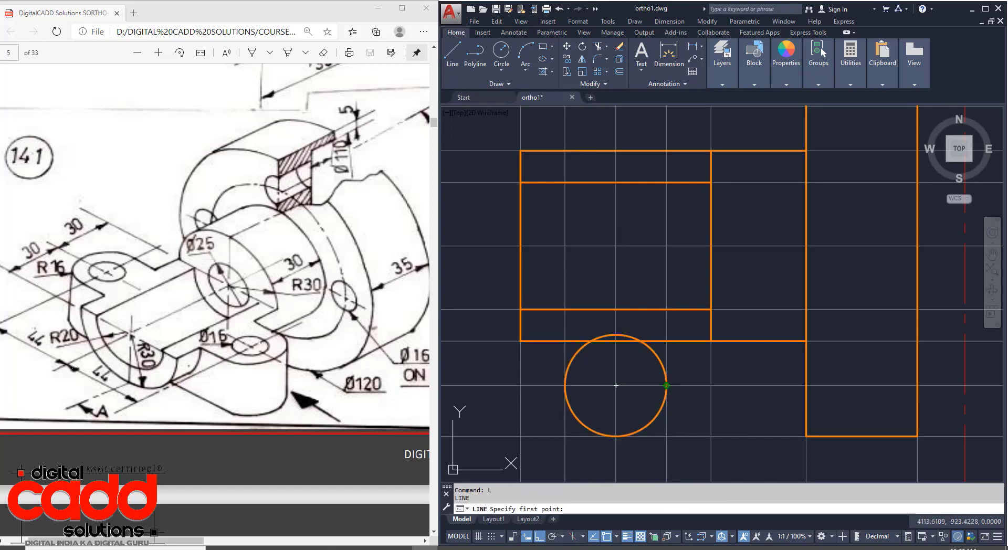
pyautogui.press('Return')
pyautogui.click(665, 386)
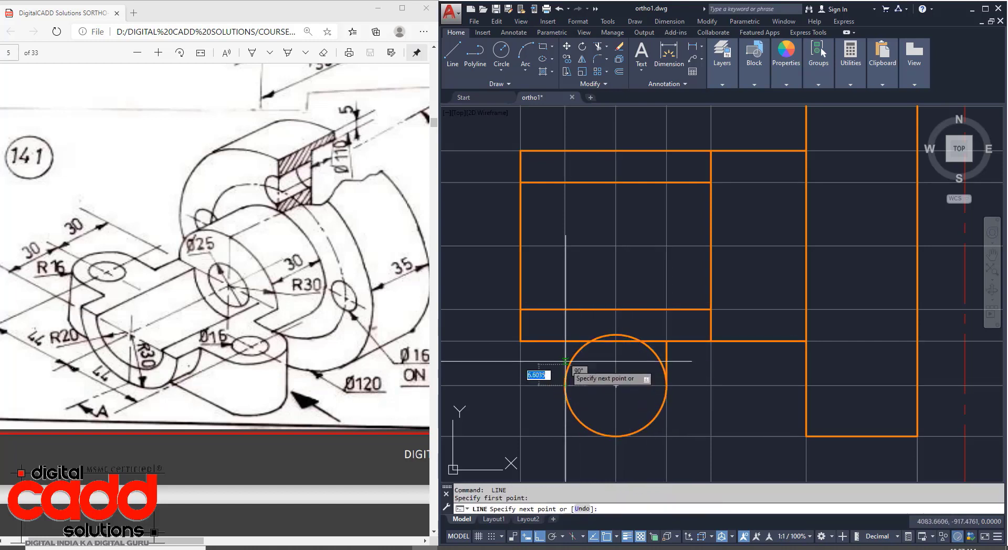
pyautogui.click(565, 341)
pyautogui.press('Return')
# Step: Trim away the upper half of the lug circle between the two vertical lines and erase the leftover arc
pyautogui.moveTo(841, 435); pyautogui.dragTo(893, 423, button='middle')
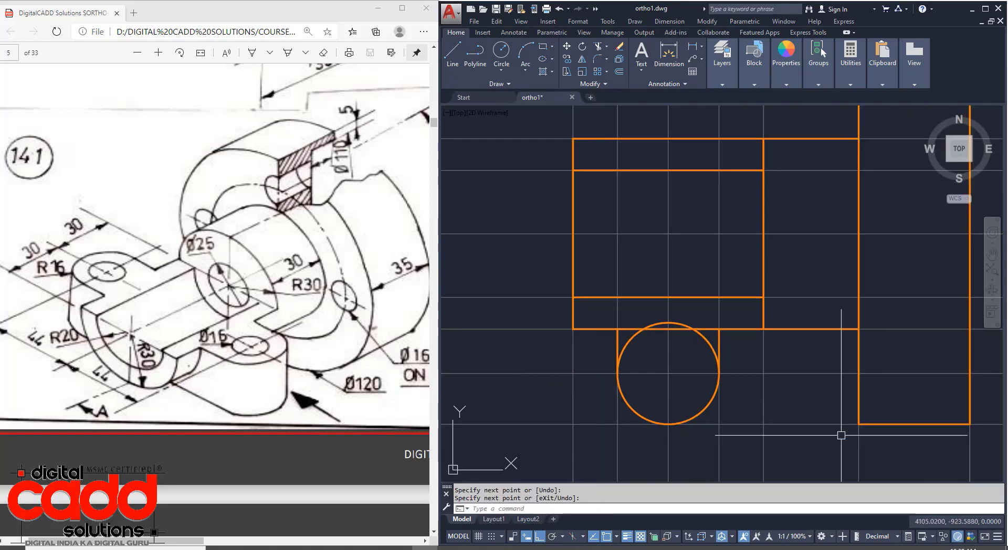
pyautogui.moveTo(627, 377); pyautogui.dragTo(603, 393, button='middle')
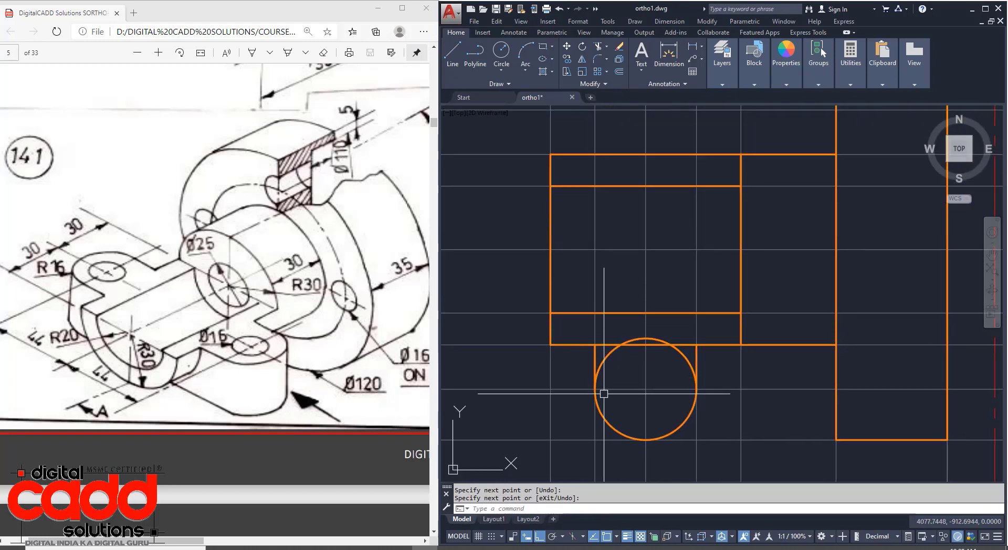
pyautogui.write('tr')
pyautogui.press('Return')
pyautogui.press('Return')
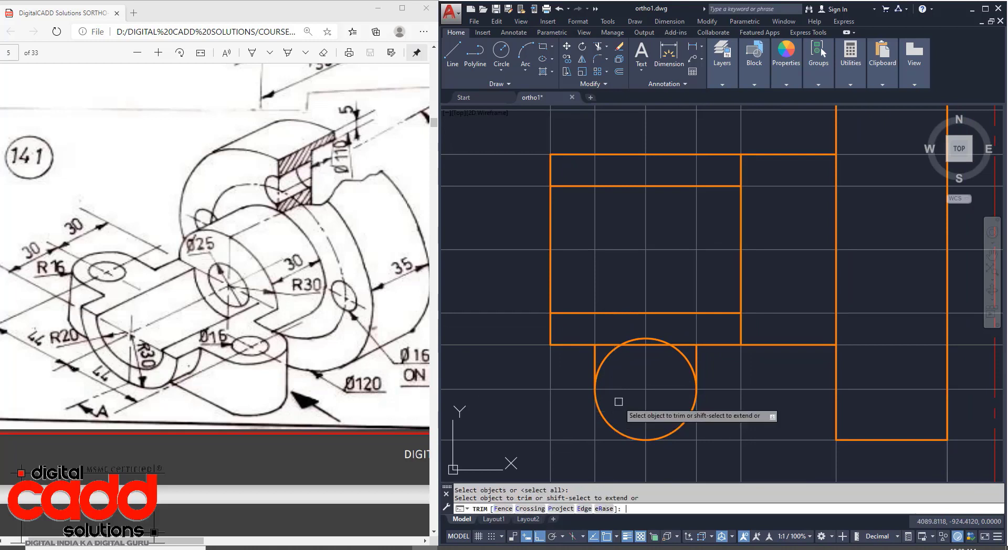
pyautogui.click(604, 360)
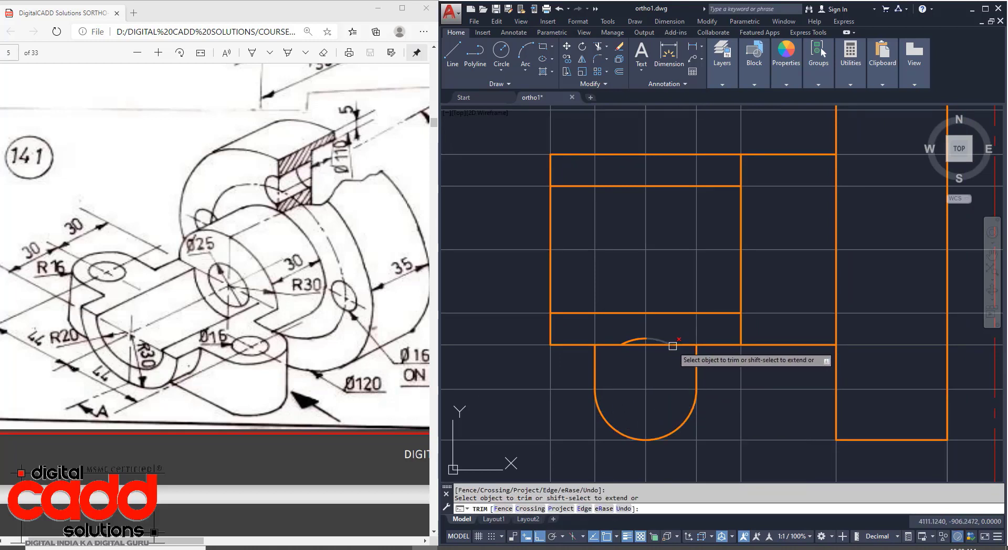
pyautogui.press('Return')
pyautogui.click(659, 341)
pyautogui.press('Delete')
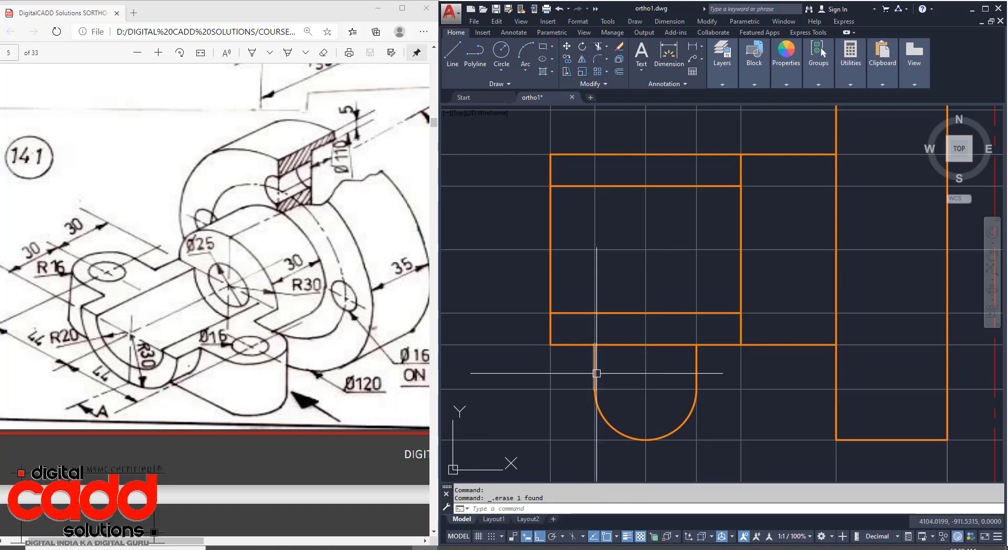
# Step: Trim the block's lower edge between the lug's two vertical sides in the top view
pyautogui.write('tr')
pyautogui.press('Return')
pyautogui.press('Return')
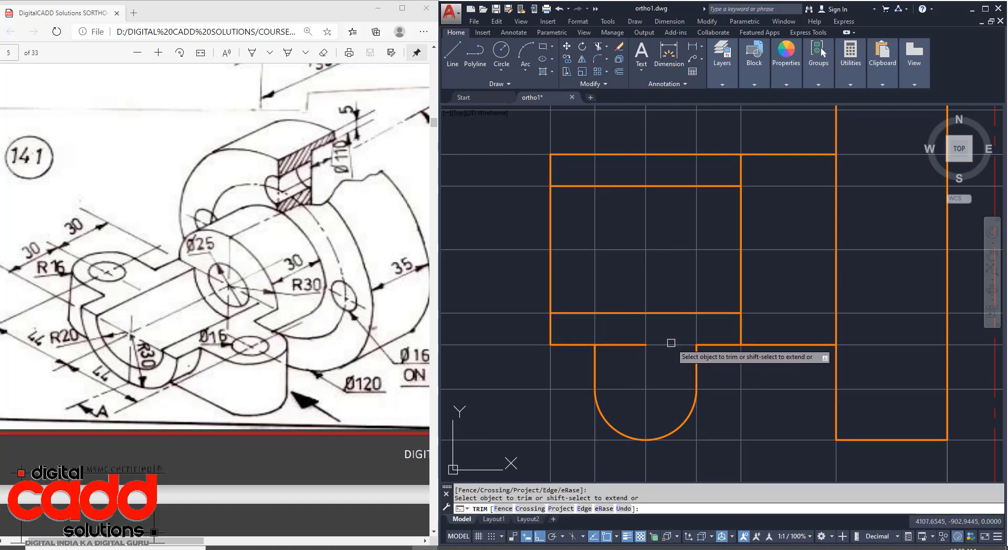
pyautogui.click(627, 345)
pyautogui.scroll(-3, 683, 432)
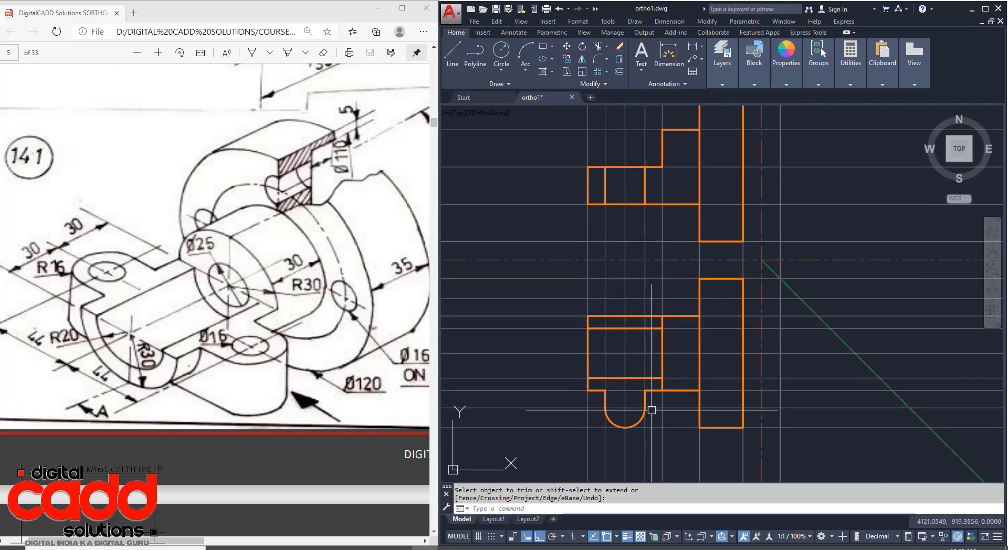
pyautogui.scroll(3, 658, 438)
pyautogui.press('Escape')
# Step: Draw a hole circle of diameter 16 at the centre of the lower lug's arc in the top view
pyautogui.write('c')
pyautogui.press('Return')
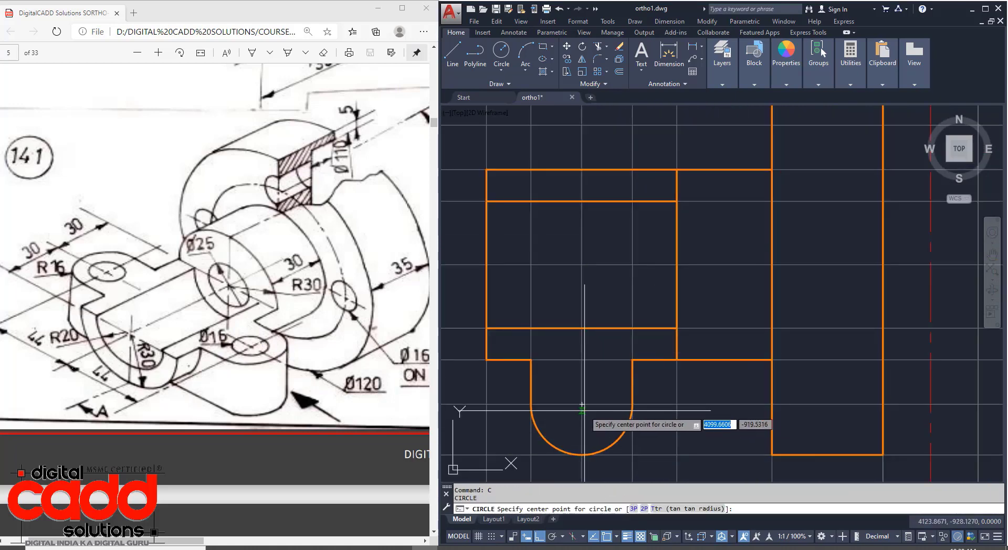
pyautogui.click(581, 404)
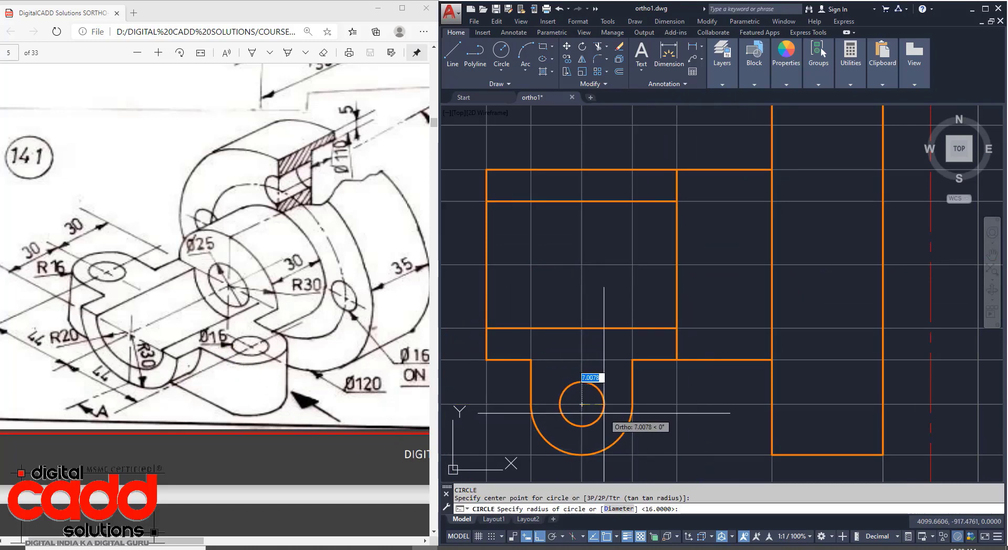
pyautogui.press('Return')
pyautogui.write('1')
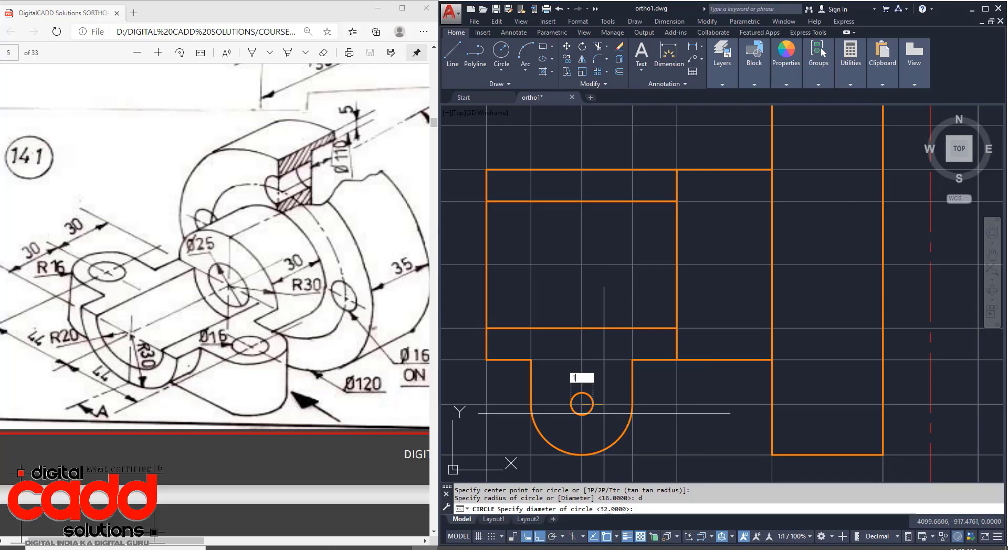
pyautogui.write('6')
pyautogui.press('Return')
pyautogui.moveTo(603, 413); pyautogui.dragTo(676, 403, button='middle')
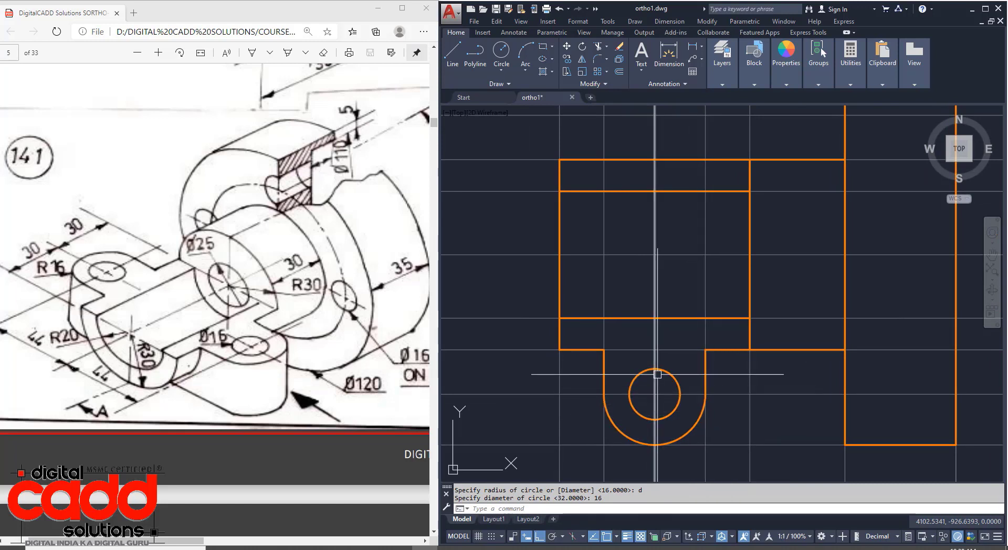
# Step: Mirror the lower lug outline and its hole about the block's horizontal centreline in the top view, keeping the originals
pyautogui.click(582, 334)
pyautogui.click(721, 453)
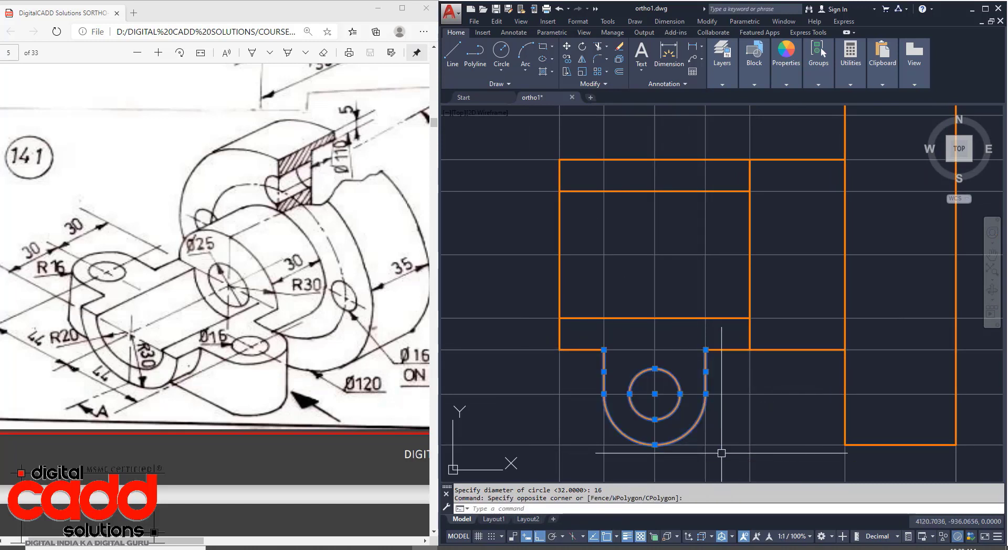
pyautogui.write('mi')
pyautogui.press('Return')
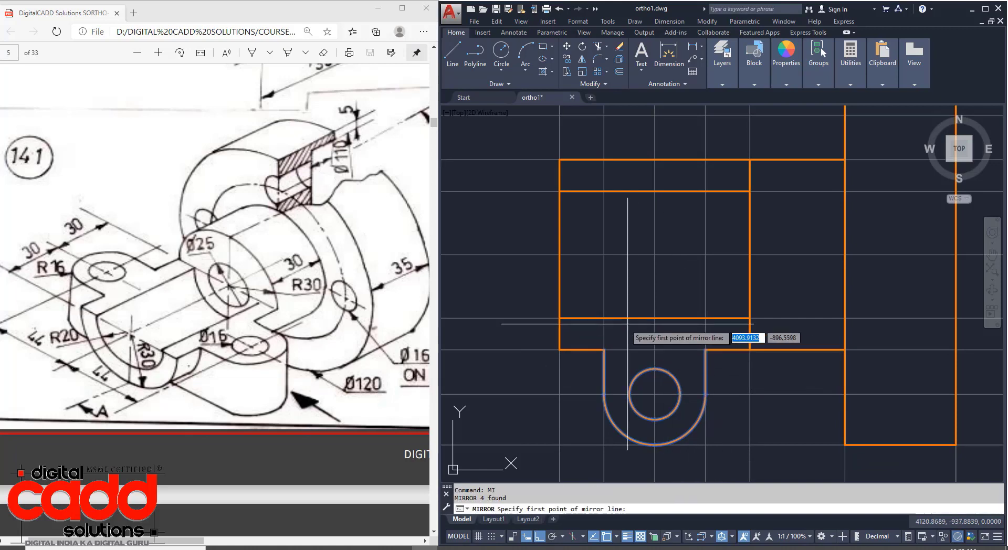
pyautogui.click(560, 255)
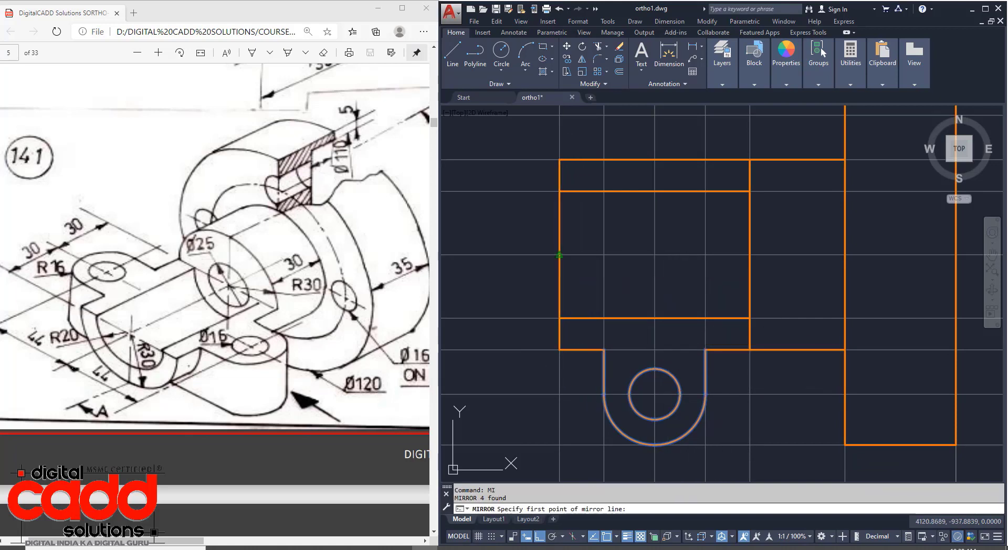
pyautogui.click(603, 255)
pyautogui.press('Return')
# Step: Trim the block's upper edge between the two vertical sides of the mirrored lug in the top view
pyautogui.moveTo(603, 257); pyautogui.dragTo(579, 328, button='middle')
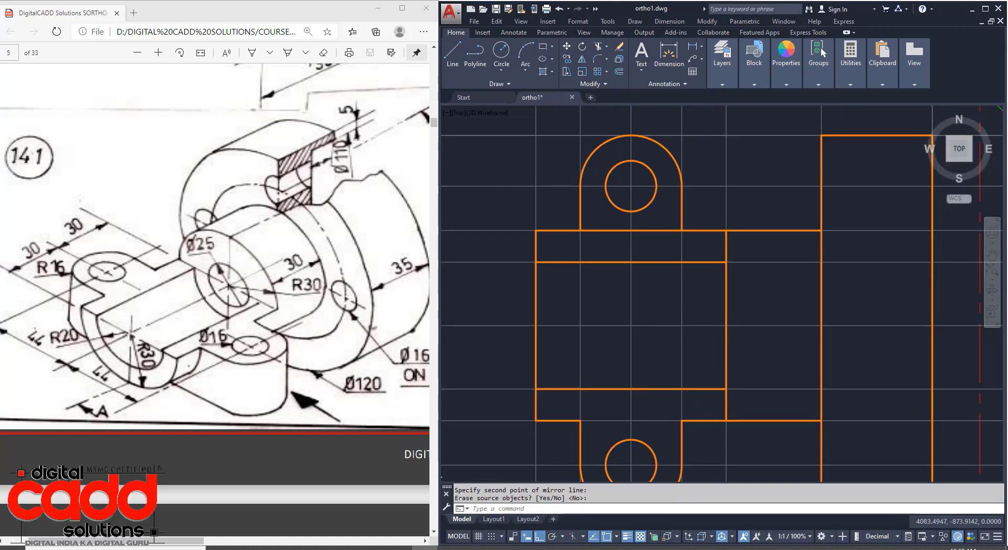
pyautogui.write('tr')
pyautogui.press('Return')
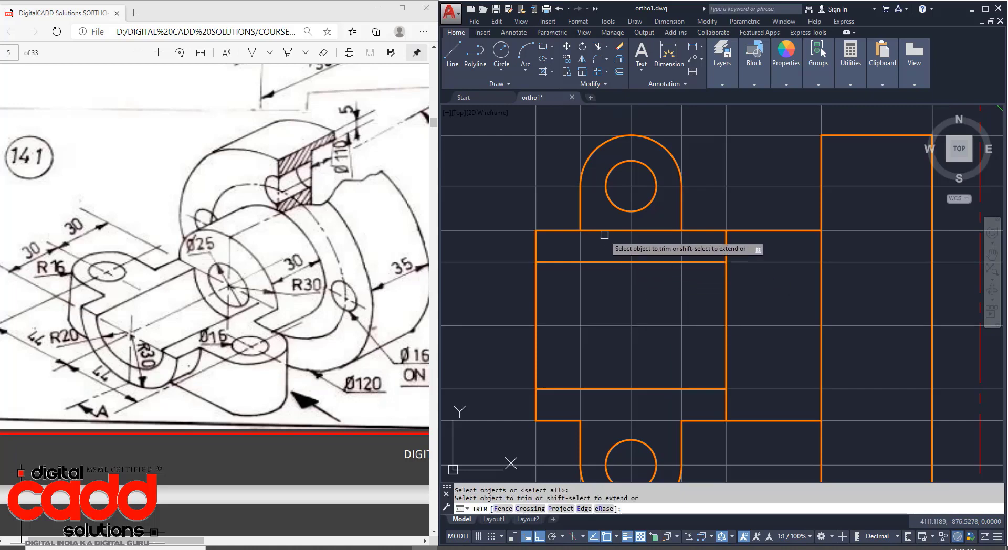
pyautogui.click(662, 230)
pyautogui.press('Return')
# Step: Match the green 45-degree mitre line's properties to those of a horizontal projection line
pyautogui.scroll(-4, 637, 249)
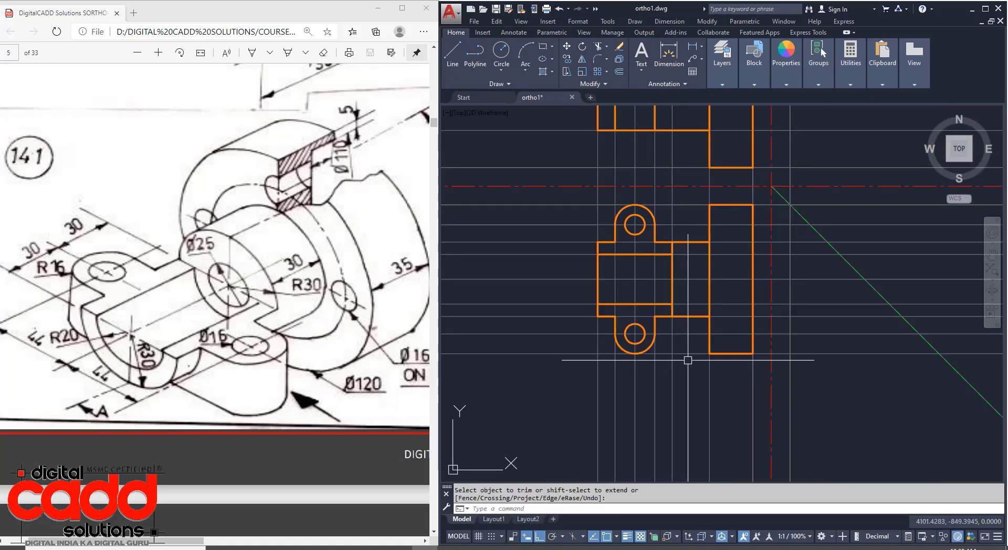
pyautogui.moveTo(688, 359)
pyautogui.mouseDown(button='middle')
pyautogui.moveTo(662, 391)
pyautogui.moveTo(658, 425)
pyautogui.mouseUp(button='middle')
pyautogui.scroll(2, 626, 387)
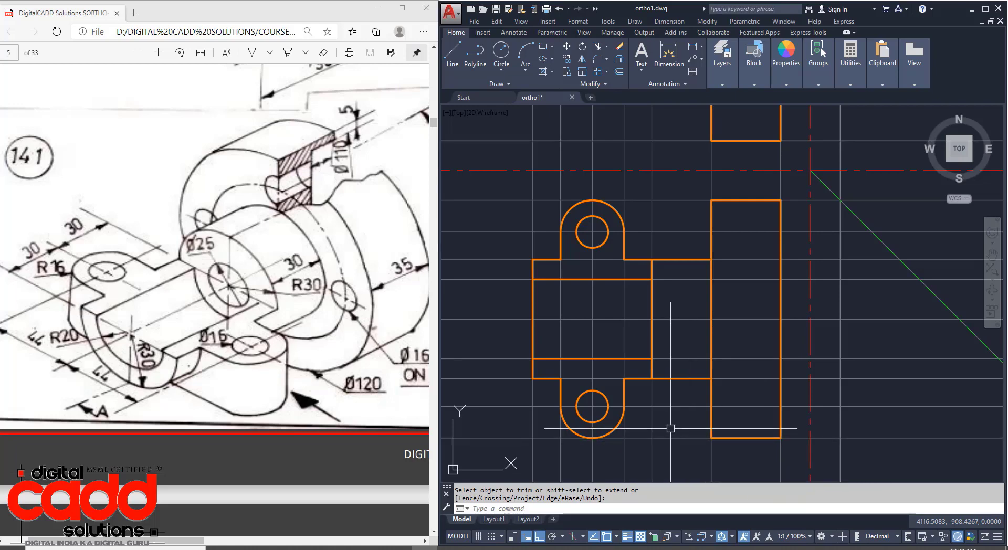
pyautogui.scroll(-3, 603, 373)
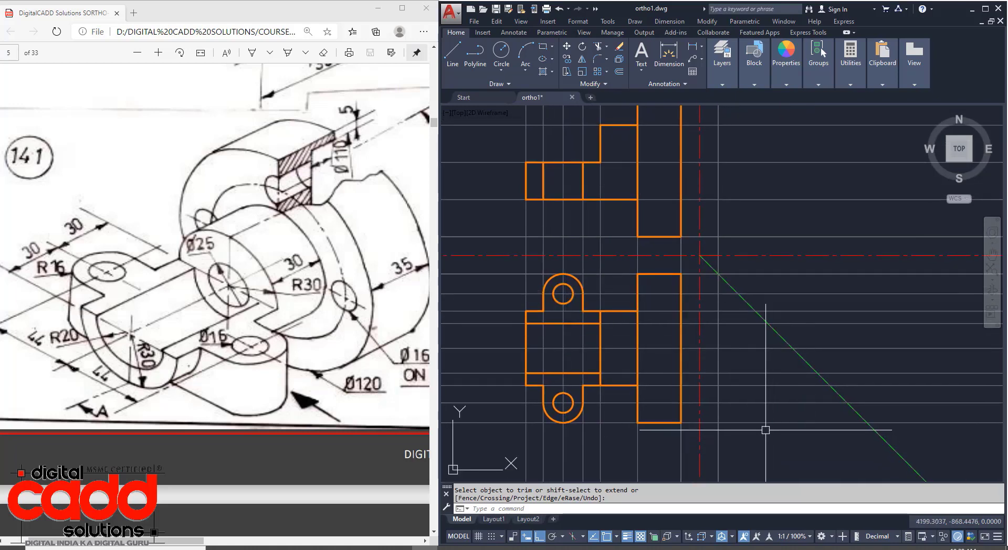
pyautogui.write('a')
pyautogui.press('Return')
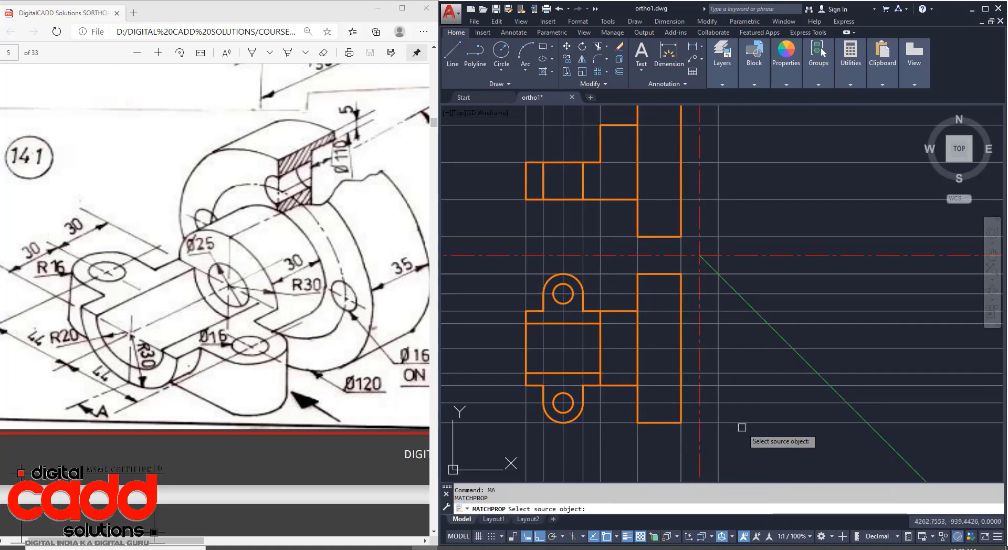
pyautogui.click(768, 422)
pyautogui.click(888, 444)
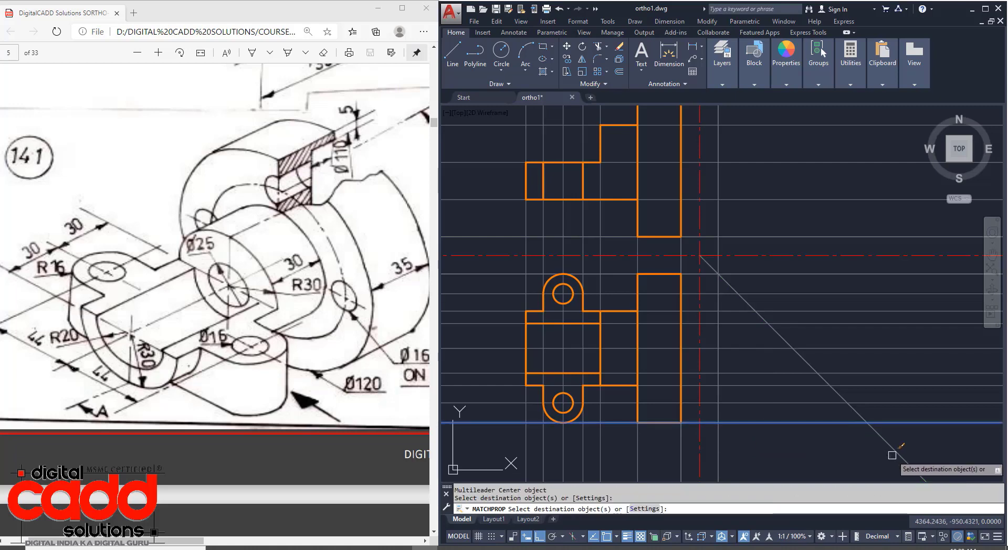
pyautogui.press('Return')
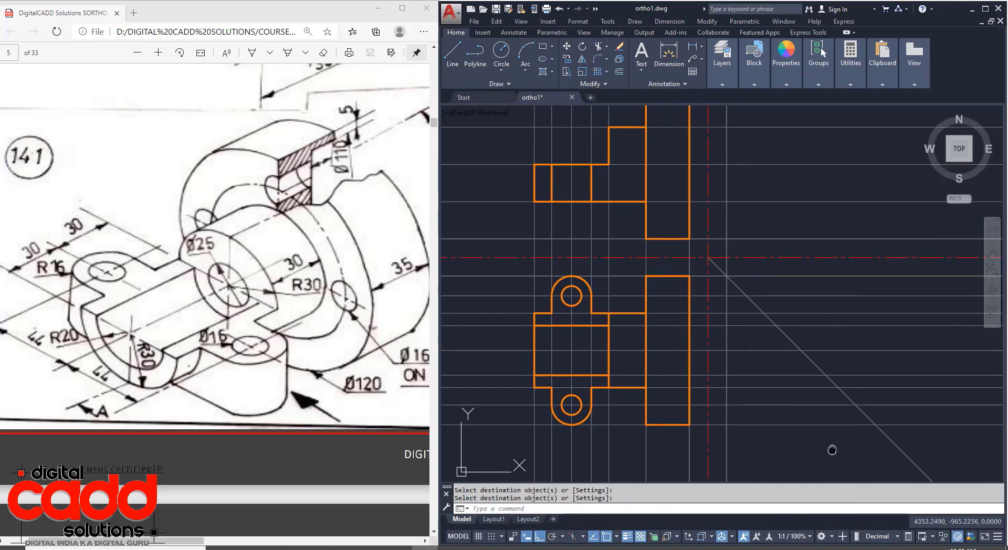
# Step: Make layer 04.projection Lines current and draw a vertical ray up from where the flange's lower edge projection meets the mitre line
pyautogui.moveTo(682, 289); pyautogui.dragTo(679, 328, button='middle')
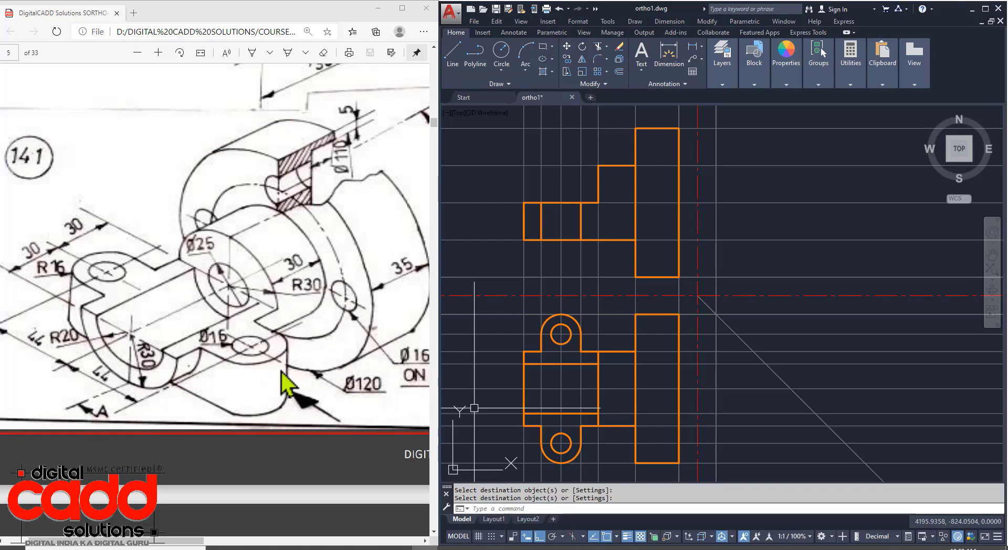
pyautogui.moveTo(594, 362); pyautogui.dragTo(580, 352, button='middle')
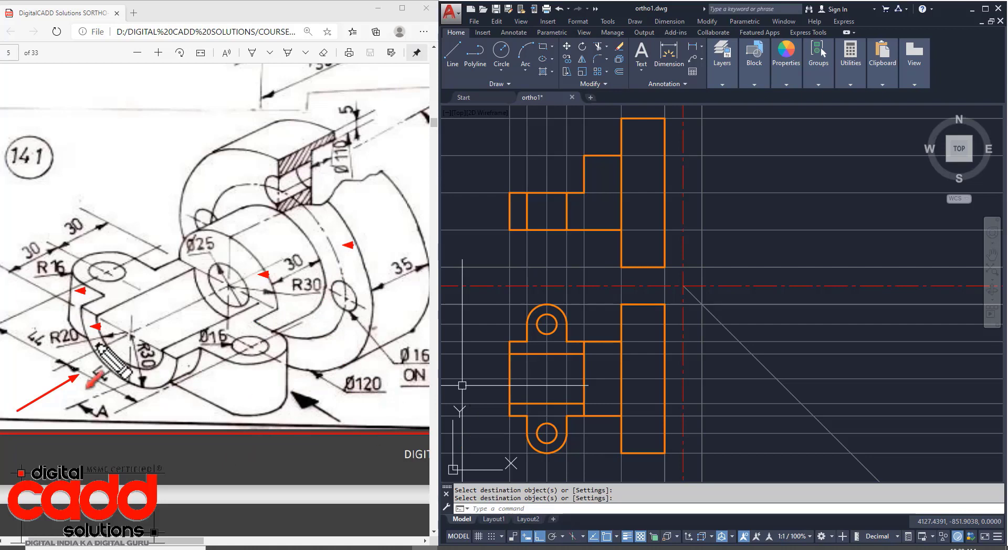
pyautogui.moveTo(761, 356)
pyautogui.mouseDown(button='middle')
pyautogui.moveTo(686, 365)
pyautogui.moveTo(711, 362)
pyautogui.mouseUp(button='middle')
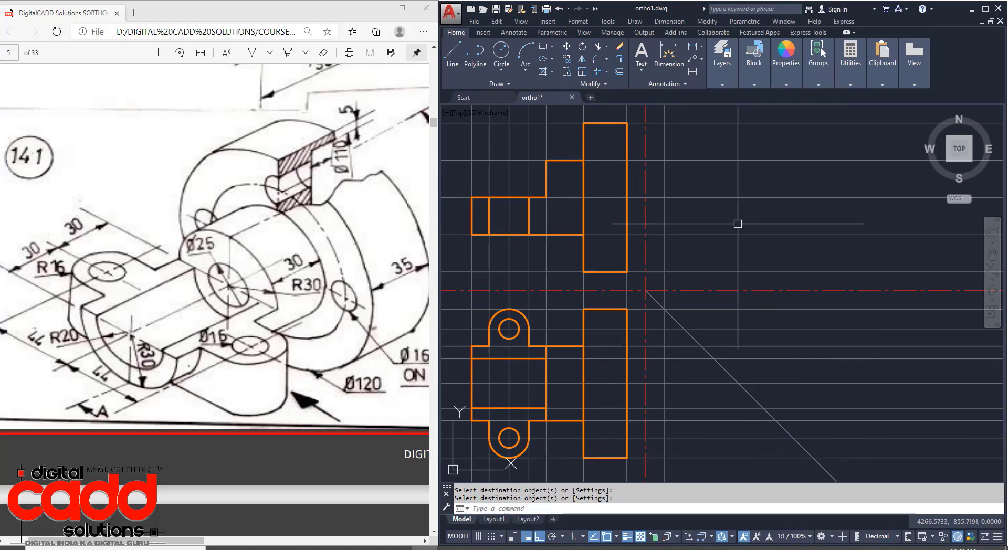
pyautogui.click(732, 82)
pyautogui.click(803, 97)
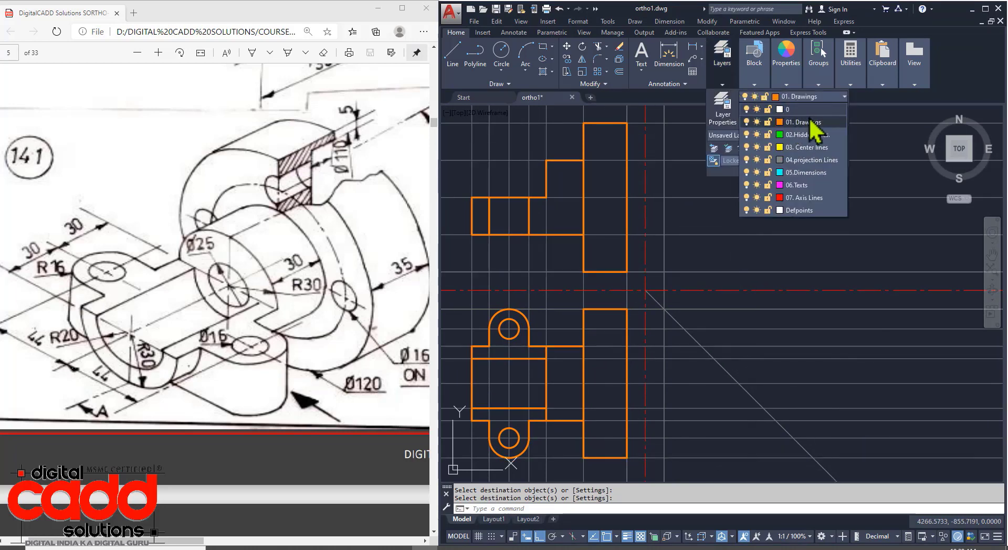
pyautogui.click(815, 164)
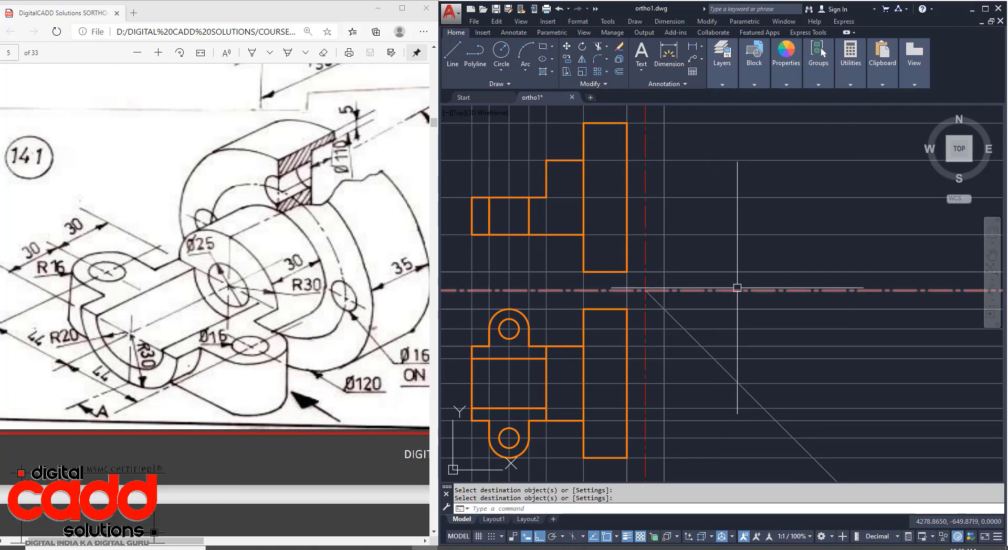
pyautogui.write('ray')
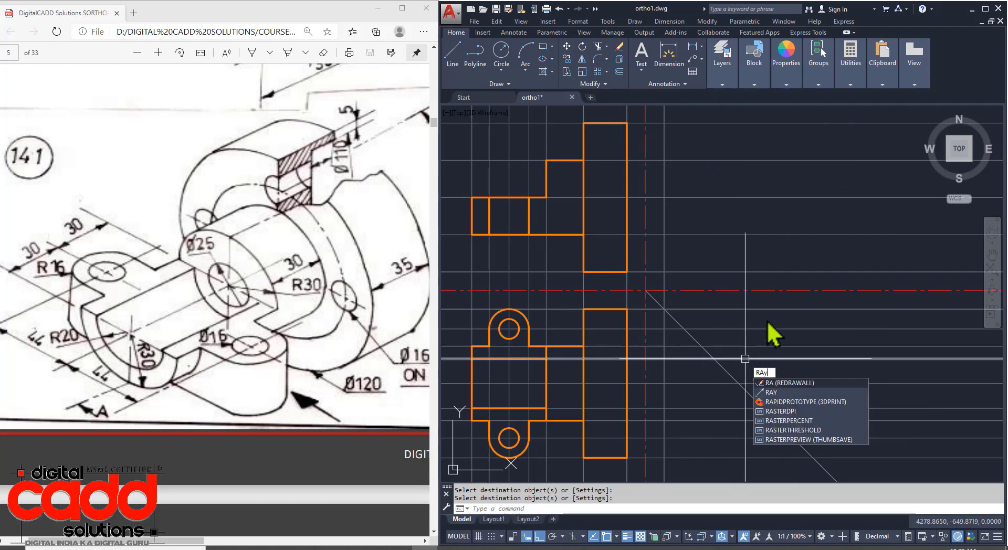
pyautogui.press('Return')
pyautogui.click(812, 459)
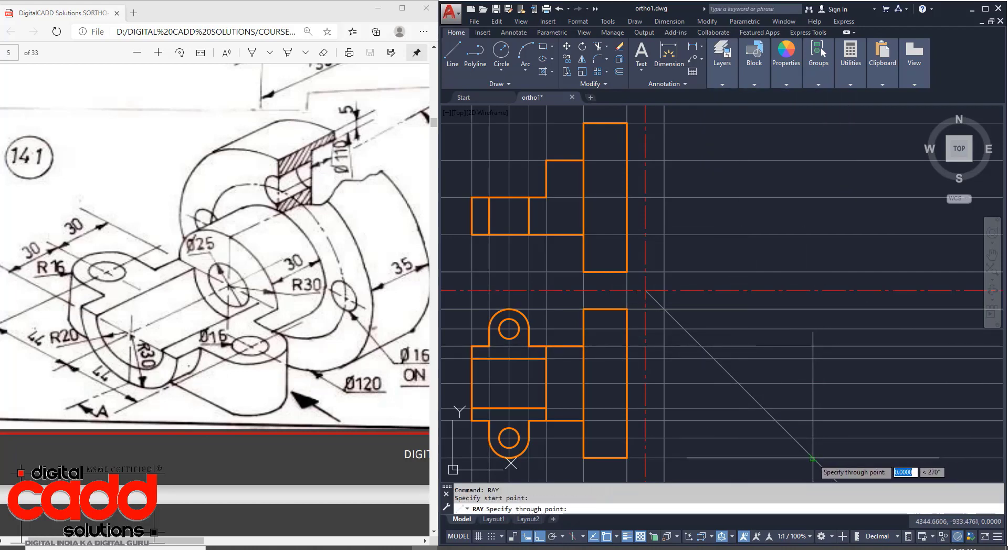
pyautogui.click(804, 437)
pyautogui.press('Return')
# Step: Draw vertical rays up from the mitre line at the projections of the lower hole centre and the block's lower edge
pyautogui.press('Return')
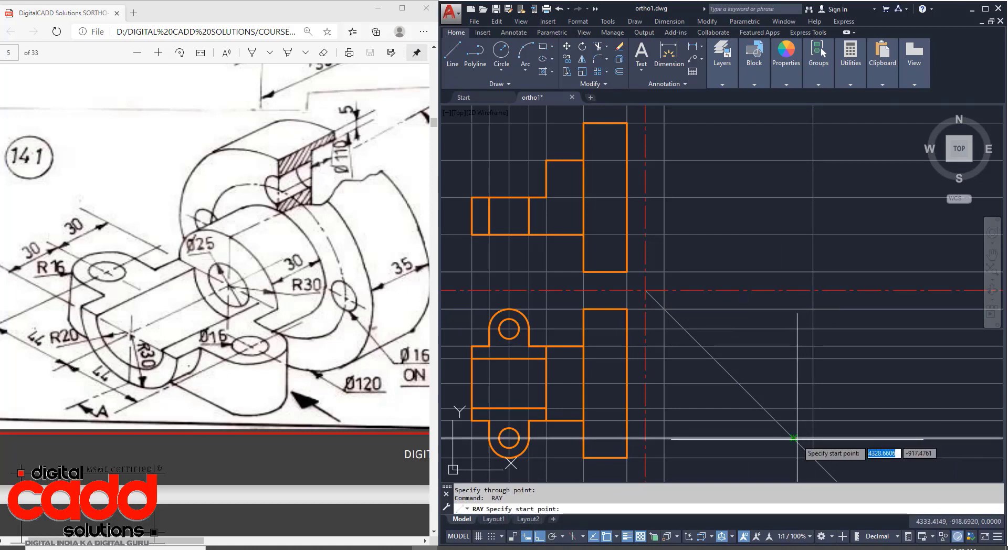
pyautogui.click(793, 438)
pyautogui.click(793, 421)
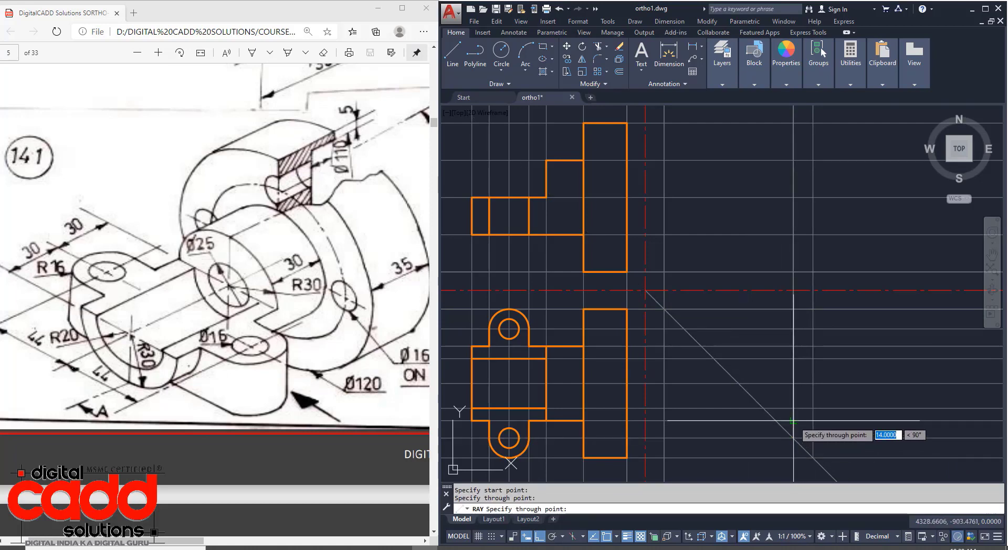
pyautogui.press('Return')
pyautogui.press('Return')
pyautogui.click(775, 420)
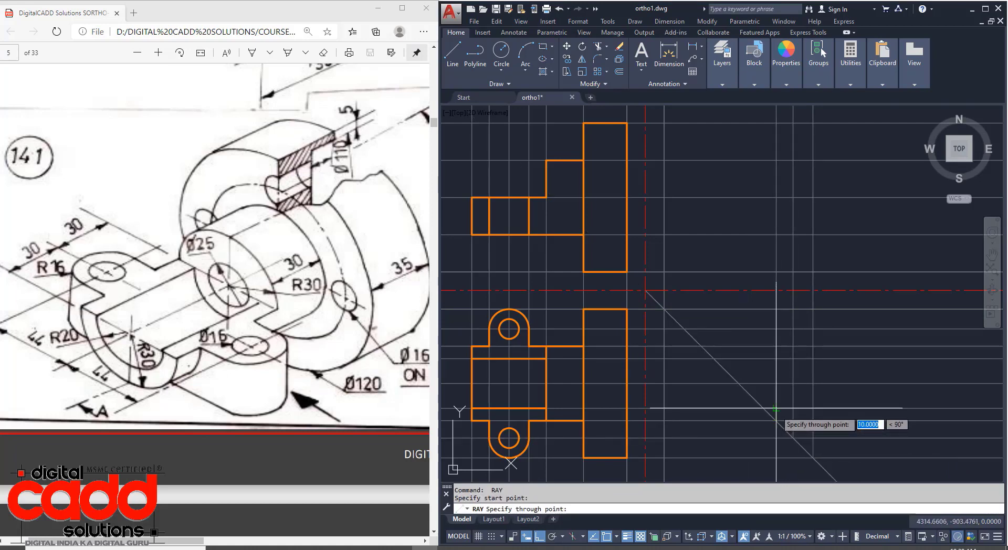
pyautogui.click(772, 415)
pyautogui.press('Return')
# Step: Draw vertical rays up from the mitre line at the projections of the groove's lower line and the top view's horizontal centreline
pyautogui.press('Return')
pyautogui.click(763, 406)
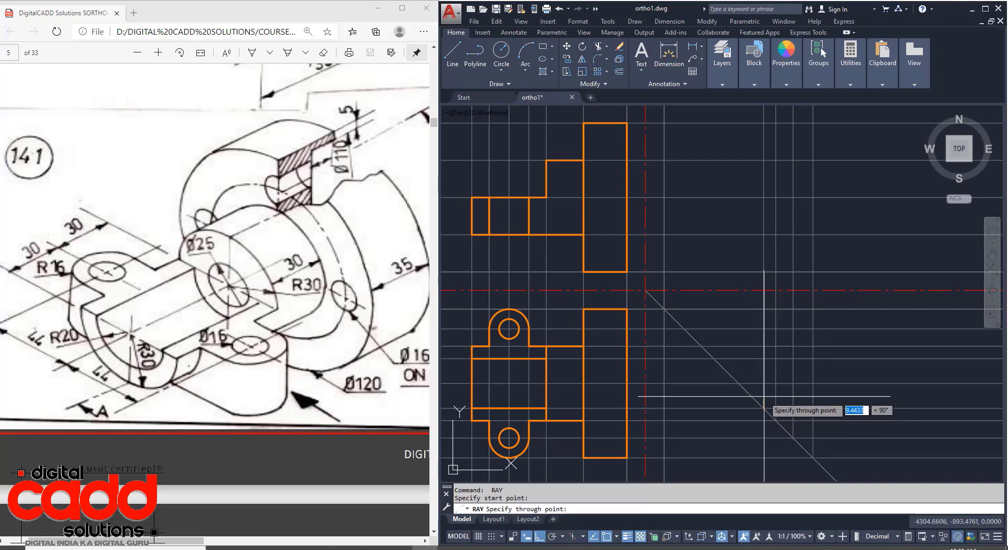
pyautogui.press('Return')
pyautogui.press('Return')
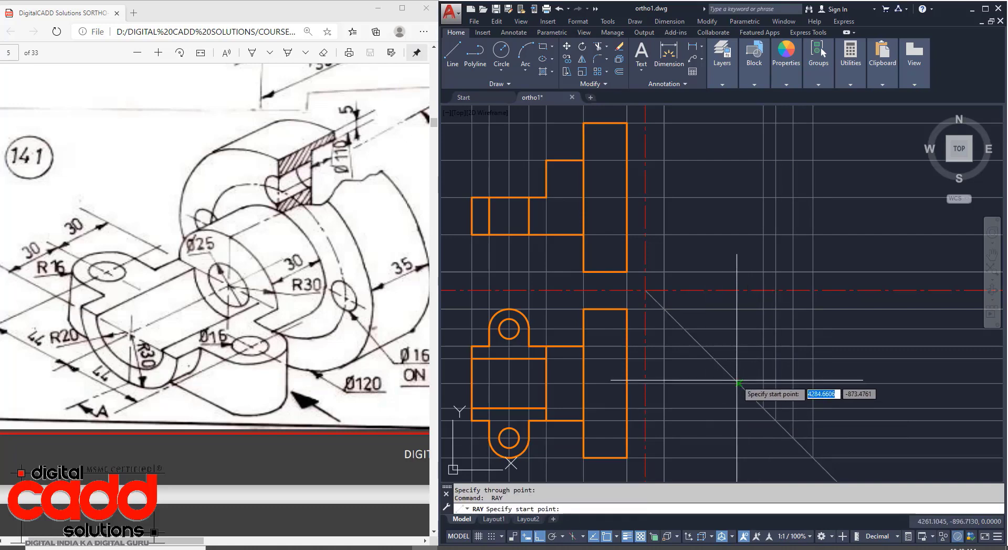
pyautogui.click(740, 359)
pyautogui.press('Return')
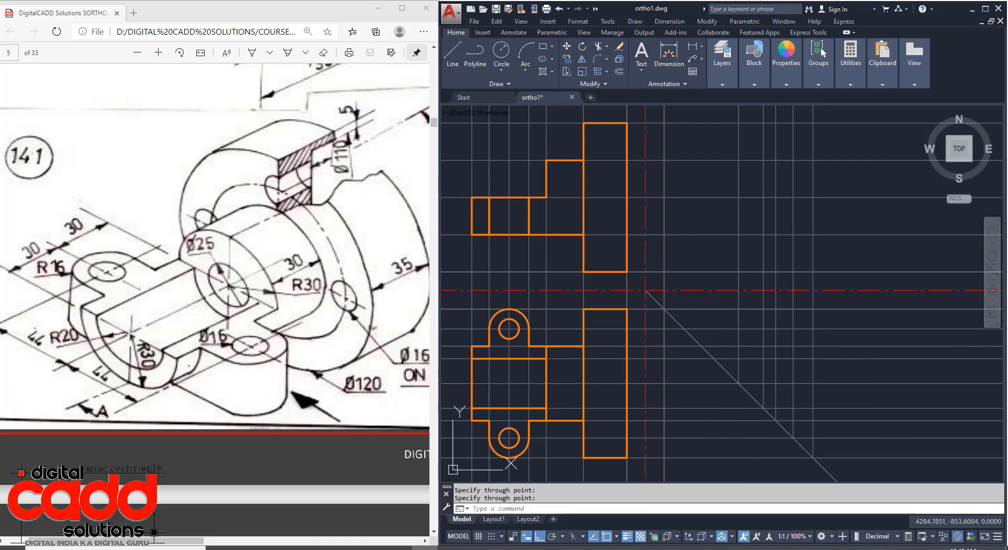
# Step: Draw vertical rays up from the mitre line at the projections of the groove's upper line, block's upper edge and upper hole centre
pyautogui.press('Return')
pyautogui.click(712, 359)
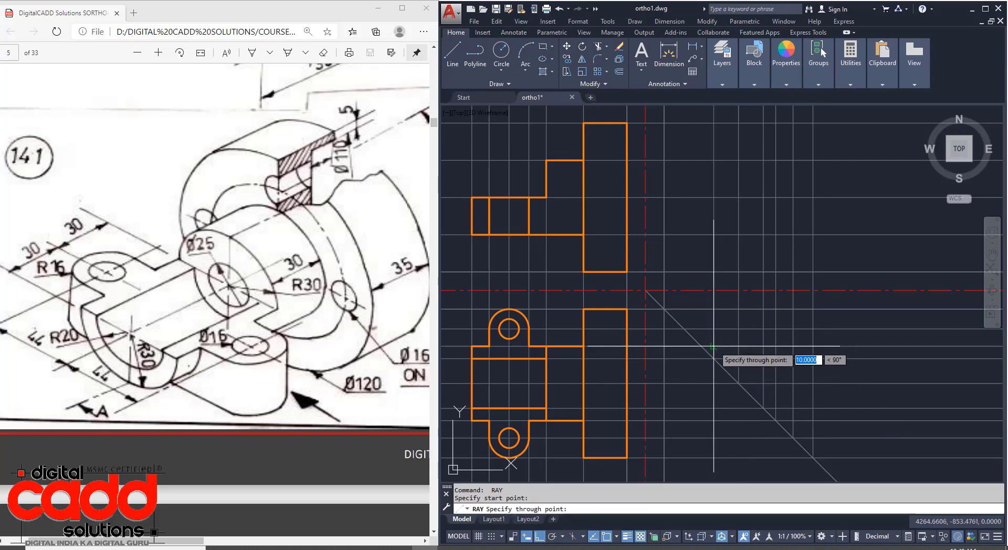
pyautogui.press('Return')
pyautogui.press('Return')
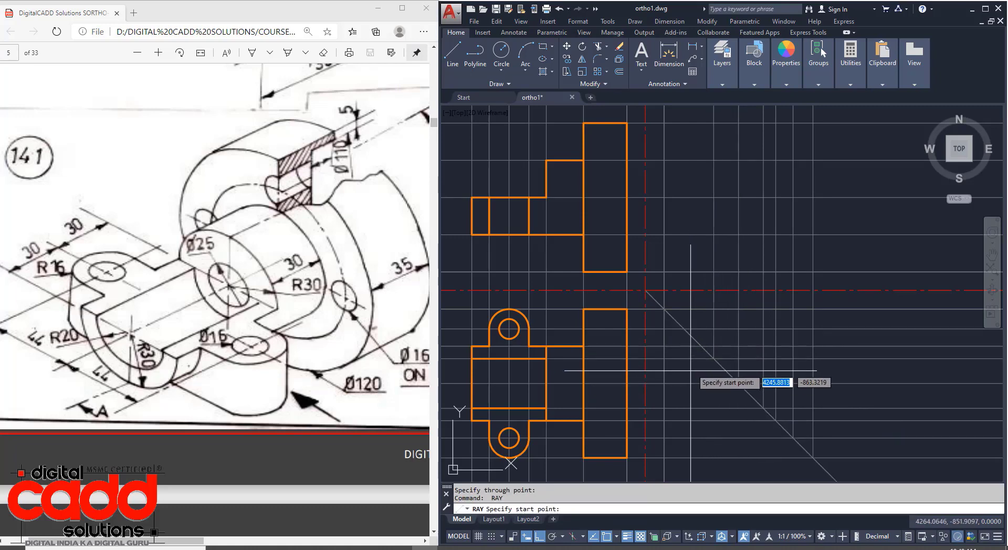
pyautogui.click(701, 347)
pyautogui.click(702, 329)
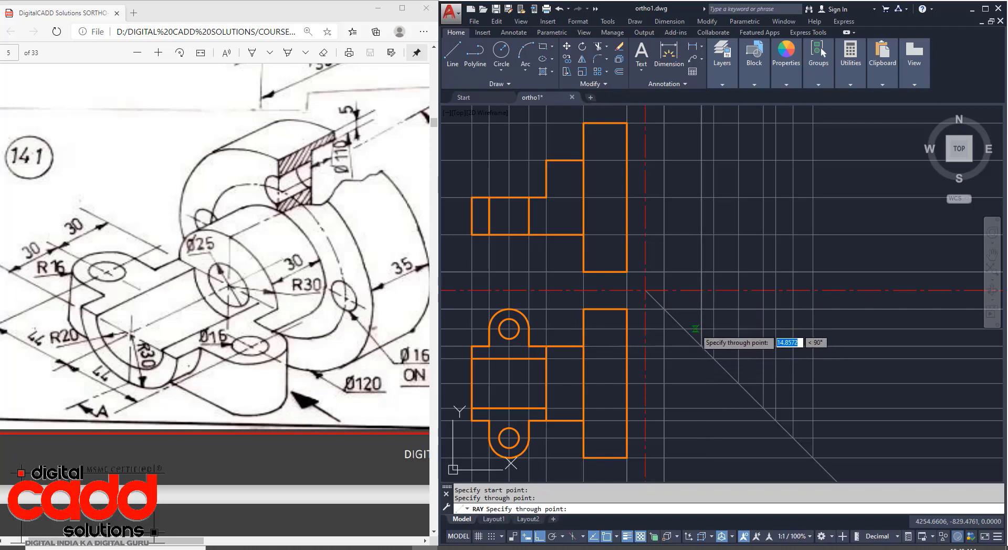
pyautogui.press('Return')
pyautogui.press('Return')
pyautogui.click(684, 329)
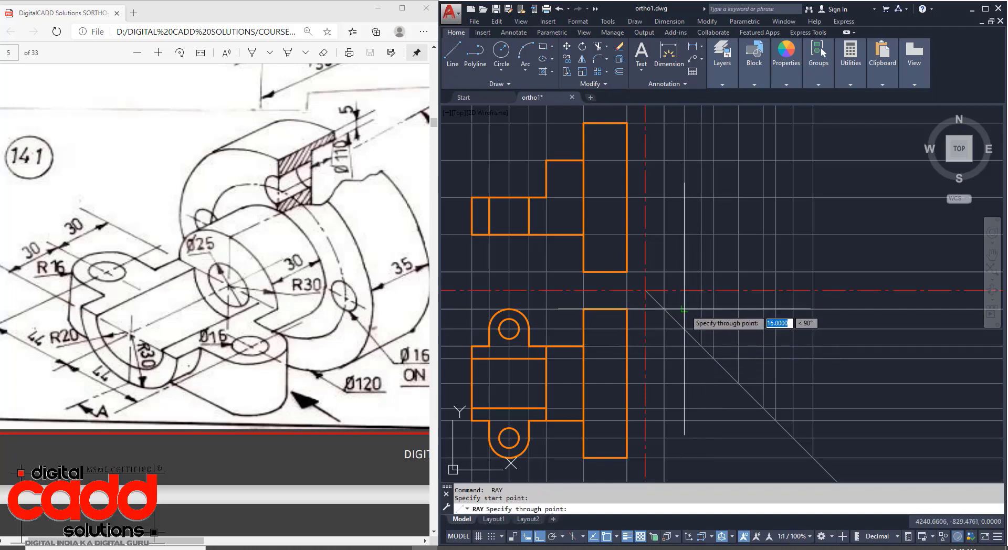
pyautogui.click(684, 311)
pyautogui.press('Return')
# Step: Make layer 01. Drawings current and draw the flange's outer circle, radius 60, at the side view's projected centre out to the outermost ray
pyautogui.scroll(-2, 727, 315)
pyautogui.moveTo(726, 315)
pyautogui.mouseDown(button='middle')
pyautogui.moveTo(764, 340)
pyautogui.moveTo(757, 378)
pyautogui.mouseUp(button='middle')
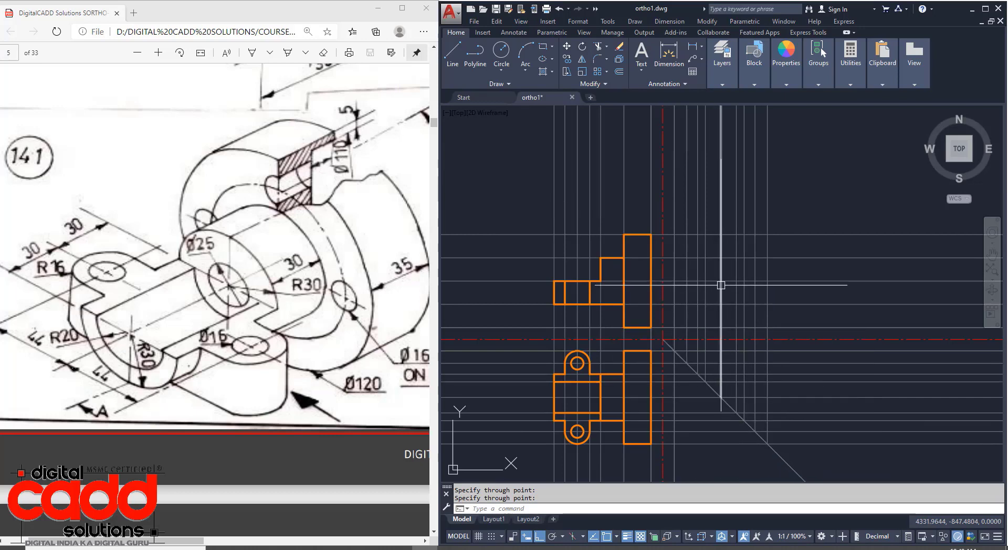
pyautogui.moveTo(723, 285)
pyautogui.mouseDown(button='middle')
pyautogui.moveTo(683, 342)
pyautogui.moveTo(708, 358)
pyautogui.mouseUp(button='middle')
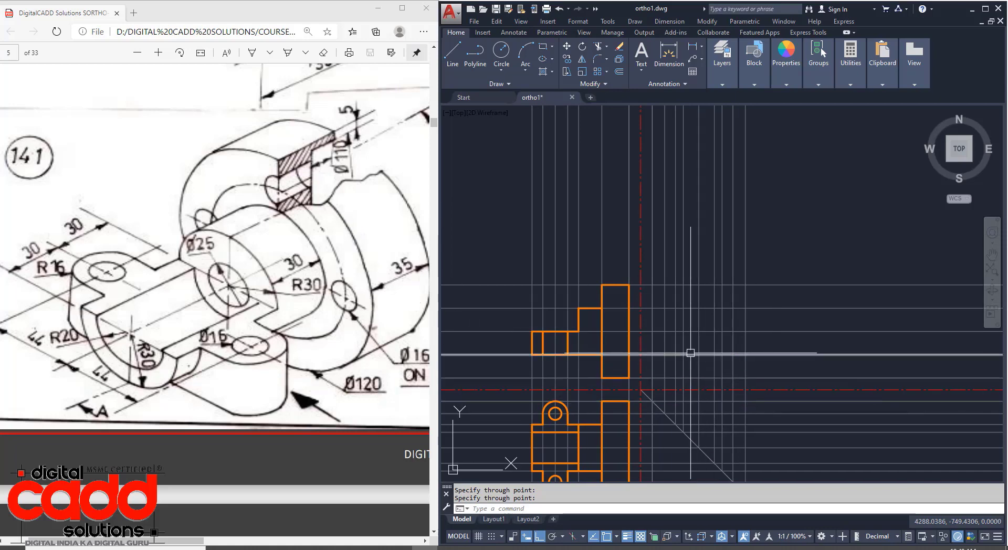
pyautogui.scroll(2, 687, 352)
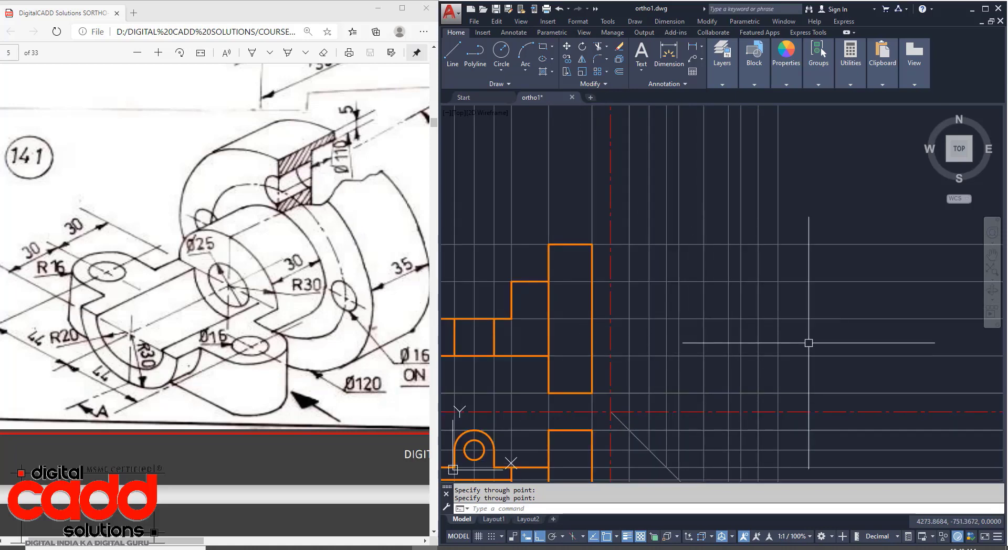
pyautogui.click(722, 52)
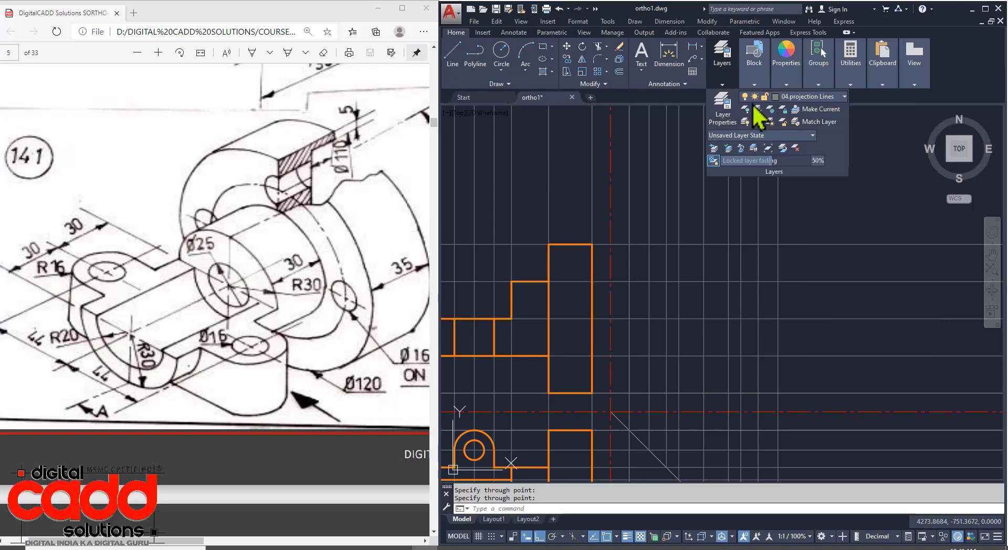
pyautogui.click(798, 97)
pyautogui.click(818, 121)
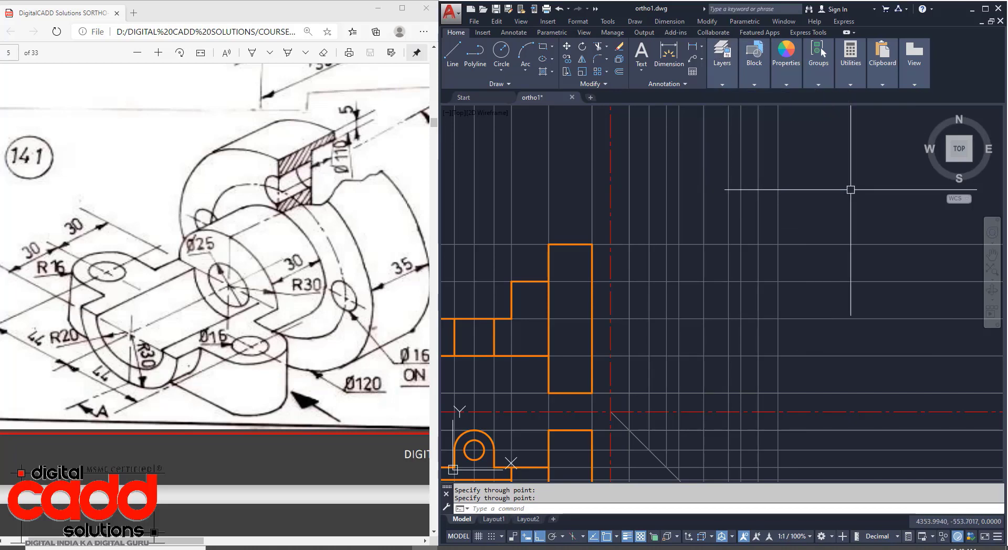
pyautogui.press('Return')
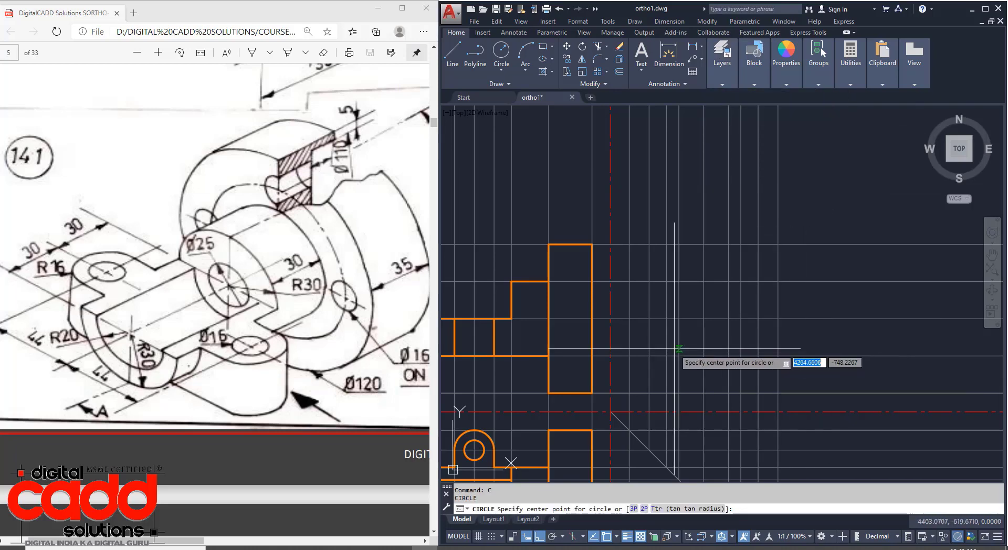
pyautogui.click(703, 318)
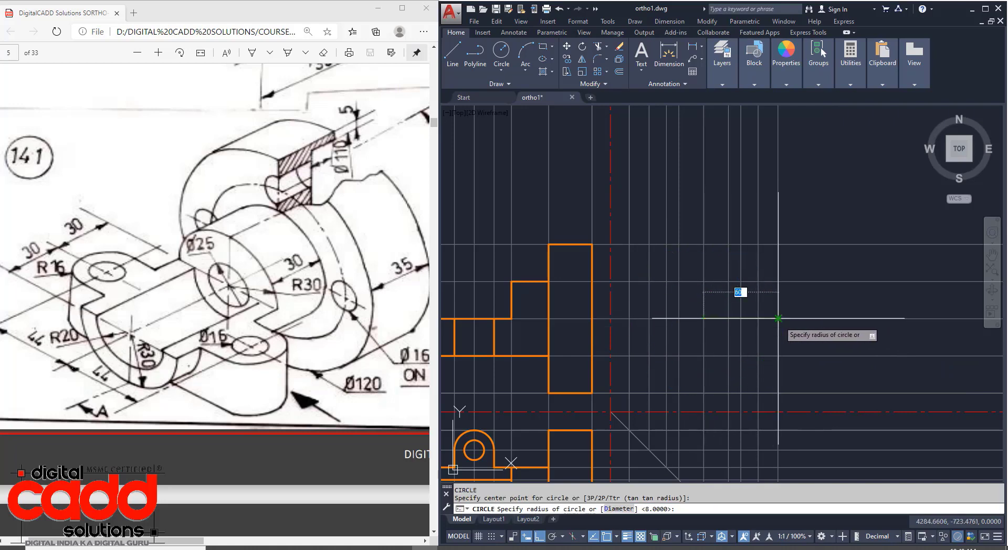
pyautogui.click(777, 318)
# Step: Measure the radius of the flange's outer circle in the side view
pyautogui.moveTo(761, 400); pyautogui.dragTo(795, 353, button='middle')
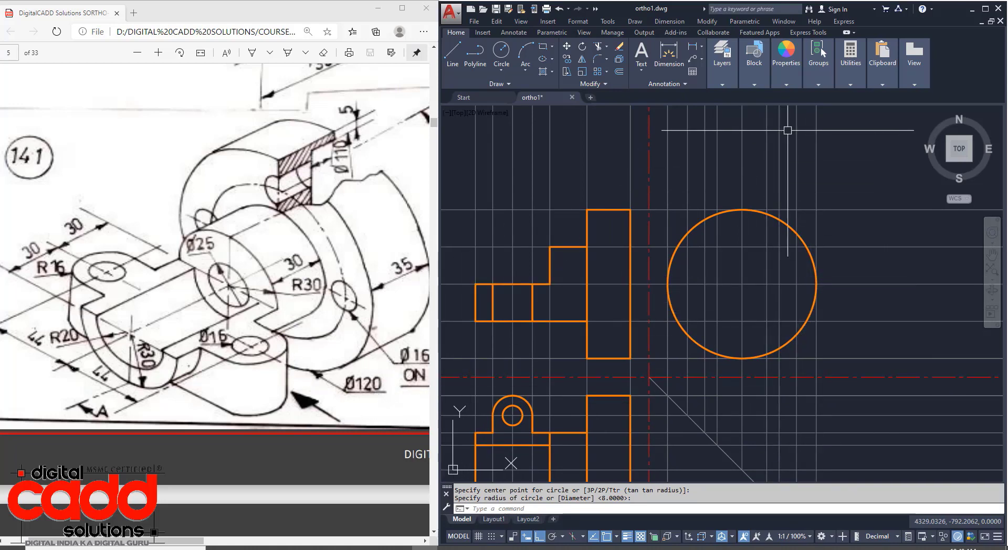
pyautogui.click(850, 79)
pyautogui.click(851, 122)
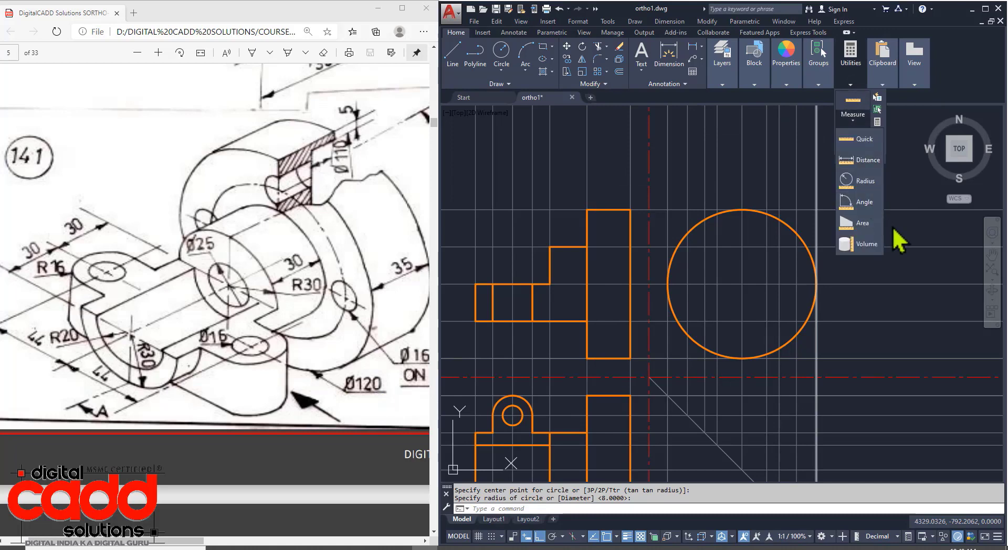
pyautogui.click(865, 181)
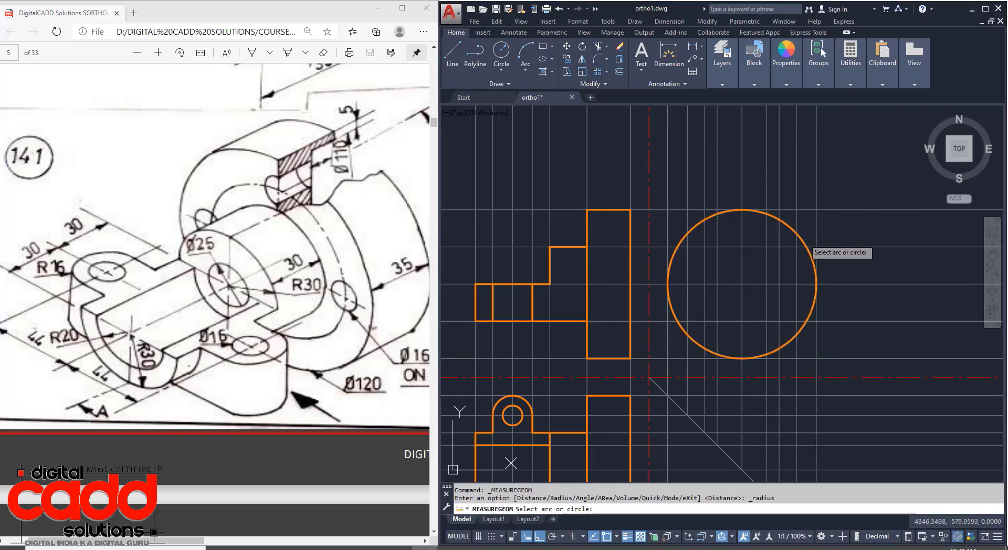
pyautogui.click(802, 240)
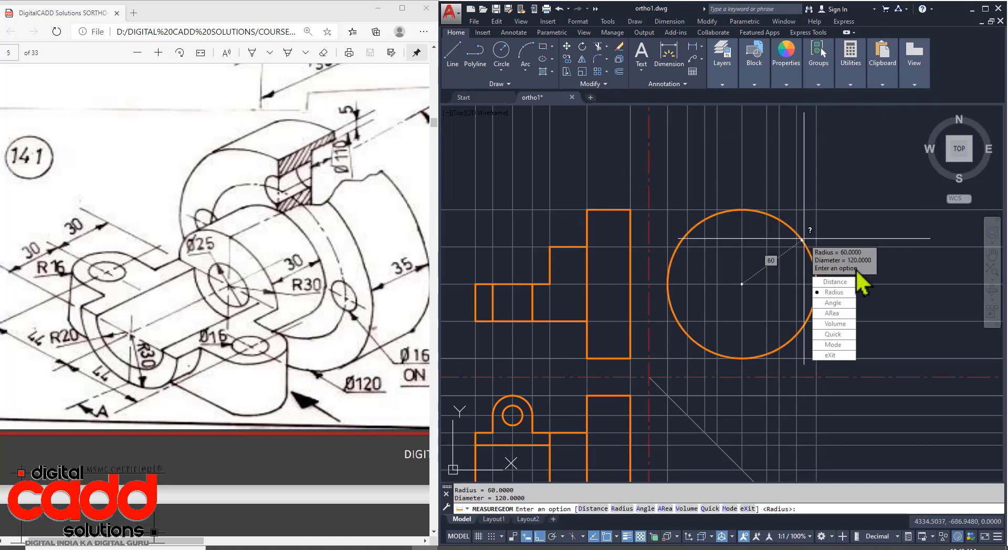
pyautogui.press('Escape')
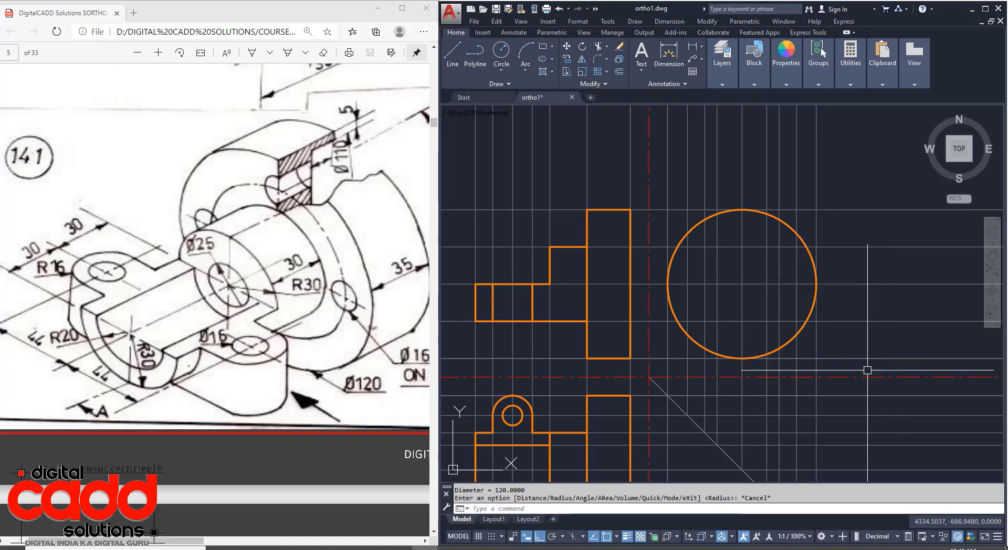
pyautogui.press('Escape')
# Step: Draw a circle of radius 30 concentric with the flange's outer circle in the side view
pyautogui.moveTo(853, 361); pyautogui.dragTo(847, 367, button='middle')
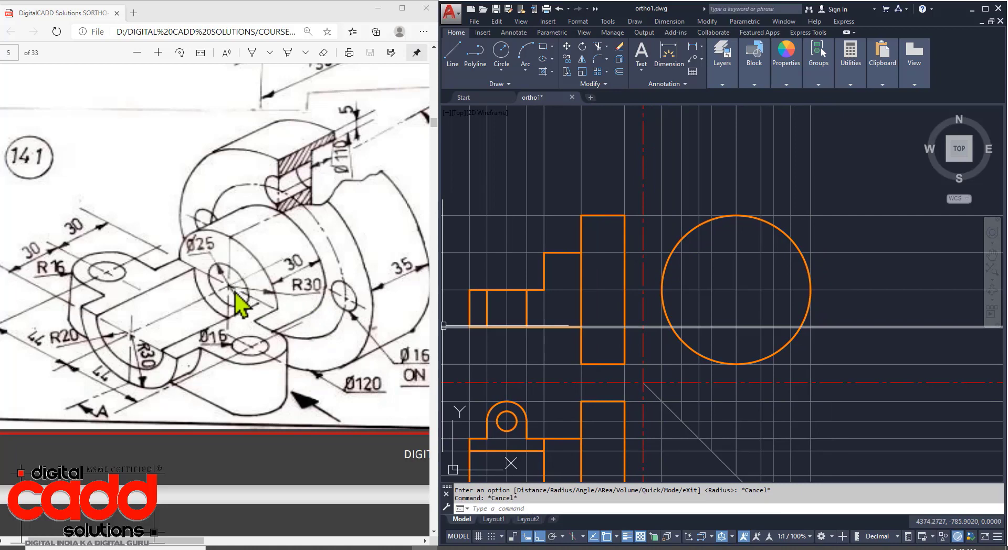
pyautogui.write('c')
pyautogui.press('Return')
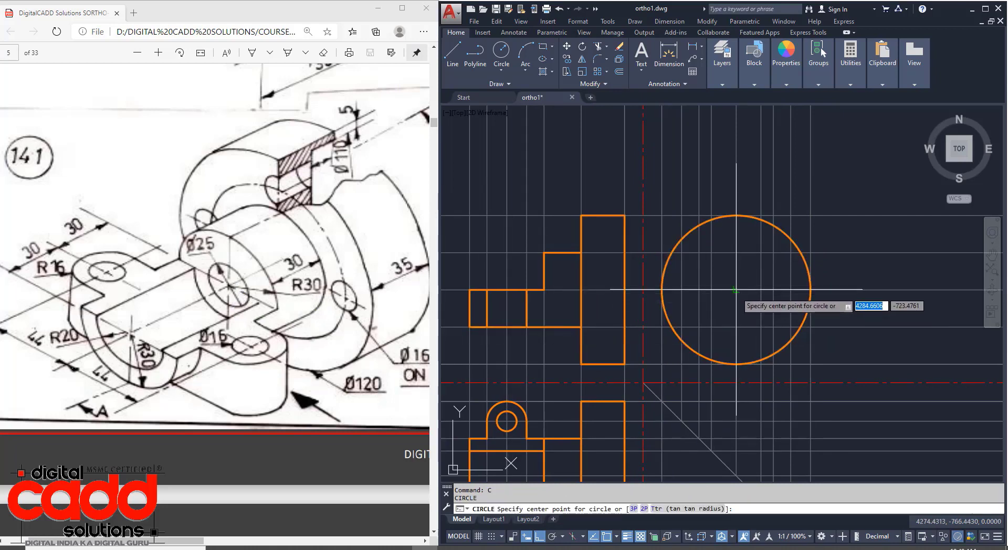
pyautogui.click(736, 289)
pyautogui.write('3')
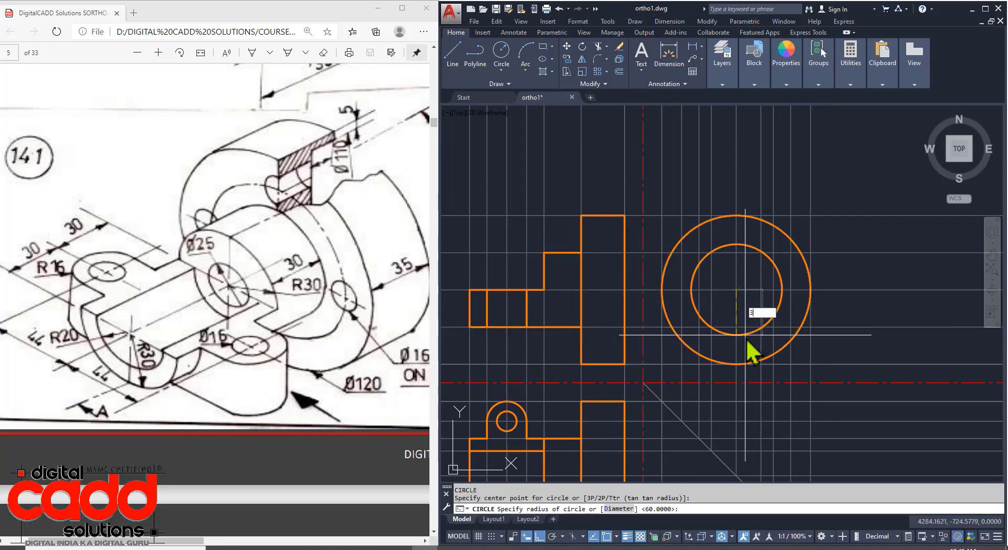
pyautogui.write('0')
pyautogui.press('Return')
# Step: Draw the central bore as a concentric circle of diameter 25 in the side view
pyautogui.press('Return')
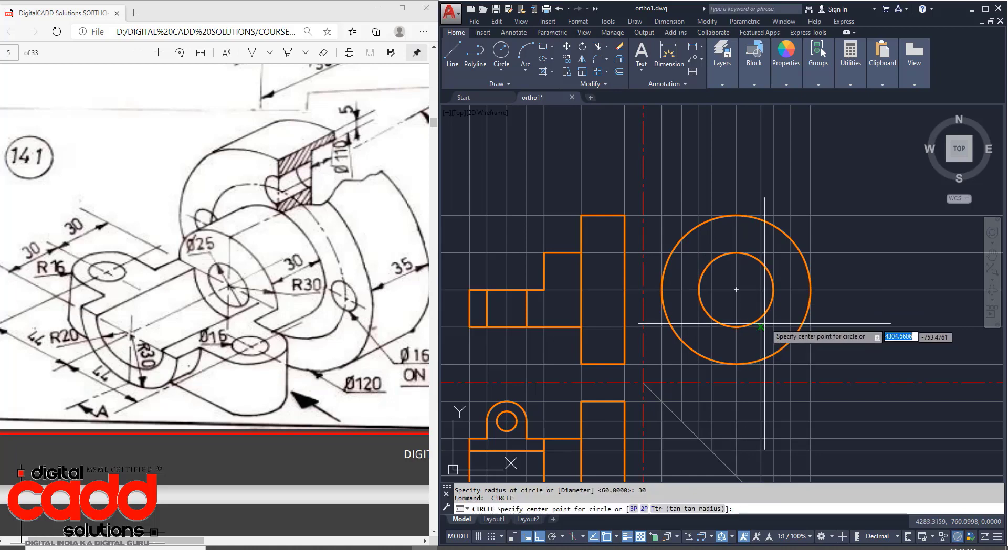
pyautogui.click(736, 289)
pyautogui.write('d')
pyautogui.press('Return')
pyautogui.write('2')
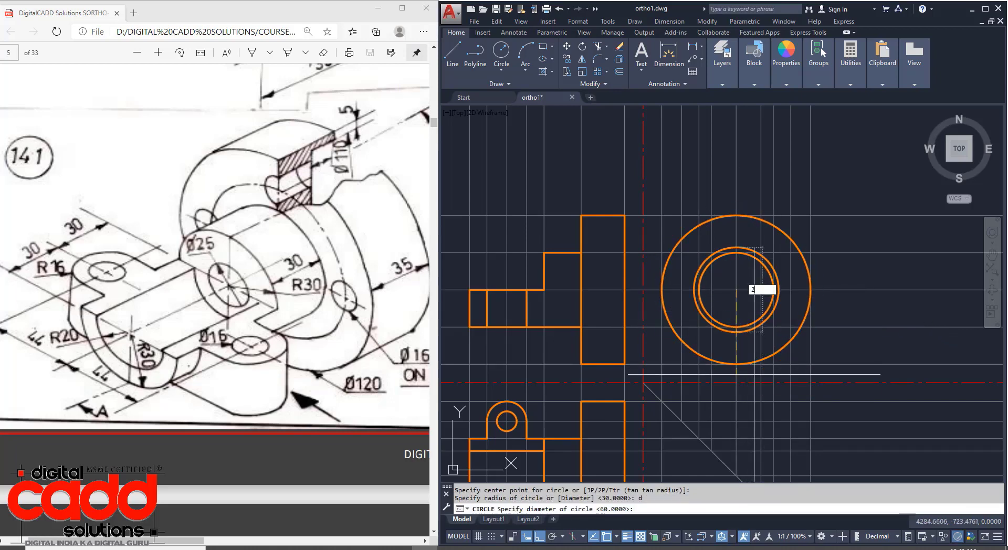
pyautogui.write('5')
pyautogui.press('Return')
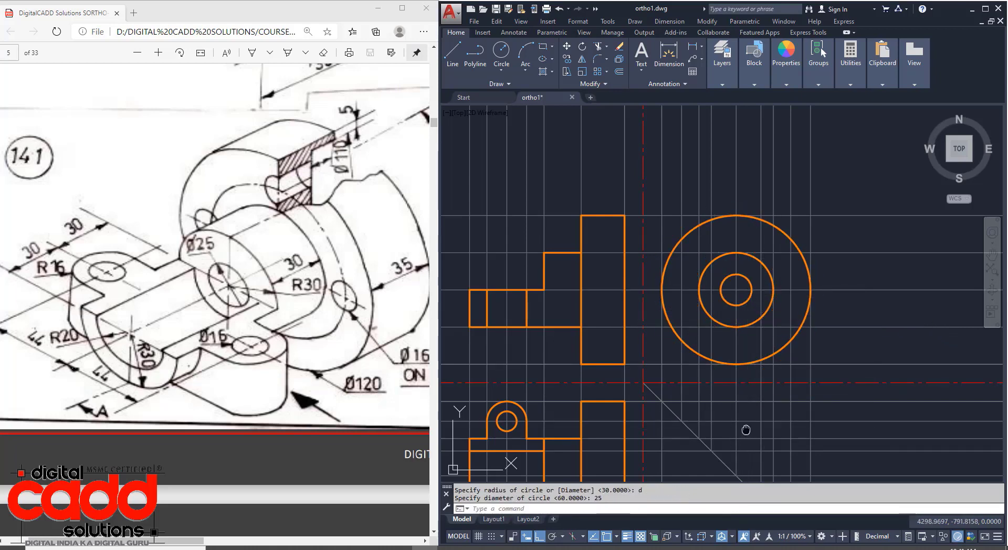
# Step: Draw the groove's circle of radius 20 about the same centre in the side view
pyautogui.moveTo(746, 428)
pyautogui.mouseDown(button='middle')
pyautogui.moveTo(773, 378)
pyautogui.moveTo(802, 383)
pyautogui.mouseUp(button='middle')
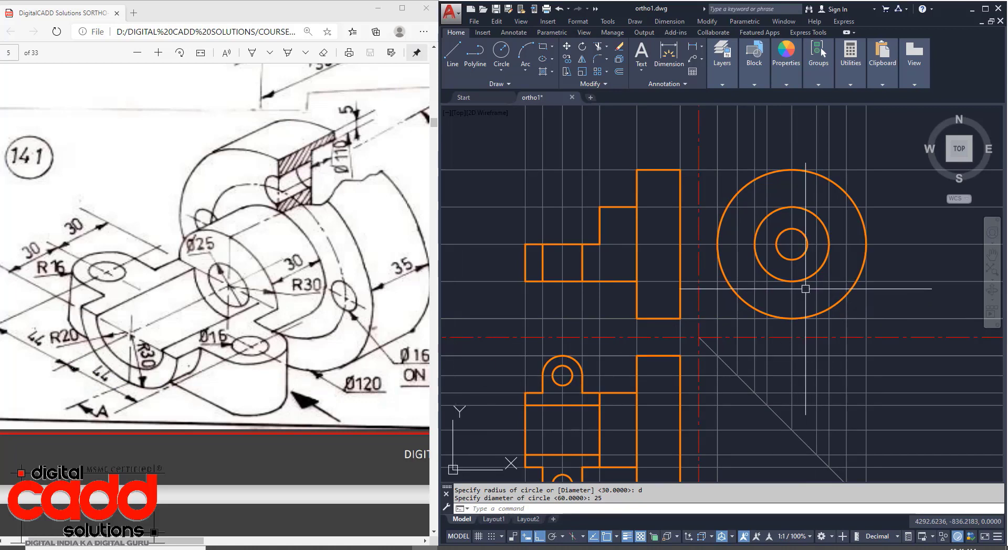
pyautogui.press('Return')
pyautogui.click(791, 244)
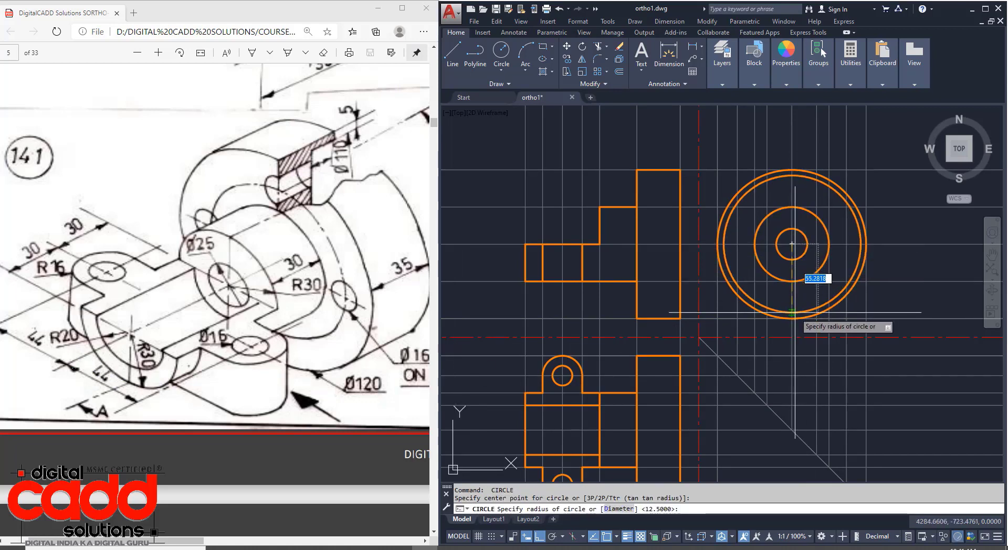
pyautogui.write('20')
pyautogui.press('Return')
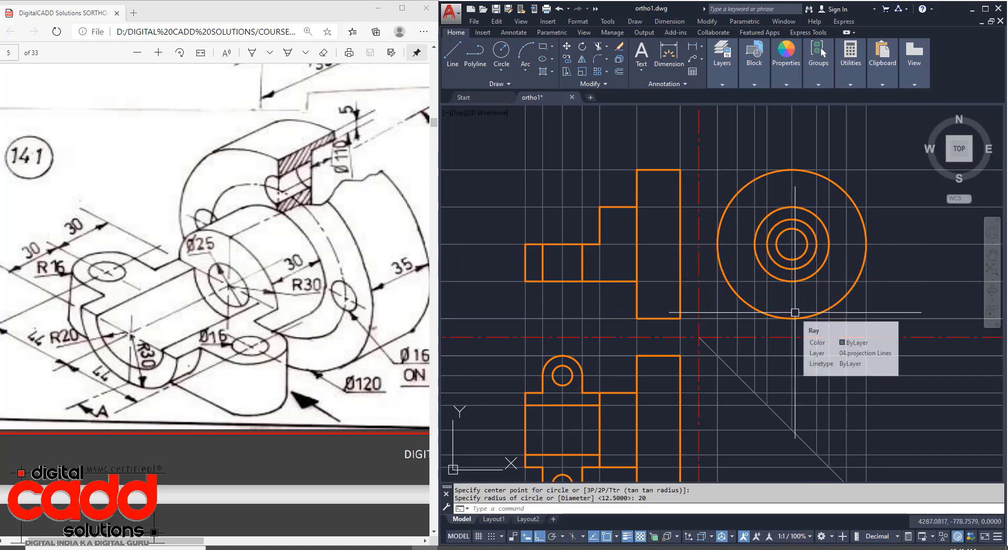
# Step: Draw two short horizontal lines along the side view's centreline, joining the radius 20 and radius 30 circles on both sides
pyautogui.moveTo(872, 305); pyautogui.dragTo(783, 355, button='middle')
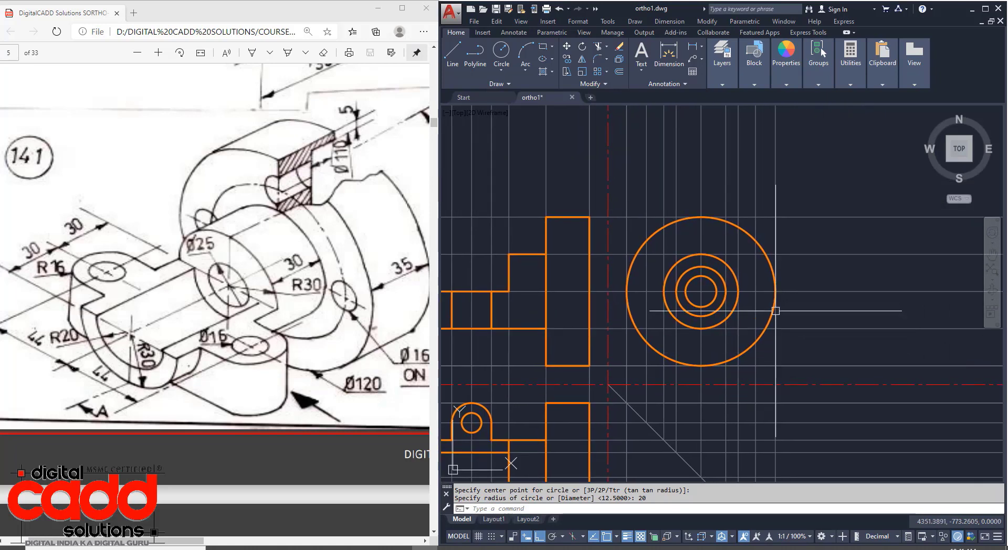
pyautogui.scroll(2, 731, 277)
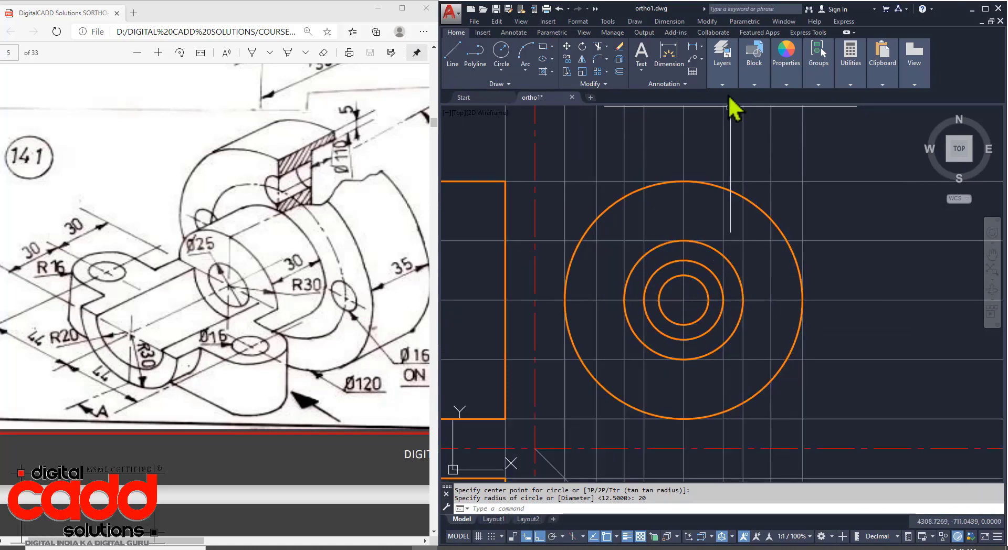
pyautogui.write('l')
pyautogui.press('Return')
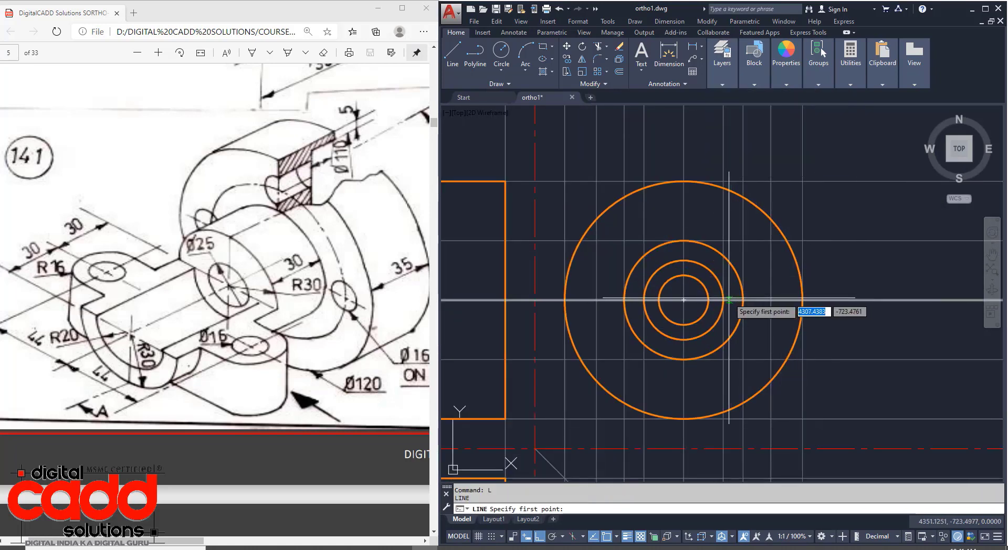
pyautogui.click(723, 300)
pyautogui.press('Return')
pyautogui.press('Return')
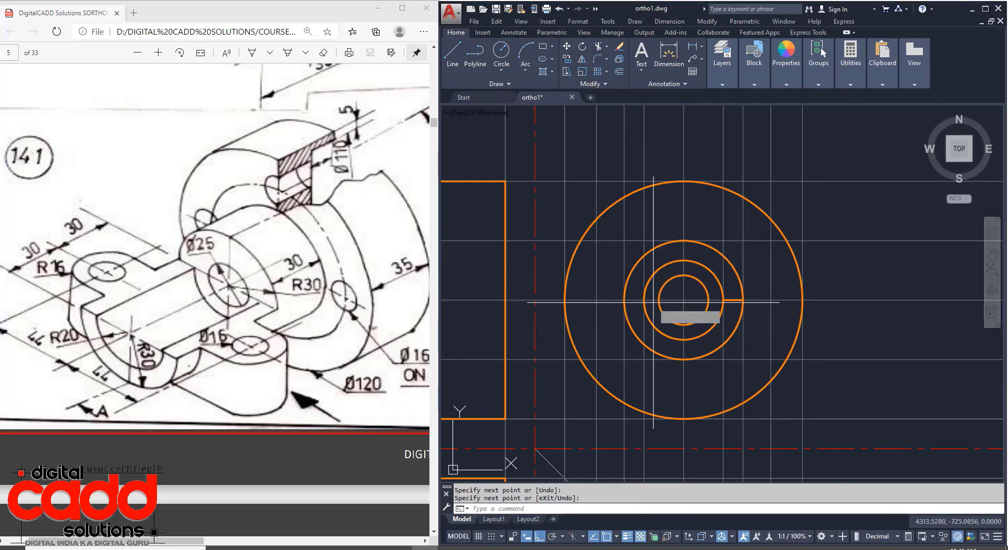
pyautogui.click(644, 300)
pyautogui.click(624, 300)
pyautogui.press('Return')
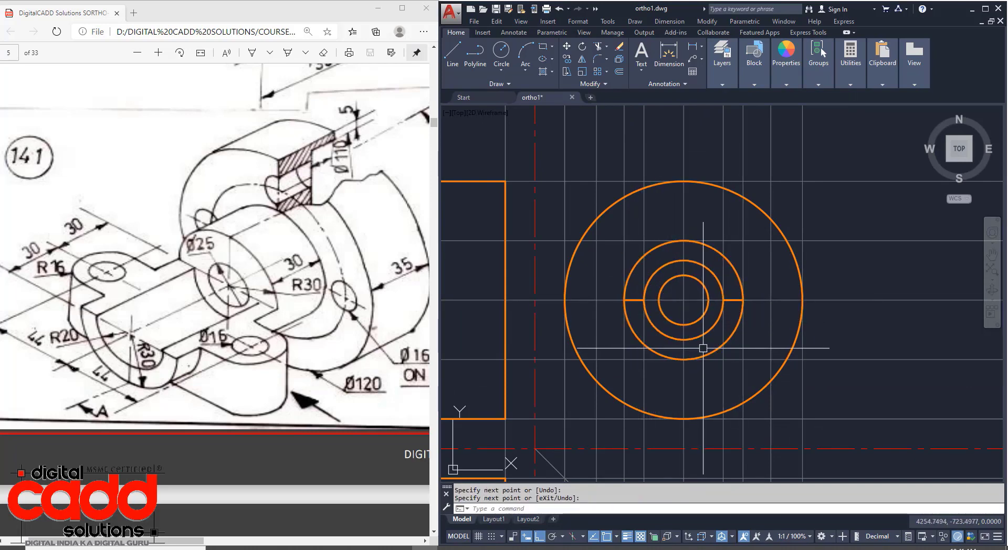
# Step: Trim away the upper half of the radius 20 circle between the two short horizontal lines
pyautogui.write('tr')
pyautogui.press('Return')
pyautogui.scroll(4, 746, 286)
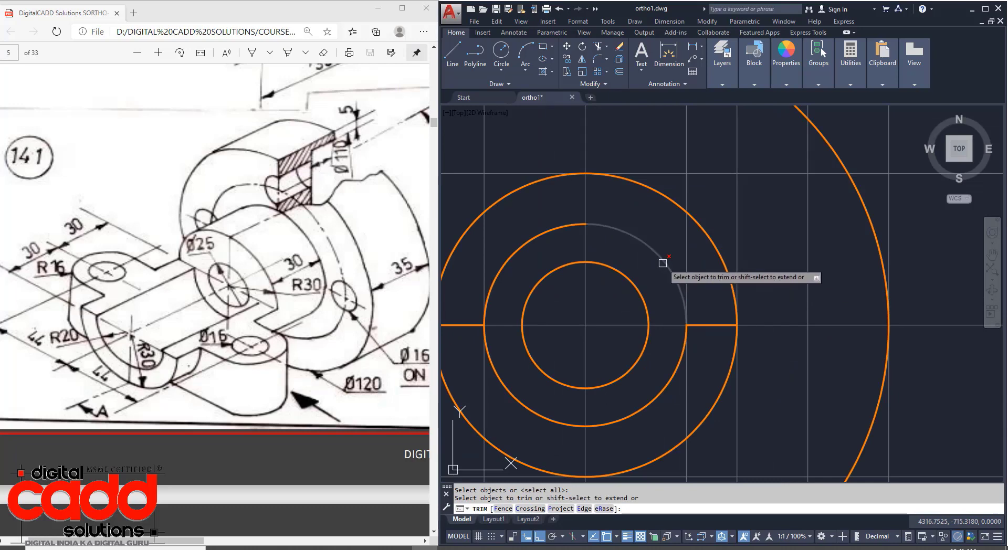
pyautogui.click(481, 304)
pyautogui.press('Return')
pyautogui.scroll(-4, 703, 347)
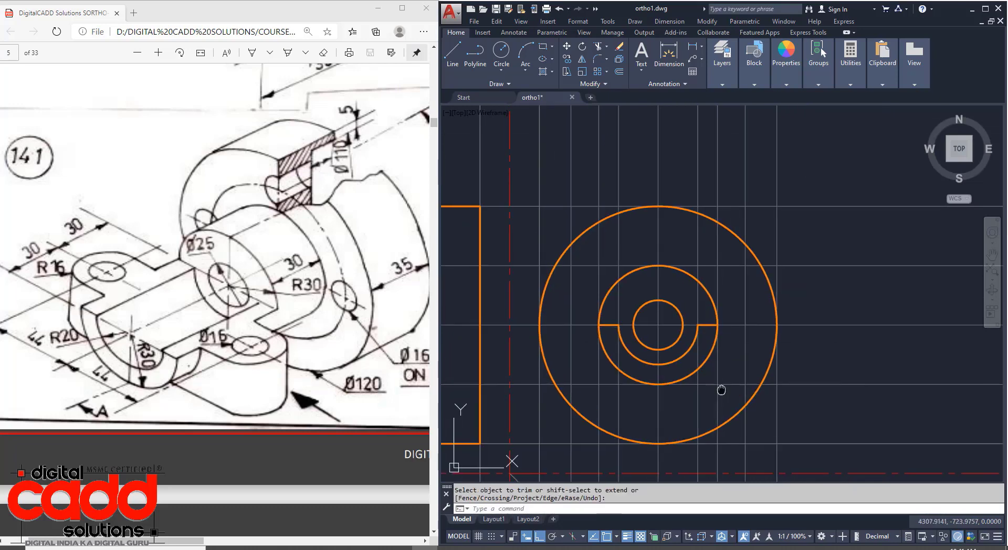
# Step: Draw the flange holes' pitch circle of diameter 84 on the 07. Axis Lines layer, concentric with the side view's circles
pyautogui.moveTo(717, 389); pyautogui.dragTo(780, 329, button='middle')
pyautogui.scroll(-2, 731, 413)
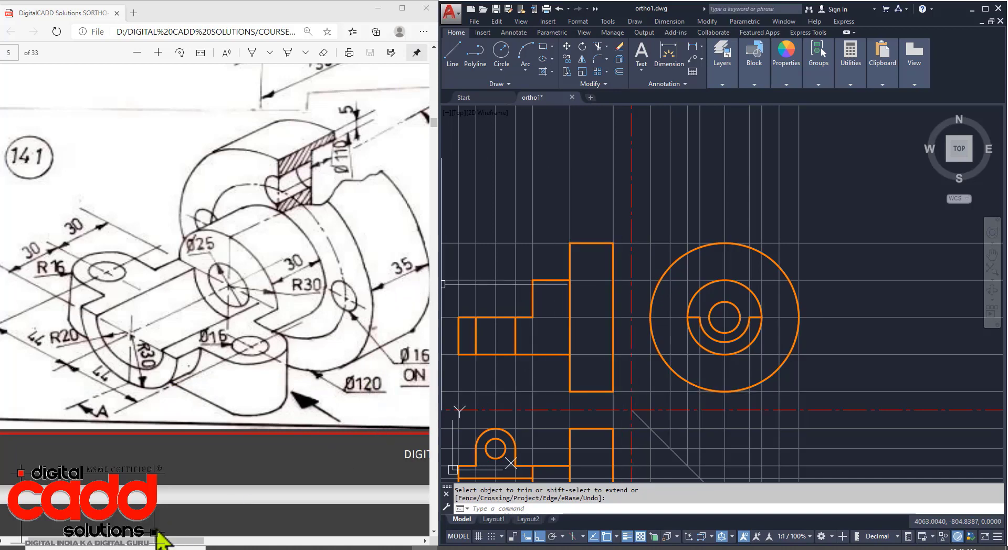
pyautogui.moveTo(143, 542); pyautogui.dragTo(181, 535)
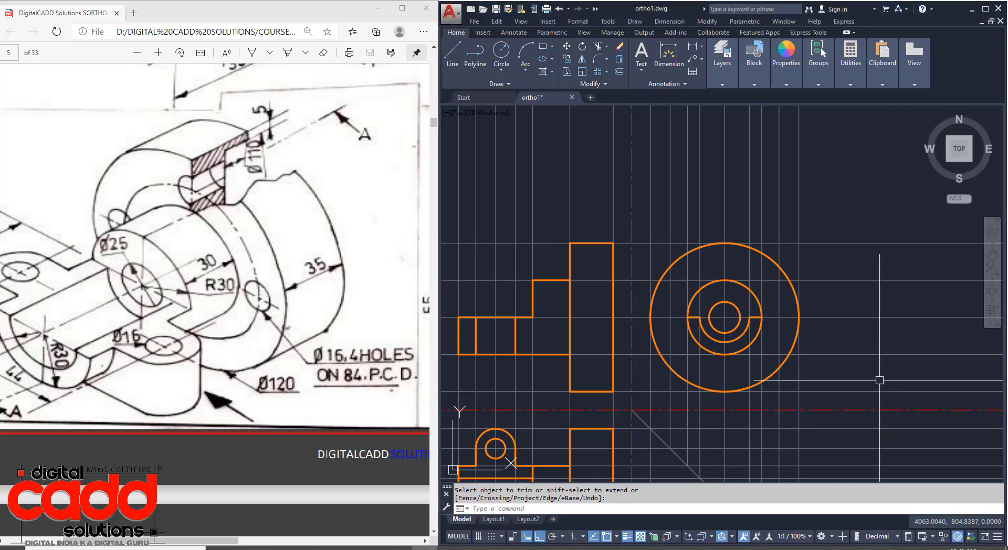
pyautogui.click(724, 58)
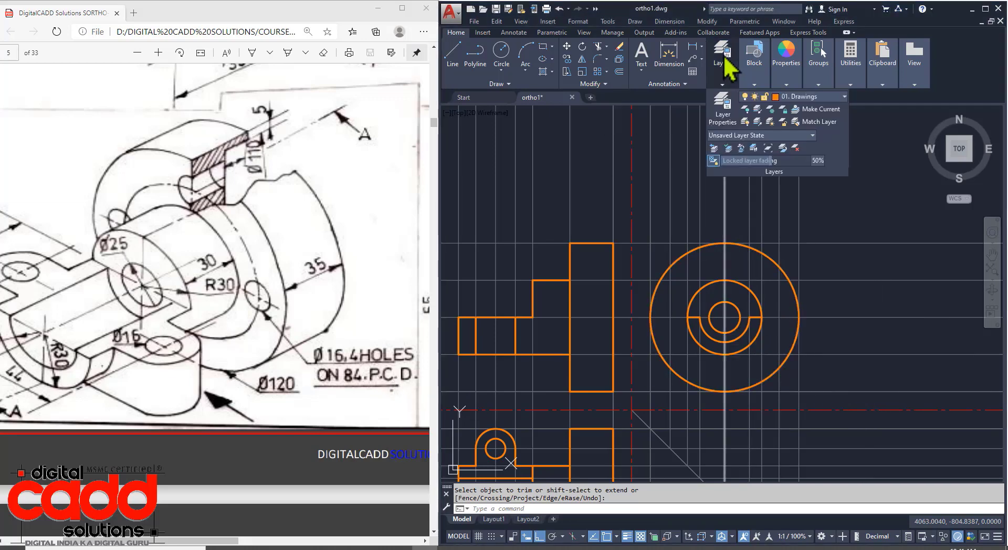
pyautogui.click(790, 97)
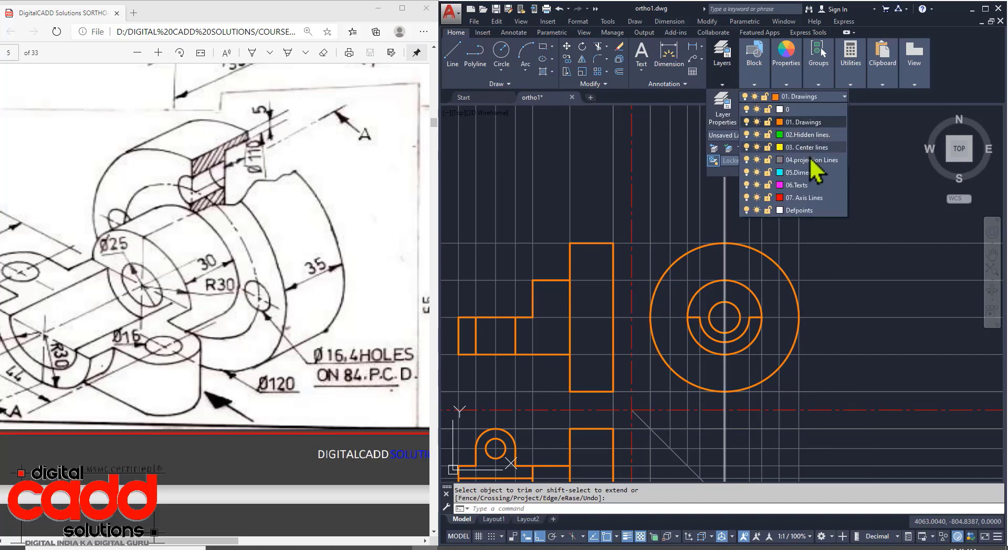
pyautogui.click(814, 201)
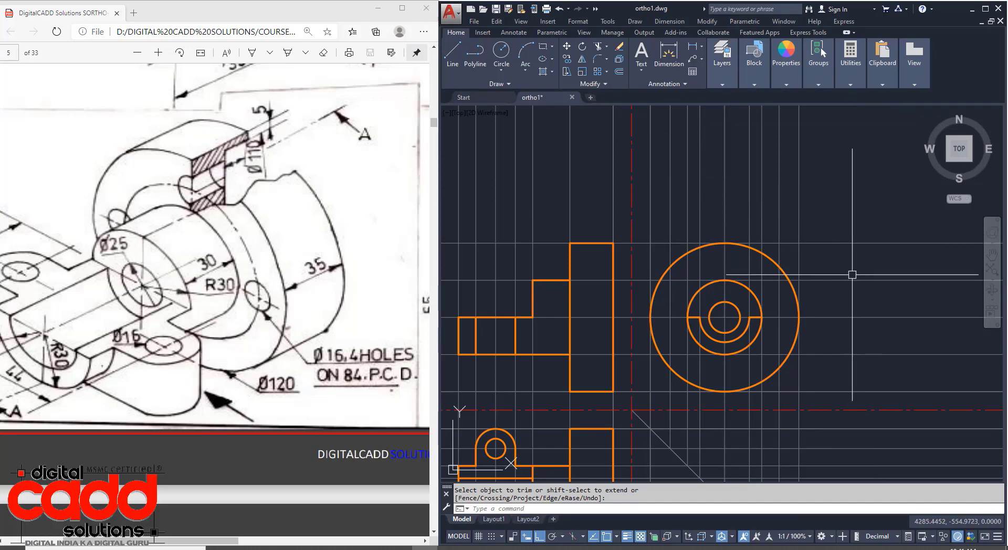
pyautogui.write('c')
pyautogui.press('Return')
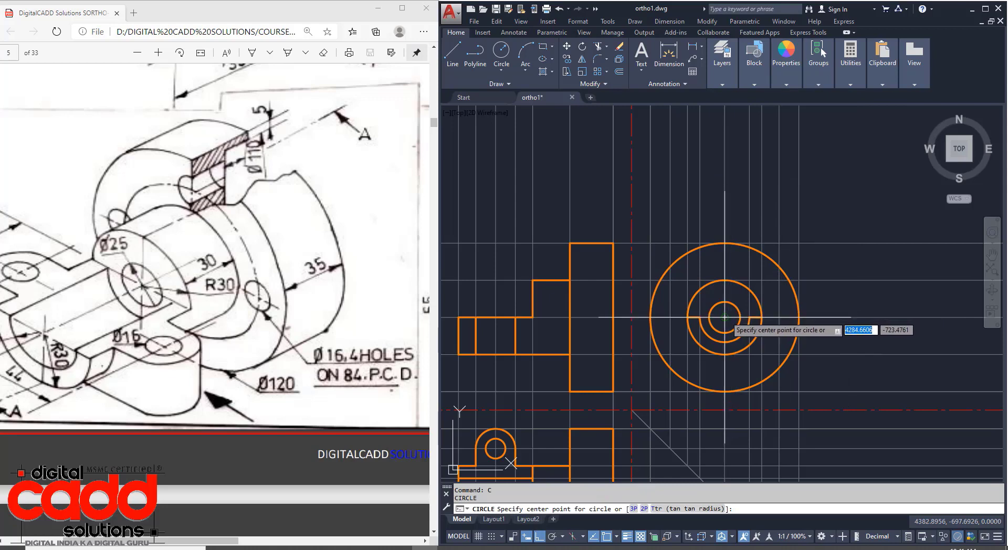
pyautogui.click(724, 317)
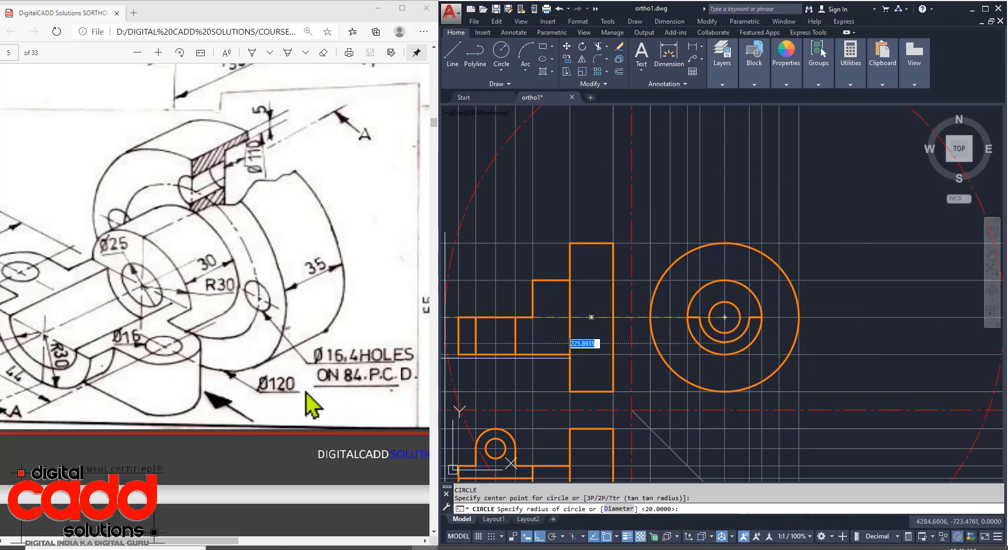
pyautogui.click(617, 508)
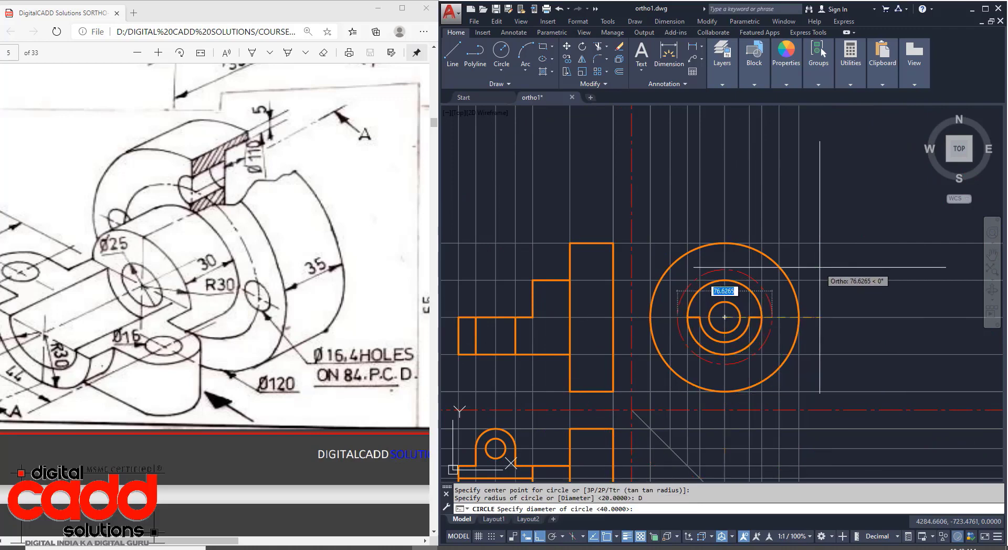
pyautogui.write('84')
pyautogui.press('Return')
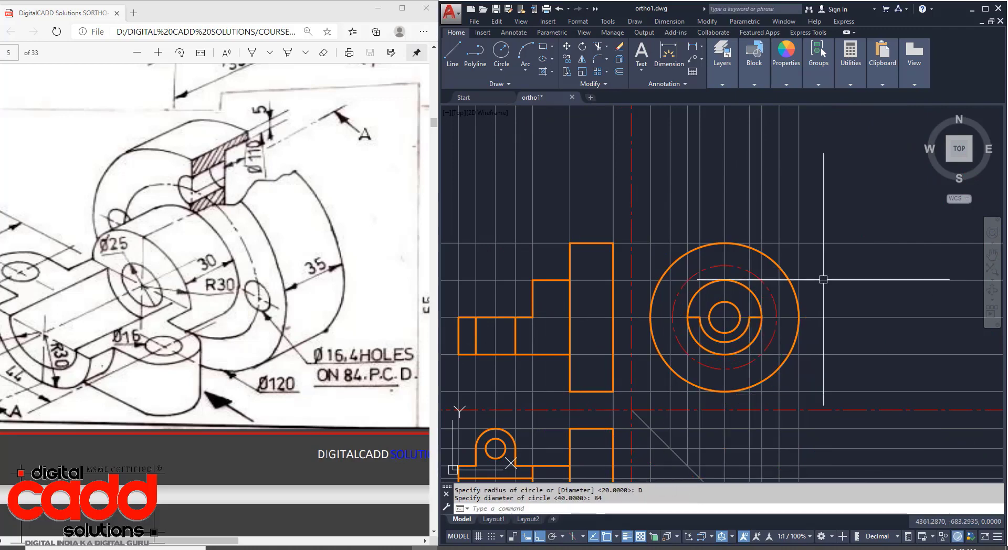
# Step: Draw a hole circle of diameter 16 on the 01. Drawings layer, centred on the pitch circle's right quadrant
pyautogui.scroll(2, 787, 308)
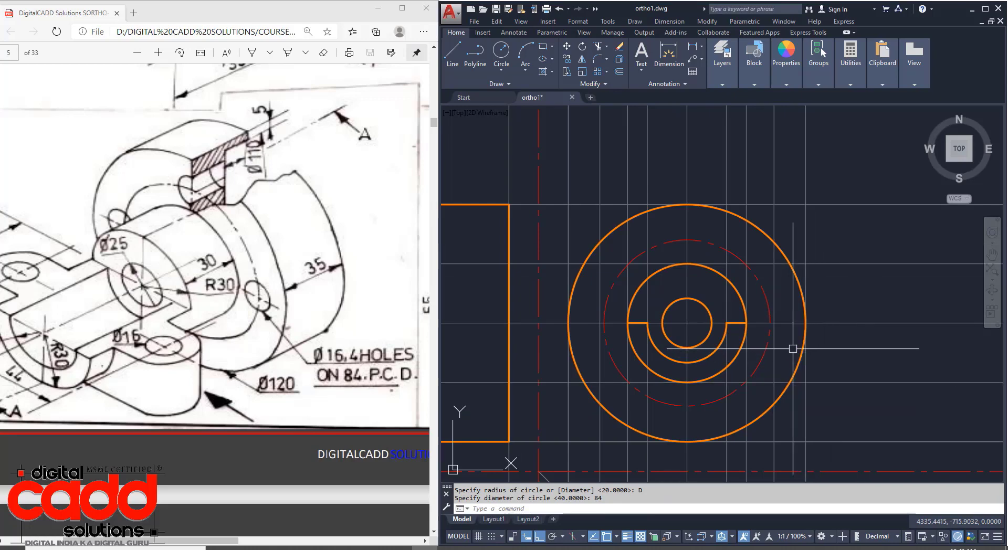
pyautogui.click(724, 69)
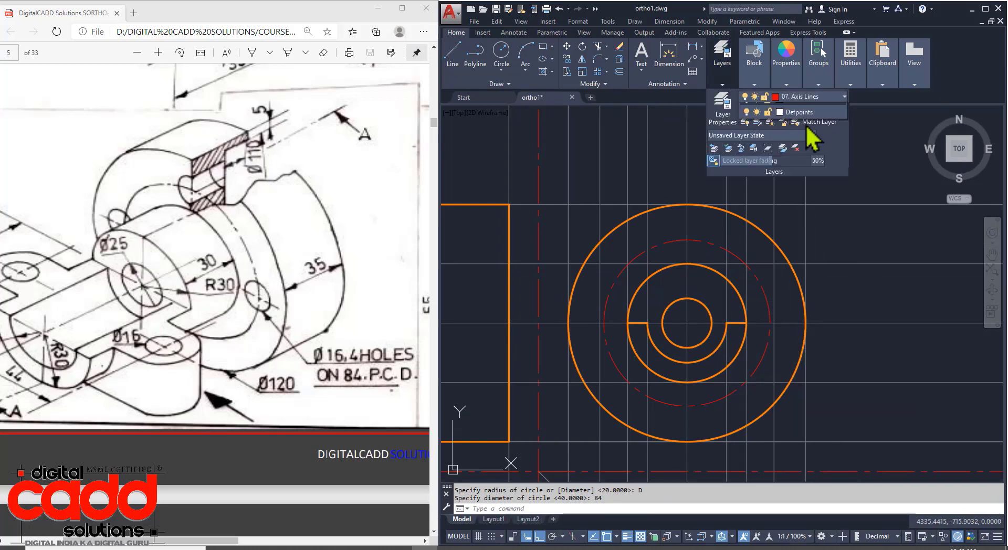
pyautogui.click(795, 96)
pyautogui.click(811, 131)
pyautogui.write('c')
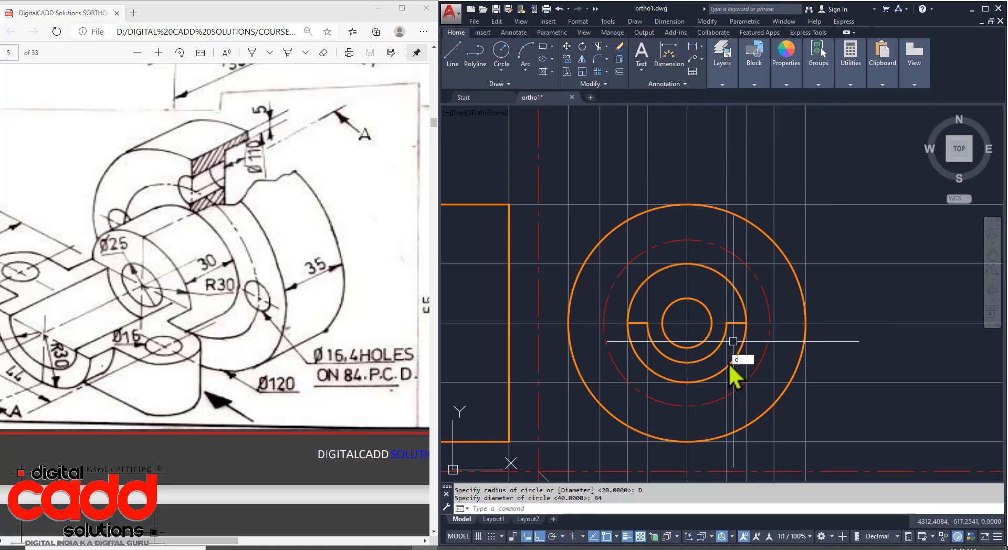
pyautogui.press('Return')
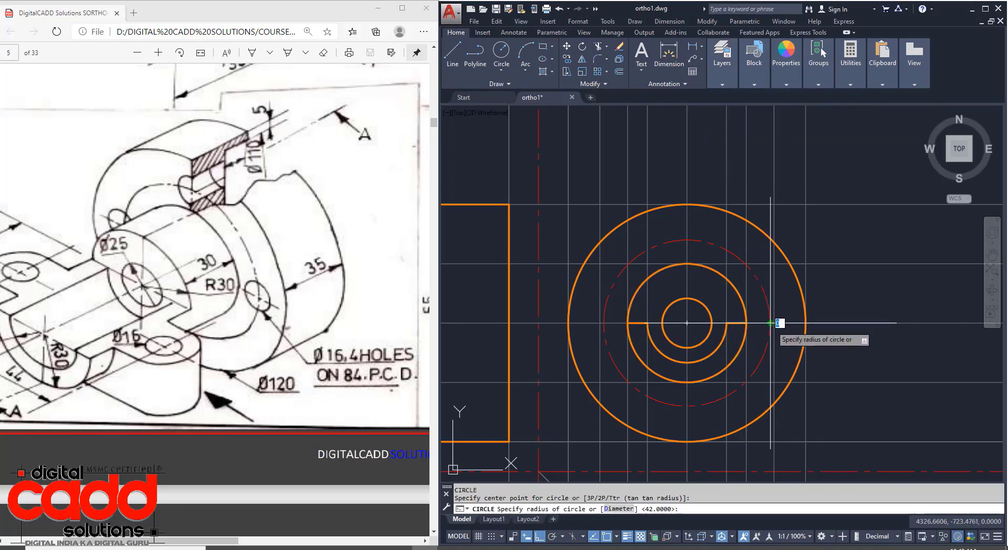
pyautogui.click(769, 323)
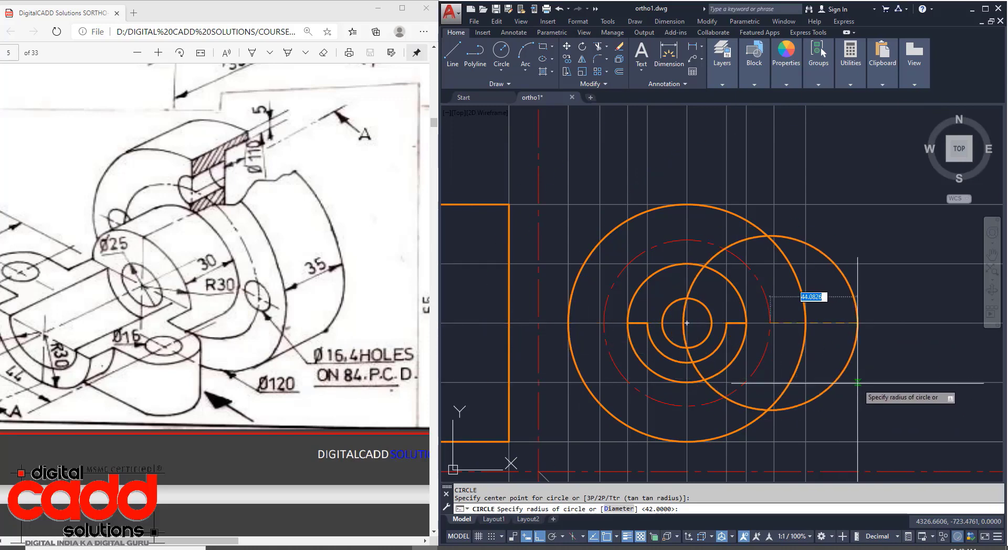
pyautogui.press('Return')
pyautogui.write('16')
pyautogui.press('Return')
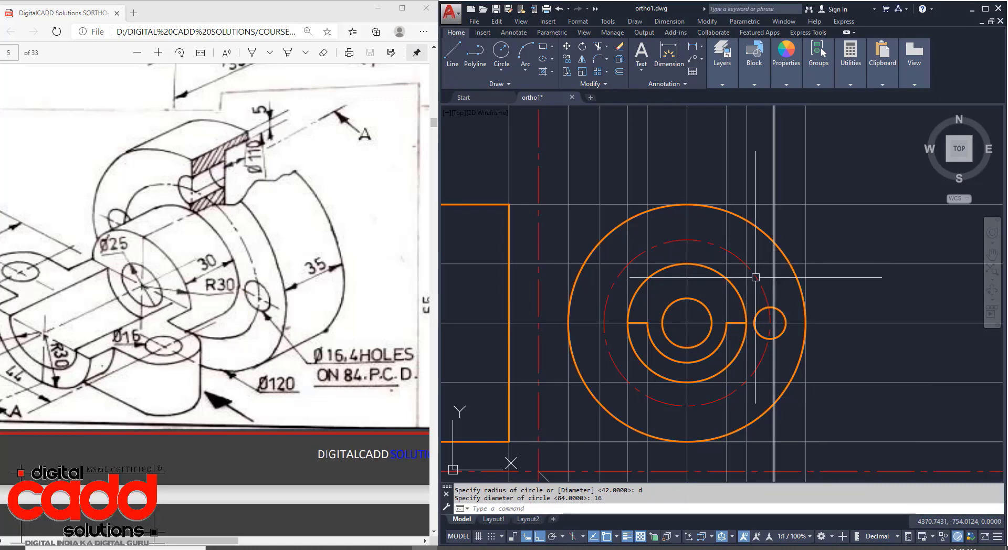
# Step: Check the diameter and layer of the pitch circle in its properties
pyautogui.click(725, 249)
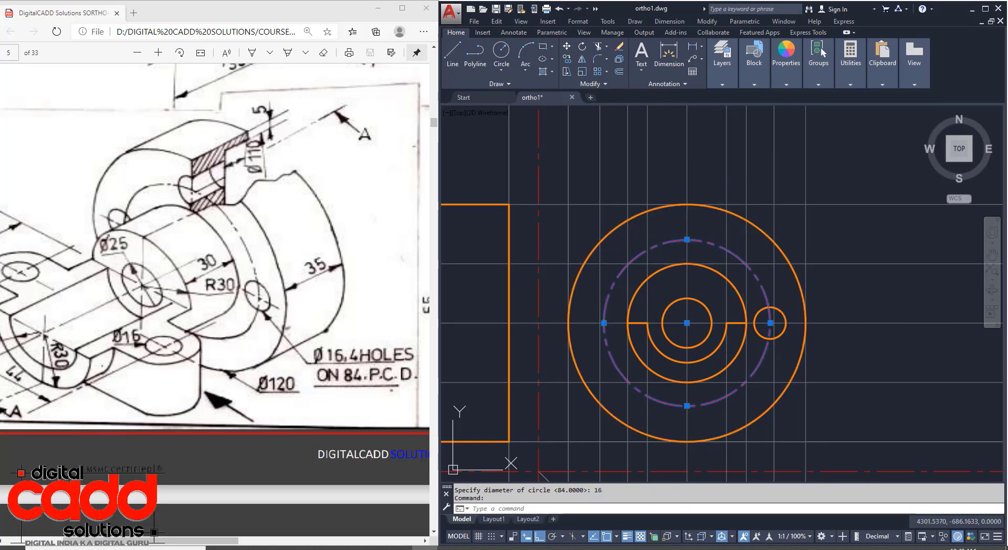
pyautogui.doubleClick(720, 249)
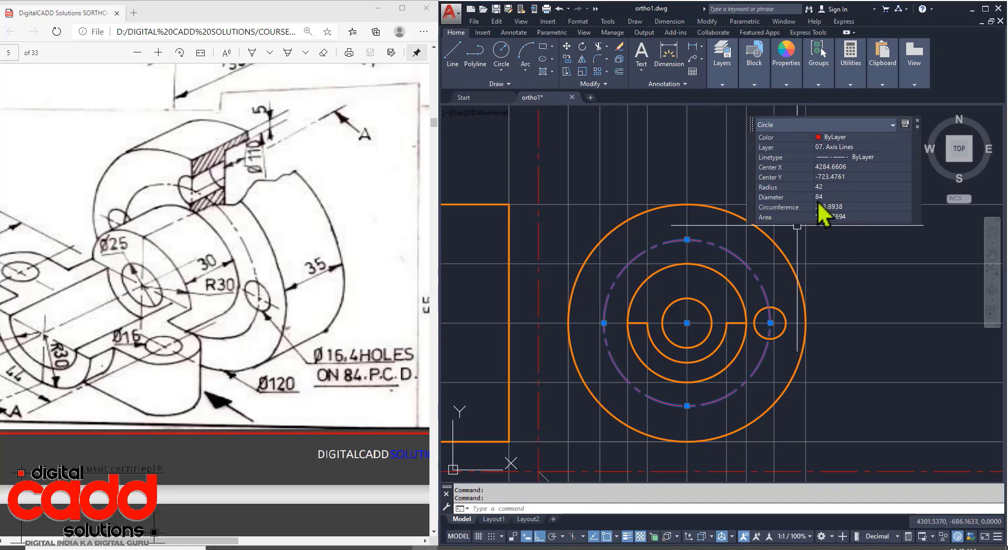
pyautogui.press('Escape')
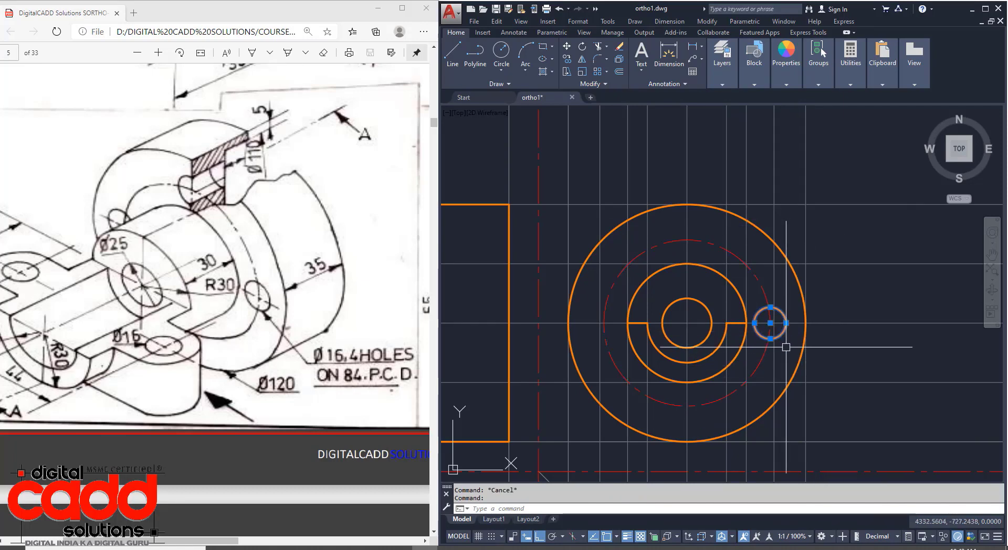
# Step: Polar array the diameter 16 hole about the side view's centre as 4 non-associative items
pyautogui.click(607, 73)
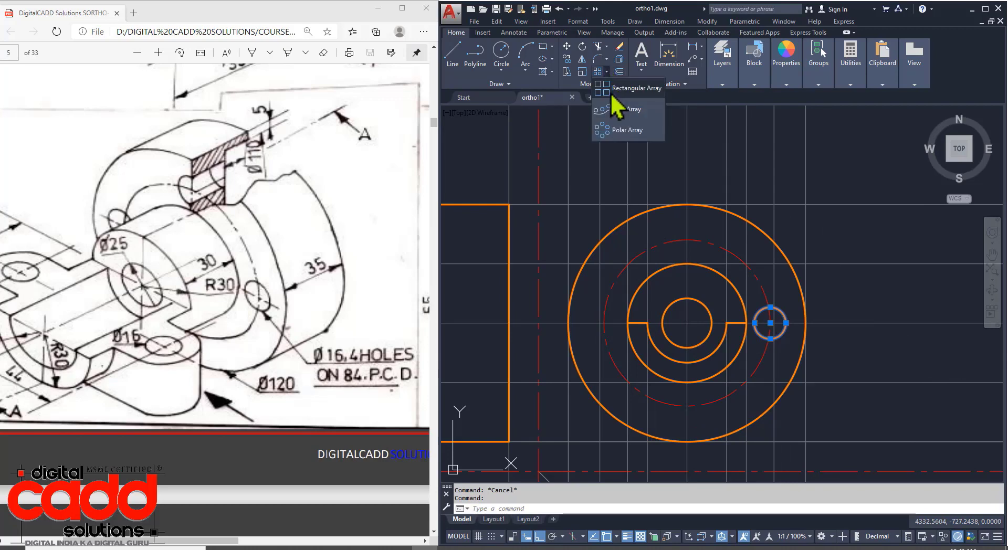
pyautogui.click(625, 130)
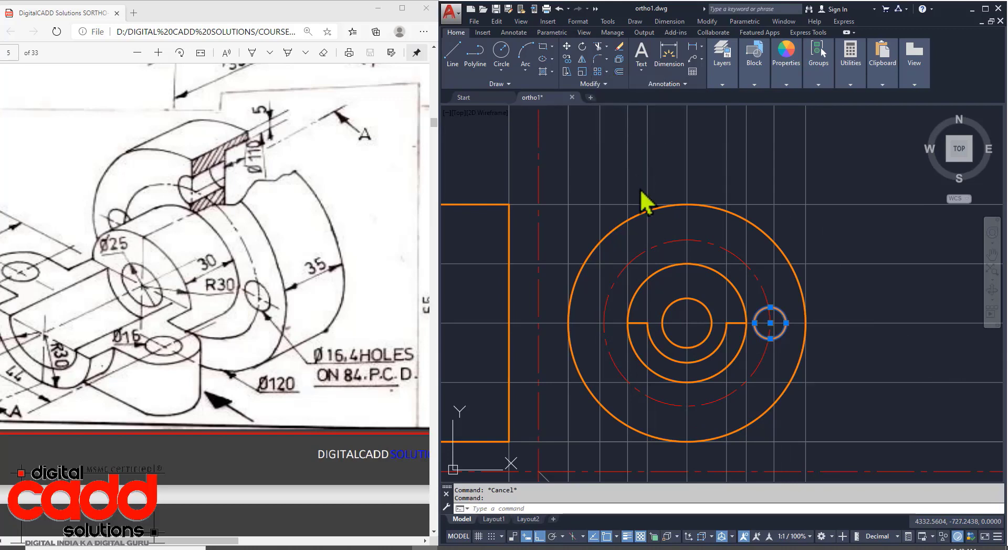
pyautogui.click(686, 323)
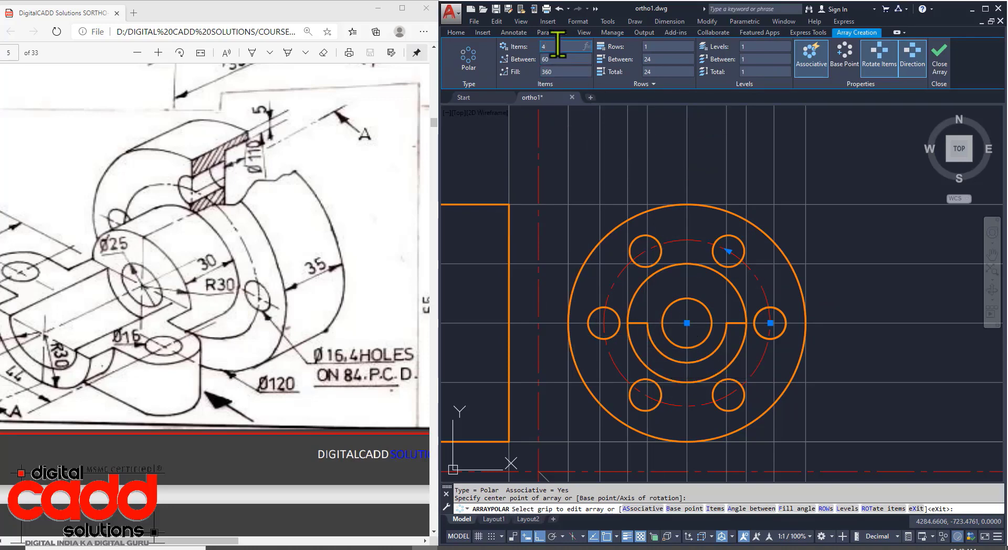
pyautogui.click(811, 55)
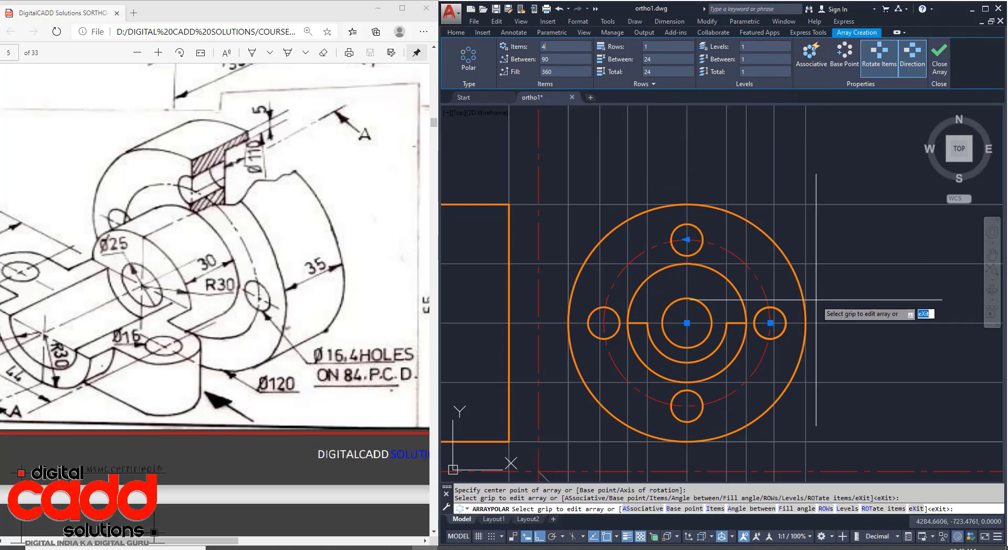
pyautogui.click(939, 58)
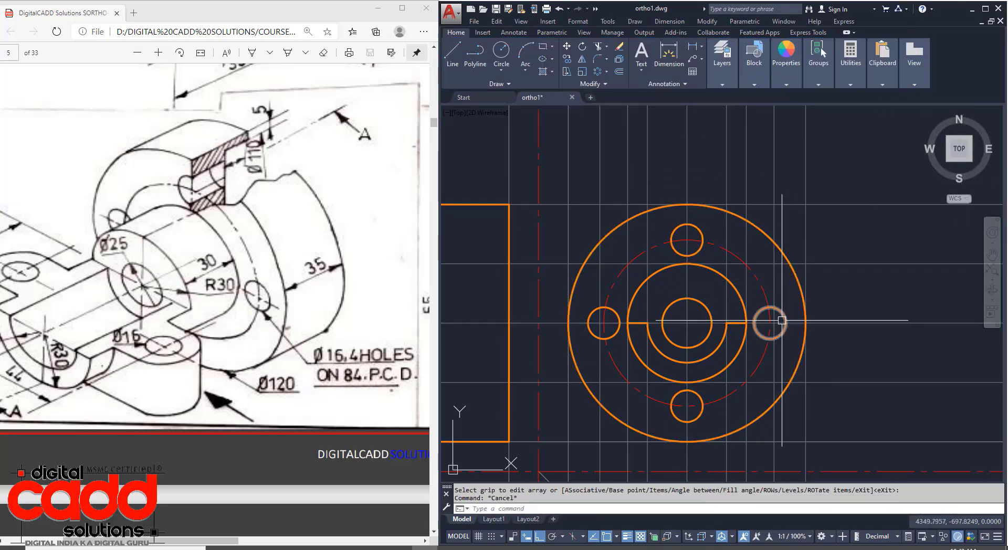
pyautogui.press('Escape')
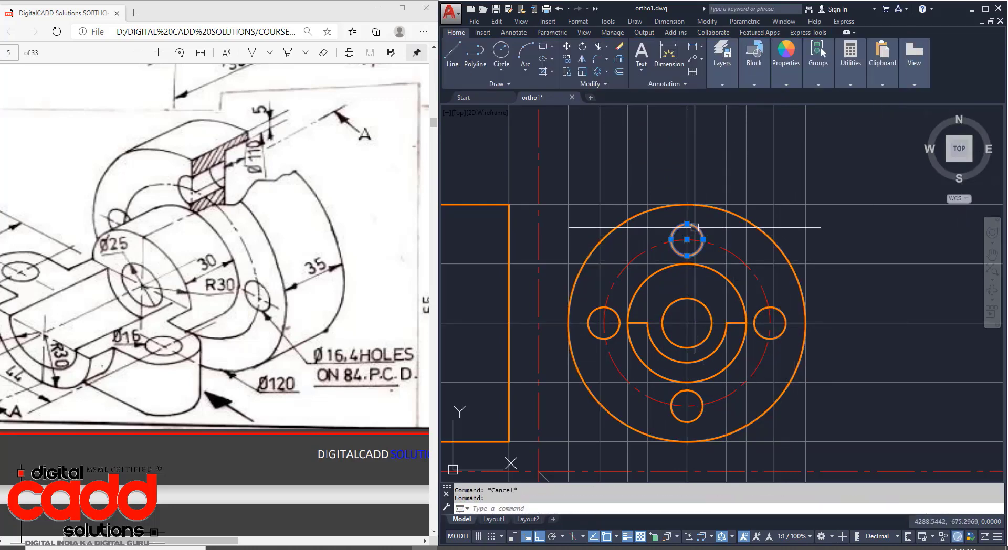
pyautogui.press('Escape')
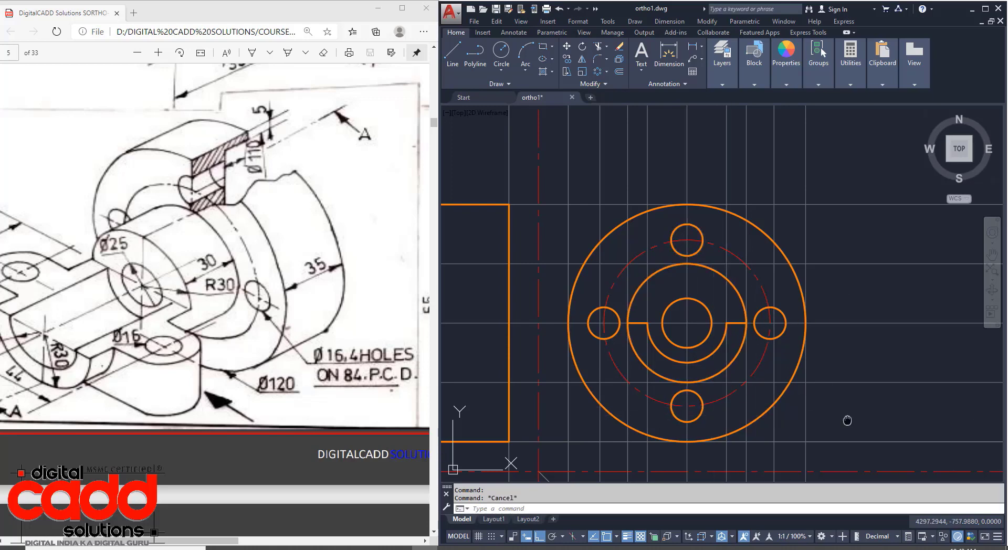
# Step: Examine the side lugs in the reference picture and compare them with the front, top and side views
pyautogui.moveTo(847, 421); pyautogui.dragTo(847, 403, button='middle')
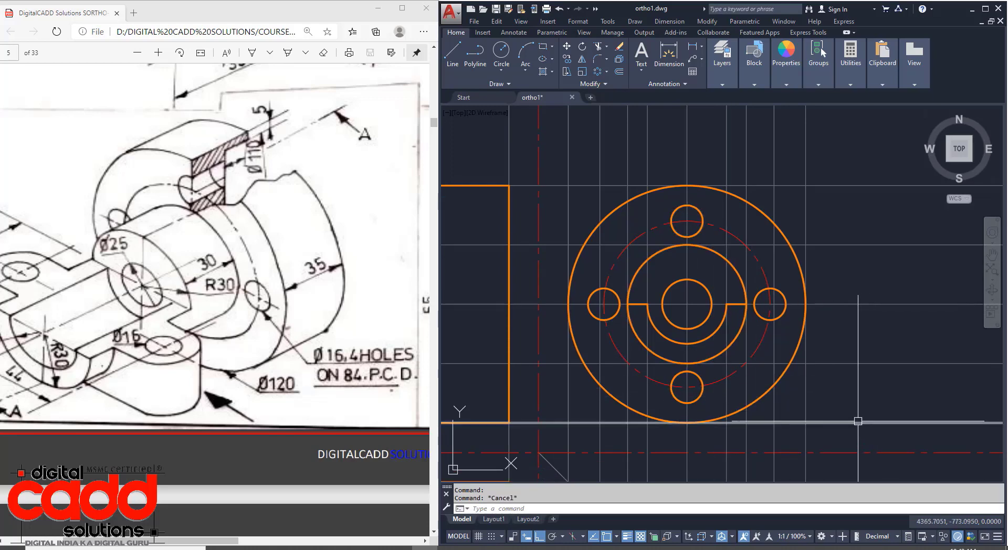
pyautogui.moveTo(784, 425)
pyautogui.mouseDown(button='middle')
pyautogui.moveTo(765, 398)
pyautogui.moveTo(795, 393)
pyautogui.mouseUp(button='middle')
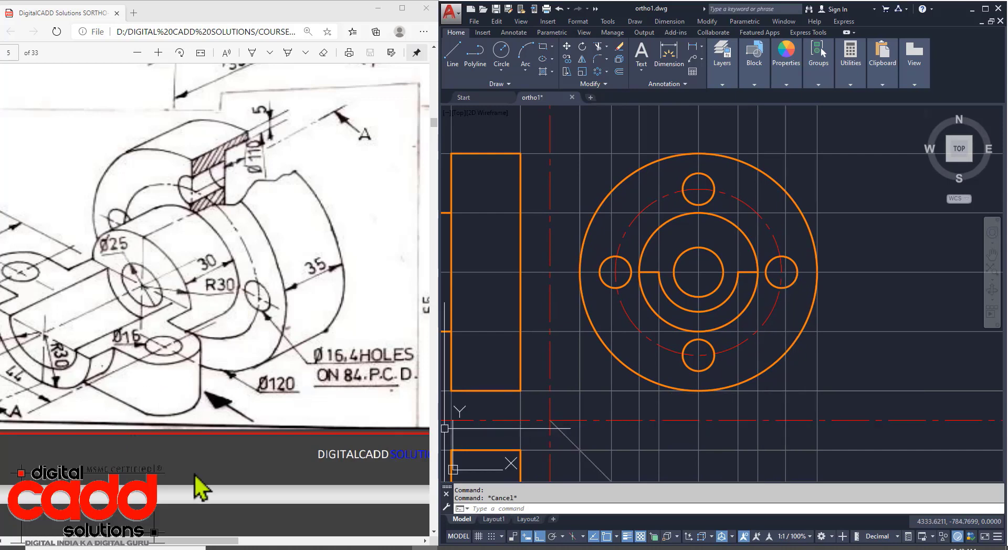
pyautogui.moveTo(212, 542); pyautogui.dragTo(178, 543)
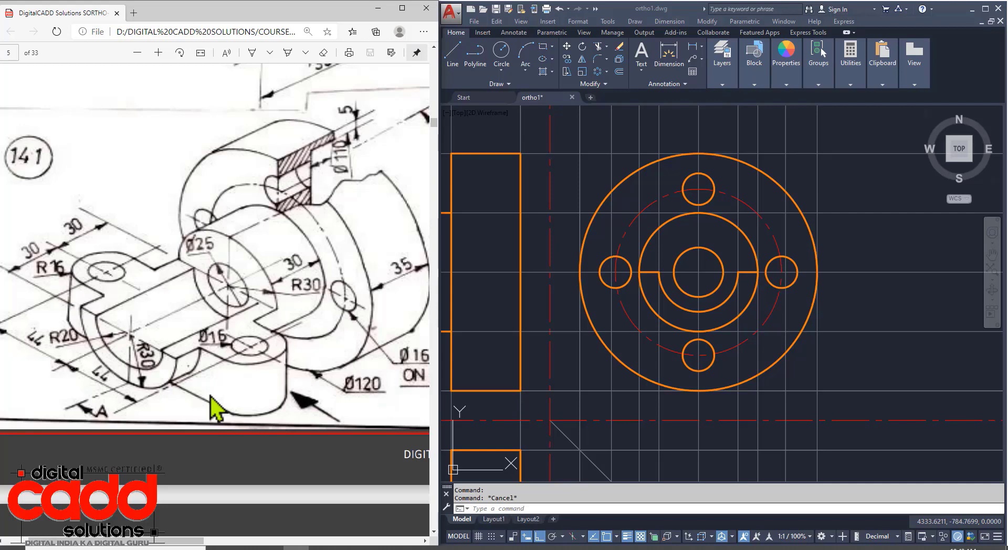
pyautogui.click(899, 307)
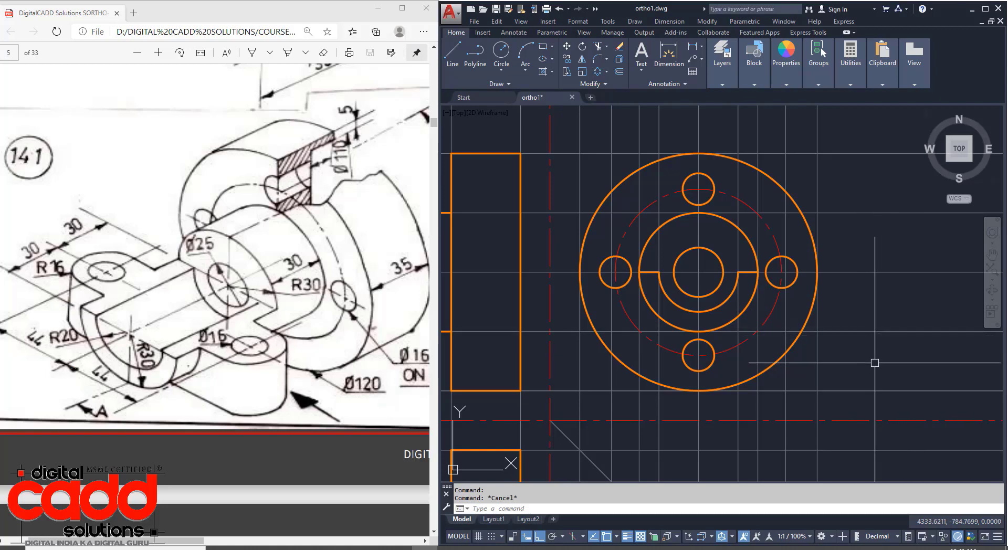
pyautogui.scroll(2, 772, 260)
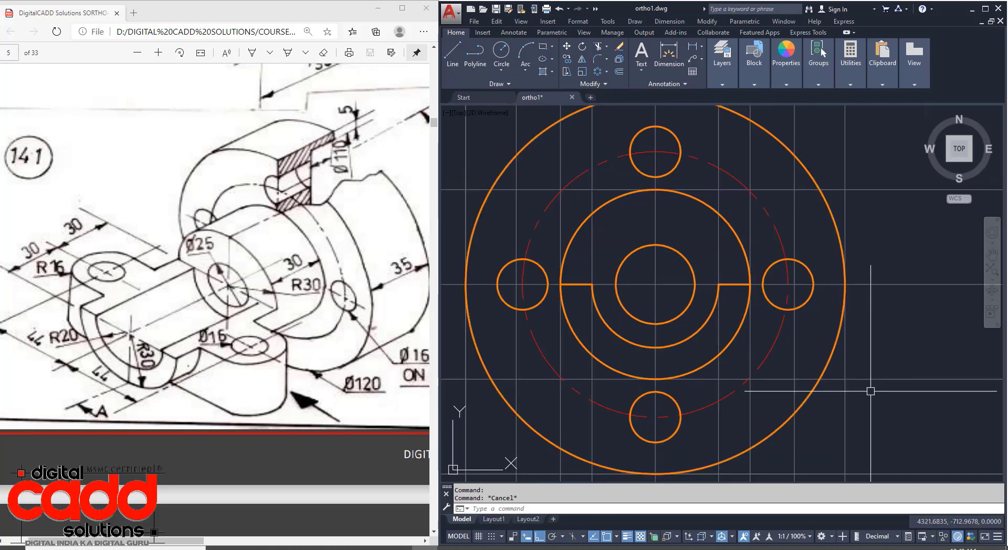
pyautogui.scroll(-6, 737, 253)
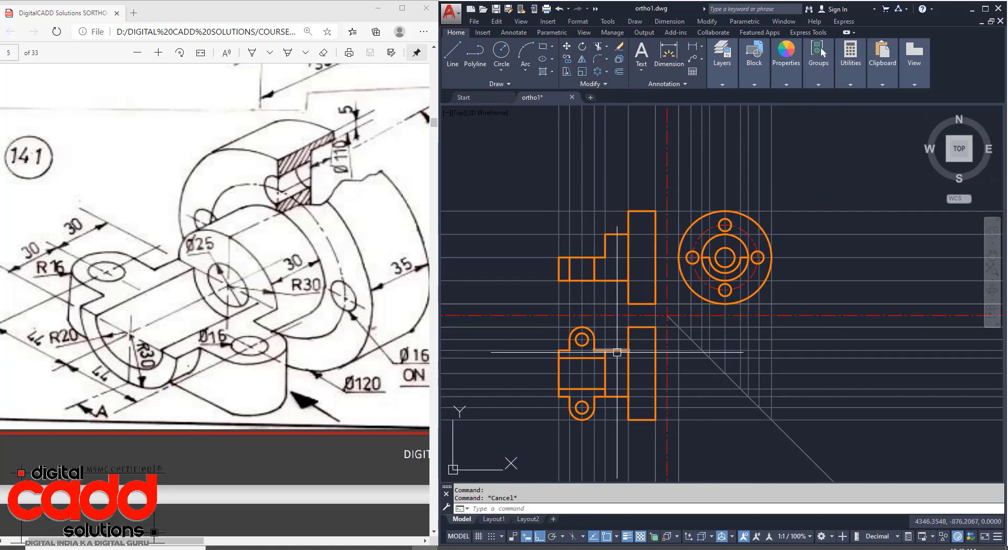
pyautogui.scroll(2, 617, 352)
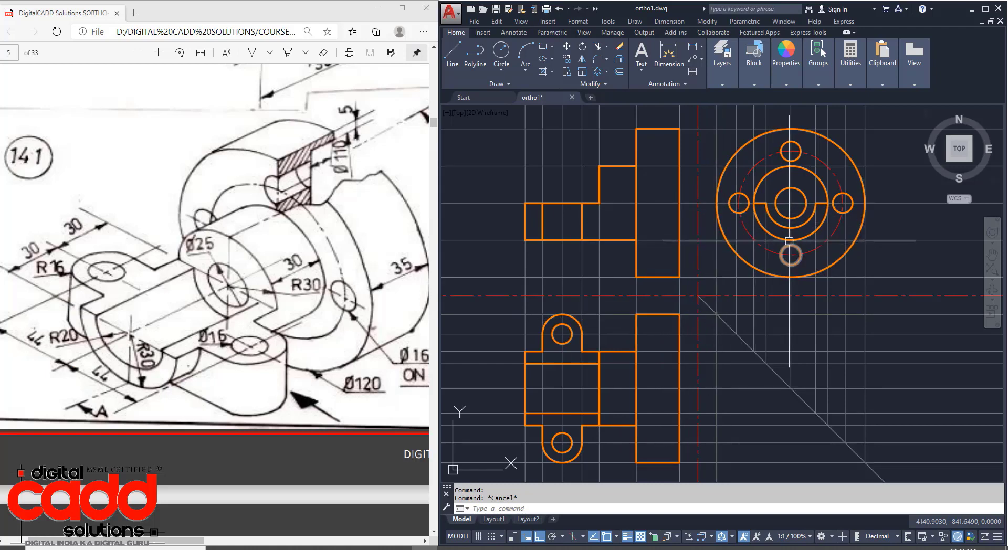
# Step: Stretch the outer end of the left horizontal groove line to the outer circle's left quadrant in the side view
pyautogui.moveTo(862, 277)
pyautogui.mouseDown(button='middle')
pyautogui.moveTo(782, 326)
pyautogui.moveTo(775, 358)
pyautogui.mouseUp(button='middle')
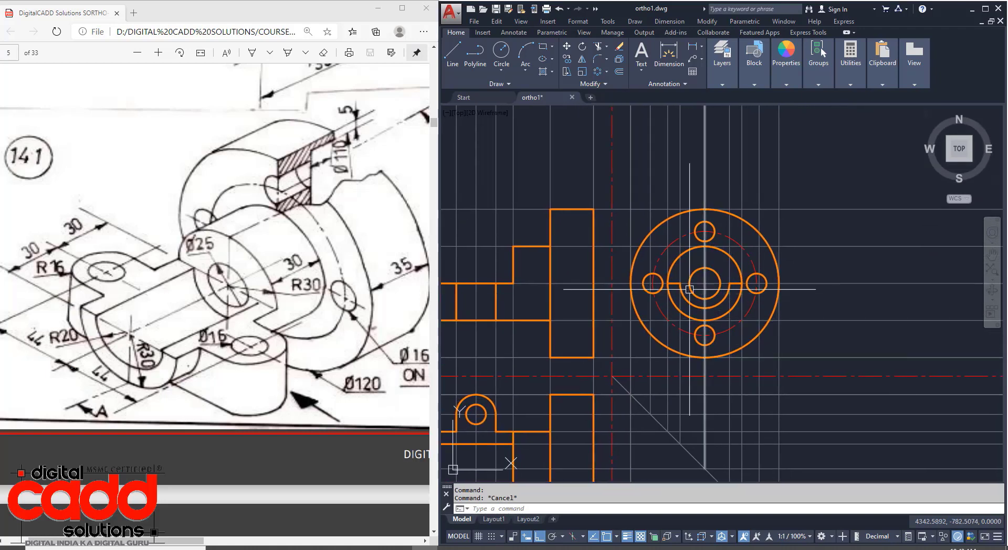
pyautogui.scroll(2, 689, 289)
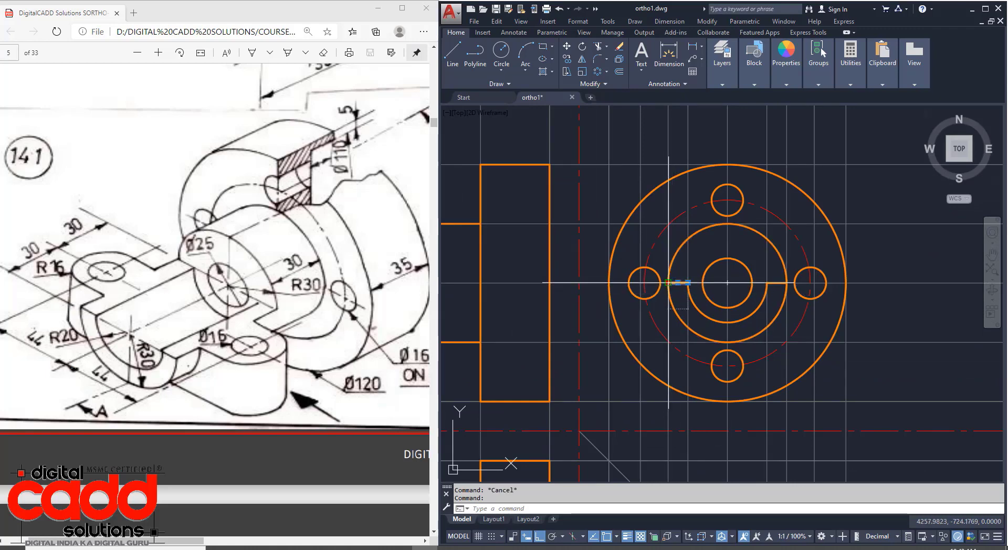
pyautogui.click(667, 283)
pyautogui.click(608, 282)
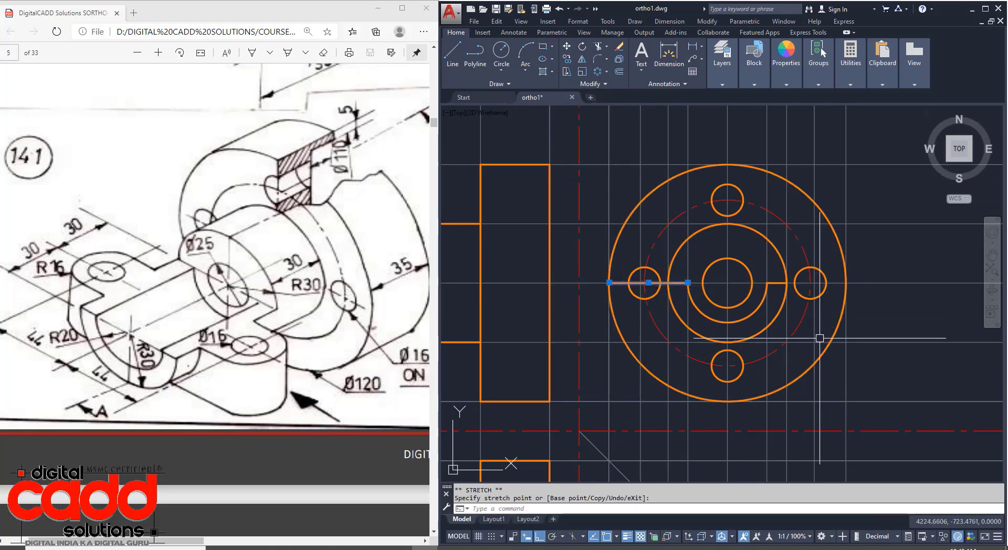
# Step: Stretch the outer end of the right horizontal groove line to the outer circle's right quadrant in the side view
pyautogui.press('Escape')
pyautogui.click(777, 283)
pyautogui.click(786, 282)
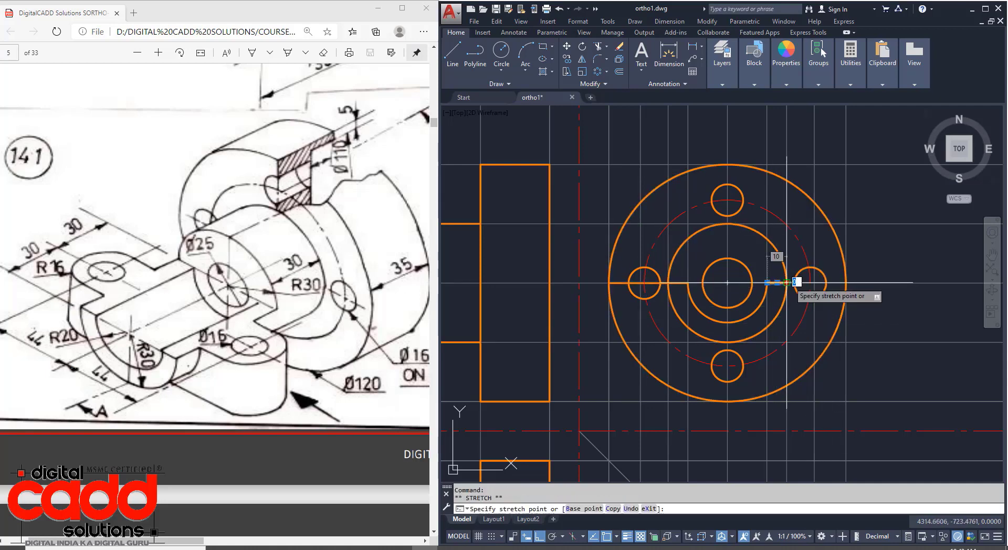
pyautogui.click(845, 283)
pyautogui.press('Escape')
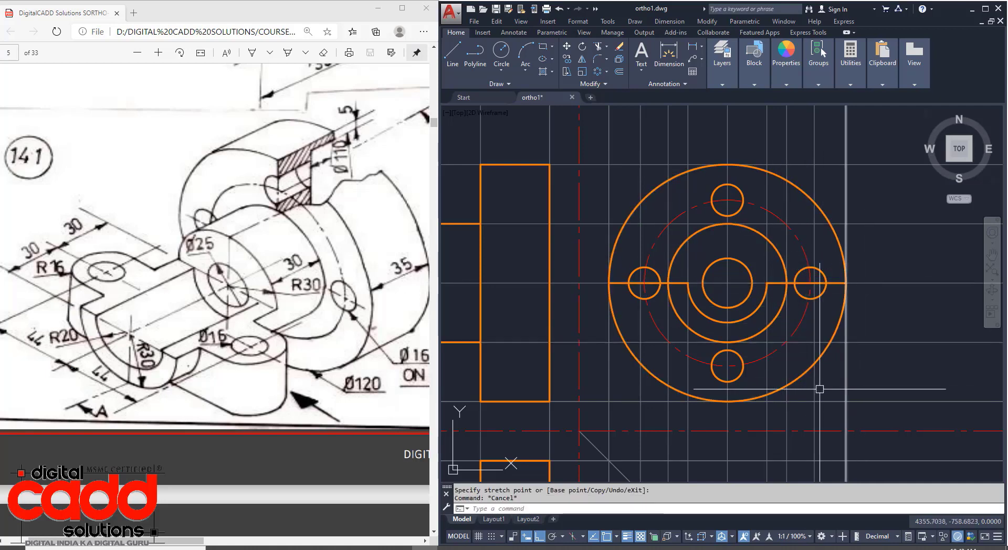
# Step: Draw both side lug outlines from the outer circle's left and right quadrants down, then horizontally in to the R30 circle's bottom point
pyautogui.click(609, 284)
pyautogui.click(609, 342)
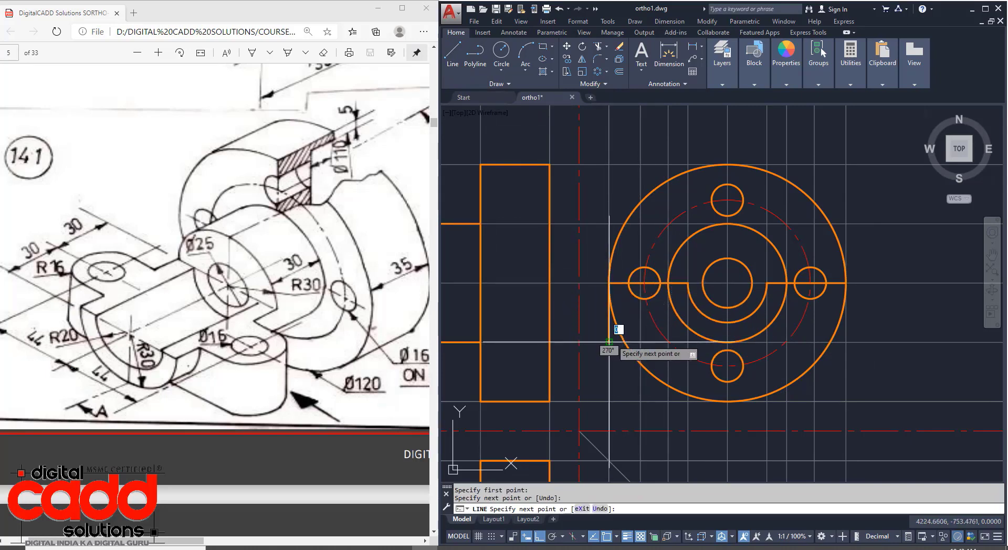
pyautogui.click(727, 342)
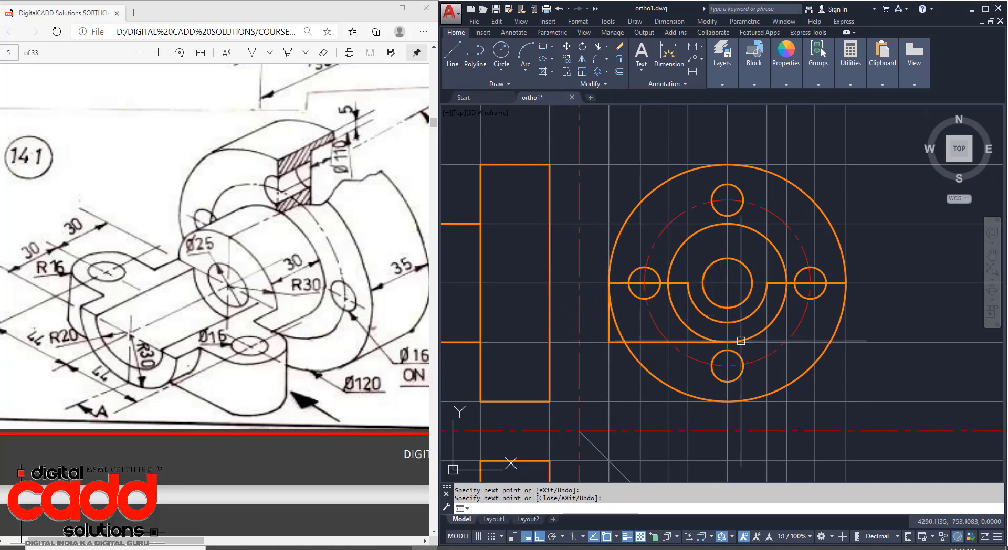
pyautogui.press('Return')
pyautogui.press('Return')
pyautogui.click(845, 283)
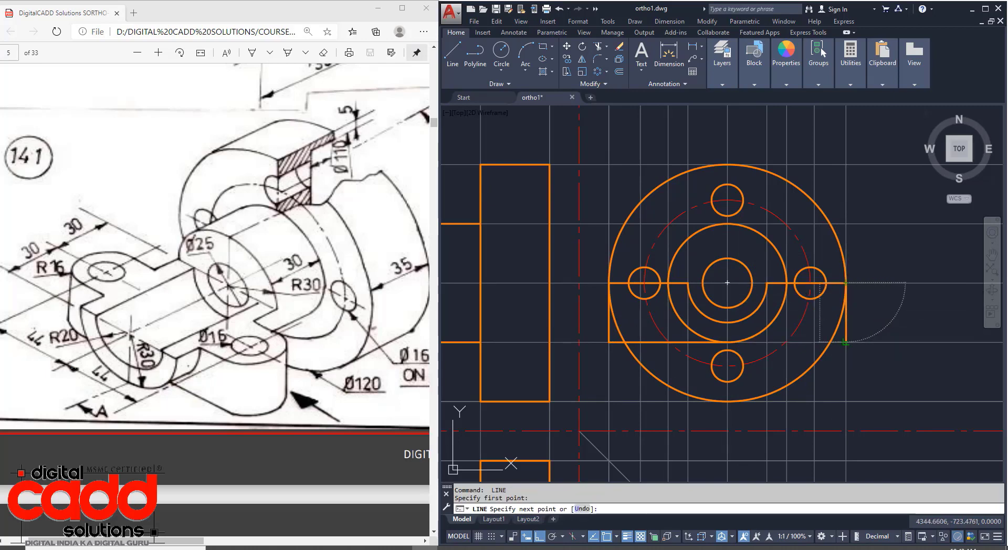
pyautogui.click(845, 341)
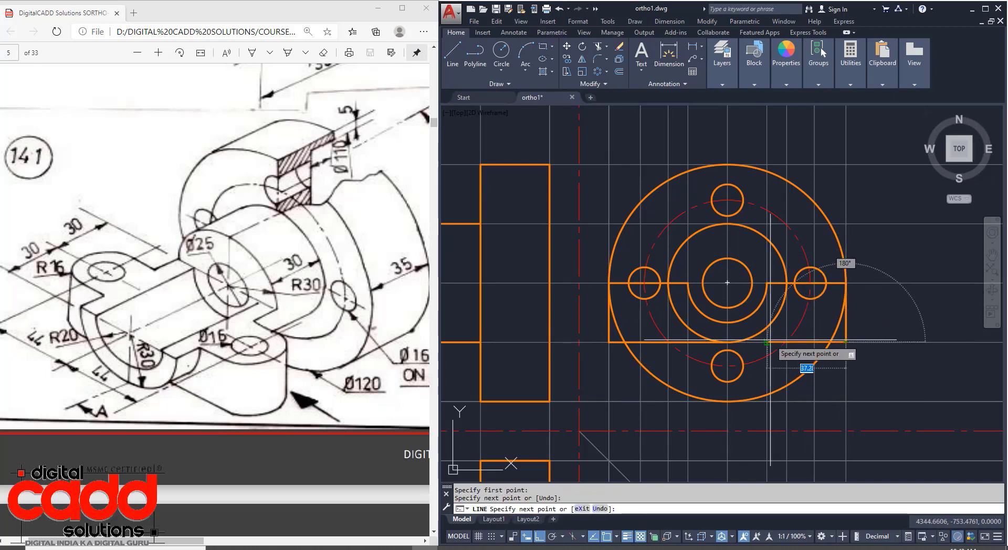
pyautogui.click(727, 341)
pyautogui.press('Return')
# Step: Trim away the outer circle's arcs that lie inside the left and right lug outlines
pyautogui.write('tr')
pyautogui.press('Return')
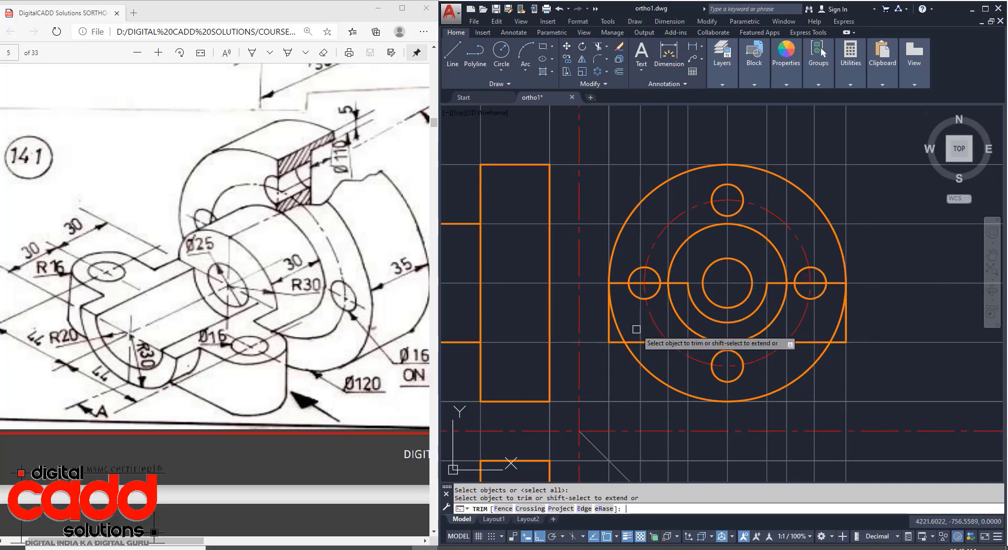
pyautogui.scroll(2, 640, 330)
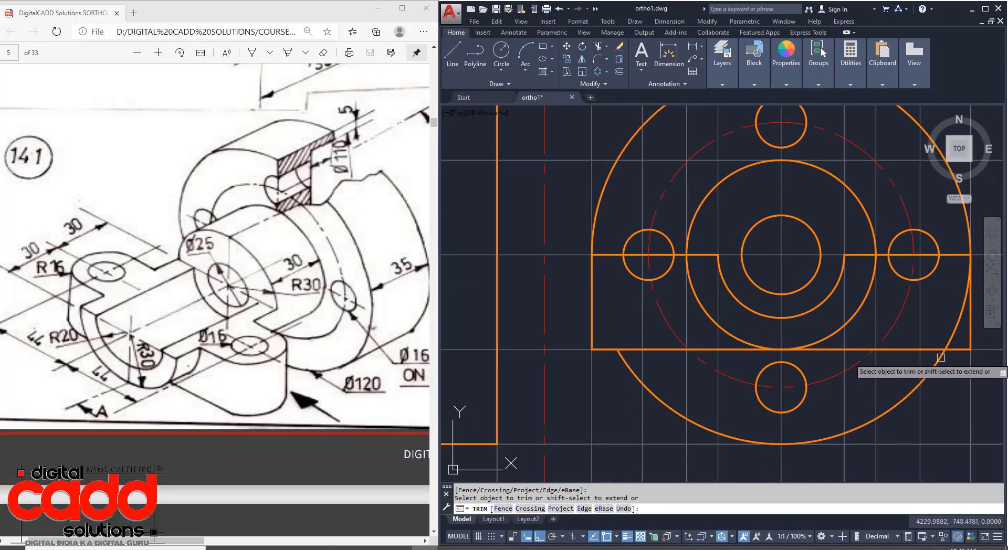
pyautogui.click(953, 323)
pyautogui.press('Return')
pyautogui.scroll(-4, 874, 429)
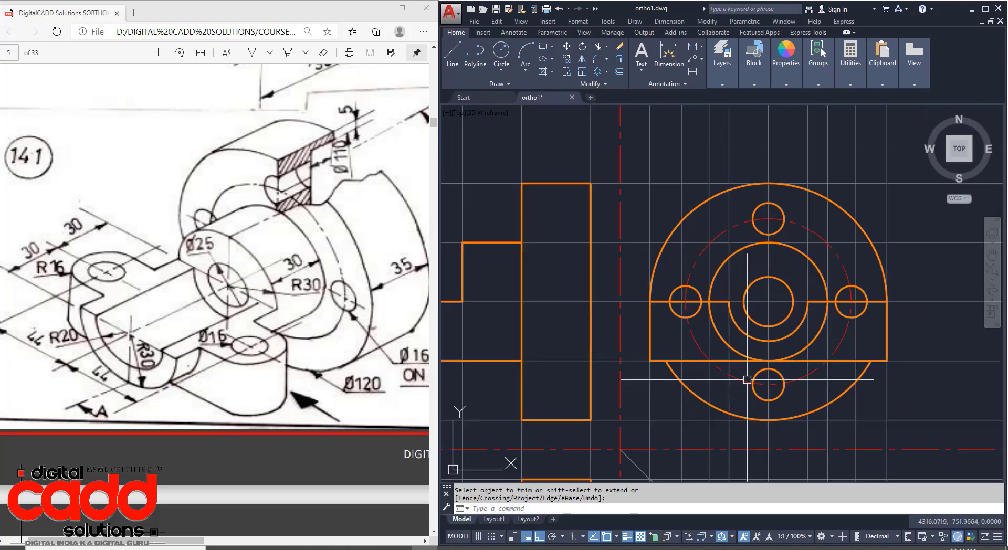
# Step: Trim away the lower halves of the left and right flange holes below the lugs' top edge
pyautogui.moveTo(874, 429); pyautogui.dragTo(836, 412, button='middle')
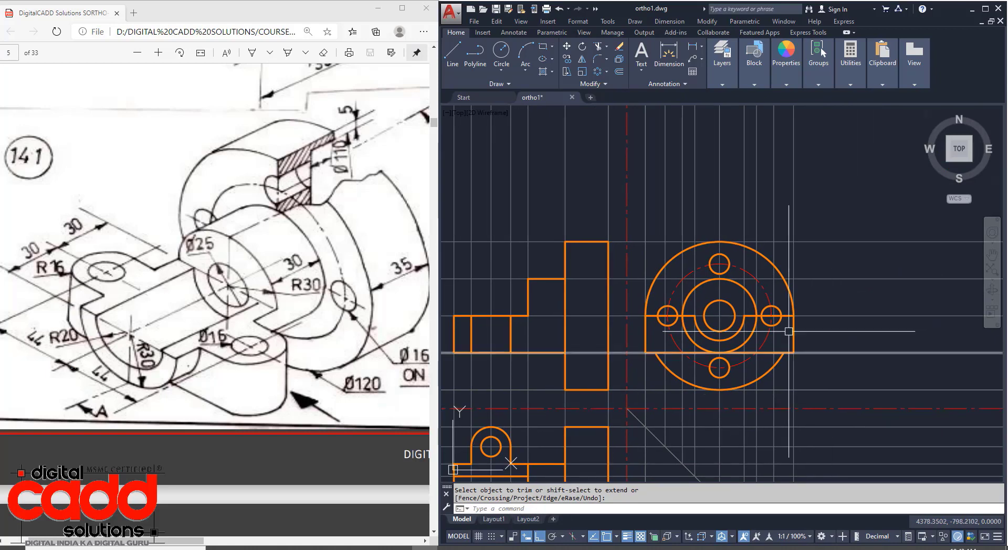
pyautogui.scroll(2, 785, 329)
pyautogui.moveTo(784, 329); pyautogui.dragTo(791, 339, button='middle')
pyautogui.write('tr')
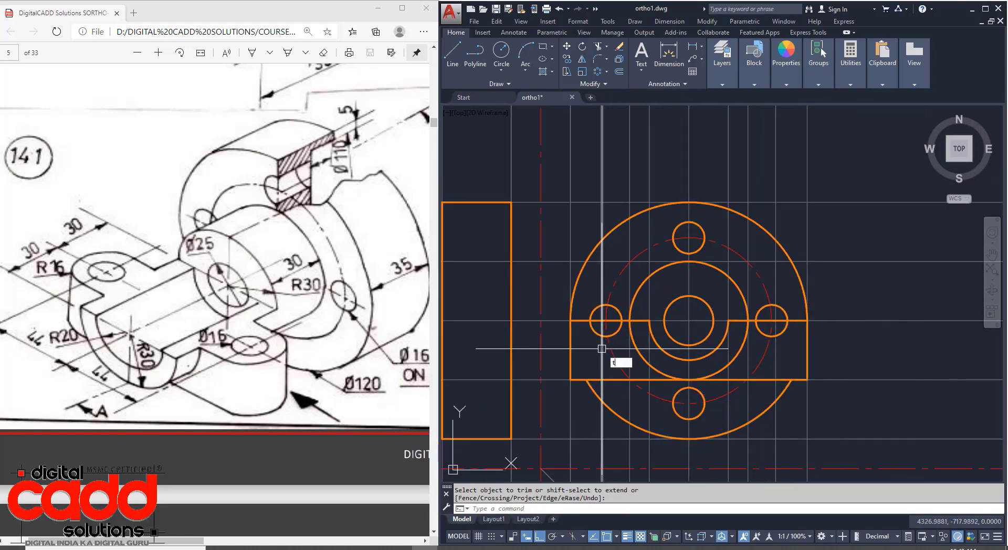
pyautogui.press('Return')
pyautogui.scroll(4, 600, 354)
pyautogui.click(581, 293)
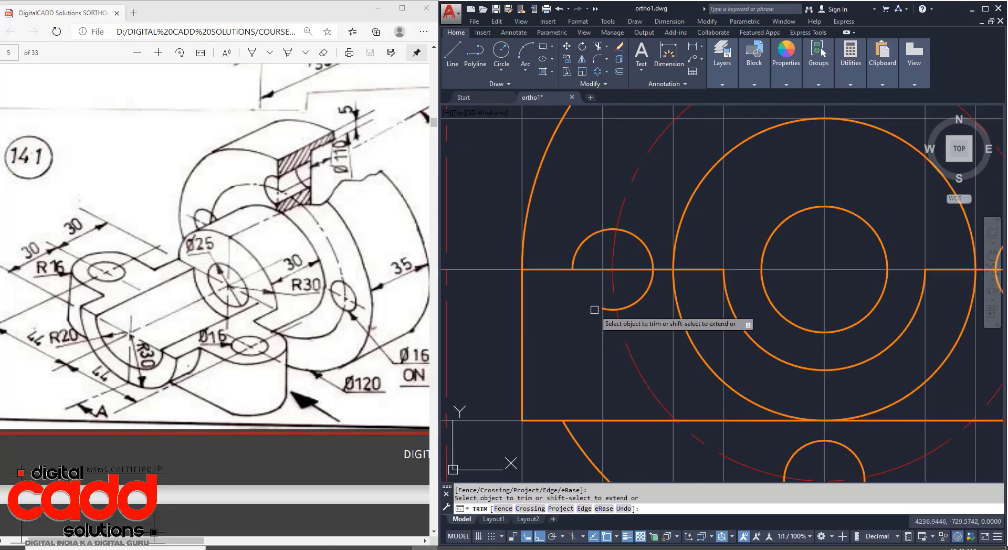
pyautogui.click(638, 304)
pyautogui.scroll(-5, 593, 367)
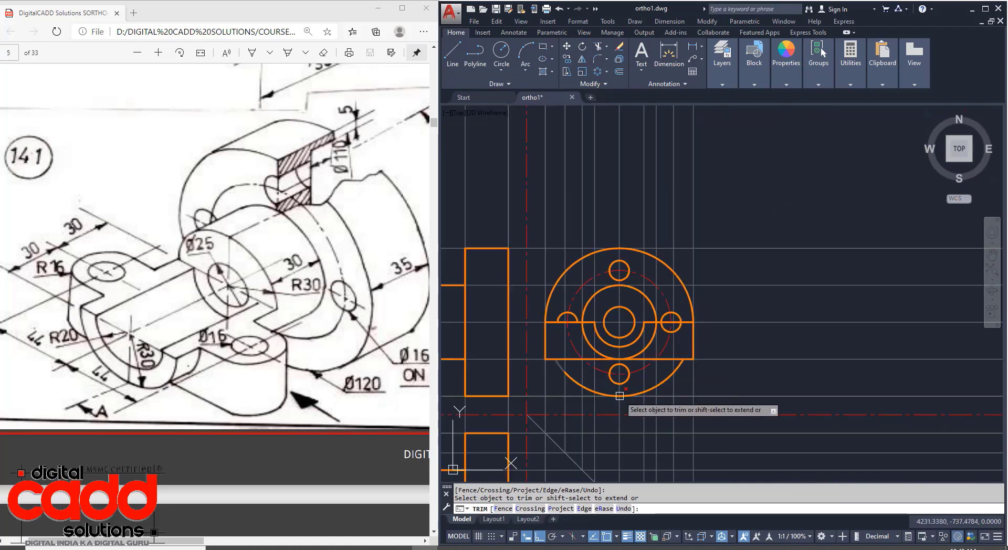
pyautogui.scroll(5, 680, 321)
pyautogui.click(599, 344)
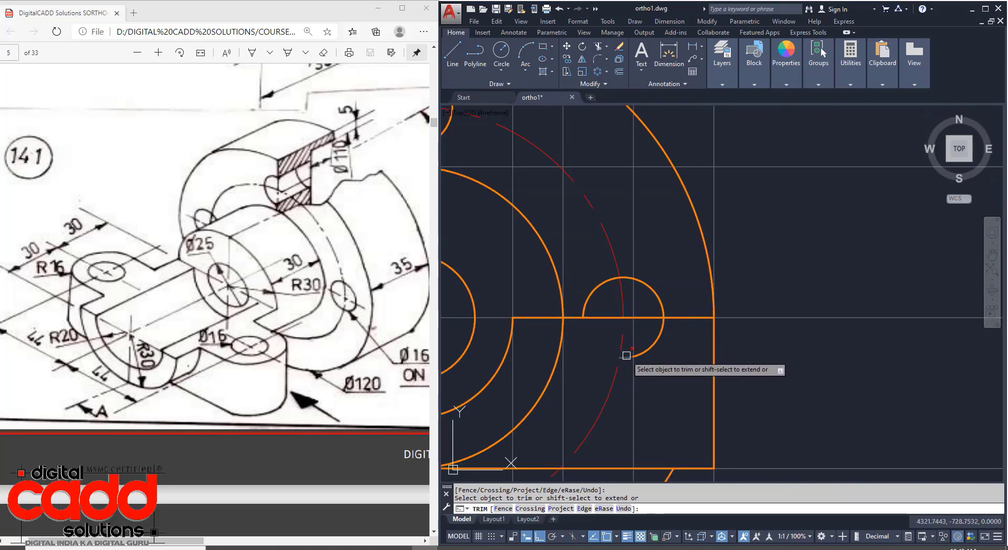
pyautogui.click(649, 349)
pyautogui.press('Return')
# Step: Turn off the 04.projection Lines layer to see the three views without construction lines
pyautogui.scroll(-5, 743, 342)
pyautogui.moveTo(749, 385)
pyautogui.mouseDown(button='middle')
pyautogui.moveTo(765, 311)
pyautogui.moveTo(842, 326)
pyautogui.moveTo(849, 261)
pyautogui.mouseUp(button='middle')
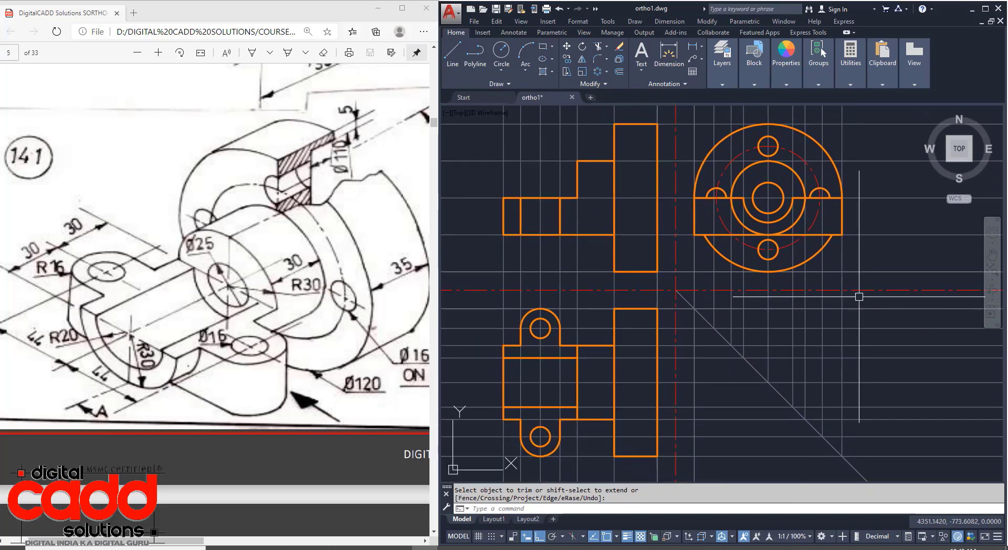
pyautogui.moveTo(861, 318); pyautogui.dragTo(848, 321, button='middle')
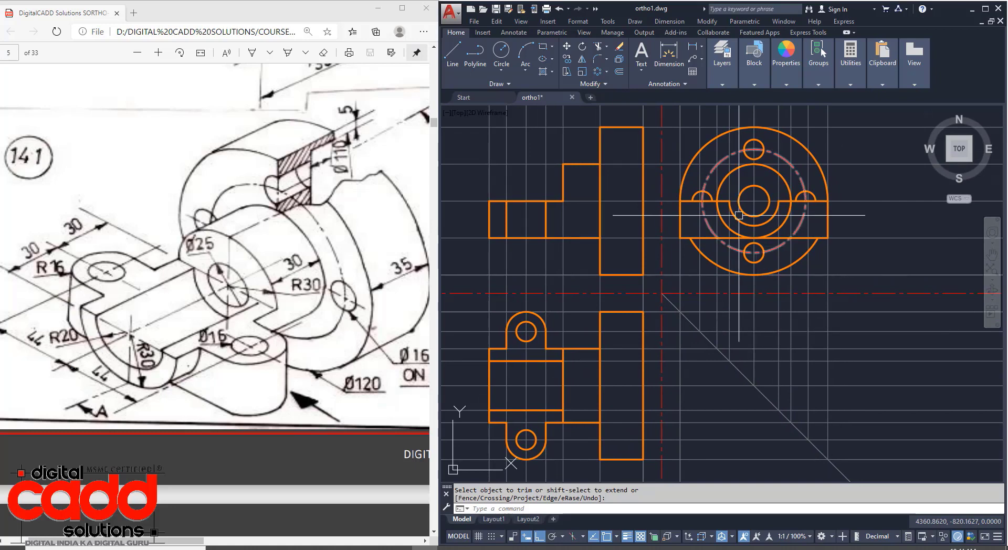
pyautogui.click(720, 83)
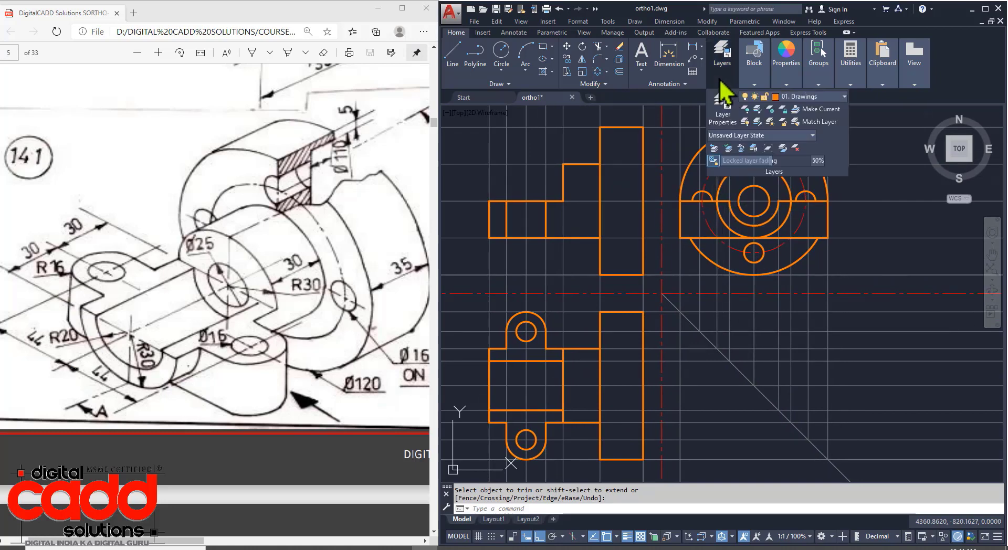
pyautogui.moveTo(785, 81)
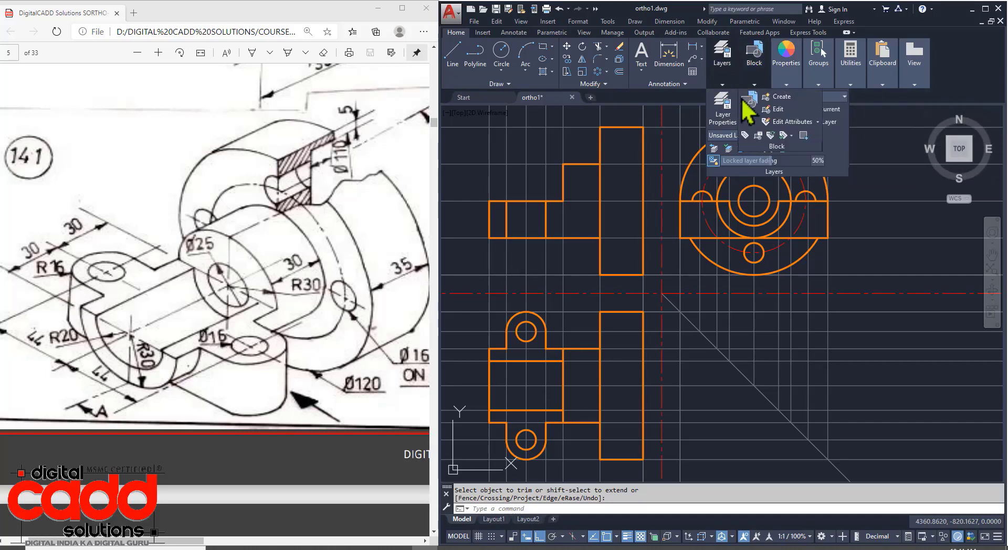
pyautogui.press('Escape')
pyautogui.press('Escape')
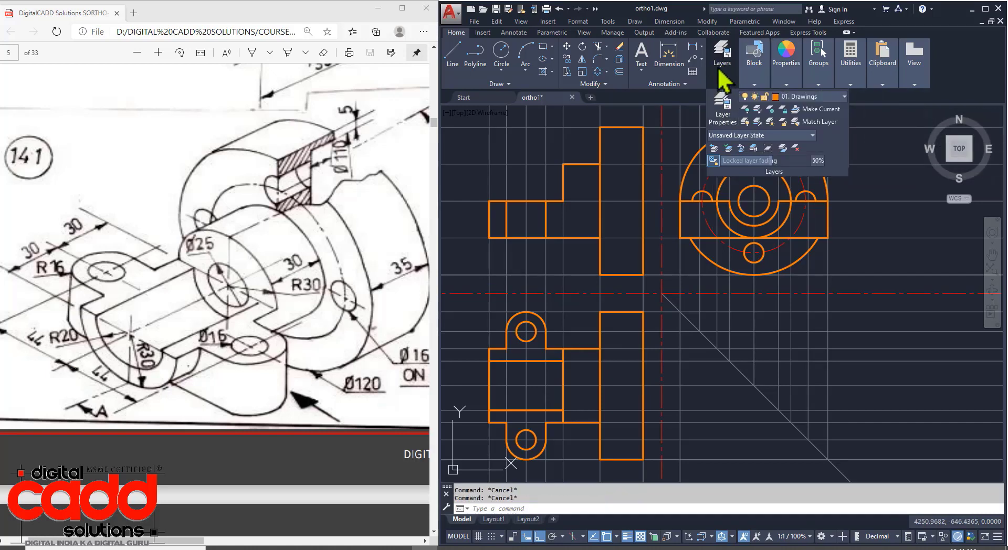
pyautogui.click(808, 97)
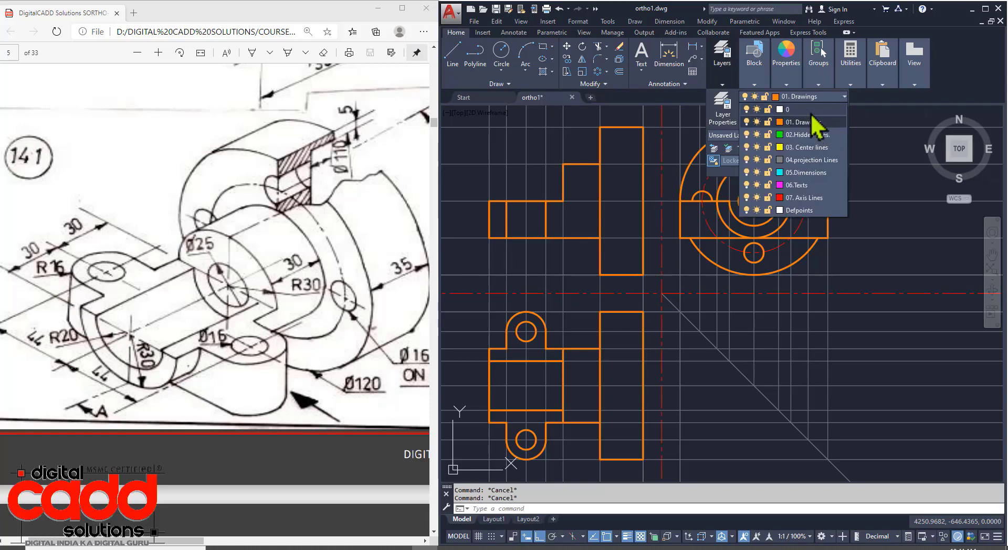
pyautogui.click(745, 159)
pyautogui.moveTo(758, 354)
pyautogui.mouseDown(button='middle')
pyautogui.moveTo(774, 354)
pyautogui.moveTo(757, 351)
pyautogui.mouseUp(button='middle')
pyautogui.moveTo(785, 381); pyautogui.dragTo(789, 383, button='middle')
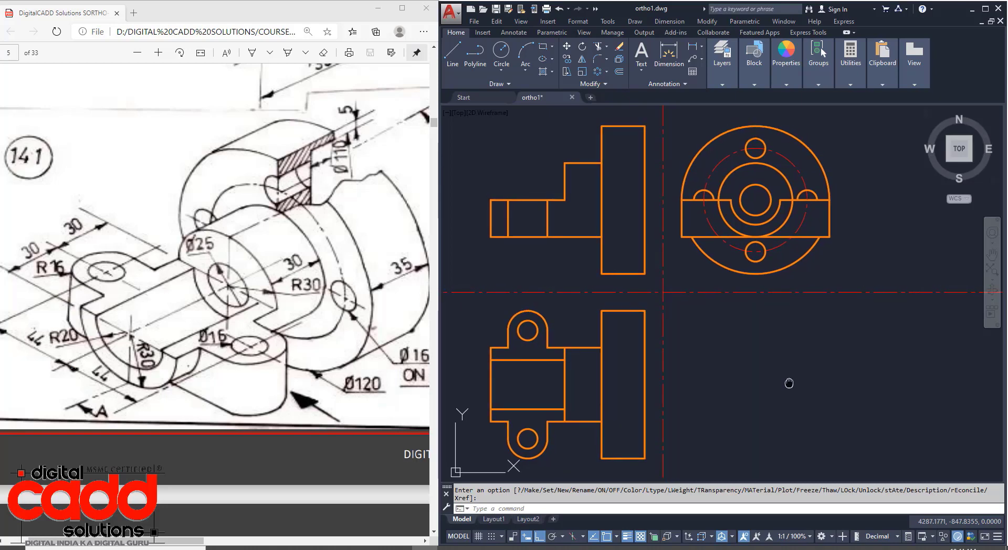
pyautogui.moveTo(692, 430); pyautogui.dragTo(685, 424, button='middle')
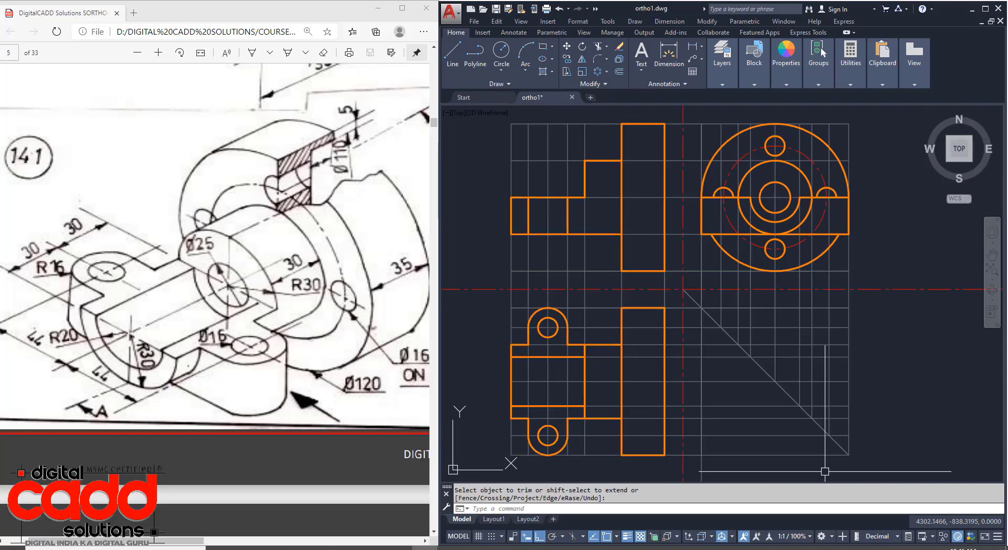
pyautogui.moveTo(622, 414); pyautogui.dragTo(639, 395, button='middle')
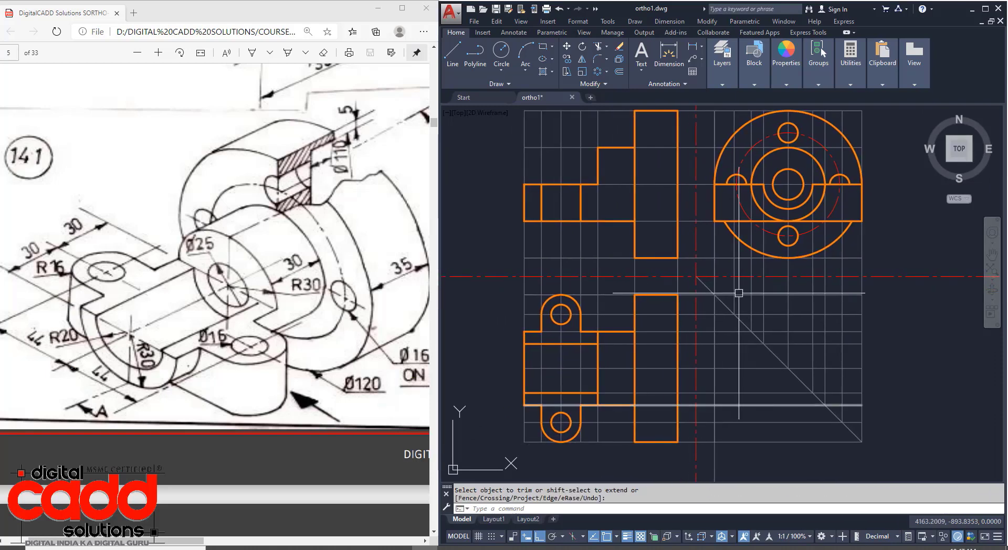
pyautogui.click(813, 324)
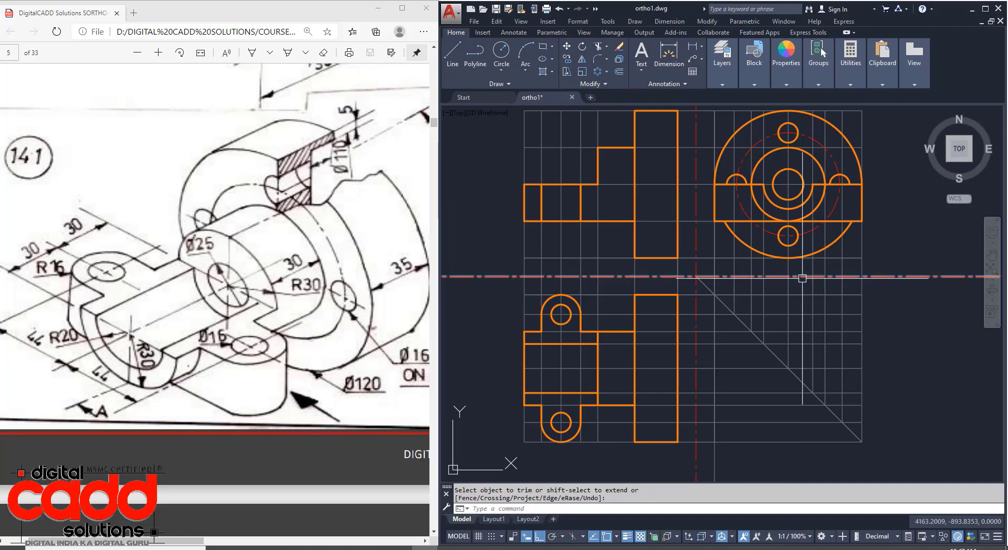
pyautogui.moveTo(770, 291); pyautogui.dragTo(775, 318, button='middle')
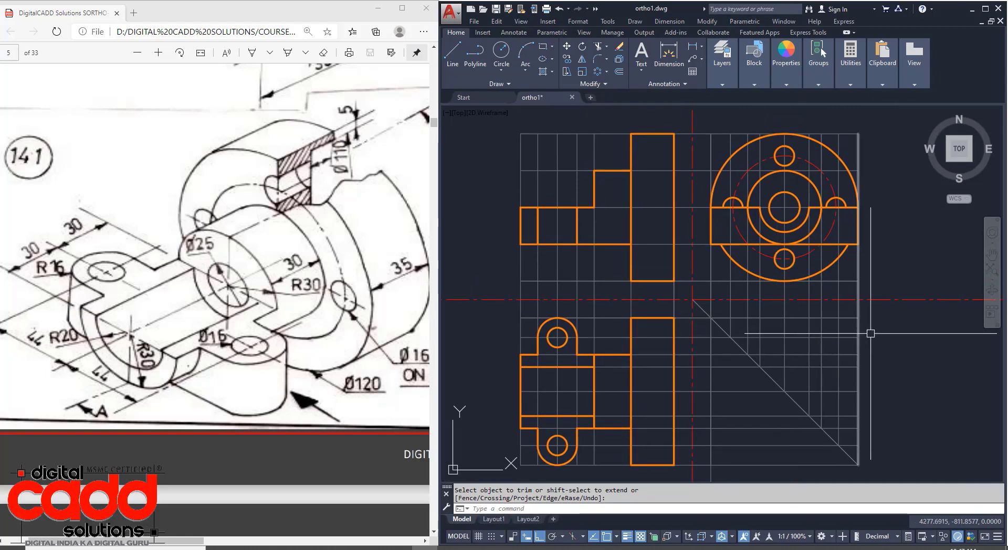
pyautogui.moveTo(742, 439); pyautogui.dragTo(738, 418, button='middle')
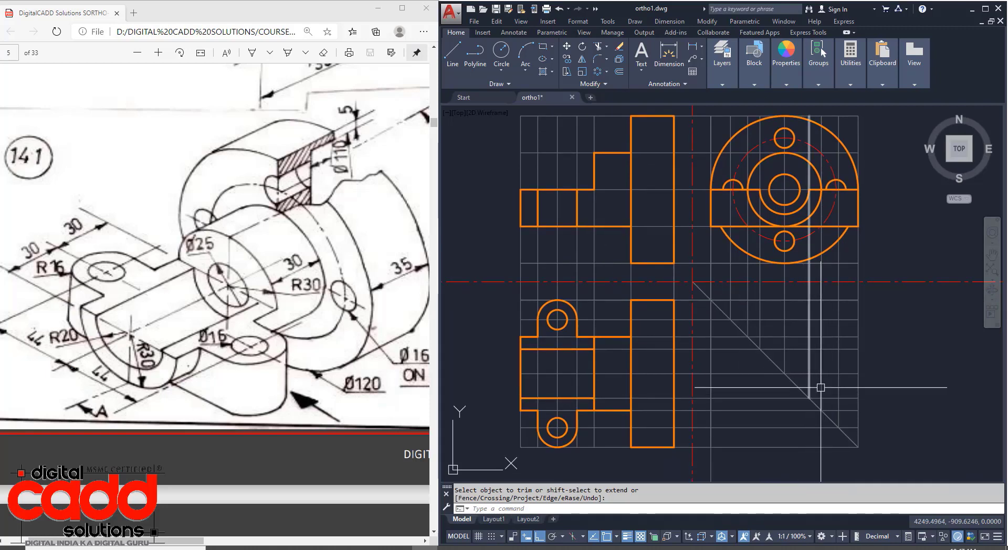
pyautogui.click(873, 290)
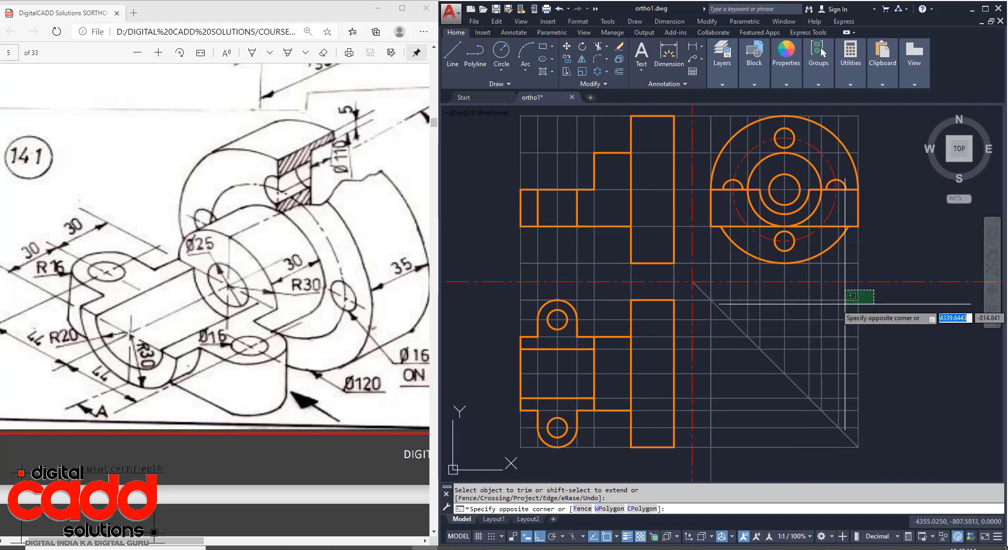
pyautogui.click(736, 294)
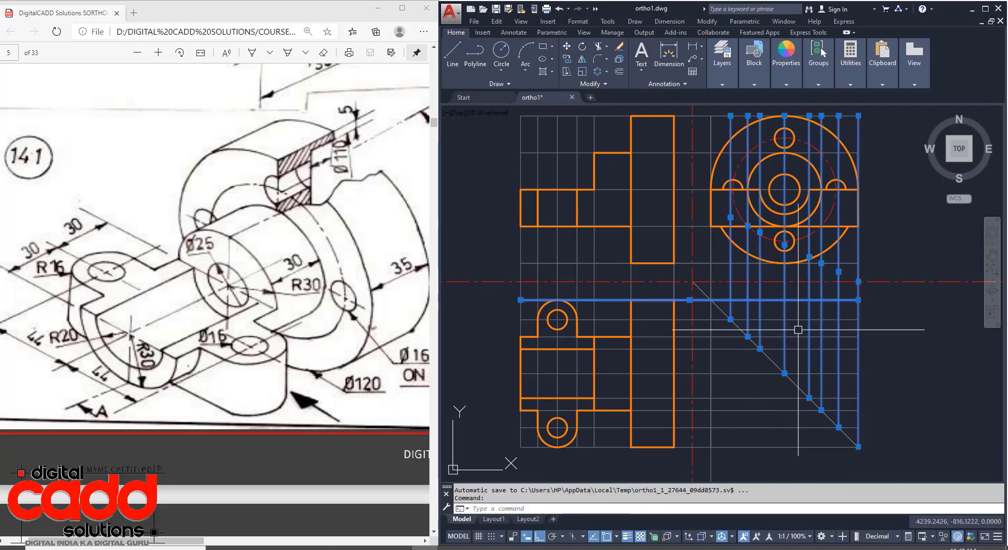
pyautogui.press('Escape')
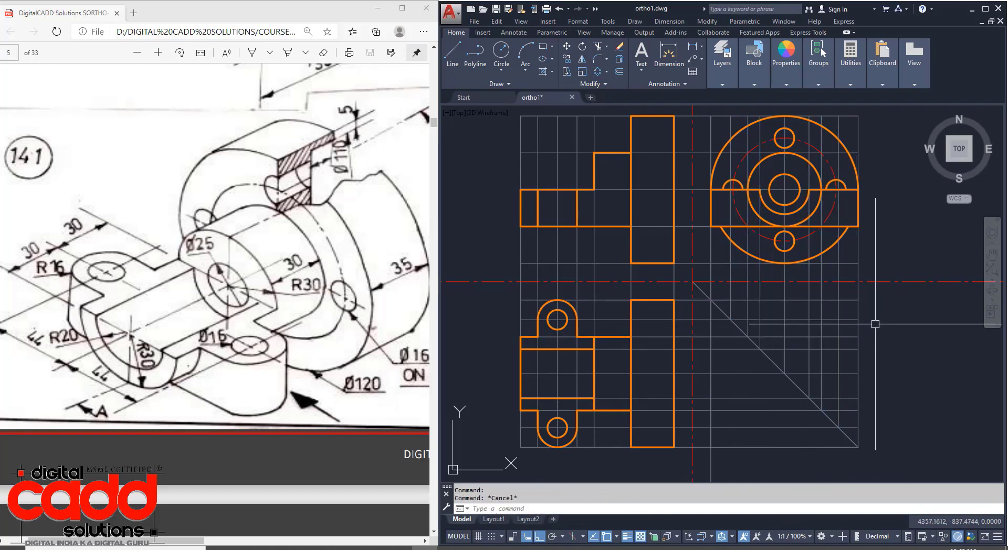
# Step: Erase the right-hand vertical projection lines from the side view and the horizontal ones running from the top view to the 45-degree line
pyautogui.click(876, 325)
pyautogui.click(808, 382)
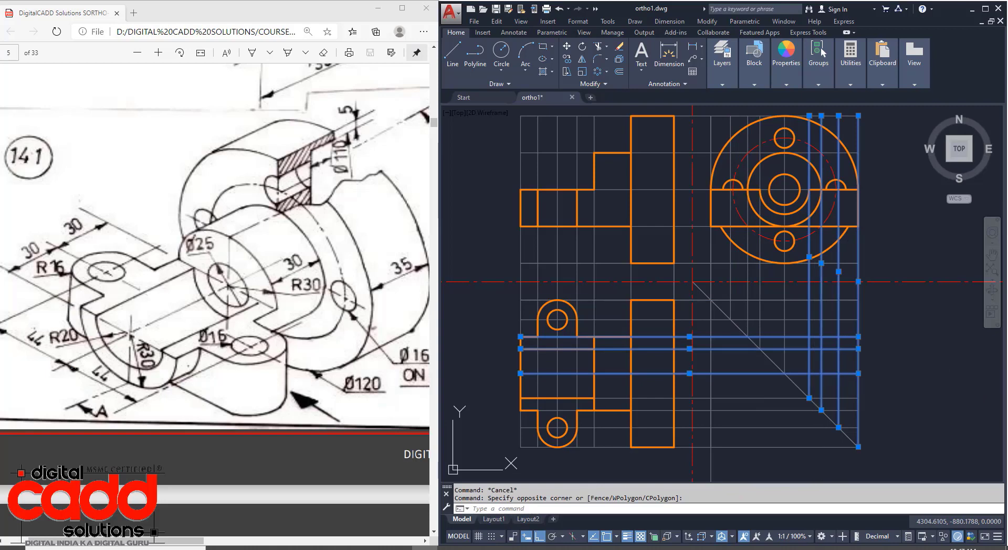
pyautogui.press('Delete')
pyautogui.click(767, 468)
pyautogui.click(731, 389)
pyautogui.press('Delete')
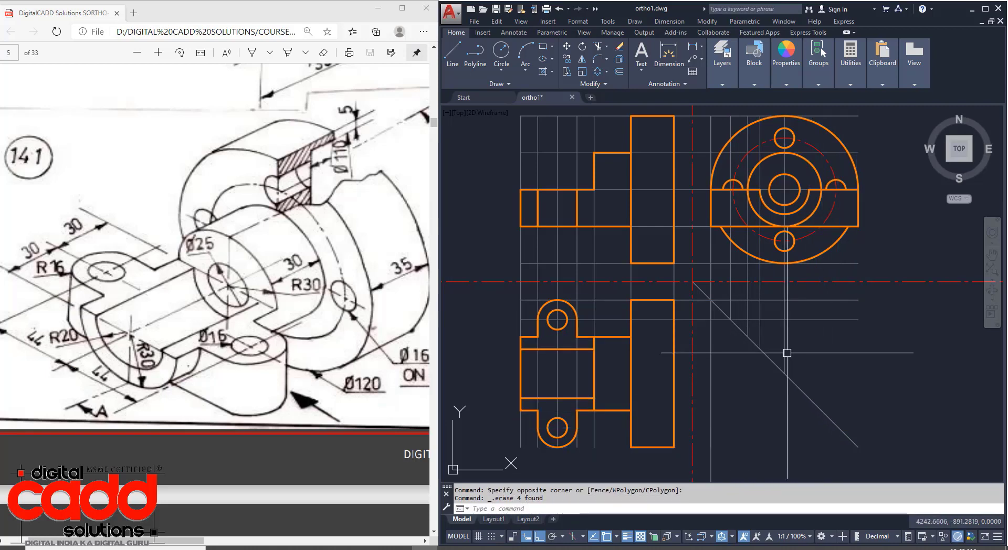
# Step: Erase the centre and inner left vertical projection lines between the side view and the 45-degree line
pyautogui.click(784, 346)
pyautogui.press('Delete')
pyautogui.click(763, 321)
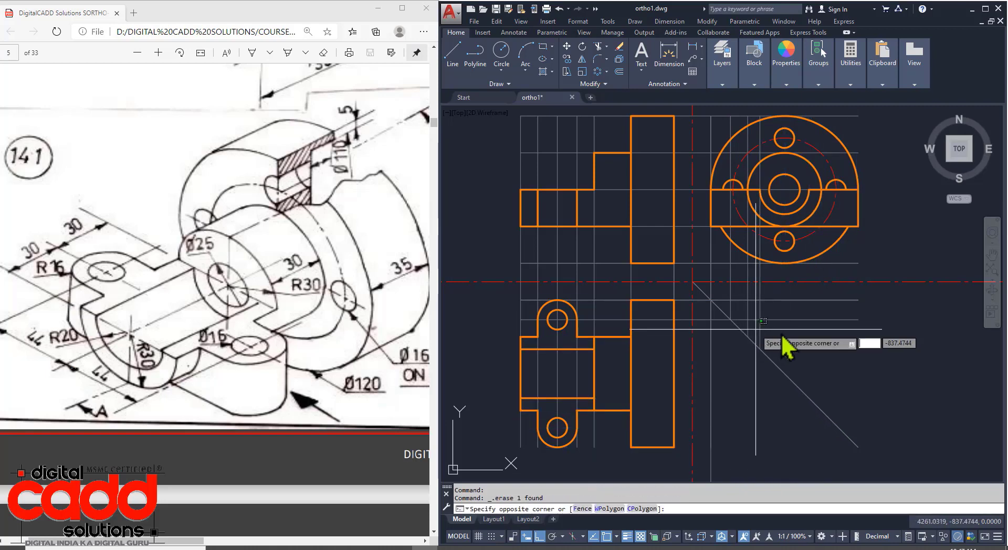
pyautogui.scroll(4, 756, 330)
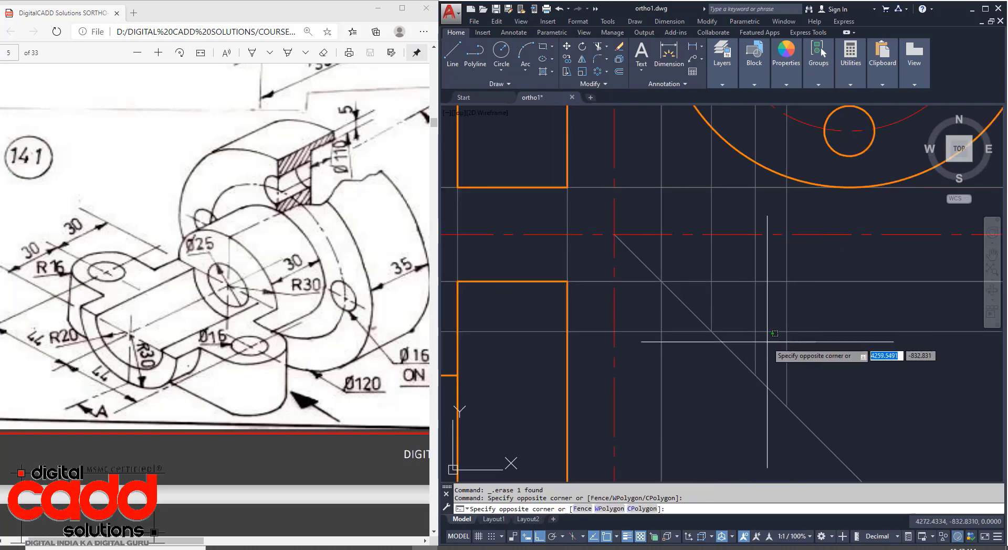
pyautogui.click(749, 341)
pyautogui.press('Delete')
pyautogui.scroll(-4, 703, 349)
pyautogui.click(780, 358)
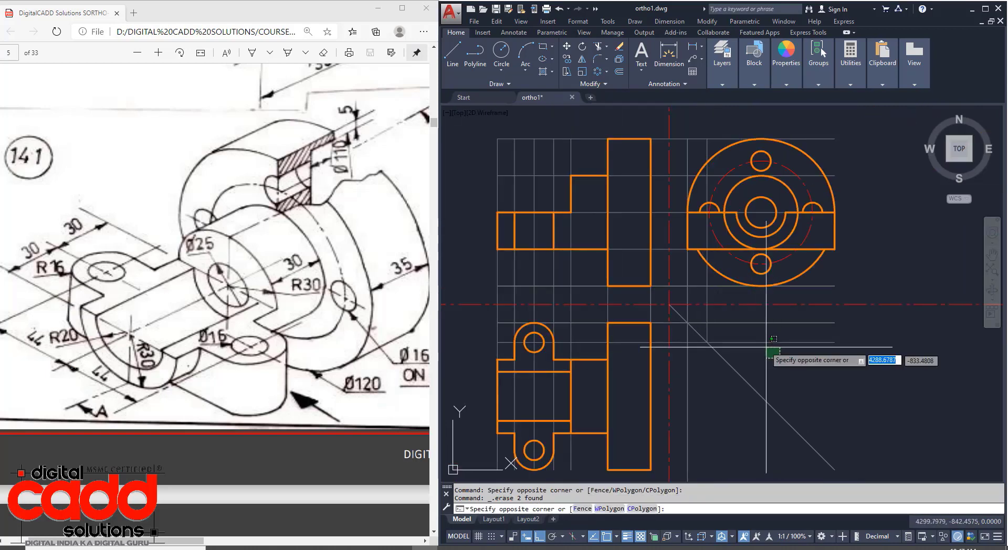
pyautogui.click(758, 336)
pyautogui.press('Delete')
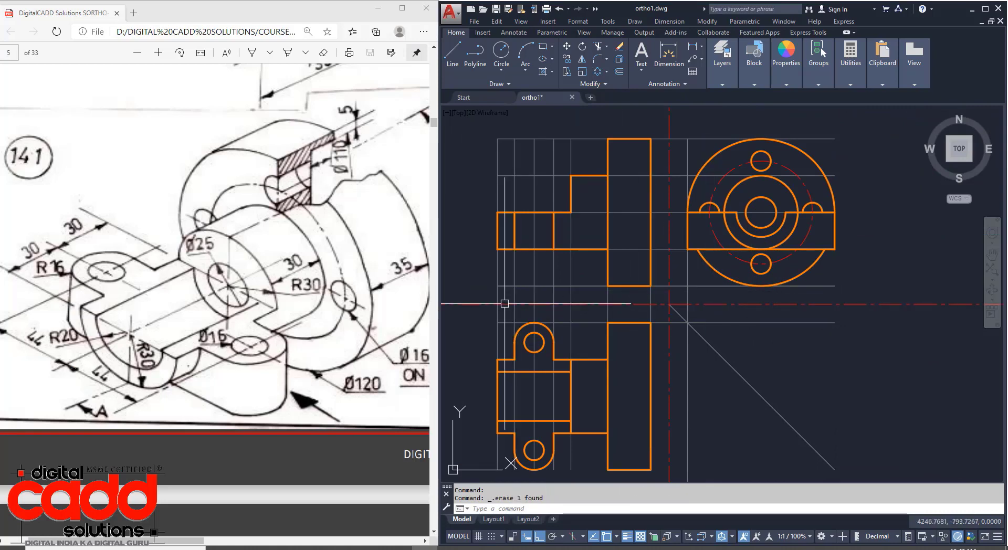
# Step: Erase the vertical projection lines through the front and top views' left portions and the horizontal ones crossing the front and side views
pyautogui.click(593, 263)
pyautogui.click(486, 265)
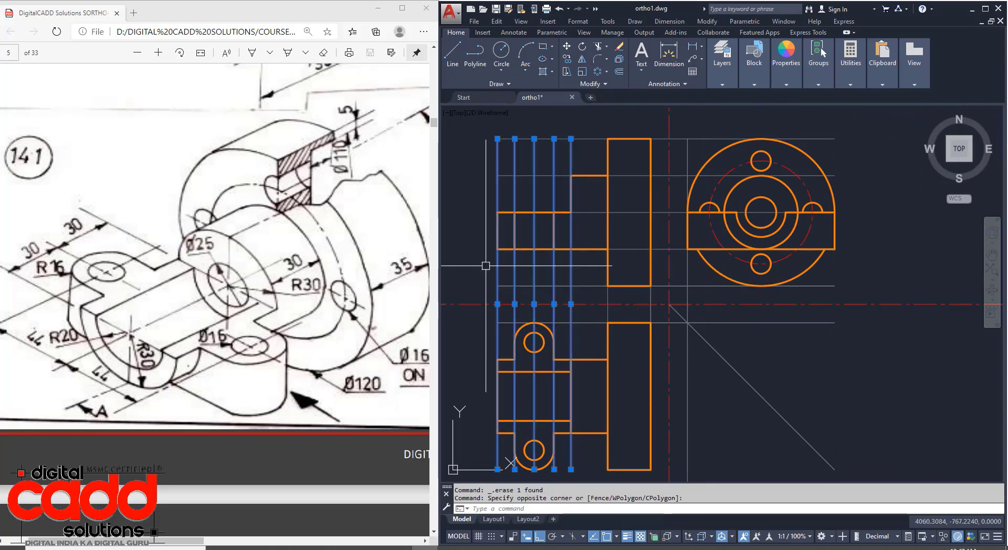
pyautogui.press('Delete')
pyautogui.click(530, 120)
pyautogui.click(513, 195)
pyautogui.press('Delete')
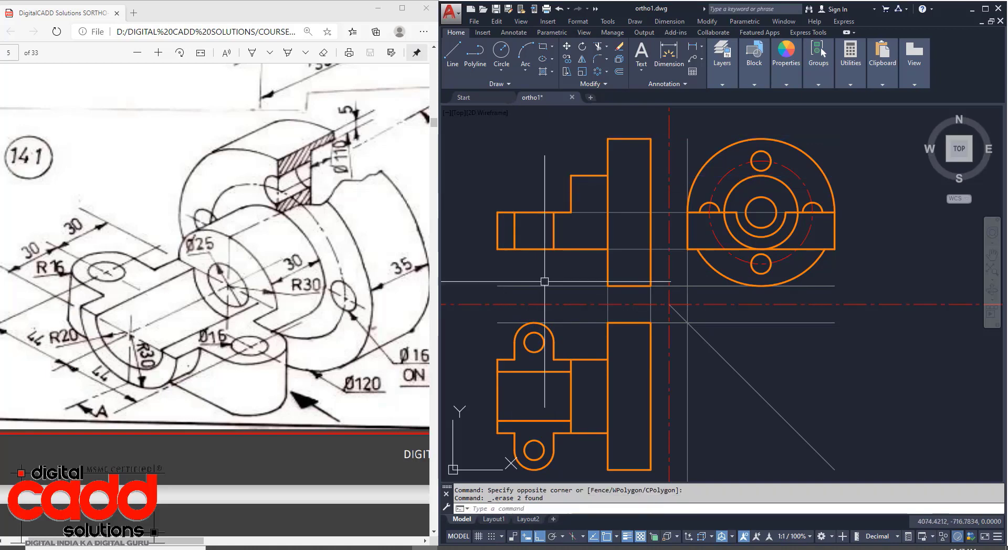
pyautogui.click(625, 212)
pyautogui.press('Delete')
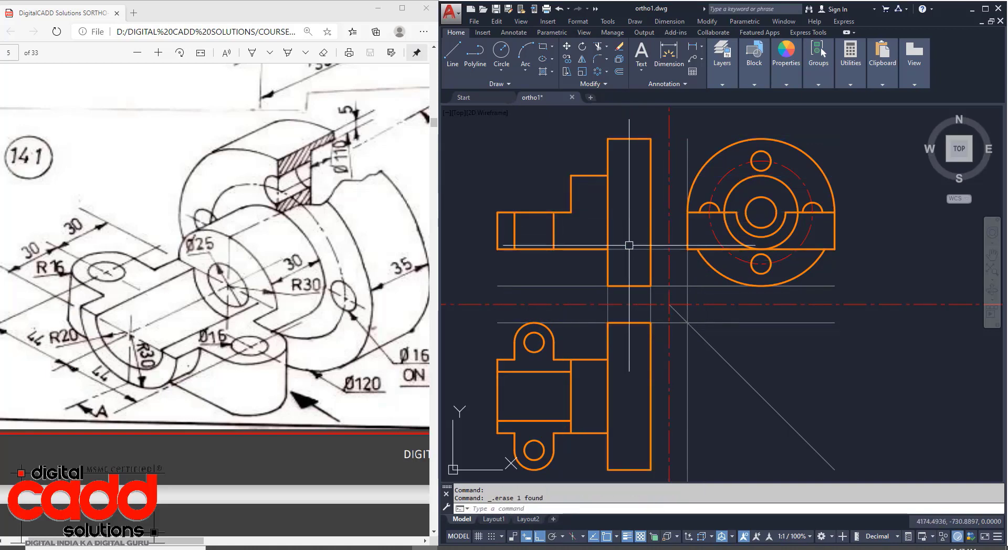
# Step: Erase the vertical projection line at the side view's left edge and the remaining lines around the flanges of the front and top views
pyautogui.moveTo(757, 425)
pyautogui.mouseDown(button='middle')
pyautogui.moveTo(786, 419)
pyautogui.moveTo(791, 400)
pyautogui.moveTo(803, 413)
pyautogui.mouseUp(button='middle')
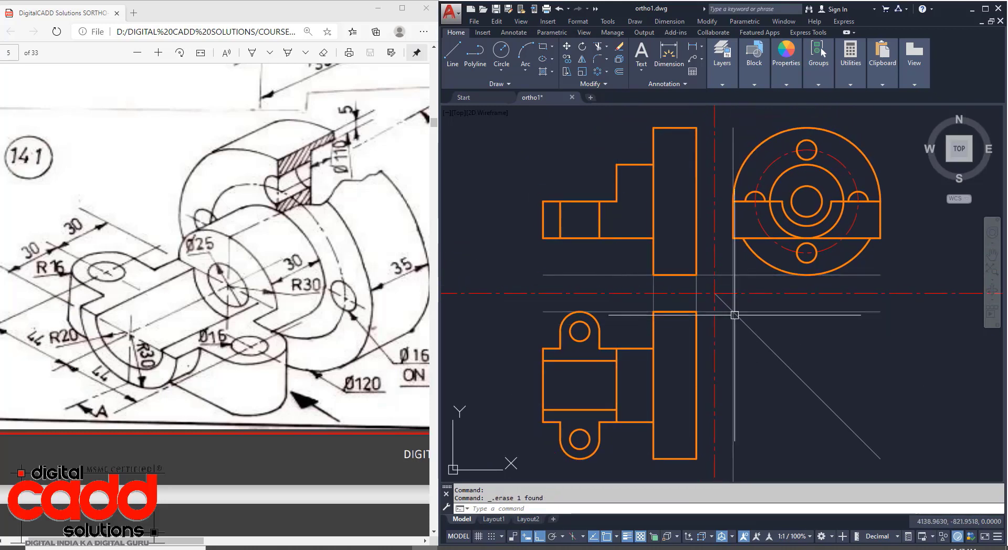
pyautogui.click(734, 315)
pyautogui.press('Delete')
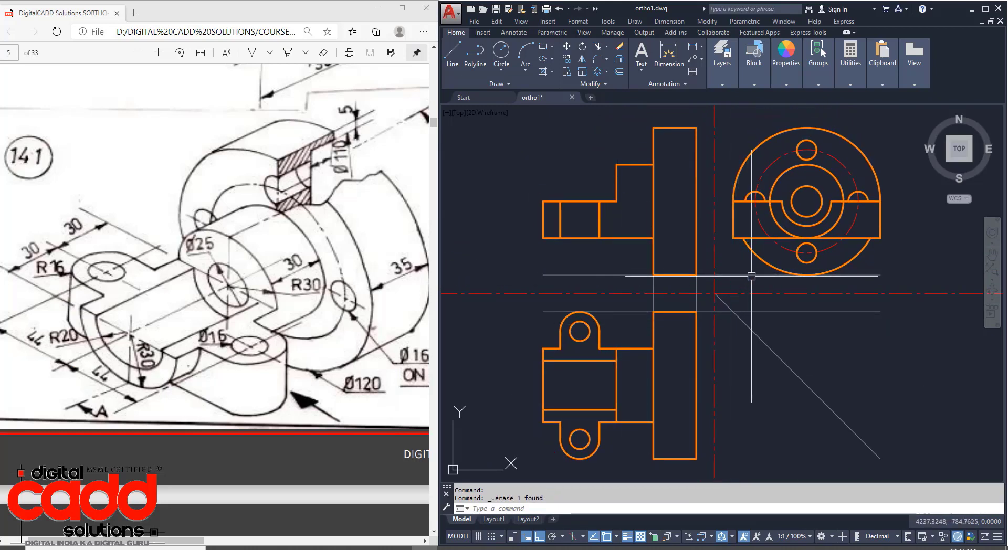
pyautogui.scroll(5, 694, 285)
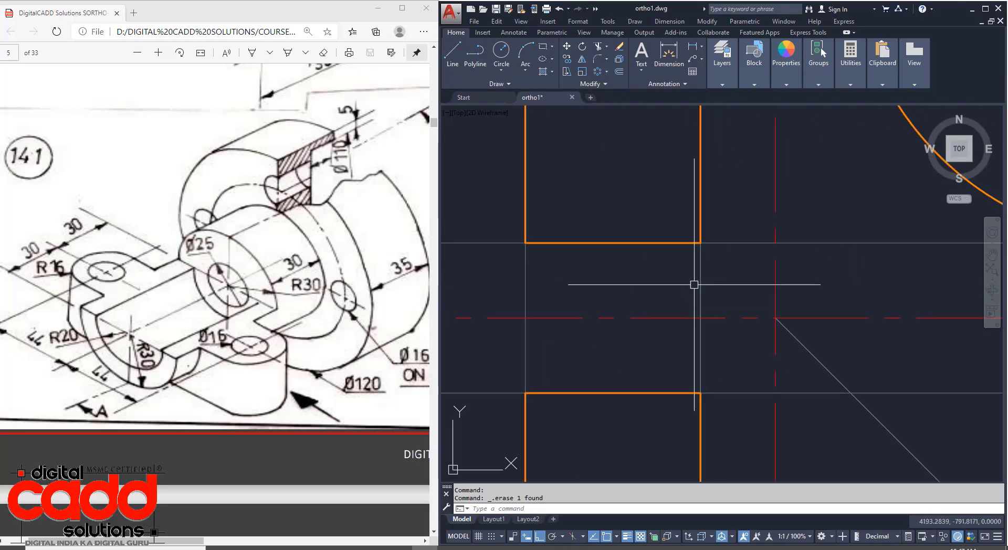
pyautogui.click(725, 241)
pyautogui.click(719, 270)
pyautogui.click(499, 293)
pyautogui.press('Delete')
pyautogui.click(504, 376)
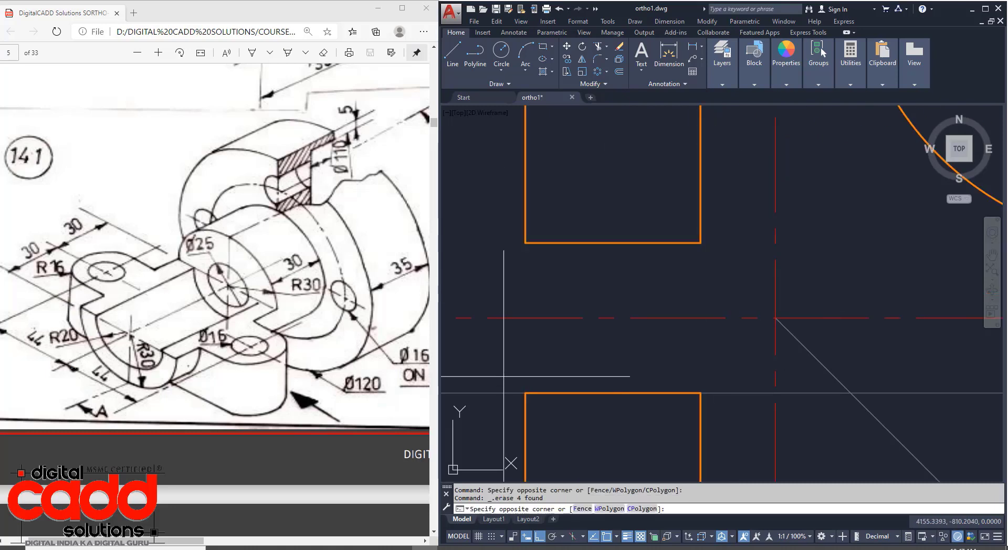
pyautogui.click(500, 407)
pyautogui.press('Delete')
pyautogui.scroll(-5, 586, 368)
pyautogui.moveTo(727, 425)
pyautogui.mouseDown(button='middle')
pyautogui.moveTo(749, 387)
pyautogui.moveTo(796, 362)
pyautogui.moveTo(769, 345)
pyautogui.mouseUp(button='middle')
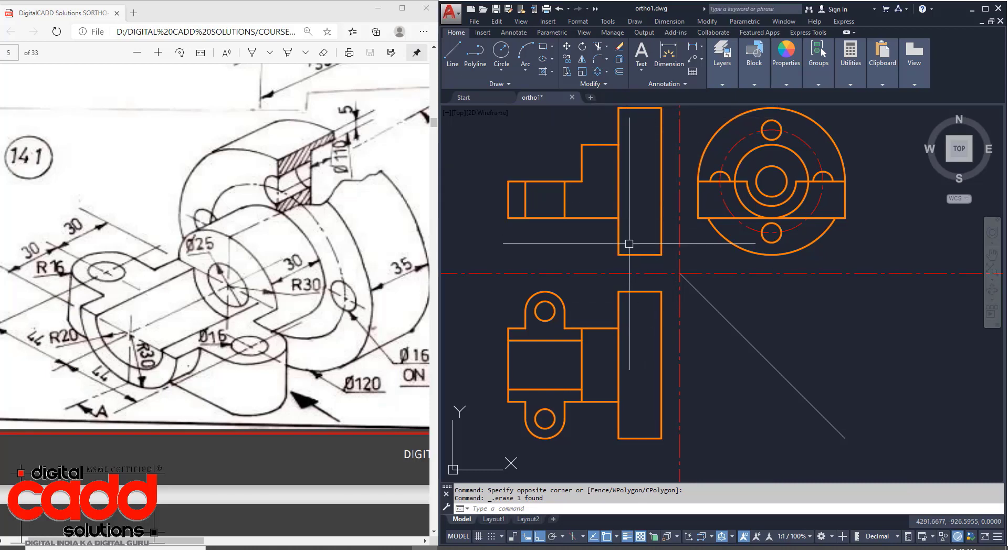
pyautogui.moveTo(658, 317); pyautogui.dragTo(650, 352, button='middle')
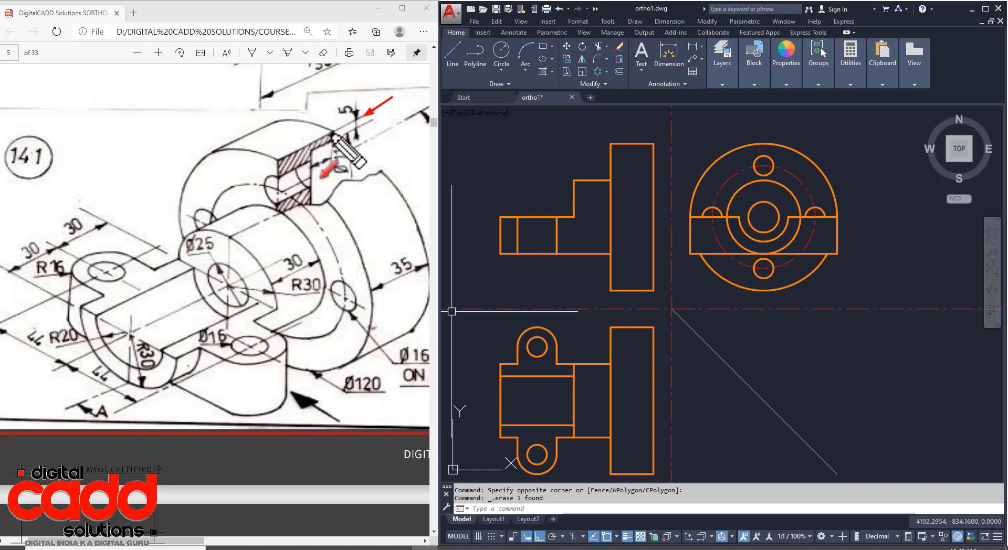
pyautogui.press('Escape')
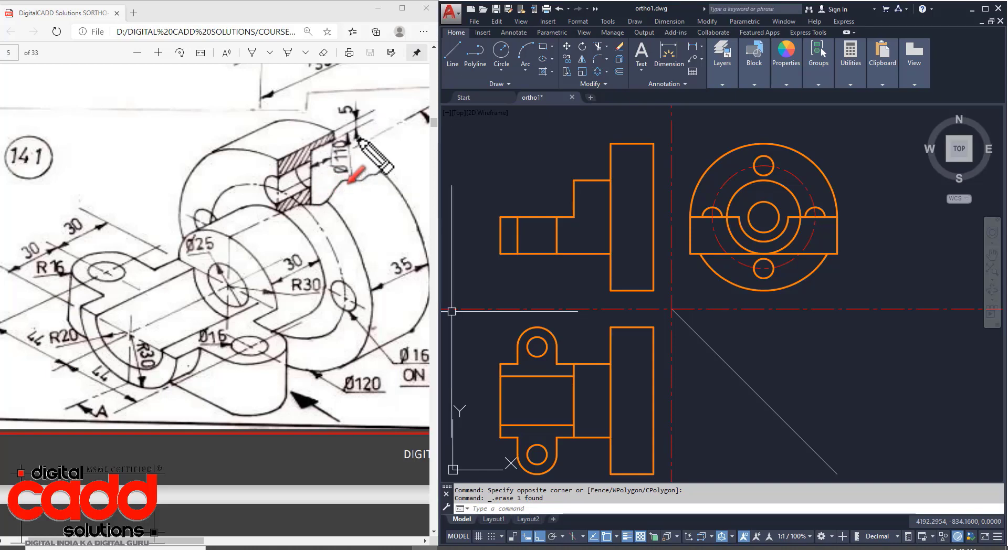
pyautogui.press('f')
pyautogui.moveTo(354, 126); pyautogui.dragTo(335, 157)
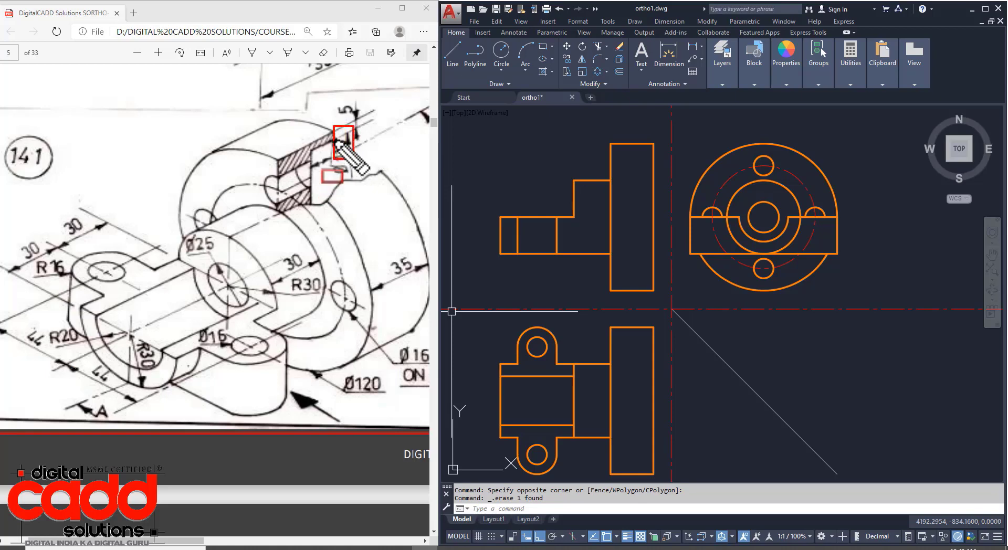
pyautogui.hotkey('ctrl', 'z')
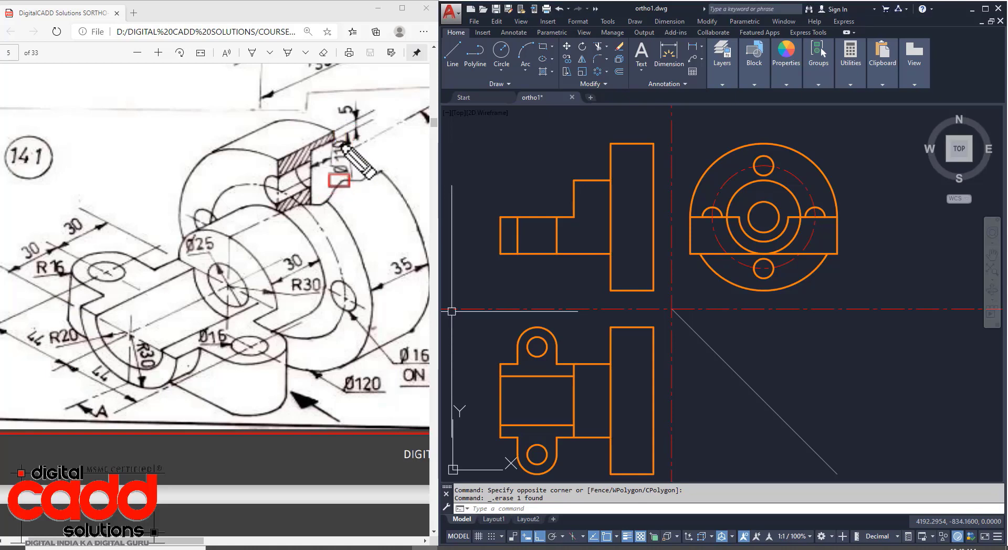
pyautogui.press('a')
pyautogui.moveTo(340, 138); pyautogui.dragTo(322, 153)
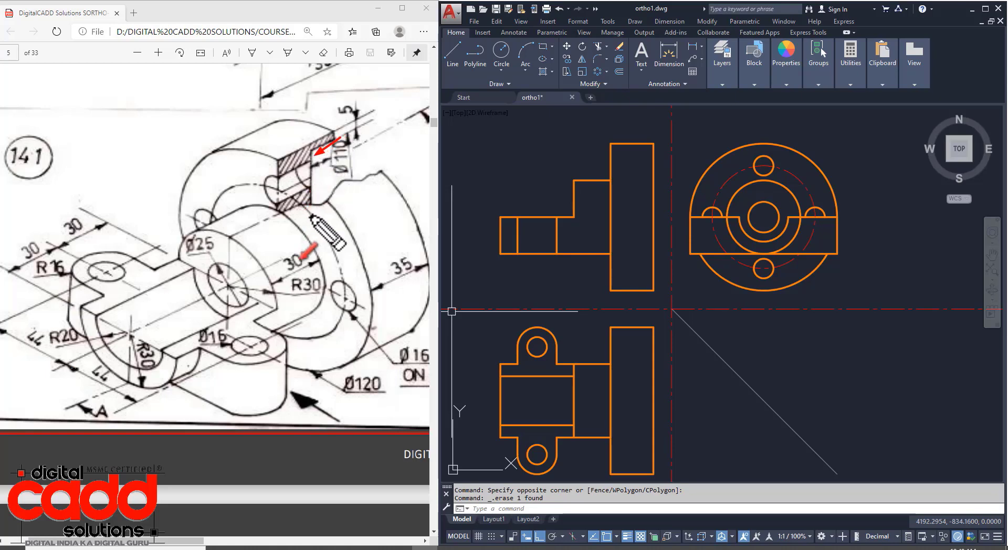
pyautogui.moveTo(418, 229); pyautogui.dragTo(370, 255)
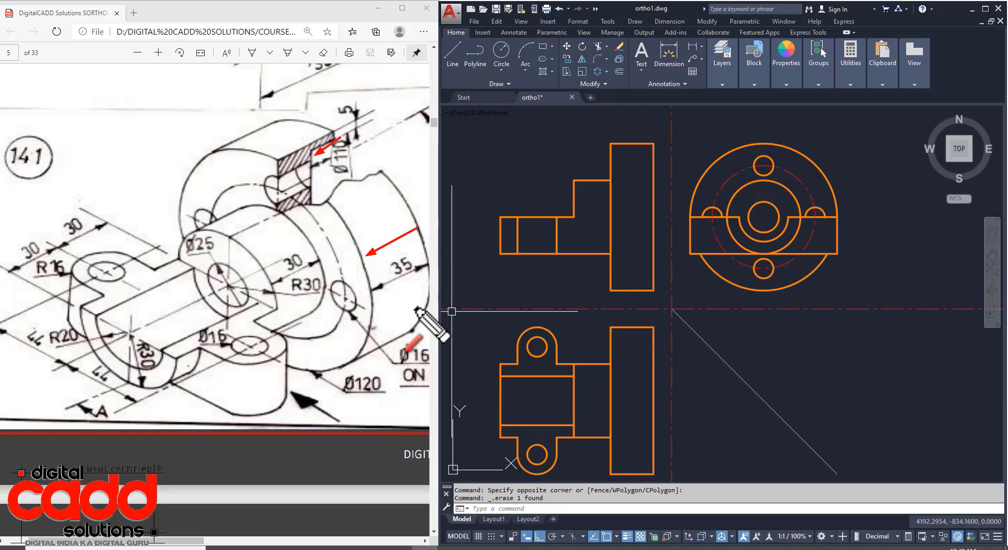
pyautogui.moveTo(415, 310); pyautogui.dragTo(411, 285)
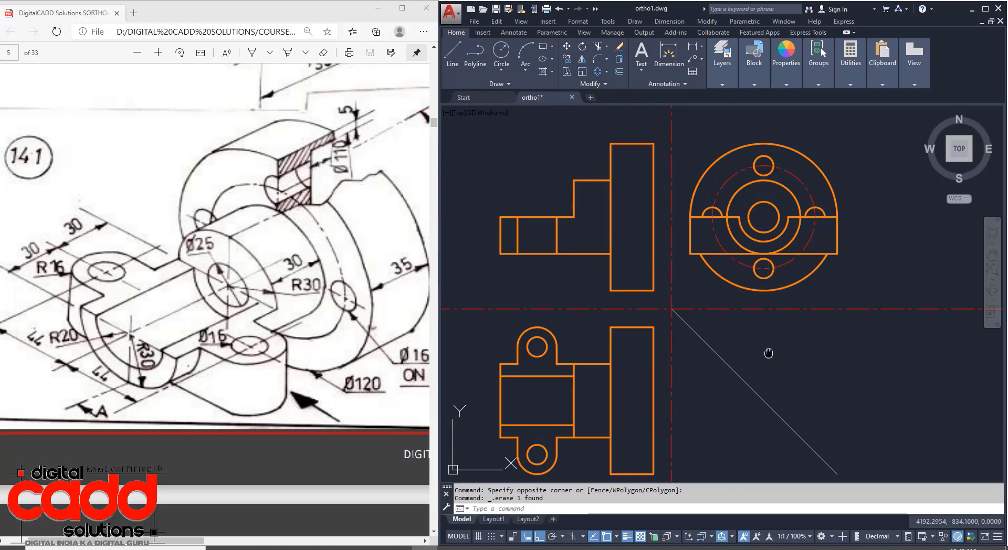
# Step: Make 02.Hidden lines the current layer and draw a 110 mm diameter circle concentric with the flange in the side view
pyautogui.moveTo(767, 353); pyautogui.dragTo(759, 360, button='middle')
pyautogui.click(722, 84)
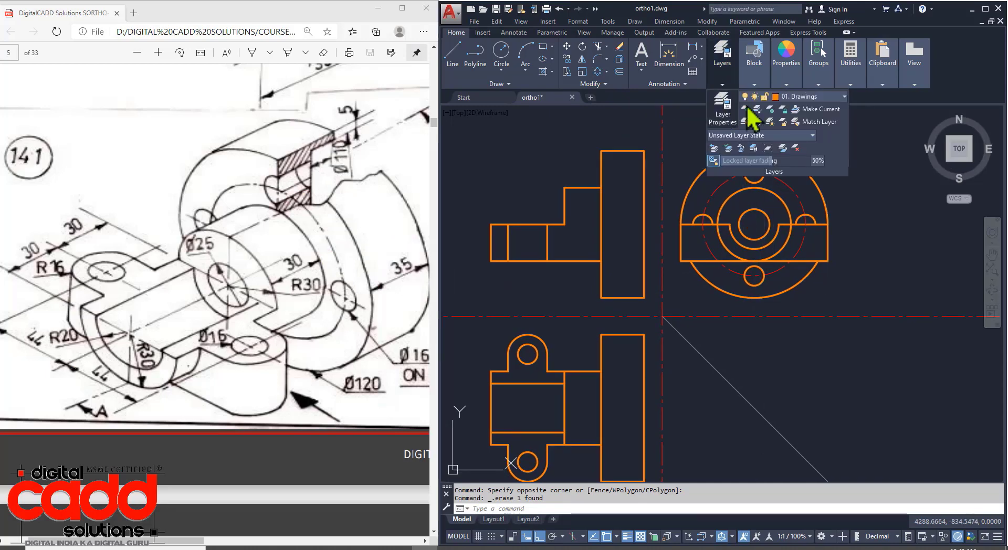
pyautogui.click(792, 97)
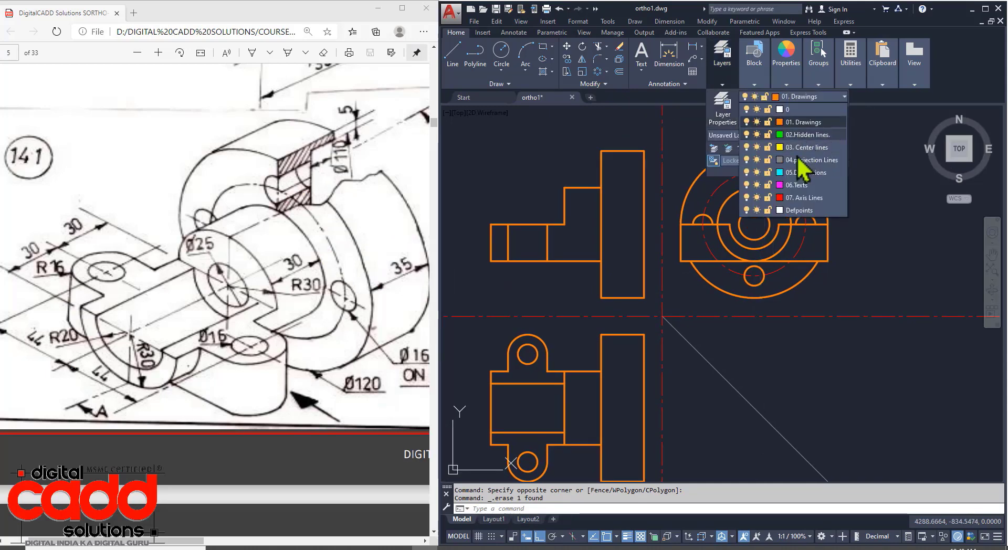
pyautogui.click(806, 150)
pyautogui.write('c')
pyautogui.press('Return')
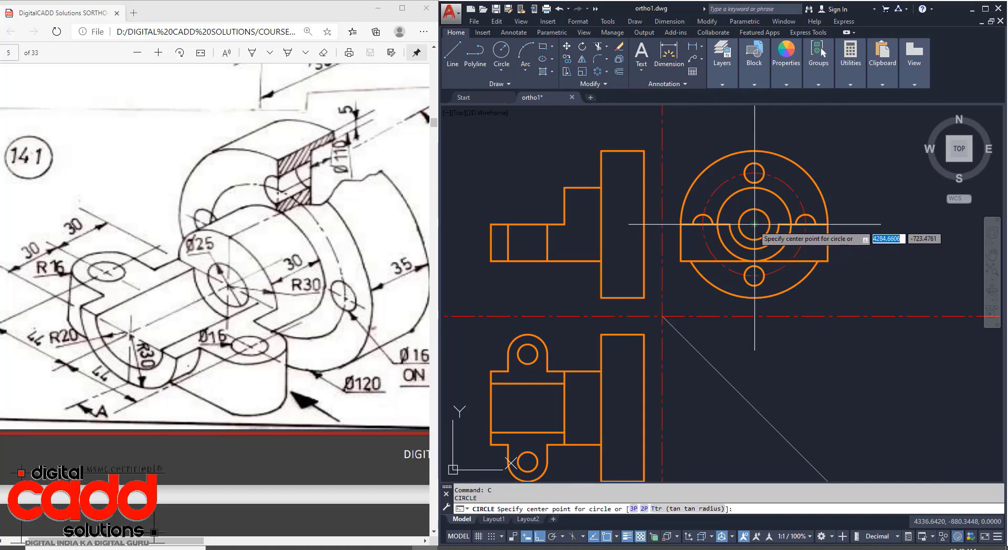
pyautogui.click(754, 225)
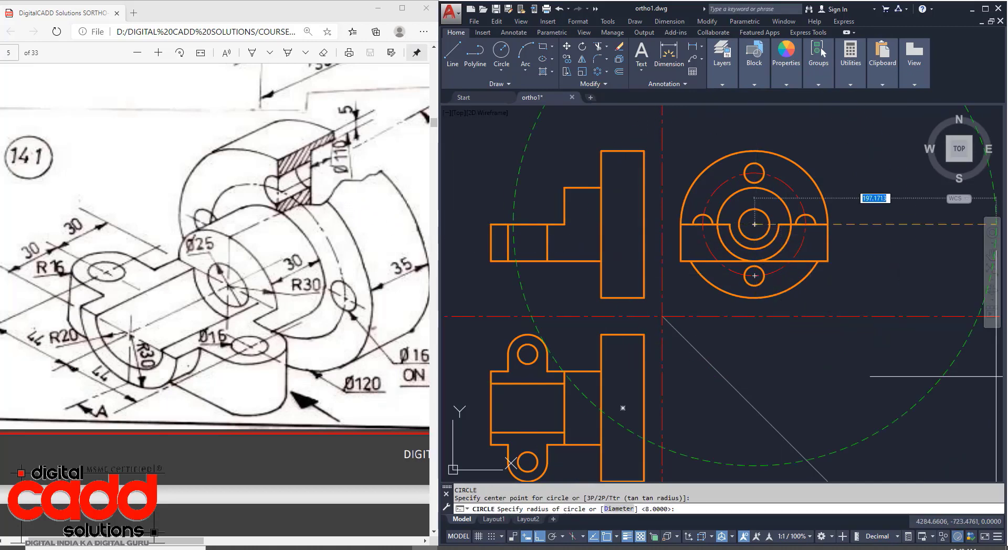
pyautogui.write('110')
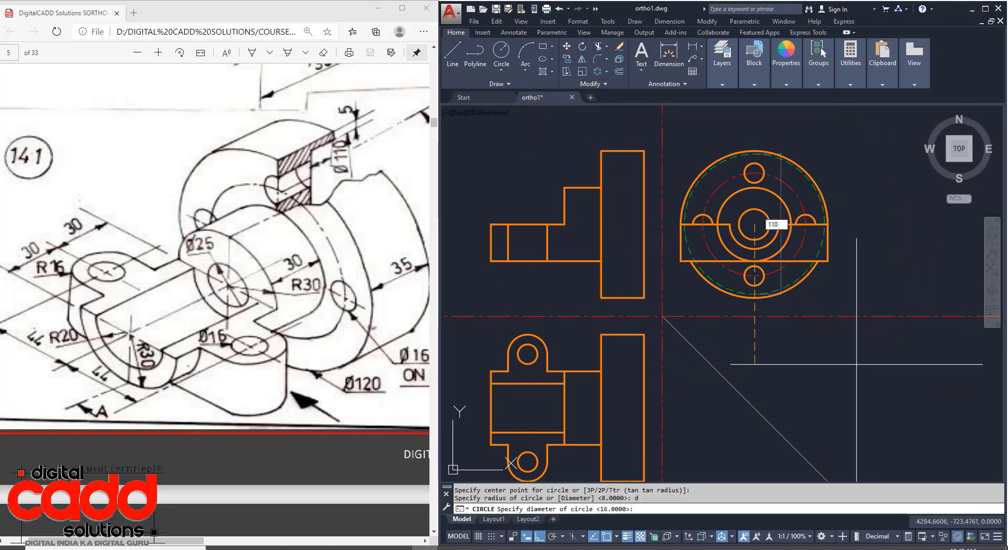
pyautogui.press('Return')
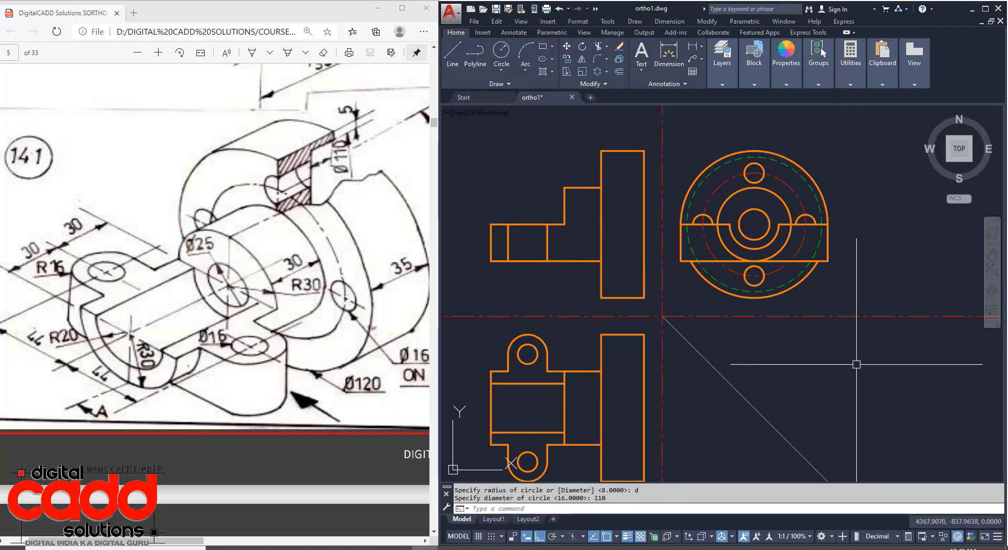
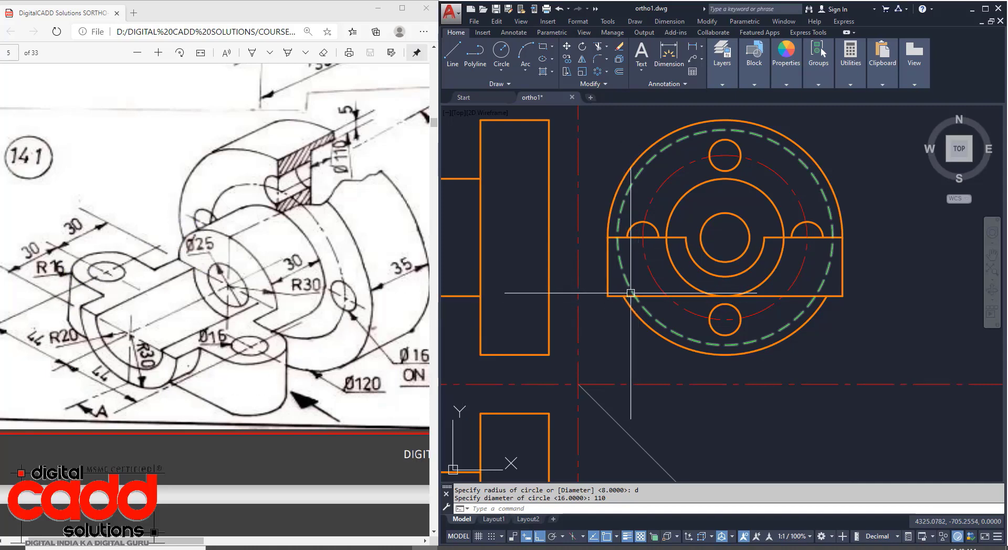
# Step: Draw a Center, Start, End arc for the hidden flange outline behind the left lug, ending at the lug's bottom edge
pyautogui.click(526, 73)
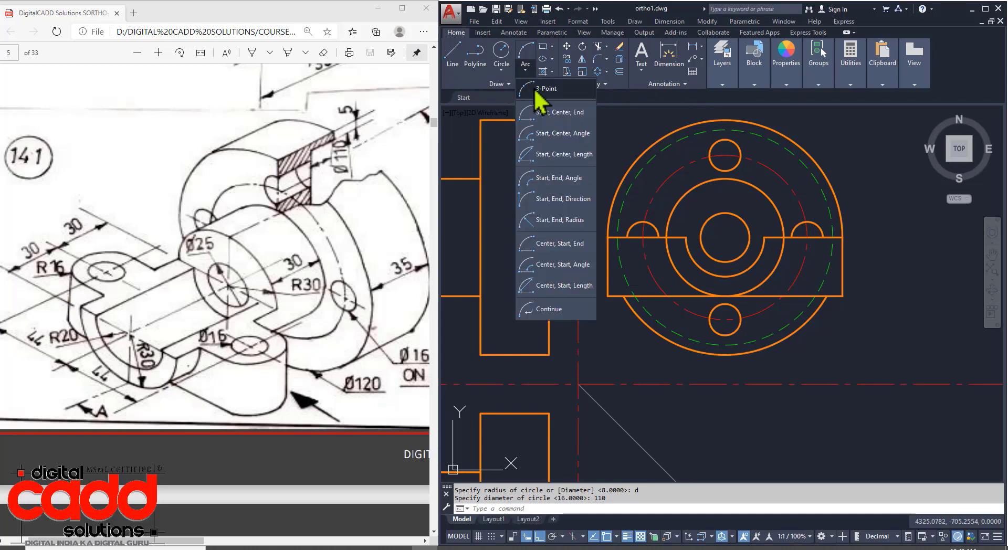
pyautogui.click(562, 244)
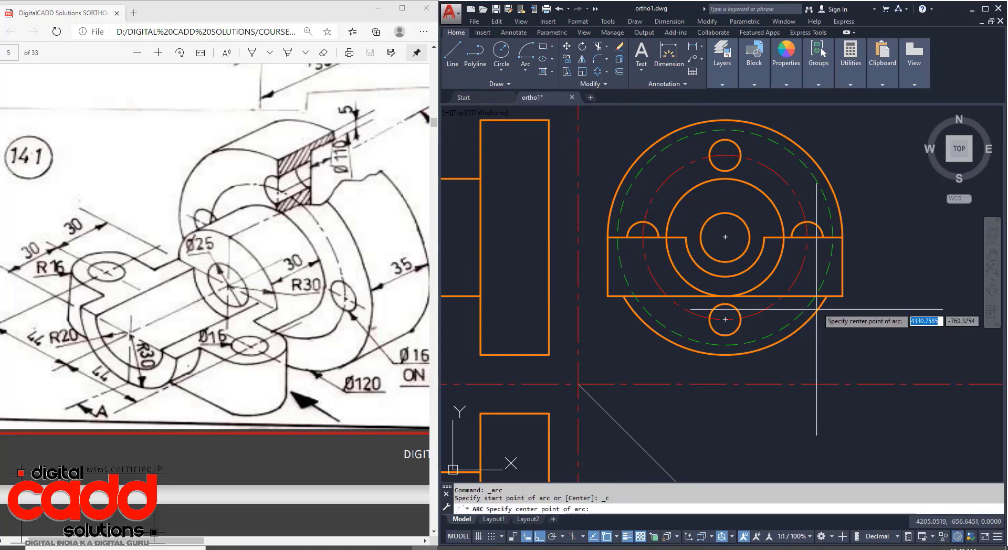
pyautogui.click(725, 237)
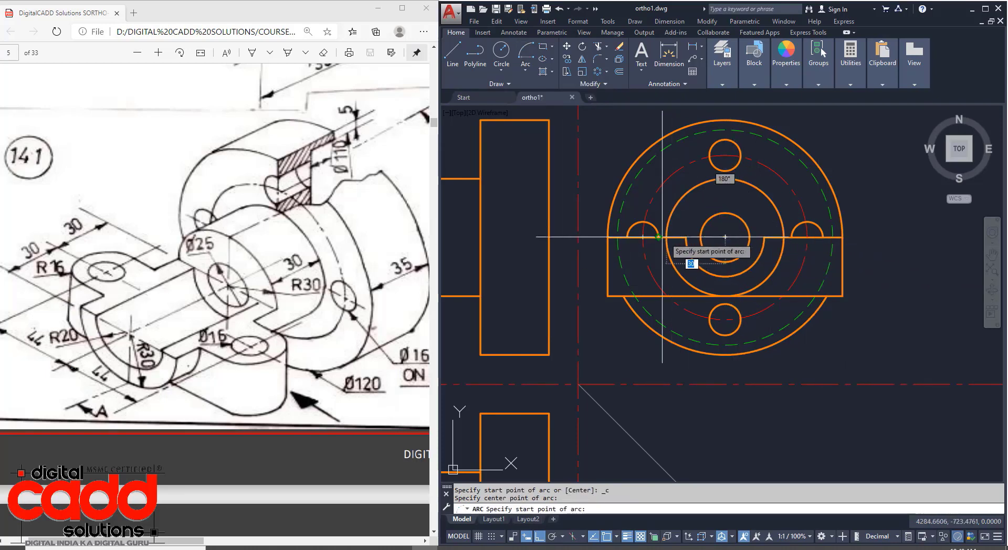
pyautogui.click(617, 237)
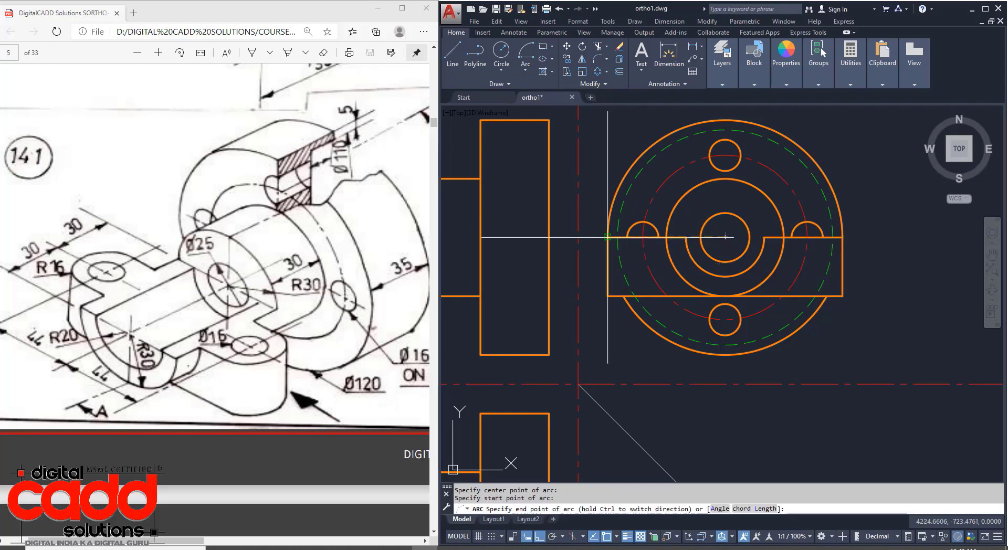
pyautogui.click(623, 295)
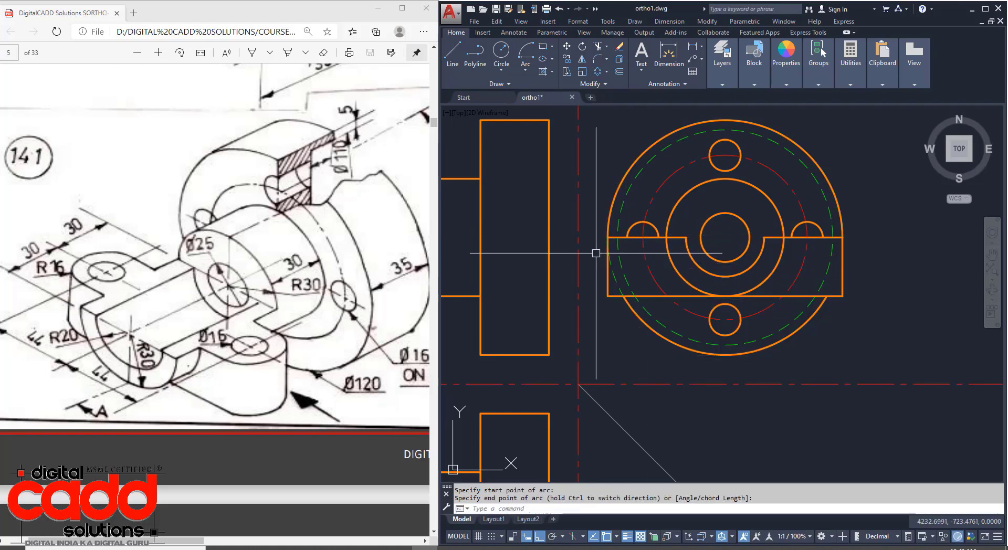
# Step: Mirror the hidden flange outline arc about the side view's vertical centre axis onto the right lug, keeping the original
pyautogui.click(623, 296)
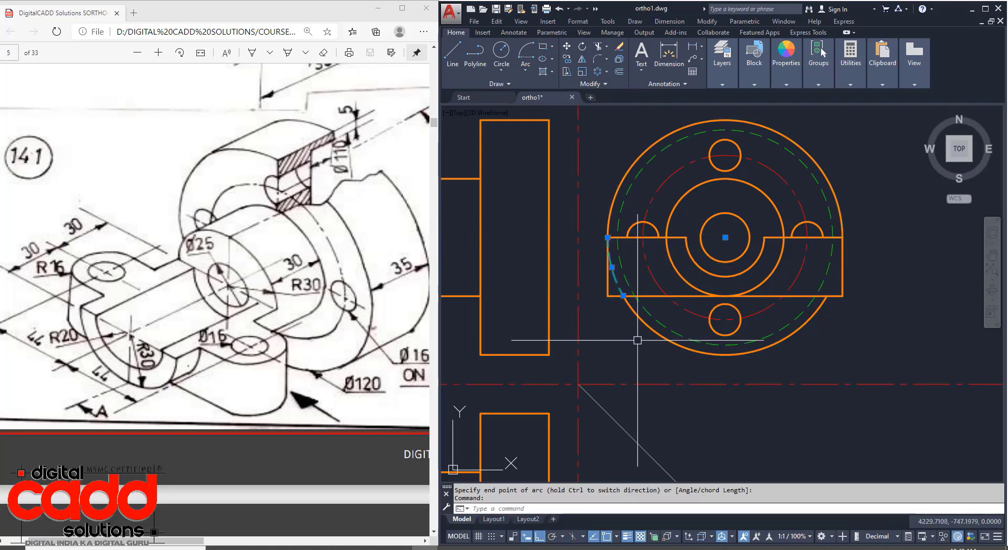
pyautogui.write('mi')
pyautogui.press('Return')
pyautogui.click(725, 237)
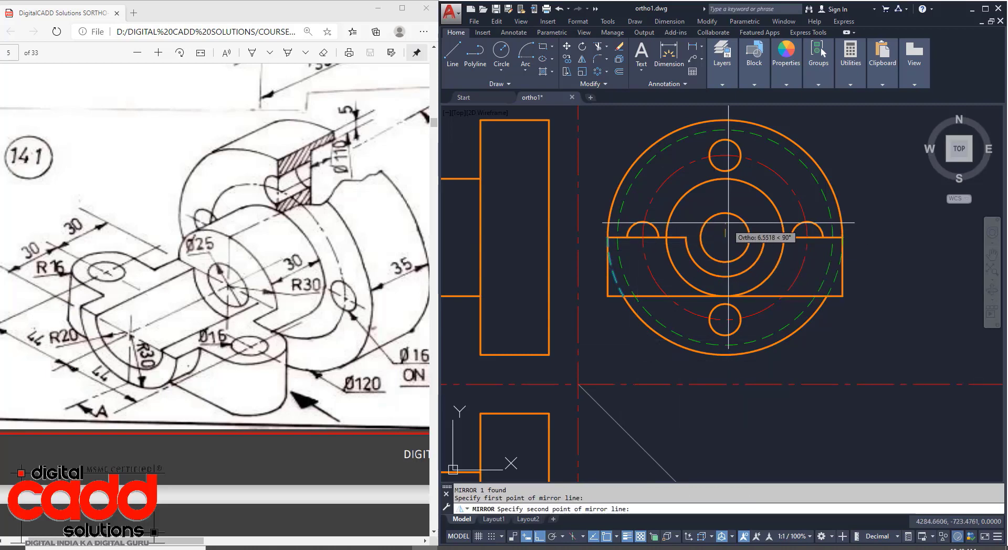
pyautogui.click(725, 226)
pyautogui.press('Return')
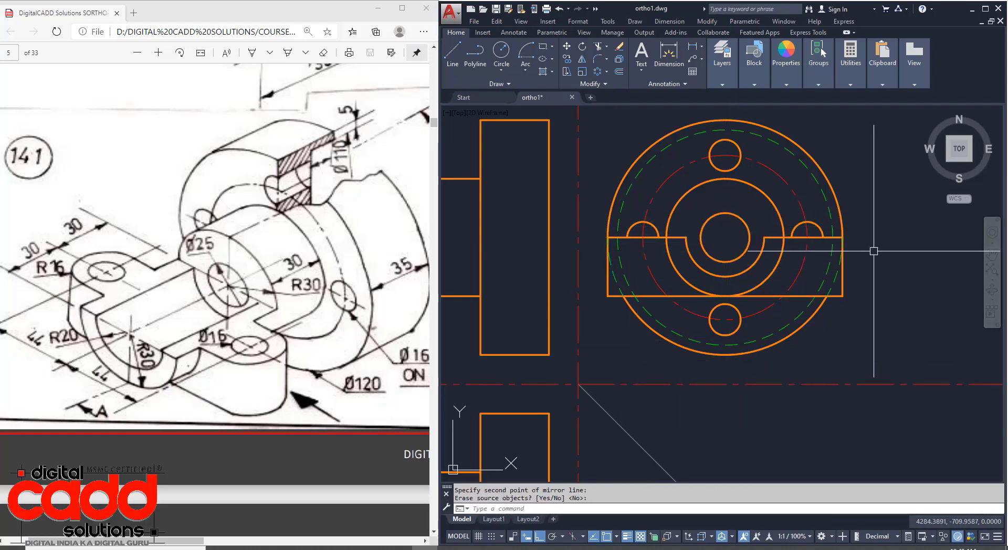
# Step: Draw a Center, Start, End arc as the hidden lower half of the side view's left flange hole
pyautogui.moveTo(880, 308); pyautogui.dragTo(859, 307, button='middle')
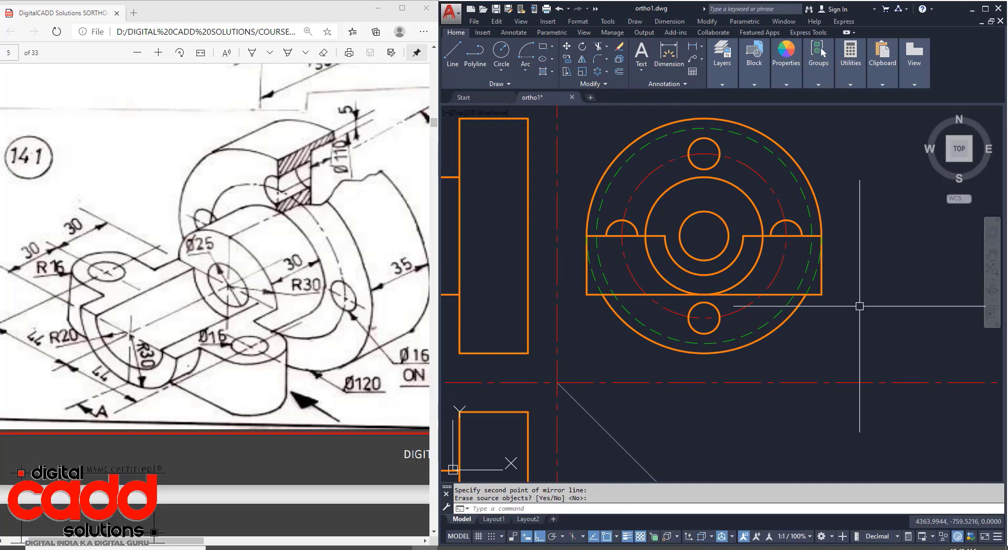
pyautogui.scroll(2, 638, 239)
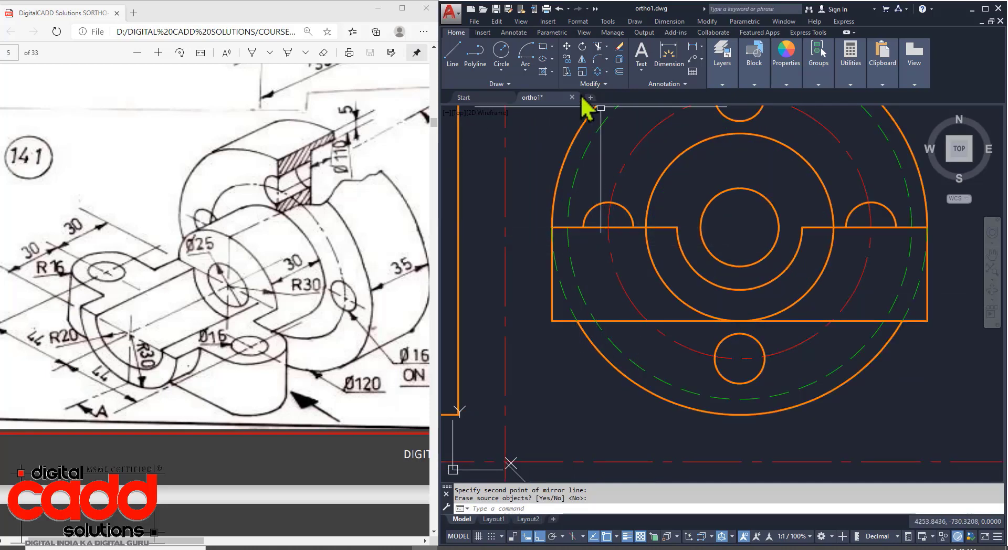
pyautogui.click(525, 57)
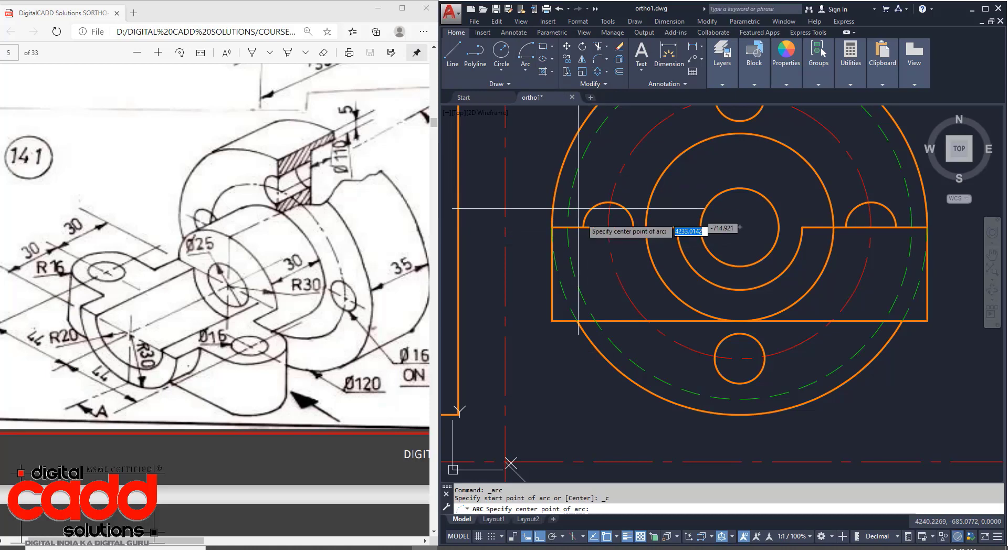
pyautogui.click(608, 228)
pyautogui.click(633, 227)
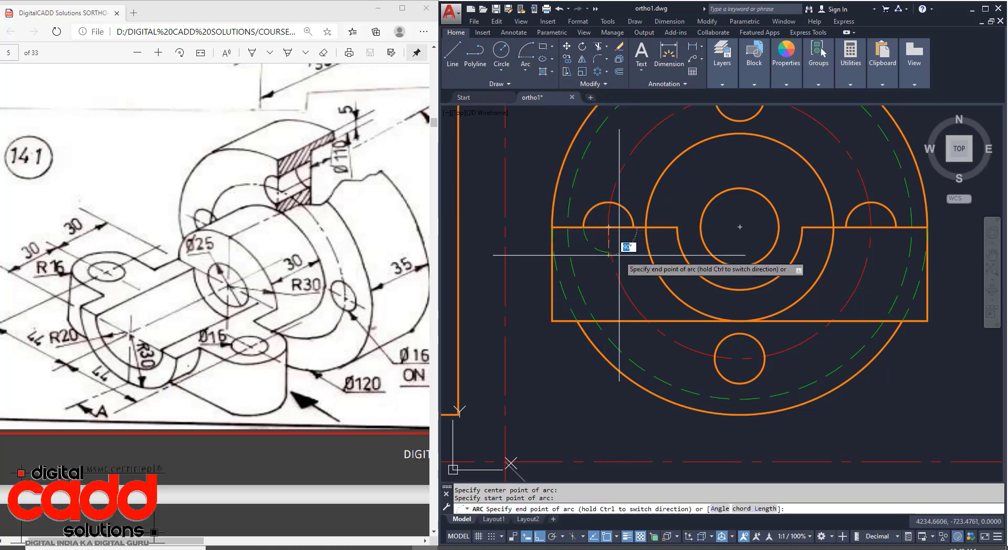
pyautogui.click(633, 227)
# Step: Finish the hidden lower arc of the left flange hole and mirror it about the side view's vertical axis, keeping the original
pyautogui.click(633, 227)
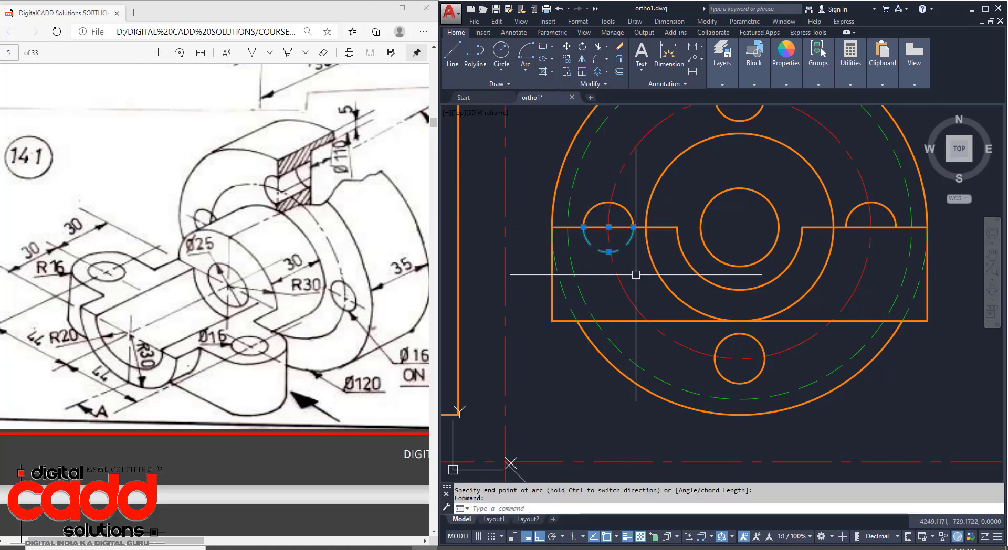
pyautogui.write('mi')
pyautogui.press('Return')
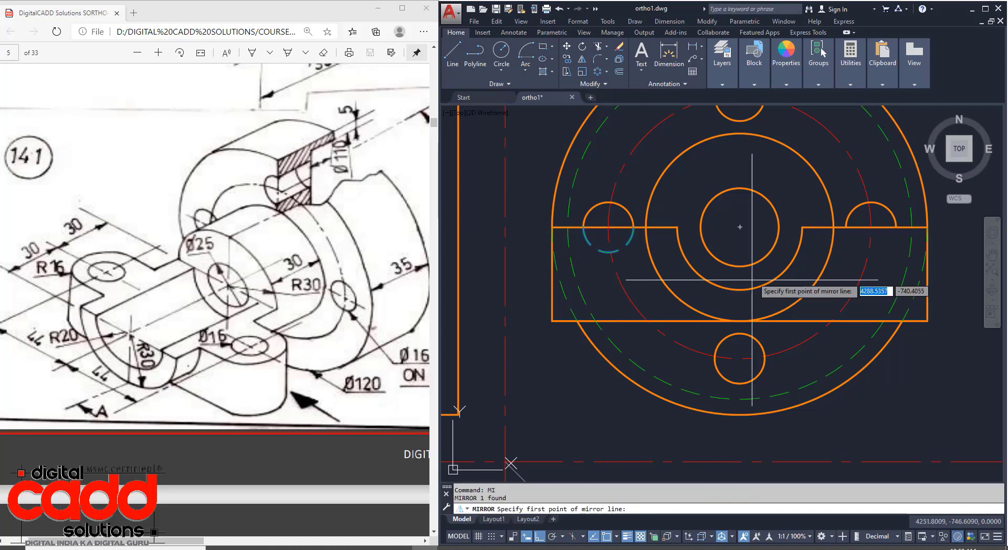
pyautogui.click(739, 228)
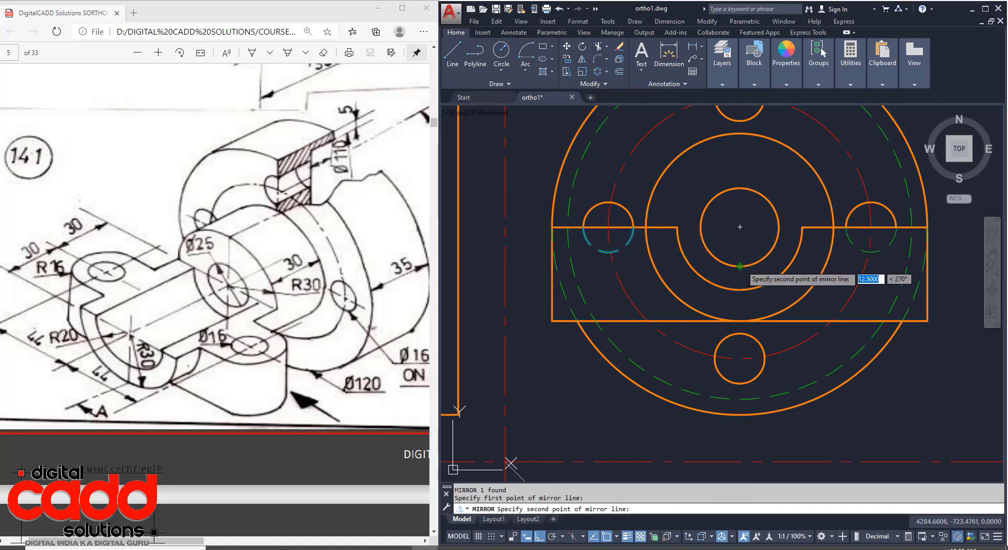
pyautogui.click(739, 260)
pyautogui.press('Return')
pyautogui.scroll(-3, 745, 244)
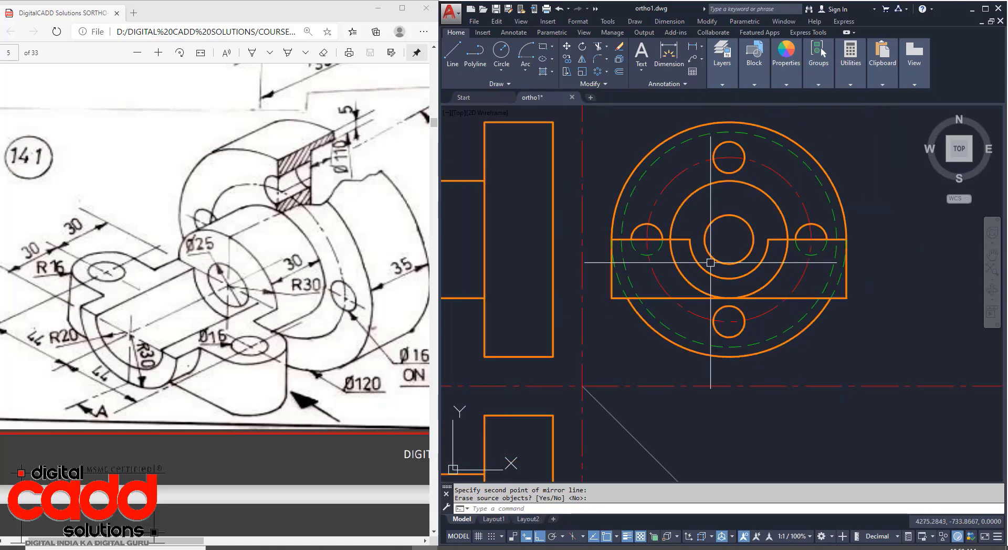
# Step: Draw horizontal rays from the top and bottom quadrants of the top view's upper lug hole, crossing the 45° mitre line
pyautogui.moveTo(799, 399); pyautogui.dragTo(776, 405, button='middle')
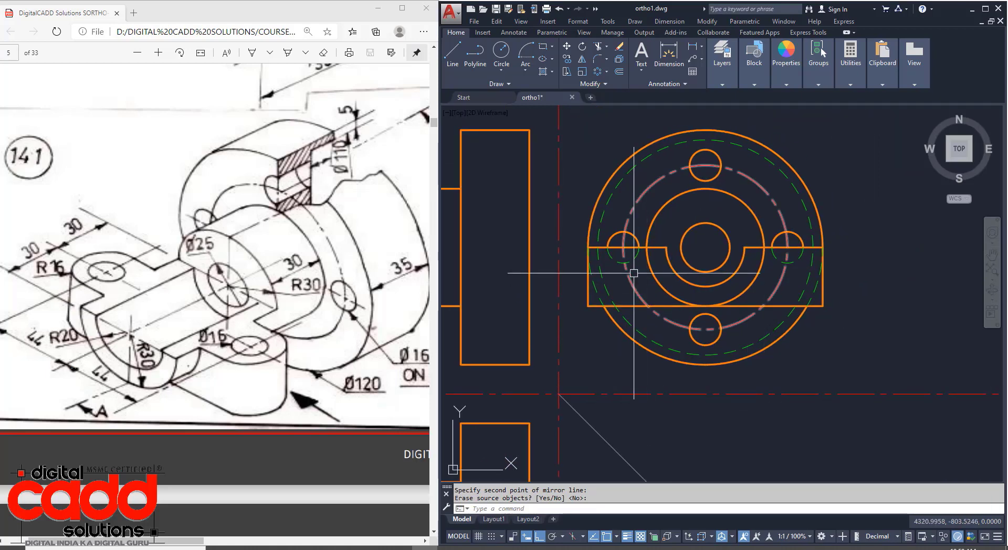
pyautogui.moveTo(632, 358); pyautogui.dragTo(798, 248, button='middle')
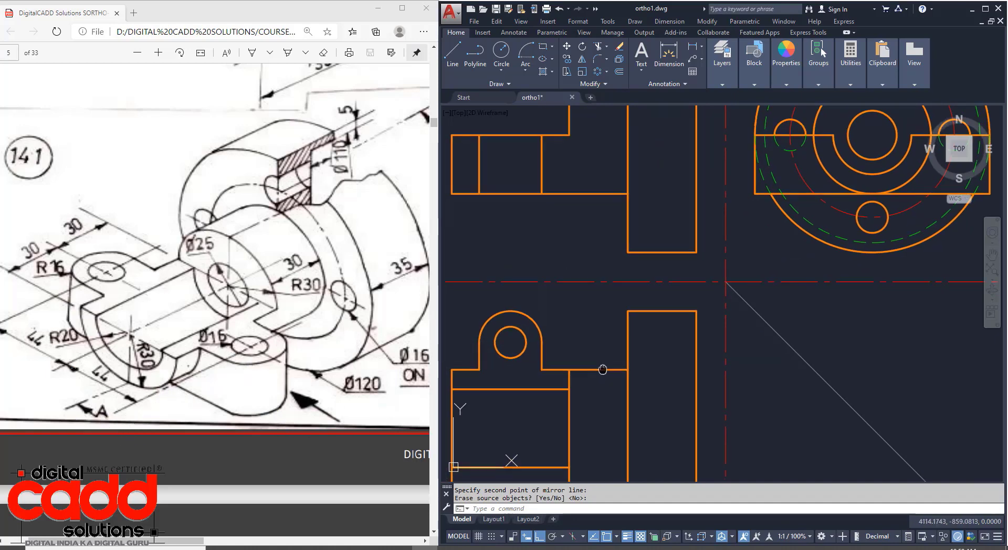
pyautogui.moveTo(603, 370); pyautogui.dragTo(675, 336, button='middle')
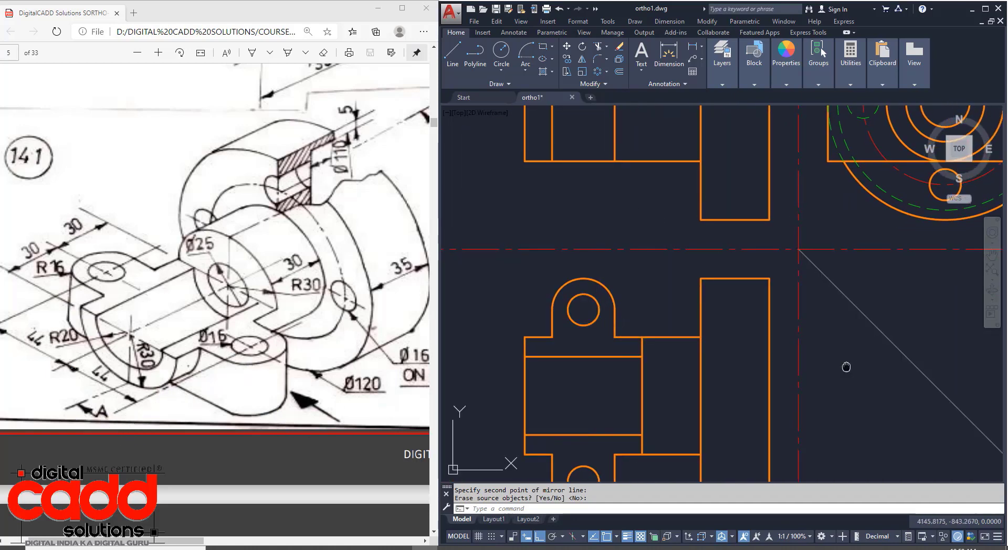
pyautogui.moveTo(842, 366); pyautogui.dragTo(810, 386, button='middle')
pyautogui.write('ay')
pyautogui.press('Return')
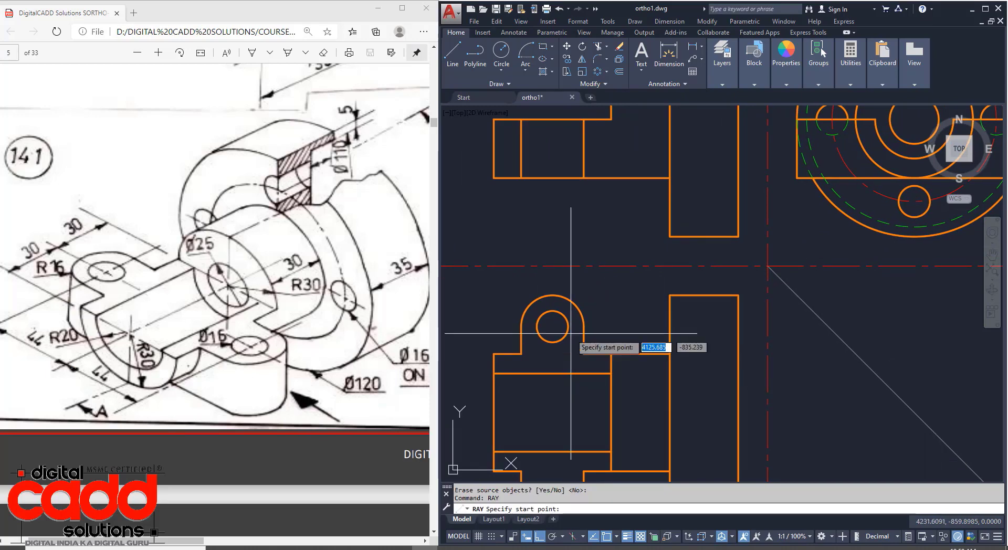
pyautogui.click(552, 310)
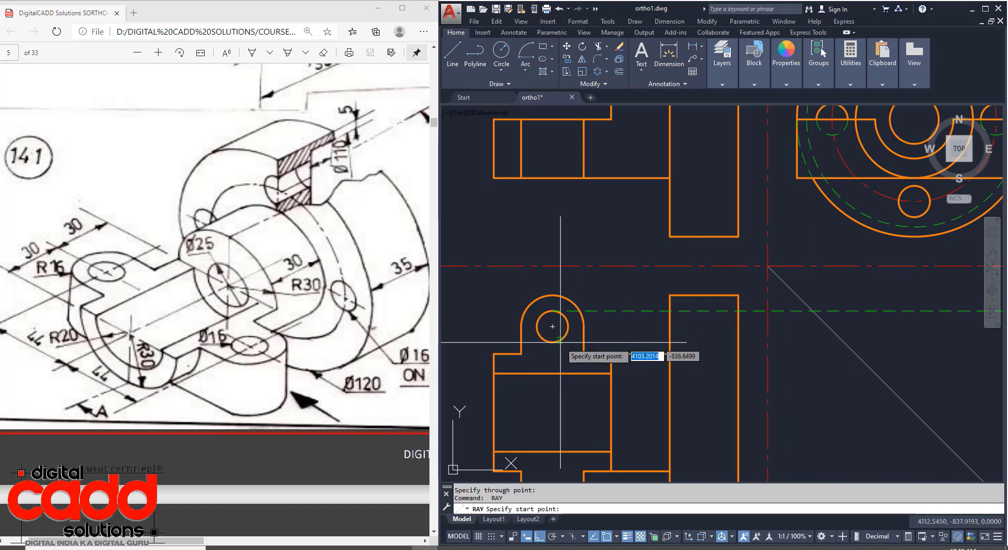
pyautogui.click(813, 370)
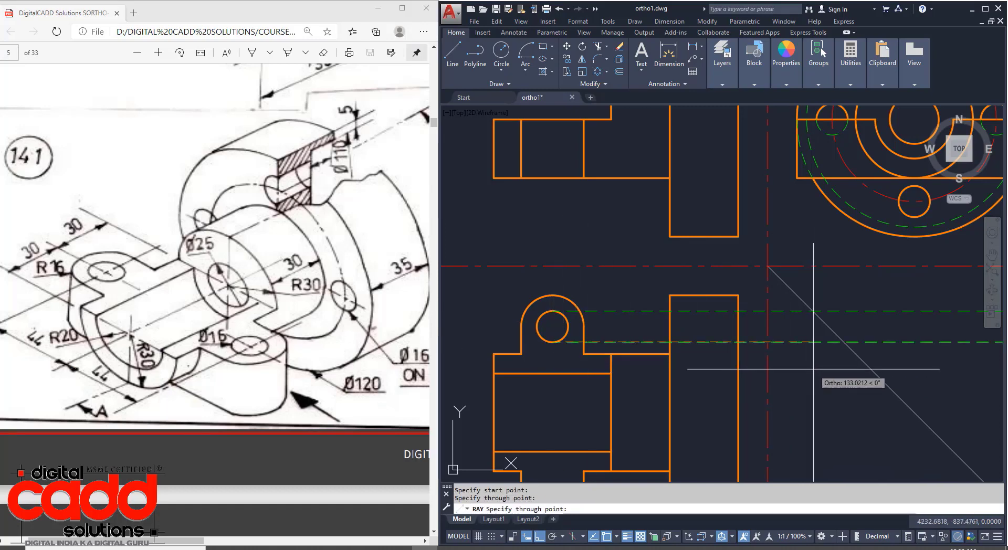
pyautogui.press('Return')
# Step: Draw horizontal rays from the top and bottom quadrants of the top view's lower lug hole towards the mitre line
pyautogui.scroll(-2, 678, 291)
pyautogui.scroll(5, 646, 370)
pyautogui.press('Return')
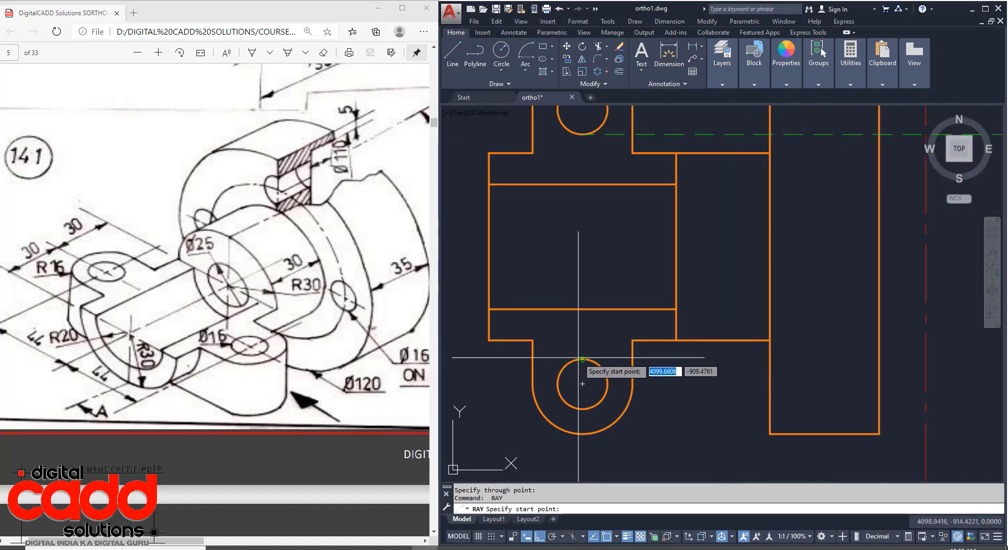
pyautogui.click(582, 359)
pyautogui.click(681, 361)
pyautogui.press('Return')
pyautogui.press('Return')
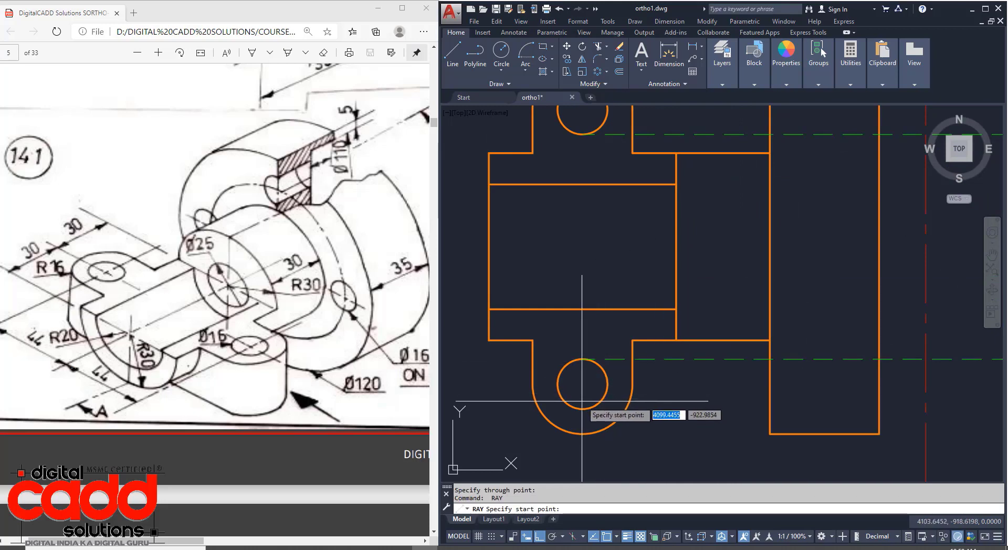
pyautogui.click(582, 409)
pyautogui.click(695, 409)
pyautogui.press('Return')
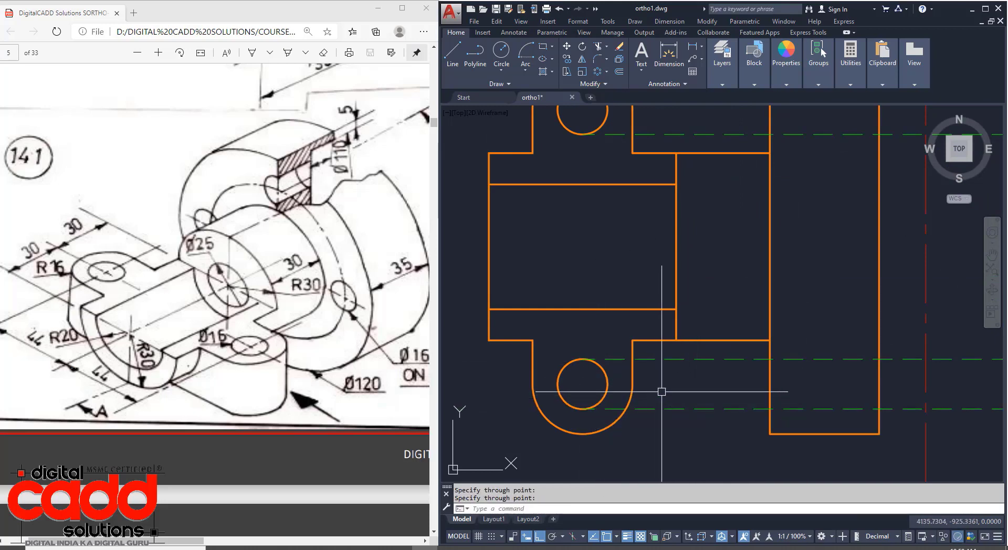
# Step: Draw vertical rays up into the side view from where the lower lug hole's projection rays meet the mitre line
pyautogui.scroll(-4, 664, 387)
pyautogui.moveTo(985, 368); pyautogui.dragTo(808, 379, button='middle')
pyautogui.press('Return')
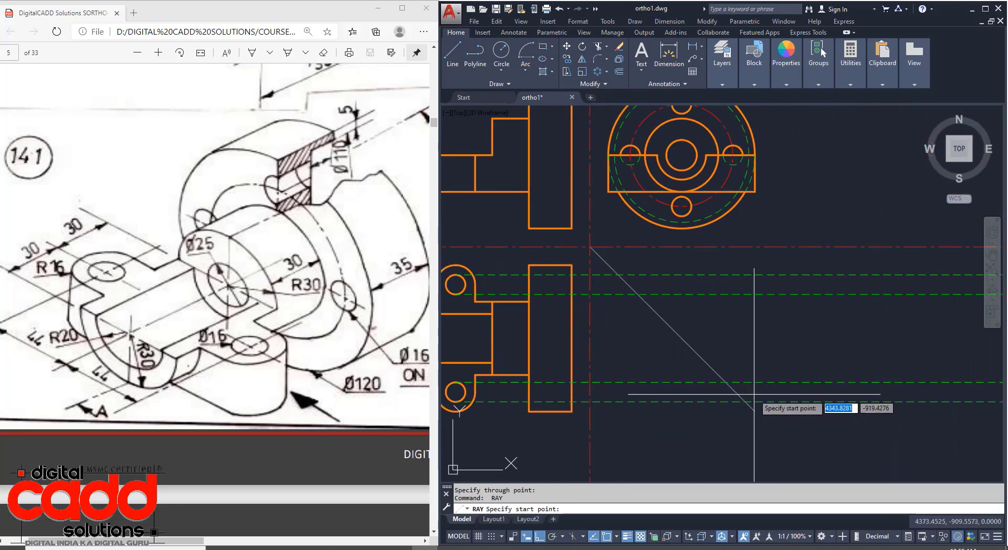
pyautogui.click(744, 401)
pyautogui.click(745, 357)
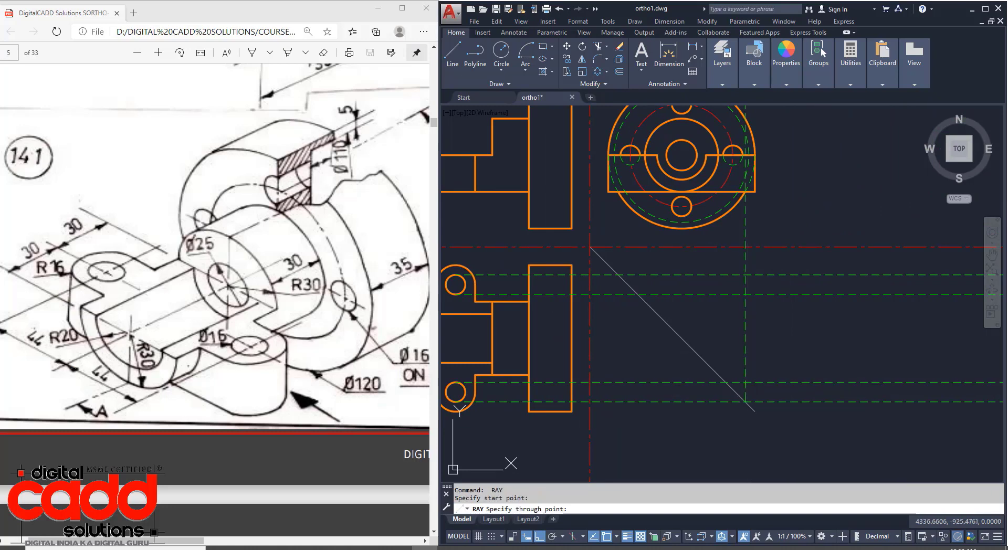
pyautogui.press('Return')
pyautogui.press('Return')
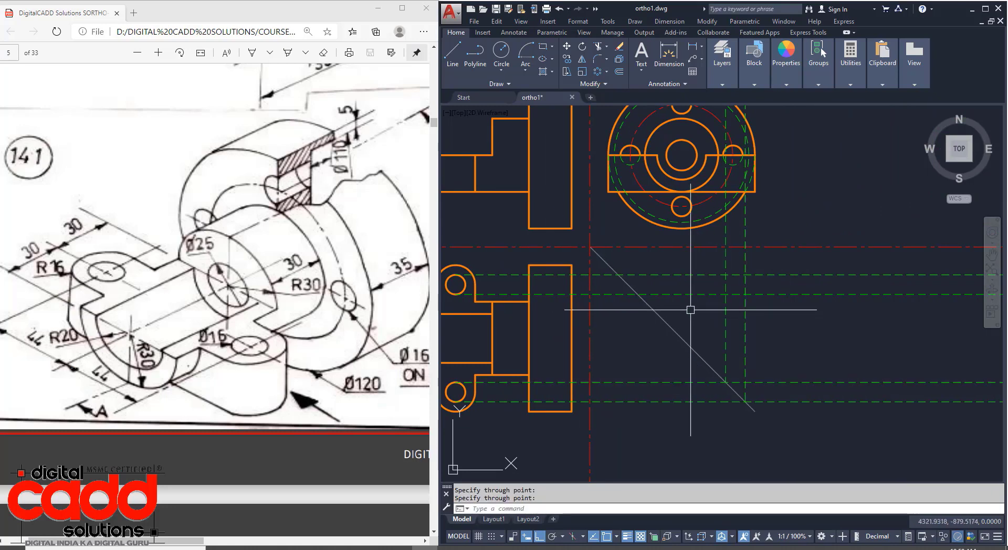
# Step: Draw vertical rays up into the side view from where the upper lug hole's projection rays meet the mitre line
pyautogui.scroll(4, 651, 254)
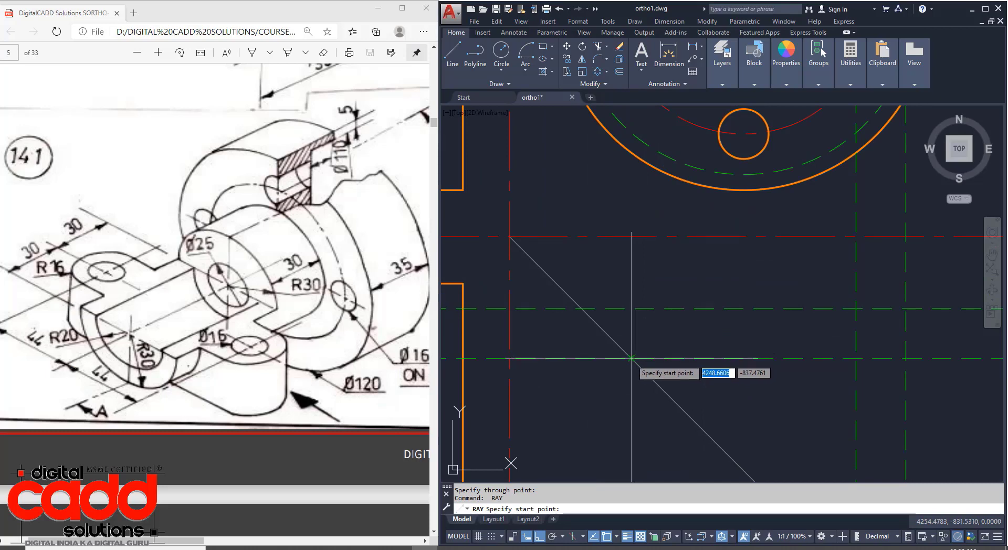
pyautogui.click(631, 359)
pyautogui.click(631, 285)
pyautogui.press('Return')
pyautogui.press('Return')
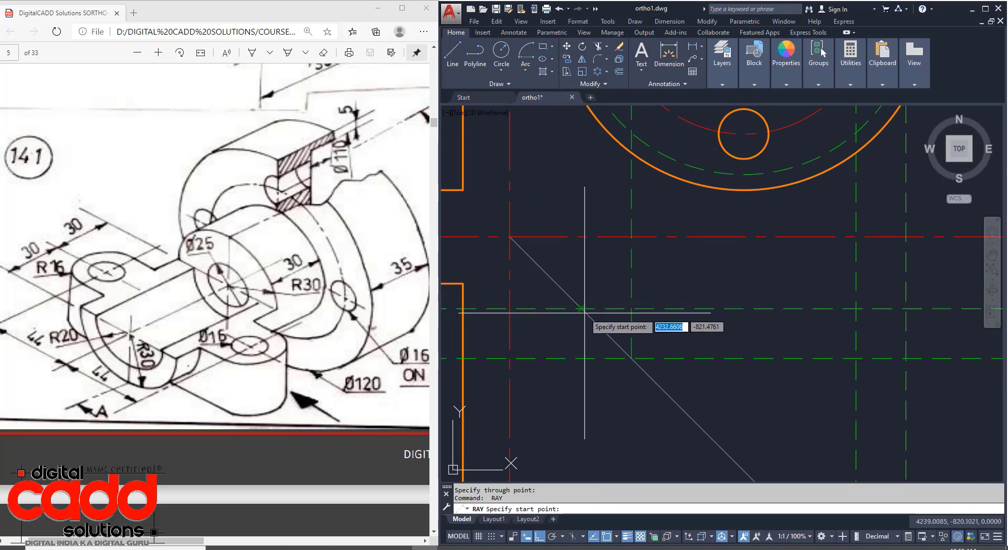
pyautogui.click(581, 309)
pyautogui.click(591, 266)
pyautogui.press('Return')
pyautogui.scroll(-4, 663, 255)
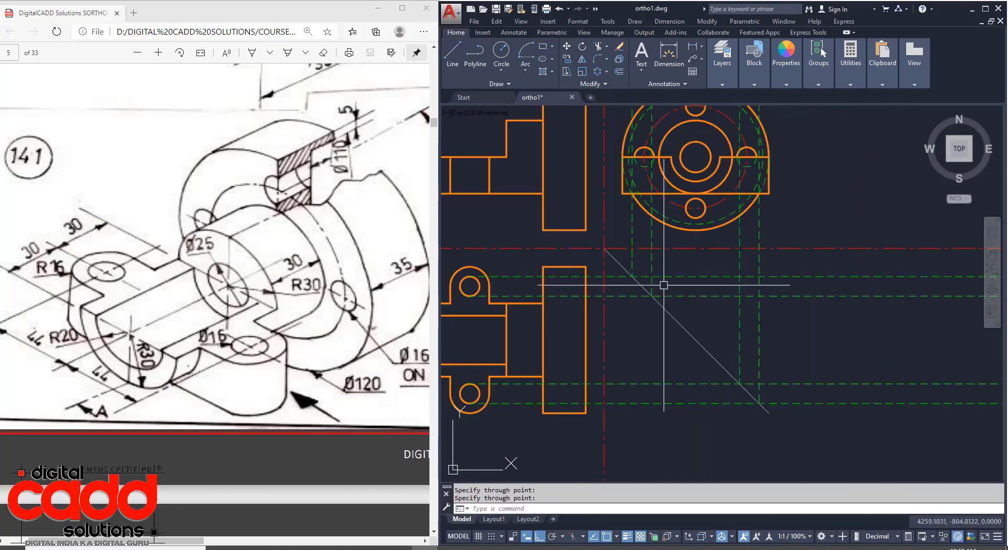
# Step: Trim the side view's two left vertical rays at the left lug's upper and lower edges, using crossing-selected cutting edges
pyautogui.moveTo(663, 285); pyautogui.dragTo(655, 409, button='middle')
pyautogui.scroll(4, 622, 339)
pyautogui.scroll(-4, 603, 299)
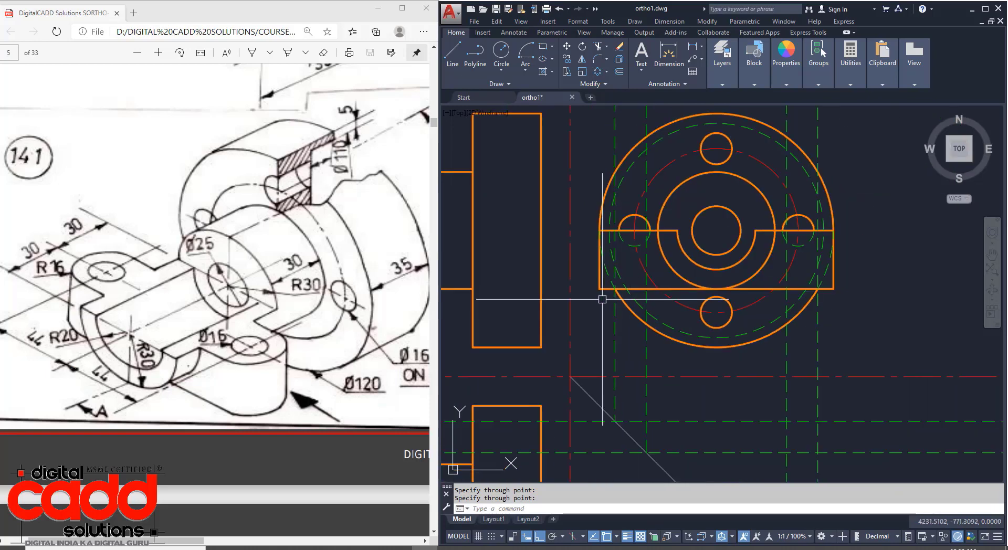
pyautogui.scroll(2, 600, 295)
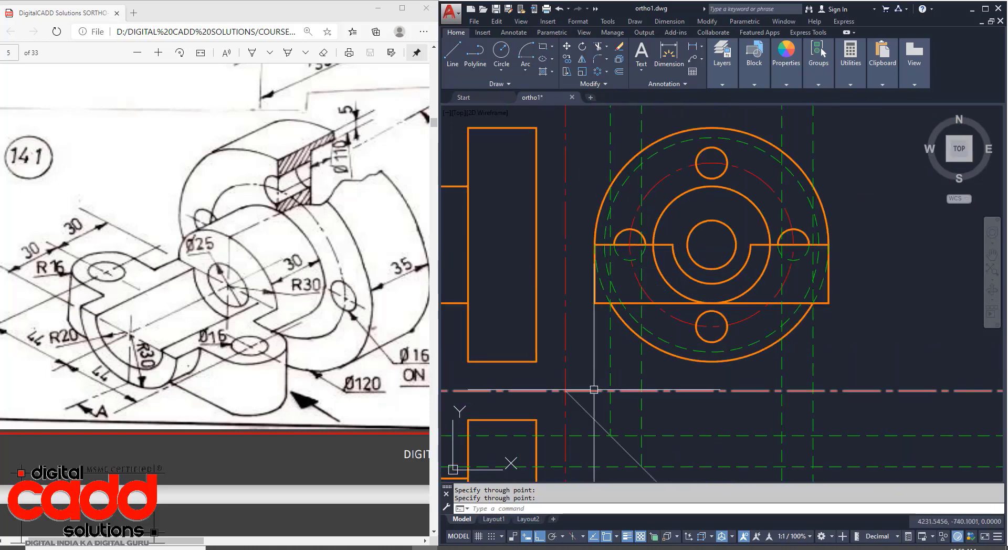
pyautogui.press('Return')
pyautogui.scroll(2, 587, 314)
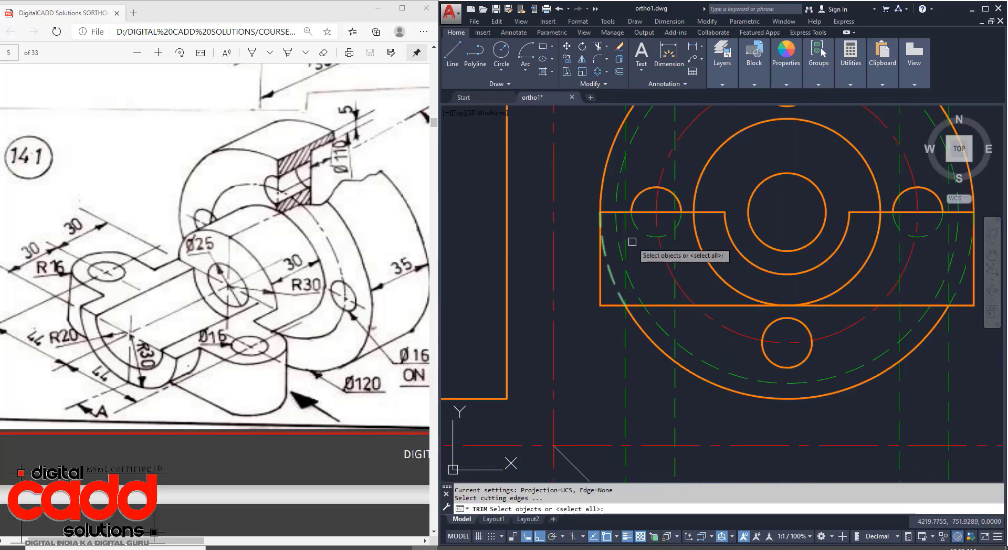
pyautogui.click(689, 177)
pyautogui.click(625, 337)
pyautogui.press('Return')
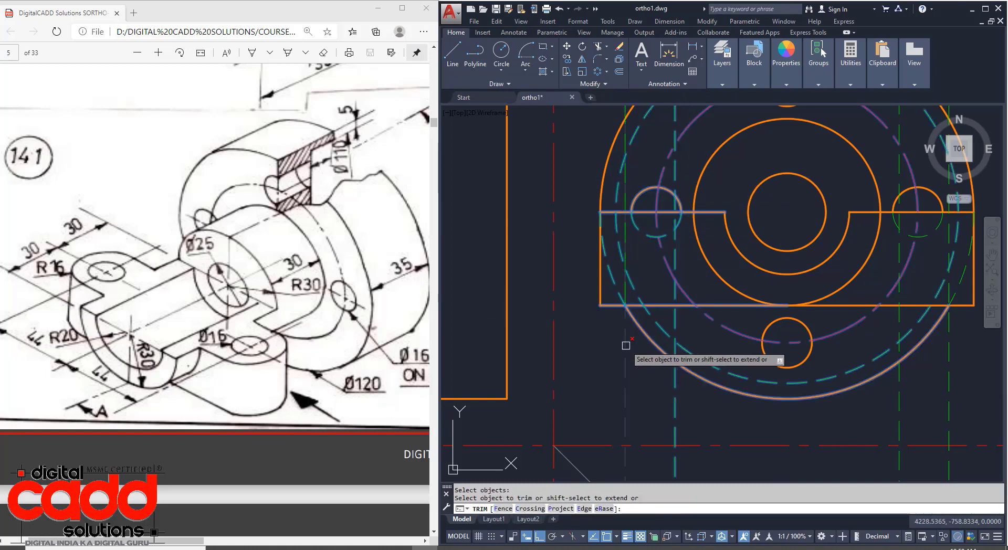
pyautogui.click(676, 318)
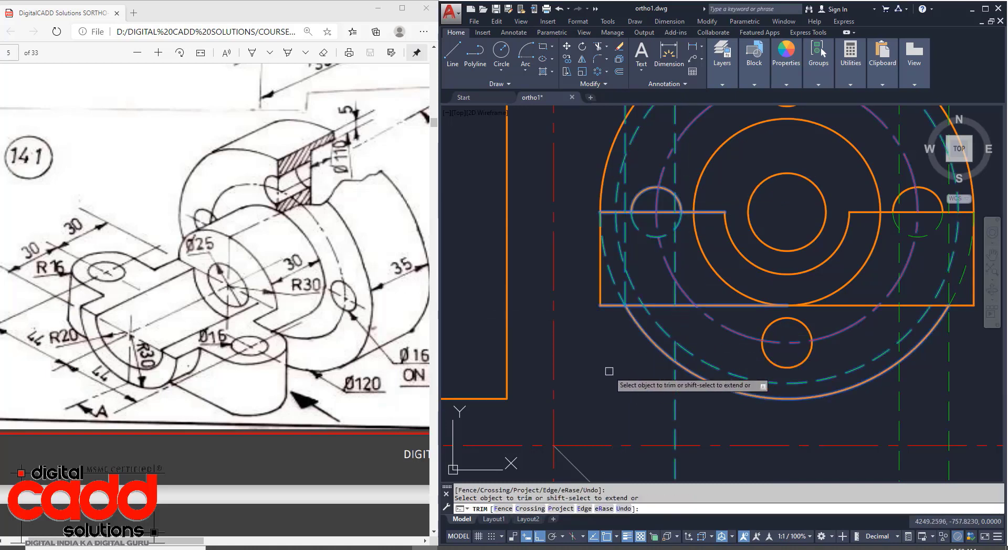
pyautogui.moveTo(625, 332); pyautogui.dragTo(622, 395, button='middle')
pyautogui.scroll(4, 663, 277)
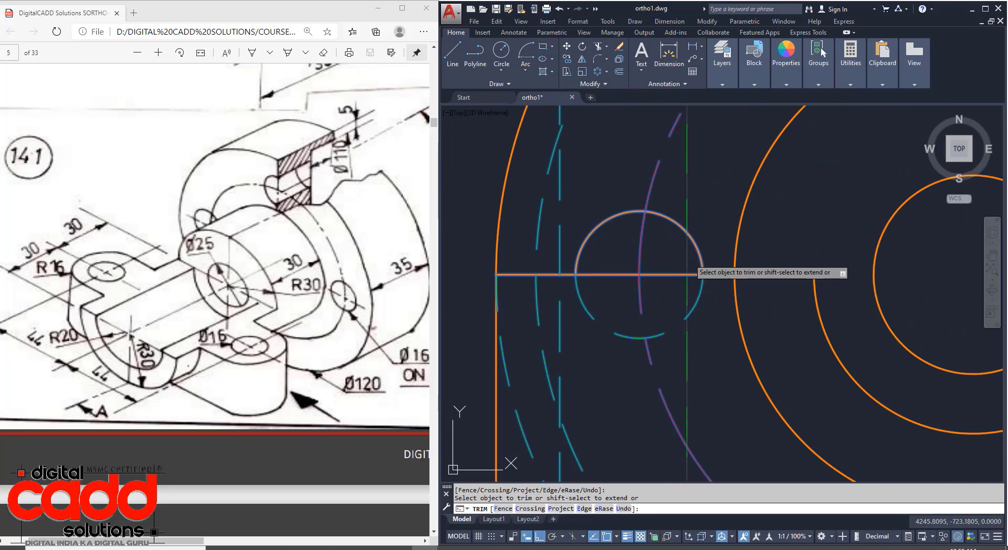
pyautogui.scroll(-4, 635, 341)
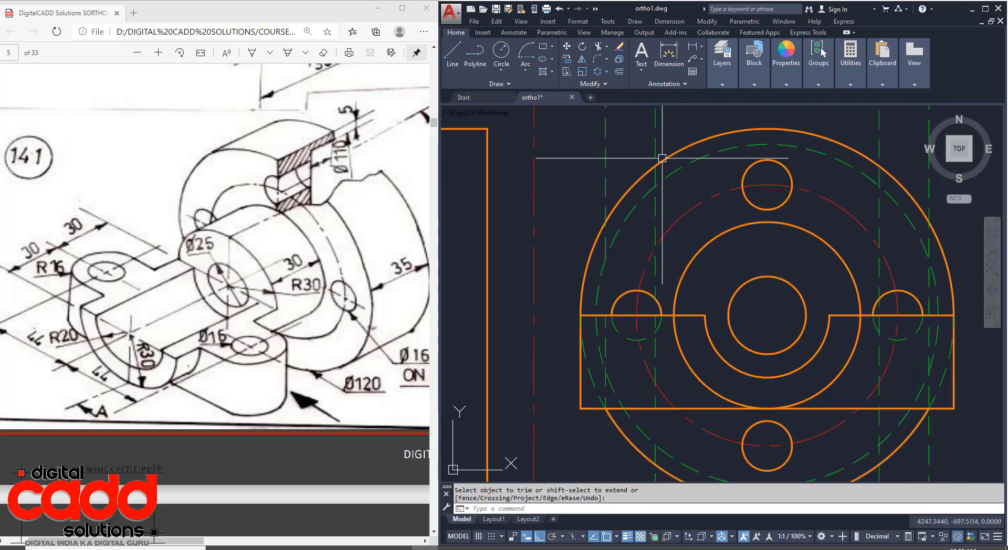
# Step: Erase the leftover pieces of the two left vertical rays above and below the left lug in the side view
pyautogui.click(666, 118)
pyautogui.click(576, 140)
pyautogui.write('e')
pyautogui.press('space')
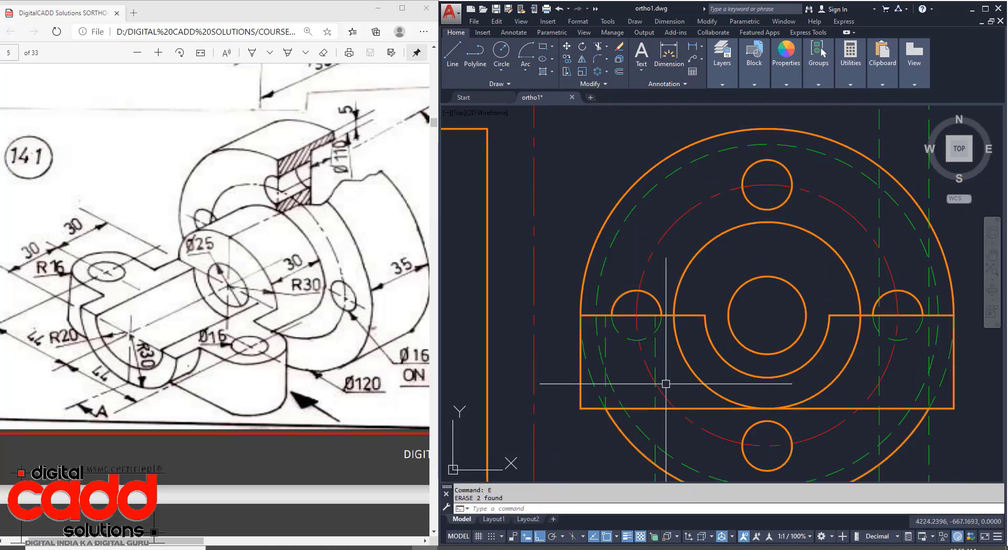
pyautogui.moveTo(658, 454); pyautogui.dragTo(662, 332, button='middle')
pyautogui.click(676, 393)
pyautogui.click(616, 400)
pyautogui.press('space')
pyautogui.scroll(-4, 608, 385)
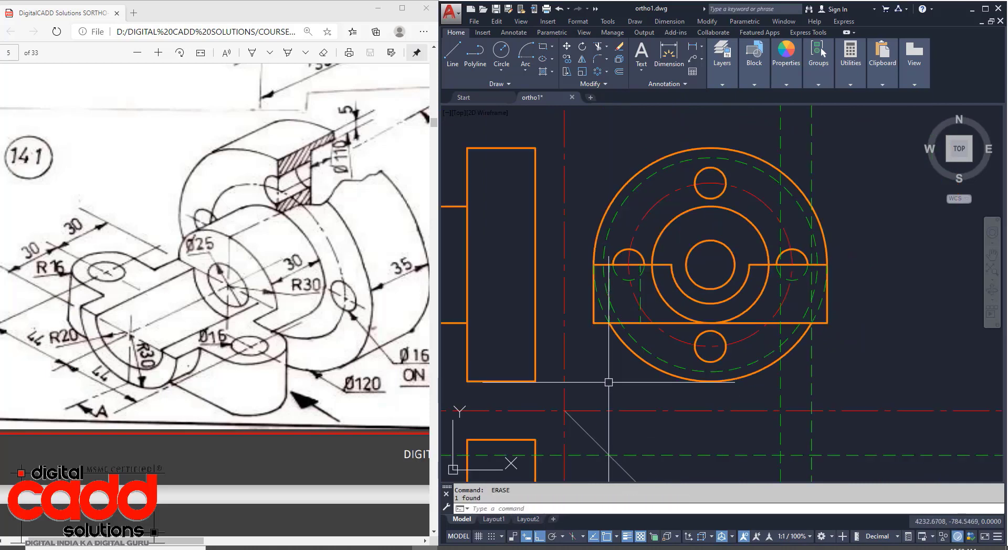
# Step: Trim the side view's two right vertical rays at the right lug's upper and lower edges, using crossing-selected cutting edges
pyautogui.scroll(4, 741, 347)
pyautogui.write('t')
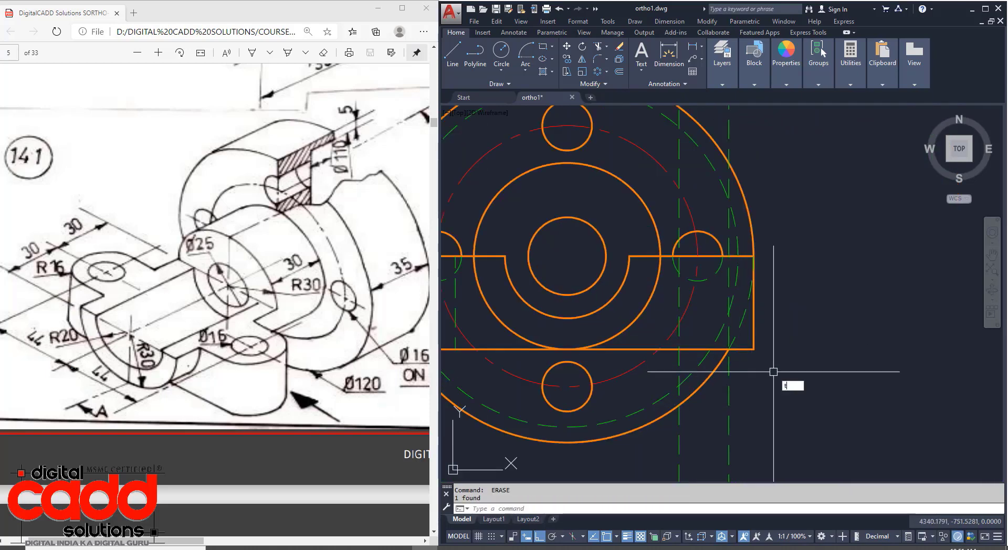
pyautogui.write('s or')
pyautogui.press('space')
pyautogui.scroll(4, 720, 272)
pyautogui.click(751, 207)
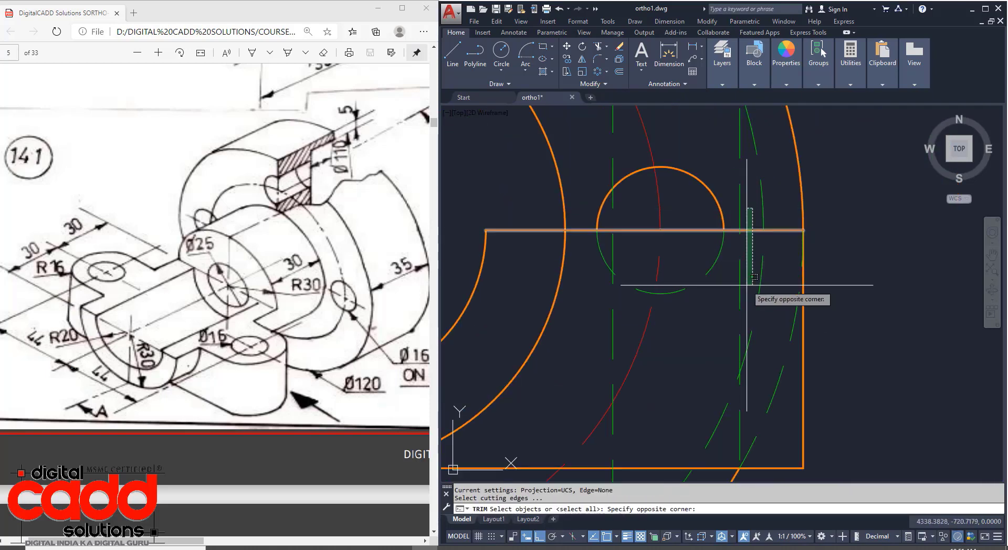
pyautogui.scroll(-4, 737, 296)
pyautogui.click(695, 381)
pyautogui.press('space')
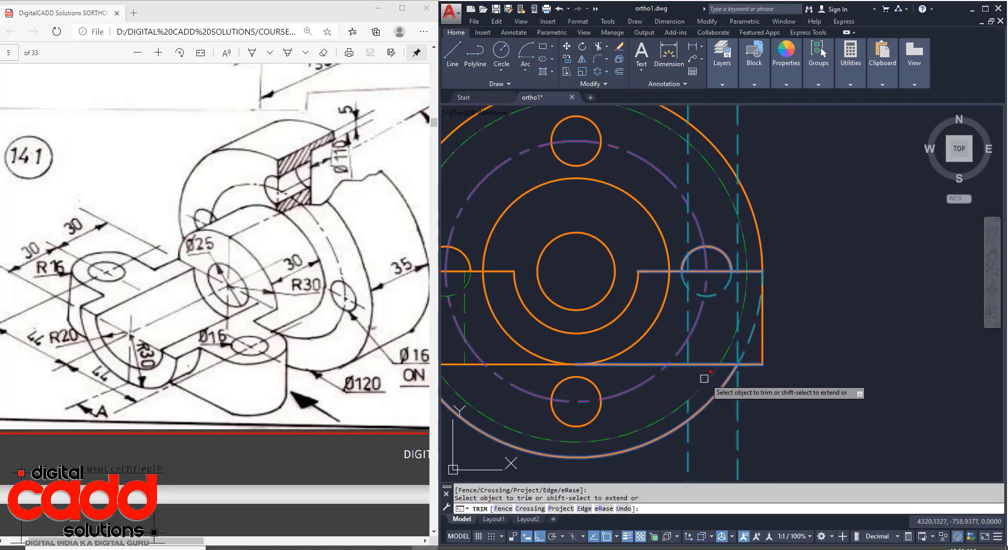
pyautogui.scroll(4, 742, 384)
pyautogui.scroll(-5, 744, 389)
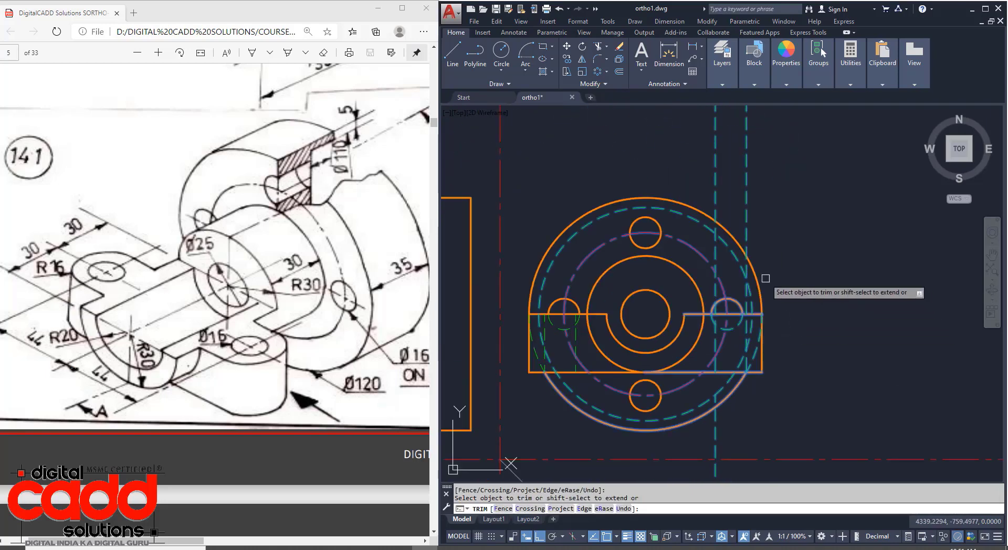
pyautogui.scroll(4, 677, 357)
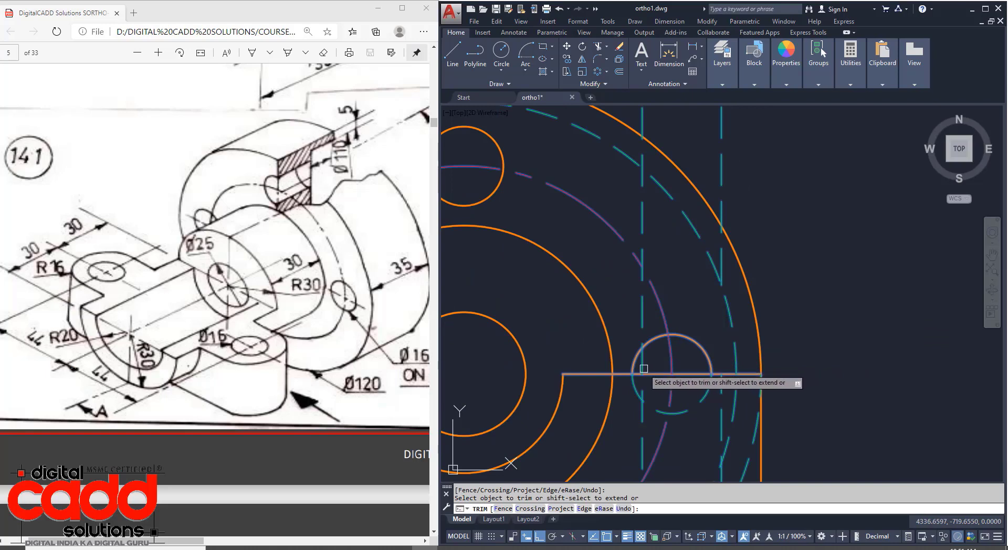
# Step: Erase the leftover pieces of the two right vertical rays above the right lug in the side view
pyautogui.press('Return')
pyautogui.click(748, 128)
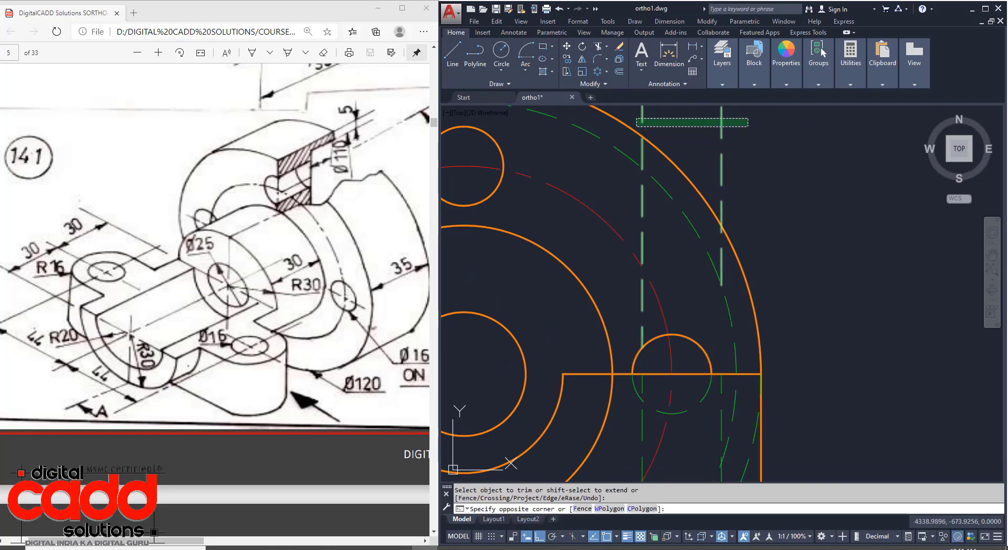
pyautogui.click(639, 120)
pyautogui.press('Return')
pyautogui.scroll(-3, 750, 221)
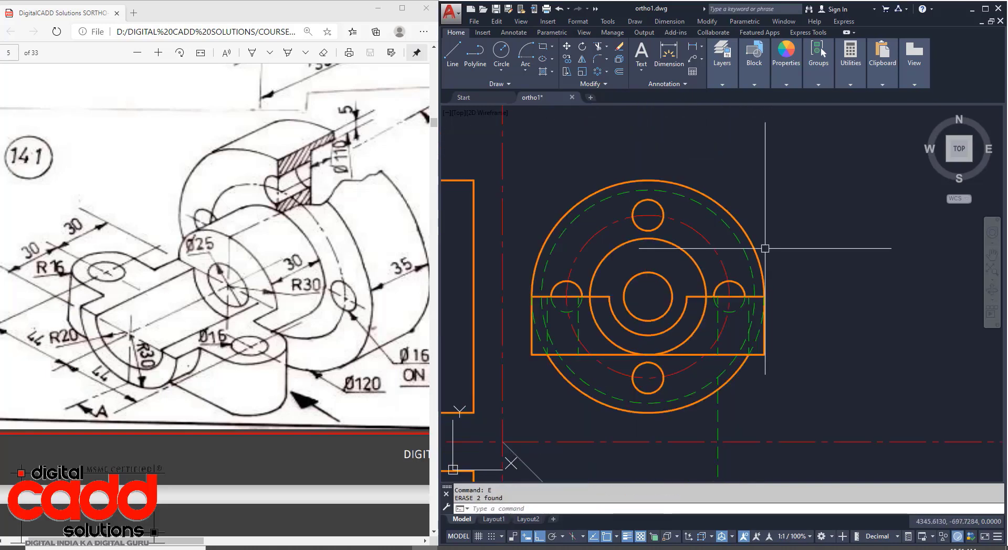
# Step: Erase the remaining leftover piece of the hidden vertical ray below the right lug in the side view
pyautogui.click(742, 434)
pyautogui.write('e')
pyautogui.press('Return')
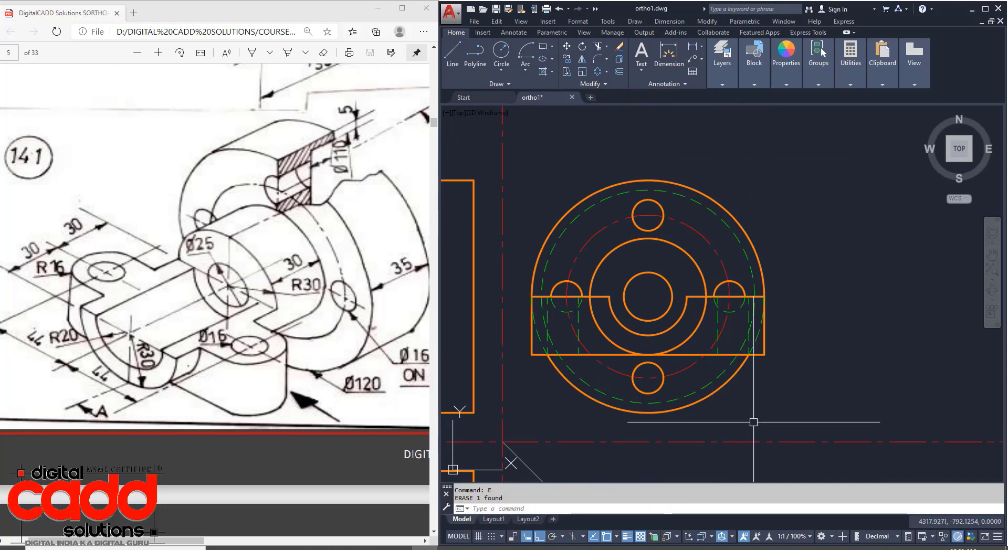
# Step: Set the linetype scale of the side view's dashed 110 mm diameter circle to 0.4
pyautogui.moveTo(752, 418); pyautogui.dragTo(805, 399, button='middle')
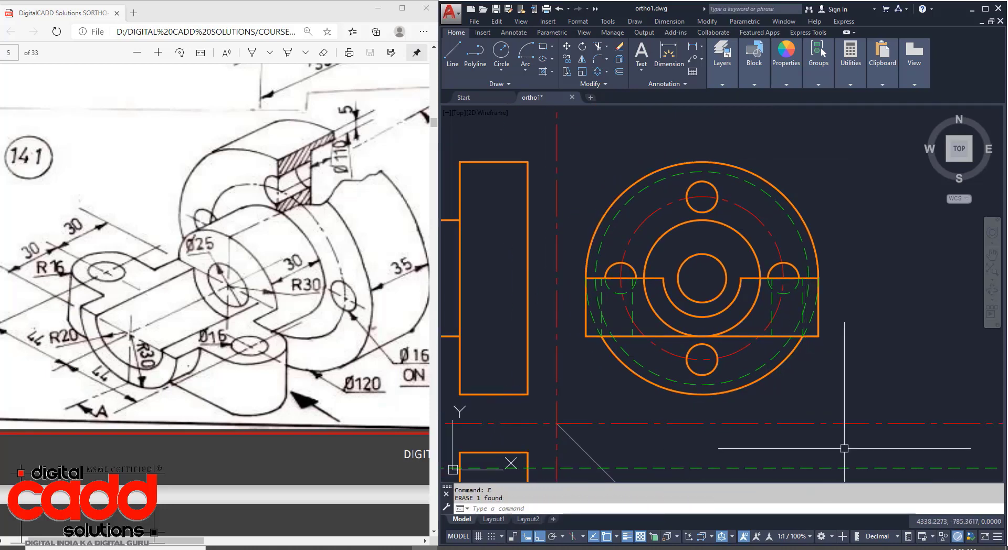
pyautogui.moveTo(792, 387); pyautogui.dragTo(862, 346, button='middle')
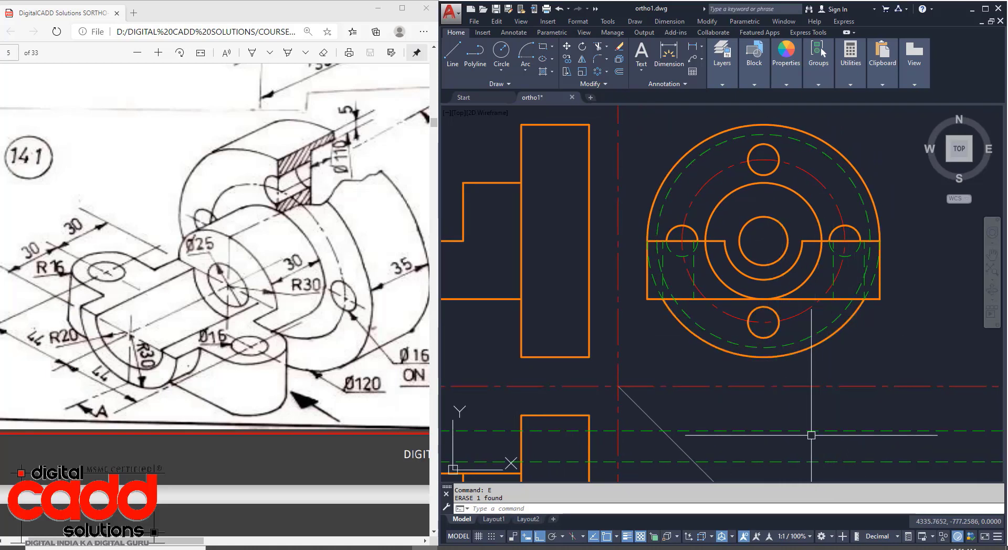
pyautogui.scroll(1, 898, 348)
pyautogui.scroll(-1, 871, 332)
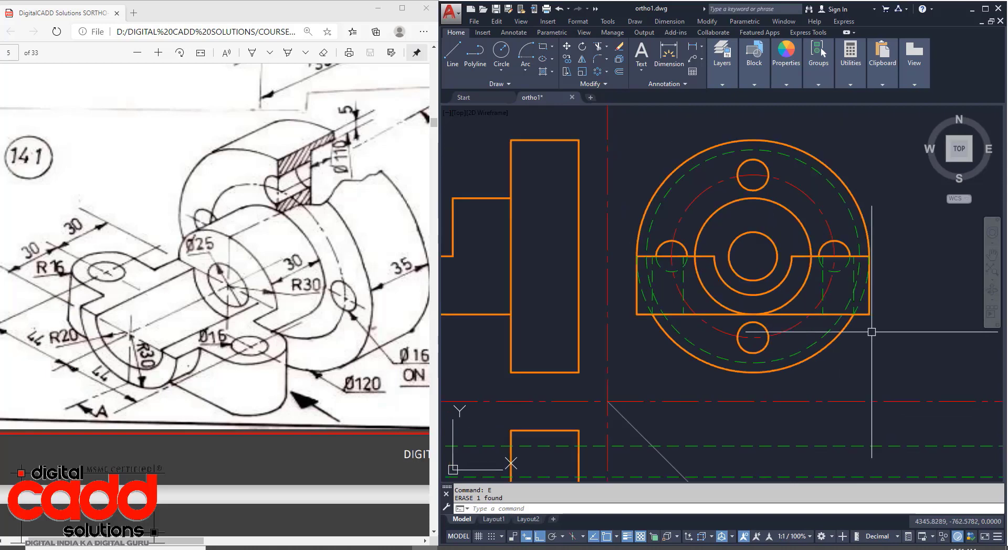
pyautogui.click(657, 213)
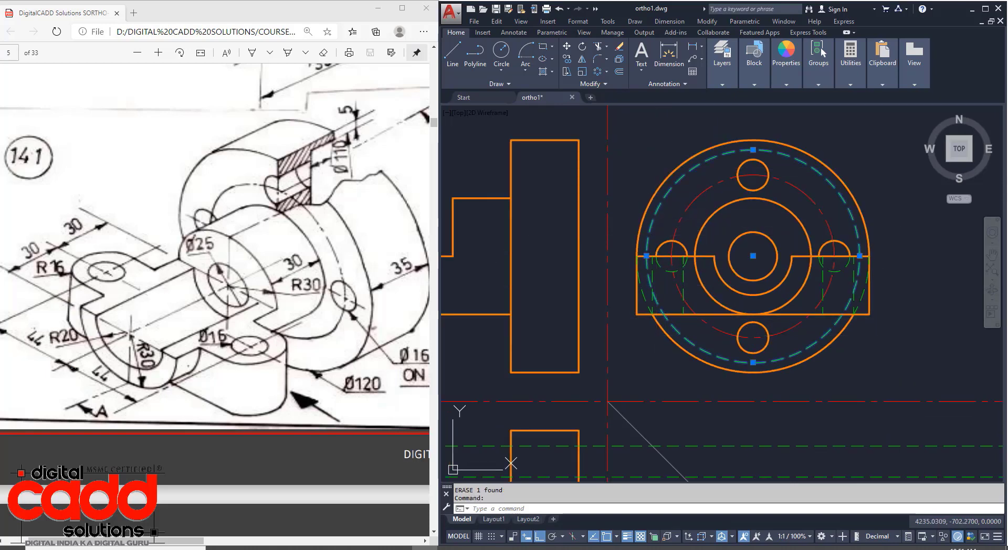
pyautogui.hotkey('ctrl', '1')
pyautogui.click(194, 96)
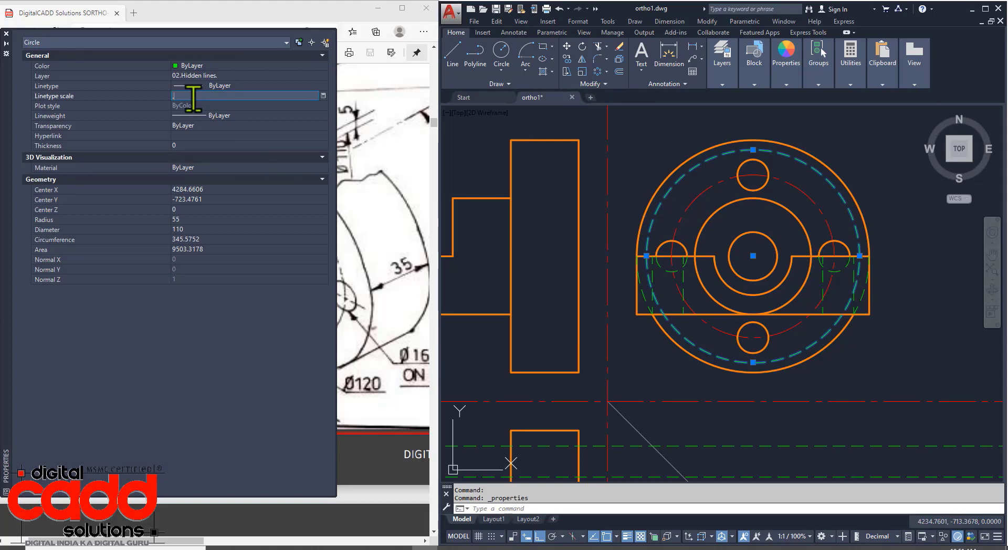
pyautogui.write('0.4')
pyautogui.press('Return')
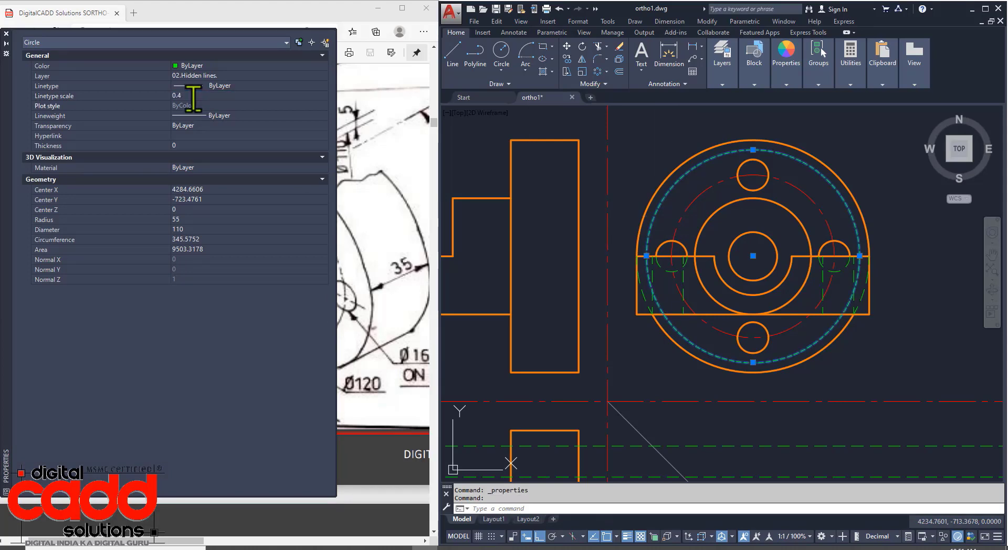
pyautogui.press('Escape')
pyautogui.press('Escape')
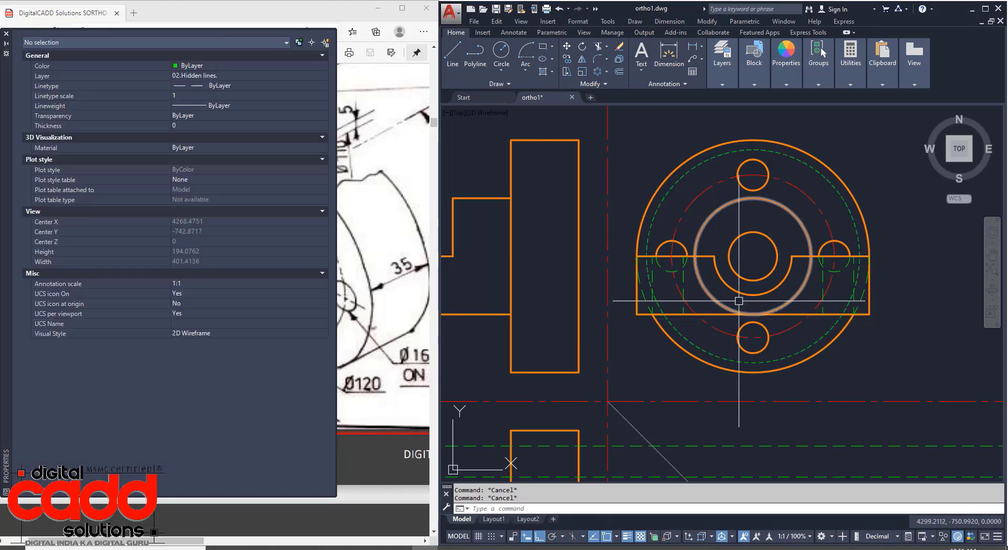
pyautogui.click(7, 33)
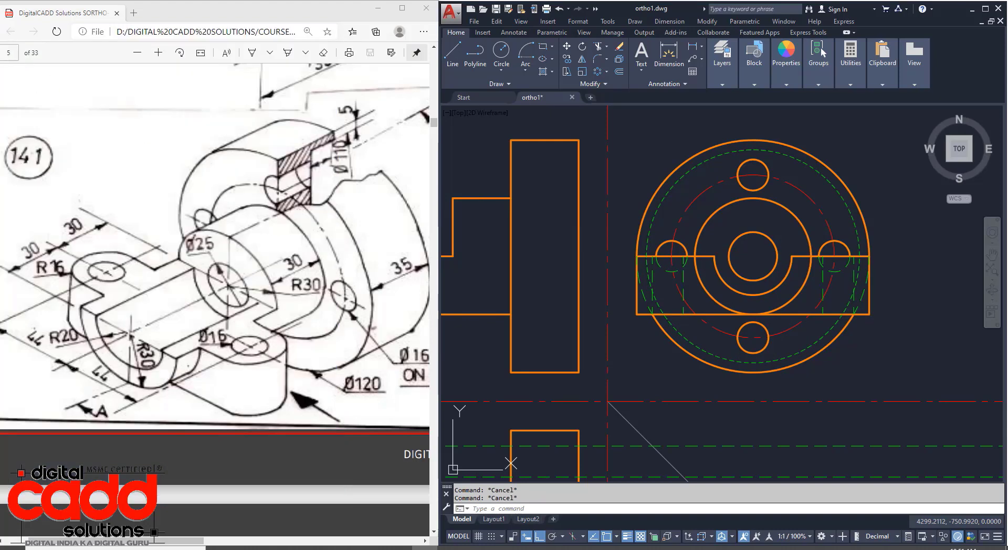
# Step: Match the properties of the dashed 110 mm circle onto the side view's other hidden lines and arcs at both lugs
pyautogui.write('ma')
pyautogui.press('Return')
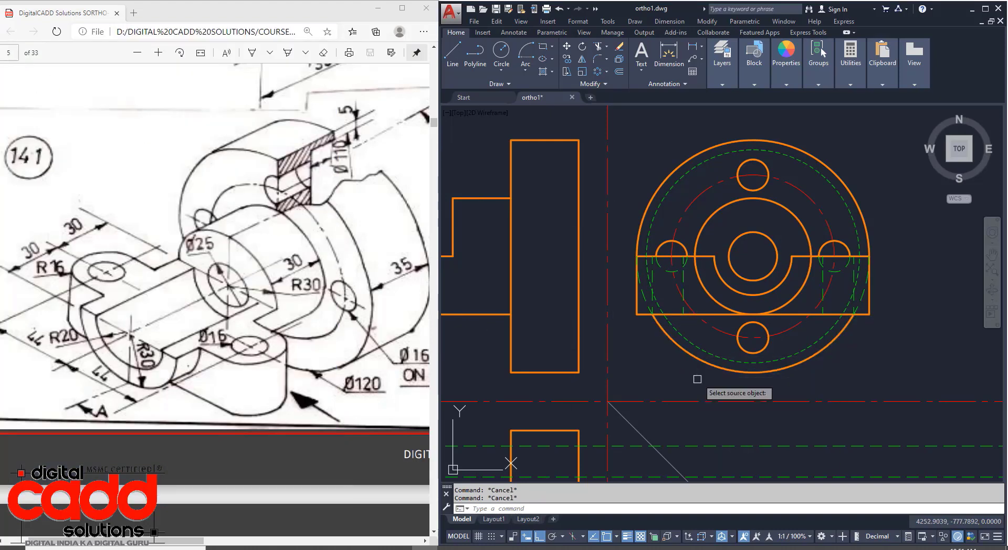
pyautogui.click(861, 240)
pyautogui.scroll(4, 858, 291)
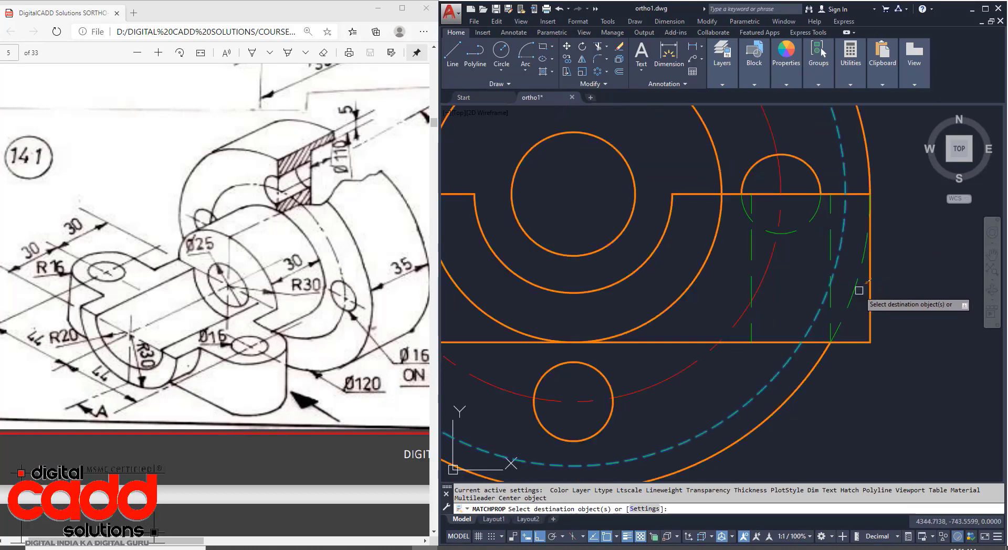
pyautogui.click(829, 231)
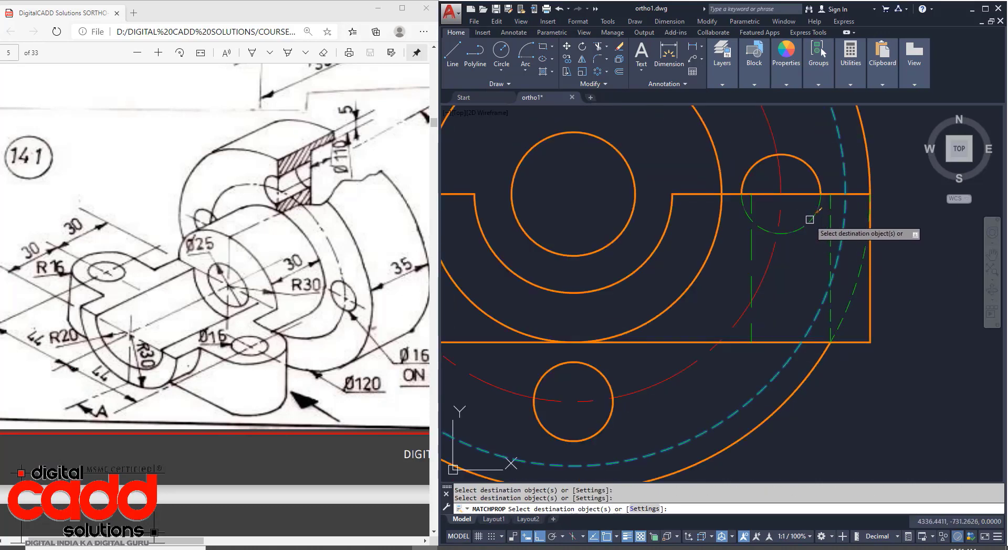
pyautogui.click(809, 219)
pyautogui.scroll(-2, 771, 317)
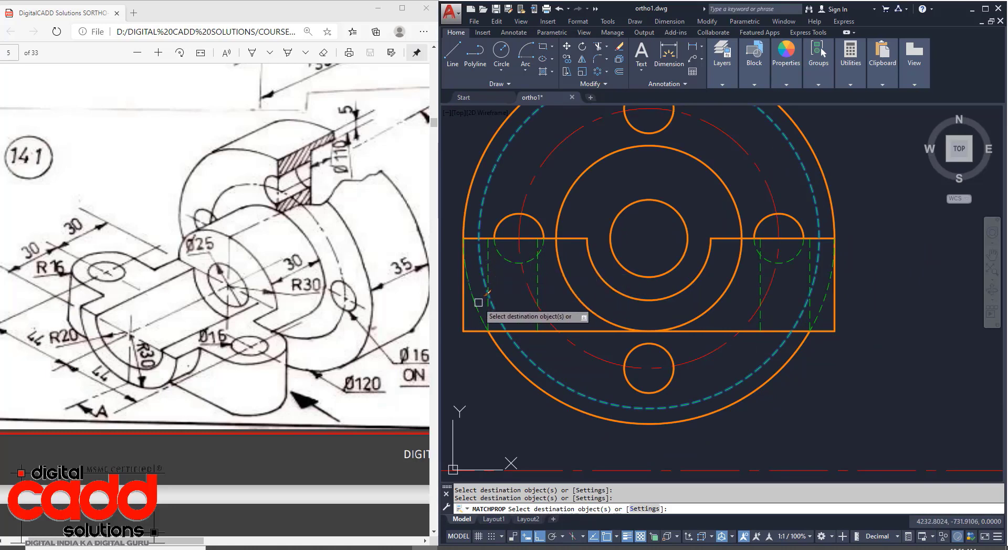
pyautogui.press('Return')
pyautogui.scroll(-4, 815, 359)
pyautogui.moveTo(839, 414); pyautogui.dragTo(868, 336, button='middle')
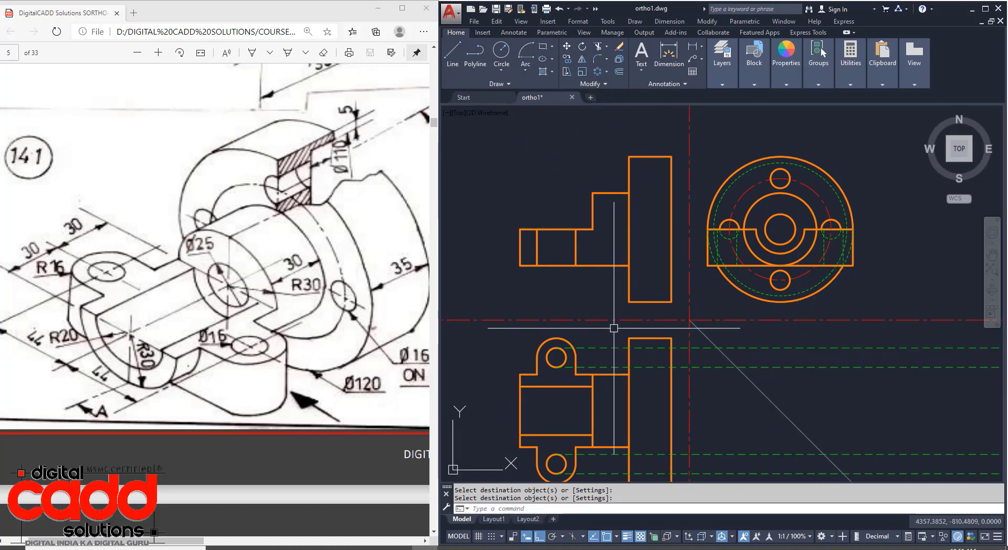
pyautogui.moveTo(690, 361)
pyautogui.mouseDown(button='middle')
pyautogui.moveTo(688, 346)
pyautogui.moveTo(710, 357)
pyautogui.mouseUp(button='middle')
pyautogui.scroll(4, 787, 250)
pyautogui.scroll(-4, 675, 346)
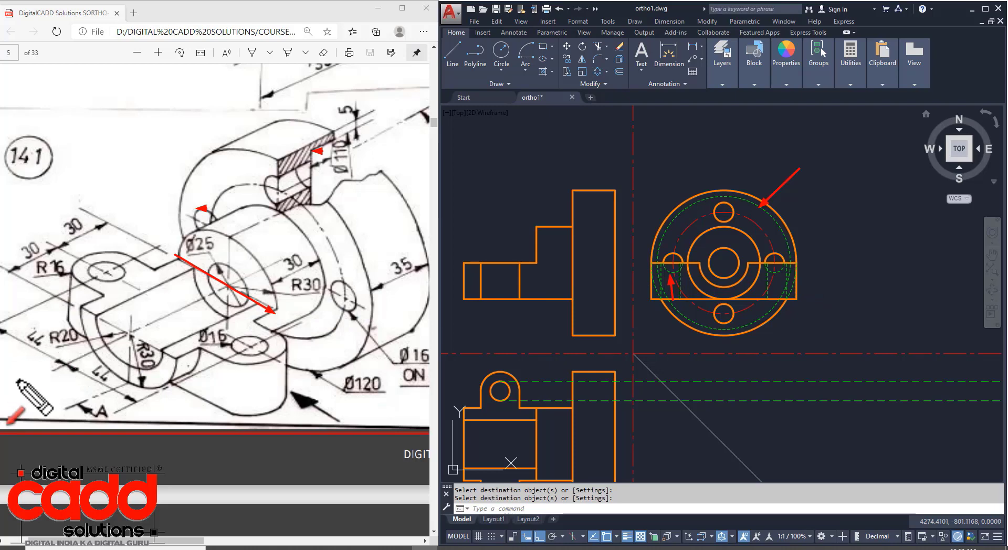
# Step: Mark the lug and its hole edges on the pictorial drawing with arrows and compare them with the side view's hidden lines
pyautogui.moveTo(21, 380); pyautogui.dragTo(56, 355)
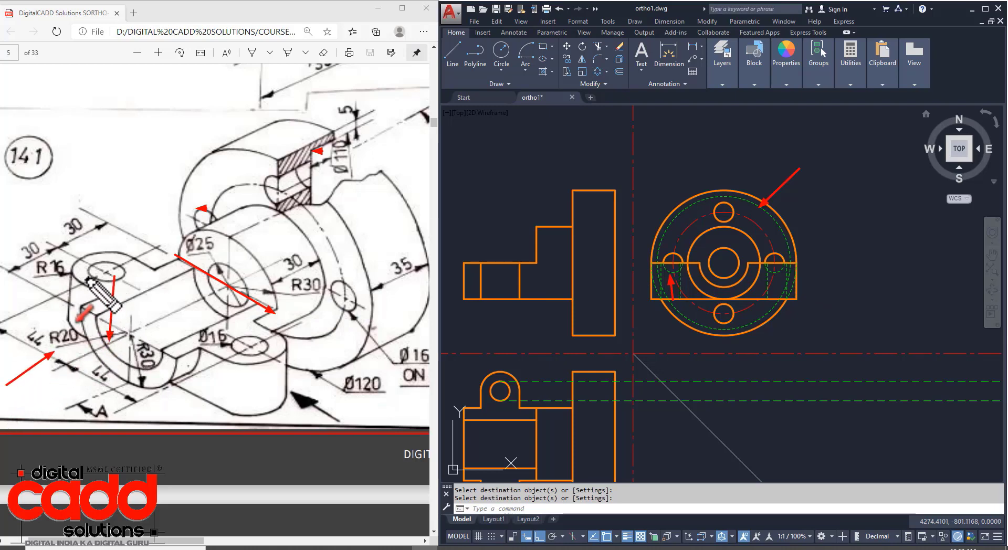
pyautogui.moveTo(91, 268); pyautogui.dragTo(84, 346)
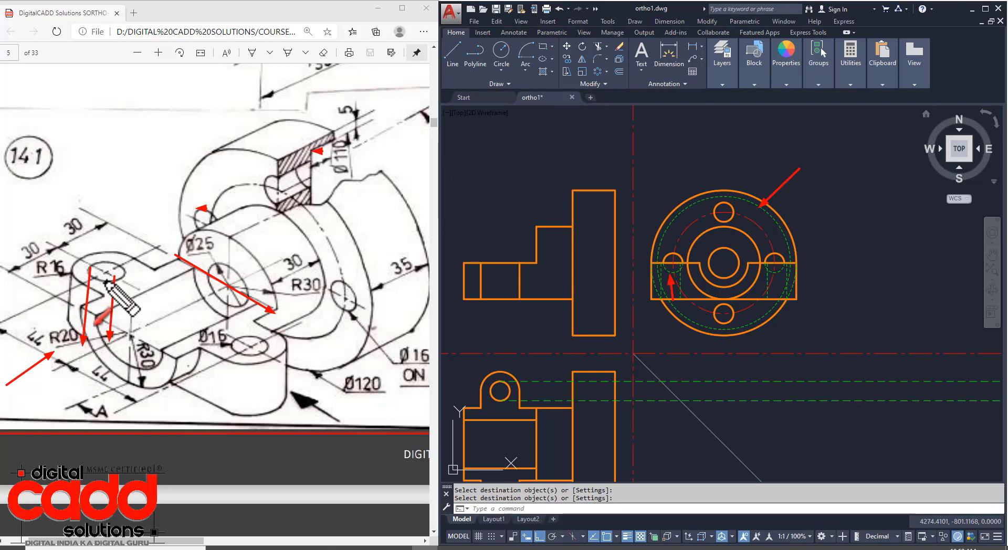
pyautogui.scroll(4, 695, 278)
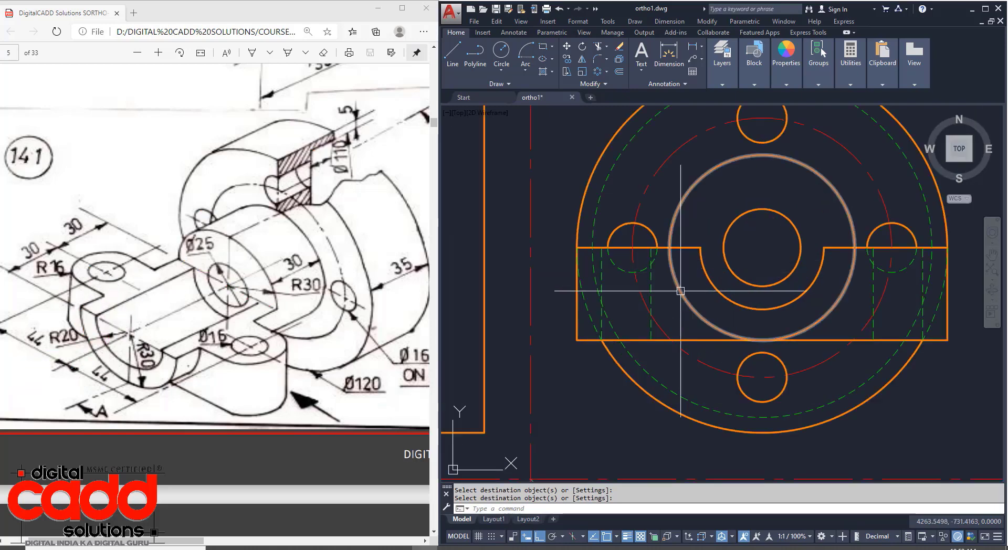
pyautogui.click(604, 276)
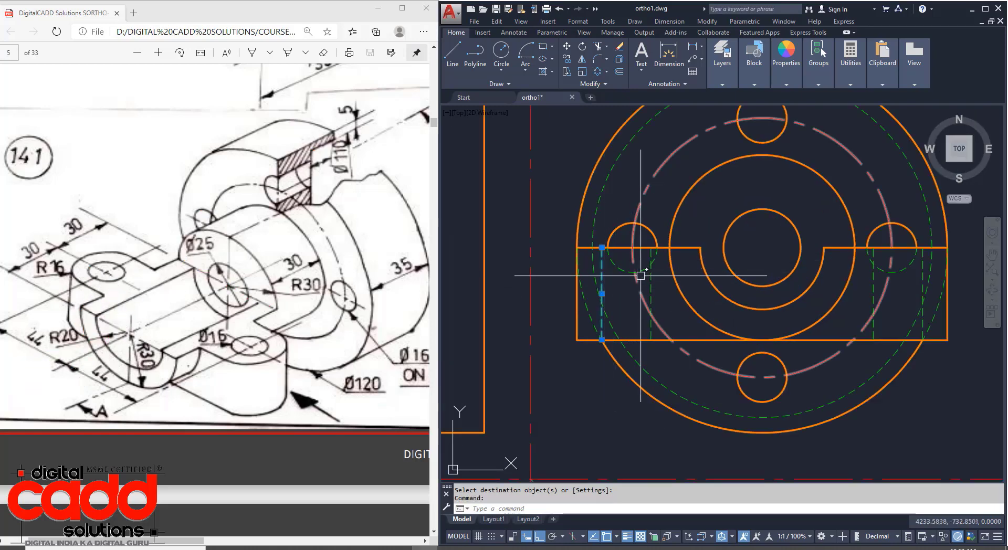
pyautogui.press('Escape')
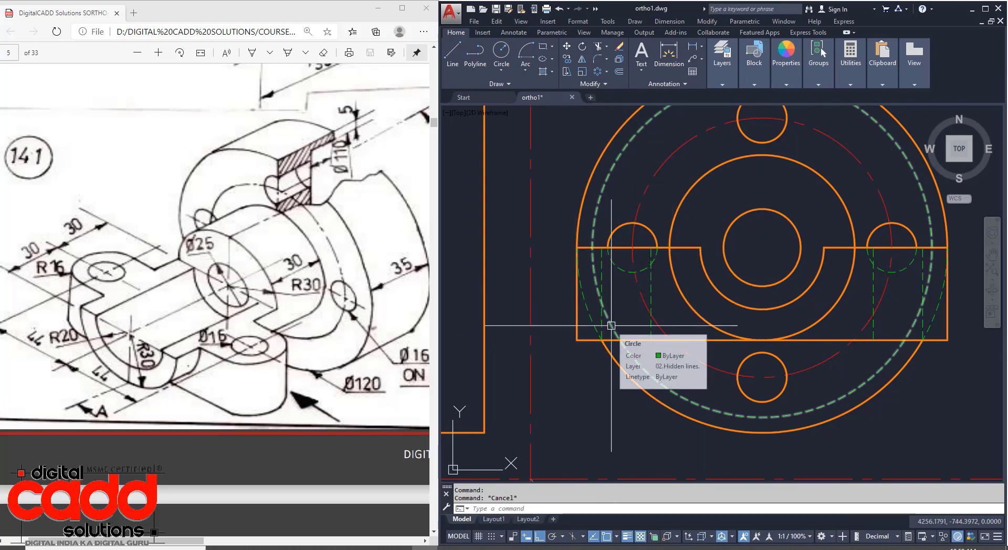
pyautogui.scroll(-5, 632, 250)
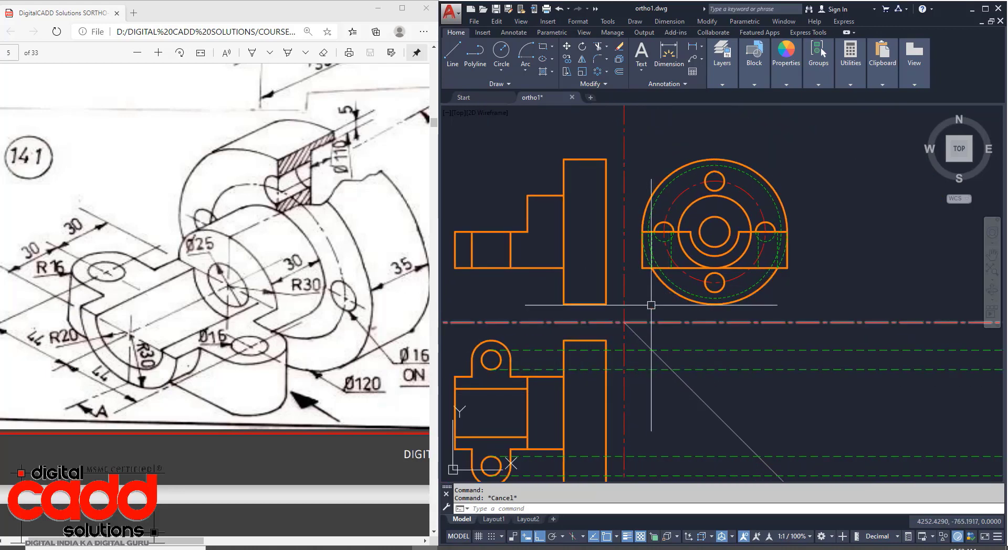
# Step: Erase the four horizontal dashed projection lines running from the top view's lugs
pyautogui.moveTo(700, 382); pyautogui.dragTo(643, 340, button='middle')
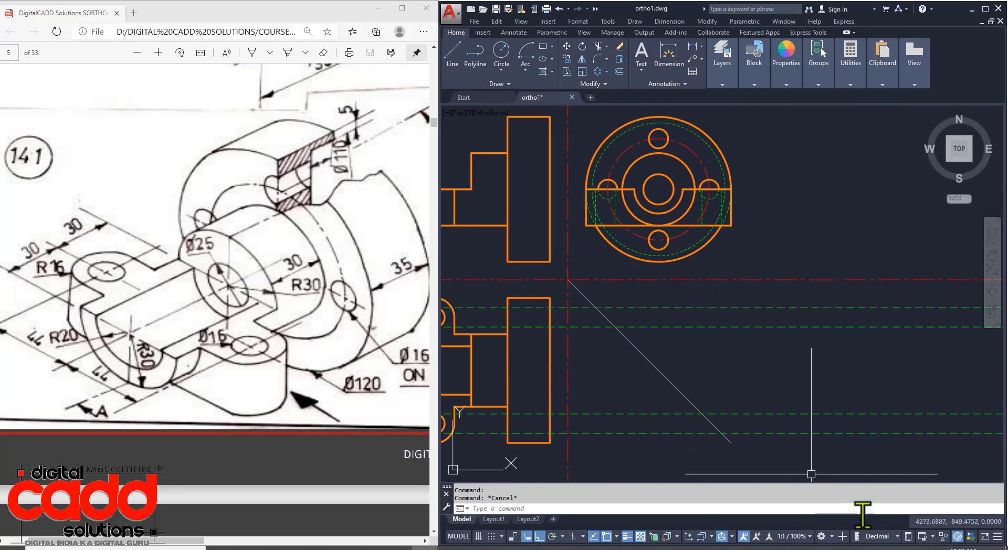
pyautogui.click(851, 463)
pyautogui.click(821, 303)
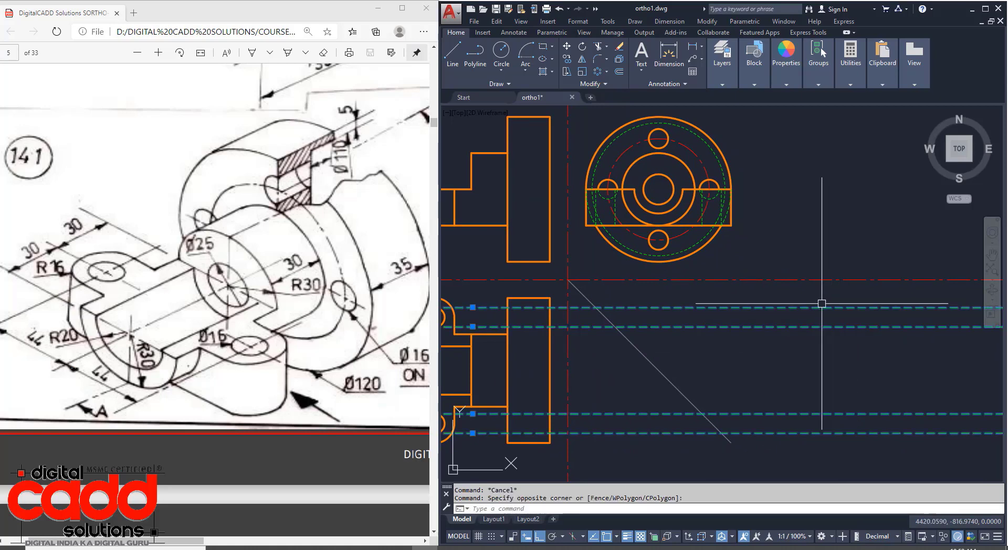
pyautogui.write('e')
pyautogui.press('Return')
# Step: Draw horizontal rays from the upper and lower quadrants of the side view's large dashed circle across the front view's flange
pyautogui.moveTo(647, 371)
pyautogui.mouseDown(button='middle')
pyautogui.moveTo(760, 365)
pyautogui.moveTo(854, 382)
pyautogui.mouseUp(button='middle')
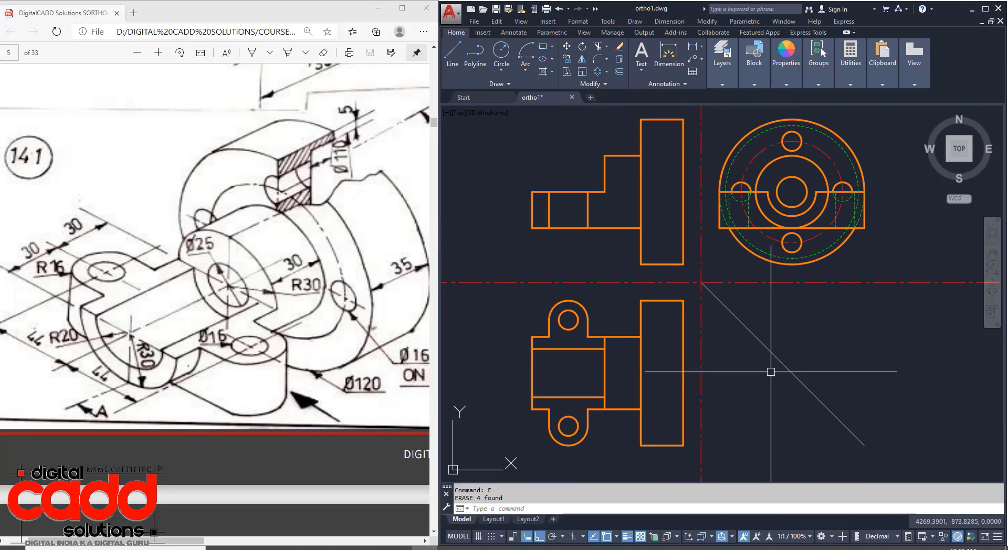
pyautogui.moveTo(654, 271); pyautogui.dragTo(645, 376, button='middle')
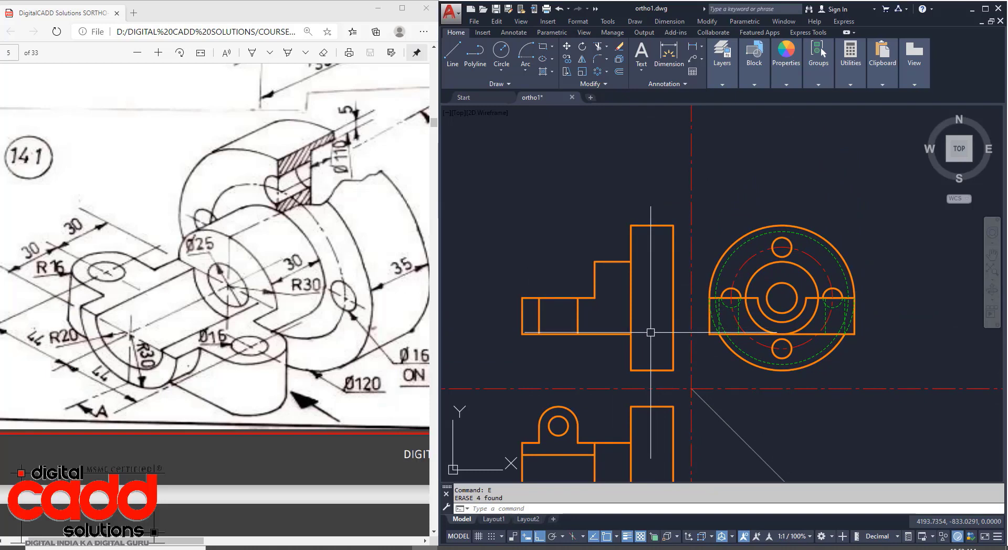
pyautogui.scroll(2, 650, 332)
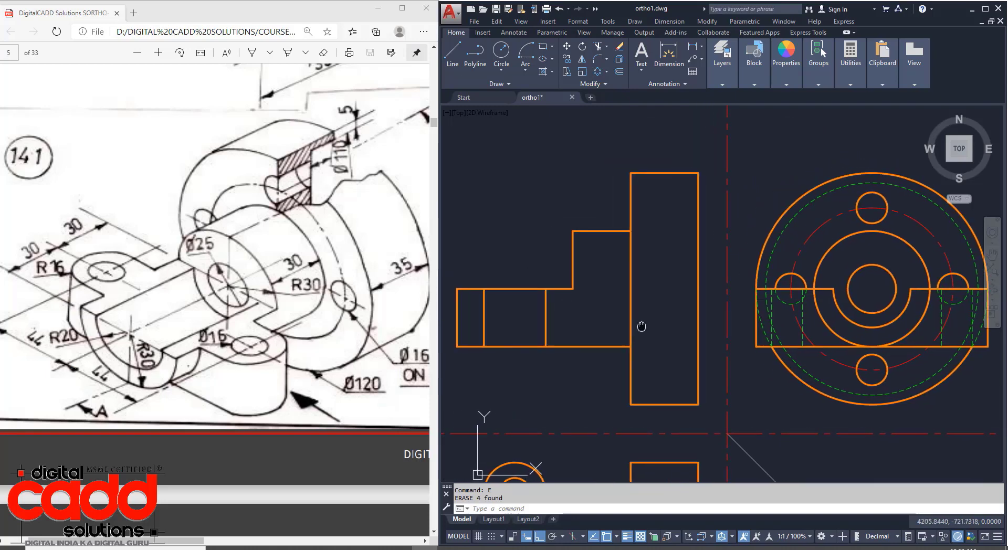
pyautogui.moveTo(641, 326); pyautogui.dragTo(649, 326, button='middle')
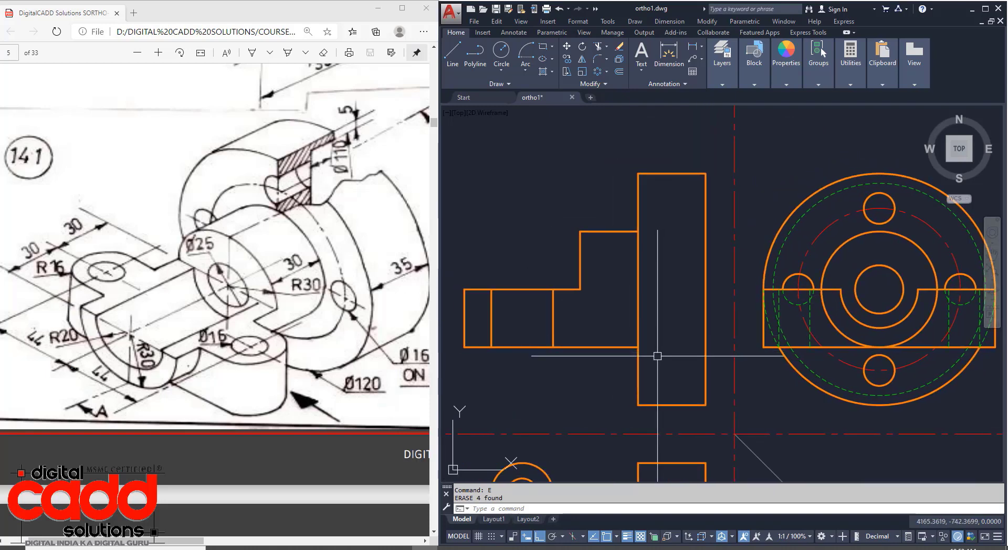
pyautogui.moveTo(757, 363); pyautogui.dragTo(747, 364, button='middle')
pyautogui.write('ray')
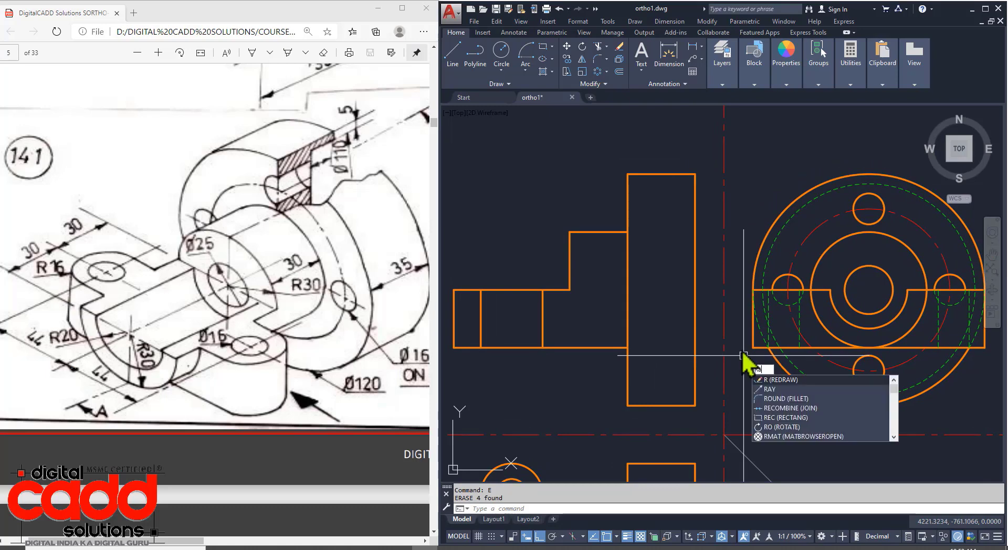
pyautogui.press('Return')
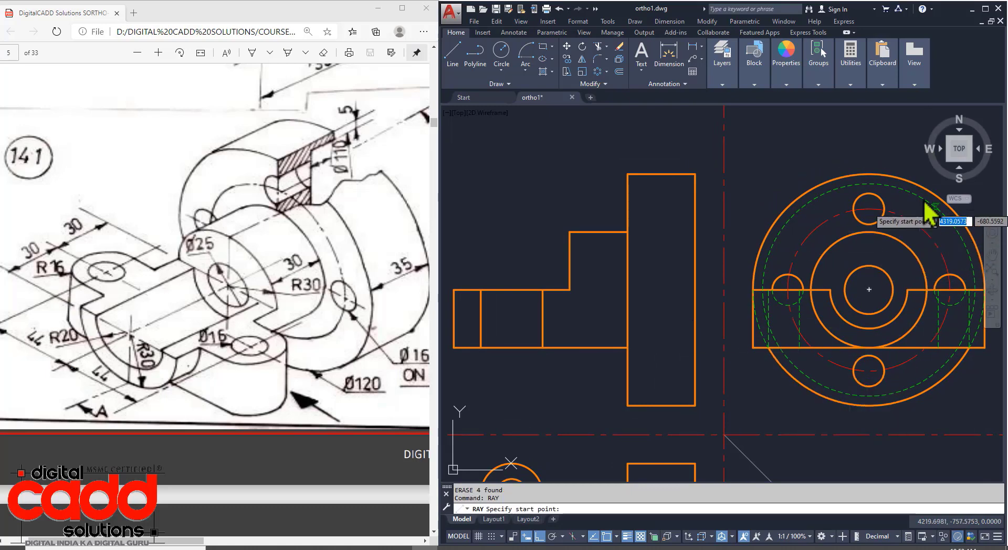
pyautogui.click(868, 183)
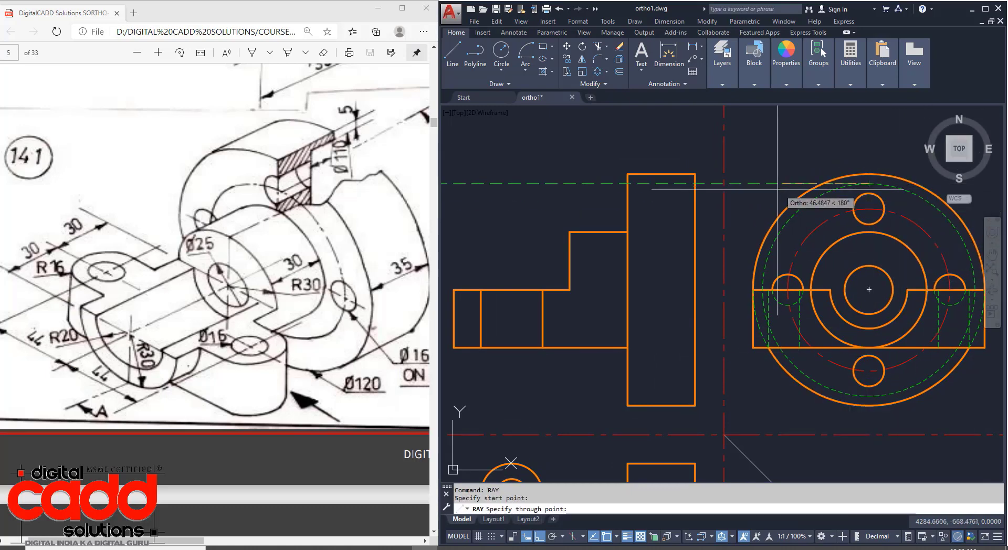
pyautogui.click(756, 184)
pyautogui.press('Return')
pyautogui.press('Return')
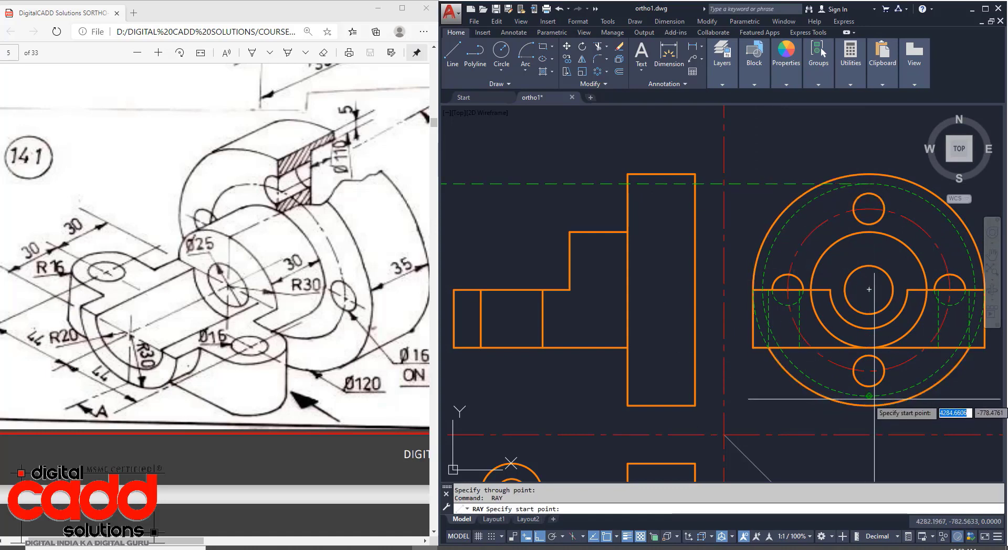
pyautogui.click(868, 395)
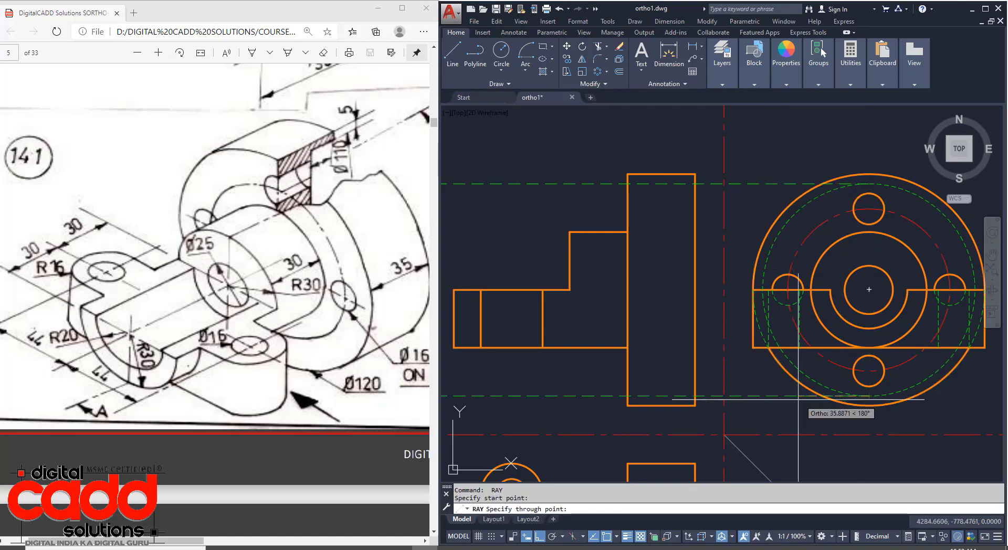
pyautogui.click(767, 401)
pyautogui.press('Return')
# Step: Explode the front view's flange rectangle and offset its right edge inward by 15
pyautogui.moveTo(785, 429)
pyautogui.mouseDown(button='middle')
pyautogui.moveTo(696, 318)
pyautogui.moveTo(749, 296)
pyautogui.moveTo(778, 381)
pyautogui.moveTo(762, 387)
pyautogui.mouseUp(button='middle')
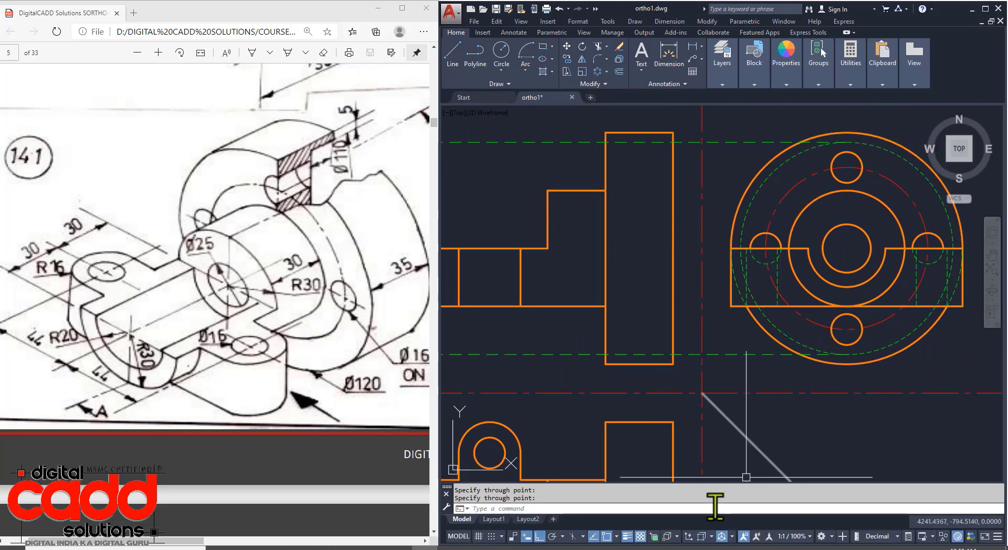
pyautogui.click(673, 181)
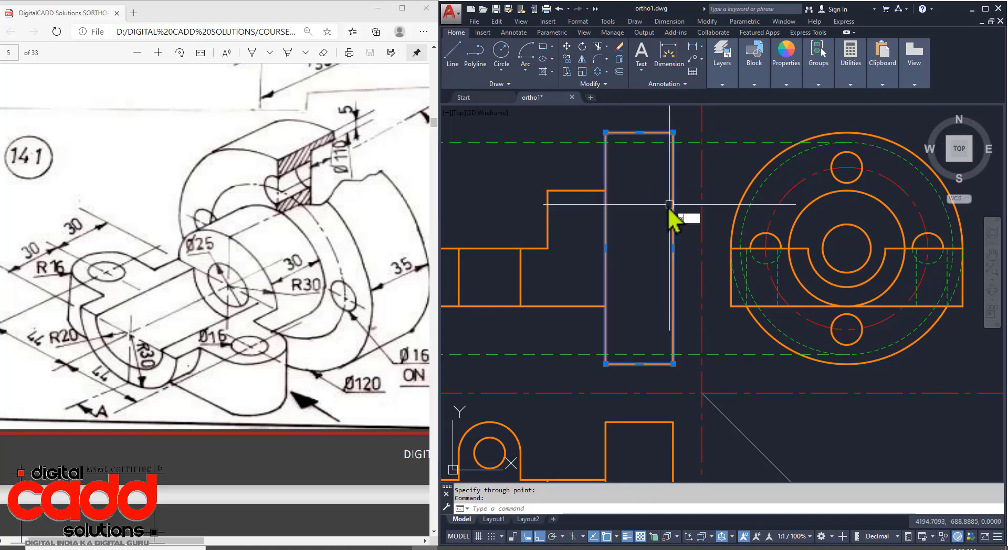
pyautogui.press('Return')
pyautogui.write('o')
pyautogui.press('Return')
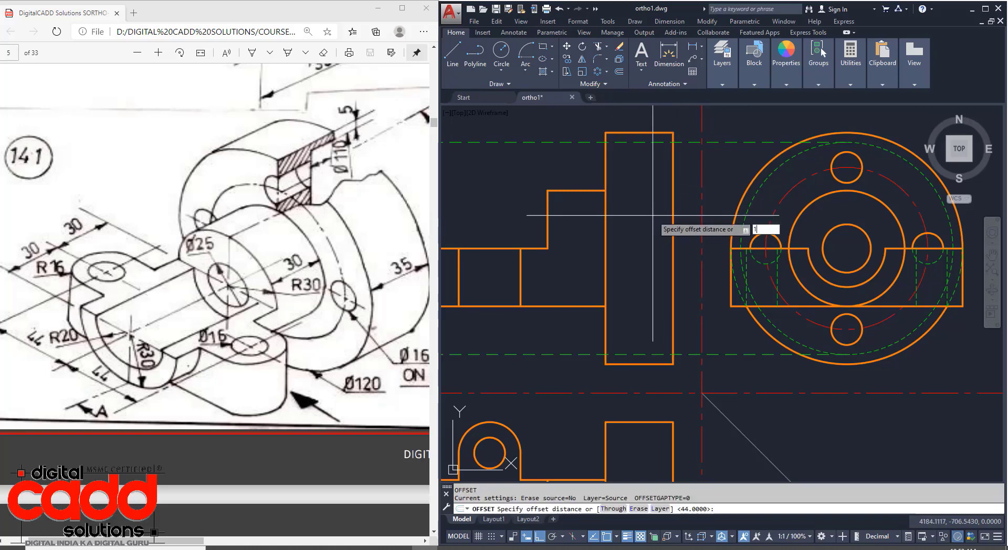
pyautogui.press('Return')
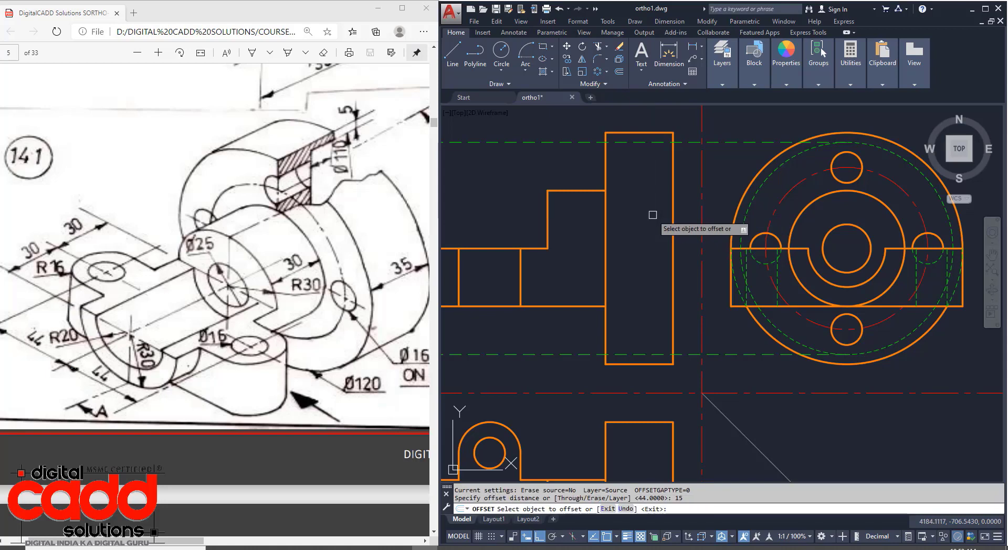
pyautogui.click(672, 181)
pyautogui.click(653, 202)
pyautogui.press('Return')
# Step: Match the properties of the offset flange line to the side view's dashed hidden circle
pyautogui.write('m')
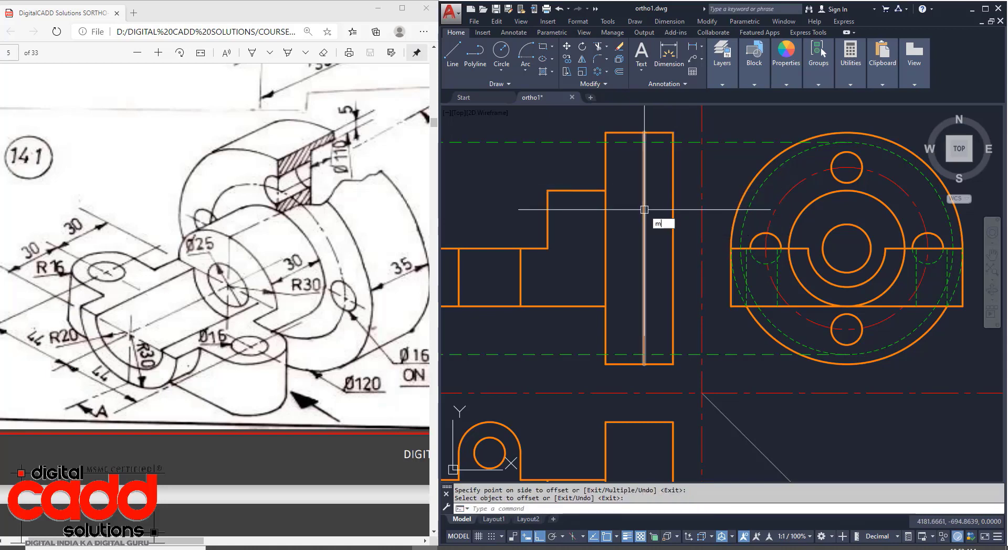
pyautogui.write('a')
pyautogui.press('Return')
pyautogui.click(749, 202)
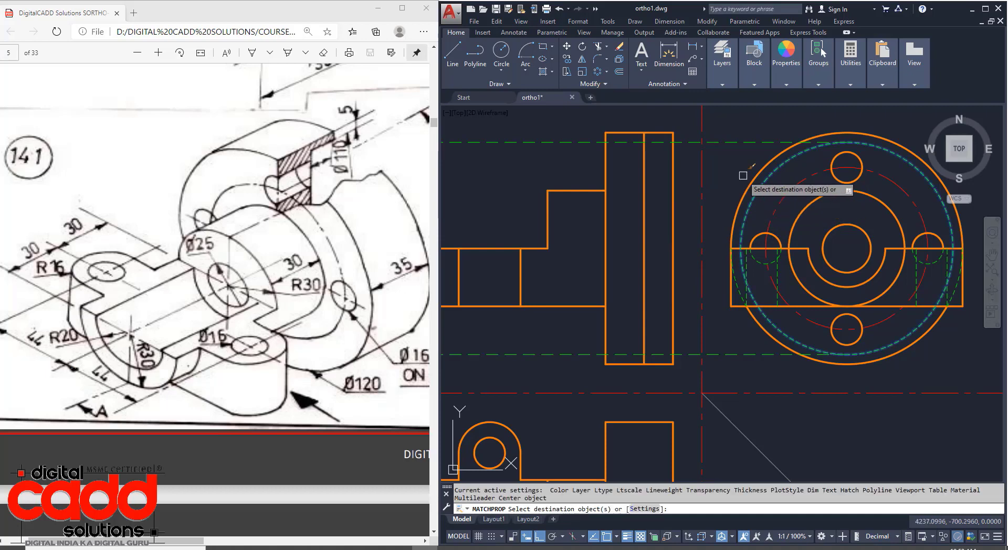
pyautogui.click(645, 199)
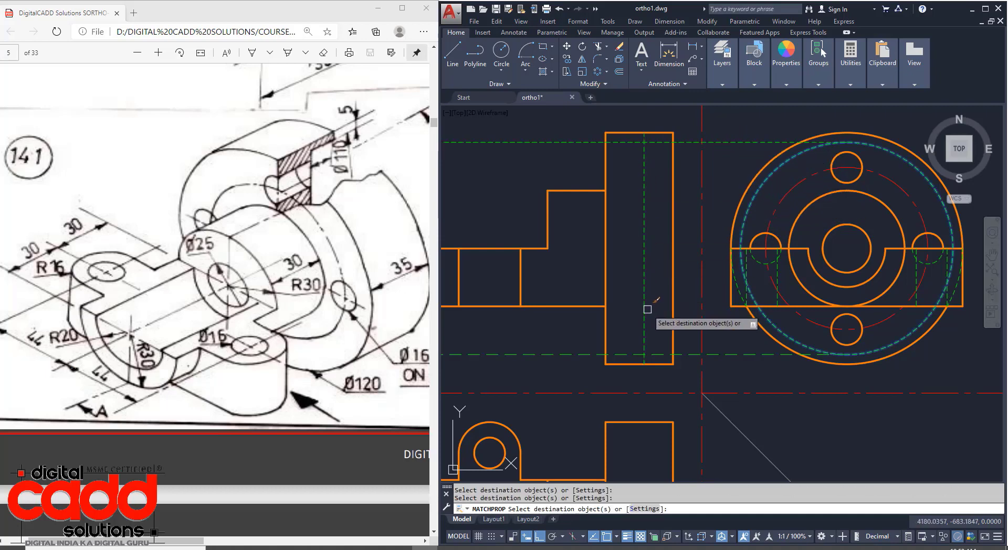
pyautogui.press('Return')
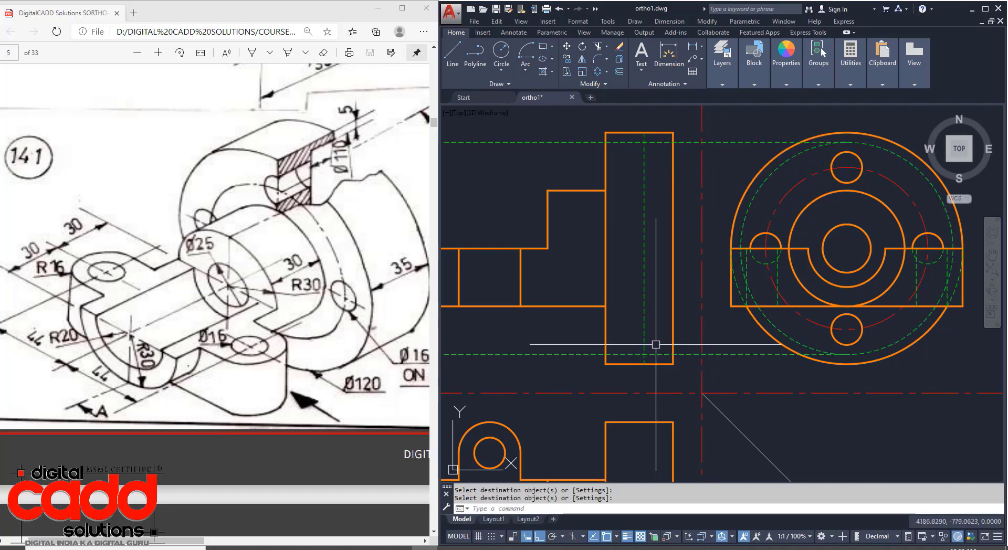
# Step: Trim the two dashed rays and the dashed vertical line to the recess outline between the offset line and the flange's right edge
pyautogui.press('Return')
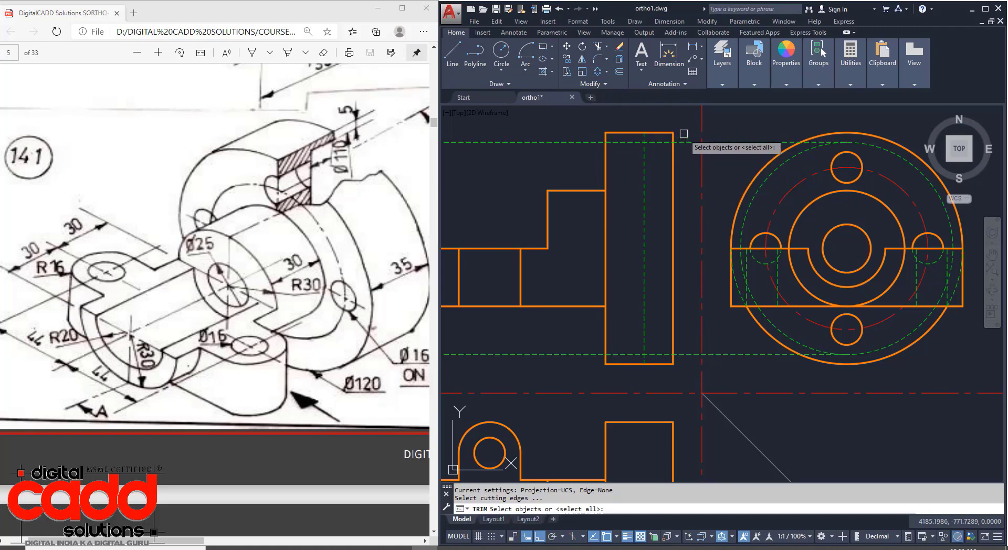
pyautogui.click(681, 132)
pyautogui.click(631, 357)
pyautogui.press('Return')
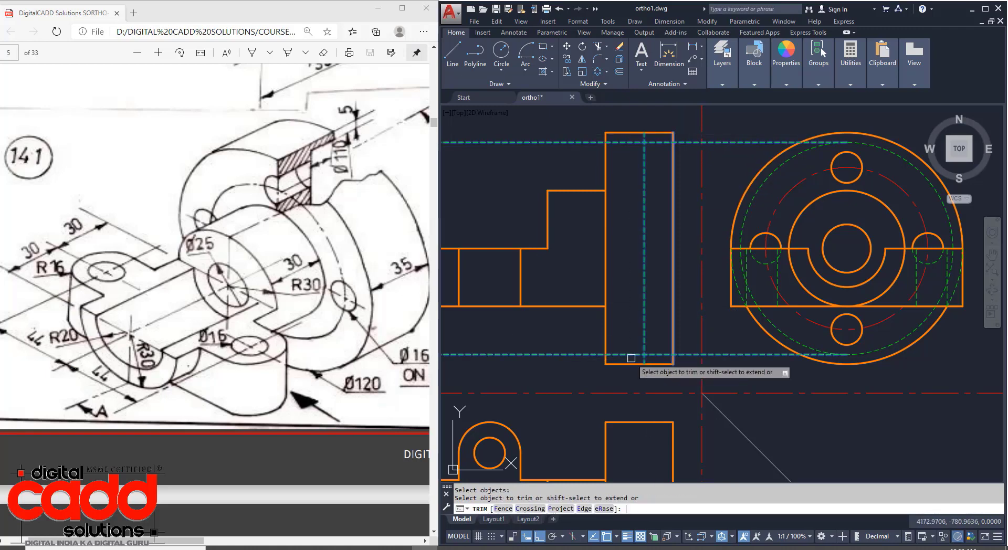
pyautogui.click(631, 354)
pyautogui.click(634, 143)
pyautogui.scroll(4, 634, 143)
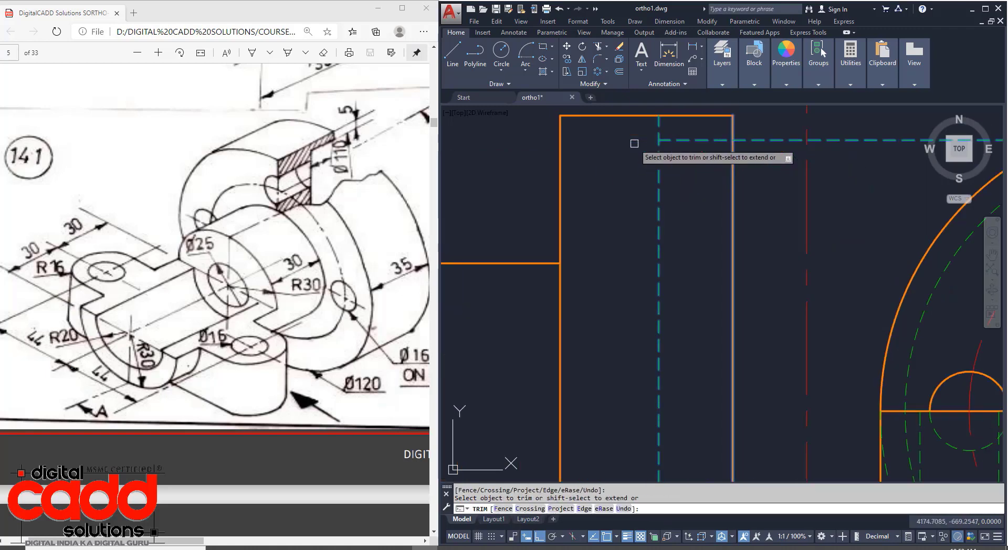
pyautogui.scroll(-4, 652, 156)
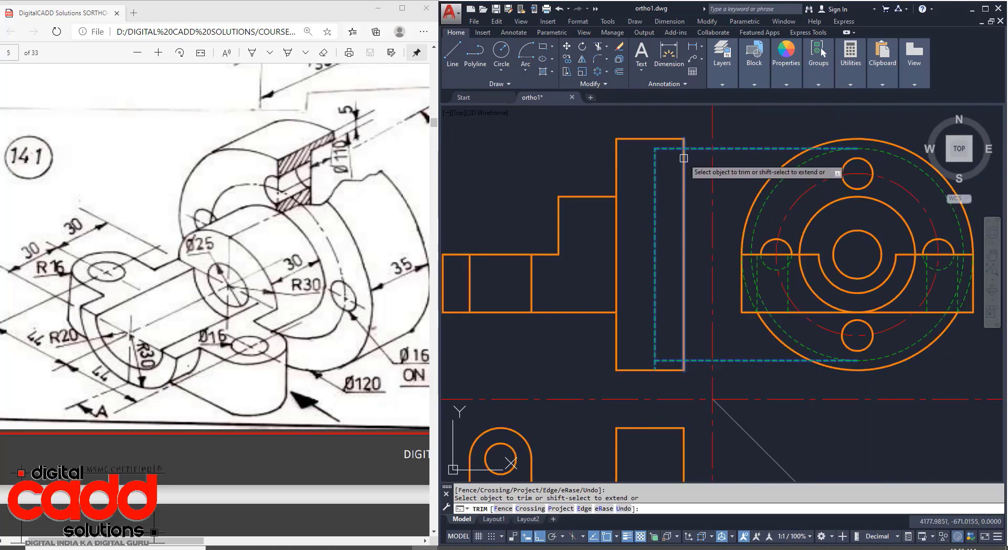
pyautogui.scroll(4, 668, 378)
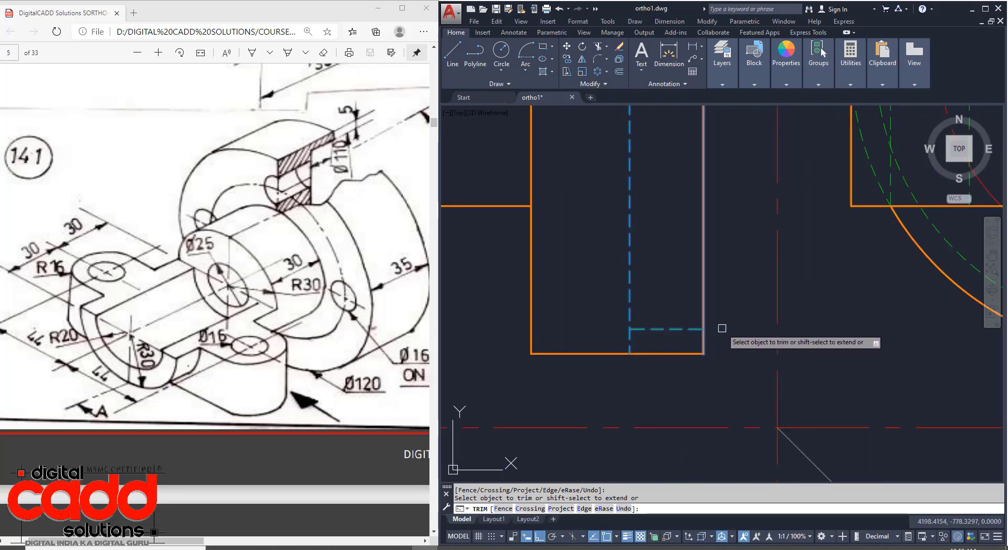
pyautogui.click(629, 343)
pyautogui.scroll(-6, 634, 344)
pyautogui.press('Return')
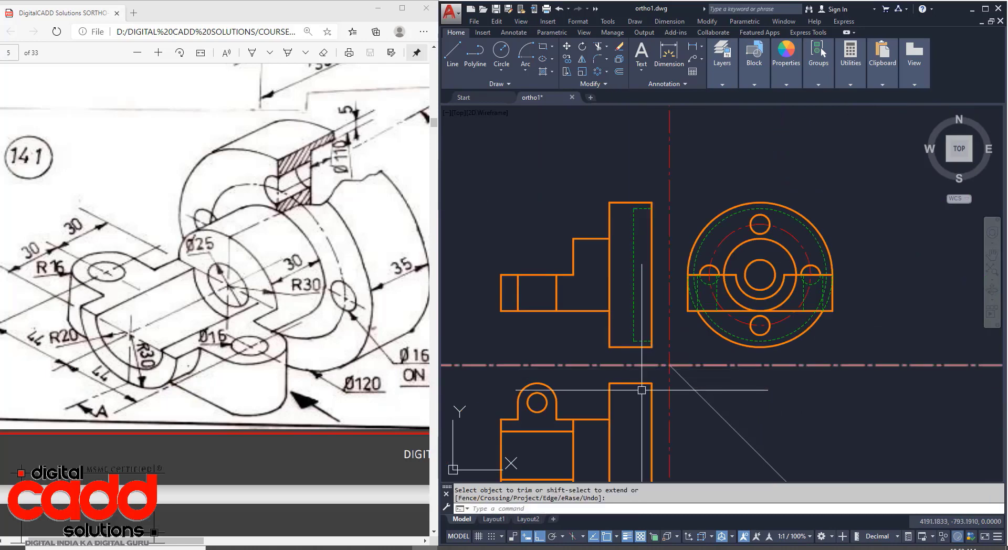
pyautogui.moveTo(641, 396)
pyautogui.mouseDown(button='middle')
pyautogui.moveTo(663, 342)
pyautogui.moveTo(634, 384)
pyautogui.mouseUp(button='middle')
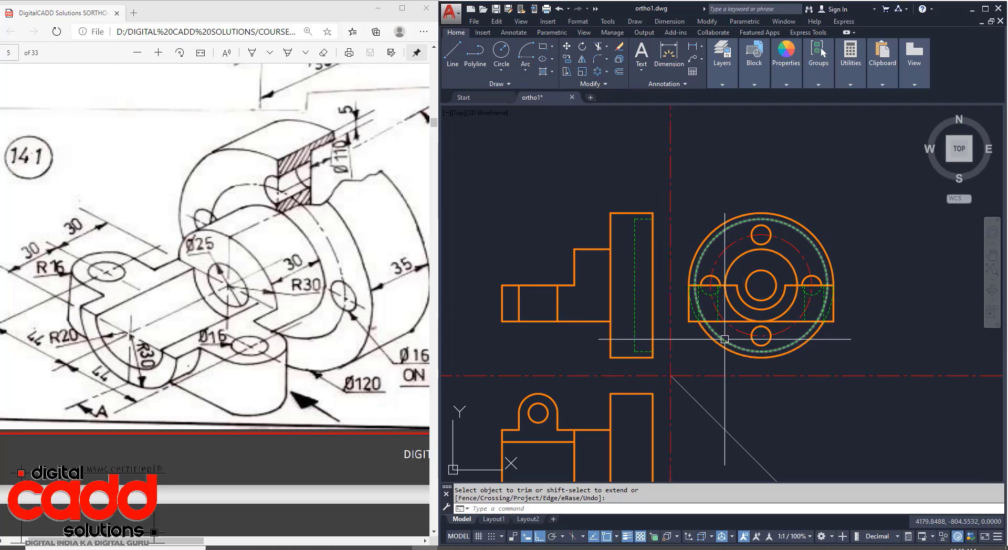
pyautogui.scroll(2, 614, 307)
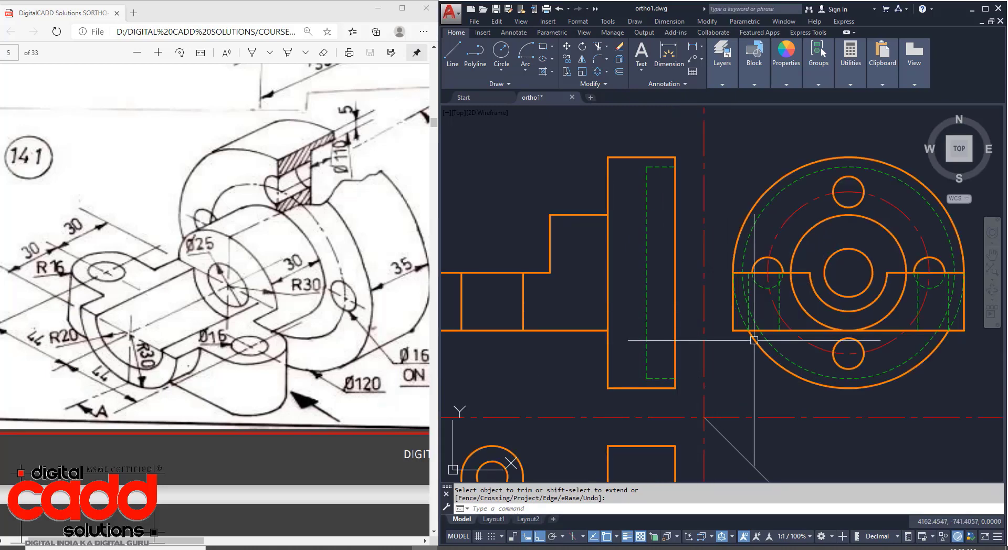
pyautogui.moveTo(754, 340); pyautogui.dragTo(722, 348, button='middle')
pyautogui.write('ay')
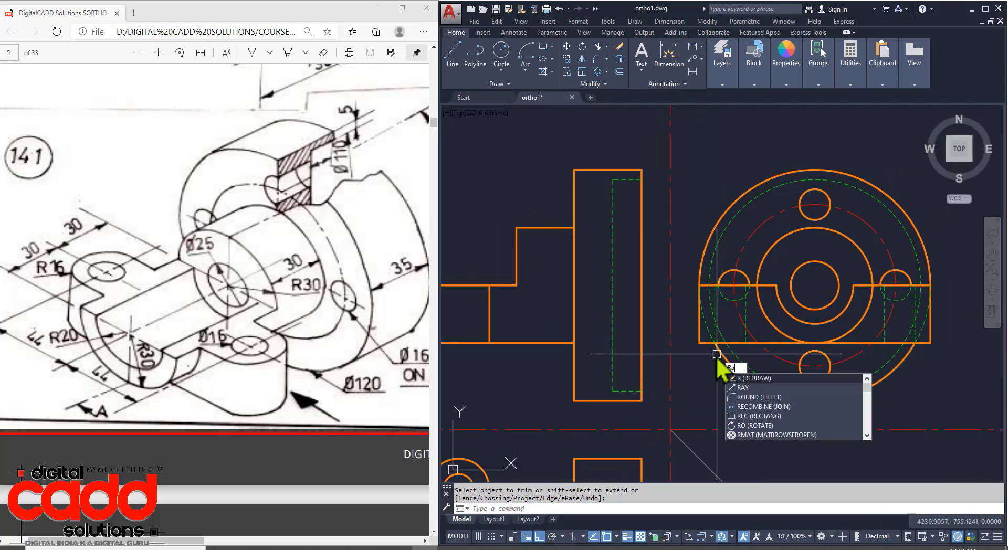
pyautogui.press('Return')
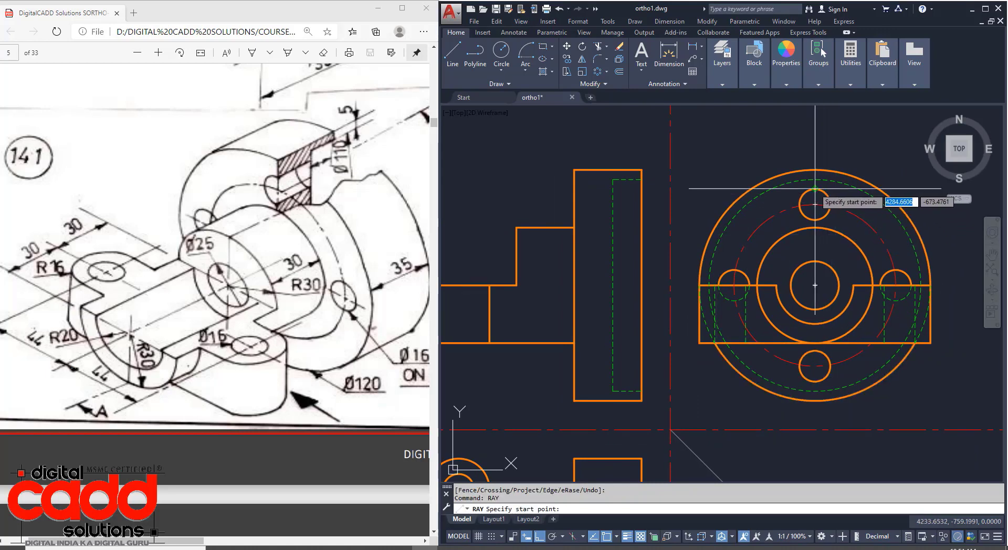
pyautogui.press('Escape')
pyautogui.press('Escape')
# Step: Set the default linetype scale for new objects to 0.4
pyautogui.hotkey('ctrl', '1')
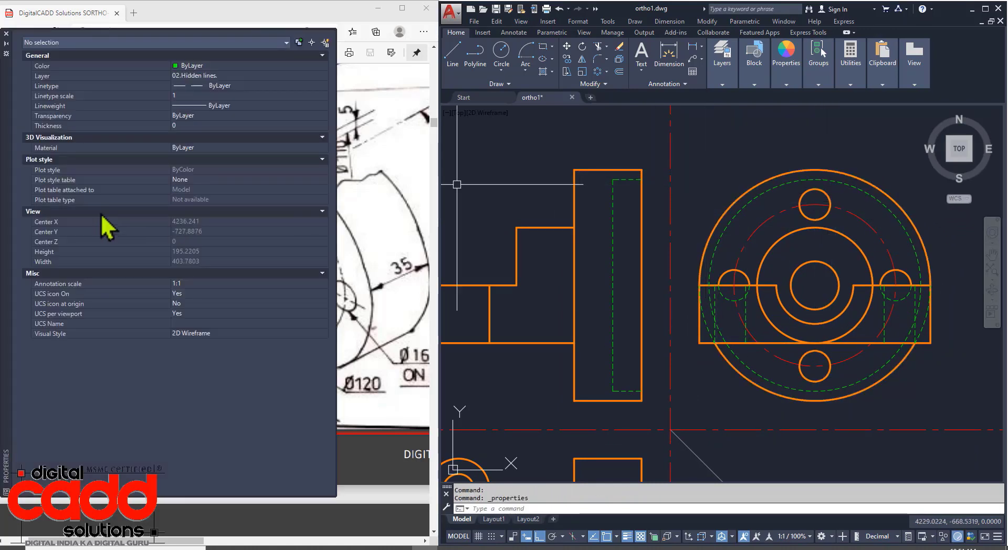
pyautogui.click(188, 96)
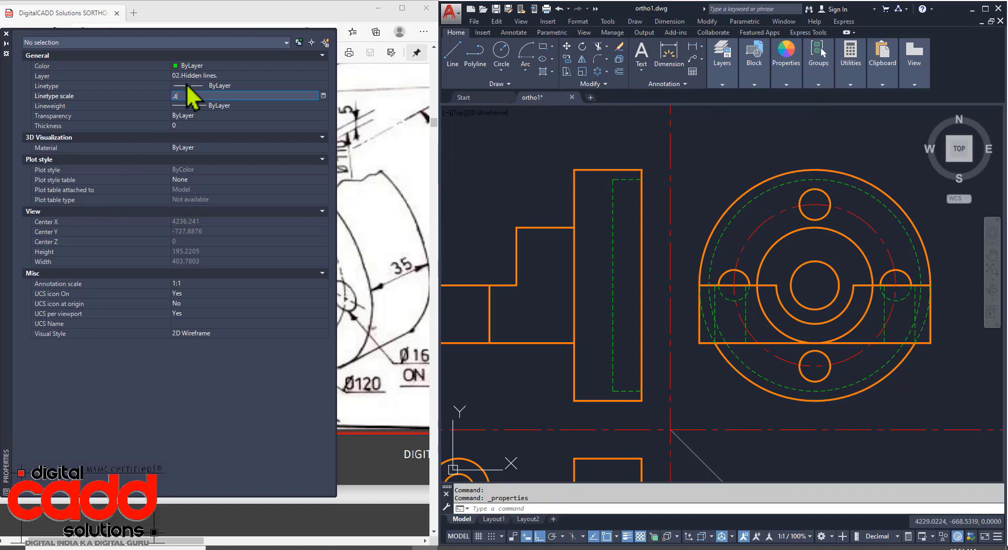
pyautogui.write('0.4')
pyautogui.press('Return')
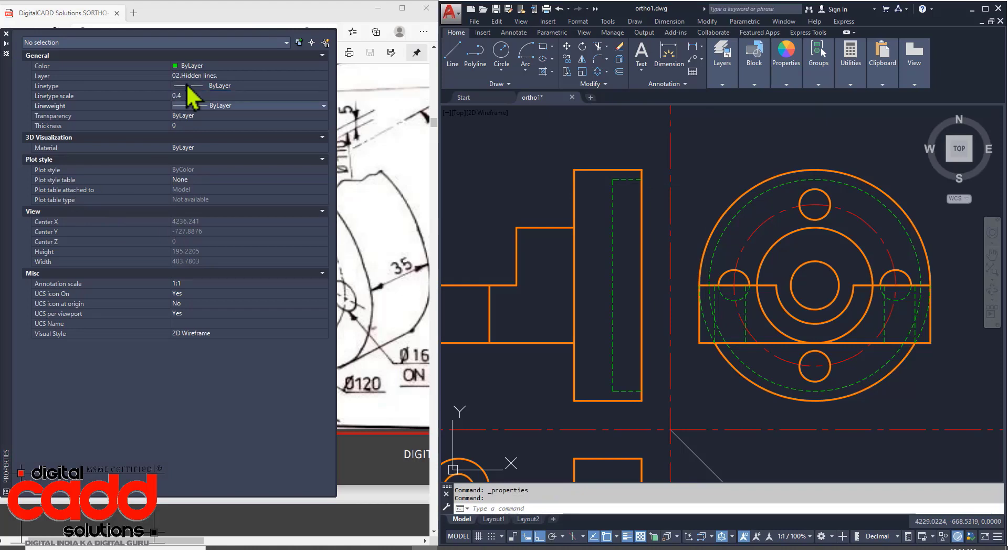
pyautogui.click(5, 33)
# Step: Draw horizontal rays from the upper and lower quadrants of the side view's top bolt hole across the front view's flange
pyautogui.write('r')
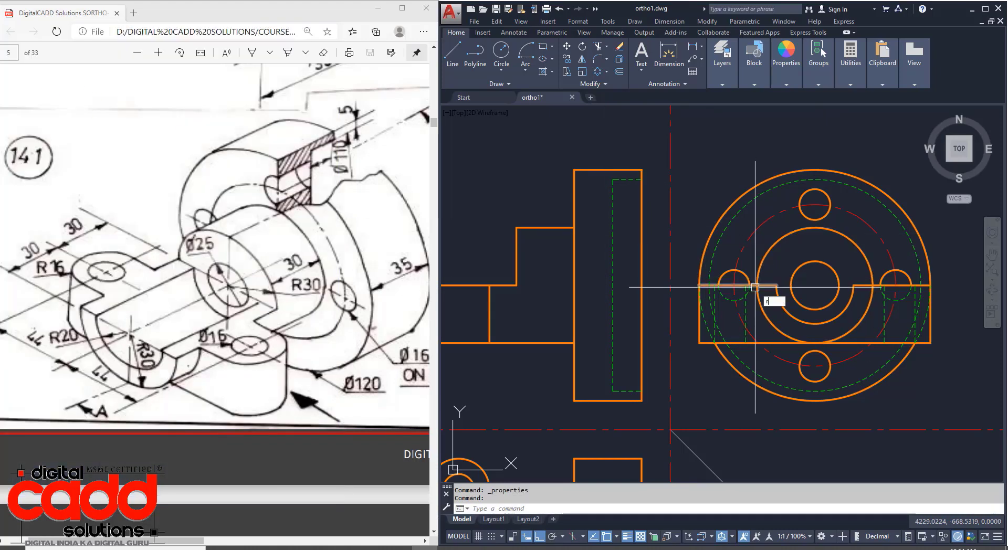
pyautogui.write('a')
pyautogui.press('Return')
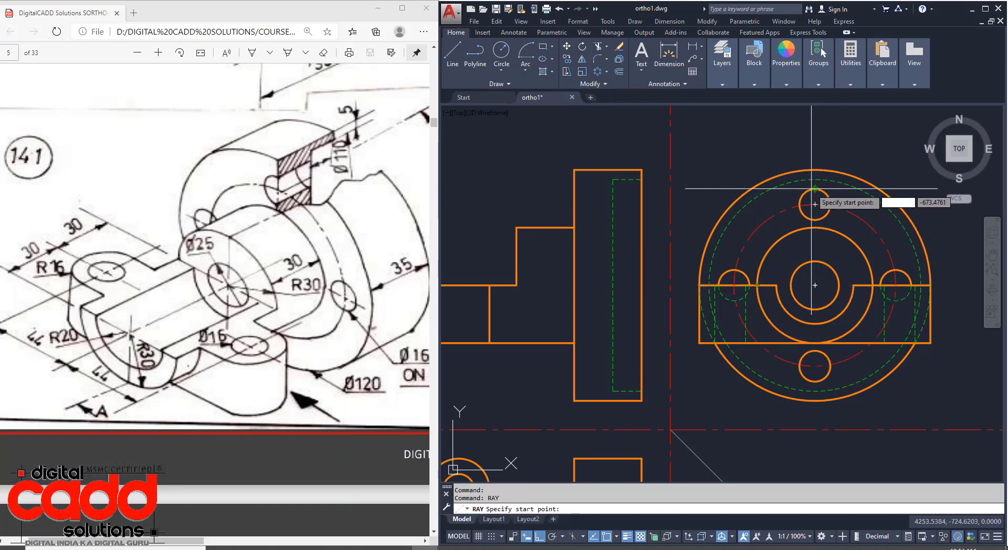
pyautogui.click(815, 188)
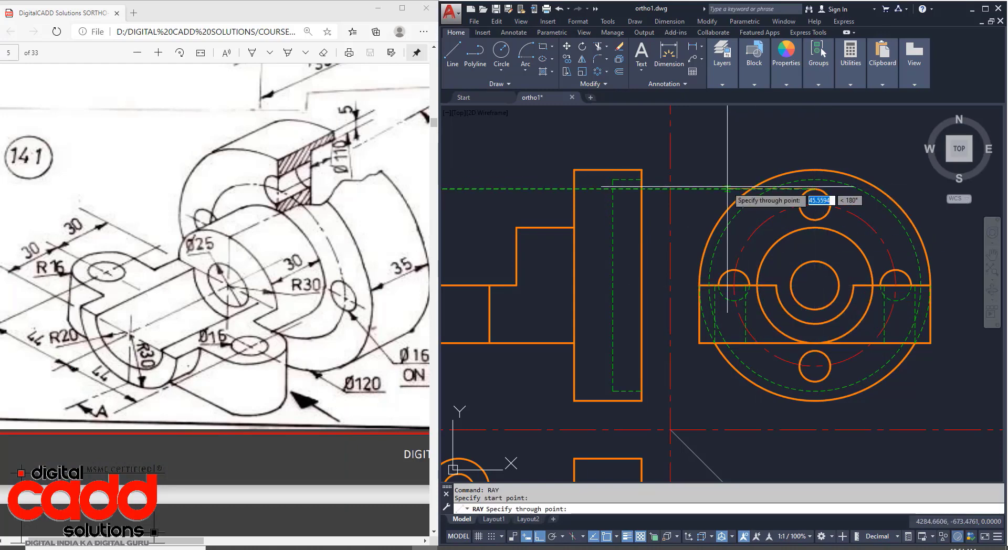
pyautogui.click(727, 188)
pyautogui.press('Return')
pyautogui.press('Return')
pyautogui.click(815, 219)
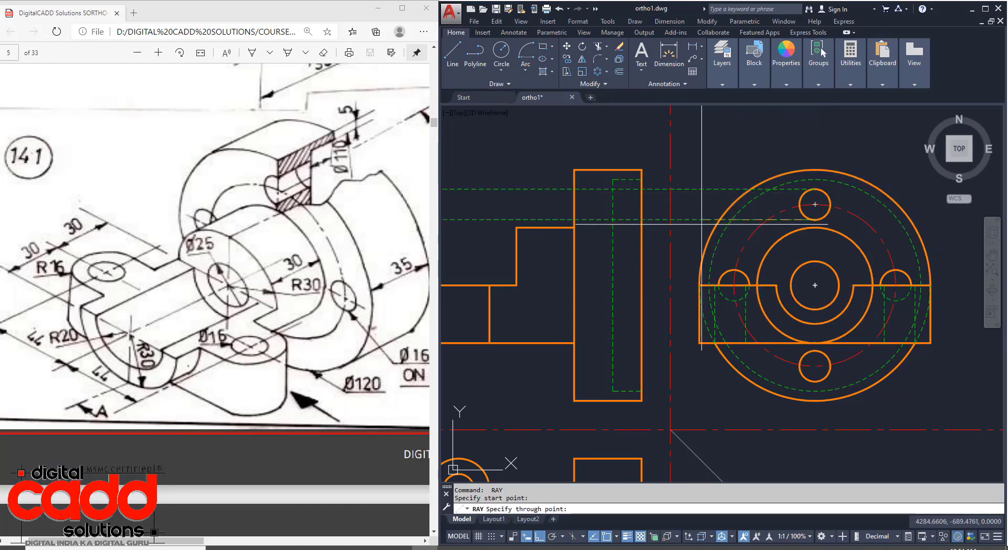
pyautogui.click(689, 223)
pyautogui.press('Return')
# Step: Try a horizontal ray from near the top of the side view's left bolt hole and erase it
pyautogui.press('Return')
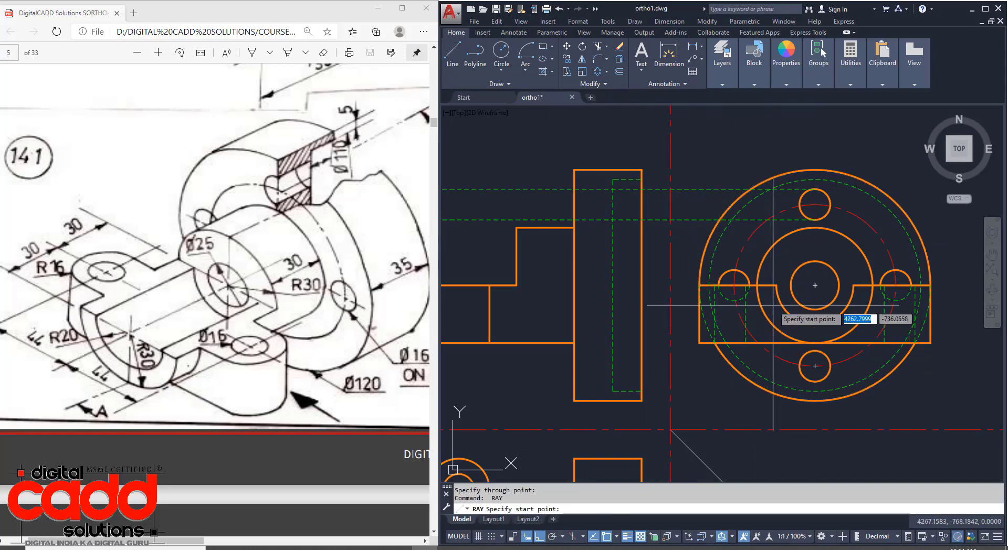
pyautogui.click(735, 271)
pyautogui.click(677, 271)
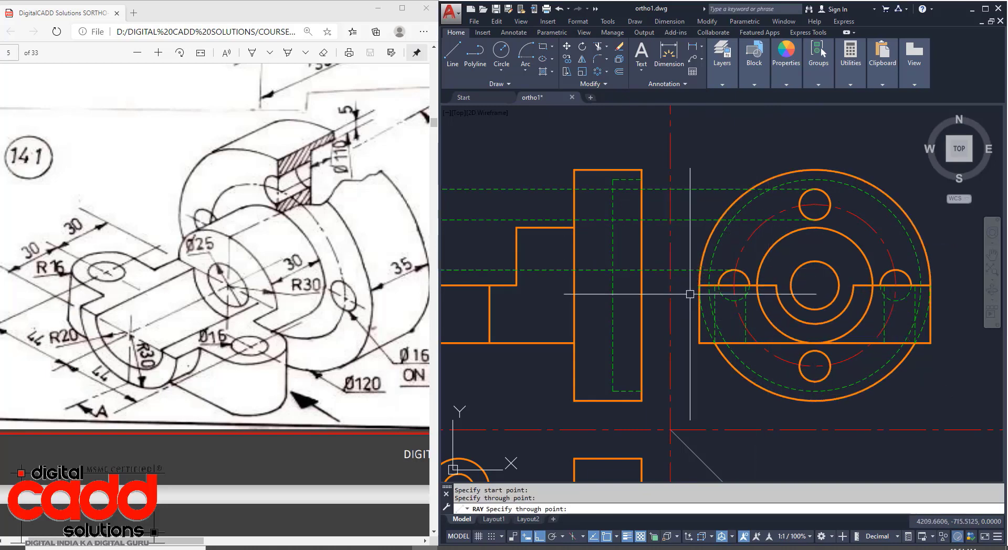
pyautogui.press('Return')
pyautogui.press('Return')
pyautogui.scroll(5, 731, 306)
pyautogui.press('Escape')
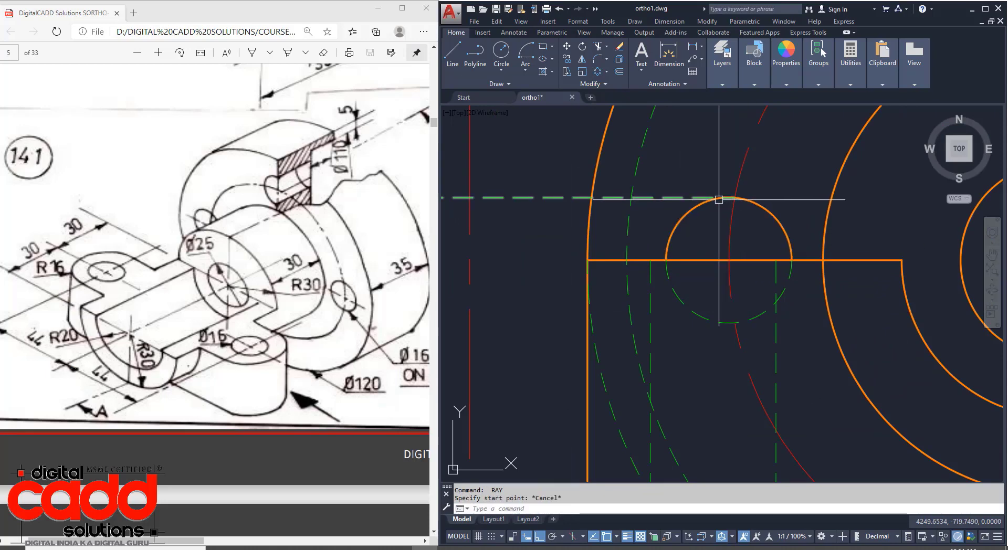
pyautogui.scroll(3, 781, 245)
pyautogui.scroll(4, 809, 197)
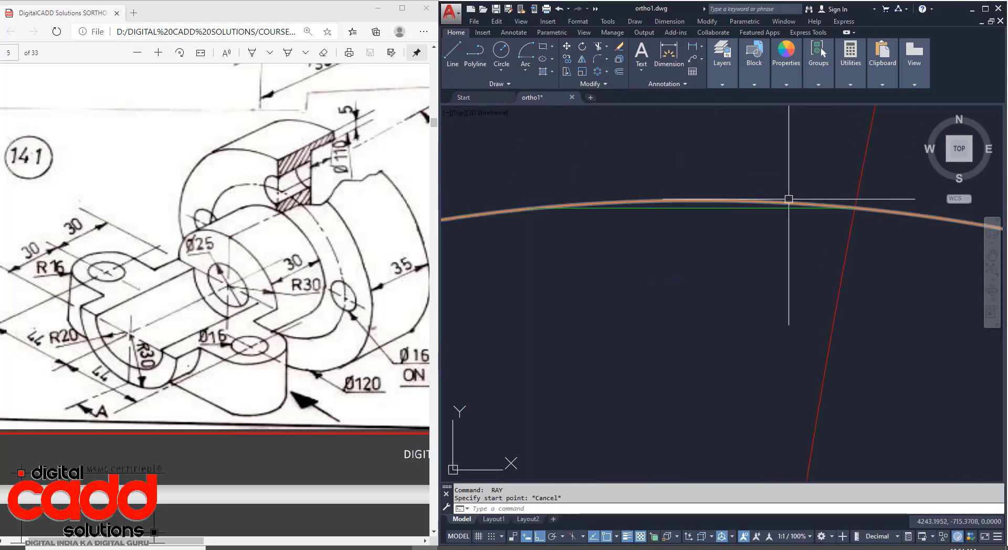
pyautogui.press('Delete')
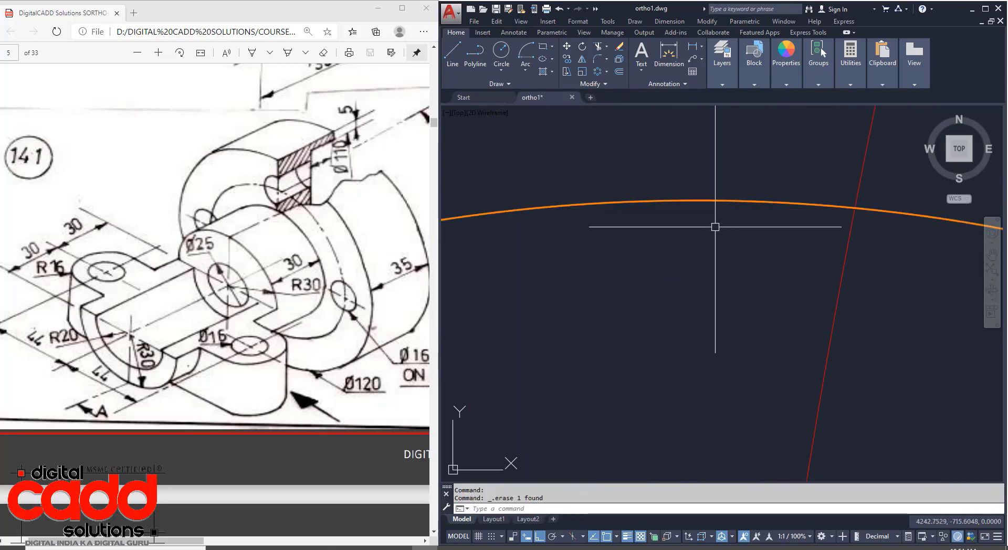
# Step: Draw horizontal rays from the exact upper and lower quadrants of the side view's left bolt hole across the front view
pyautogui.write('ray')
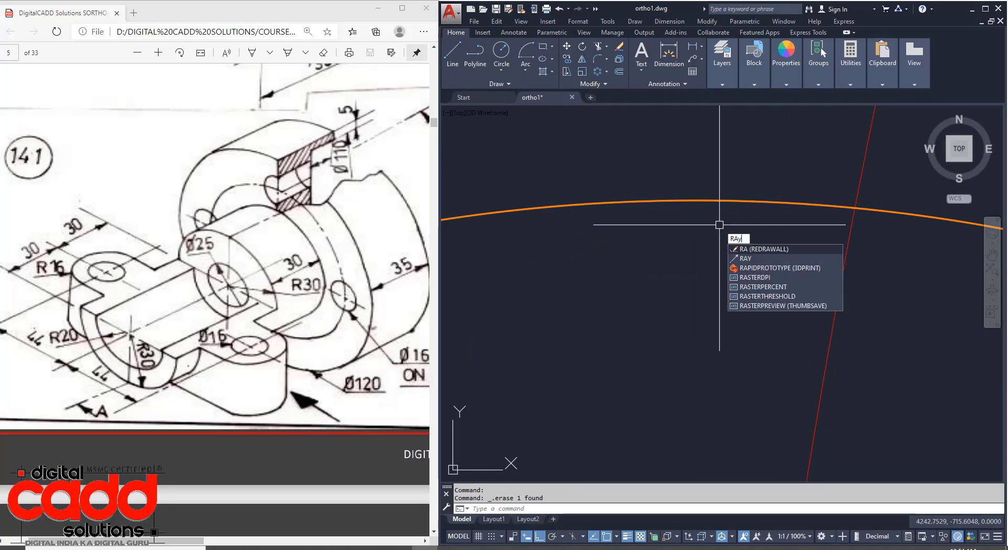
pyautogui.press('Return')
pyautogui.scroll(-4, 724, 252)
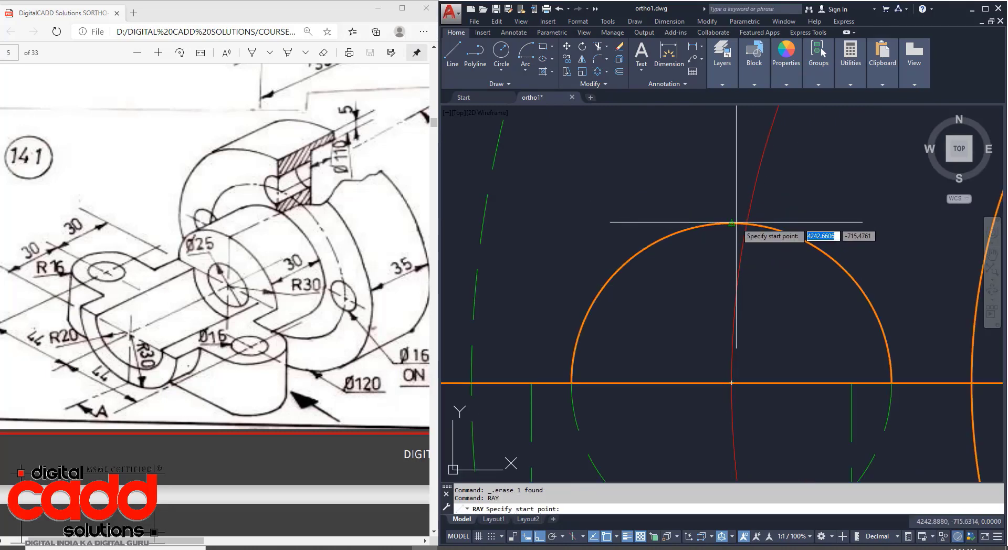
pyautogui.scroll(1, 746, 227)
pyautogui.scroll(-5, 742, 224)
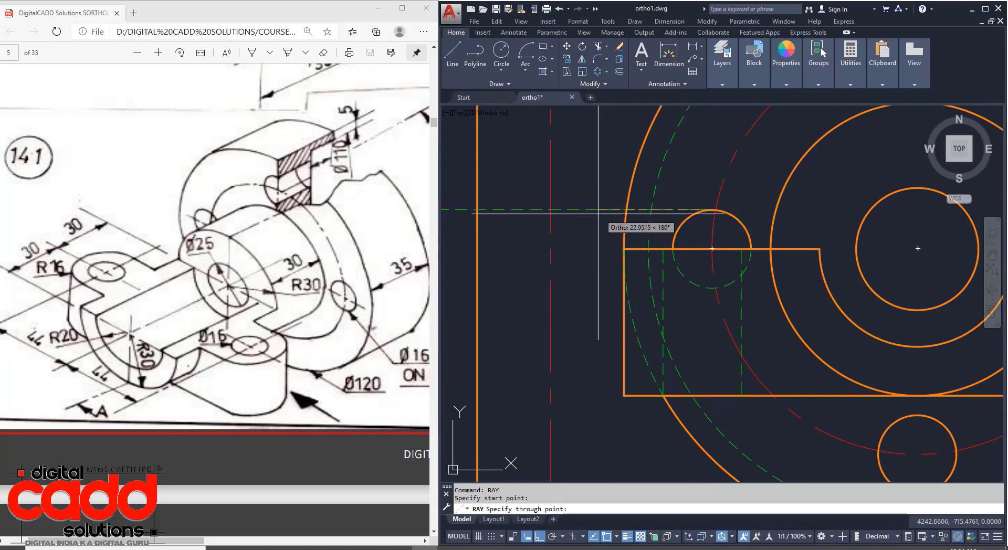
pyautogui.press('Return')
pyautogui.press('Return')
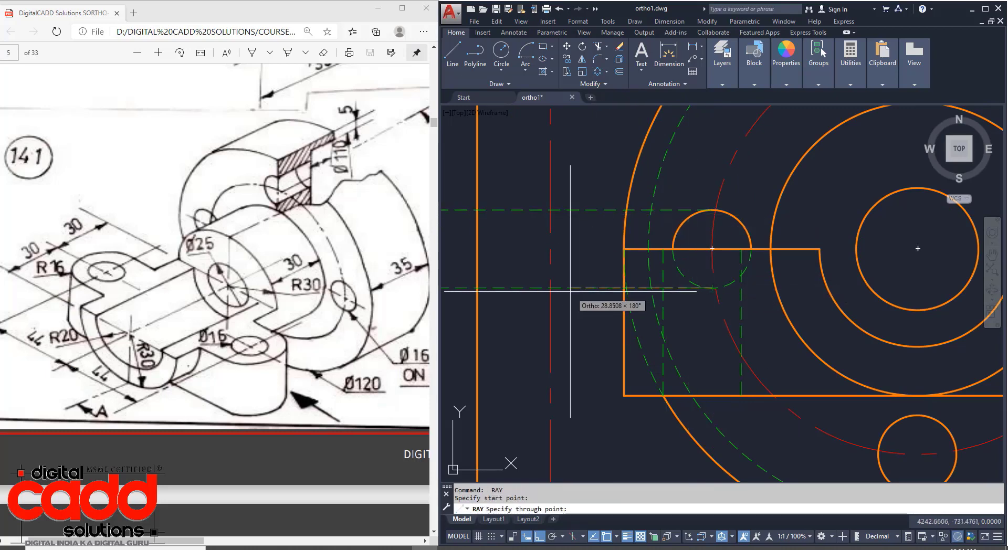
pyautogui.click(570, 292)
pyautogui.press('Return')
# Step: Draw horizontal rays from the lower and upper quadrants of the side view's bottom bolt hole across the front view's flange
pyautogui.scroll(-8, 602, 304)
pyautogui.scroll(2, 584, 316)
pyautogui.press('Return')
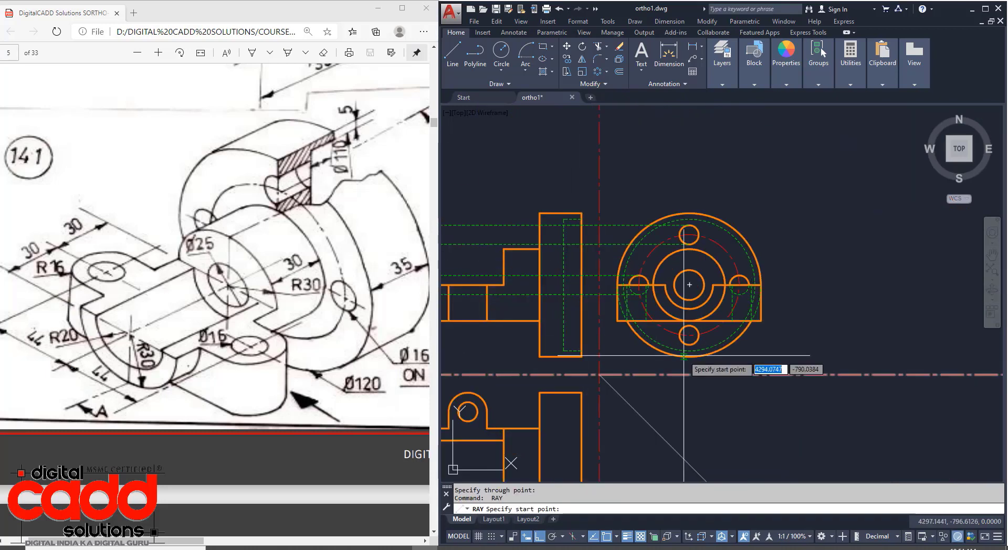
pyautogui.scroll(8, 689, 346)
pyautogui.click(781, 340)
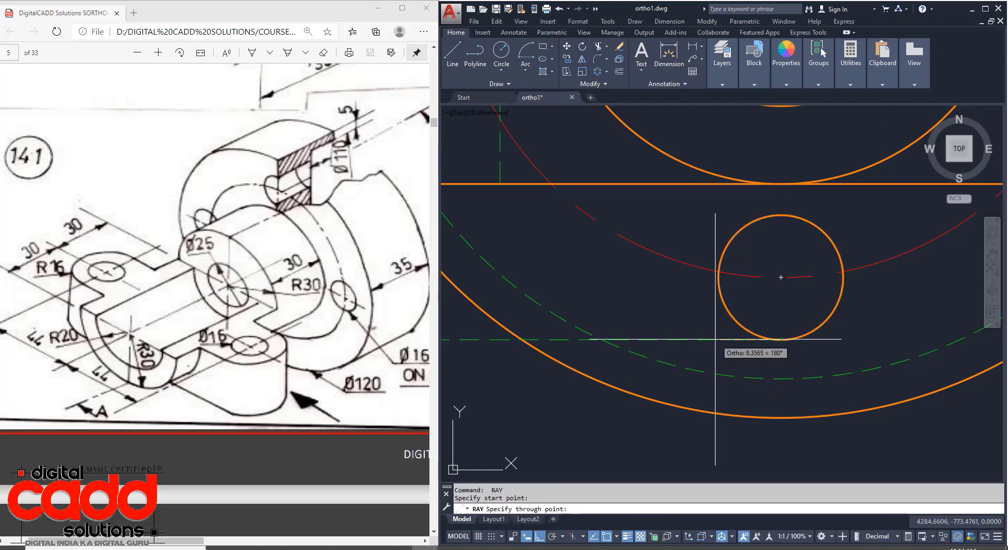
pyautogui.click(712, 214)
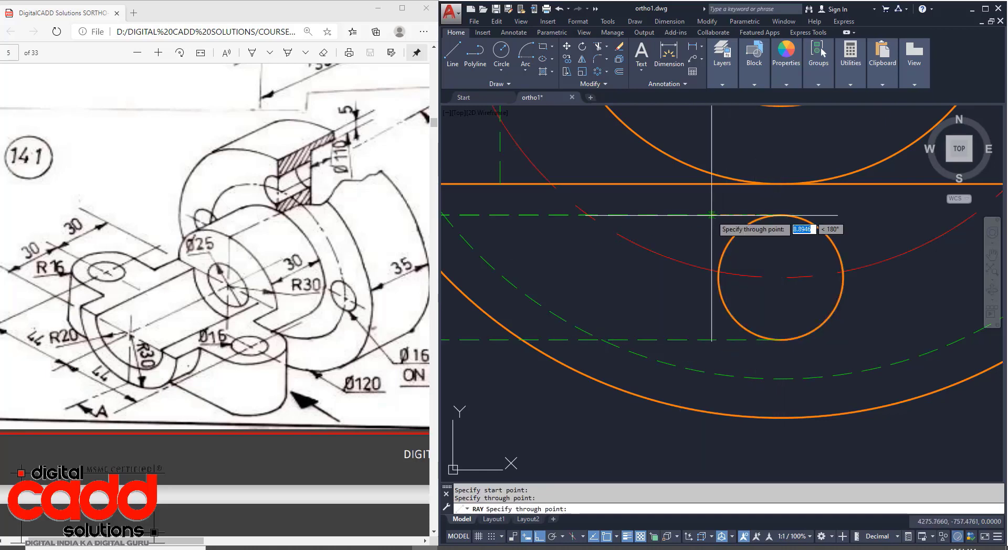
pyautogui.press('Return')
# Step: Using the flange and recess lines as cutting edges, trim the bottom hole's two rays beyond the front view flange's left edge
pyautogui.scroll(-8, 781, 302)
pyautogui.moveTo(697, 347); pyautogui.dragTo(714, 360, button='middle')
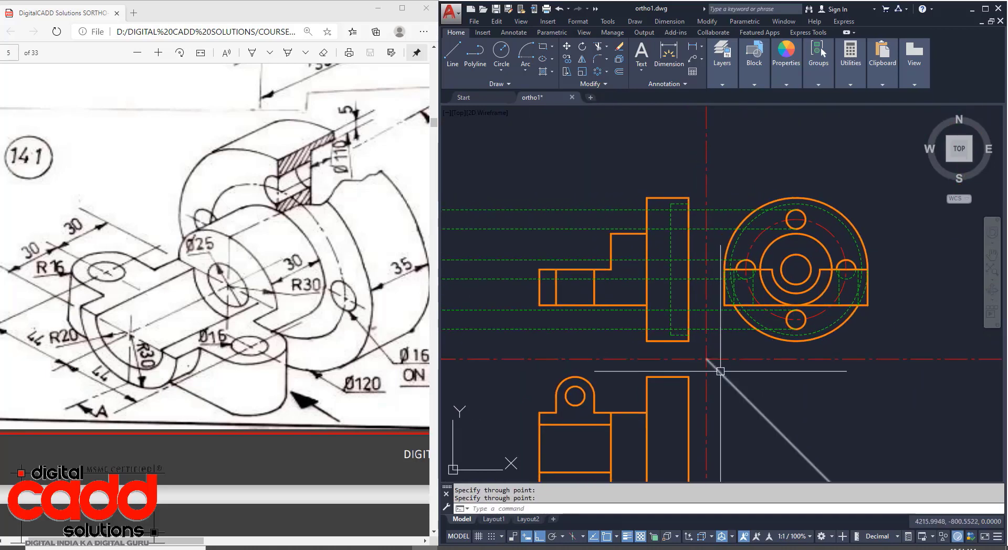
pyautogui.scroll(2, 667, 215)
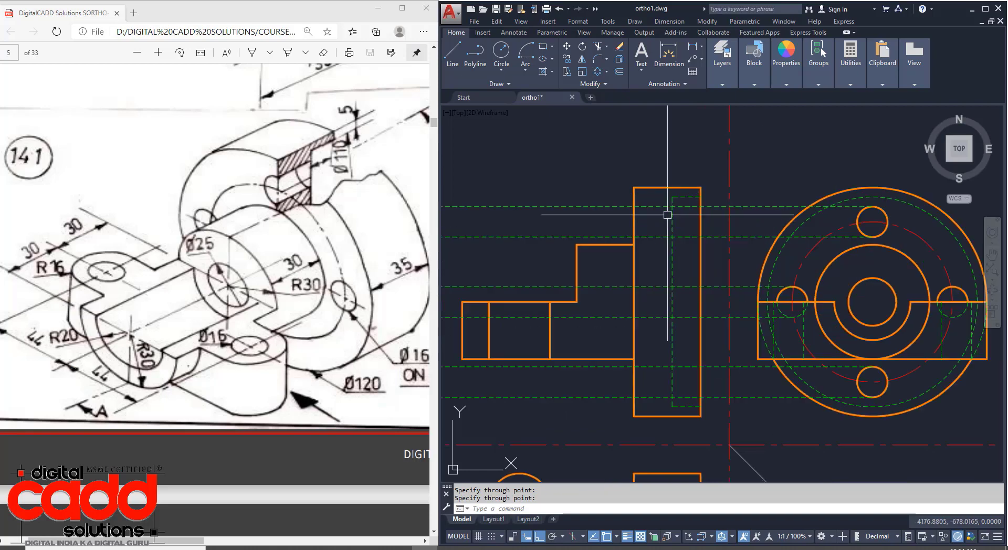
pyautogui.write('tr')
pyautogui.press('Return')
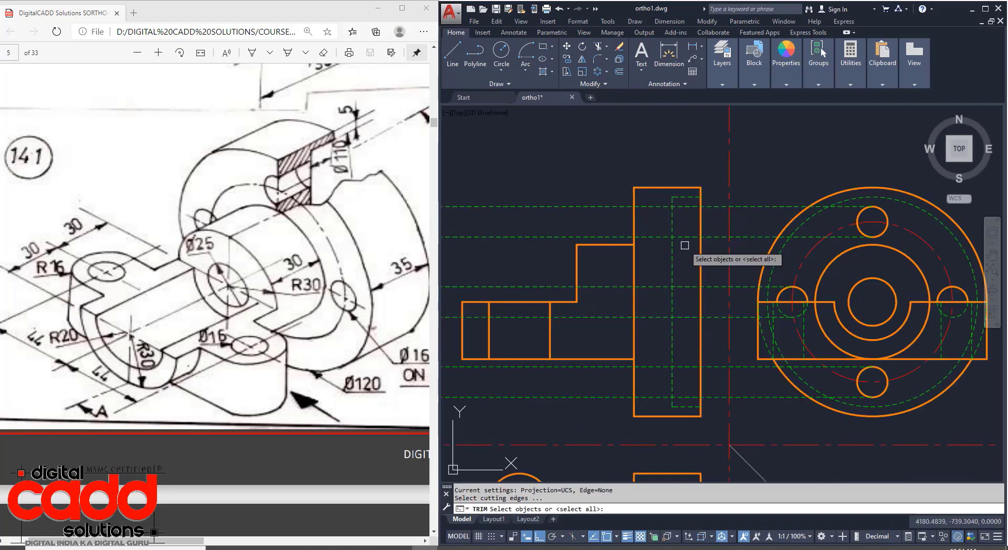
pyautogui.scroll(2, 685, 246)
pyautogui.click(682, 128)
pyautogui.scroll(-4, 685, 152)
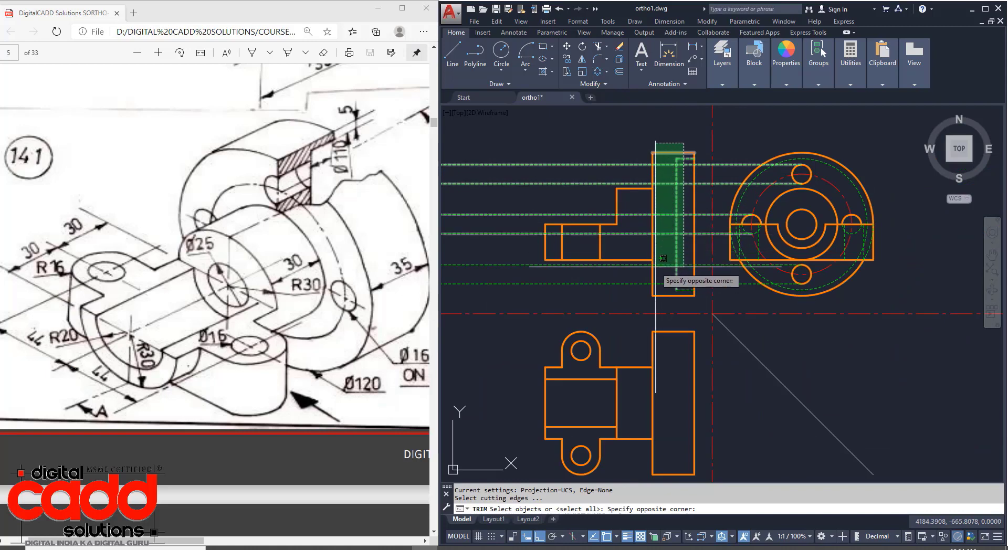
pyautogui.click(645, 294)
pyautogui.press('Return')
pyautogui.scroll(2, 640, 286)
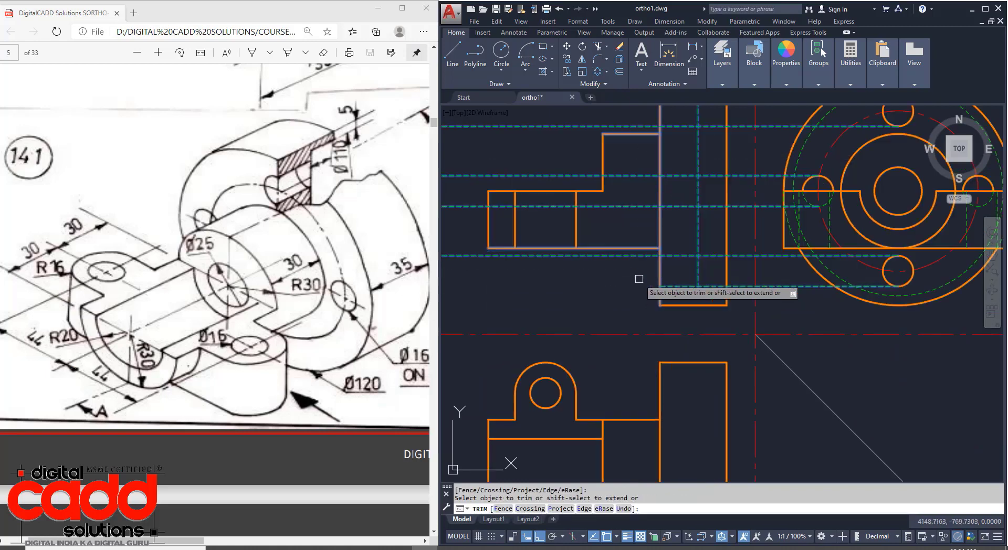
pyautogui.click(643, 257)
# Step: Trim the four rays of the left and top bolt holes to the right of the vertical recess line
pyautogui.moveTo(636, 290); pyautogui.dragTo(620, 354, button='middle')
pyautogui.click(693, 269)
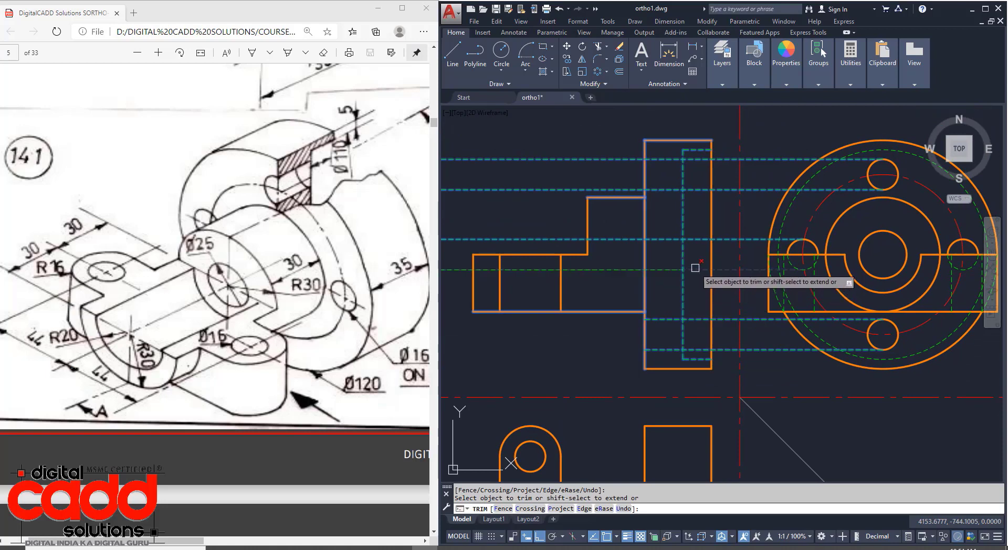
pyautogui.click(693, 239)
pyautogui.click(693, 190)
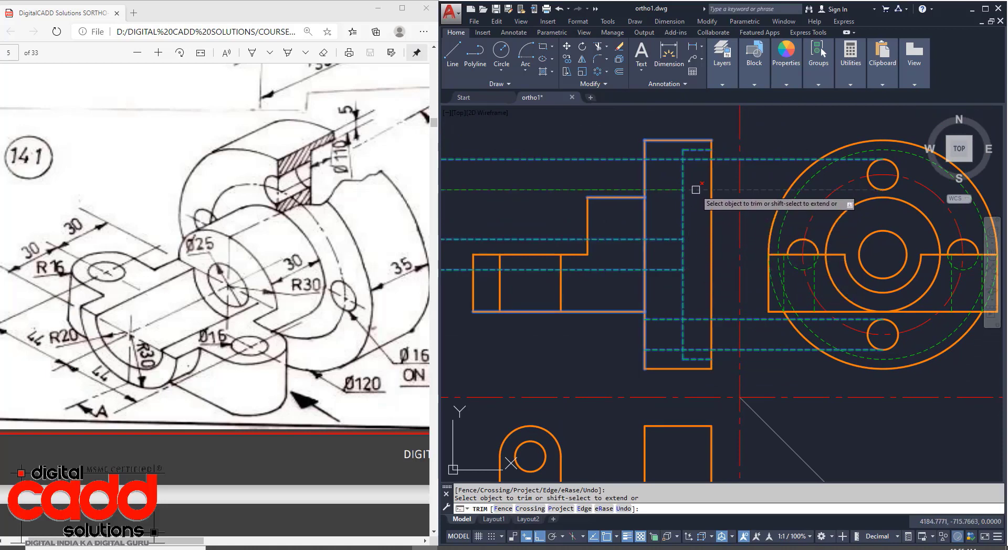
pyautogui.click(692, 159)
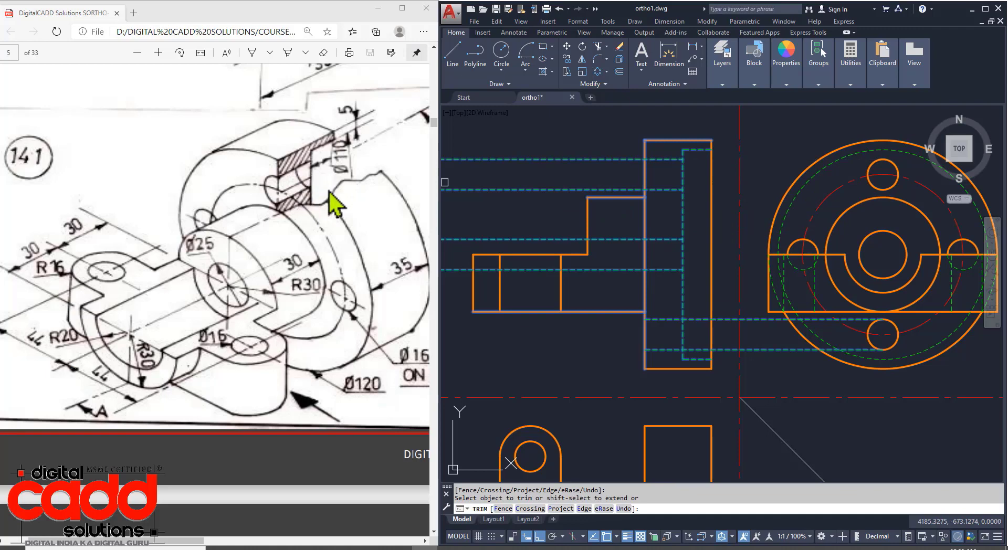
# Step: Trim the four upper hole rays beyond the flange's left edge and the two lower ones right of the recess line
pyautogui.click(601, 189)
pyautogui.click(604, 159)
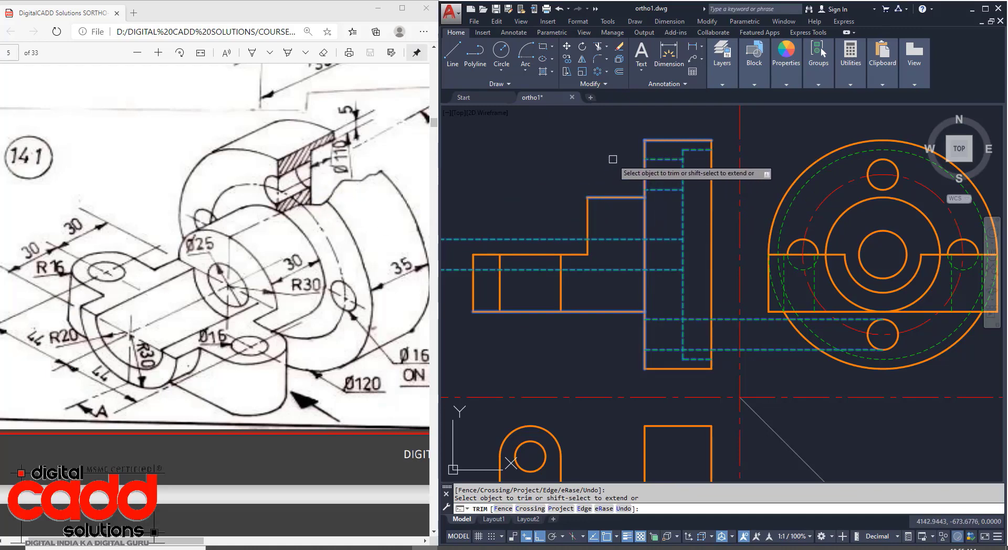
pyautogui.click(620, 269)
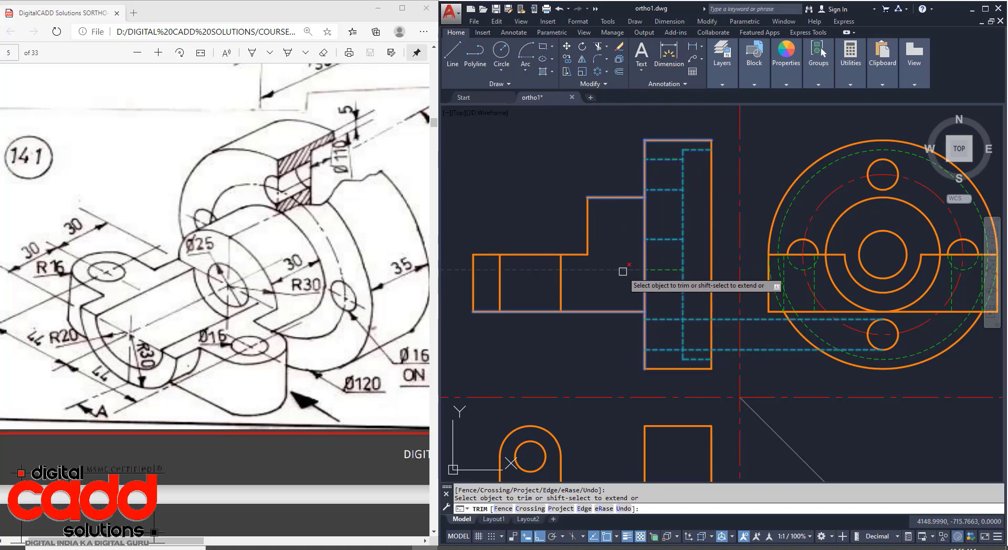
pyautogui.click(700, 349)
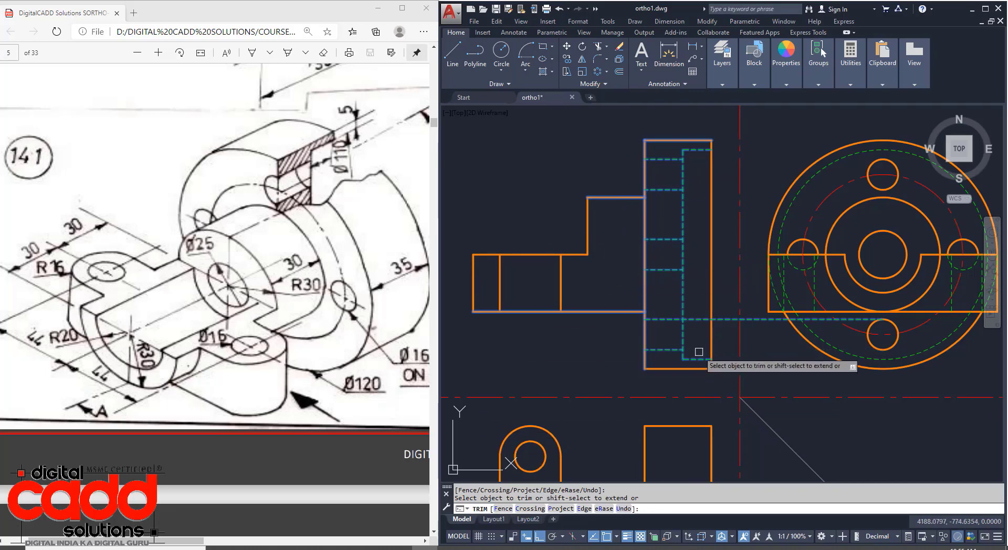
pyautogui.click(698, 319)
pyautogui.press('Return')
pyautogui.scroll(-2, 676, 369)
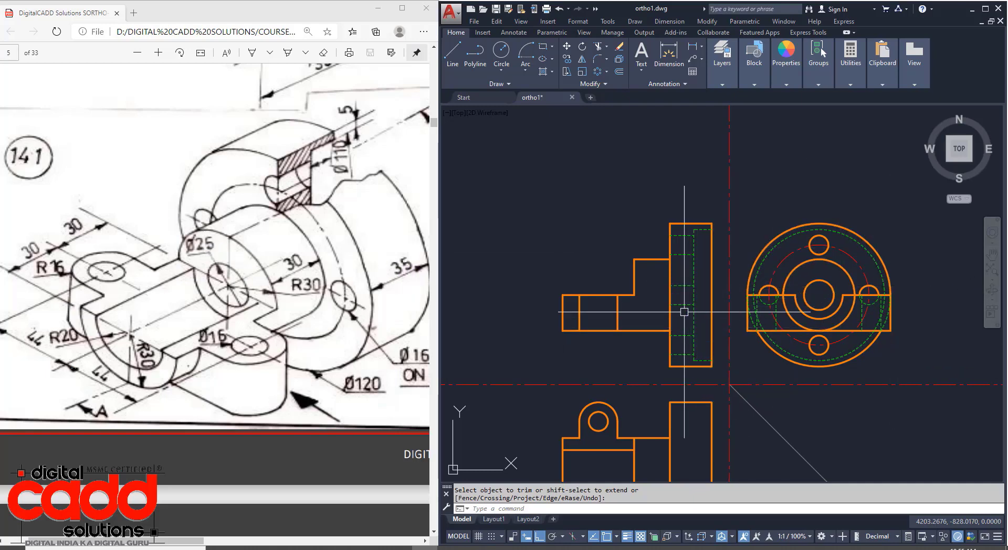
pyautogui.scroll(3, 686, 356)
pyautogui.scroll(-3, 677, 360)
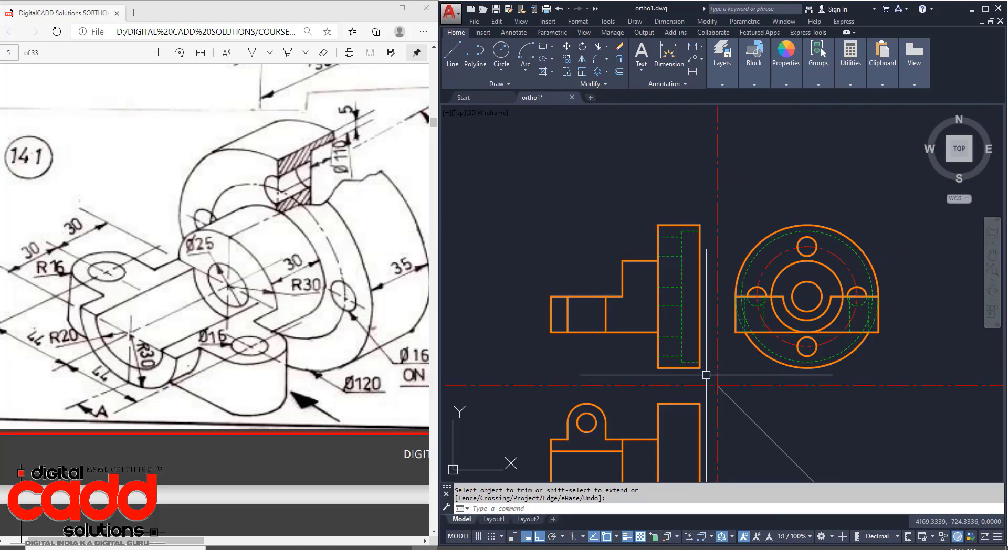
pyautogui.scroll(4, 705, 374)
pyautogui.scroll(-4, 708, 352)
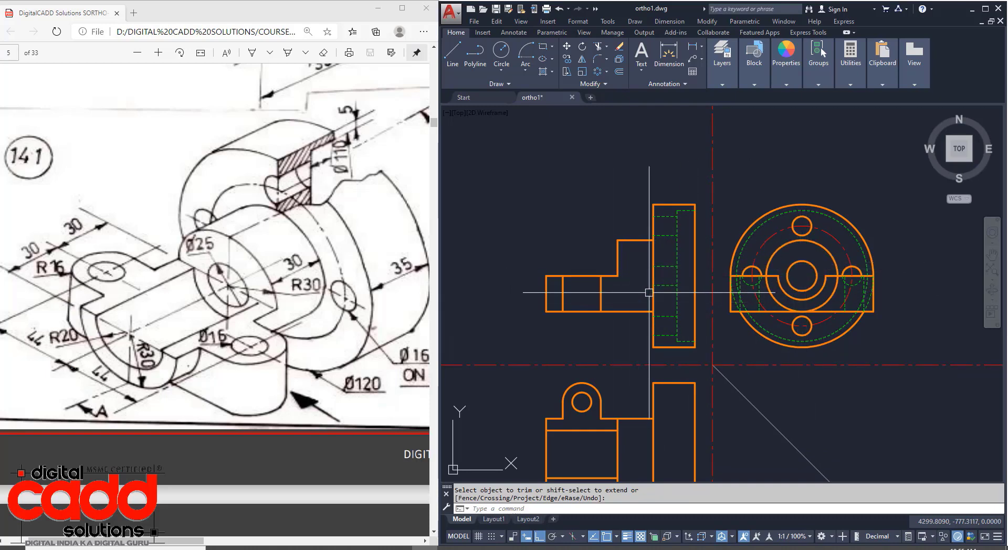
# Step: Draw horizontal rays from the lower and upper quadrants of the side view's central bore across the front view
pyautogui.write('ray')
pyautogui.press('Return')
pyautogui.scroll(2, 777, 276)
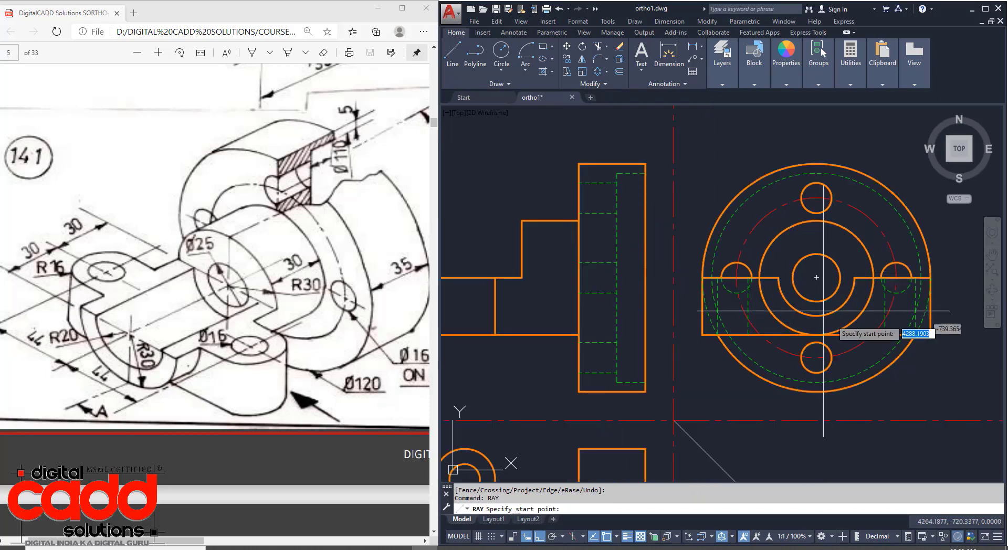
pyautogui.click(816, 301)
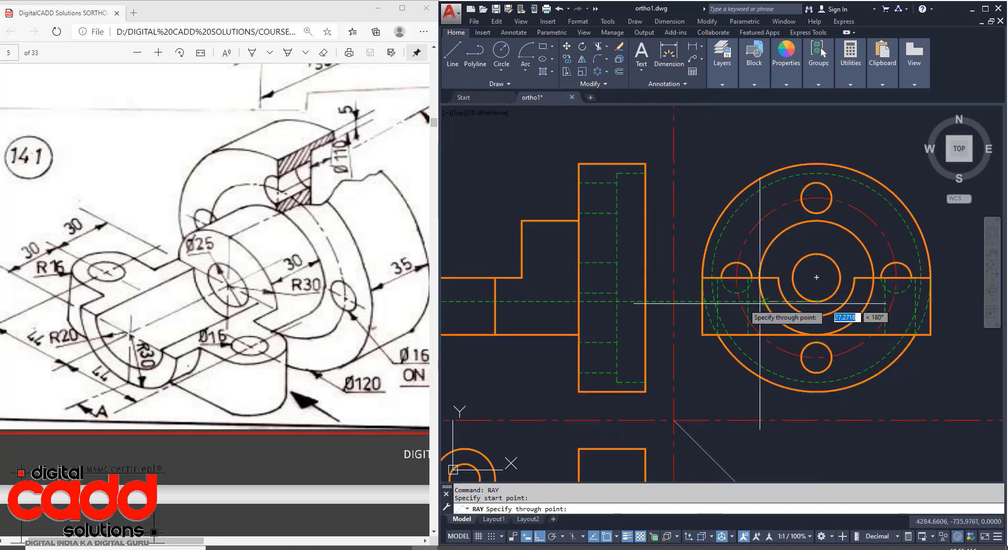
pyautogui.click(673, 302)
pyautogui.press('Return')
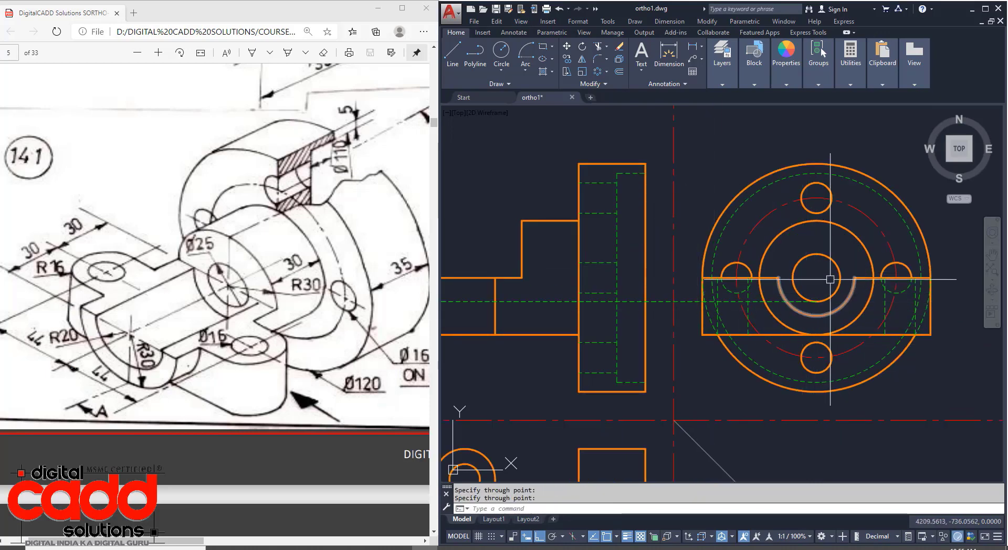
pyautogui.press('Return')
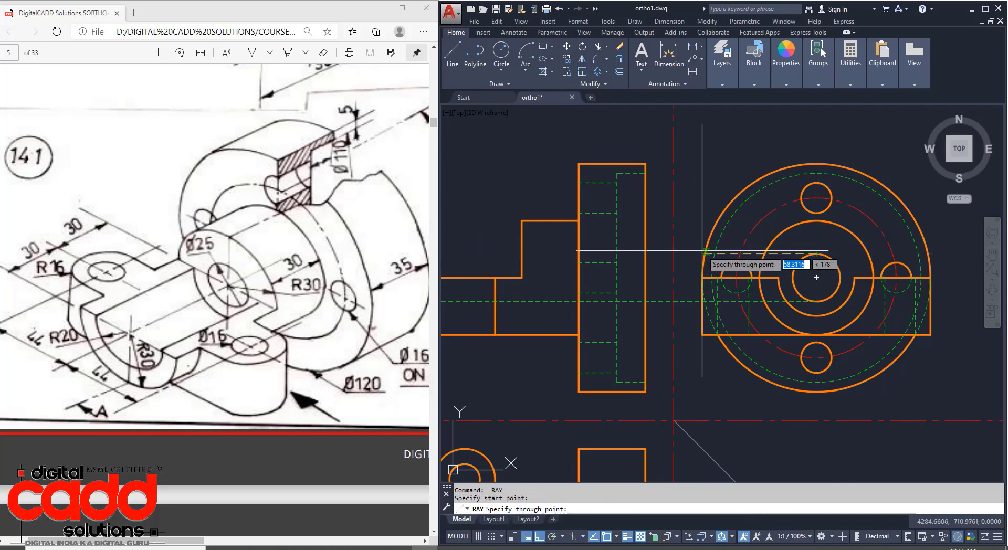
pyautogui.click(673, 254)
pyautogui.press('Return')
# Step: Draw a horizontal ray from the lowest point of the side view's semicircular groove arc across the front view
pyautogui.press('Return')
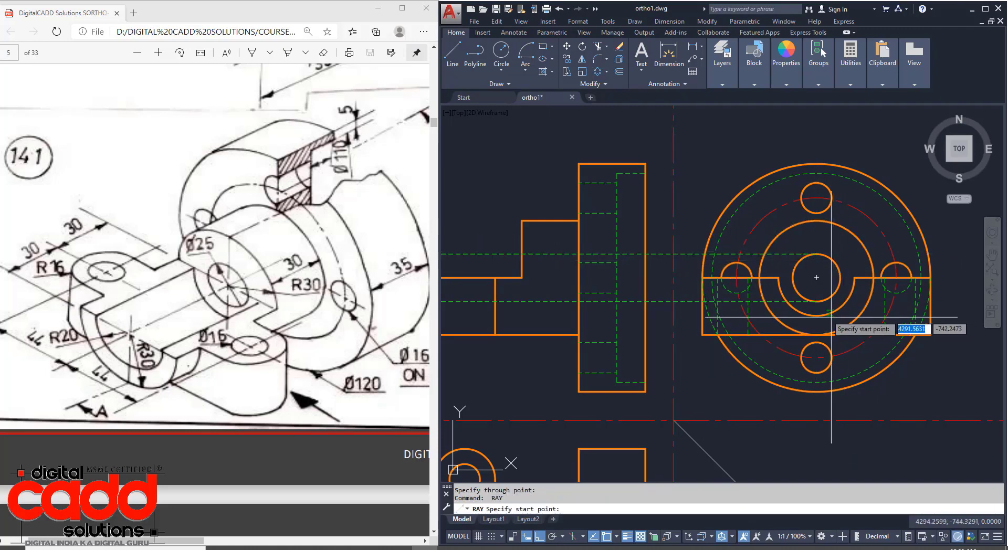
pyautogui.click(815, 313)
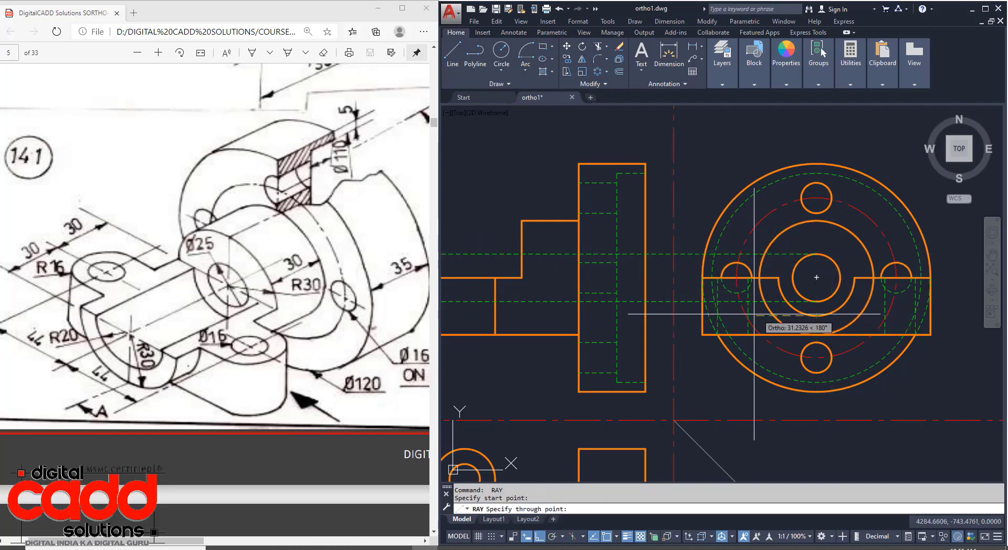
pyautogui.click(673, 316)
pyautogui.press('Return')
# Step: Draw a vertical hidden line in the front view from the step's inner corner down to the lower bore ray
pyautogui.moveTo(541, 332)
pyautogui.mouseDown(button='middle')
pyautogui.moveTo(656, 366)
pyautogui.moveTo(642, 374)
pyautogui.mouseUp(button='middle')
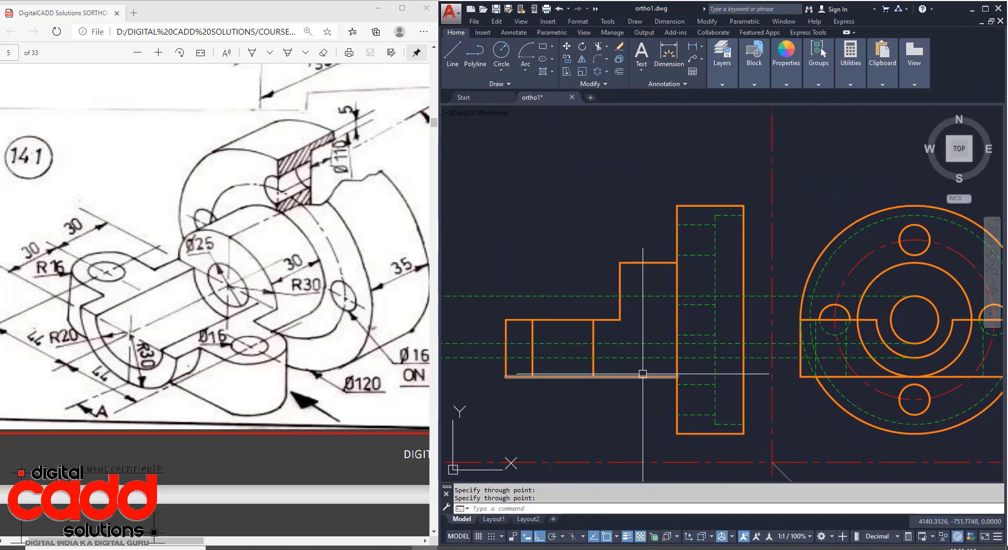
pyautogui.write('l')
pyautogui.press('Return')
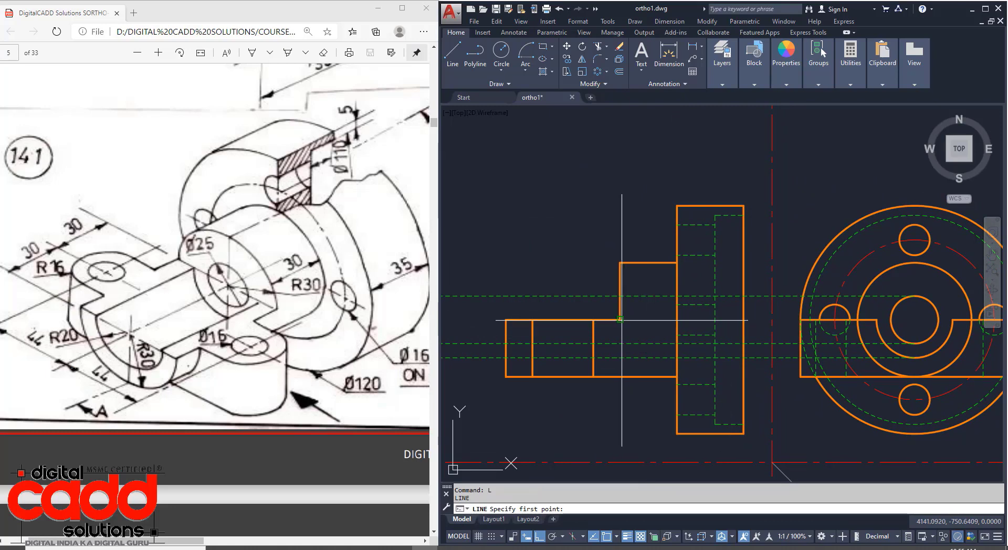
pyautogui.click(620, 320)
pyautogui.click(620, 344)
pyautogui.press('Return')
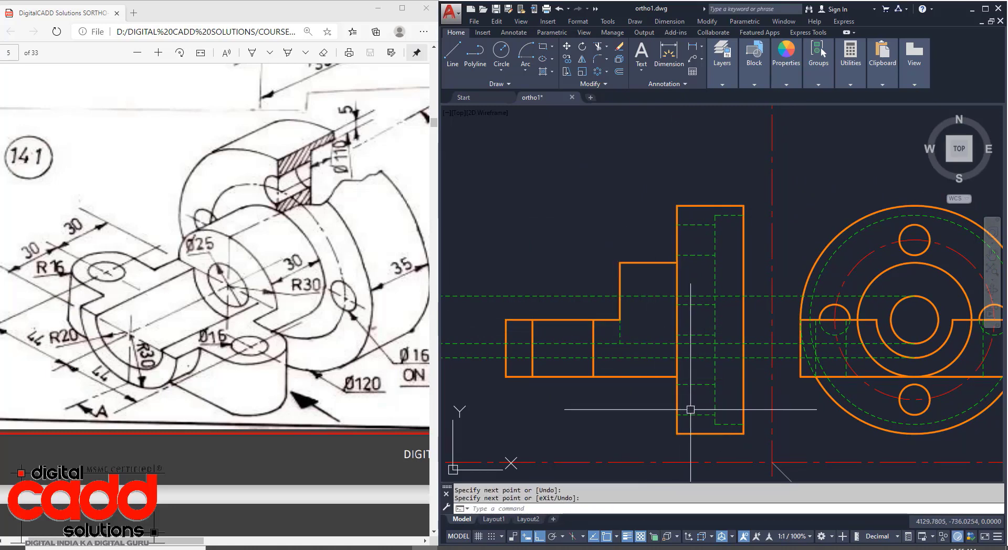
# Step: Using the front view outlines and rays as cutting edges, trim the three rays beyond the front view's left outline
pyautogui.write('tr')
pyautogui.press('Return')
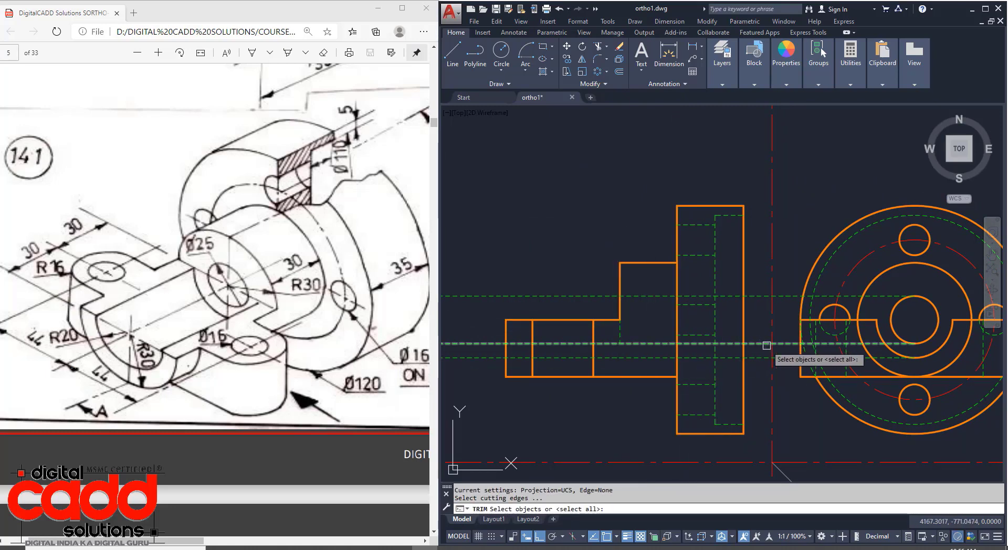
pyautogui.click(758, 265)
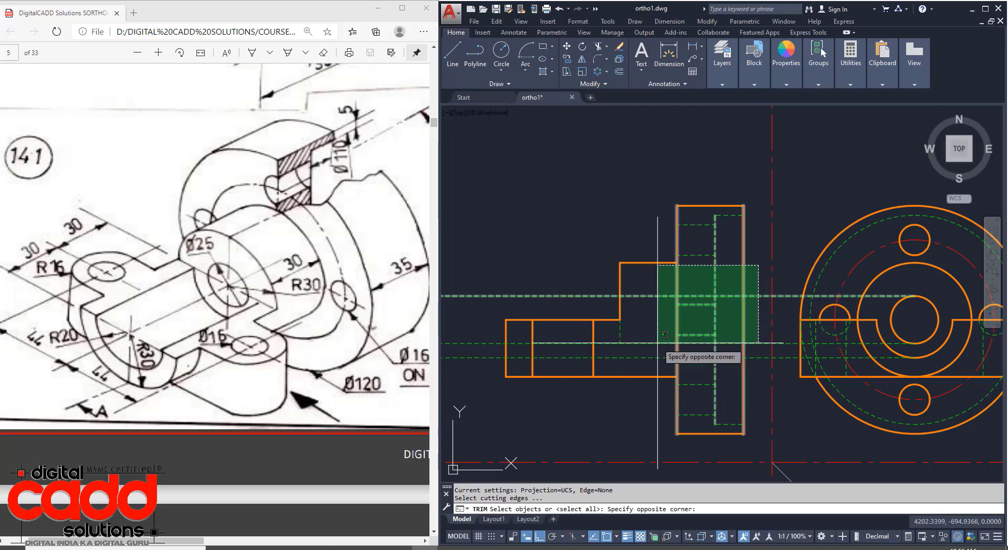
pyautogui.press('Return')
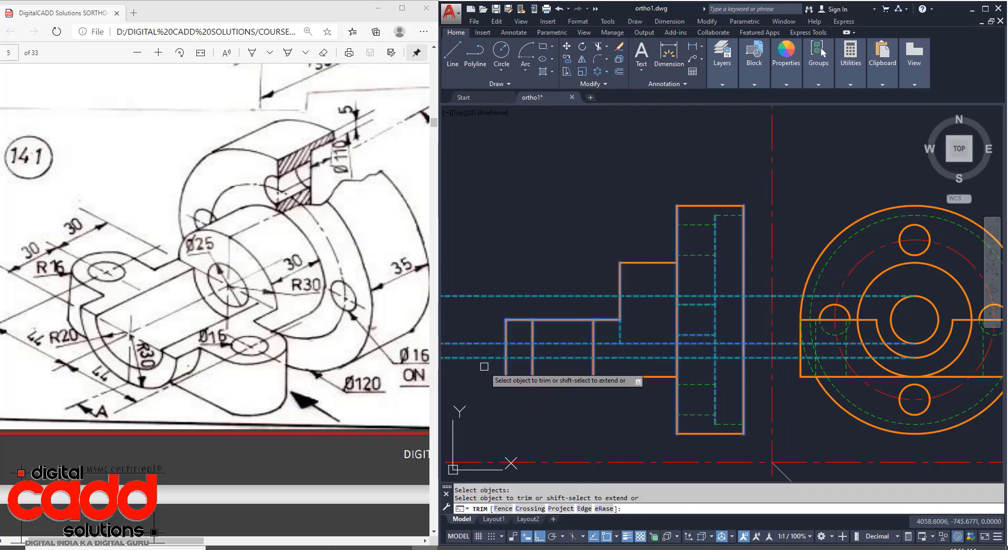
pyautogui.click(519, 291)
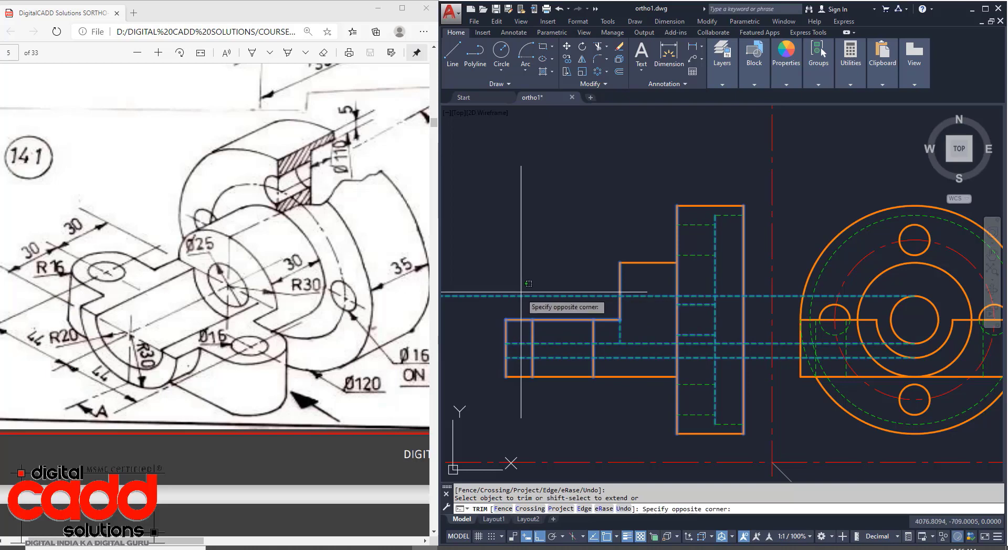
pyautogui.click(461, 304)
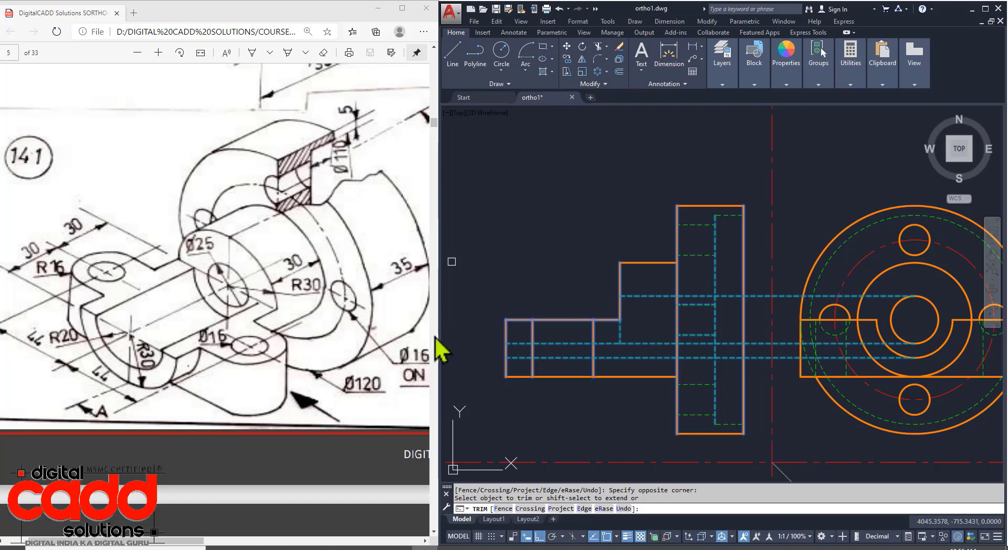
# Step: Trim the bore rays between the recess line and the flange's right edge, and the lower bore and groove rays just left of the flange
pyautogui.click(729, 296)
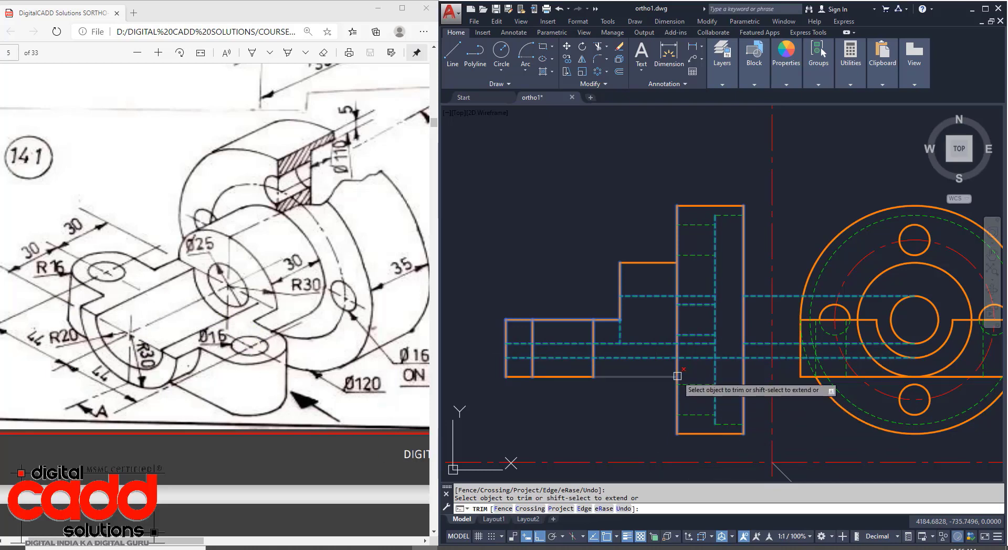
pyautogui.click(636, 358)
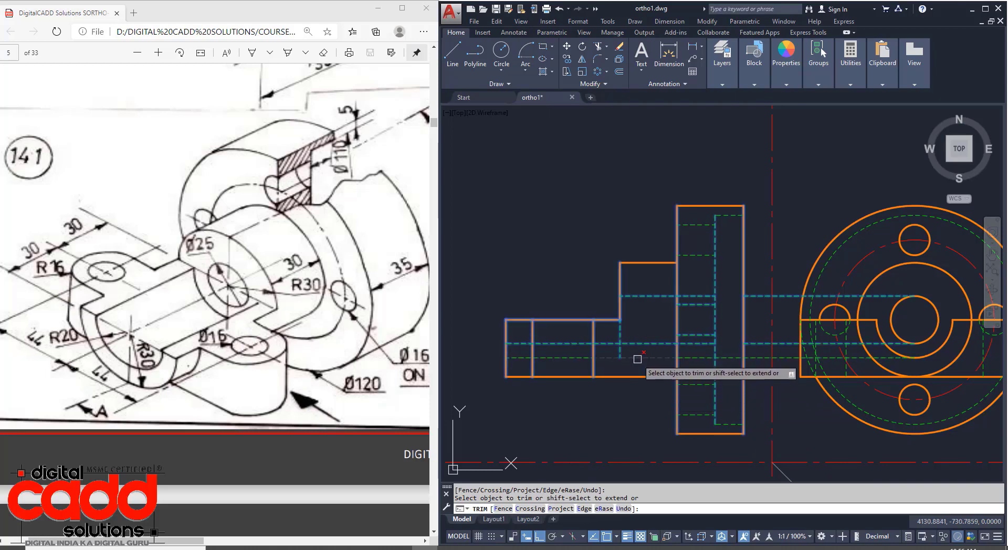
pyautogui.click(640, 344)
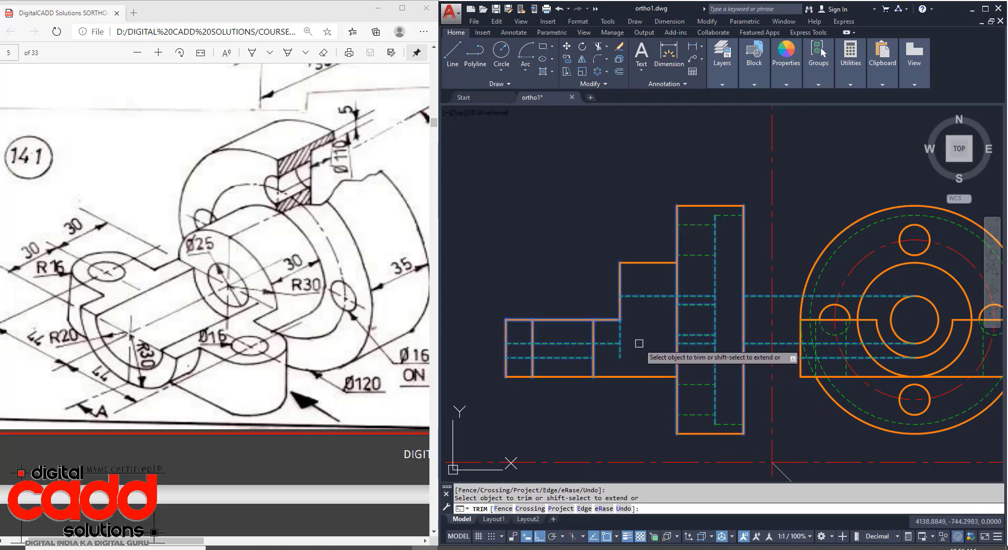
pyautogui.press('Escape')
# Step: Erase the three leftover ray pieces between the front view's flange and the side view
pyautogui.click(759, 363)
pyautogui.click(757, 280)
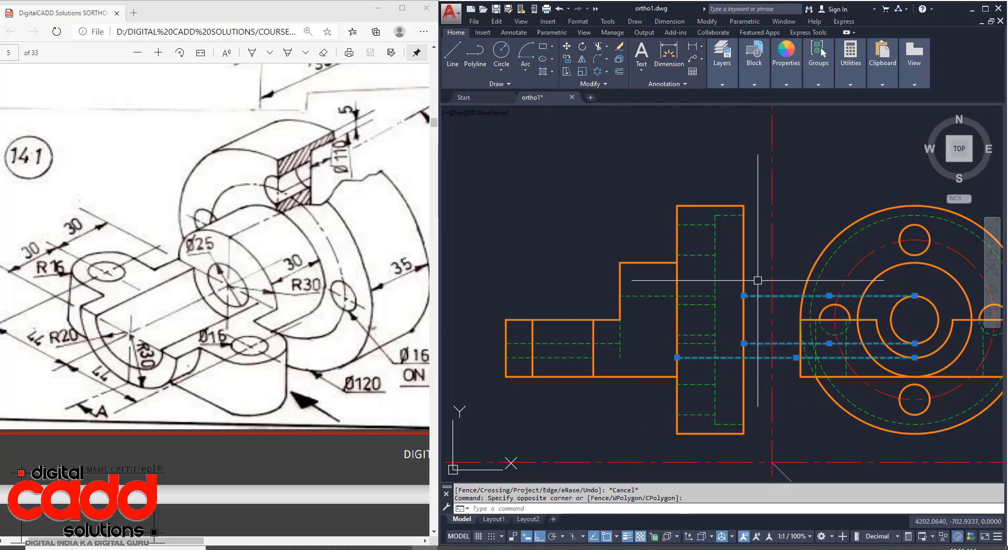
pyautogui.write('E')
pyautogui.press('Return')
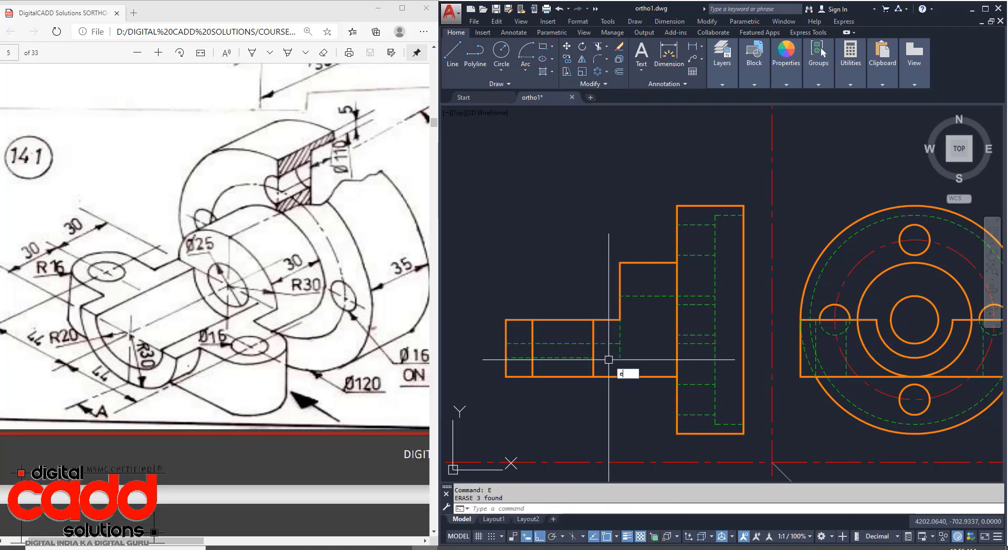
# Step: Extend the two hidden lines in the front view's lug to the short vertical hidden line below the step
pyautogui.write('ex')
pyautogui.press('Return')
pyautogui.press('Return')
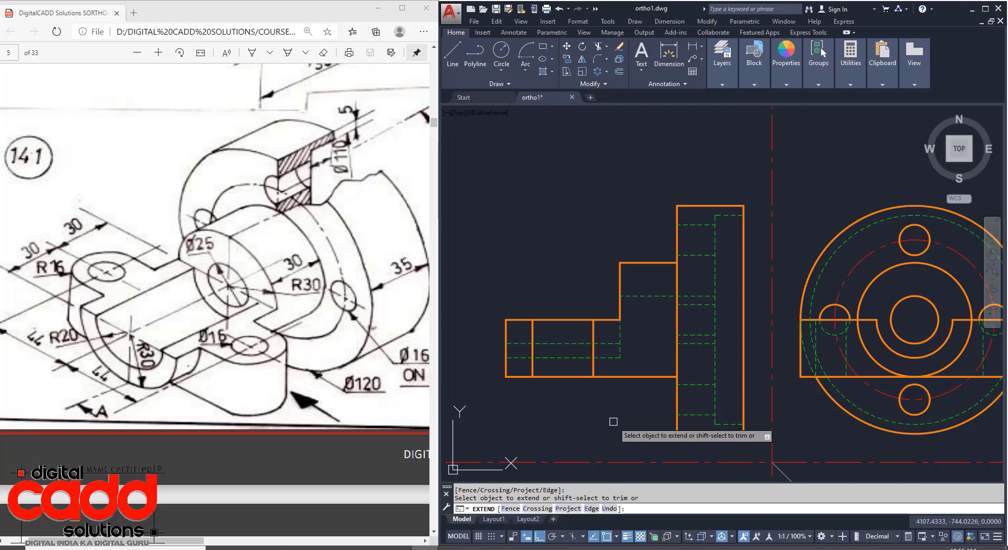
pyautogui.press('Return')
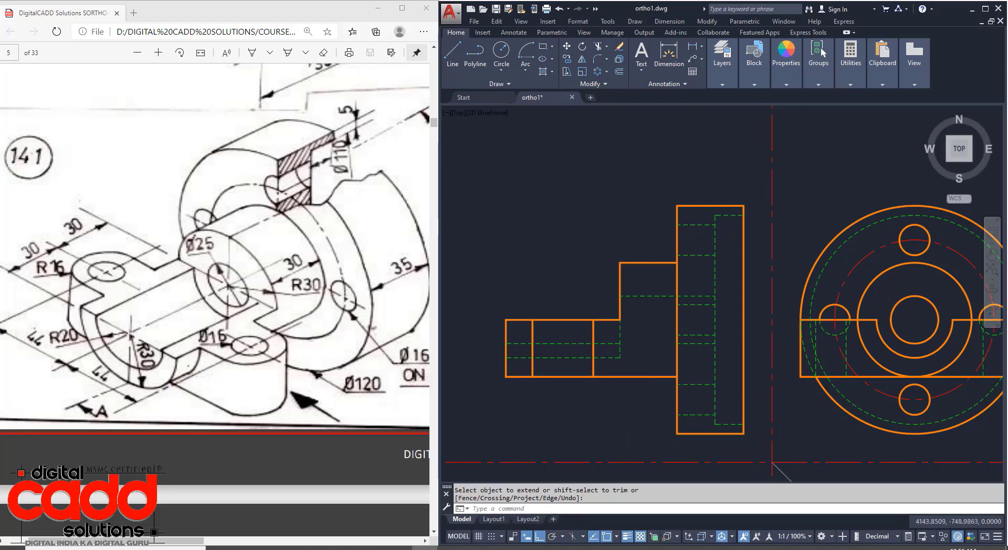
# Step: Extend the upper of the lug's two hidden lines to the flange's left edge
pyautogui.scroll(2, 647, 346)
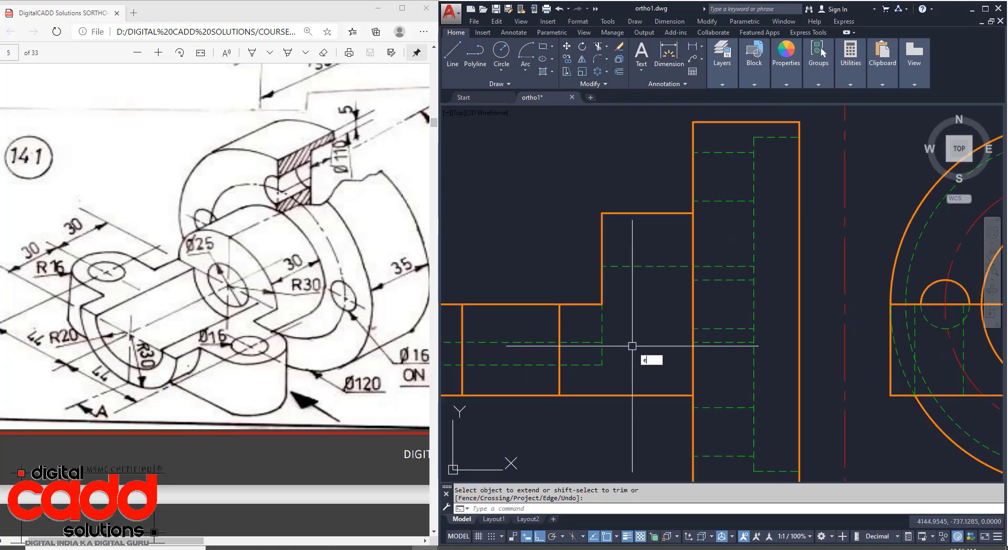
pyautogui.write('ex')
pyautogui.press('Return')
pyautogui.press('Return')
pyautogui.press('Return')
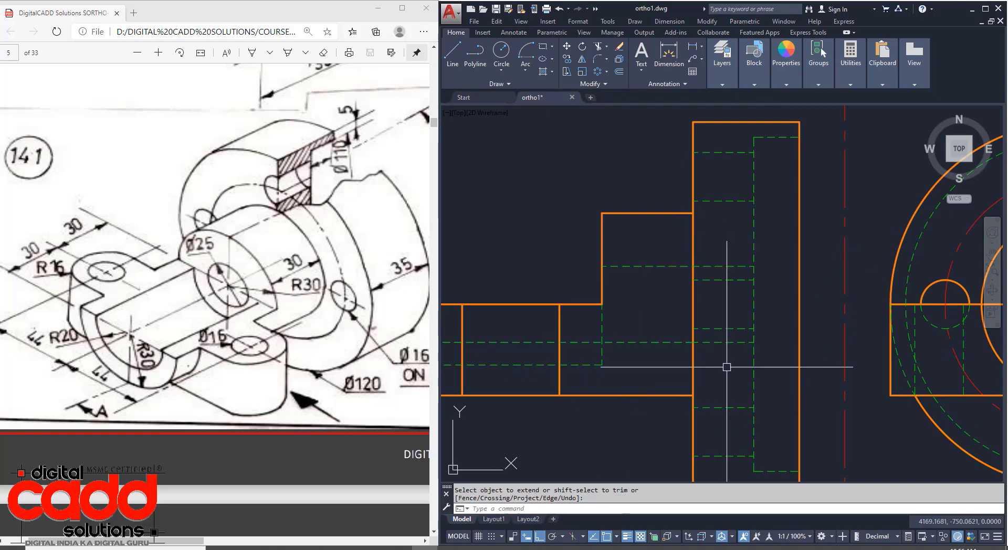
# Step: Delete the separate lower bore segment inside the flange and stretch the extended line's end to the vertical recess line
pyautogui.click(726, 343)
pyautogui.press('Delete')
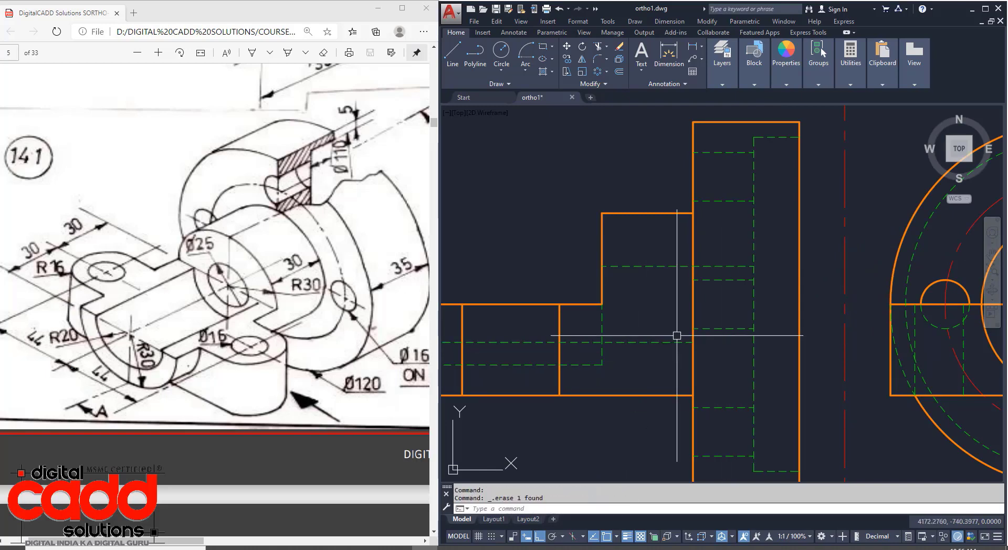
pyautogui.click(673, 342)
pyautogui.click(693, 343)
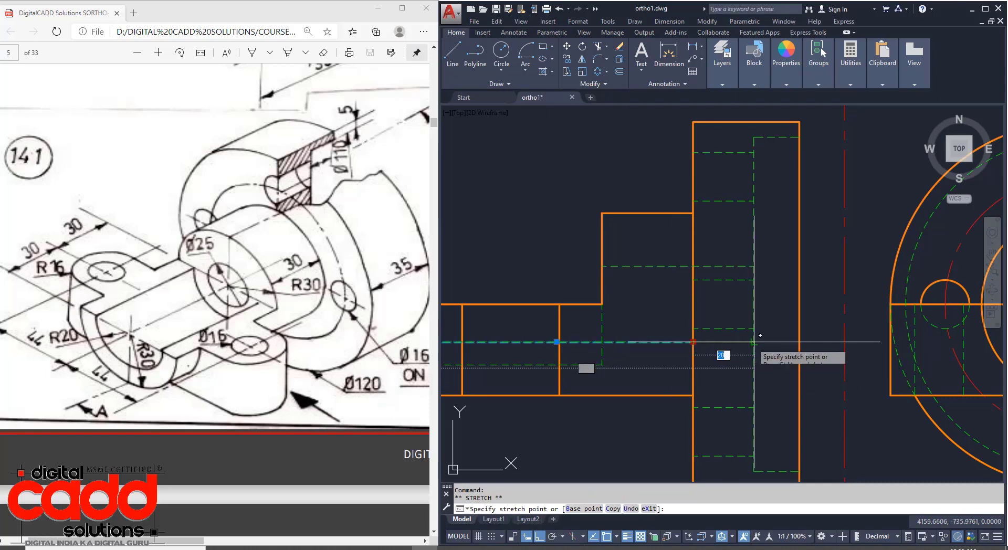
pyautogui.click(753, 342)
pyautogui.press('Escape')
# Step: Trim the lower bore line left of the short vertical hidden line and erase its remaining piece in the lug
pyautogui.scroll(-5, 649, 359)
pyautogui.scroll(3, 674, 367)
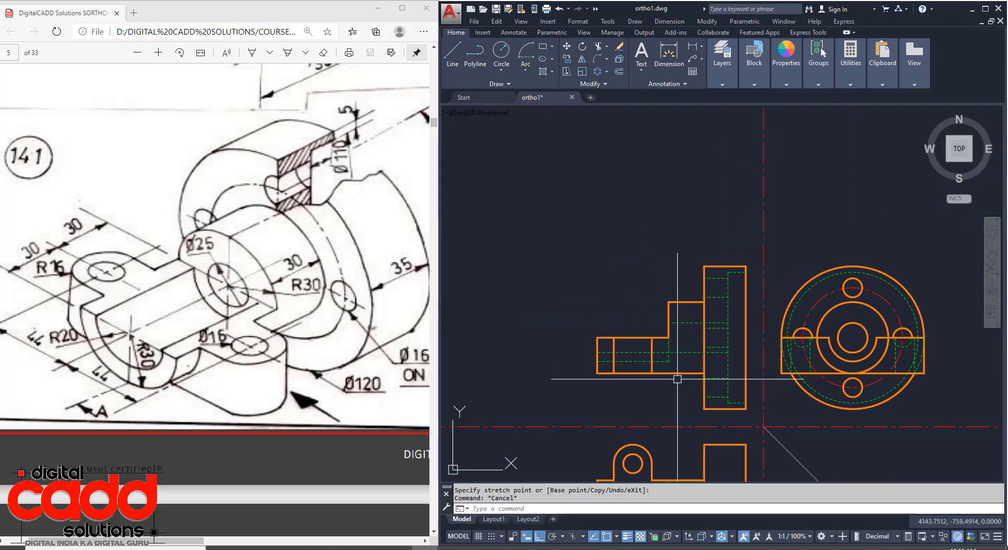
pyautogui.write('t')
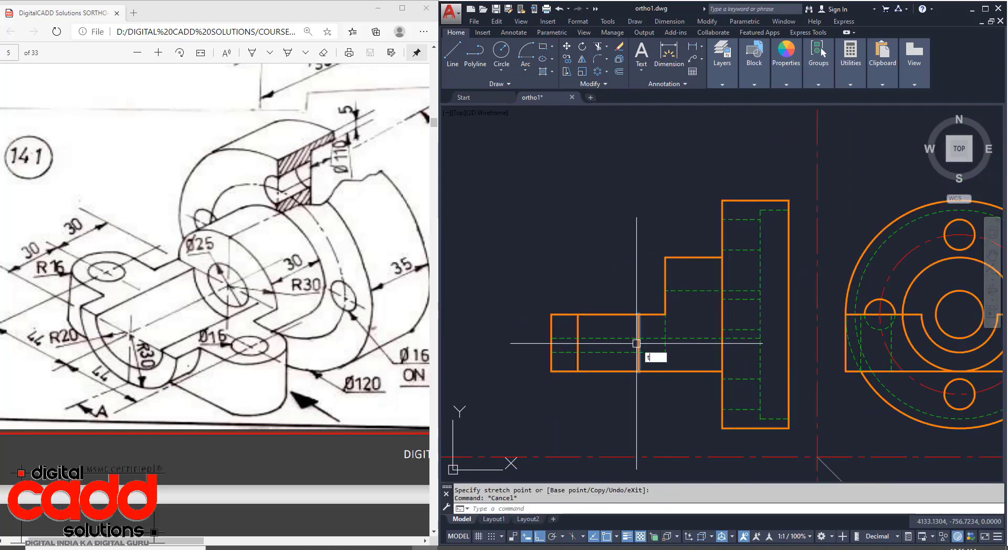
pyautogui.write('r')
pyautogui.press('space')
pyautogui.press('space')
pyautogui.click(652, 338)
pyautogui.press('space')
pyautogui.click(627, 340)
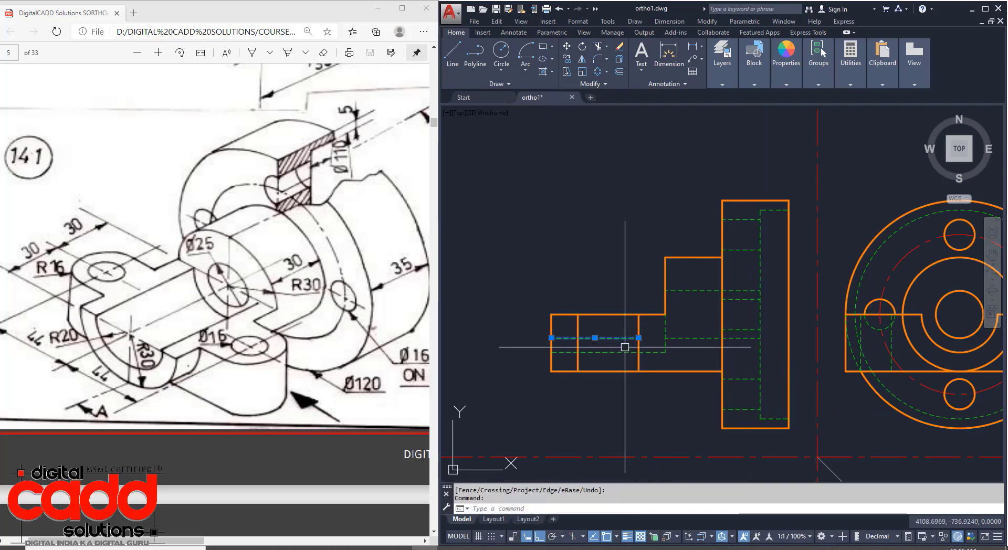
pyautogui.write('e')
pyautogui.press('space')
pyautogui.moveTo(692, 410)
pyautogui.mouseDown(button='middle')
pyautogui.moveTo(674, 418)
pyautogui.moveTo(673, 393)
pyautogui.mouseUp(button='middle')
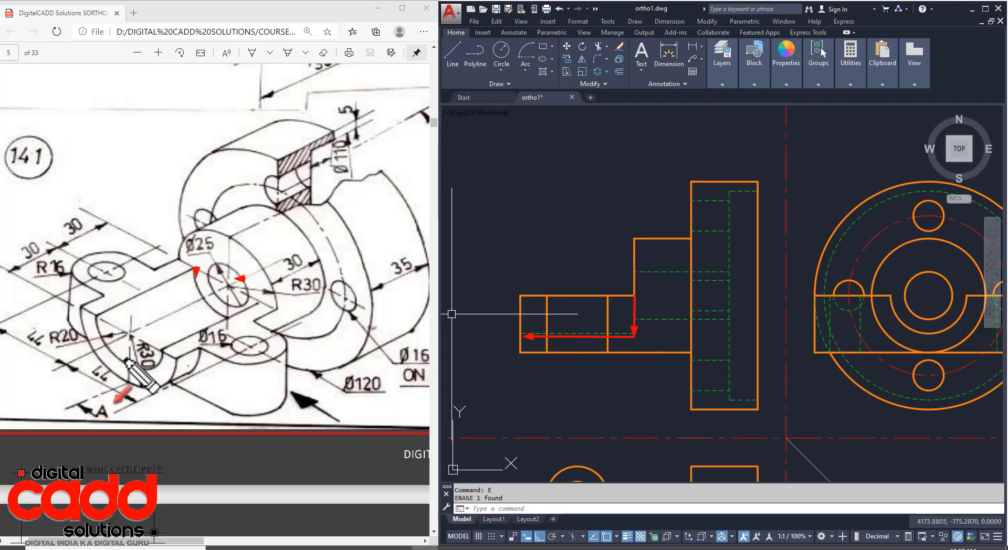
pyautogui.moveTo(130, 368); pyautogui.dragTo(229, 318)
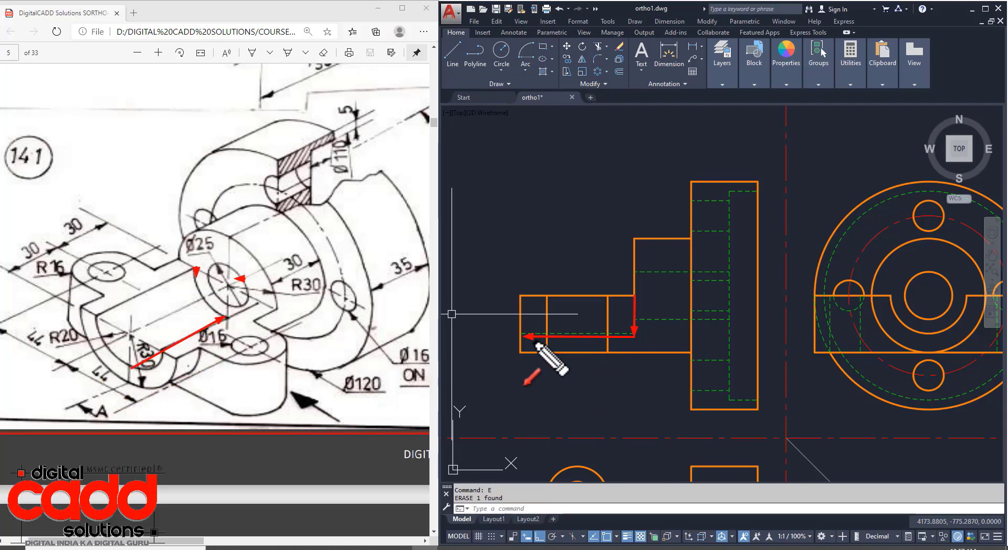
pyautogui.moveTo(652, 352)
pyautogui.mouseDown(button='middle')
pyautogui.moveTo(612, 301)
pyautogui.moveTo(585, 342)
pyautogui.mouseUp(button='middle')
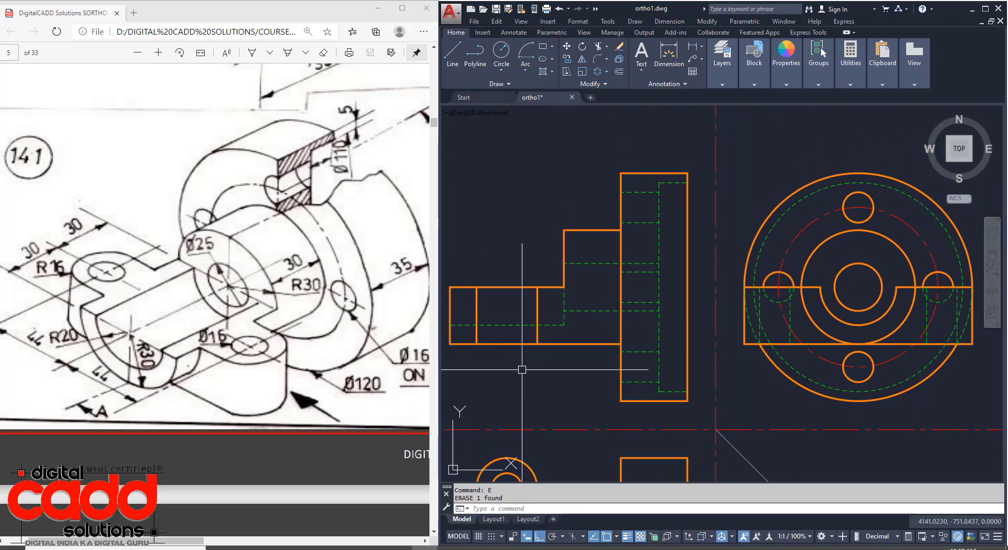
# Step: Project two vertical hidden-line rays from the side quadrants of the top view's upper lug hole up through the front view
pyautogui.moveTo(558, 371); pyautogui.dragTo(574, 317, button='middle')
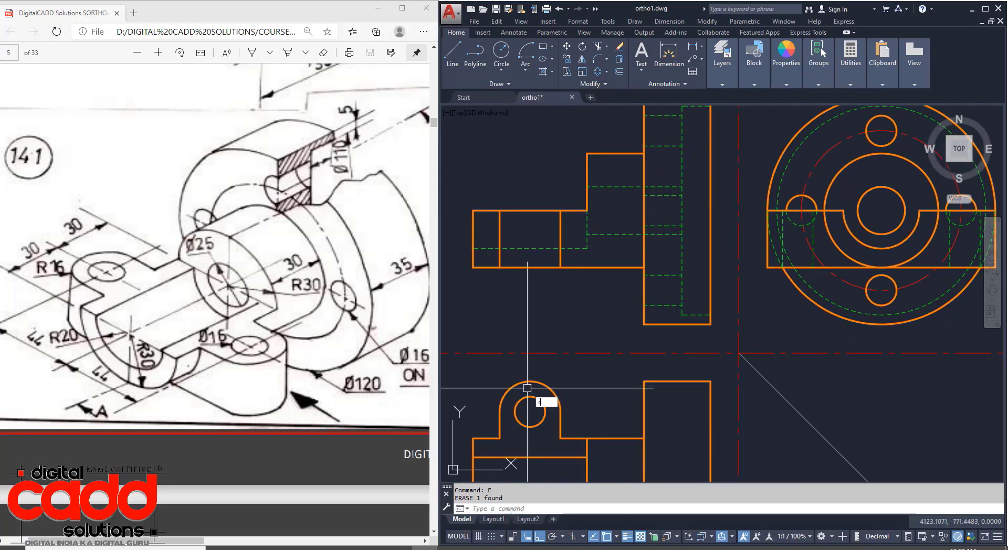
pyautogui.write('ay')
pyautogui.press('Return')
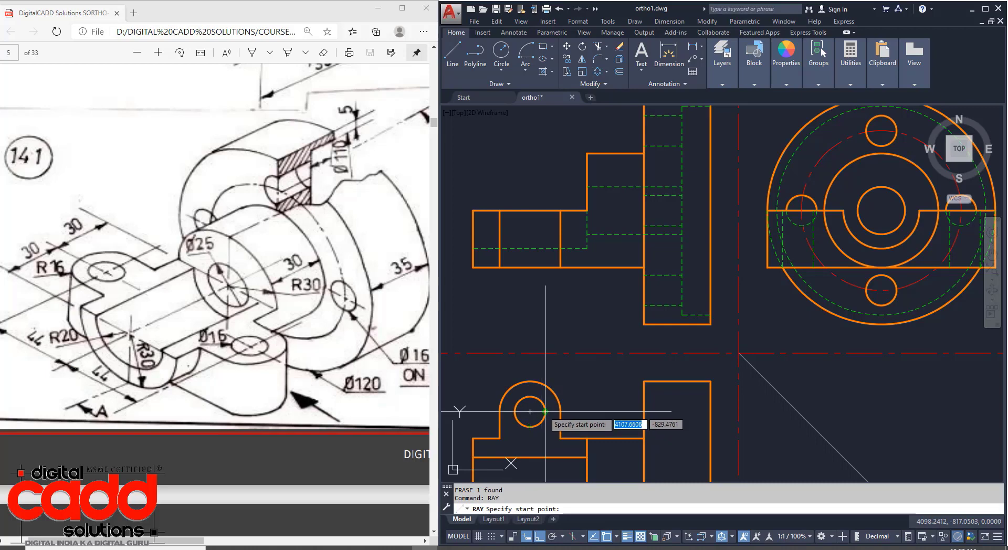
pyautogui.click(545, 412)
pyautogui.click(548, 335)
pyautogui.press('Return')
pyautogui.press('Return')
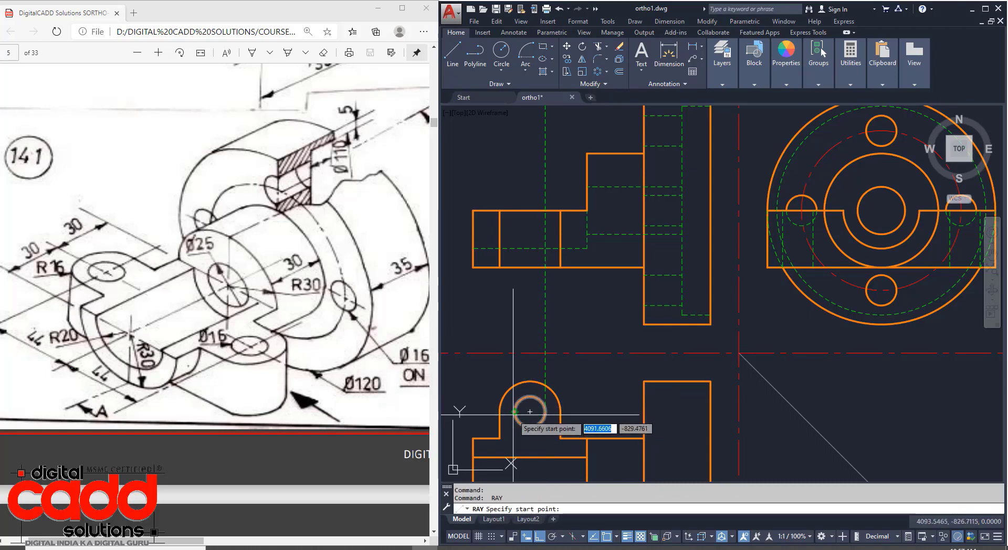
pyautogui.click(514, 411)
pyautogui.click(538, 333)
pyautogui.press('Return')
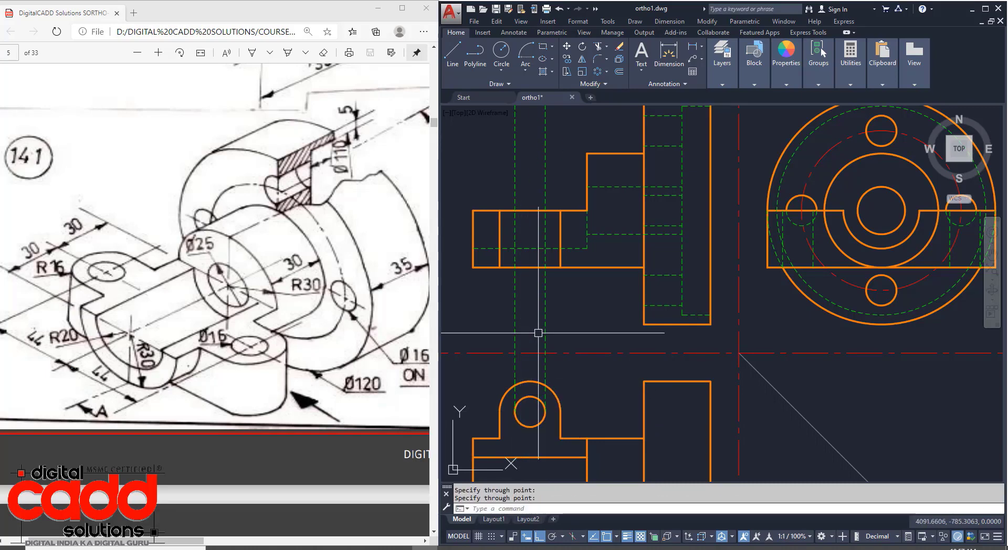
# Step: Trim both hole projection rays above and below the front view's lug, keeping only the parts between its upper and lower edges
pyautogui.moveTo(538, 333); pyautogui.dragTo(551, 404, button='middle')
pyautogui.write('ts or')
pyautogui.press('Return')
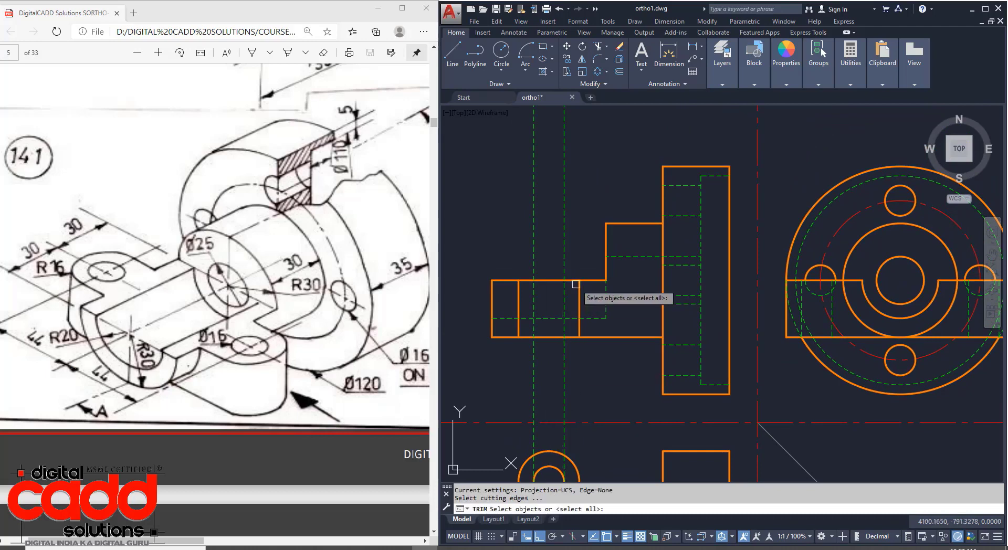
pyautogui.click(573, 254)
pyautogui.click(536, 346)
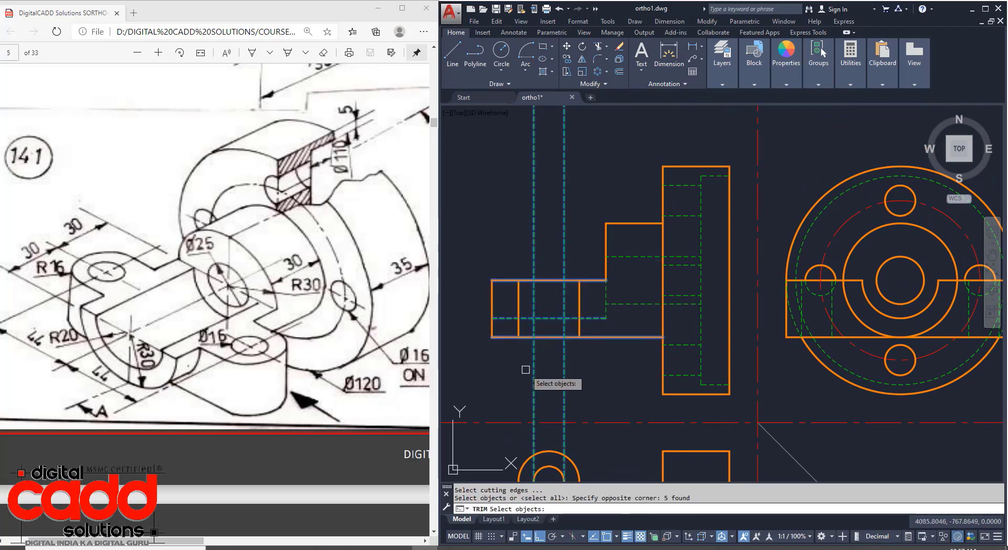
pyautogui.press('Return')
pyautogui.click(592, 362)
pyautogui.click(522, 371)
pyautogui.click(593, 232)
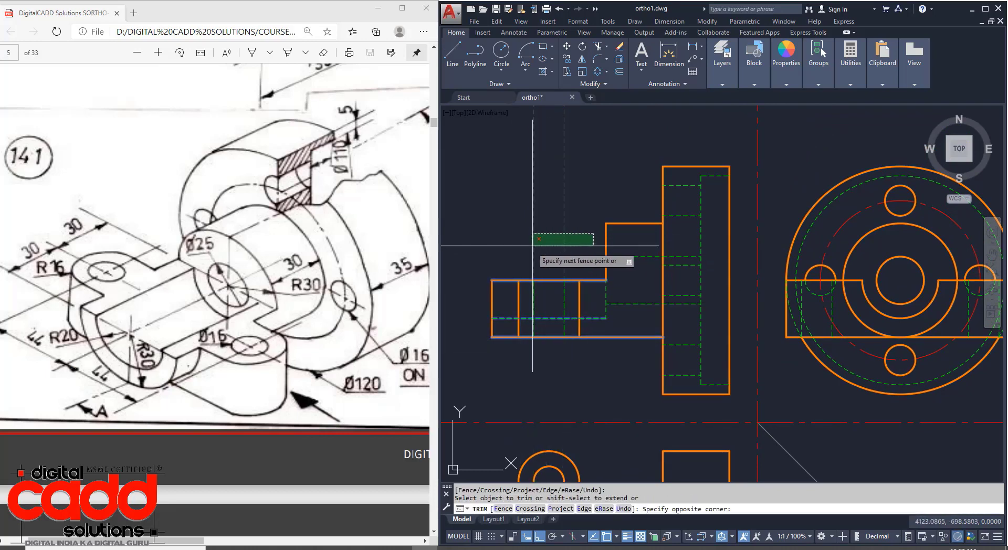
pyautogui.click(514, 253)
pyautogui.press('Return')
pyautogui.scroll(-3, 592, 366)
pyautogui.moveTo(596, 396)
pyautogui.mouseDown(button='middle')
pyautogui.moveTo(569, 298)
pyautogui.moveTo(609, 303)
pyautogui.moveTo(577, 342)
pyautogui.moveTo(601, 332)
pyautogui.mouseUp(button='middle')
pyautogui.scroll(2, 607, 221)
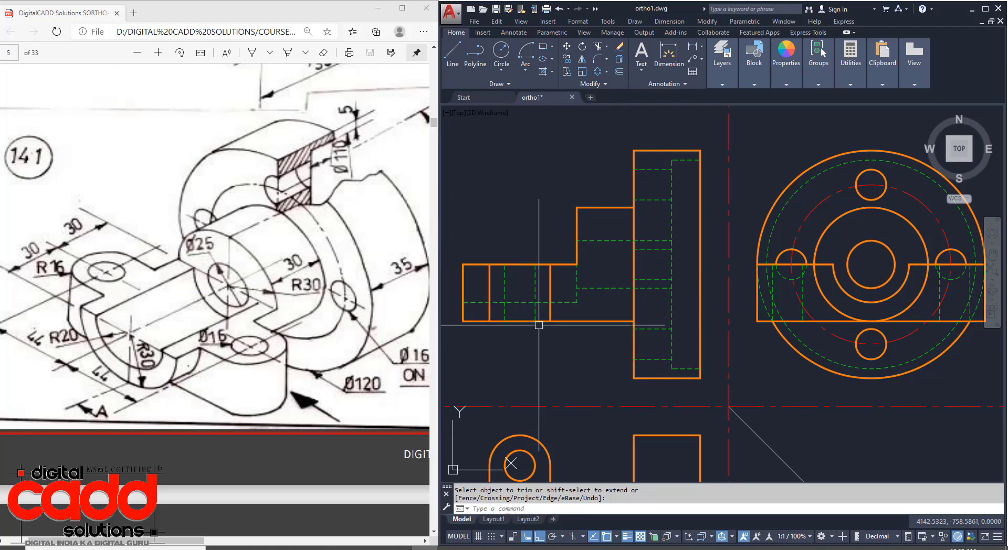
pyautogui.scroll(-2, 554, 329)
pyautogui.moveTo(578, 373)
pyautogui.mouseDown(button='middle')
pyautogui.moveTo(598, 344)
pyautogui.moveTo(609, 351)
pyautogui.moveTo(598, 363)
pyautogui.mouseUp(button='middle')
pyautogui.scroll(2, 603, 314)
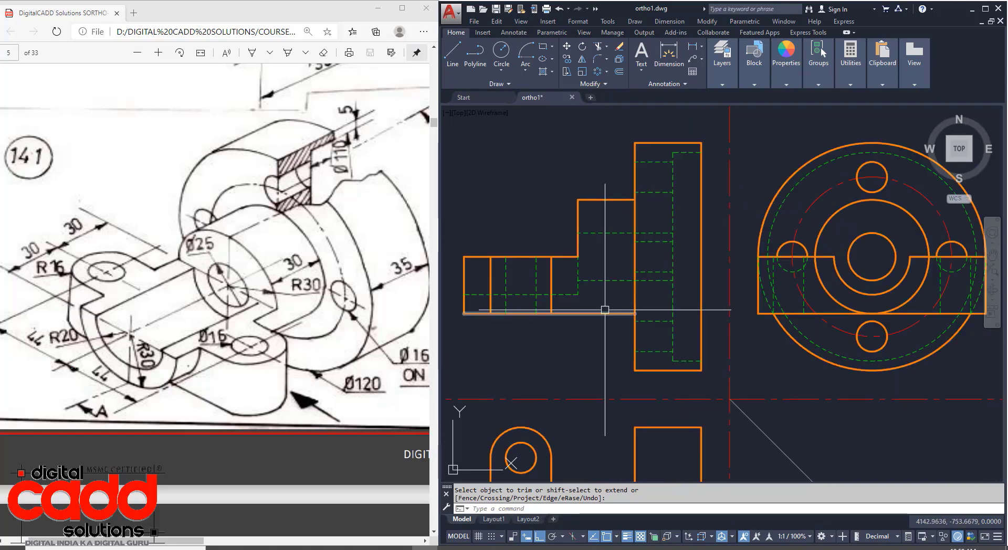
pyautogui.moveTo(556, 352)
pyautogui.mouseDown(button='middle')
pyautogui.moveTo(573, 328)
pyautogui.moveTo(576, 346)
pyautogui.mouseUp(button='middle')
pyautogui.moveTo(724, 349)
pyautogui.mouseDown(button='middle')
pyautogui.moveTo(682, 369)
pyautogui.moveTo(708, 312)
pyautogui.mouseUp(button='middle')
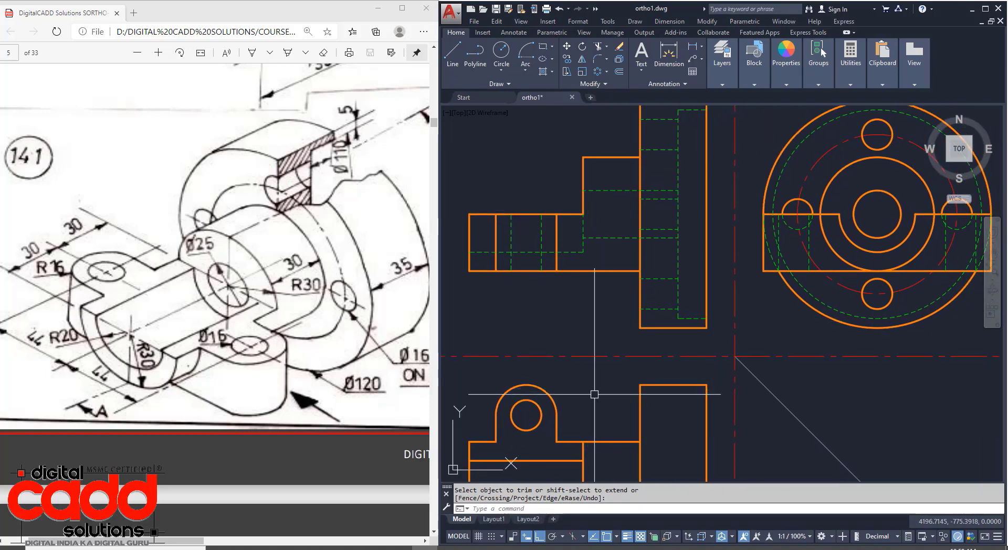
# Step: Copy the front view's flange recess, hole and bore hidden lines into the top view, aligning the midpoints of the flange's right edges
pyautogui.scroll(-2, 727, 315)
pyautogui.moveTo(710, 362); pyautogui.dragTo(691, 305, button='middle')
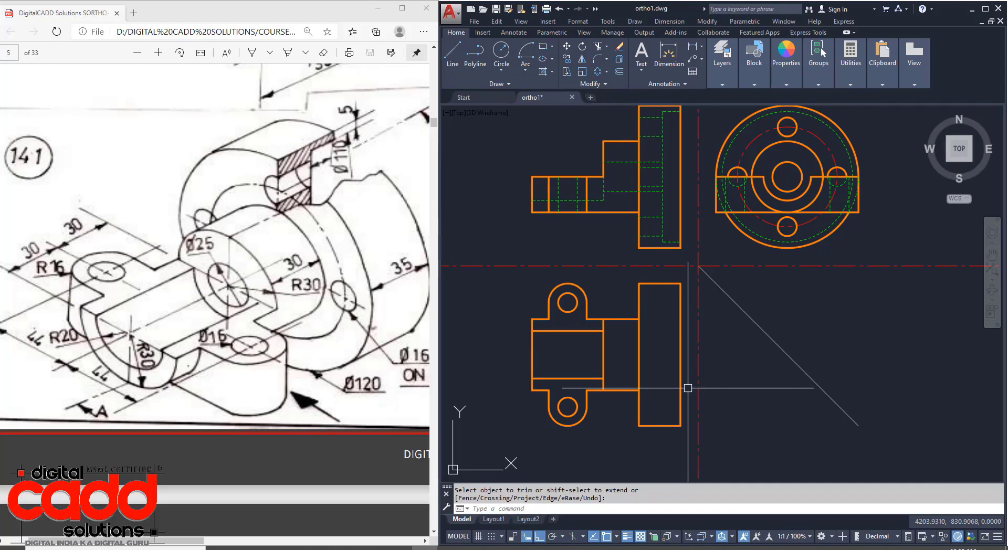
pyautogui.scroll(4, 669, 108)
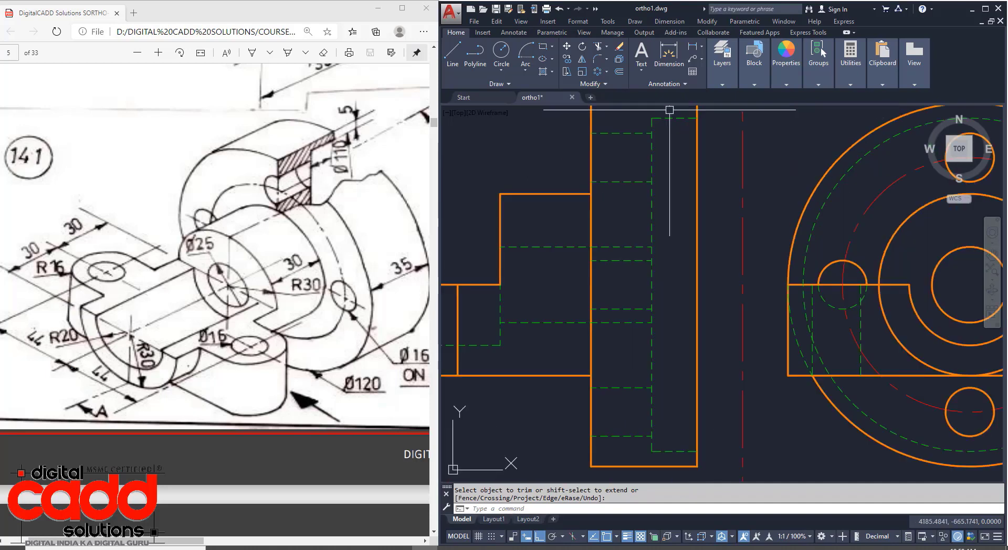
pyautogui.click(669, 109)
pyautogui.scroll(-2, 610, 350)
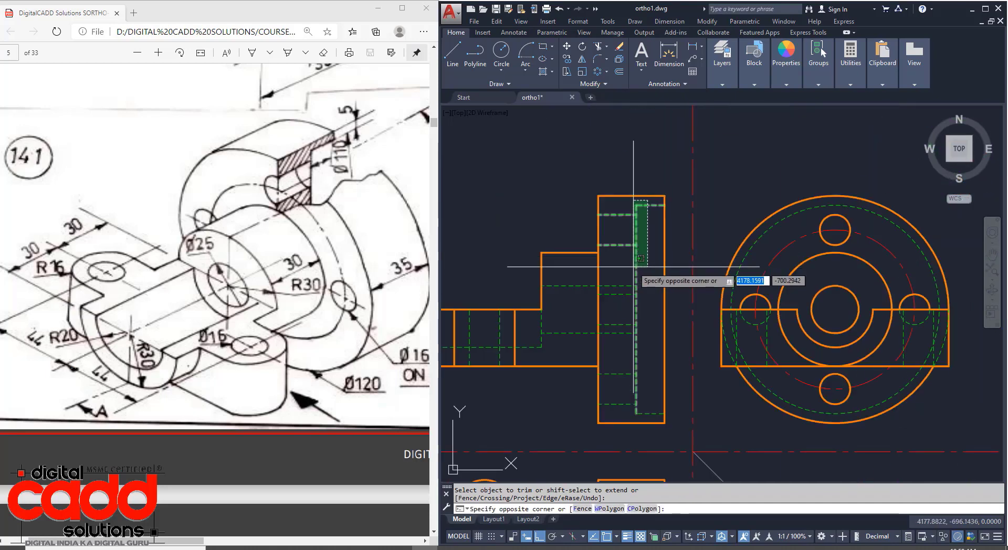
pyautogui.click(624, 387)
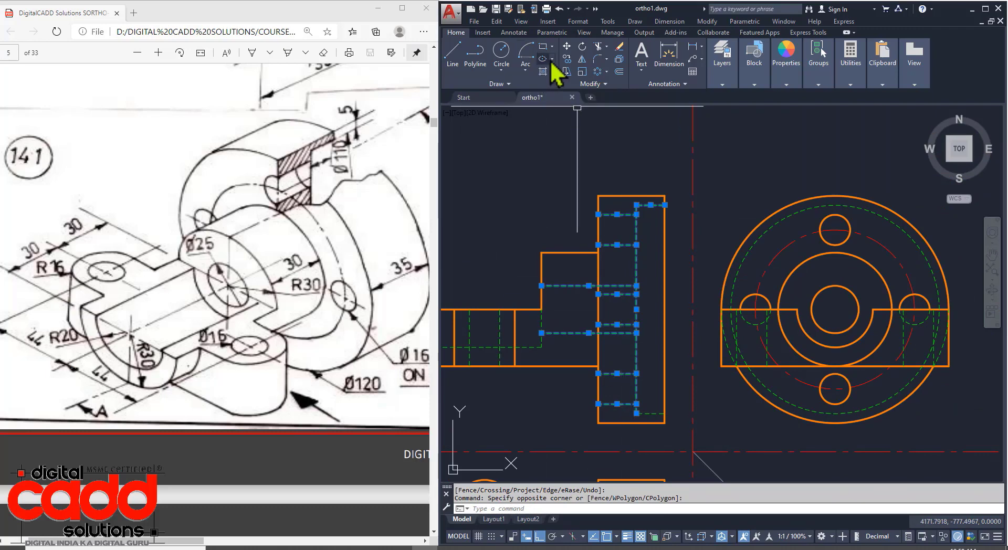
pyautogui.click(567, 59)
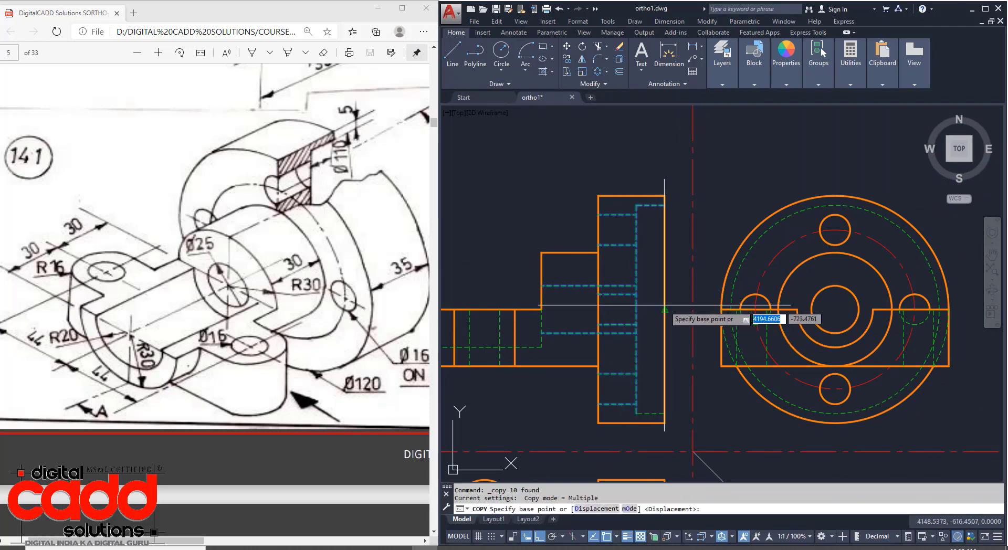
pyautogui.click(664, 310)
pyautogui.scroll(-4, 680, 369)
pyautogui.moveTo(686, 375); pyautogui.dragTo(671, 259, button='middle')
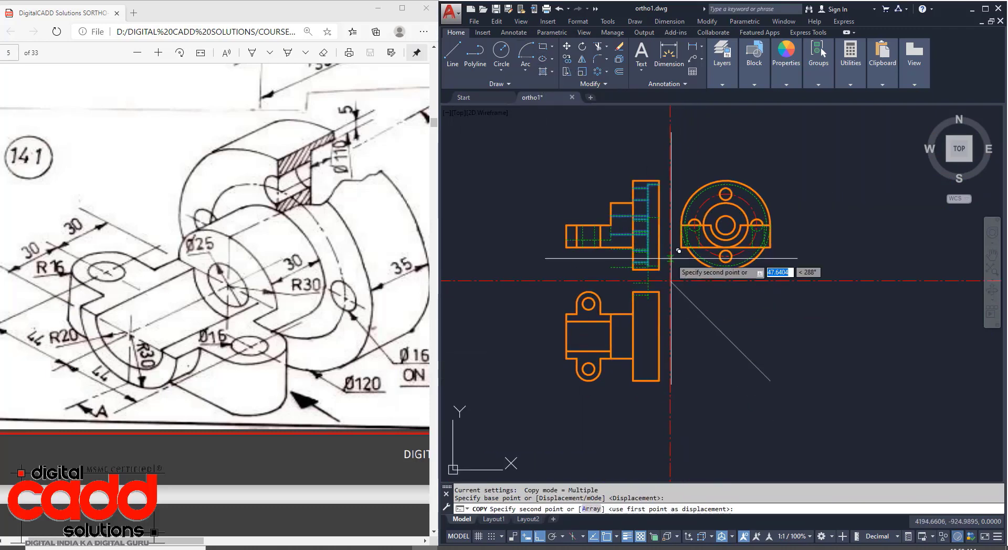
pyautogui.click(671, 320)
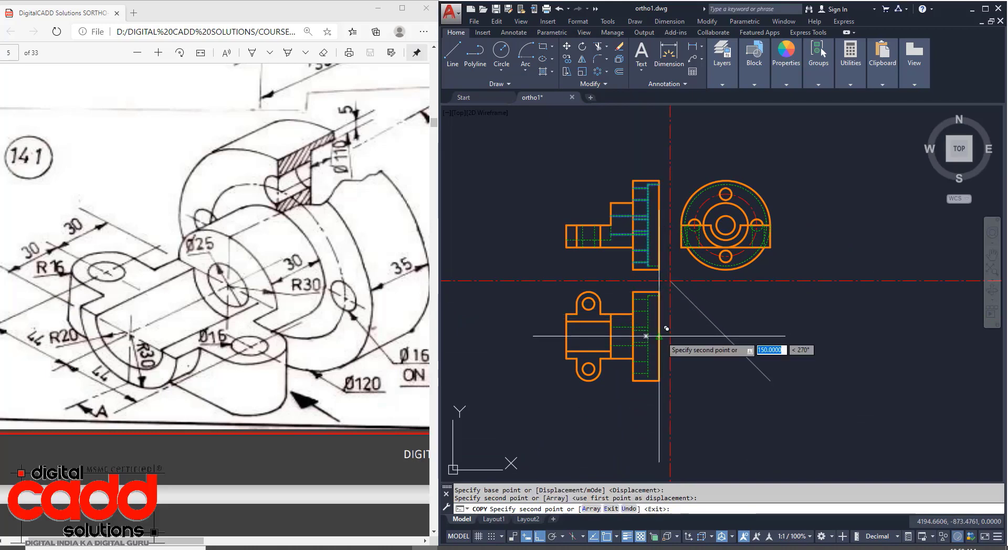
pyautogui.press('Return')
# Step: Draw the missing lower recess line in the top view from the vertical hidden line's lower end to the flange's right edge
pyautogui.scroll(6, 640, 323)
pyautogui.scroll(-4, 656, 312)
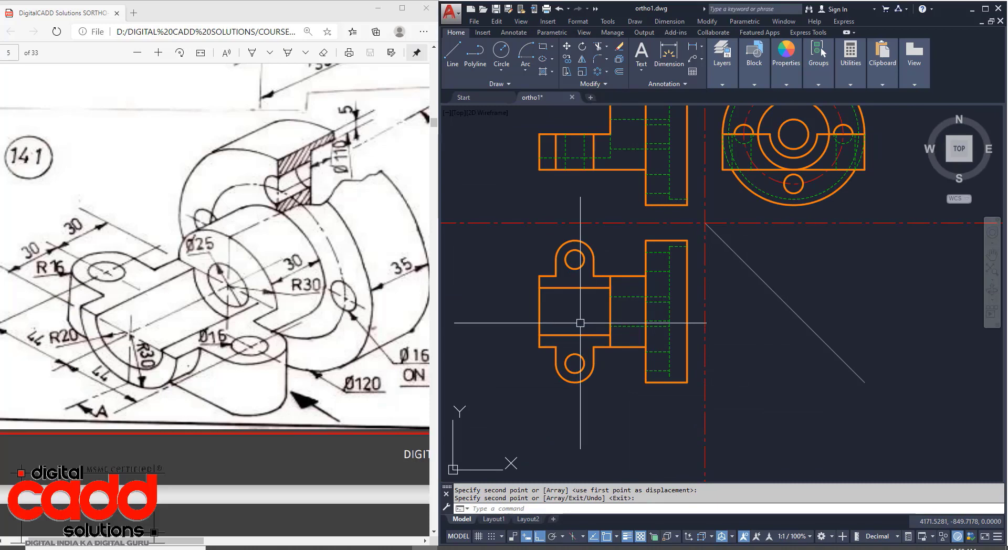
pyautogui.scroll(2, 581, 323)
pyautogui.scroll(-2, 681, 325)
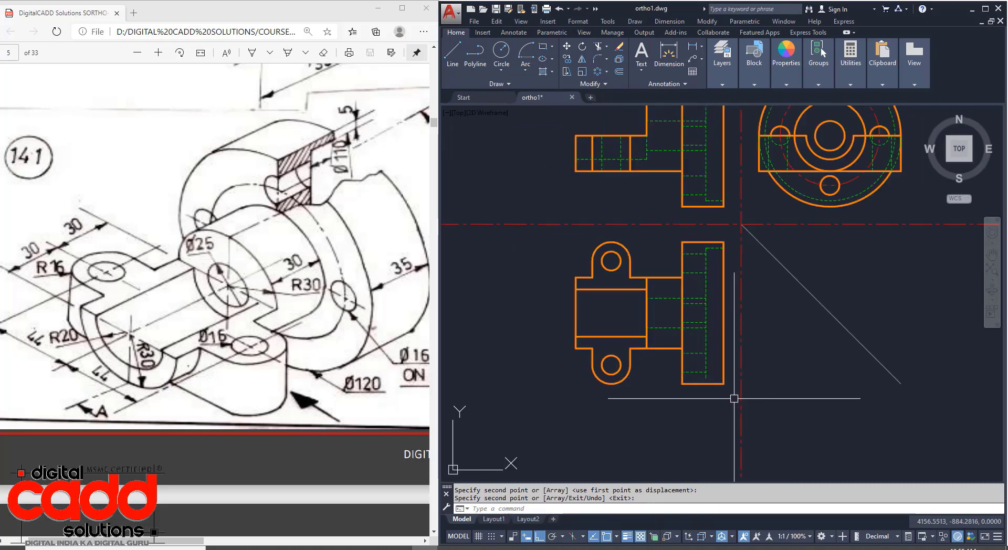
pyautogui.moveTo(711, 334); pyautogui.dragTo(691, 366, button='middle')
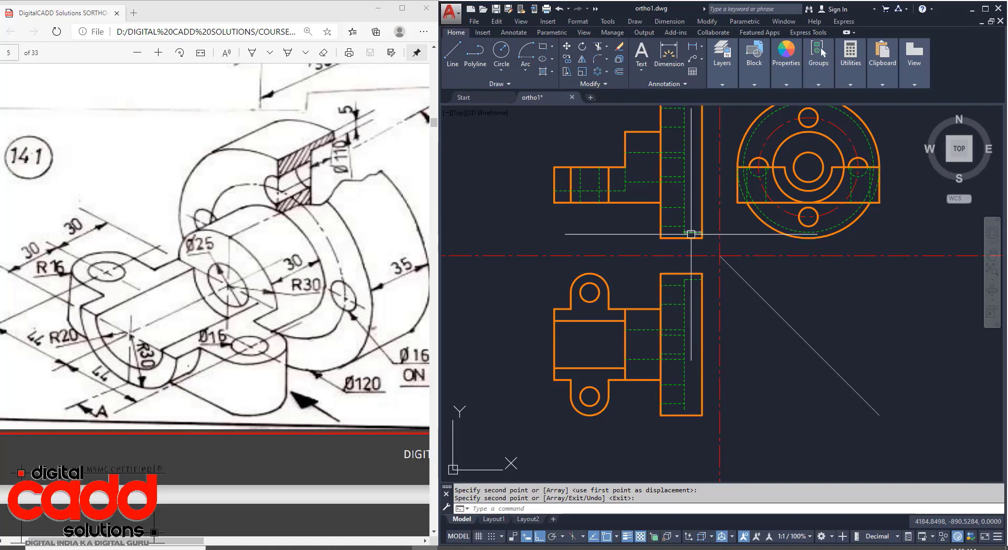
pyautogui.scroll(2, 691, 408)
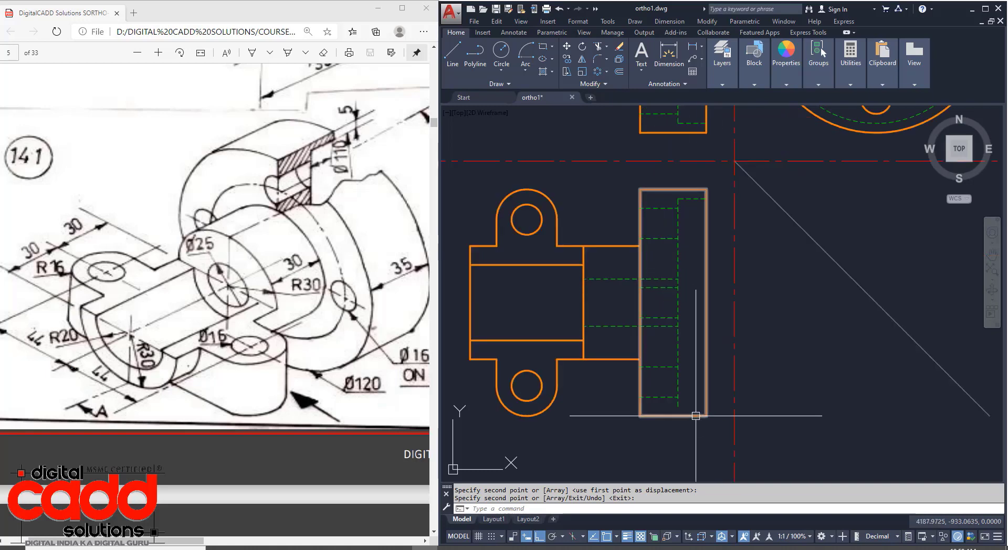
pyautogui.write('l')
pyautogui.press('Return')
pyautogui.click(677, 406)
pyautogui.click(706, 407)
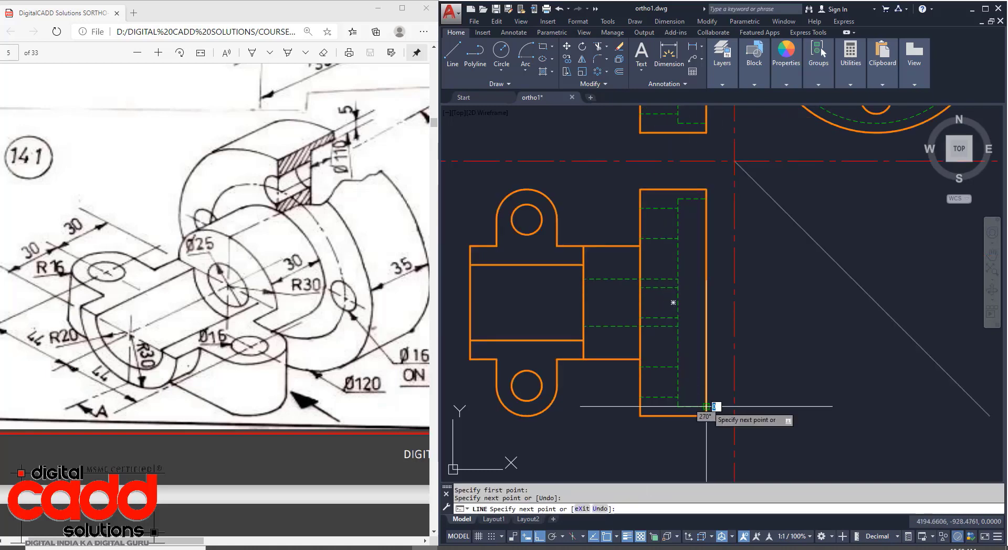
pyautogui.press('Return')
# Step: Draw two vertical hidden lines across the top view's body, joining the side edges of the upper lug to those of the lower lug
pyautogui.scroll(-2, 706, 407)
pyautogui.moveTo(673, 357); pyautogui.dragTo(630, 427, button='middle')
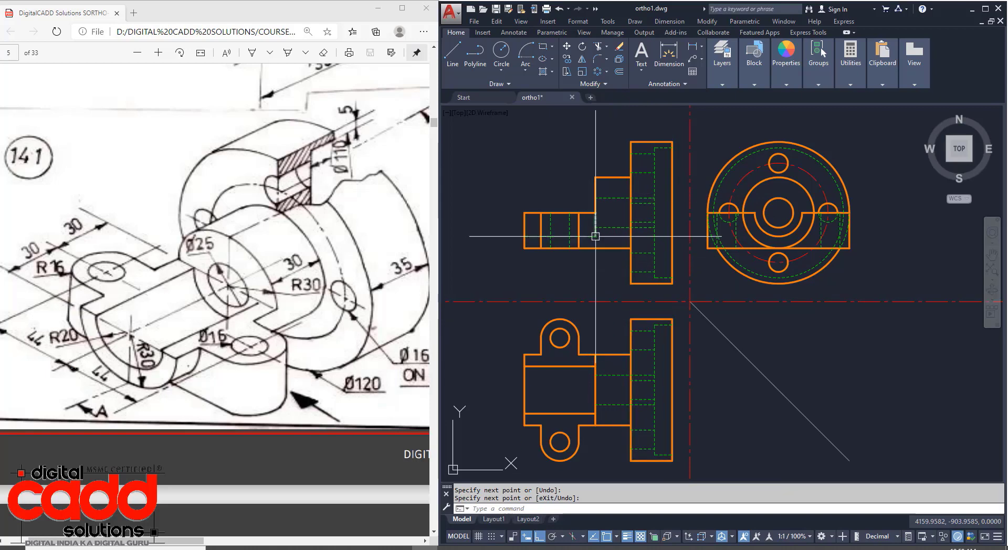
pyautogui.moveTo(627, 430)
pyautogui.mouseDown(button='middle')
pyautogui.moveTo(649, 426)
pyautogui.moveTo(657, 411)
pyautogui.mouseUp(button='middle')
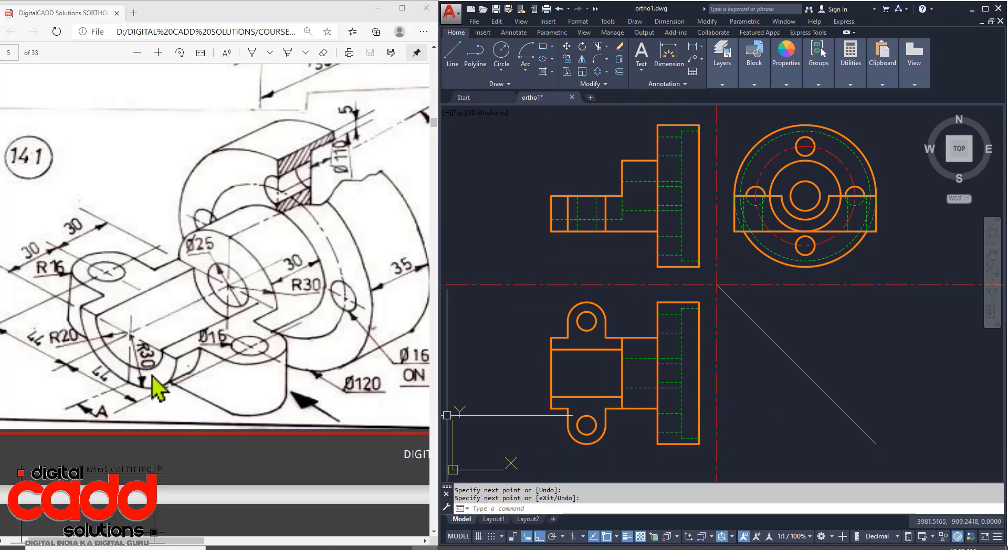
pyautogui.press('Escape')
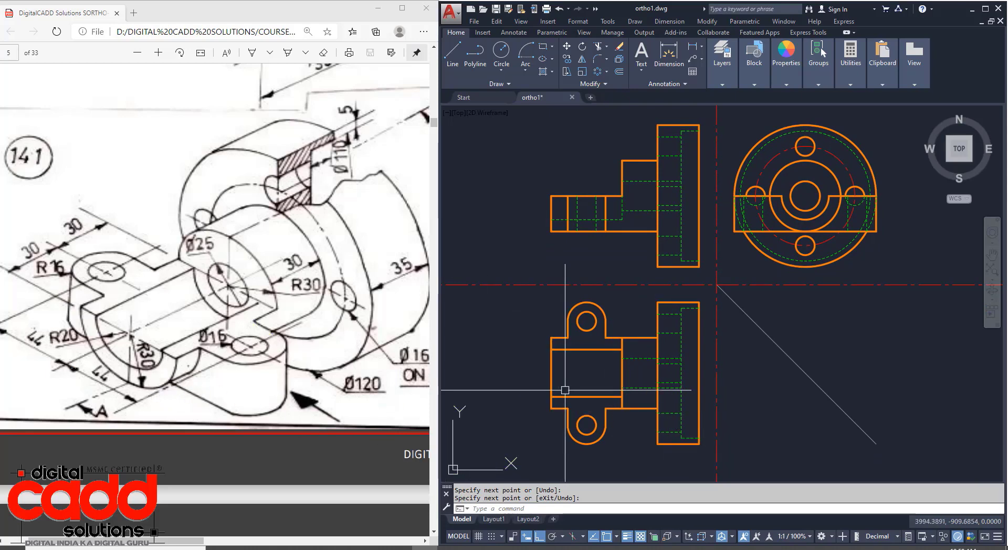
pyautogui.write('l')
pyautogui.press('Return')
pyautogui.click(567, 337)
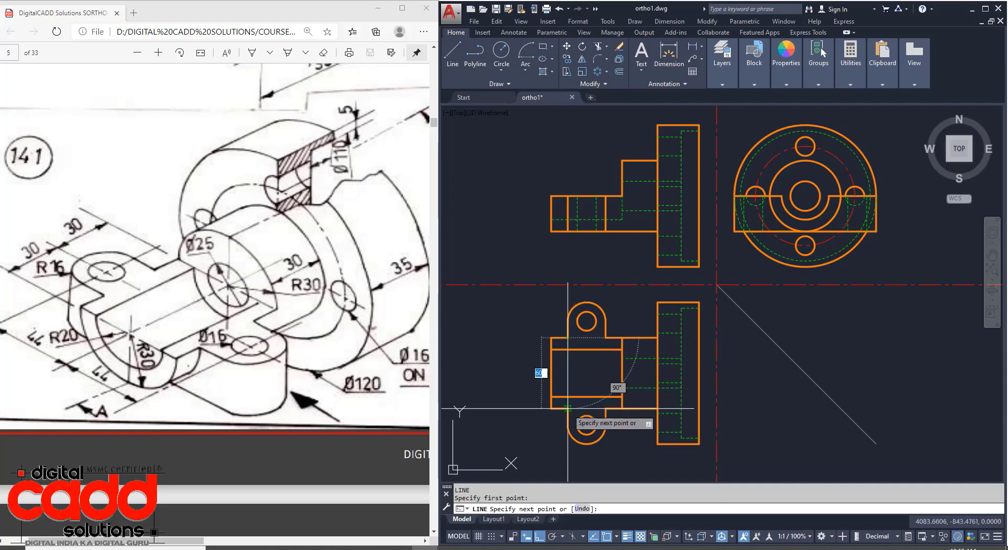
pyautogui.click(567, 409)
pyautogui.press('Return')
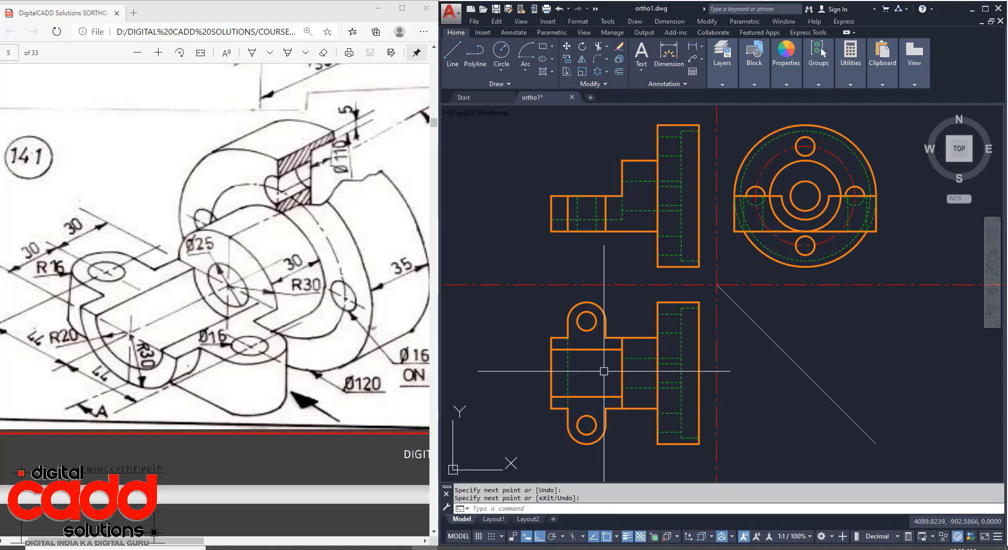
pyautogui.press('Return')
pyautogui.click(605, 337)
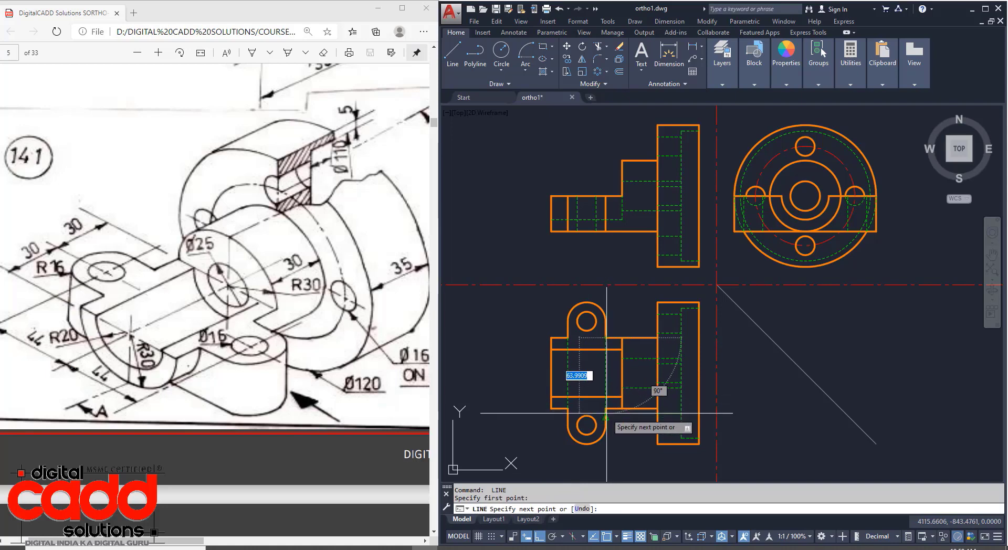
pyautogui.click(606, 407)
pyautogui.press('Return')
# Step: Save the drawing ortho1.dwg
pyautogui.moveTo(623, 422); pyautogui.dragTo(641, 406, button='middle')
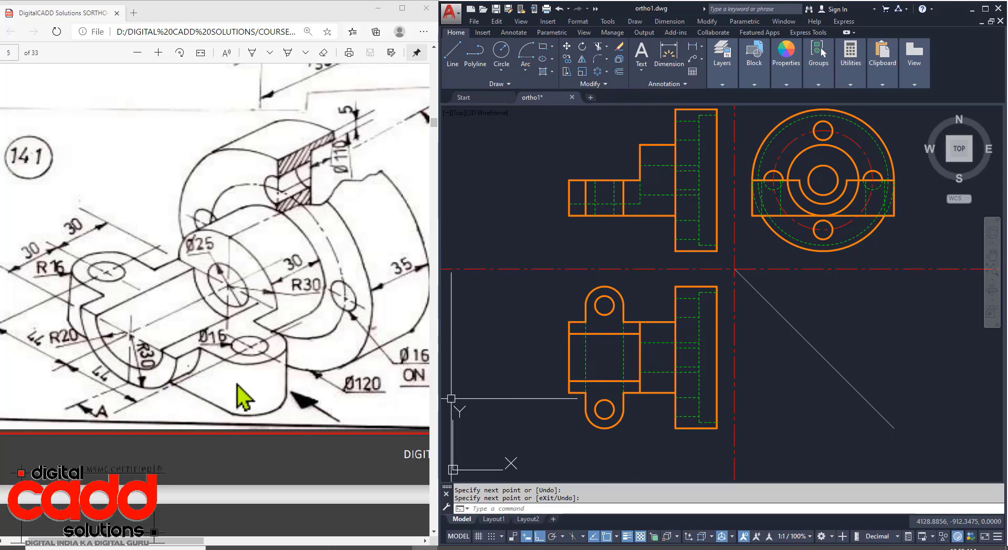
pyautogui.moveTo(772, 325); pyautogui.dragTo(740, 339, button='middle')
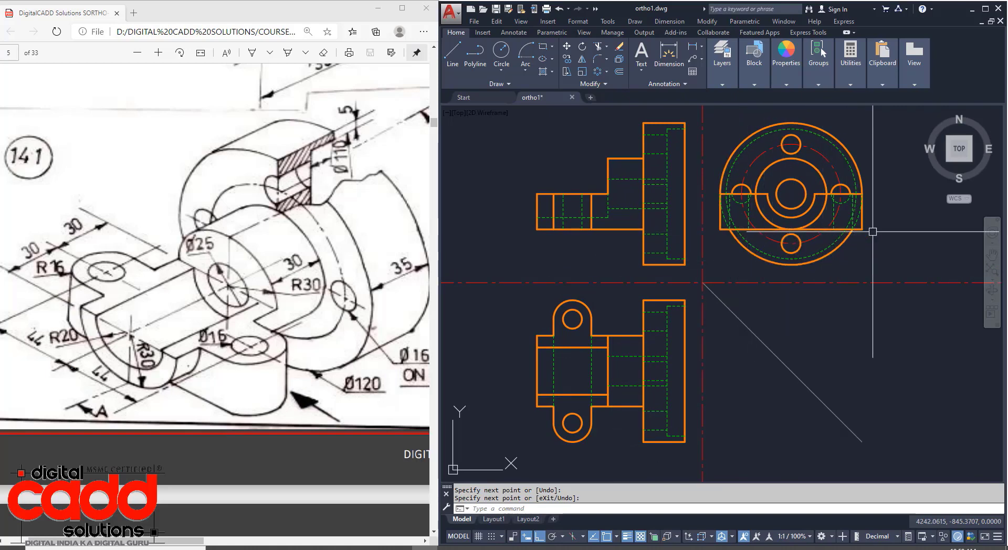
pyautogui.press('Escape')
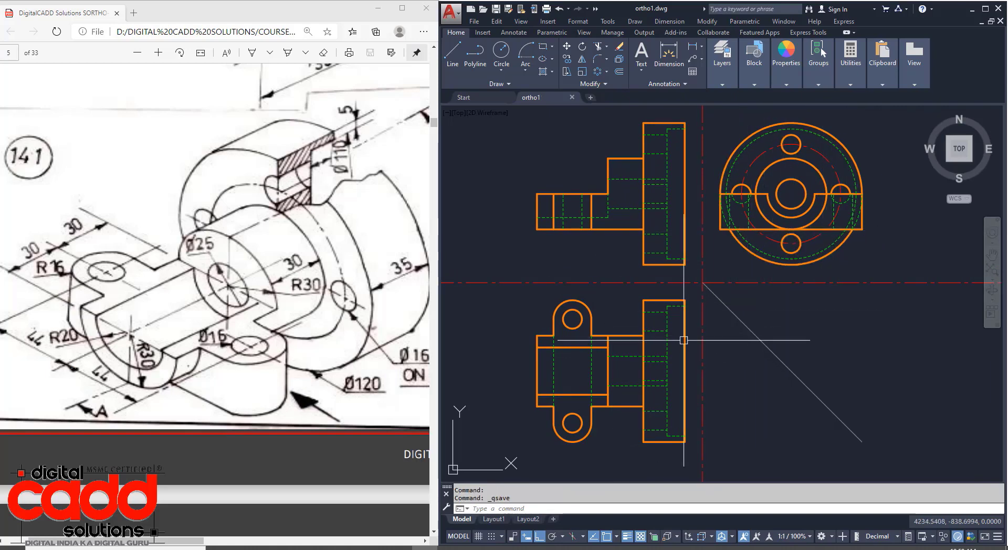
pyautogui.hotkey('ctrl', 's')
pyautogui.moveTo(622, 378)
pyautogui.mouseDown(button='middle')
pyautogui.moveTo(641, 346)
pyautogui.moveTo(596, 376)
pyautogui.moveTo(590, 396)
pyautogui.mouseUp(button='middle')
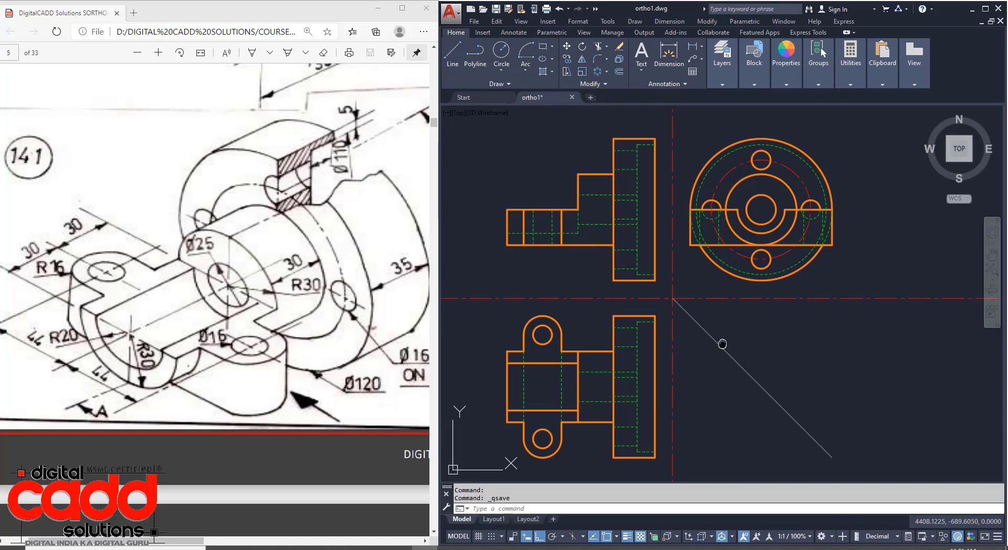
# Step: Change the colour of the 03. Center lines layer to magenta
pyautogui.click(727, 74)
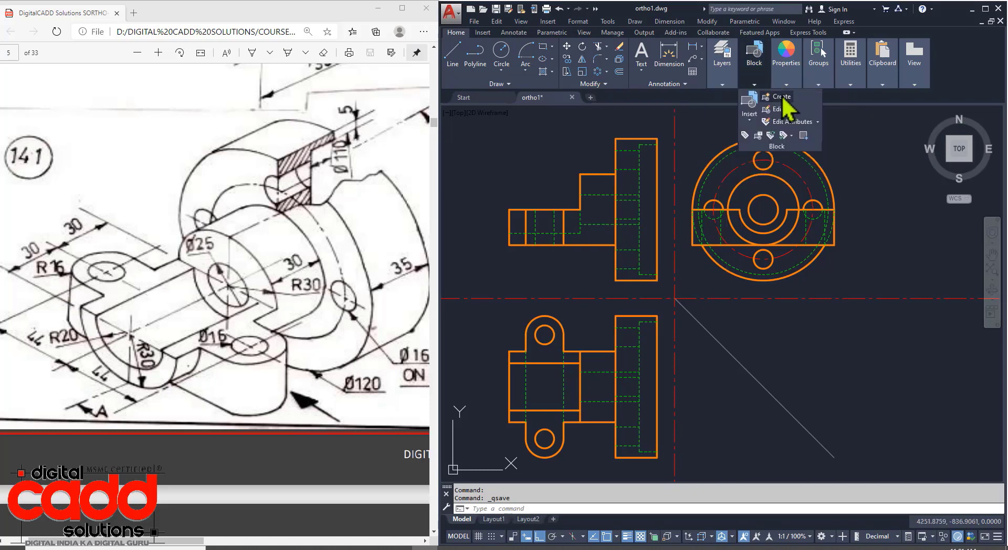
pyautogui.click(764, 98)
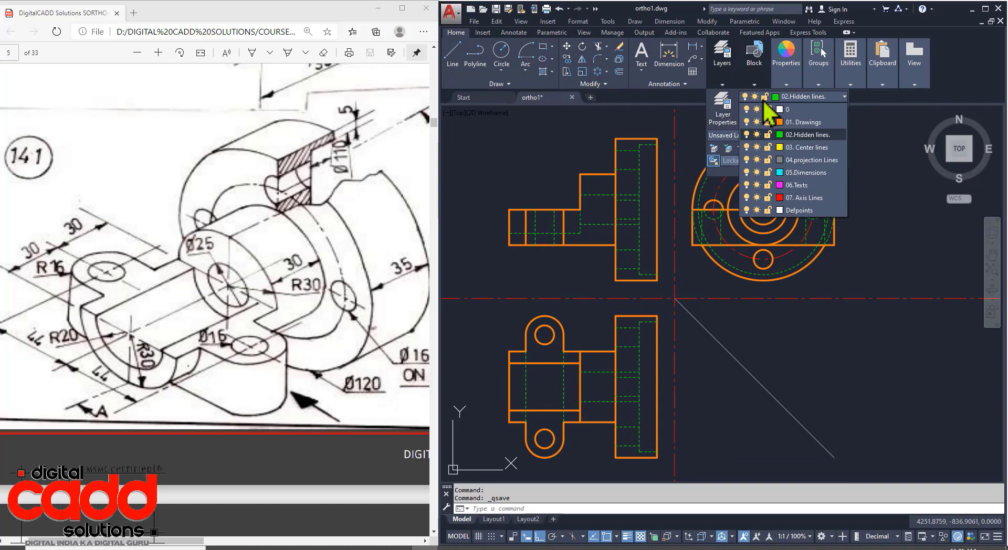
pyautogui.click(780, 147)
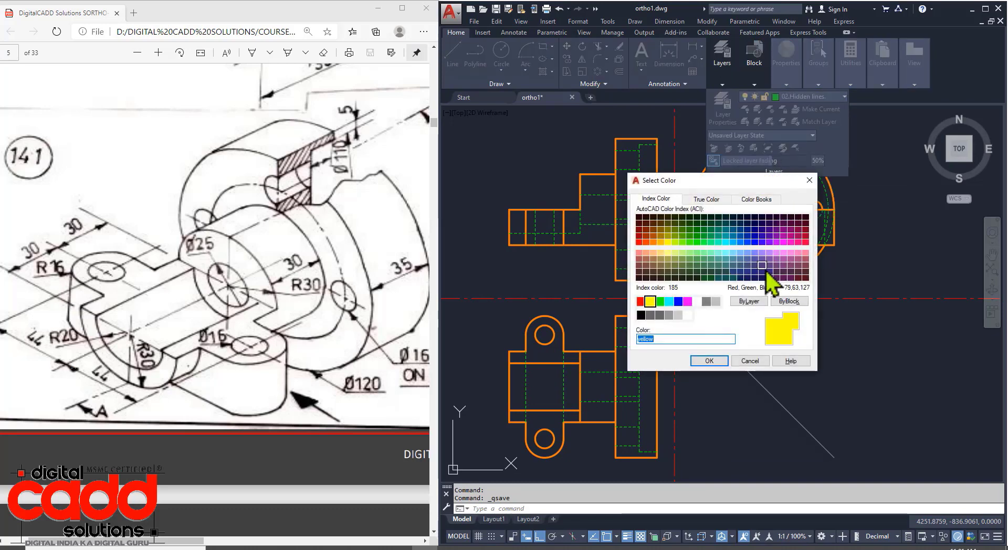
pyautogui.click(687, 301)
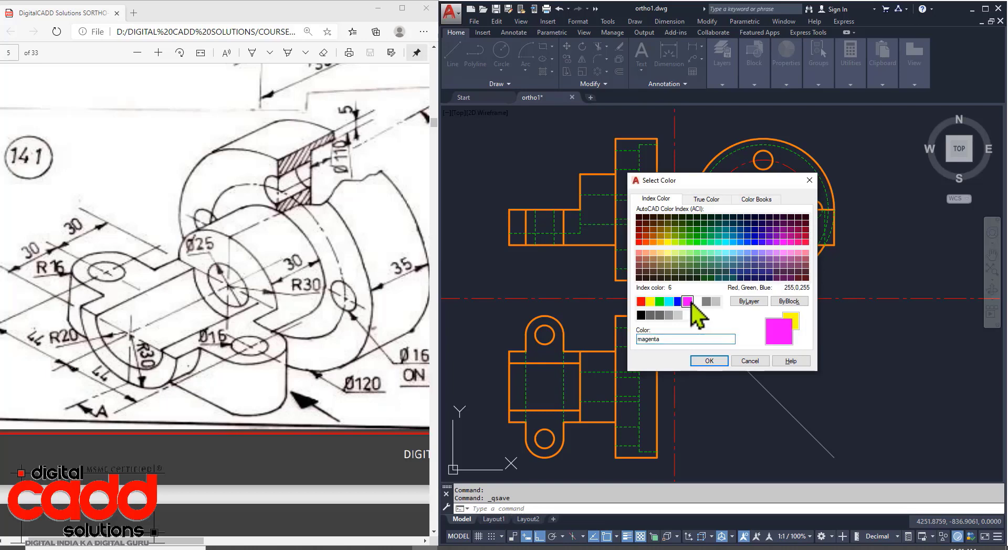
pyautogui.click(708, 361)
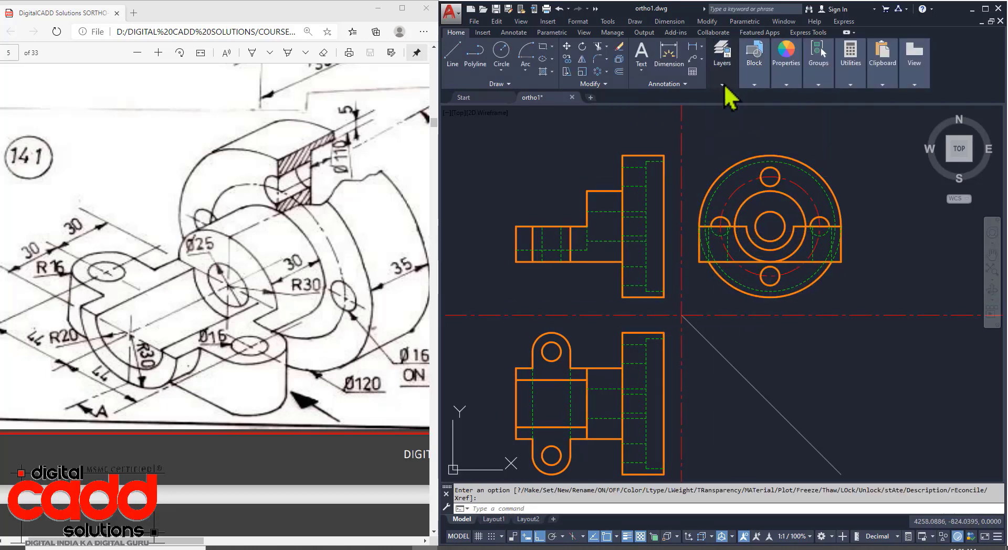
# Step: Make 03. Center lines the current layer and add center marks to the side view's outer arc and the top view's two lug holes
pyautogui.moveTo(728, 95)
pyautogui.click(797, 97)
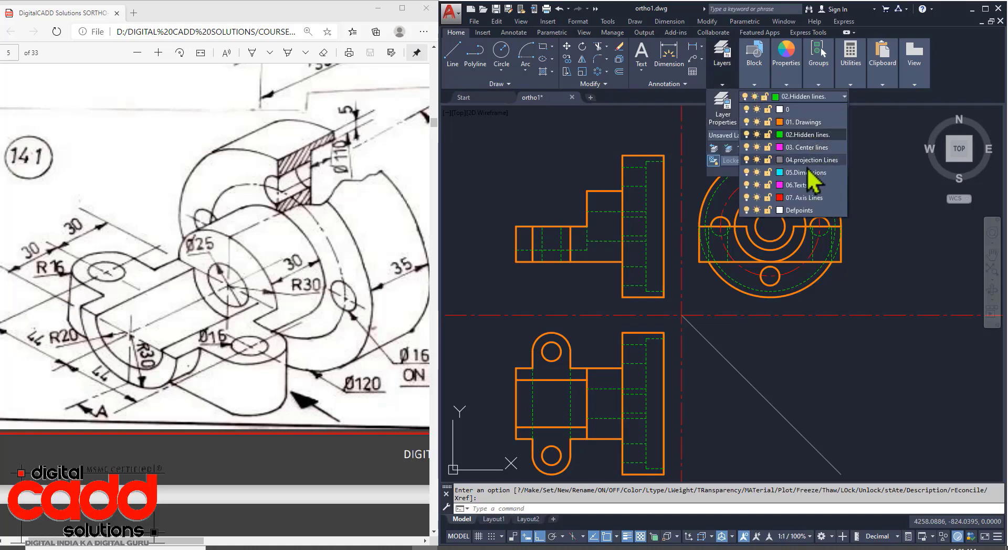
pyautogui.click(801, 149)
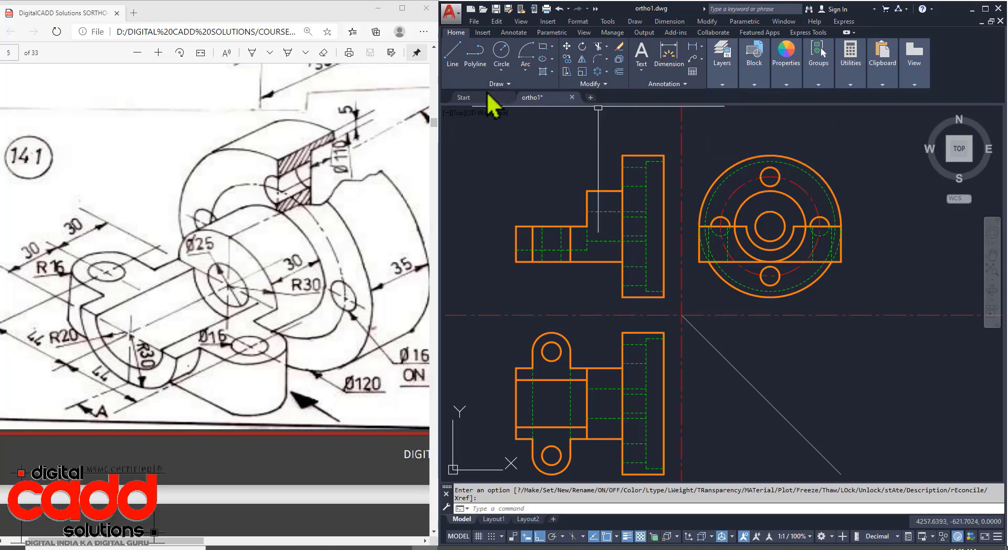
pyautogui.click(509, 33)
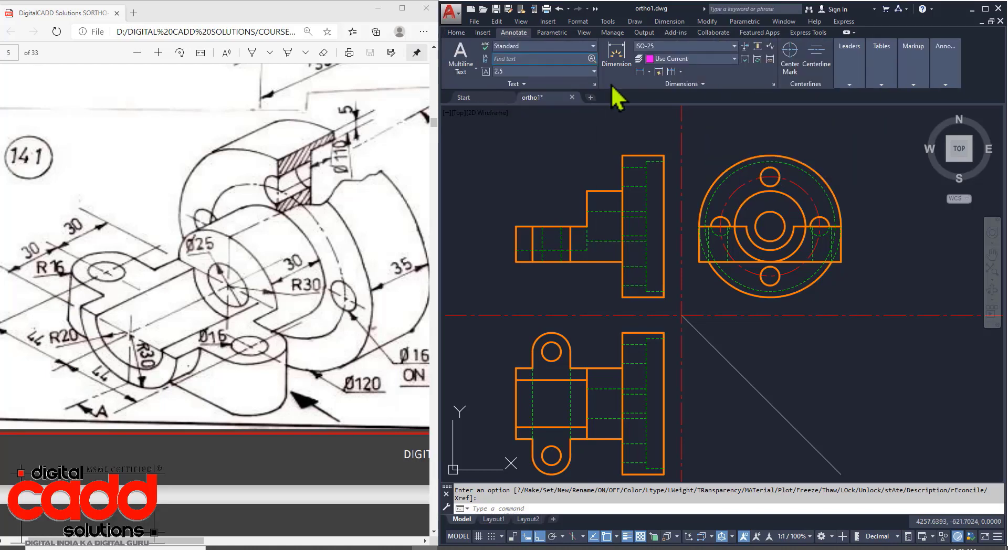
pyautogui.click(793, 52)
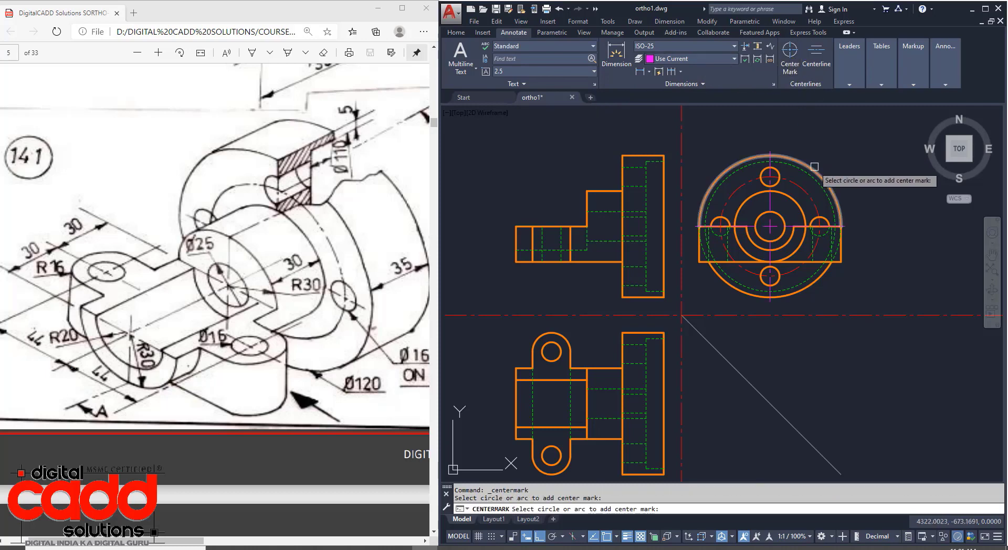
pyautogui.click(814, 166)
pyautogui.click(561, 345)
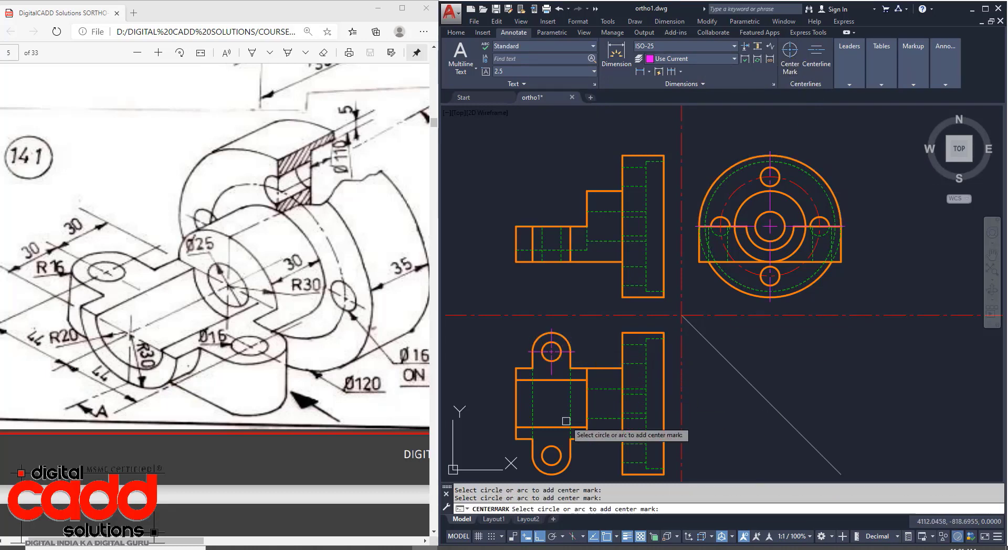
pyautogui.click(557, 464)
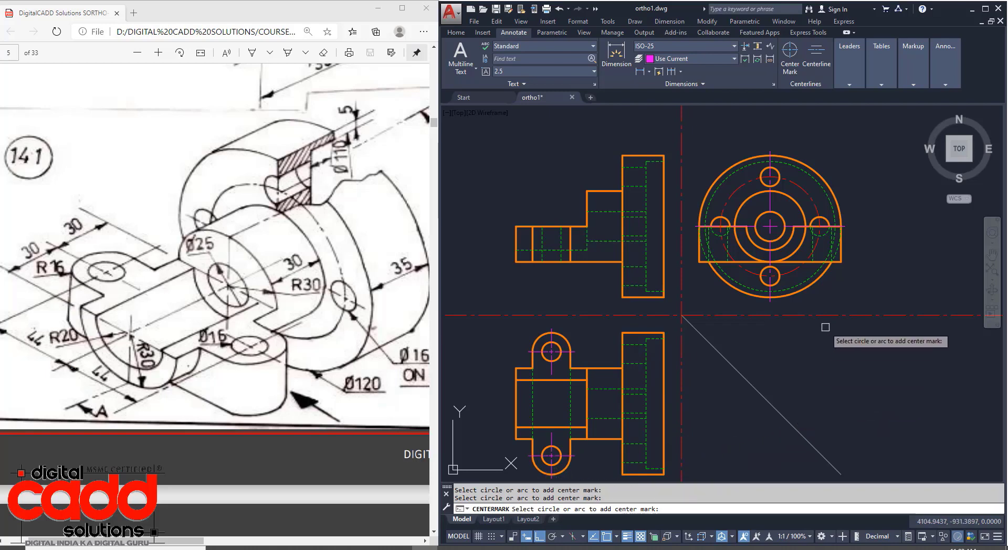
pyautogui.scroll(2, 858, 180)
pyautogui.scroll(-2, 819, 339)
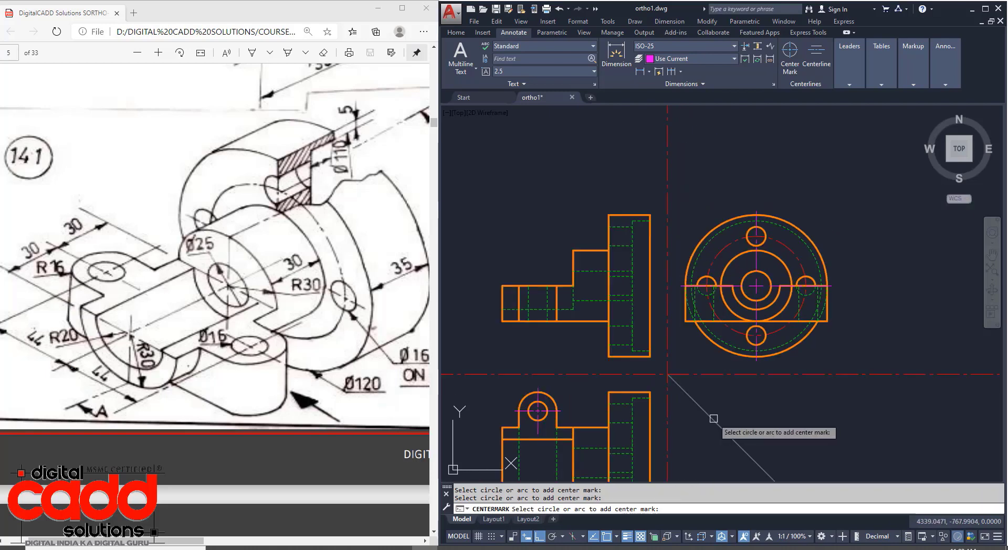
# Step: Add a vertical centerline between the hidden edges of each of the two lug holes in the side view
pyautogui.click(815, 52)
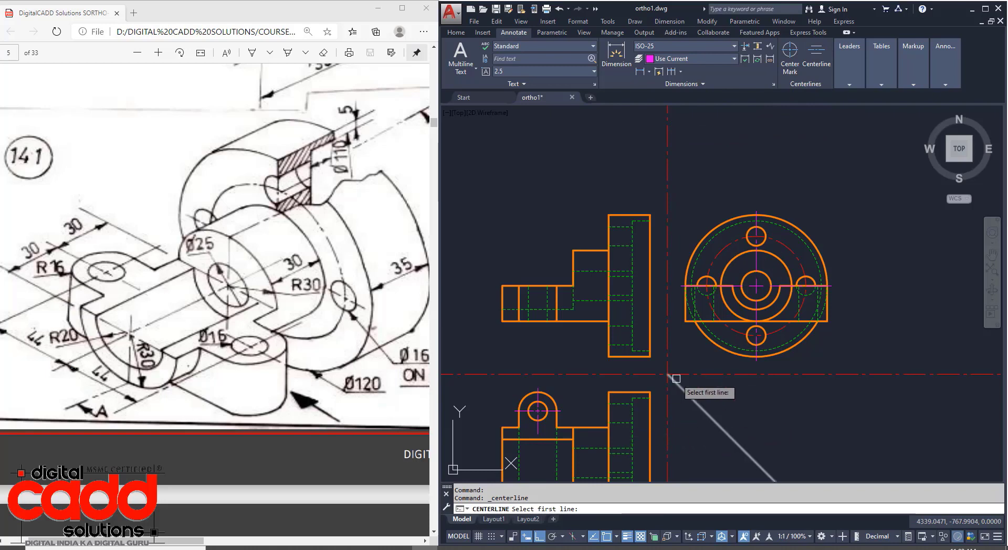
pyautogui.scroll(4, 697, 310)
pyautogui.click(693, 280)
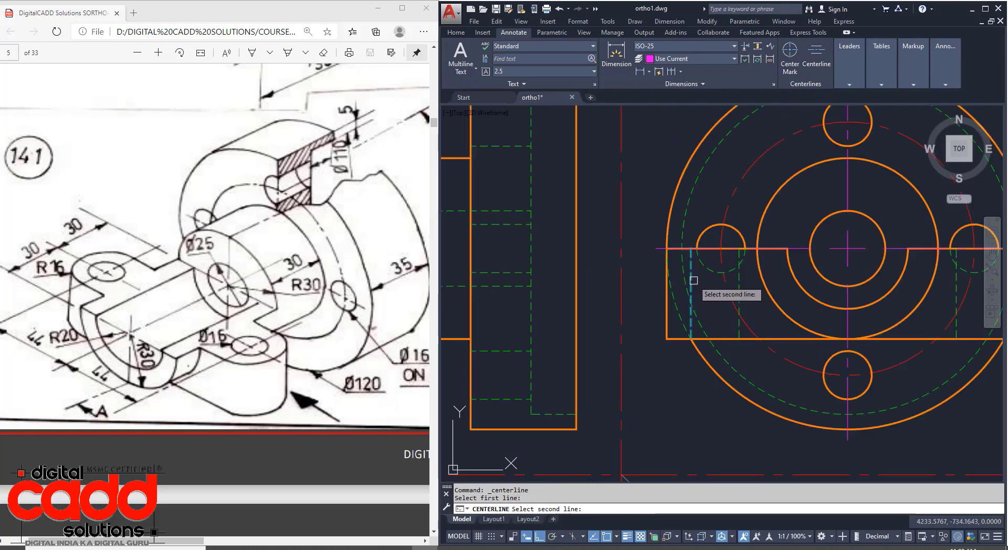
pyautogui.click(739, 281)
pyautogui.scroll(-4, 677, 286)
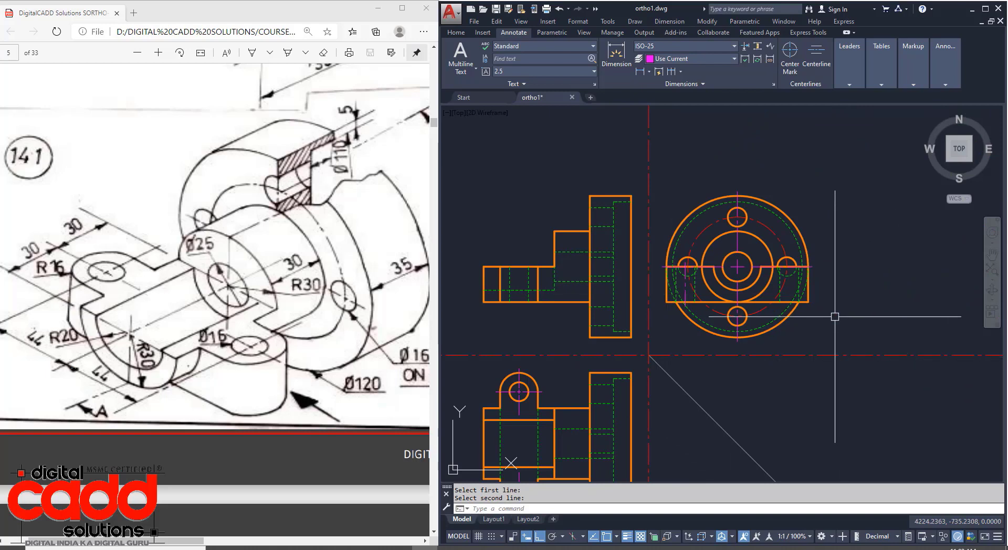
pyautogui.scroll(4, 793, 287)
pyautogui.press('Return')
pyautogui.click(756, 290)
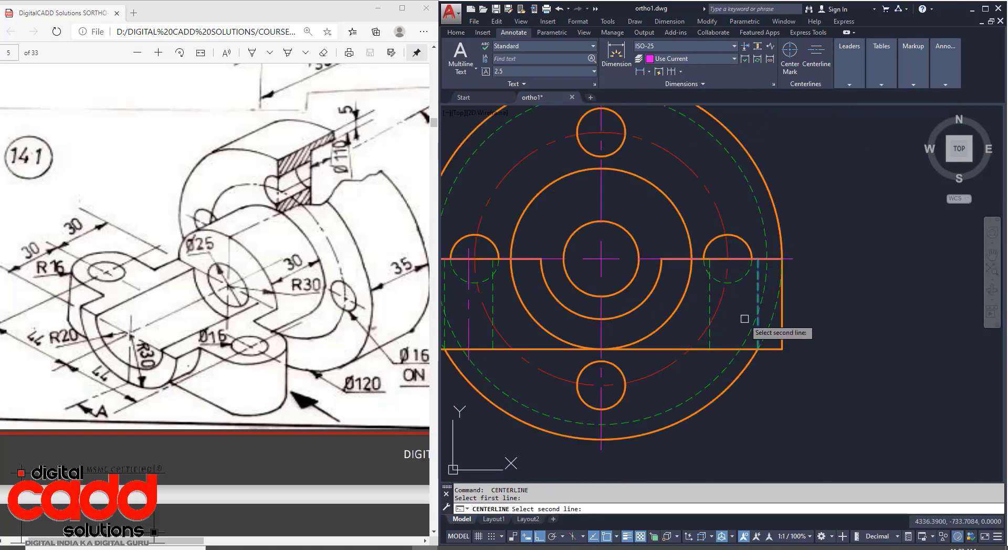
pyautogui.click(710, 337)
# Step: Add a vertical centerline between the hidden edges of the lug hole in the front view
pyautogui.press('Return')
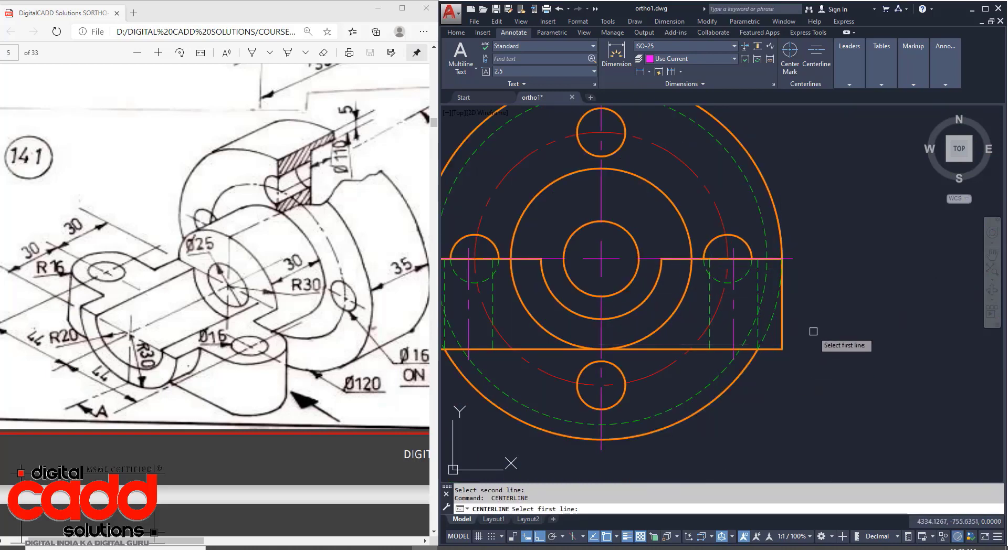
pyautogui.scroll(-5, 724, 338)
pyautogui.scroll(8, 649, 378)
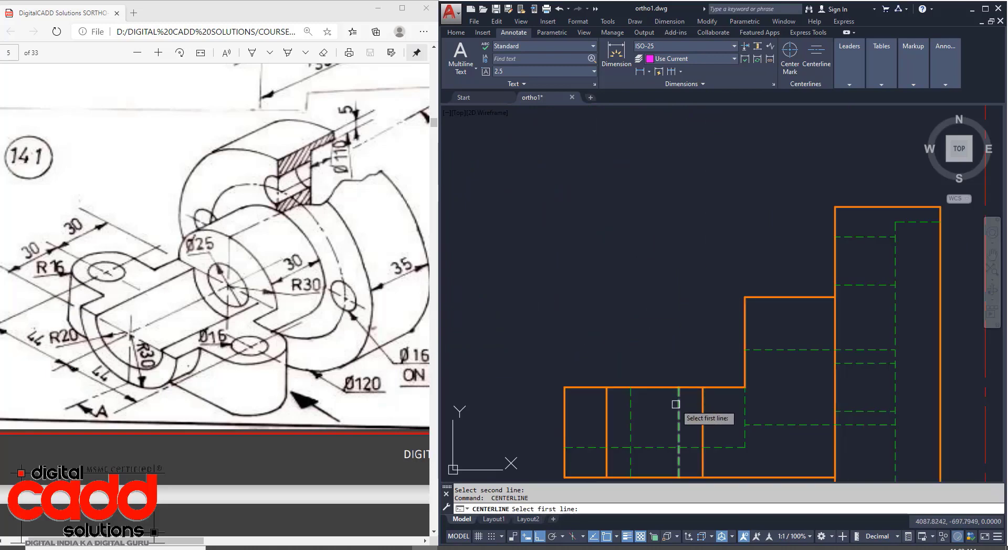
pyautogui.click(633, 410)
# Step: Add a horizontal centerline midway between the upper and lower edges of the cylindrical body in the top view
pyautogui.press('Return')
pyautogui.scroll(-5, 607, 304)
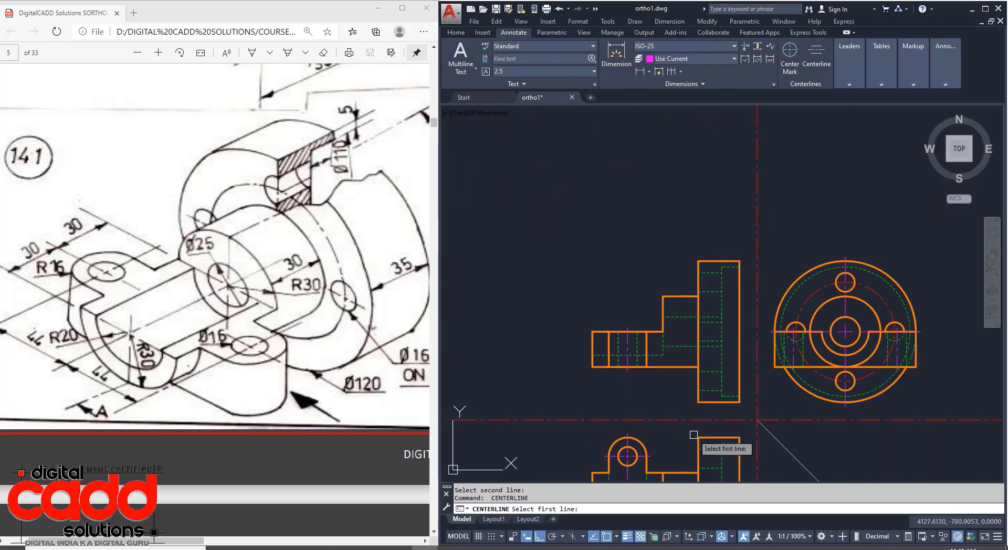
pyautogui.scroll(3, 668, 315)
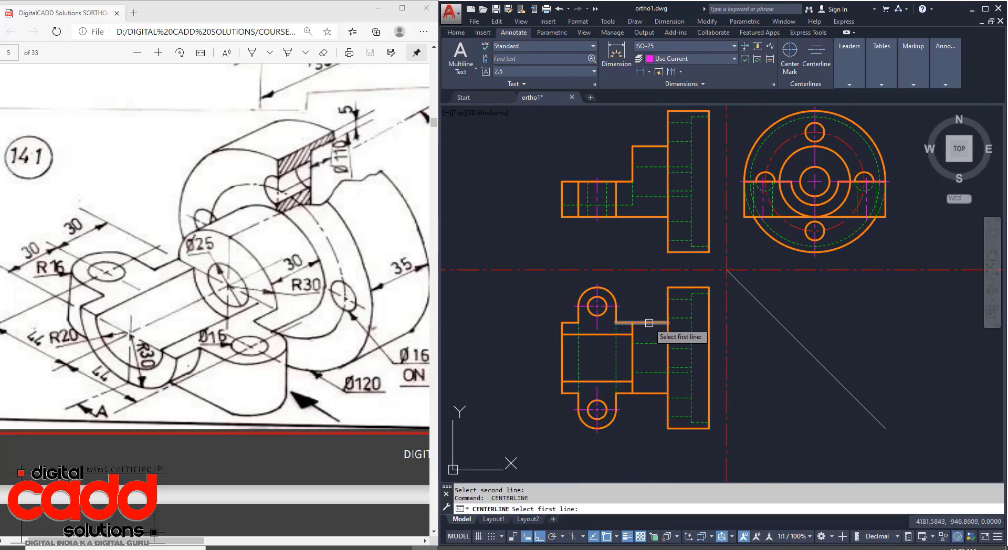
pyautogui.click(648, 323)
pyautogui.click(659, 393)
# Step: Stretch both ends of the top view's horizontal centerline beyond the flange face and the opposite end of the part
pyautogui.click(657, 358)
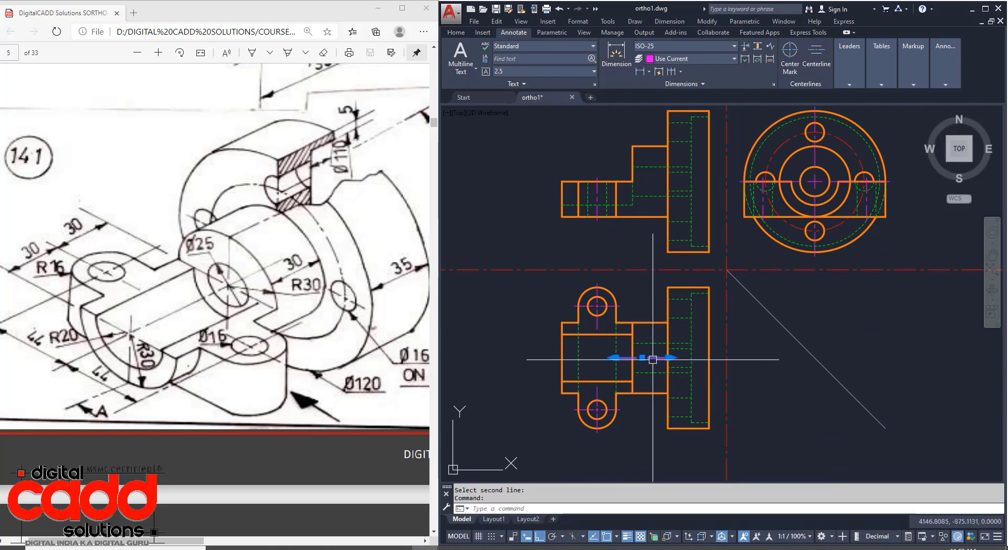
pyautogui.click(672, 358)
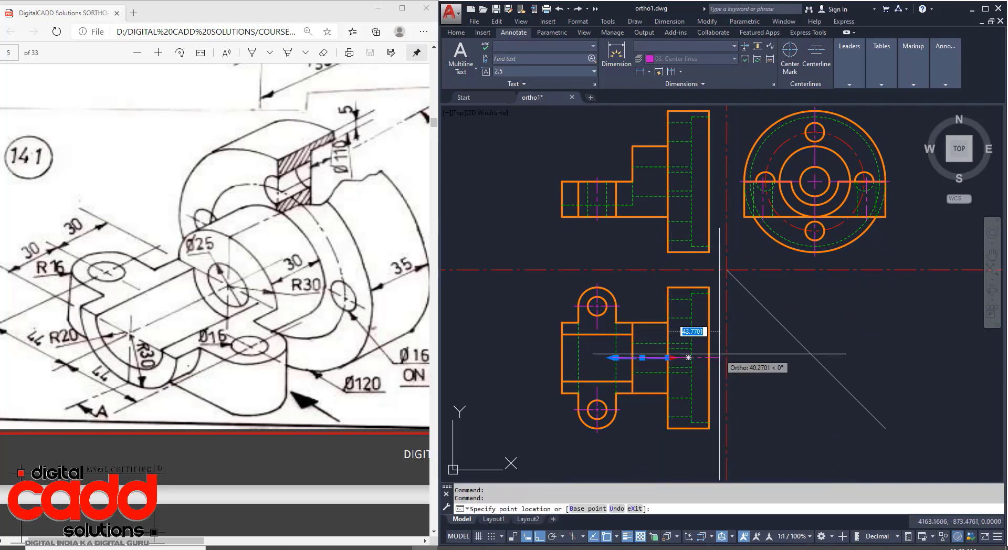
pyautogui.click(722, 358)
pyautogui.click(613, 357)
pyautogui.click(538, 358)
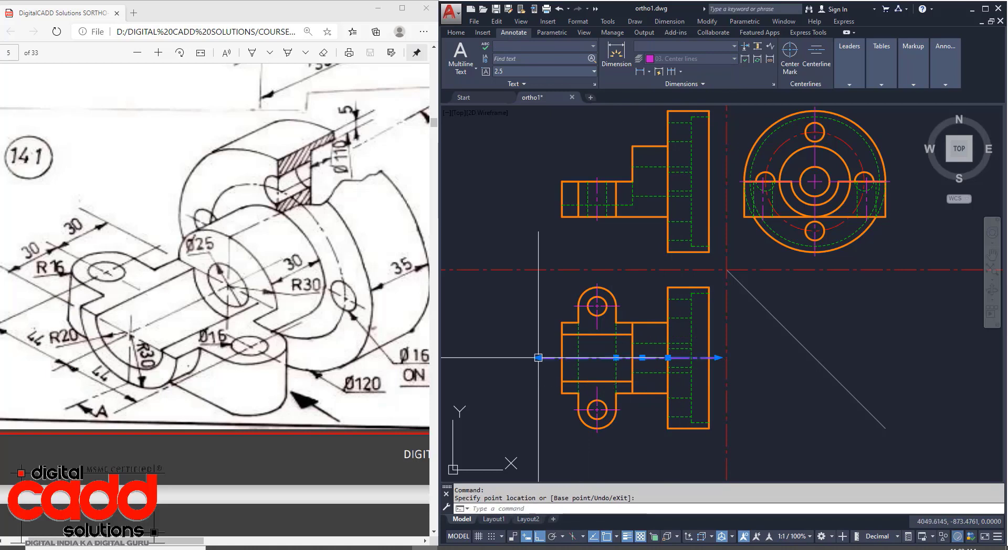
pyautogui.press('Escape')
# Step: Add a horizontal centerline between the bore's hidden lines in the front view and extend it just past the flange's outer face
pyautogui.moveTo(714, 250); pyautogui.dragTo(689, 309, button='middle')
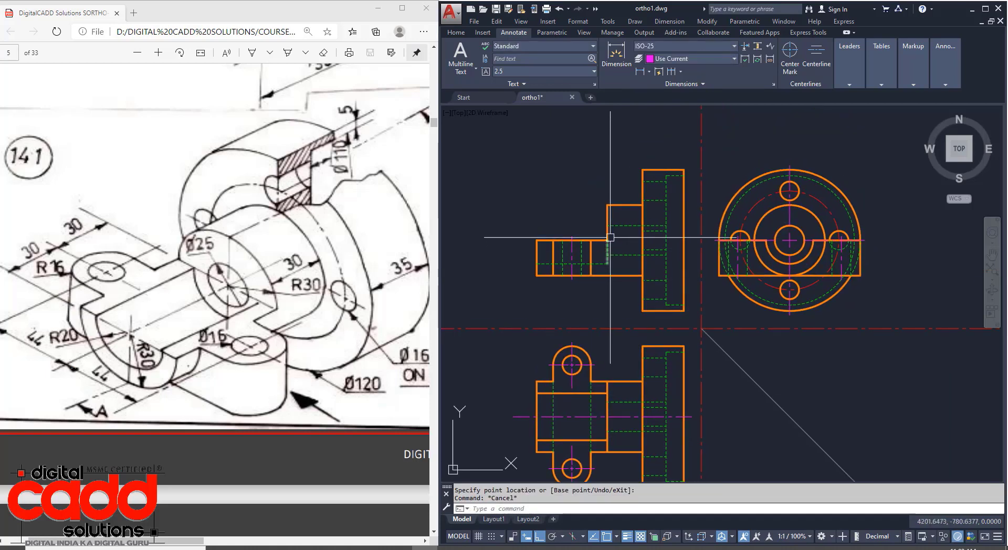
pyautogui.scroll(2, 609, 235)
pyautogui.press('space')
pyautogui.click(634, 266)
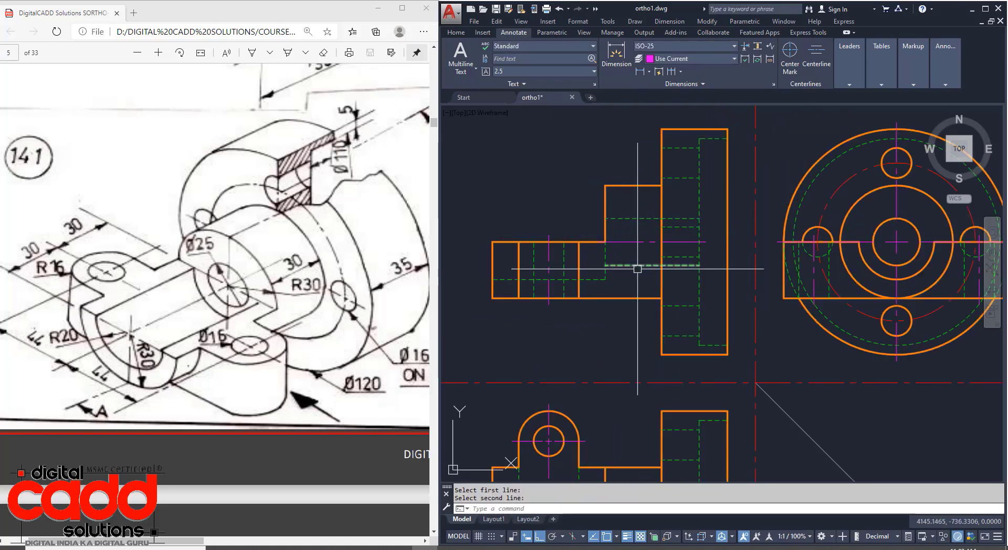
pyautogui.click(702, 242)
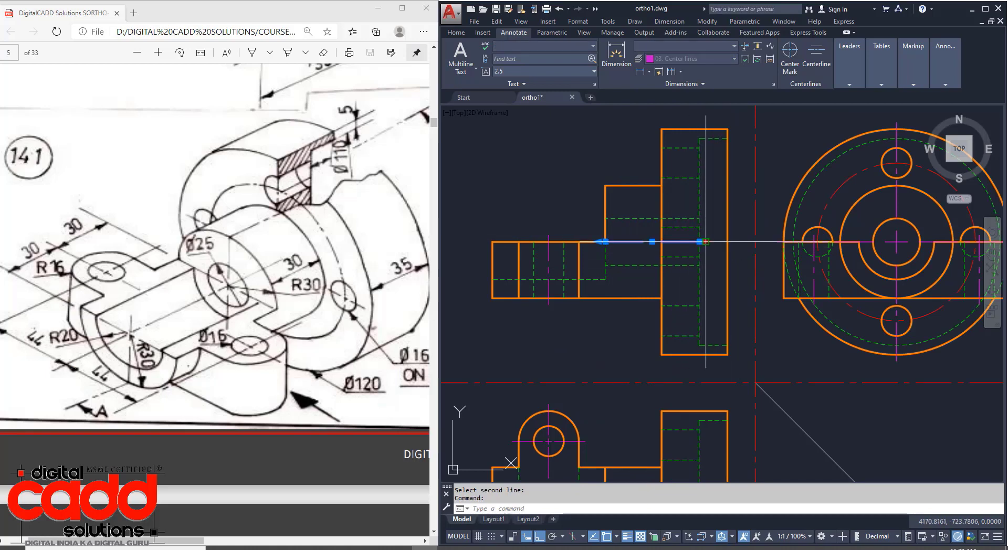
pyautogui.click(702, 242)
pyautogui.press('Escape')
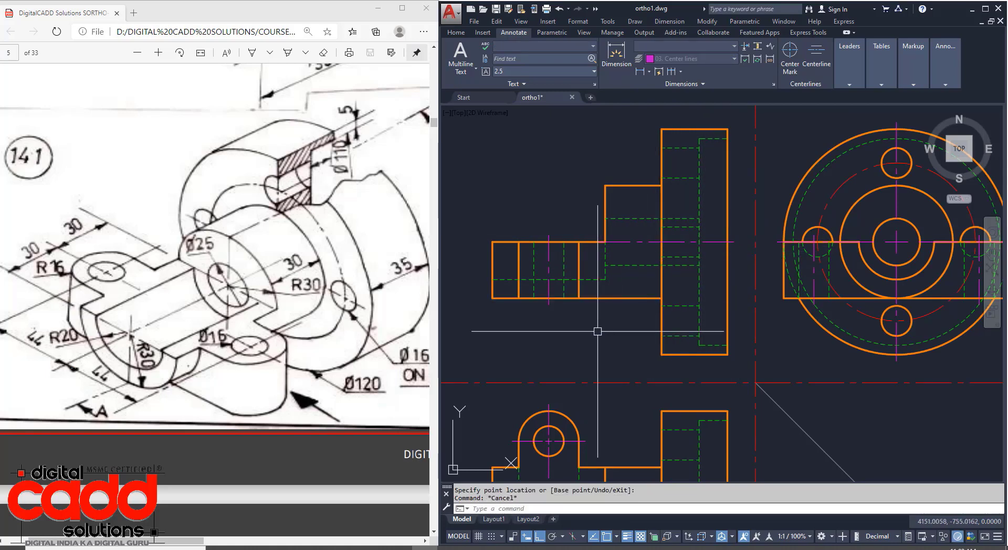
# Step: Set the colour of the 03. Center lines layer to yellow
pyautogui.scroll(-2, 597, 331)
pyautogui.moveTo(671, 428); pyautogui.dragTo(656, 342, button='middle')
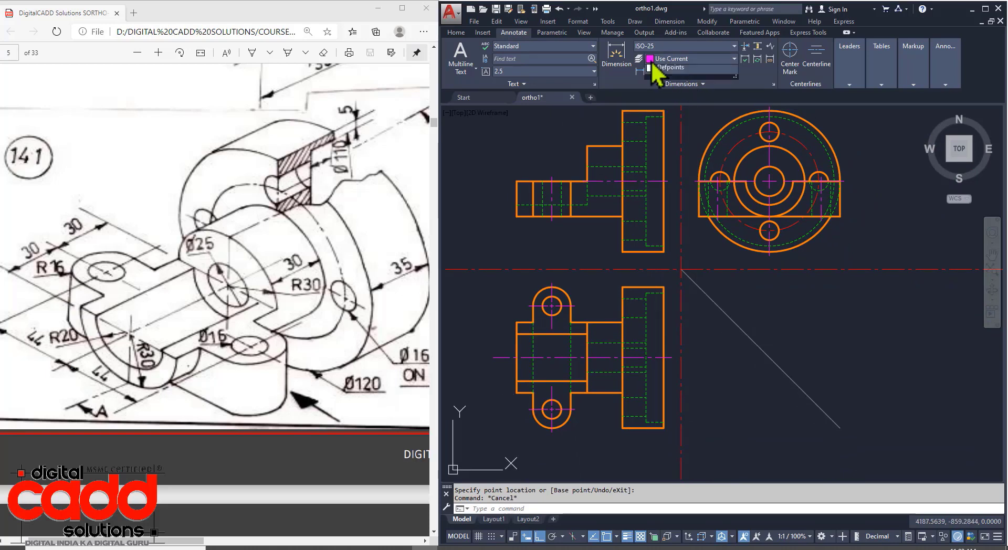
pyautogui.click(655, 60)
pyautogui.click(644, 61)
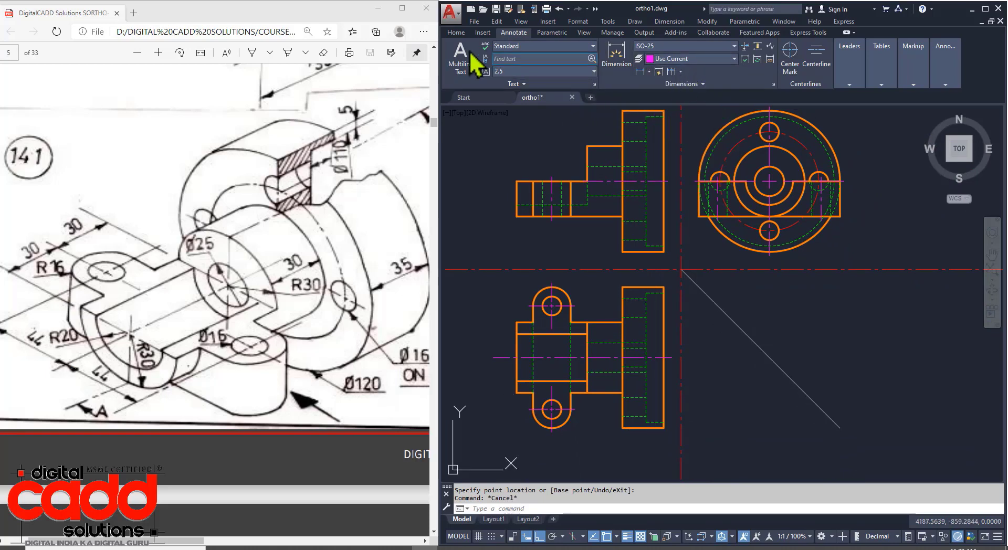
pyautogui.click(456, 33)
pyautogui.click(754, 57)
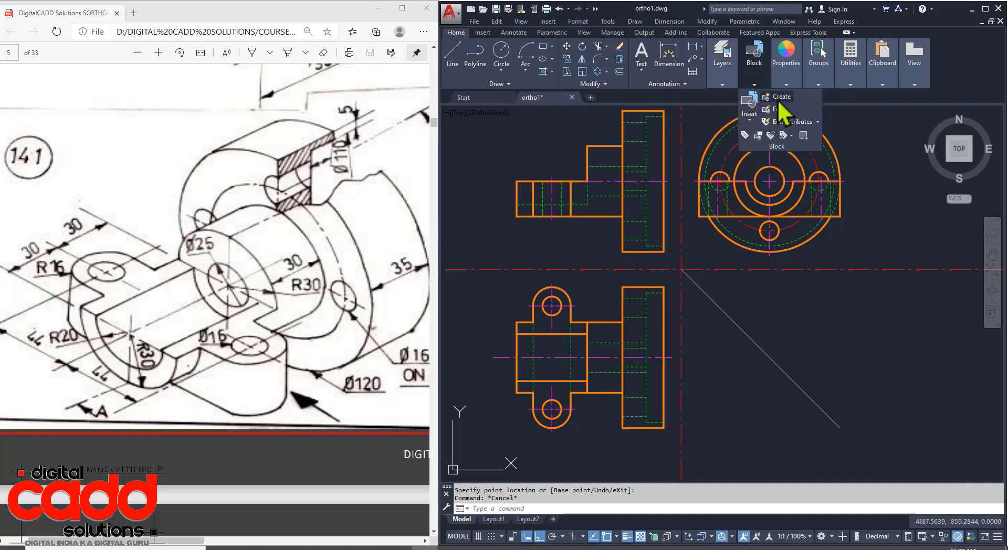
pyautogui.click(719, 83)
pyautogui.click(785, 97)
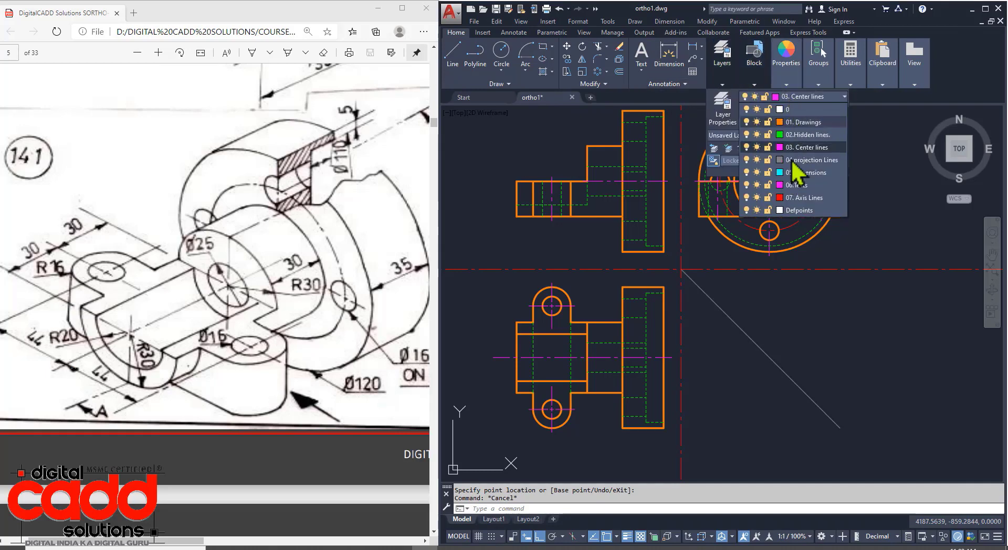
pyautogui.click(780, 148)
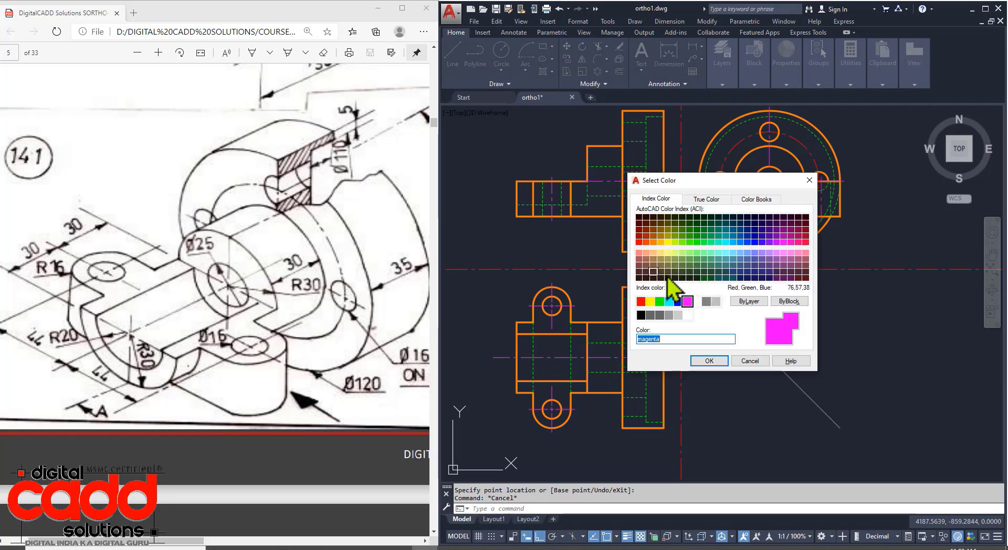
pyautogui.click(667, 242)
pyautogui.click(706, 362)
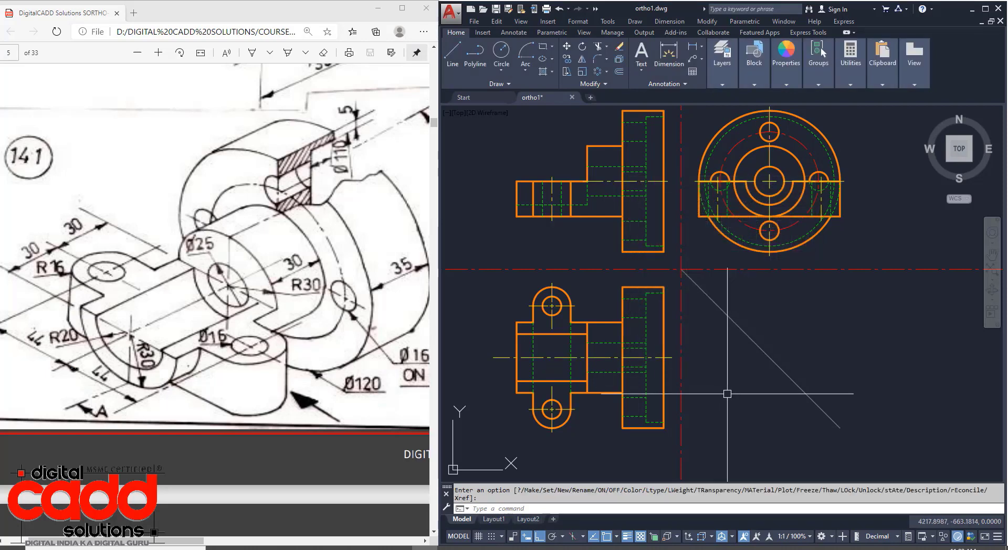
# Step: Set the linetype scale of the large center mark in the side view to 0.4
pyautogui.moveTo(757, 335); pyautogui.dragTo(760, 363, button='middle')
pyautogui.press('Return')
pyautogui.click(771, 208)
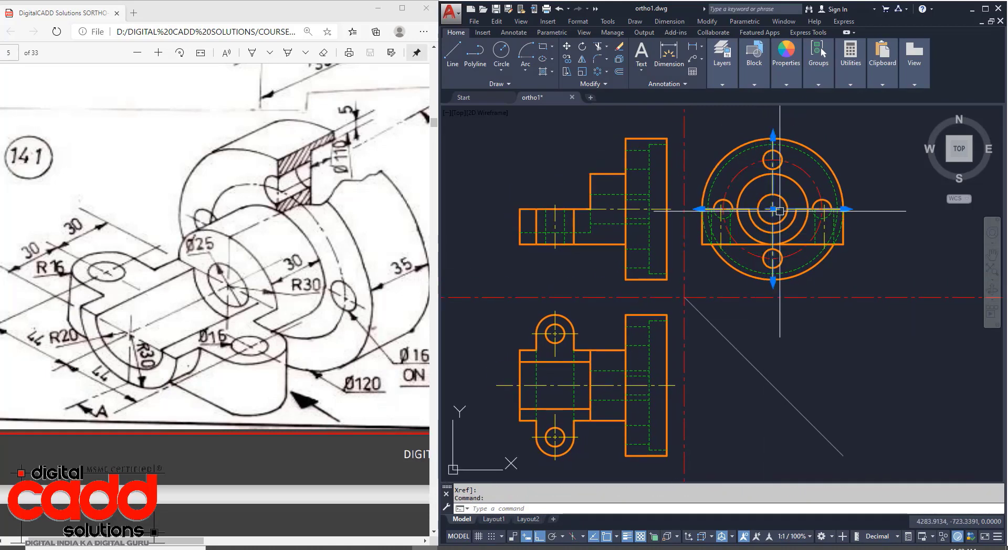
pyautogui.hotkey('ctrl', '1')
pyautogui.click(189, 95)
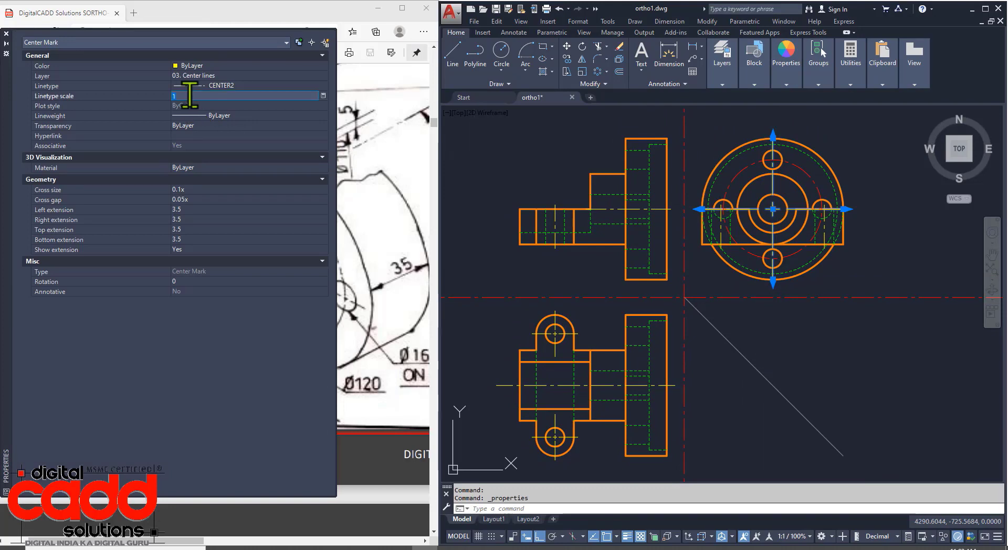
pyautogui.write('.4')
pyautogui.press('Return')
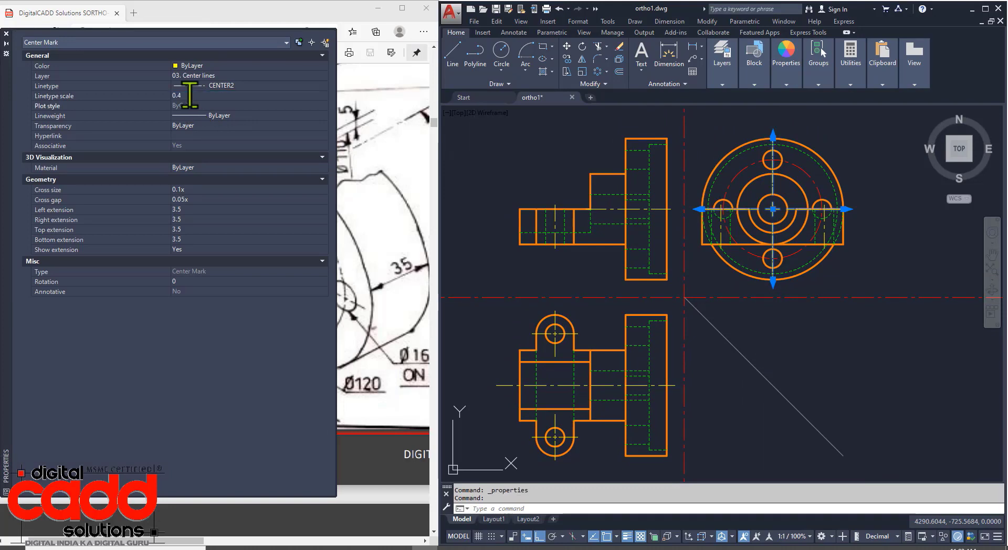
pyautogui.click(6, 34)
pyautogui.press('Escape')
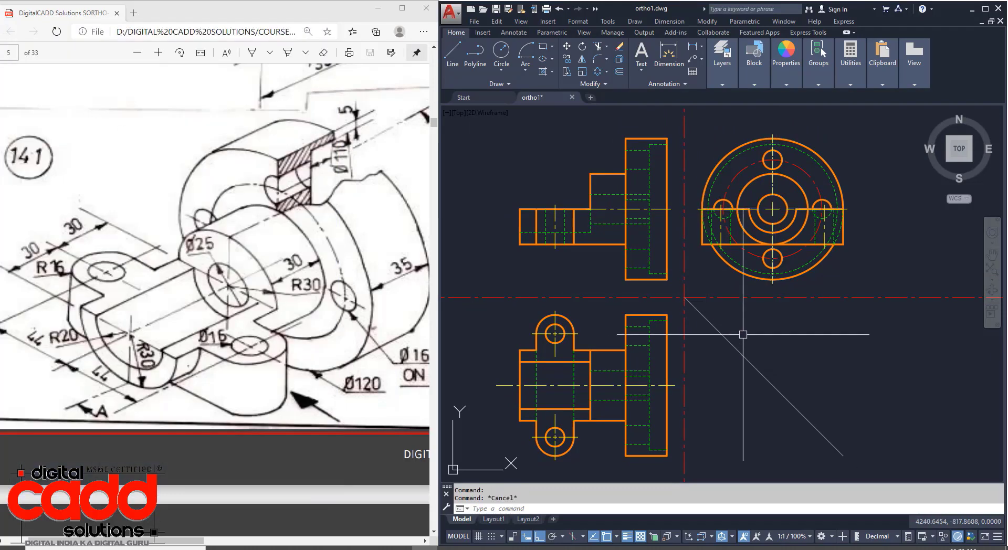
# Step: Match the properties of the side view's large center mark onto the vertical lug-hole centerlines in the same view
pyautogui.write('ma')
pyautogui.press('Return')
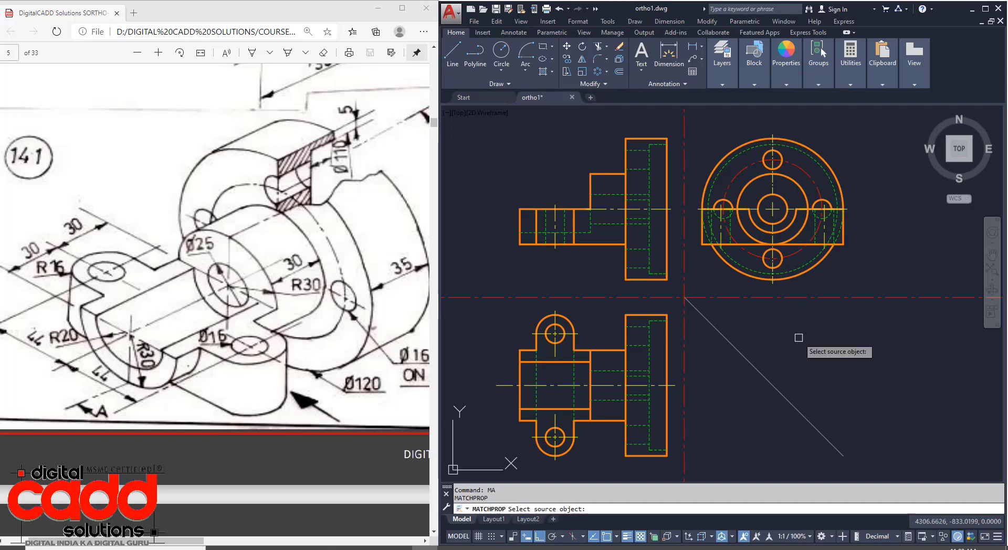
pyautogui.click(771, 182)
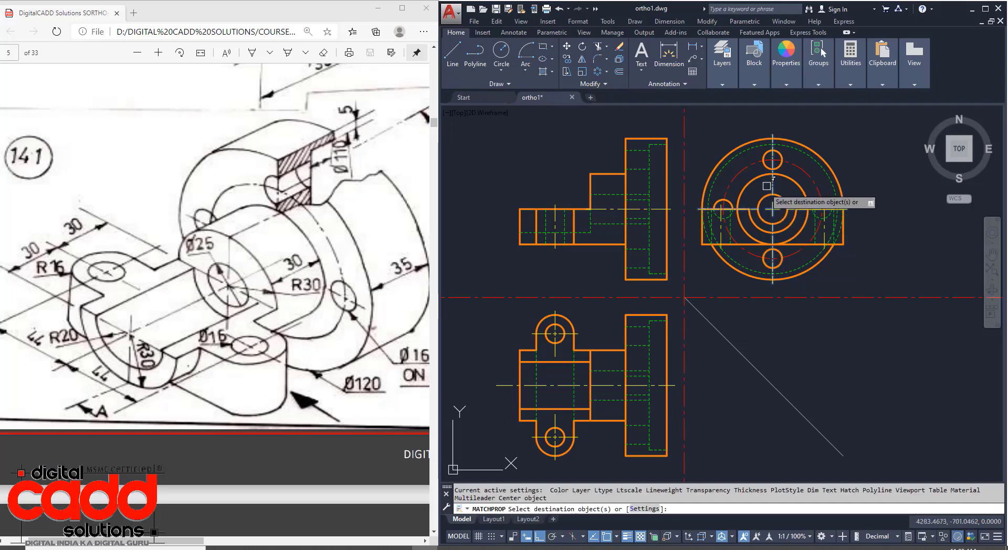
pyautogui.scroll(4, 723, 224)
pyautogui.scroll(-2, 643, 331)
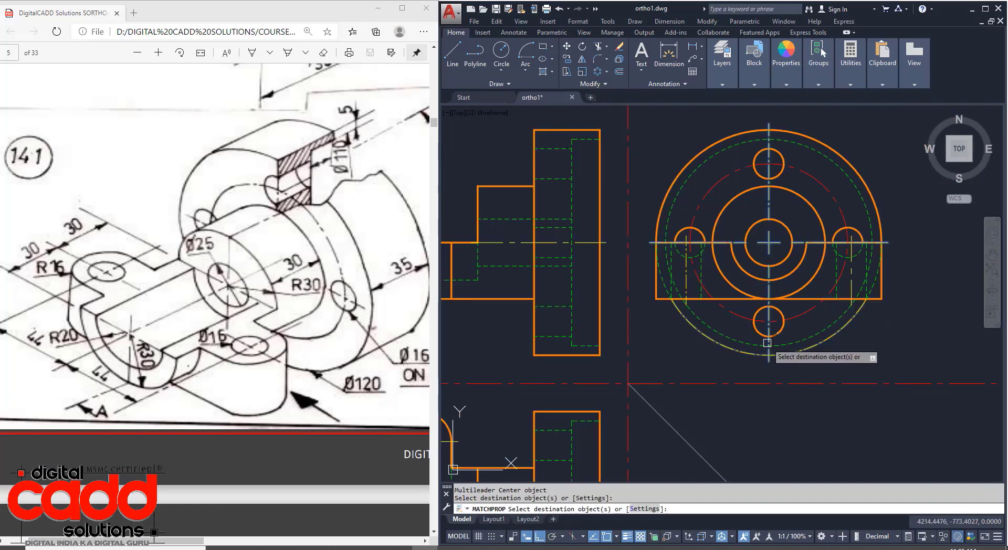
pyautogui.scroll(2, 840, 290)
pyautogui.click(857, 285)
pyautogui.scroll(-4, 801, 342)
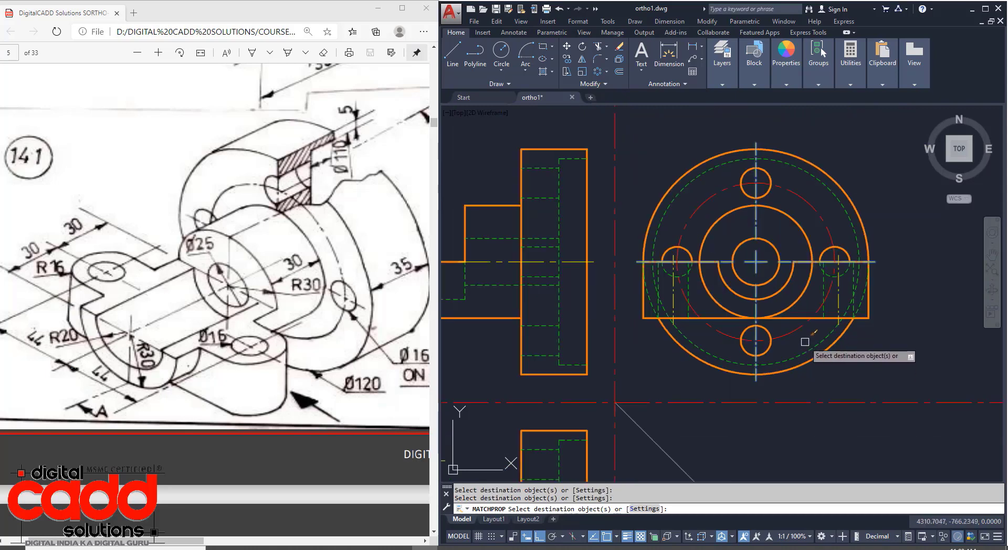
# Step: Apply the same matched properties to the center marks of both lug holes in the top view
pyautogui.scroll(3, 696, 400)
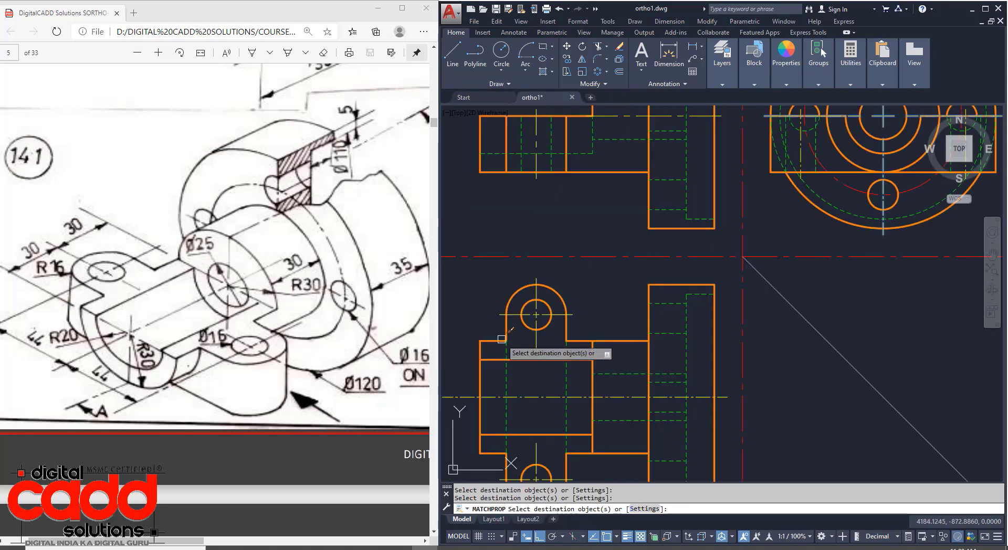
pyautogui.scroll(5, 524, 339)
pyautogui.click(583, 233)
pyautogui.click(560, 252)
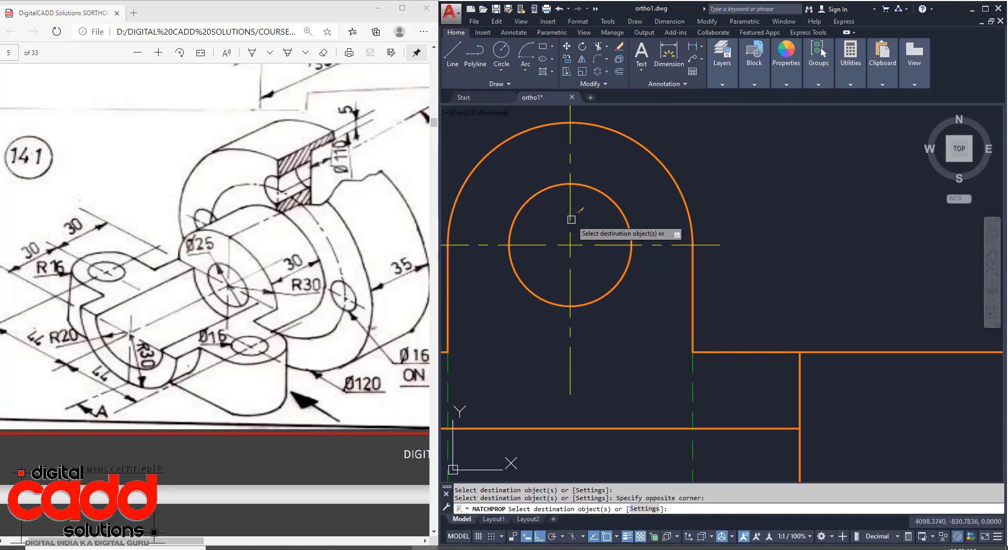
pyautogui.scroll(-6, 547, 243)
pyautogui.scroll(5, 548, 378)
pyautogui.click(586, 401)
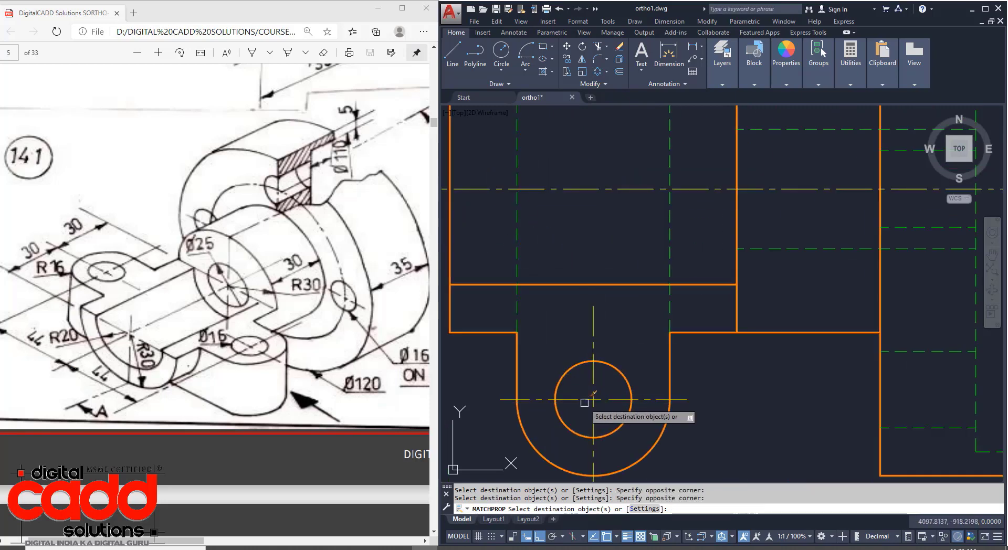
pyautogui.scroll(-5, 591, 423)
pyautogui.moveTo(631, 242); pyautogui.dragTo(632, 408, button='middle')
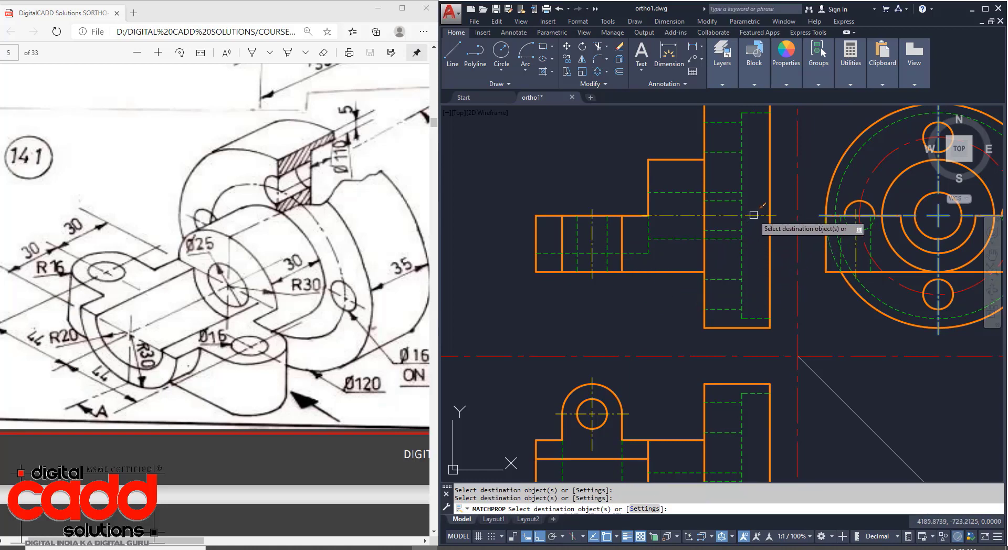
pyautogui.moveTo(730, 364); pyautogui.dragTo(695, 407, button='middle')
pyautogui.press('Return')
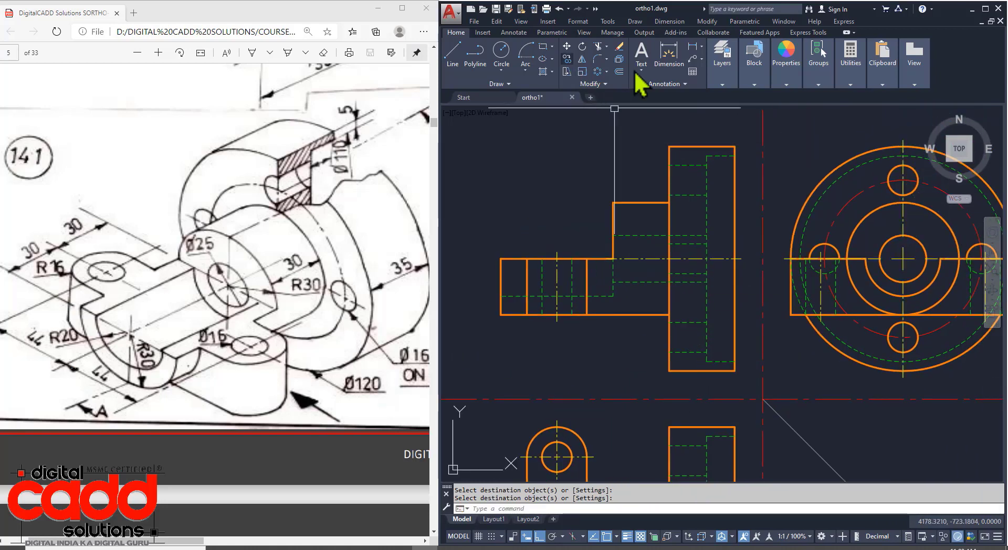
# Step: Add a centerline between the hidden lines of each of the two outer flange holes in the top view
pyautogui.click(722, 84)
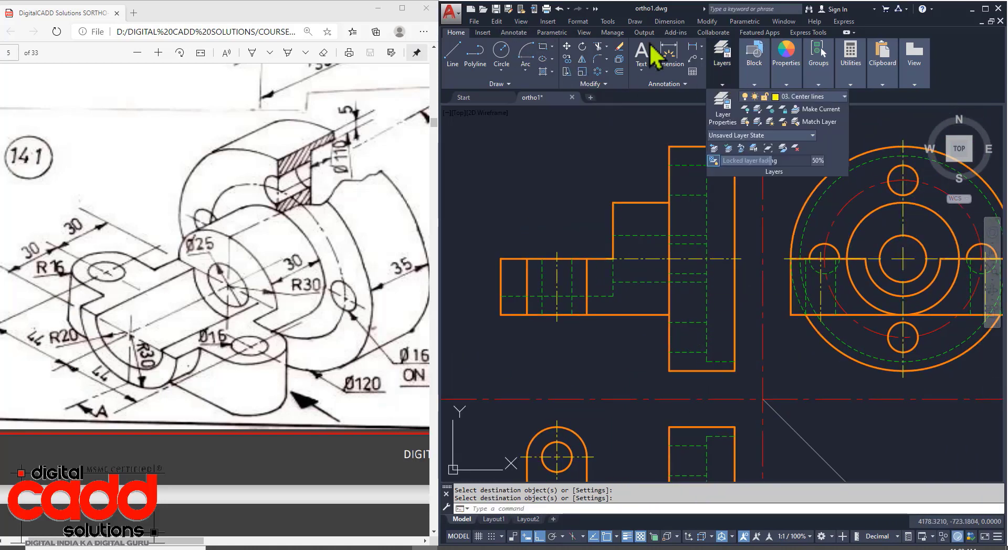
pyautogui.click(508, 33)
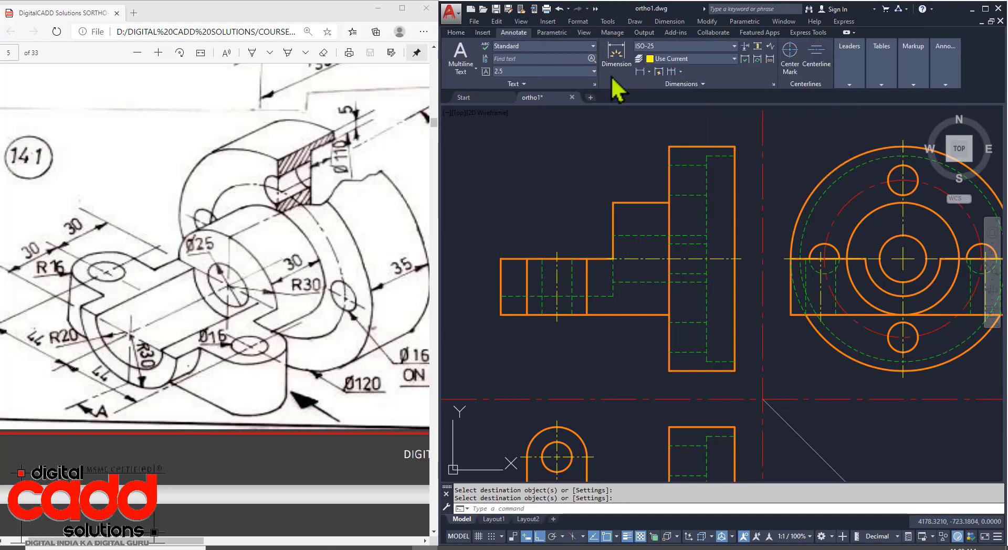
pyautogui.click(814, 62)
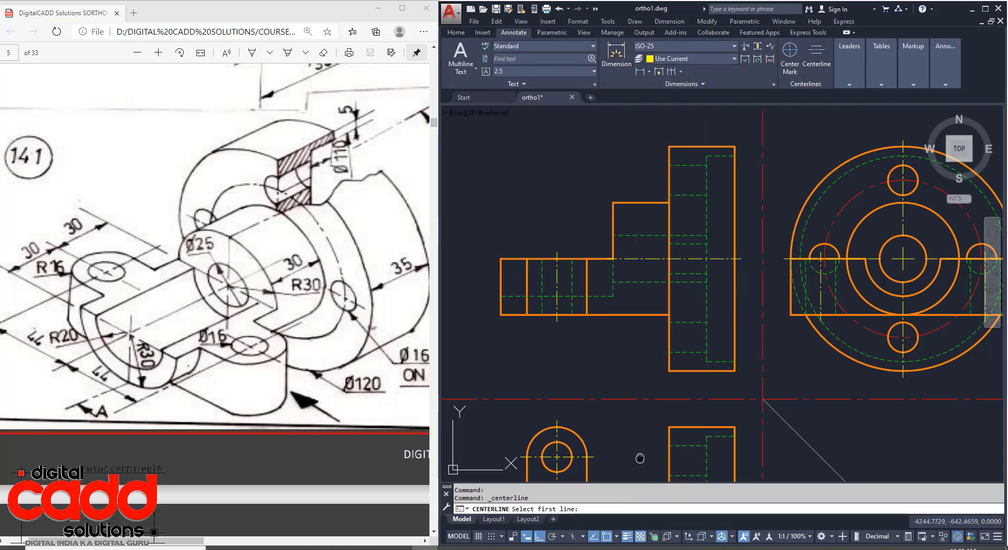
pyautogui.moveTo(640, 458); pyautogui.dragTo(592, 314, button='middle')
pyautogui.click(641, 302)
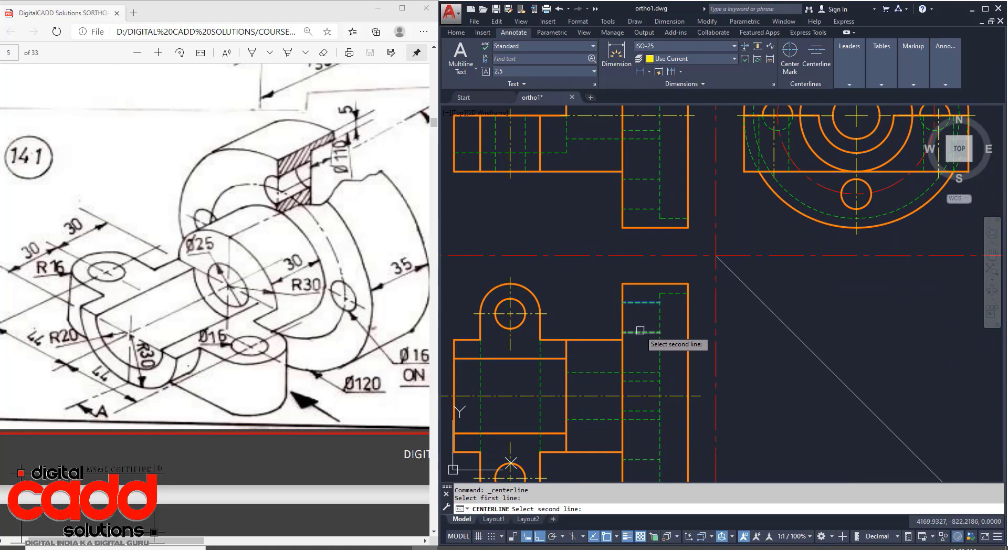
pyautogui.click(640, 331)
pyautogui.moveTo(643, 362); pyautogui.dragTo(610, 261, button='middle')
pyautogui.press('Return')
pyautogui.click(610, 359)
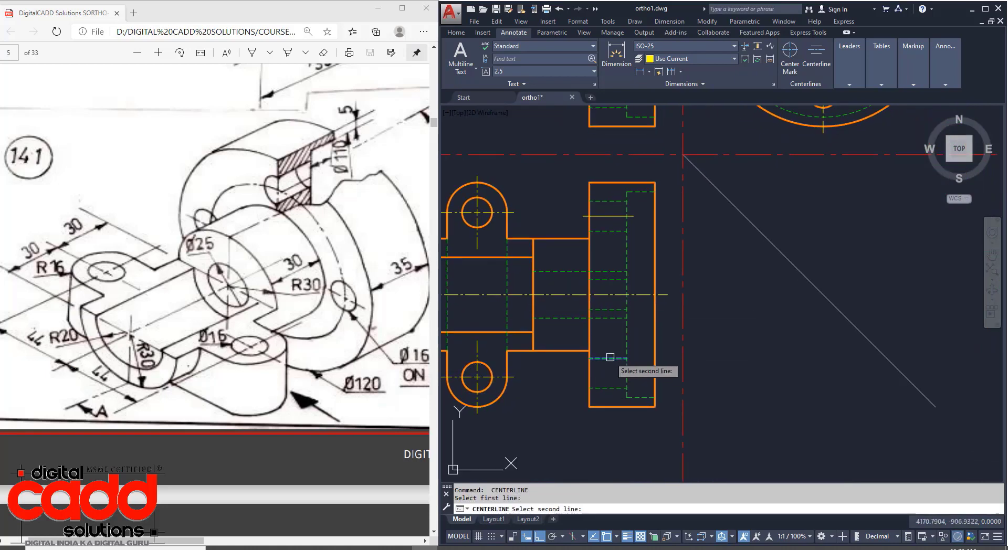
pyautogui.click(609, 388)
# Step: Match the properties of the top view's main horizontal centerline onto the two flange-hole centerlines
pyautogui.write('m')
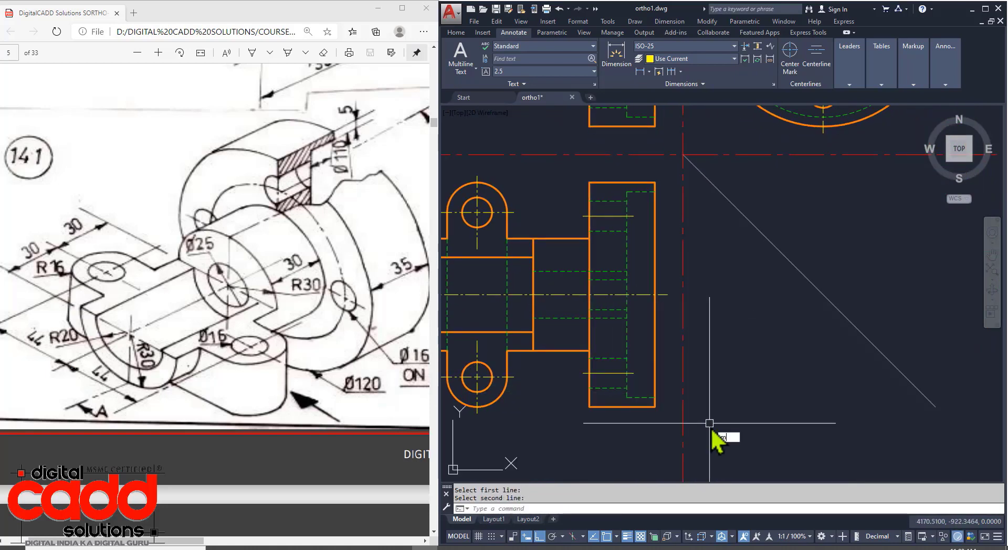
pyautogui.write('a')
pyautogui.press('Return')
pyautogui.click(660, 294)
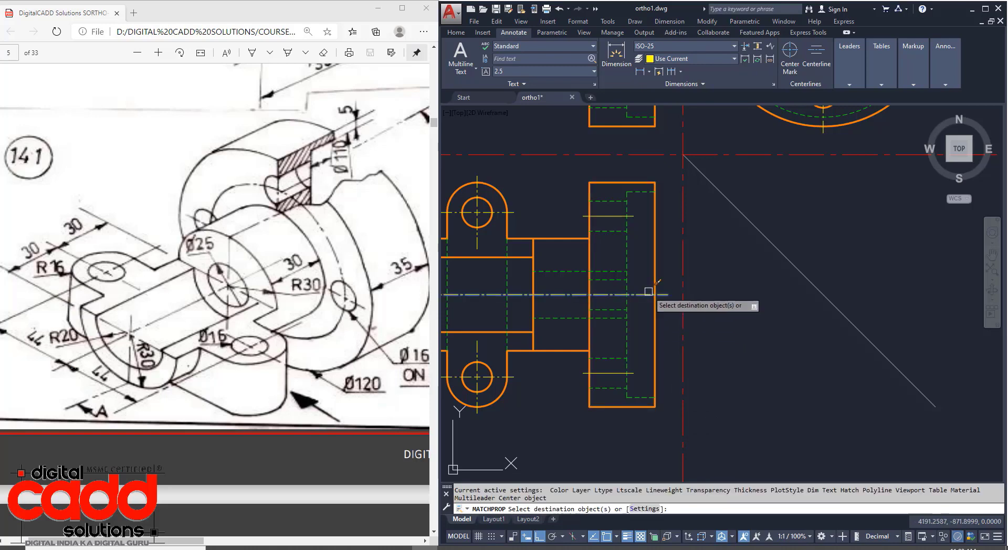
pyautogui.click(605, 374)
pyautogui.click(609, 216)
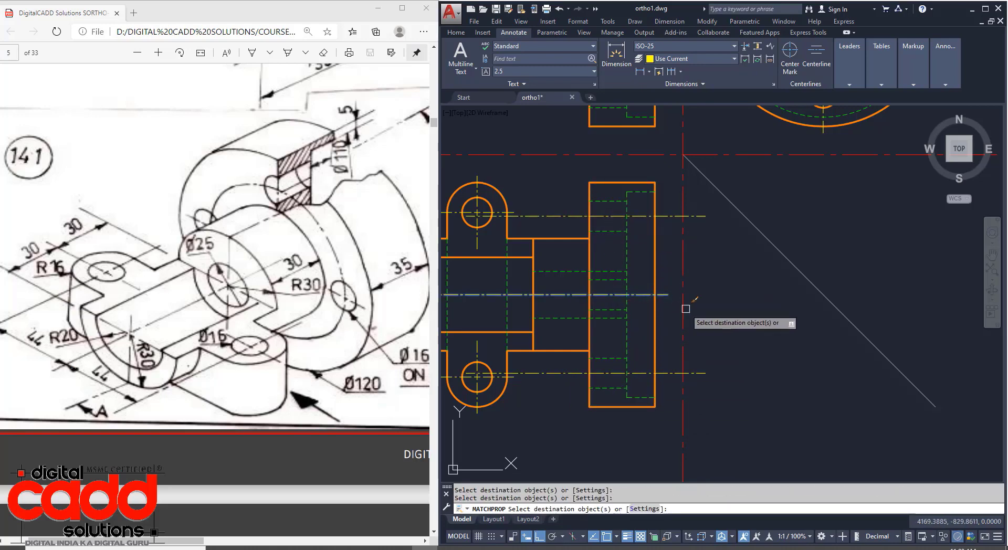
pyautogui.press('Return')
# Step: Erase the two flange-hole centerlines from the top view
pyautogui.scroll(-2, 704, 362)
pyautogui.click(704, 369)
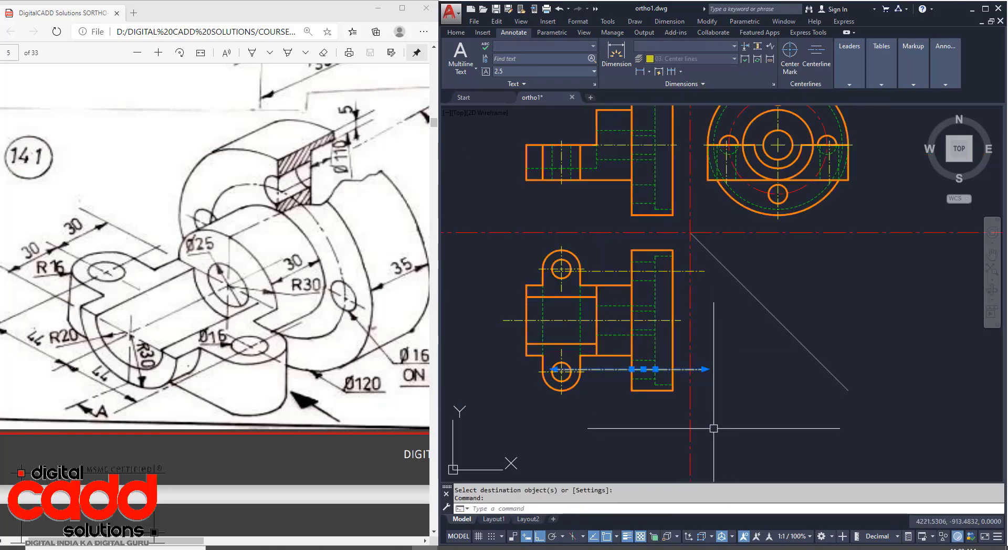
pyautogui.press('Delete')
pyautogui.click(682, 271)
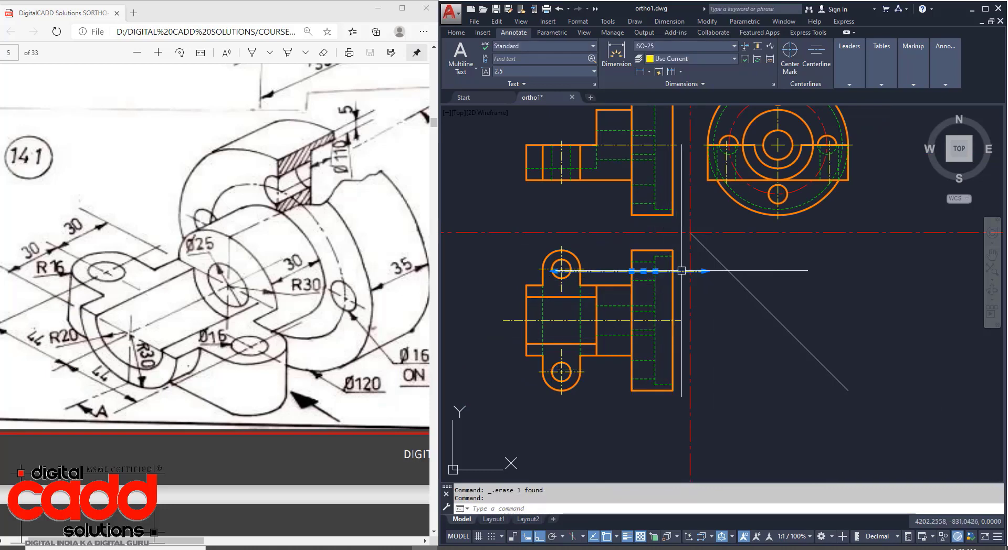
pyautogui.press('Delete')
# Step: Show the object properties and create centerlines between the hidden lines of the lower and upper flange holes in the top view
pyautogui.hotkey('ctrl', '1')
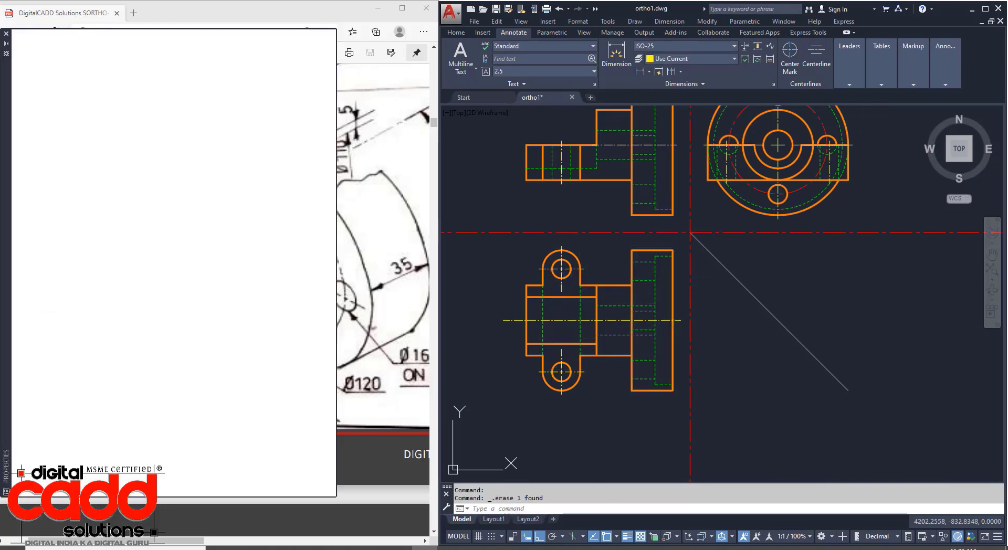
pyautogui.press('Escape')
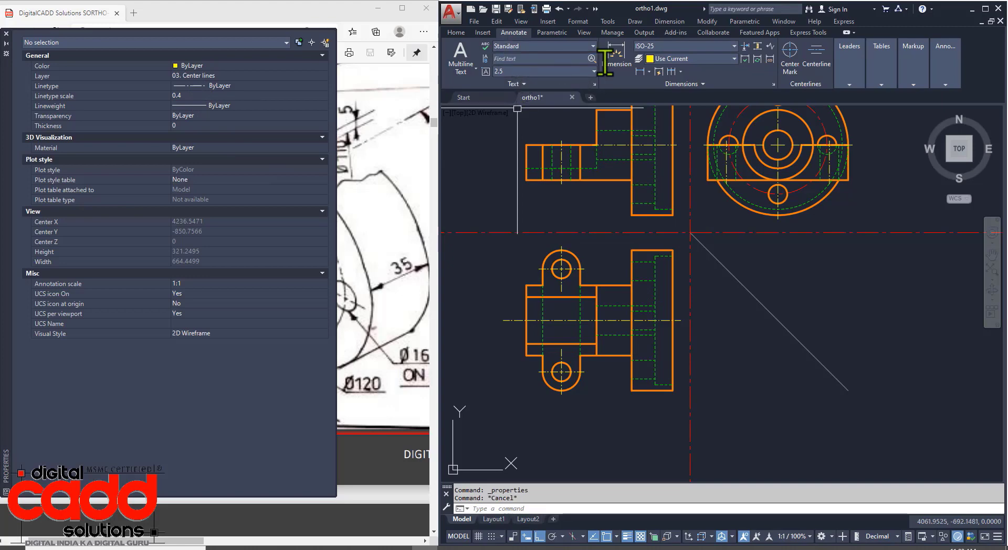
pyautogui.click(816, 55)
pyautogui.scroll(2, 652, 372)
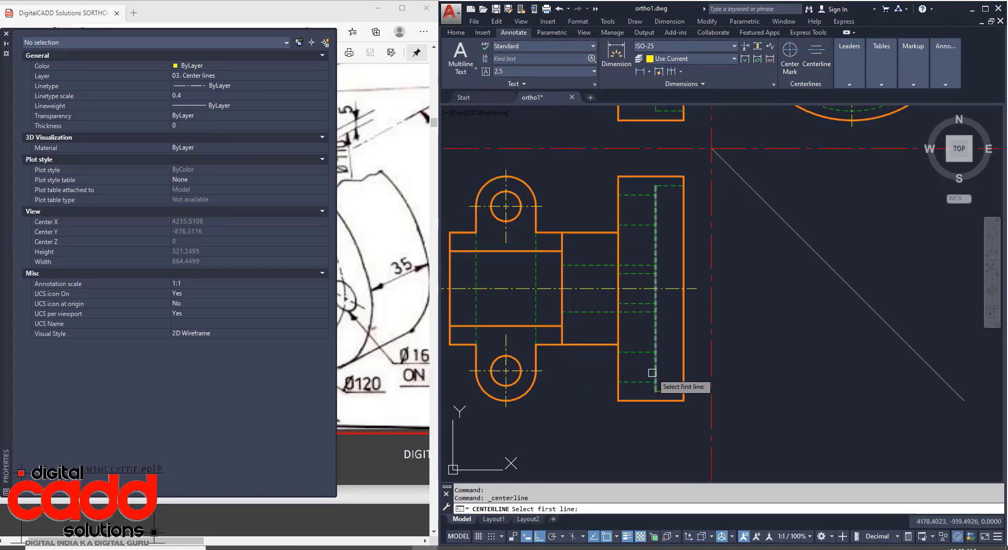
pyautogui.click(639, 381)
pyautogui.click(639, 357)
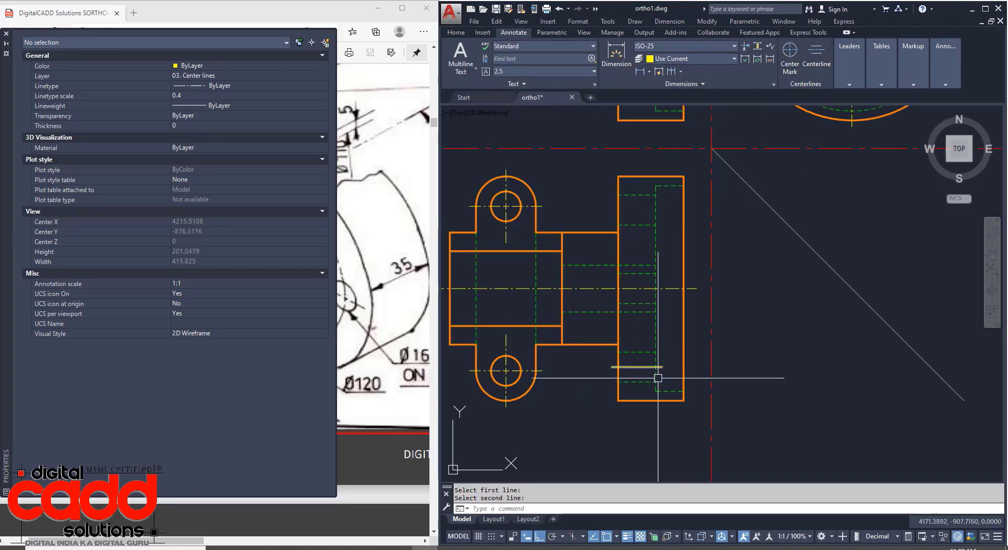
pyautogui.press('Return')
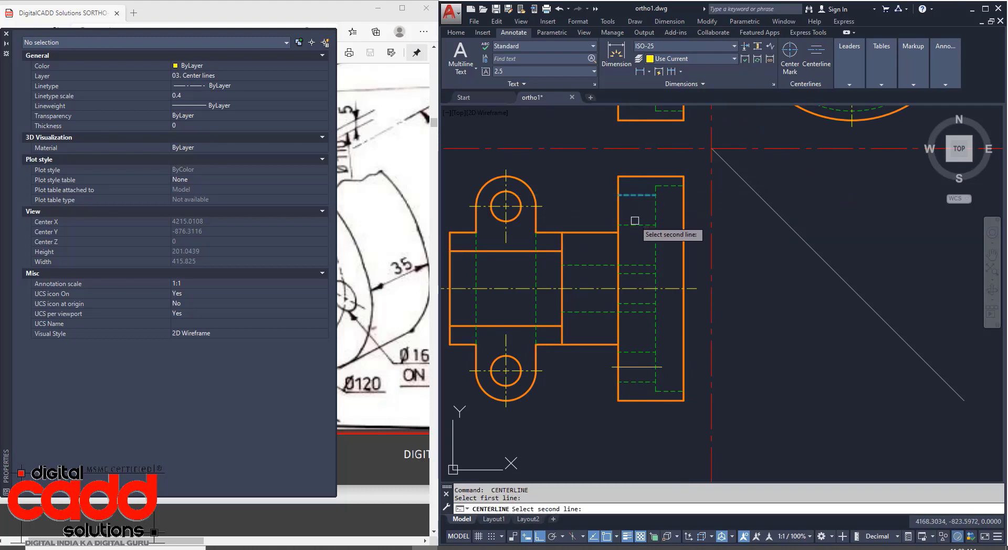
pyautogui.click(637, 224)
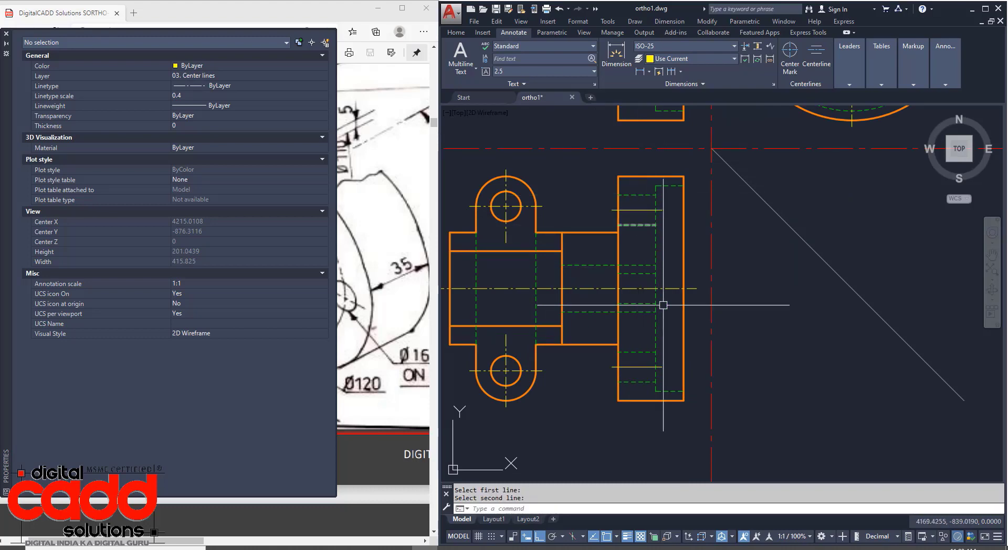
# Step: Stretch the lower flange-hole centerline to an end extension of about 8.4 and shift it about 1.5 towards the flange's outer face
pyautogui.click(637, 367)
pyautogui.scroll(3, 637, 367)
pyautogui.click(568, 365)
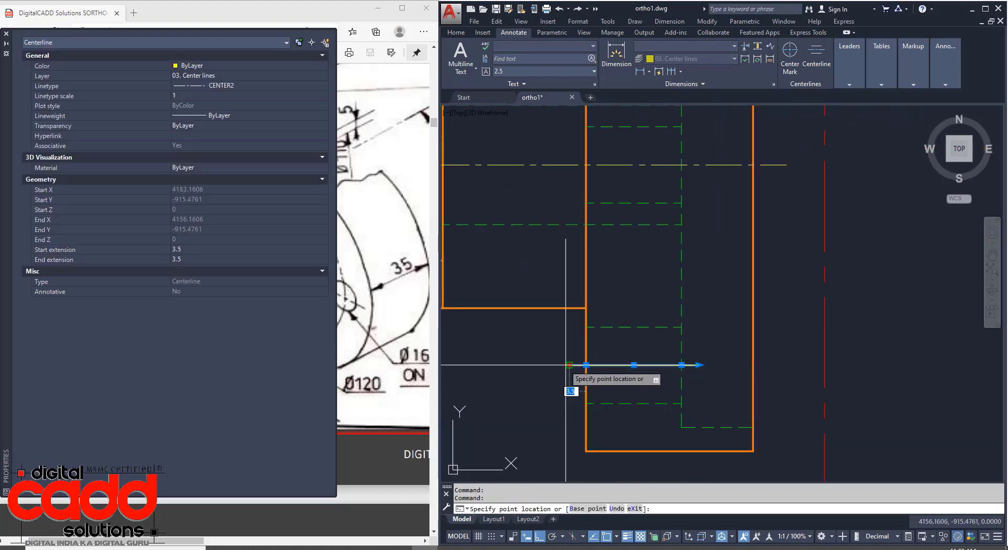
pyautogui.click(545, 368)
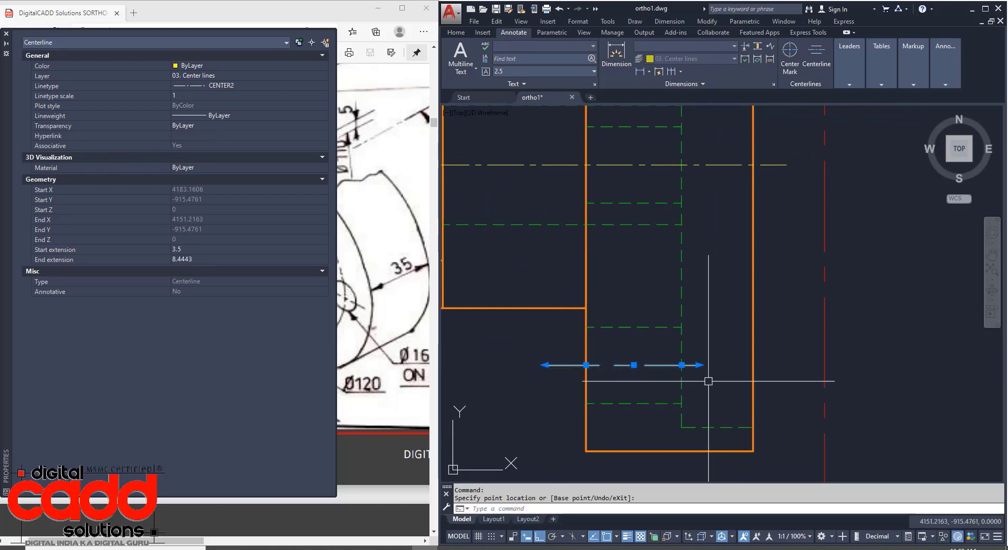
pyautogui.click(634, 365)
pyautogui.click(641, 363)
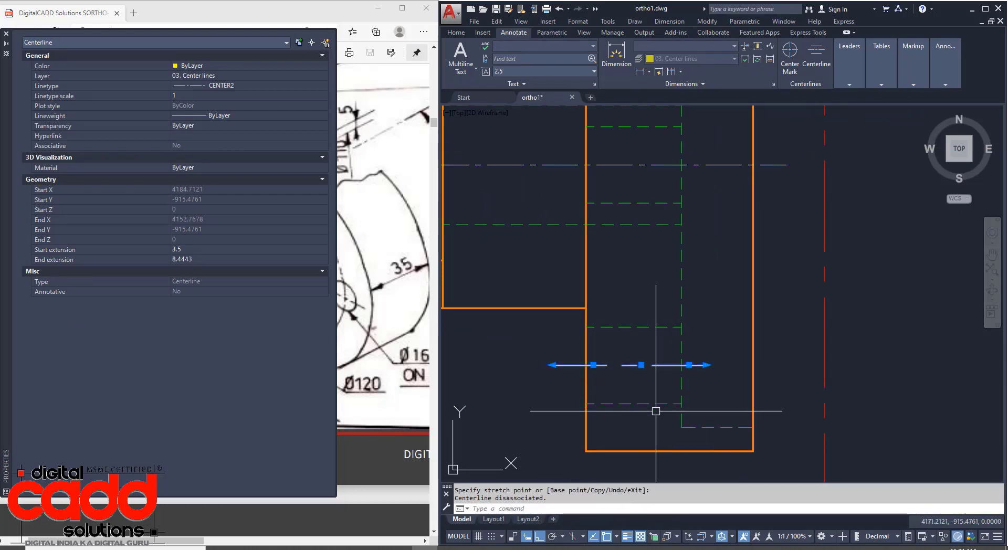
pyautogui.press('Escape')
# Step: Stretch the inner end of the upper flange-hole centerline farther past the flange and shift the line slightly towards the outer face
pyautogui.scroll(-4, 588, 412)
pyautogui.scroll(3, 583, 235)
pyautogui.click(558, 236)
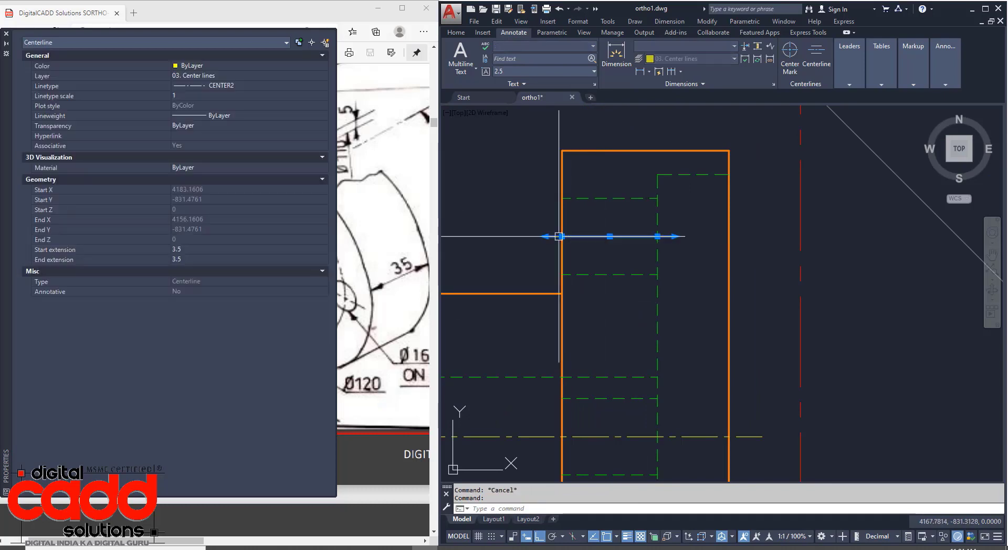
pyautogui.click(545, 236)
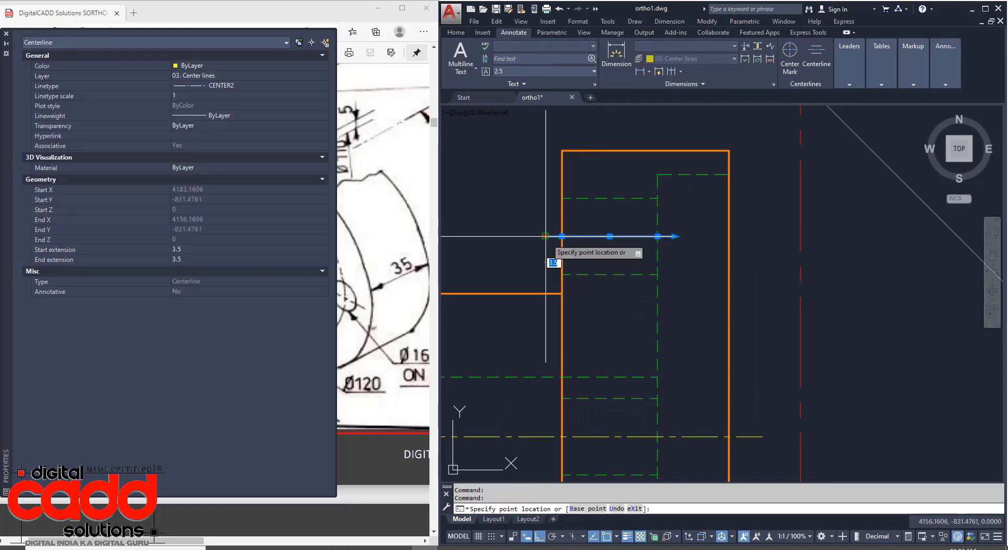
pyautogui.click(609, 236)
pyautogui.press('Escape')
pyautogui.scroll(-3, 676, 338)
pyautogui.scroll(-4, 676, 337)
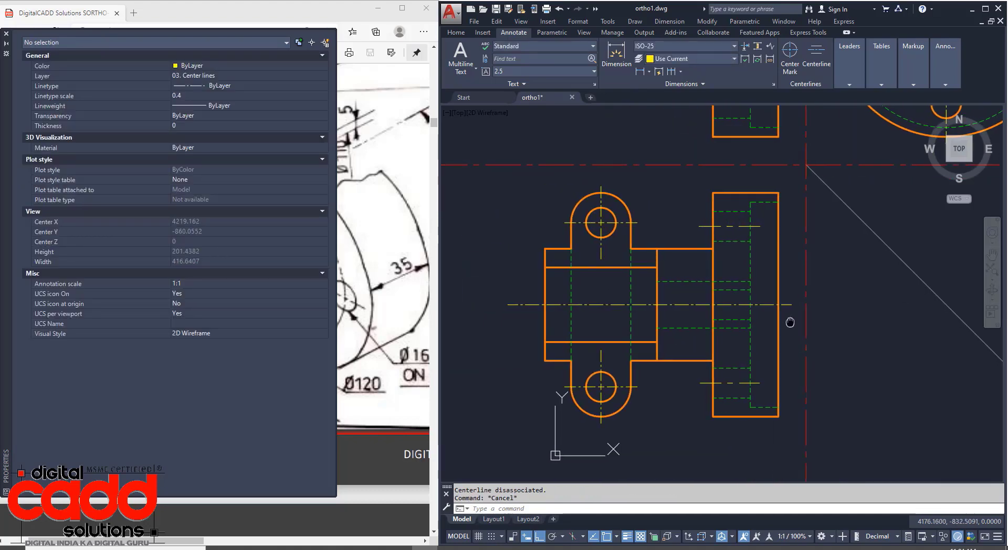
# Step: Close the object properties and bring drawing 135 into full view in the reference PDF
pyautogui.scroll(2, 722, 298)
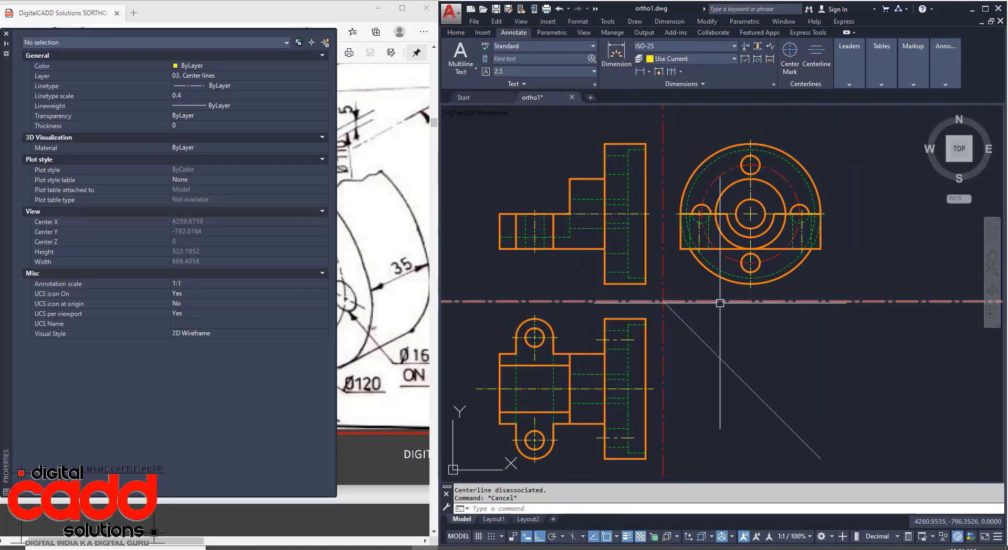
pyautogui.moveTo(624, 389)
pyautogui.mouseDown(button='middle')
pyautogui.moveTo(701, 378)
pyautogui.moveTo(674, 408)
pyautogui.moveTo(676, 365)
pyautogui.moveTo(661, 351)
pyautogui.mouseUp(button='middle')
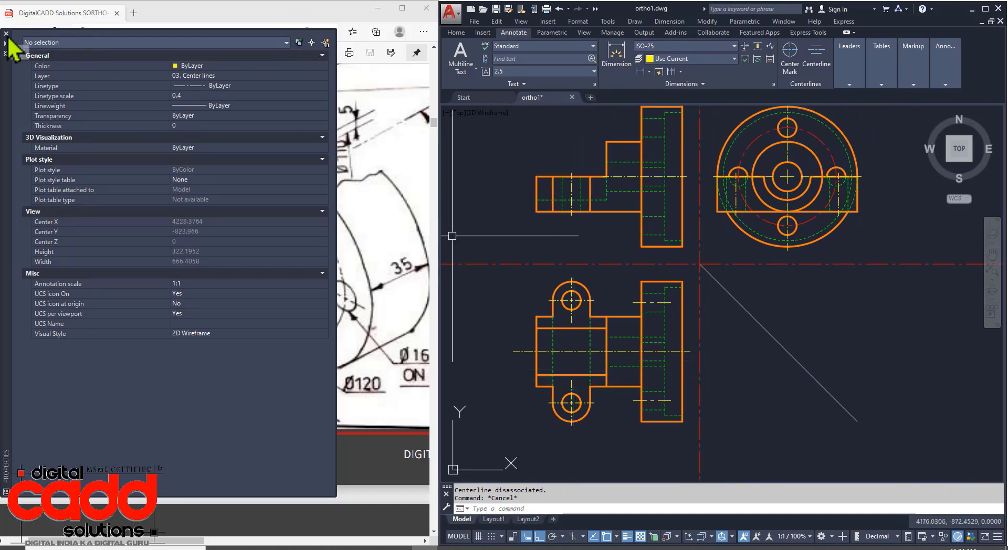
pyautogui.moveTo(779, 340); pyautogui.dragTo(754, 353, button='middle')
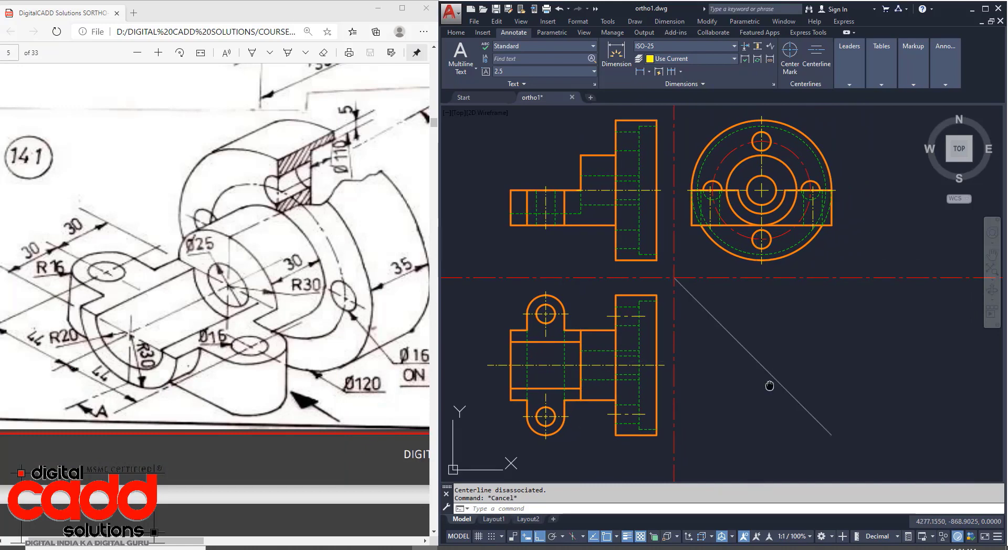
pyautogui.moveTo(769, 386); pyautogui.dragTo(781, 376, button='middle')
pyautogui.moveTo(714, 397); pyautogui.dragTo(720, 408, button='middle')
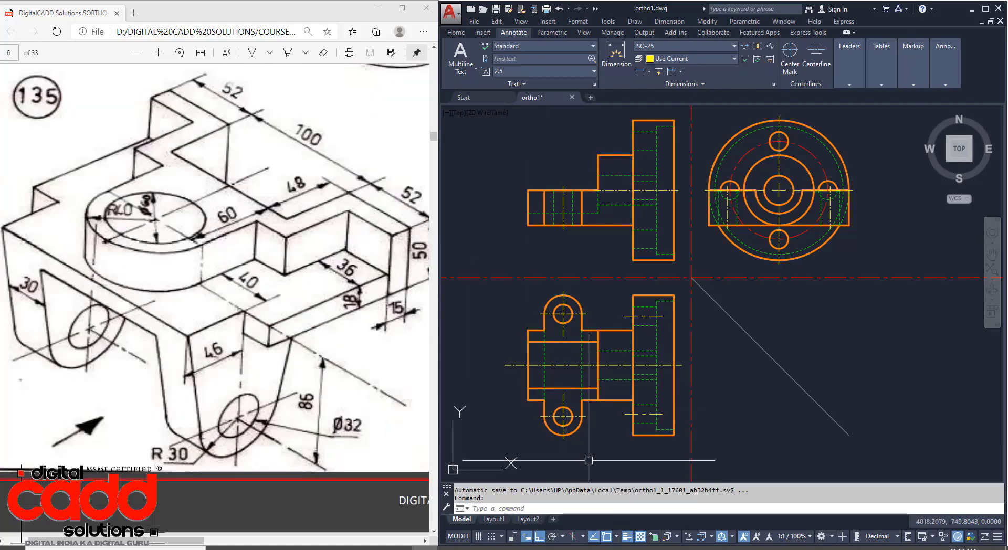
pyautogui.scroll(-3, 173, 303)
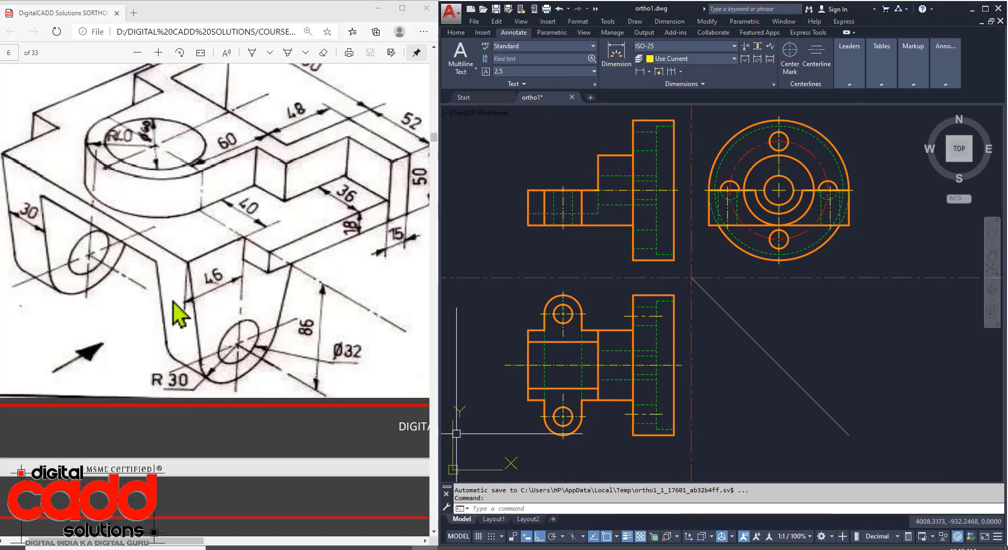
pyautogui.scroll(3, 163, 323)
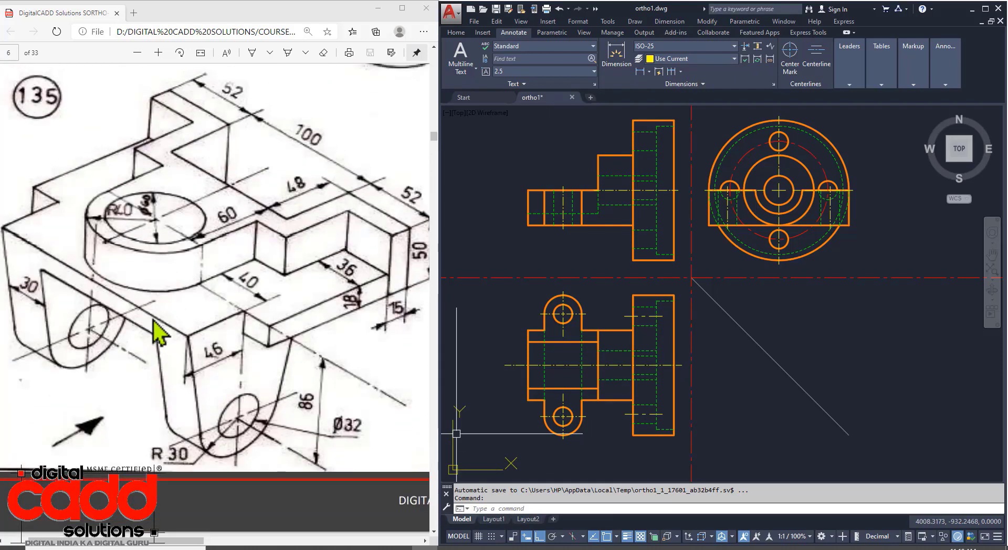
pyautogui.moveTo(168, 540); pyautogui.dragTo(168, 546)
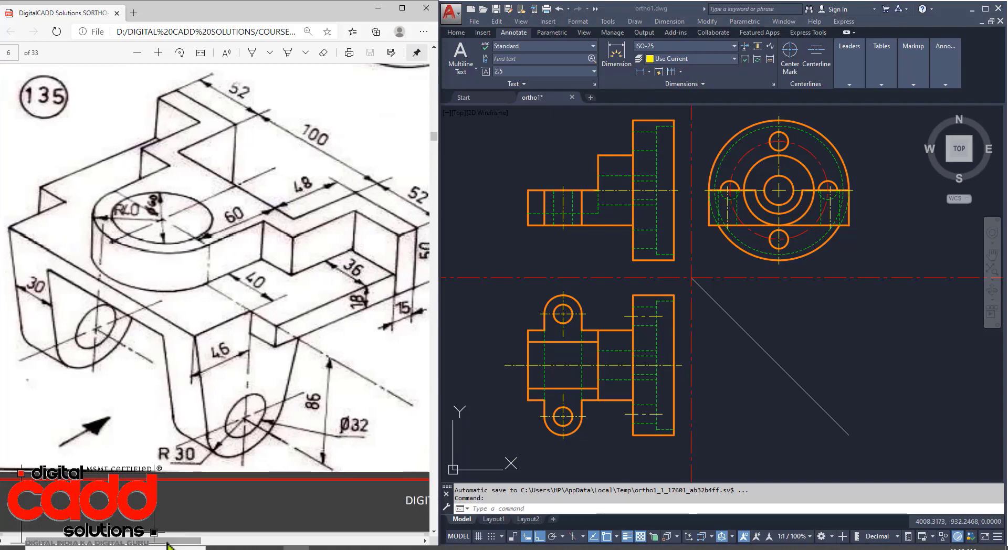
# Step: Copy the vertical axis line and the diagonal projection line horizontally into the empty area beside the finished views
pyautogui.click(834, 337)
pyautogui.scroll(-2, 623, 308)
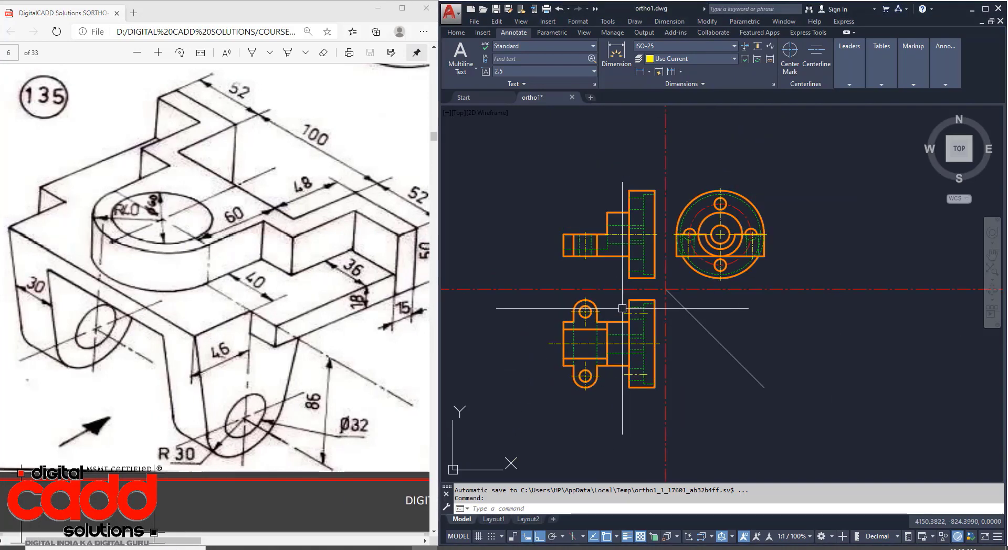
pyautogui.scroll(2, 660, 306)
pyautogui.click(669, 265)
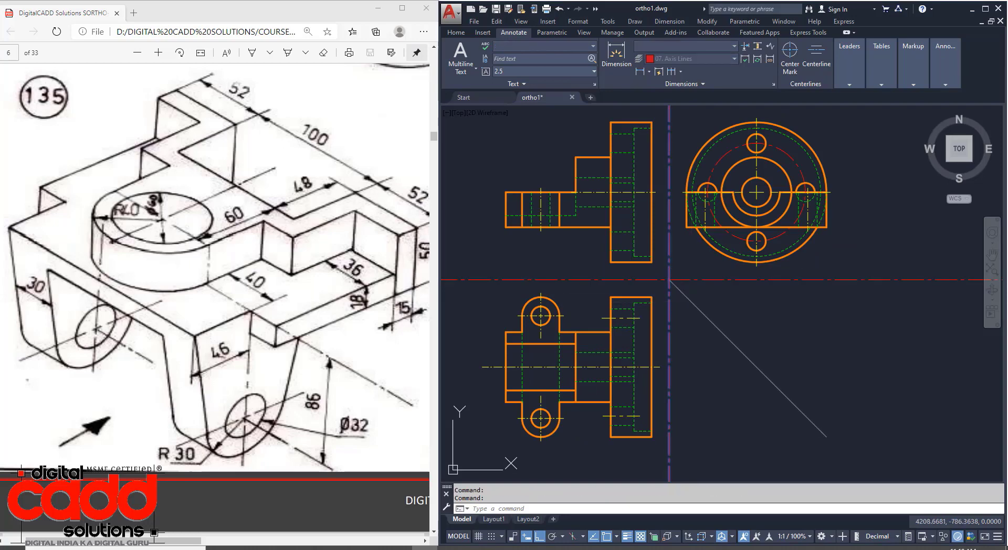
pyautogui.click(682, 292)
pyautogui.scroll(2, 475, 50)
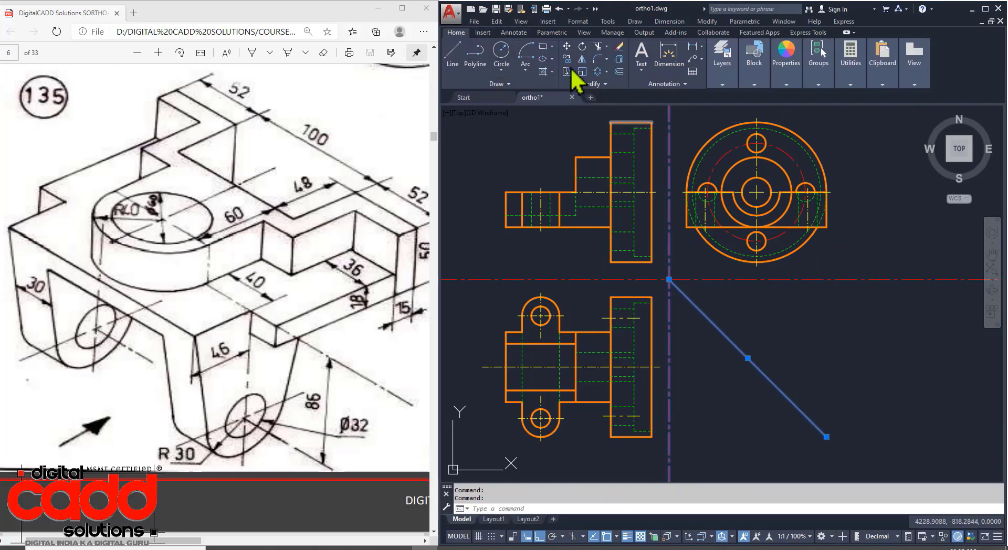
pyautogui.click(567, 60)
pyautogui.scroll(-4, 504, 211)
pyautogui.click(541, 326)
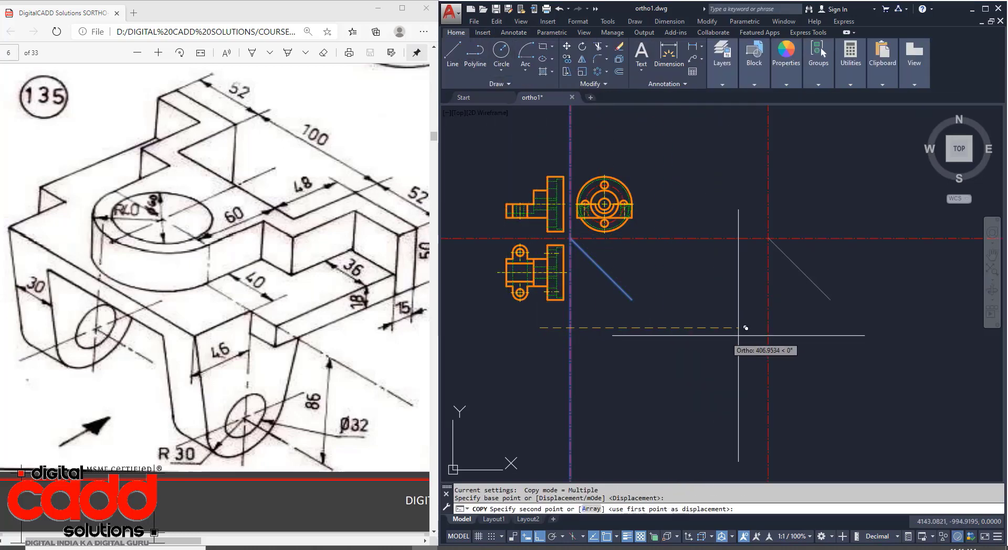
pyautogui.click(890, 318)
pyautogui.press('Return')
# Step: Offset the copied vertical axis line by 15 to both sides
pyautogui.scroll(3, 825, 342)
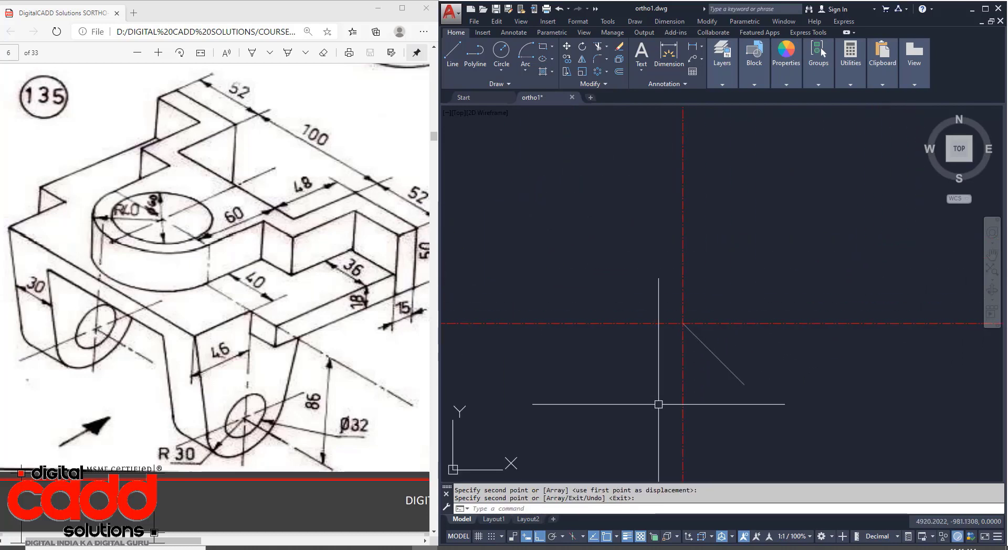
pyautogui.write('o')
pyautogui.press('Return')
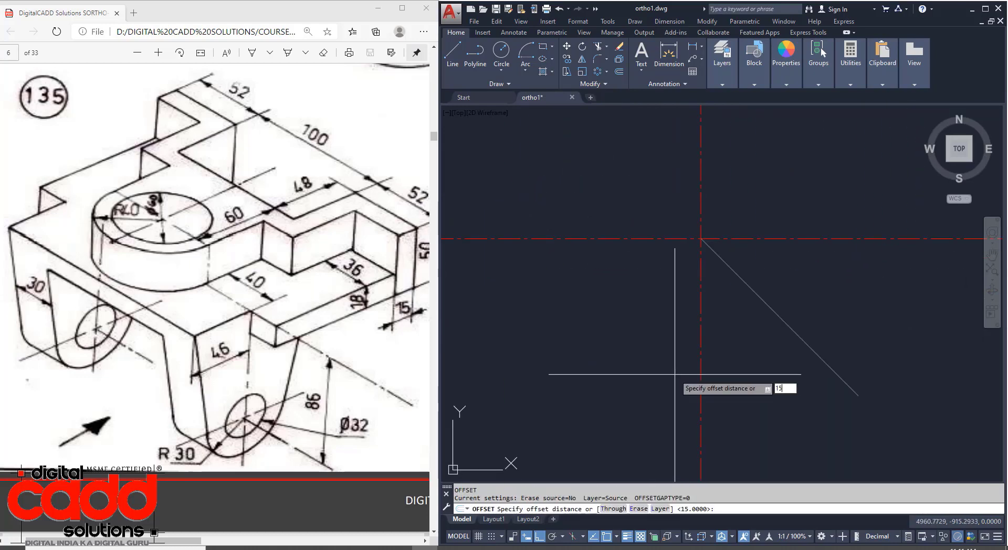
pyautogui.press('Return')
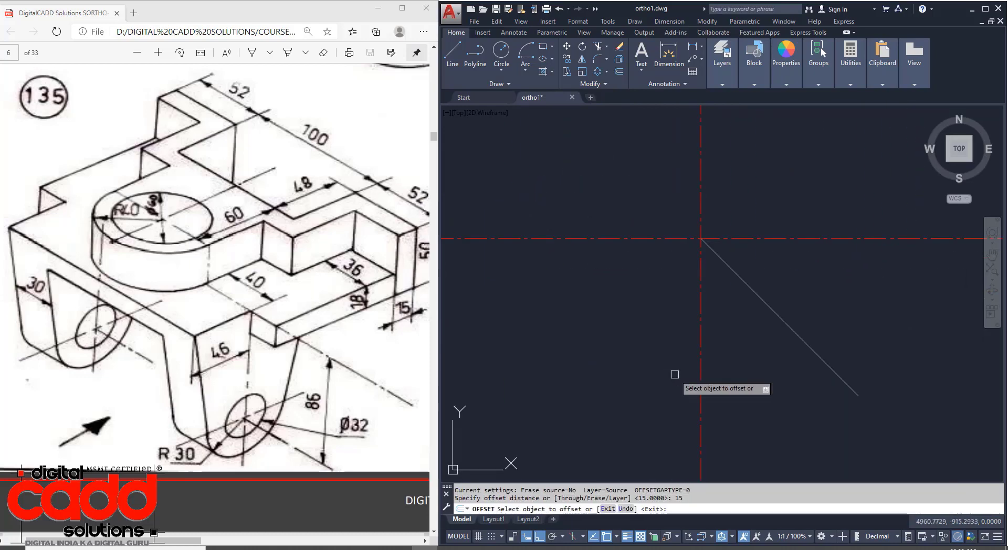
pyautogui.click(702, 208)
pyautogui.click(679, 203)
pyautogui.click(702, 215)
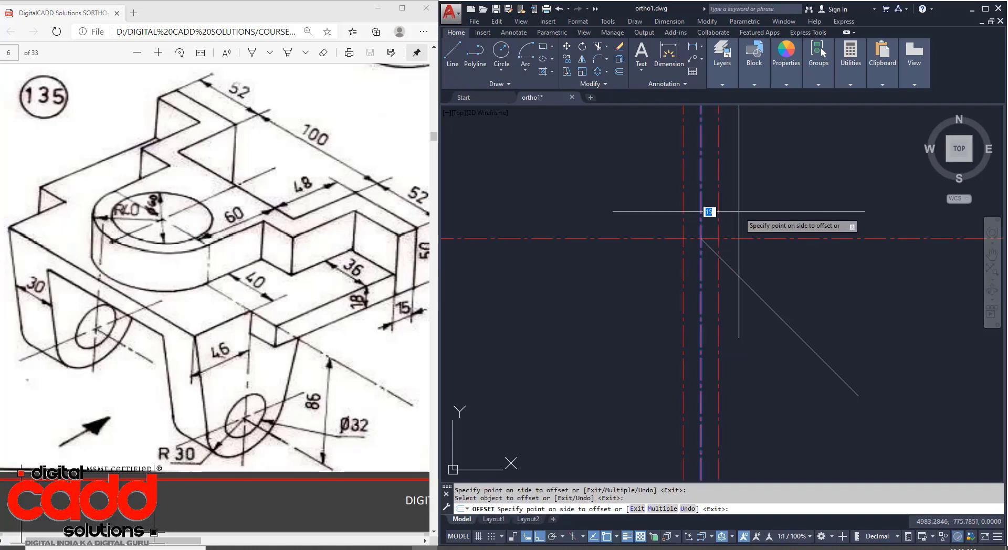
pyautogui.click(722, 226)
# Step: Offset the horizontal axis line by the same 15 distance above and below itself
pyautogui.click(671, 238)
pyautogui.click(672, 210)
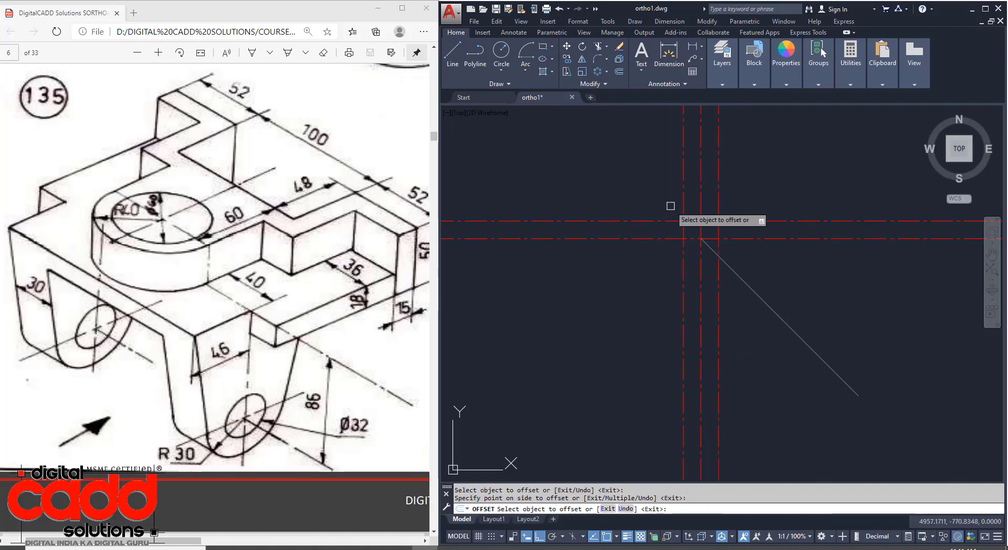
pyautogui.click(677, 239)
pyautogui.click(671, 283)
pyautogui.press('Return')
# Step: Match the properties of the diagonal projection line onto the four lines offset from the axes
pyautogui.write('m')
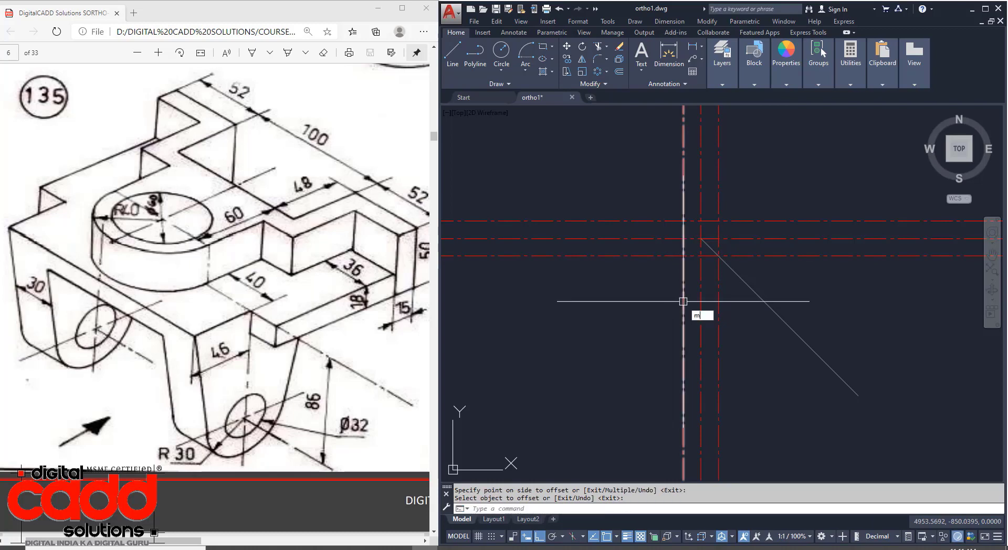
pyautogui.write('a')
pyautogui.press('Return')
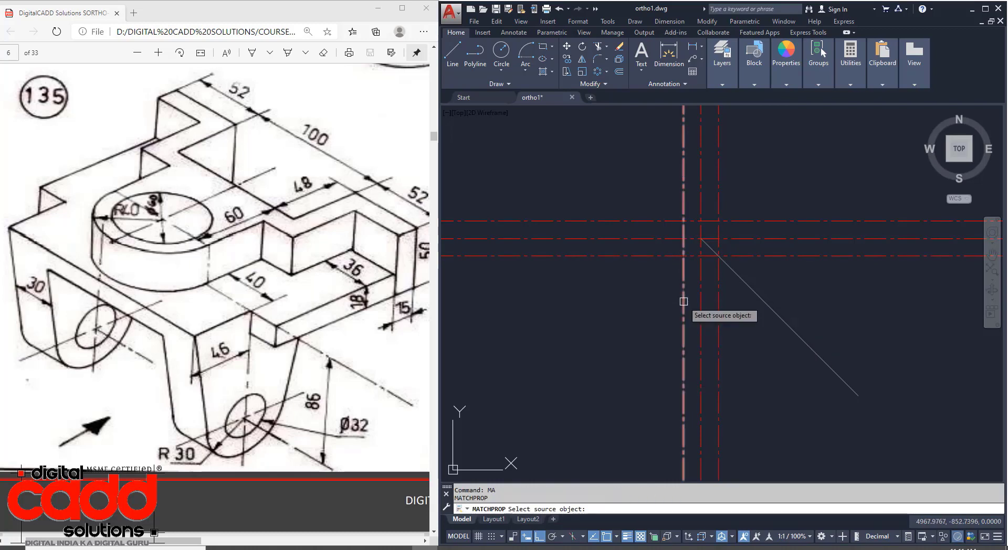
pyautogui.click(731, 272)
pyautogui.click(717, 279)
pyautogui.click(684, 280)
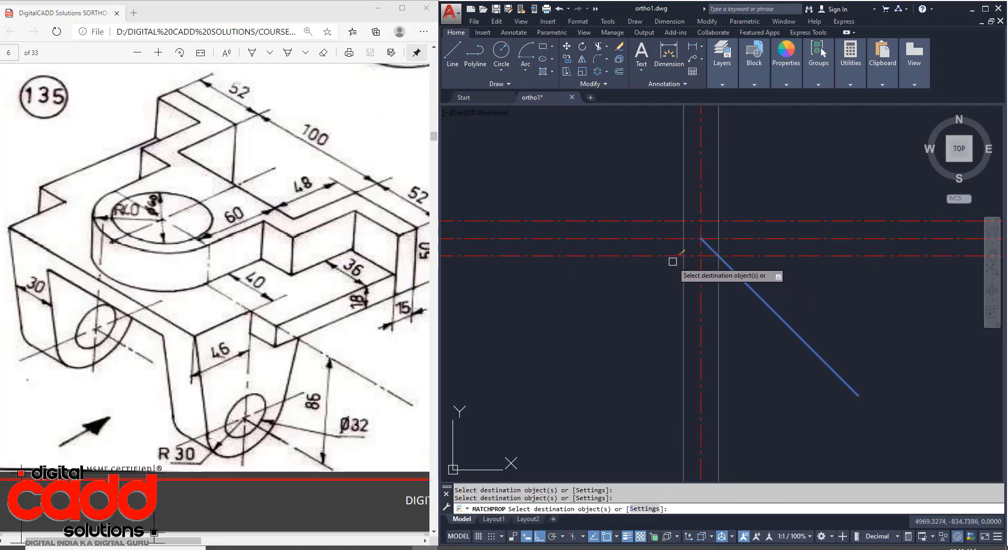
pyautogui.click(672, 256)
pyautogui.click(679, 223)
pyautogui.press('Return')
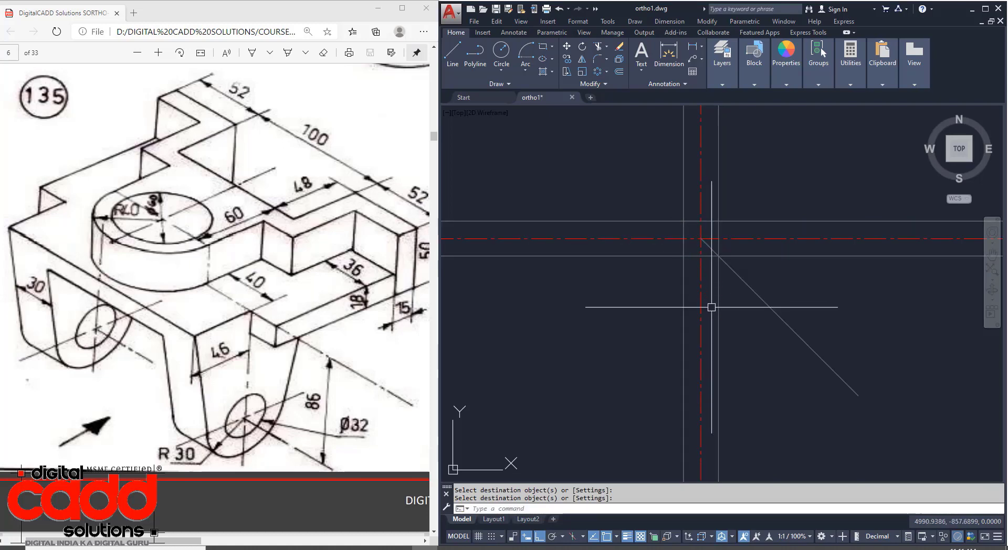
pyautogui.moveTo(712, 307)
pyautogui.mouseDown(button='middle')
pyautogui.moveTo(699, 393)
pyautogui.moveTo(706, 411)
pyautogui.moveTo(746, 432)
pyautogui.mouseUp(button='middle')
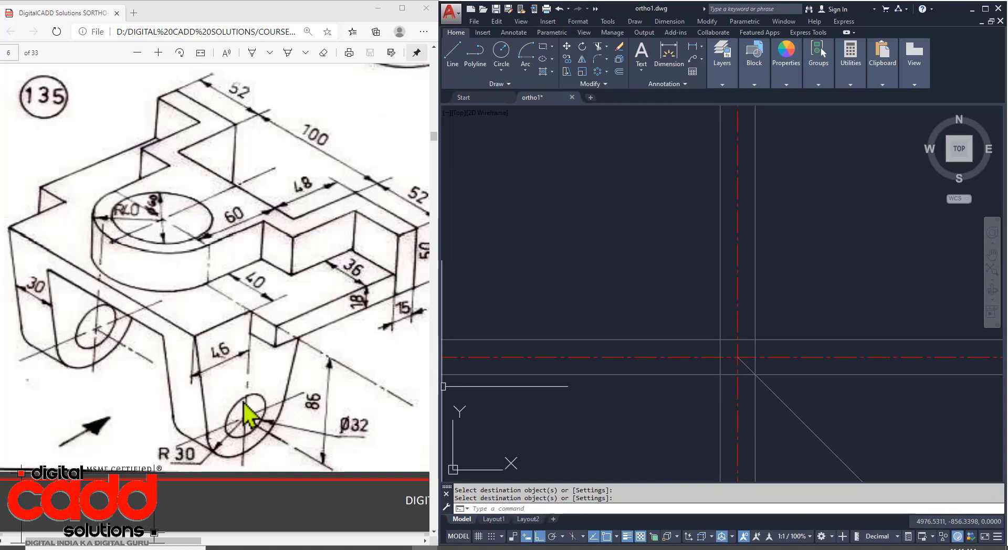
pyautogui.moveTo(703, 304)
pyautogui.mouseDown(button='middle')
pyautogui.moveTo(562, 342)
pyautogui.moveTo(491, 336)
pyautogui.mouseUp(button='middle')
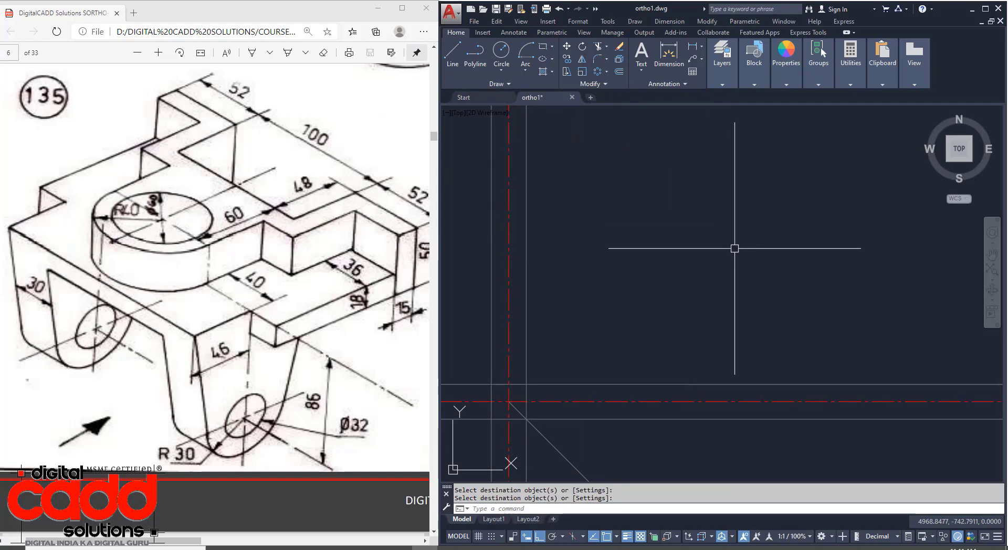
pyautogui.moveTo(209, 82); pyautogui.dragTo(199, 529)
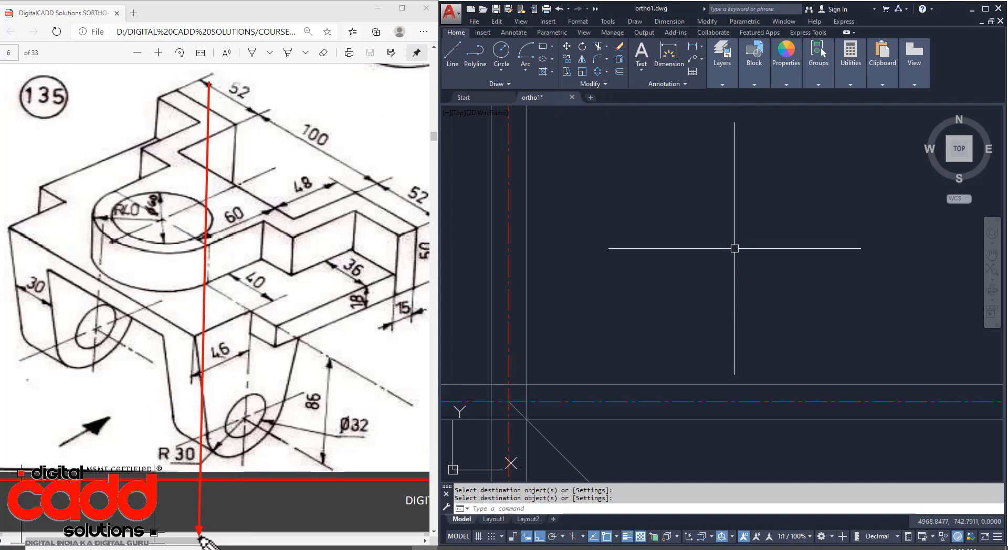
pyautogui.hotkey('ctrl', 'z')
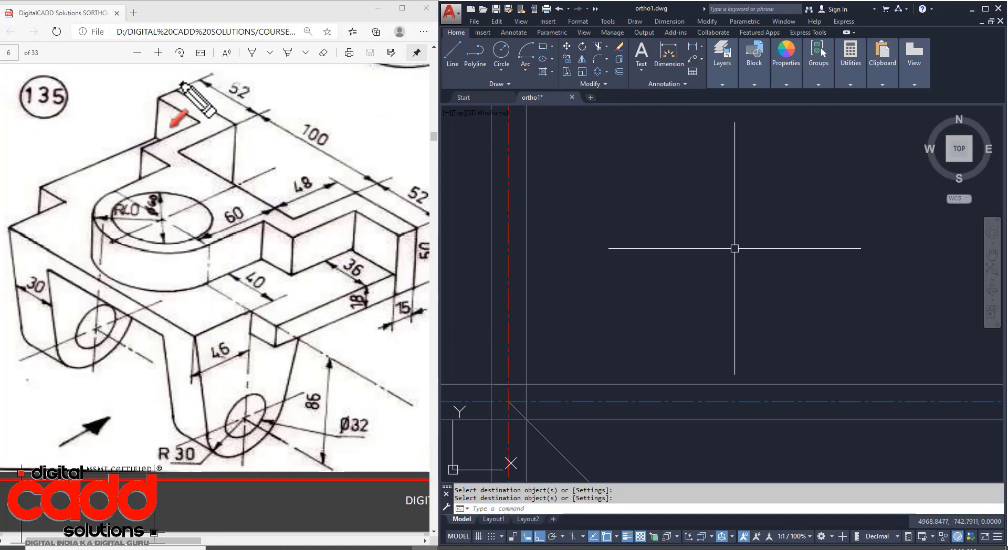
pyautogui.moveTo(180, 56)
pyautogui.mouseDown()
pyautogui.moveTo(190, 507)
pyautogui.moveTo(200, 518)
pyautogui.mouseUp()
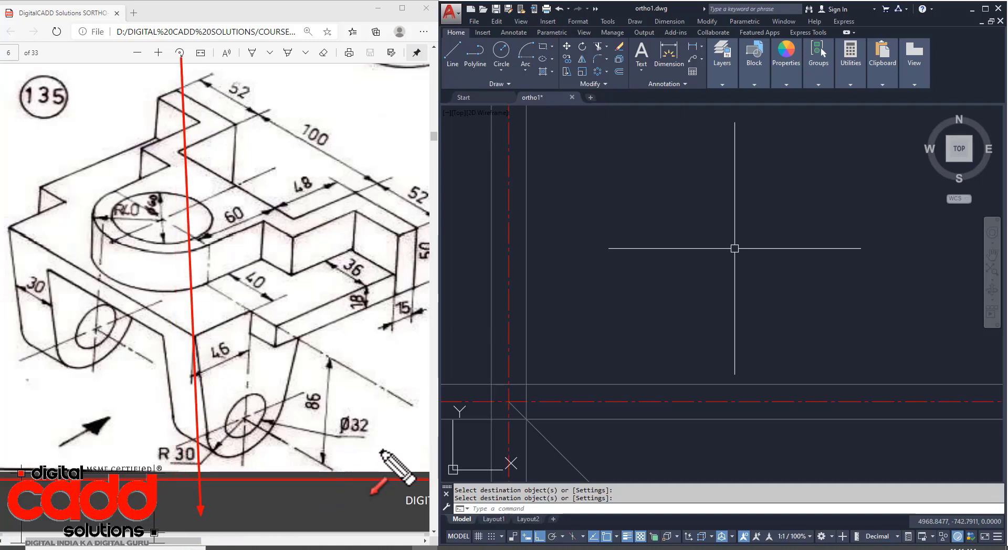
pyautogui.moveTo(381, 450); pyautogui.dragTo(331, 397)
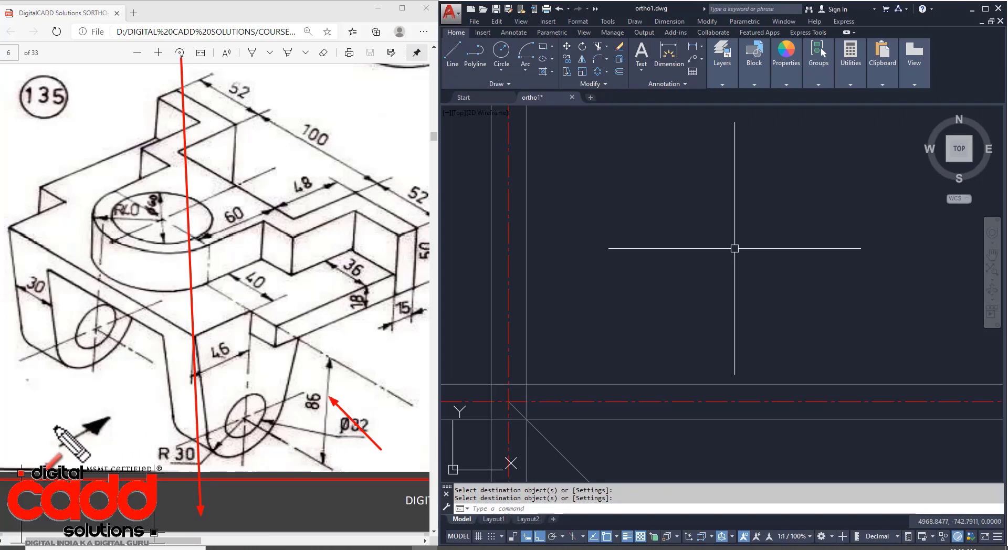
pyautogui.moveTo(43, 428); pyautogui.dragTo(108, 389)
pyautogui.moveTo(280, 75); pyautogui.dragTo(279, 237)
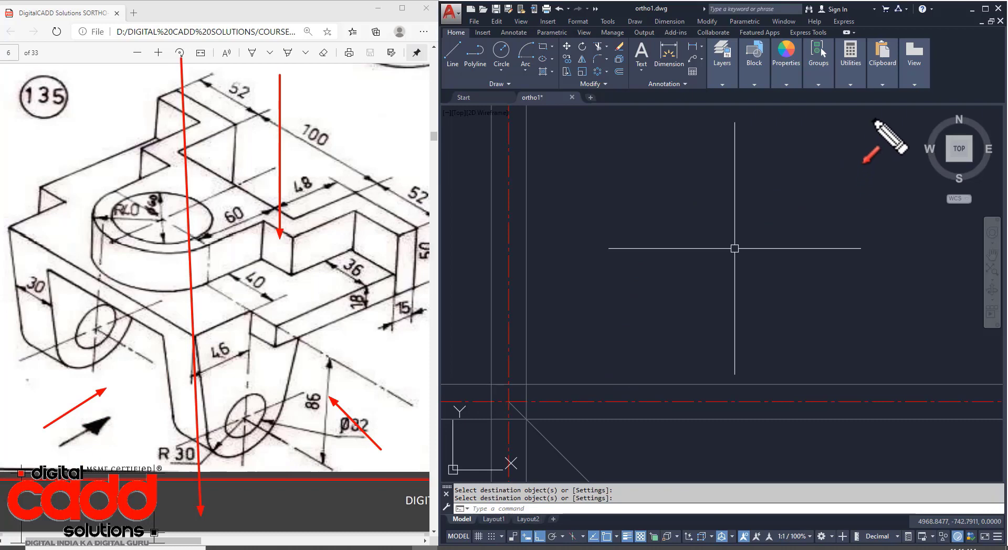
pyautogui.moveTo(872, 119); pyautogui.dragTo(620, 376)
pyautogui.hotkey('ctrl', 'z')
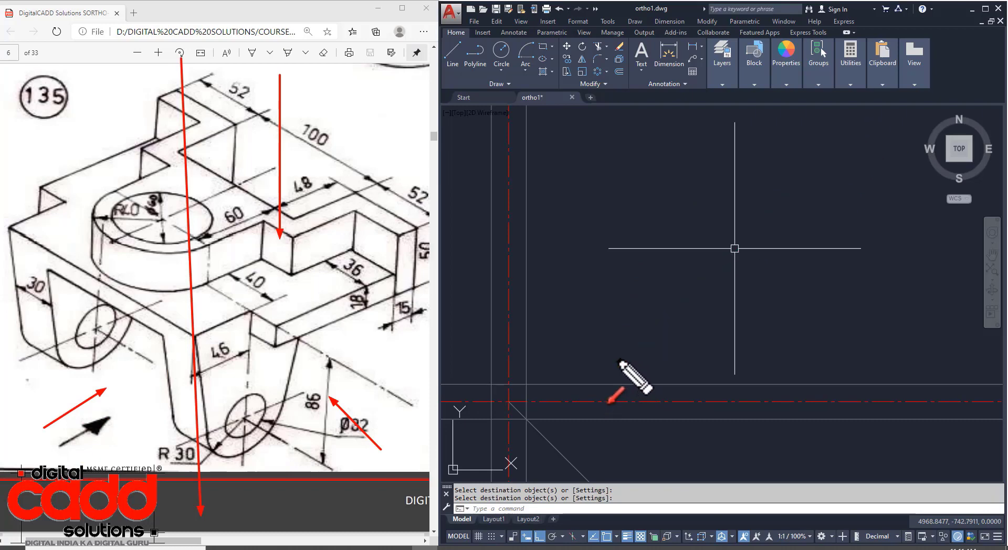
pyautogui.press('f')
pyautogui.moveTo(840, 109)
pyautogui.mouseDown()
pyautogui.moveTo(604, 378)
pyautogui.moveTo(561, 375)
pyautogui.mouseUp()
pyautogui.press('Escape')
# Step: Offset the construction line right of the vertical axis by 52 to the right, then offset the resulting line by 100 in the same direction
pyautogui.moveTo(653, 316); pyautogui.dragTo(620, 322, button='middle')
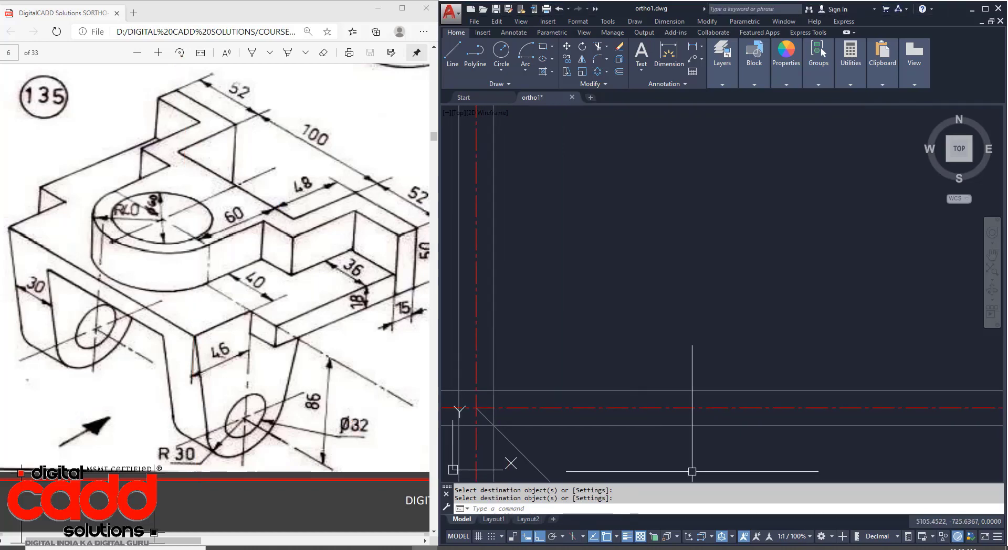
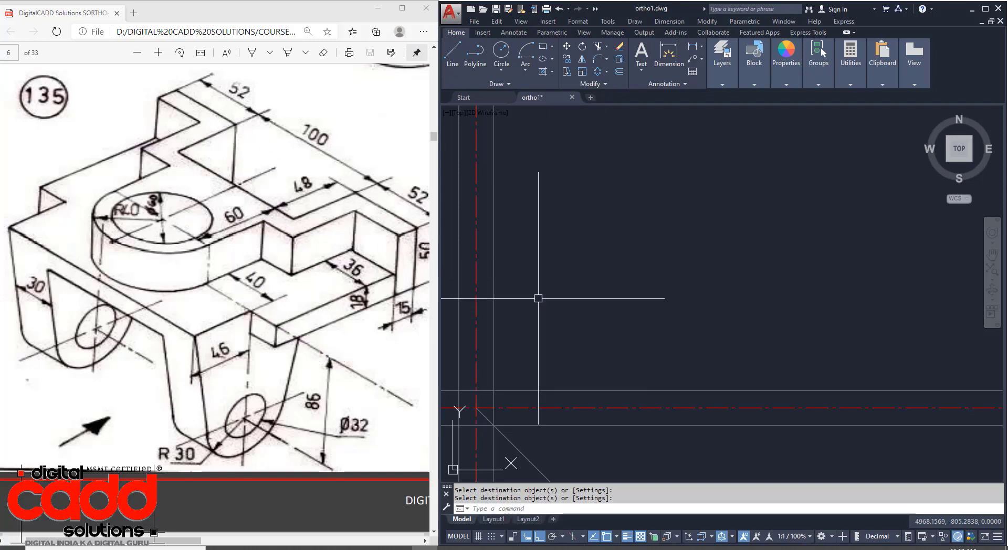
pyautogui.write('o')
pyautogui.press('Return')
pyautogui.write('5')
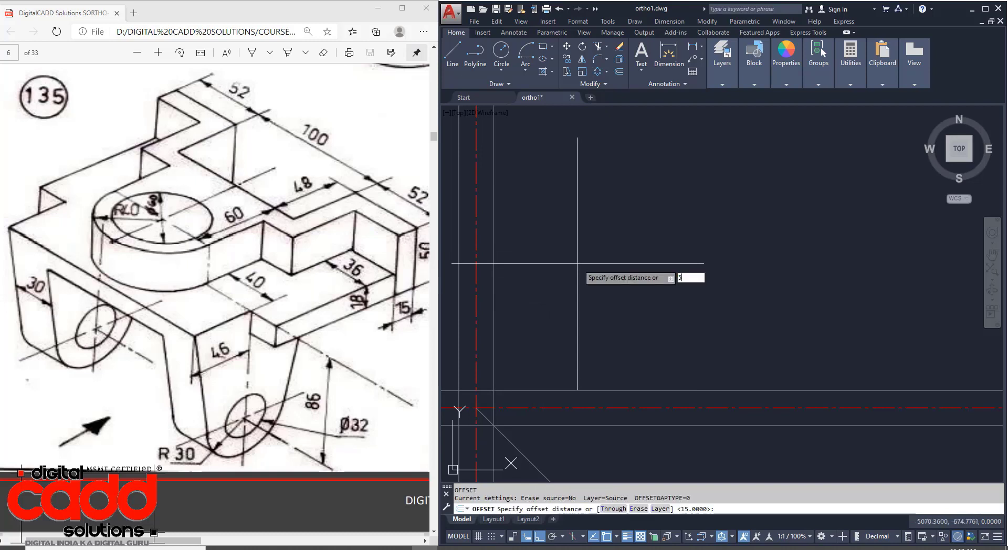
pyautogui.write('2')
pyautogui.press('Return')
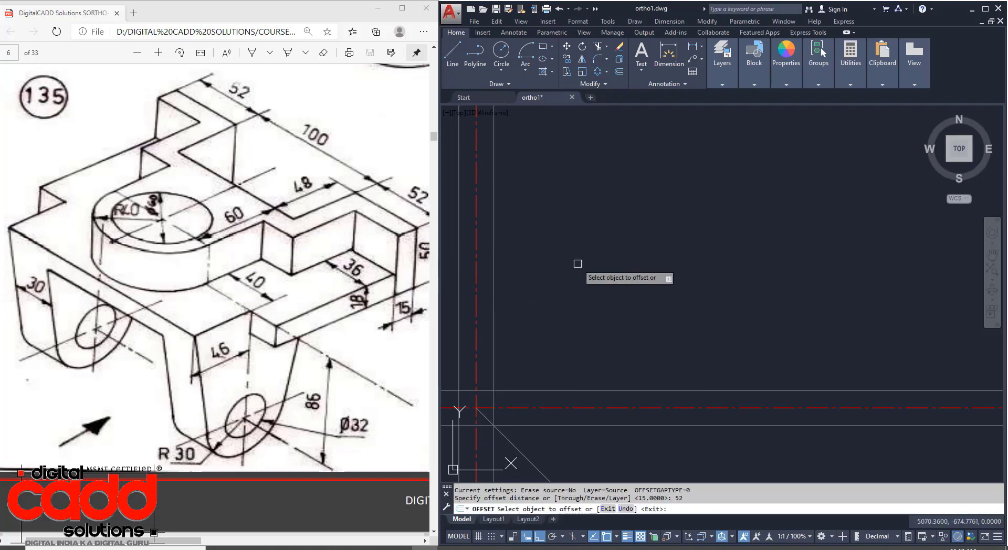
pyautogui.click(494, 184)
pyautogui.click(569, 184)
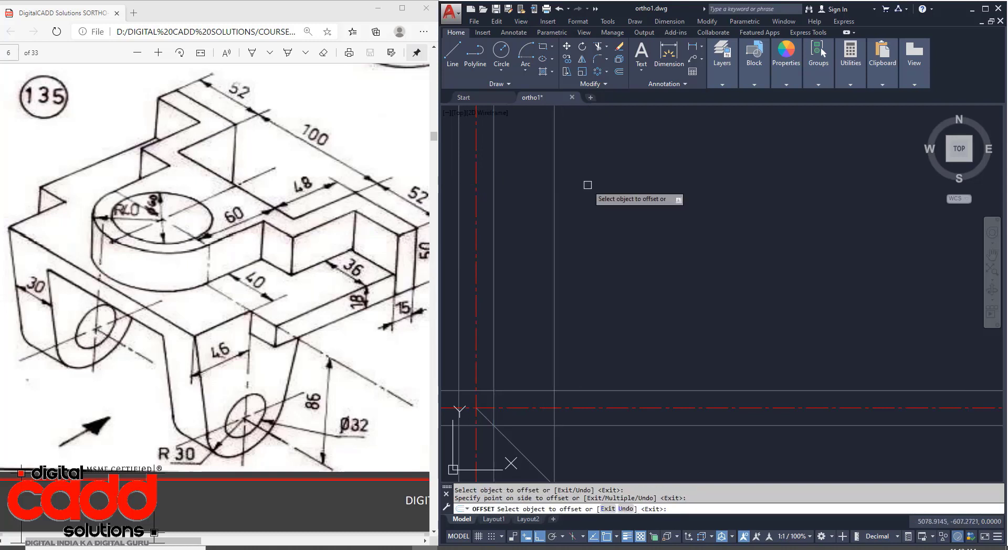
pyautogui.click(555, 180)
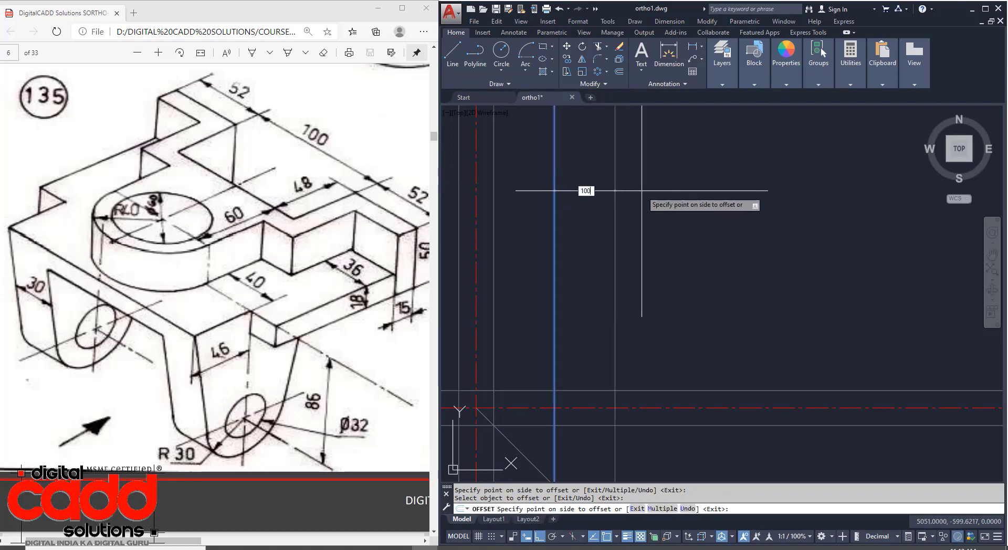
pyautogui.press('Return')
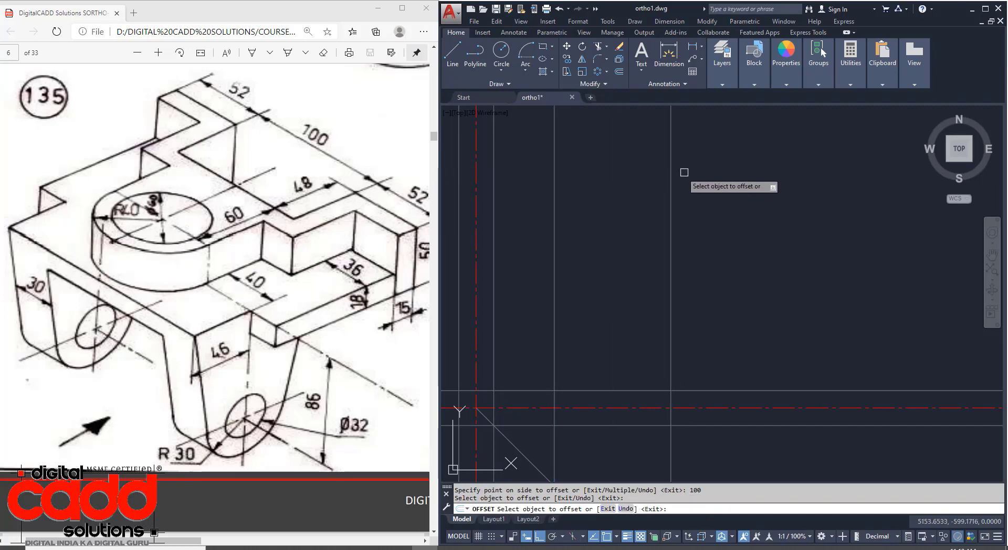
# Step: Offset the rightmost vertical construction line by 52 to the right, and the horizontal line just above the axis by 30 upward
pyautogui.click(670, 176)
pyautogui.click(816, 188)
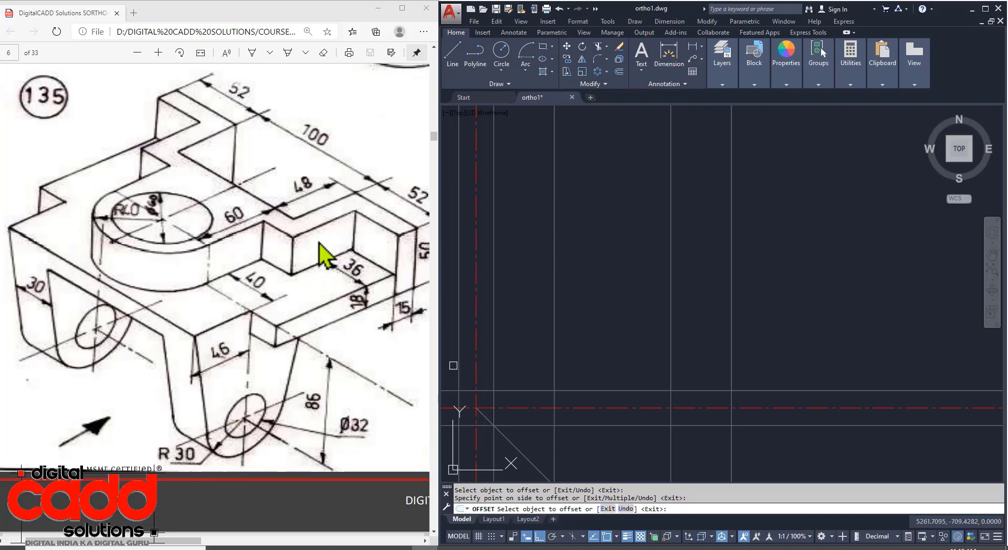
pyautogui.click(795, 390)
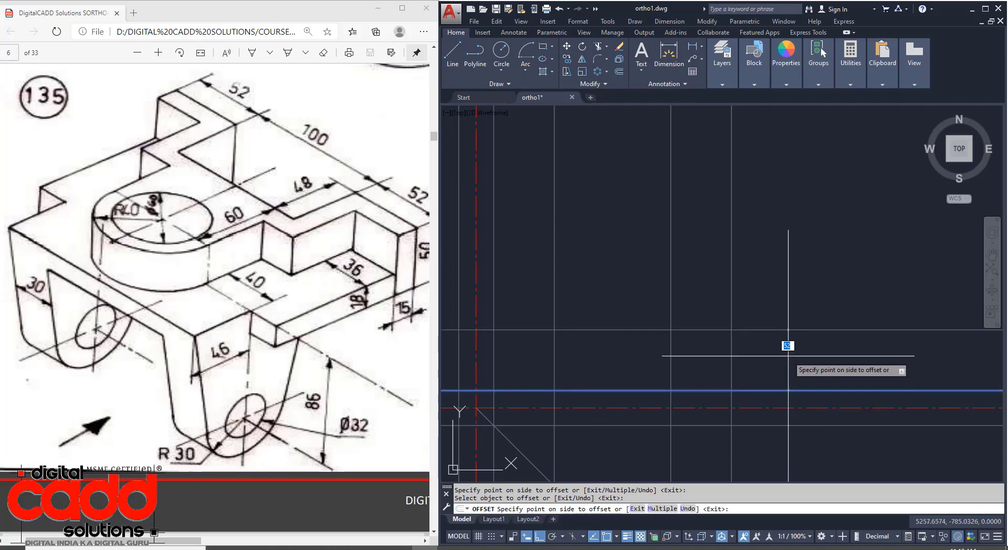
pyautogui.write('30')
pyautogui.press('Return')
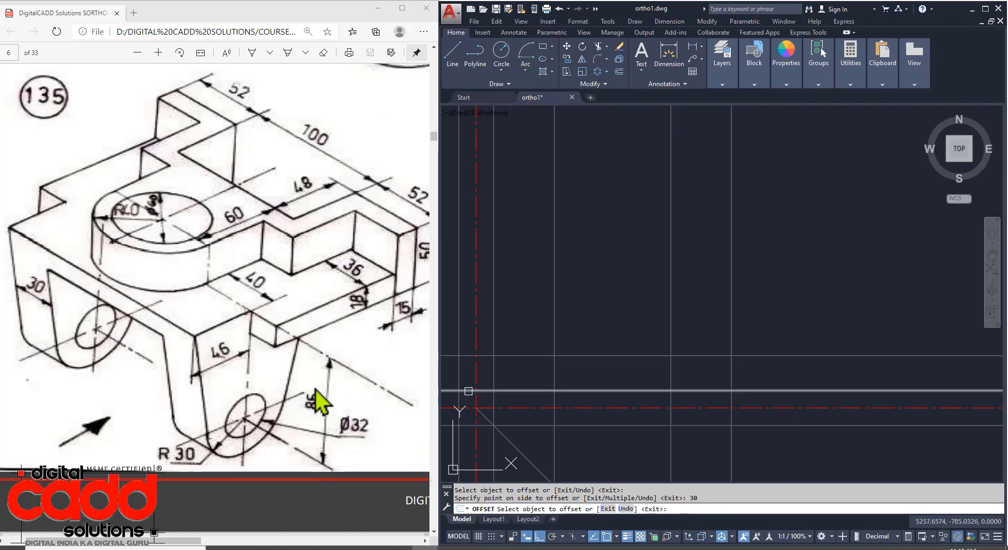
# Step: Offset the topmost horizontal construction line by 86 upward, then offset the resulting line by 32 in the same direction
pyautogui.click(776, 355)
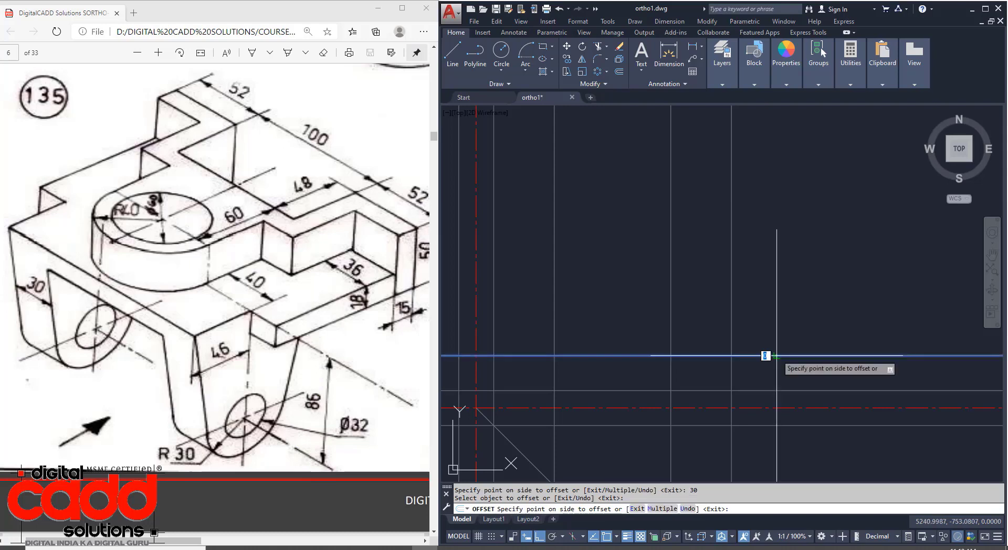
pyautogui.write('86')
pyautogui.press('Return')
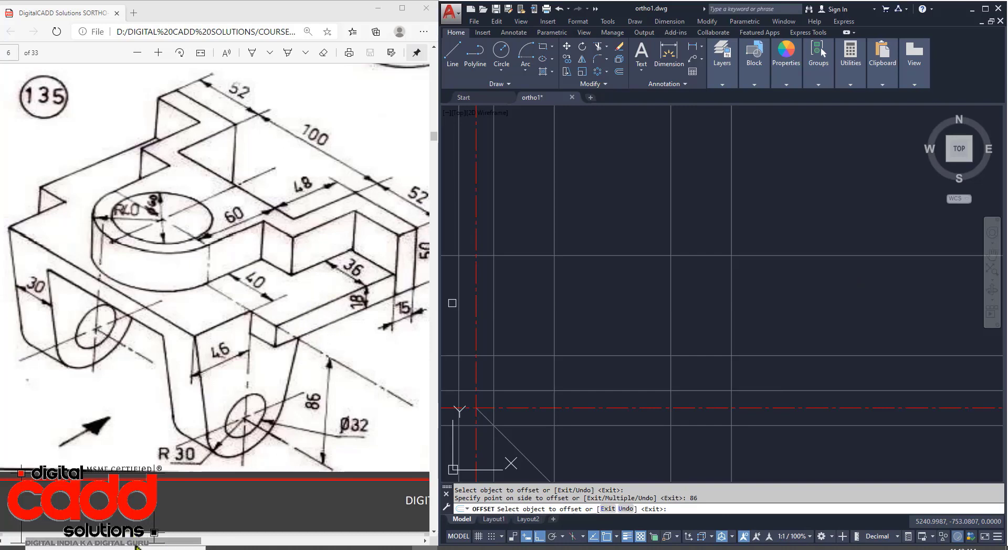
pyautogui.moveTo(136, 542); pyautogui.dragTo(157, 541)
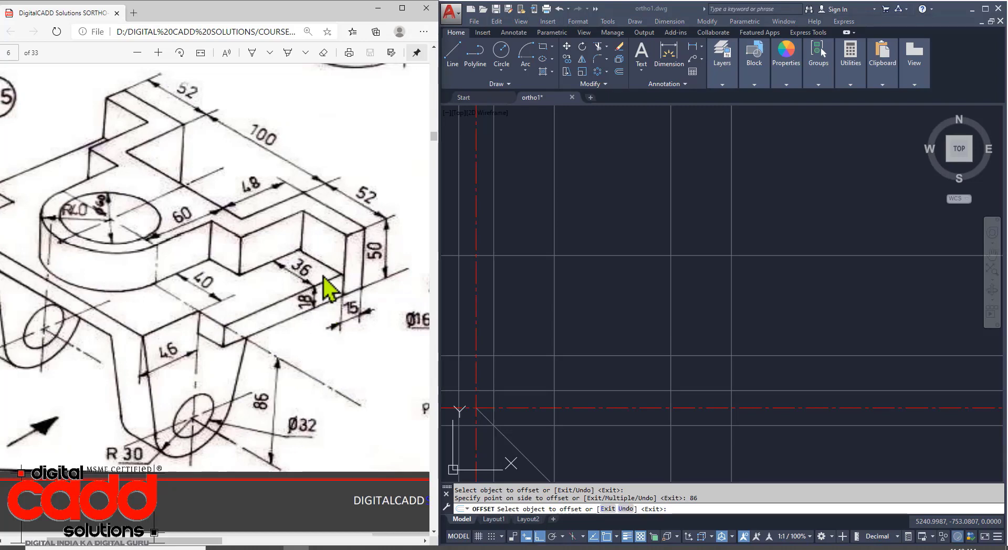
pyautogui.click(776, 256)
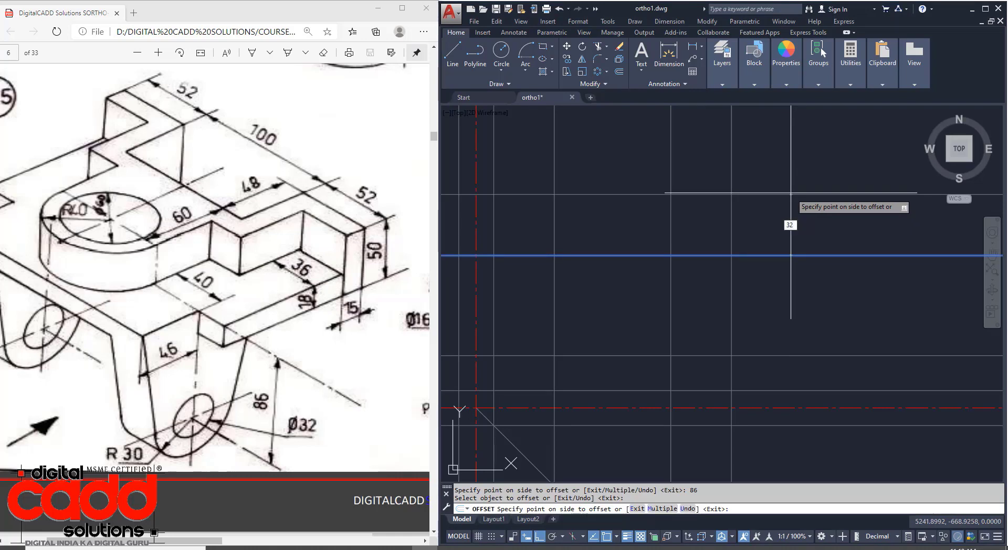
pyautogui.press('Return')
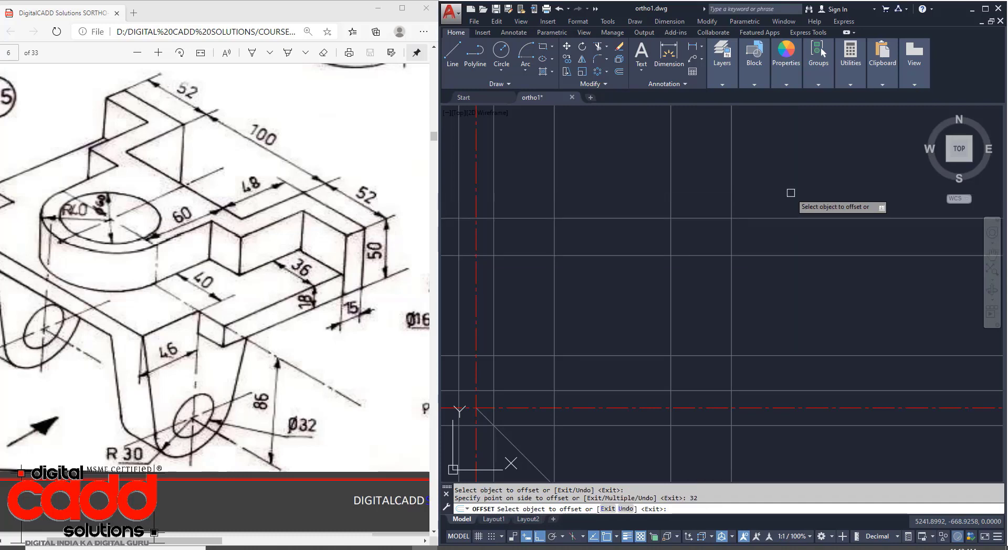
pyautogui.press('Return')
# Step: Offset the second-highest horizontal construction line by 18 downward to mark the plate thickness
pyautogui.moveTo(673, 353); pyautogui.dragTo(714, 336, button='middle')
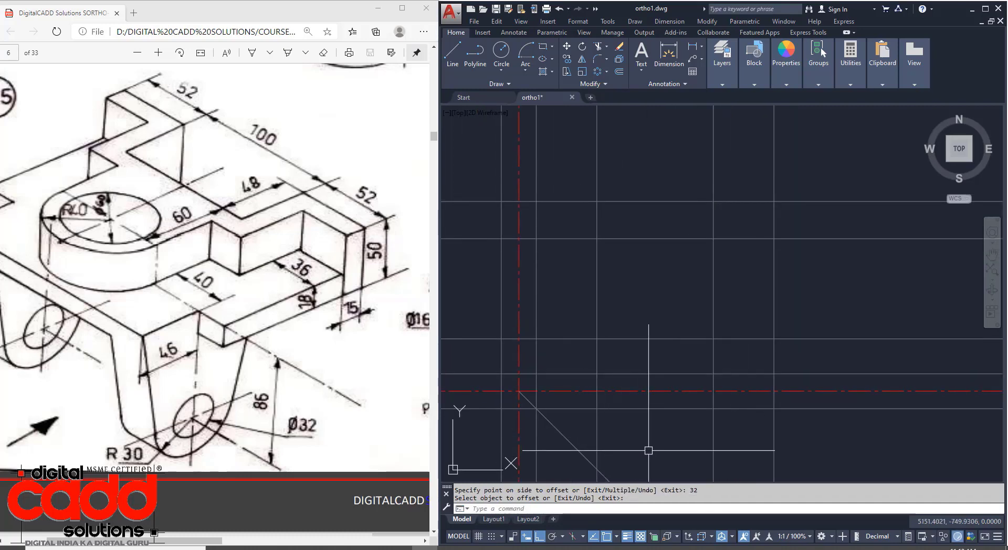
pyautogui.moveTo(227, 540); pyautogui.dragTo(195, 545)
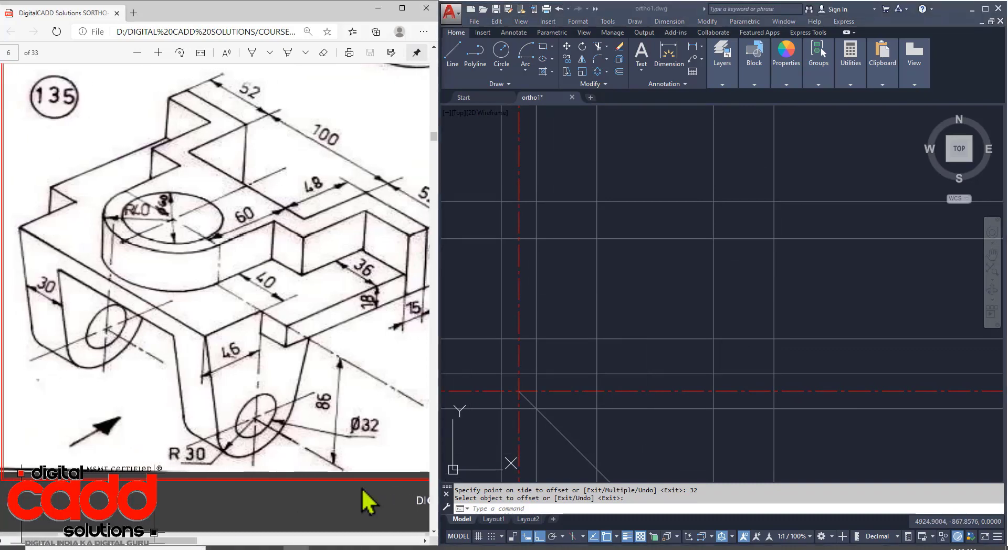
pyautogui.click(694, 300)
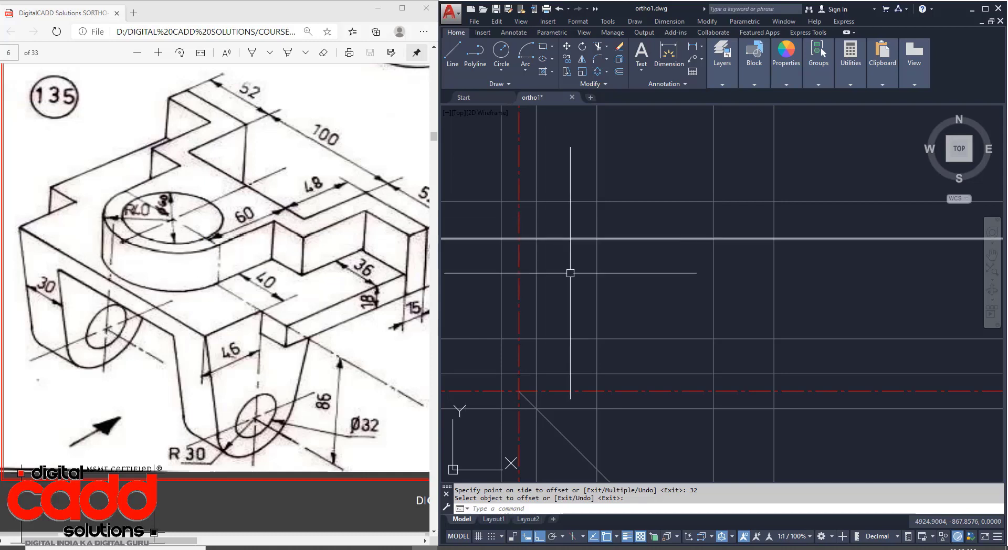
pyautogui.moveTo(655, 301); pyautogui.dragTo(627, 331, button='middle')
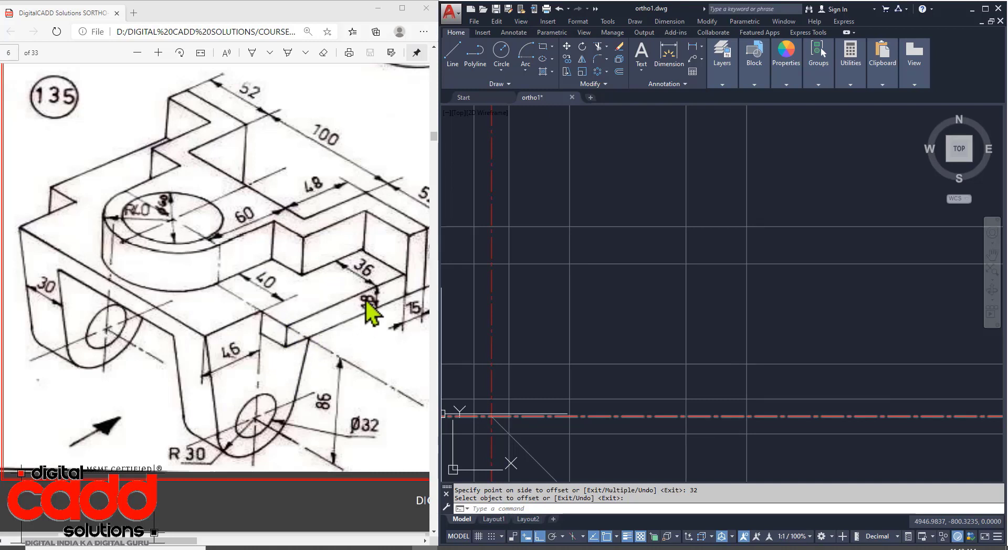
pyautogui.press('Return')
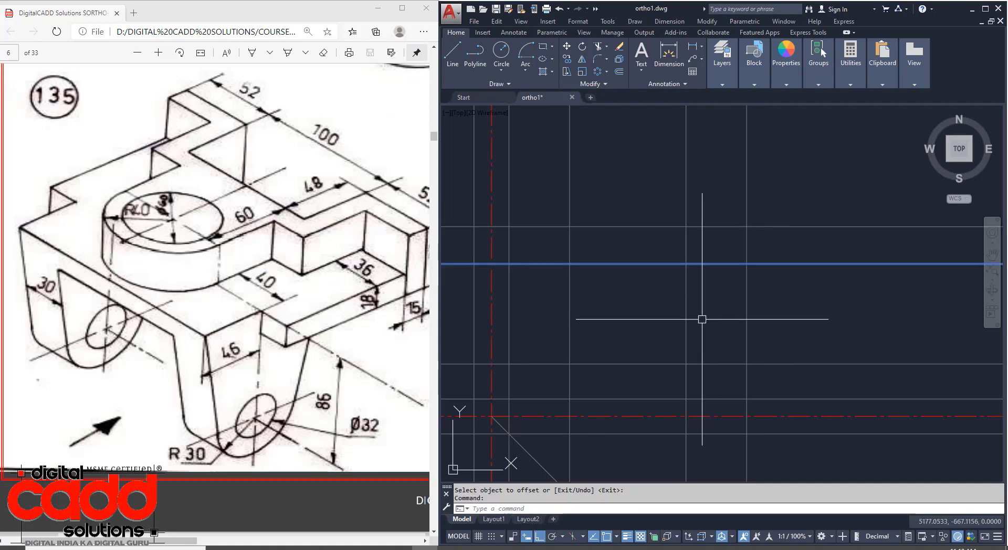
pyautogui.press('Return')
pyautogui.press('Return')
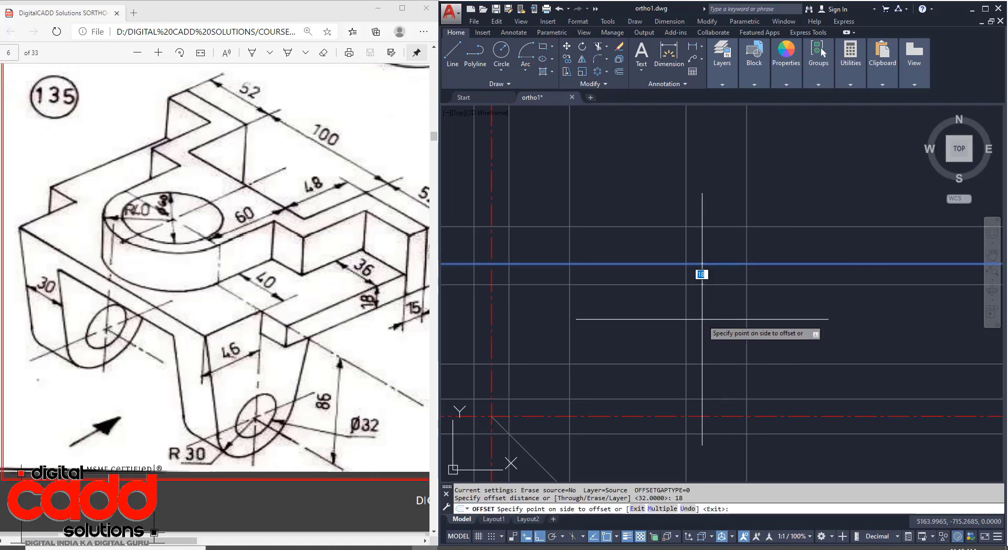
pyautogui.click(713, 339)
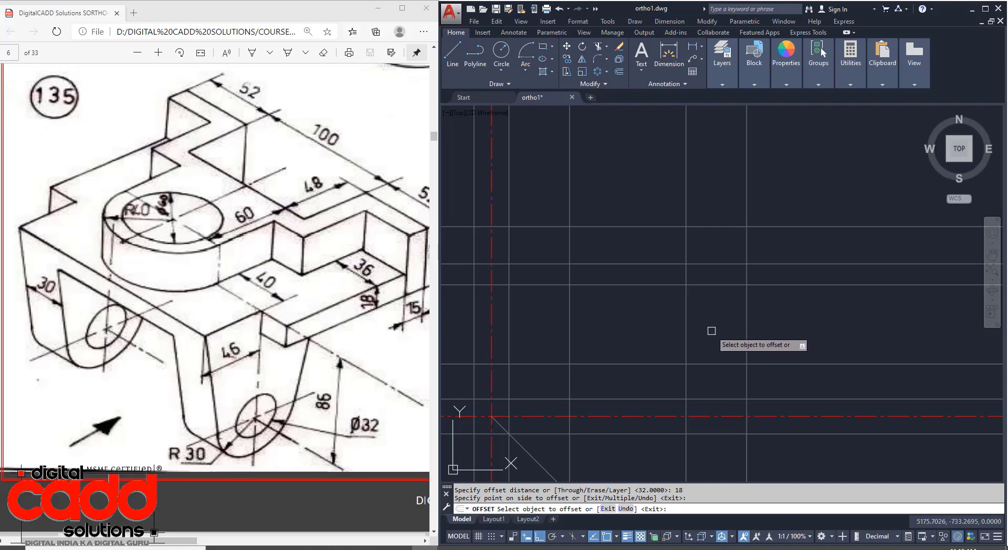
pyautogui.press('Return')
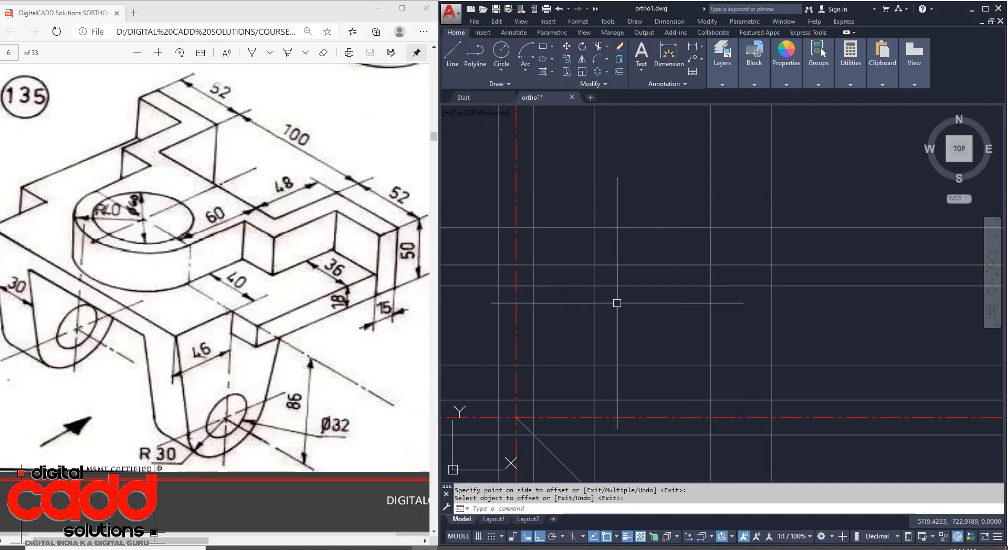
# Step: Offset the vertical line at the start of the 100-wide span by 50 to the right to mark the span's middle
pyautogui.moveTo(618, 299)
pyautogui.mouseDown(button='middle')
pyautogui.moveTo(638, 301)
pyautogui.moveTo(630, 304)
pyautogui.mouseUp(button='middle')
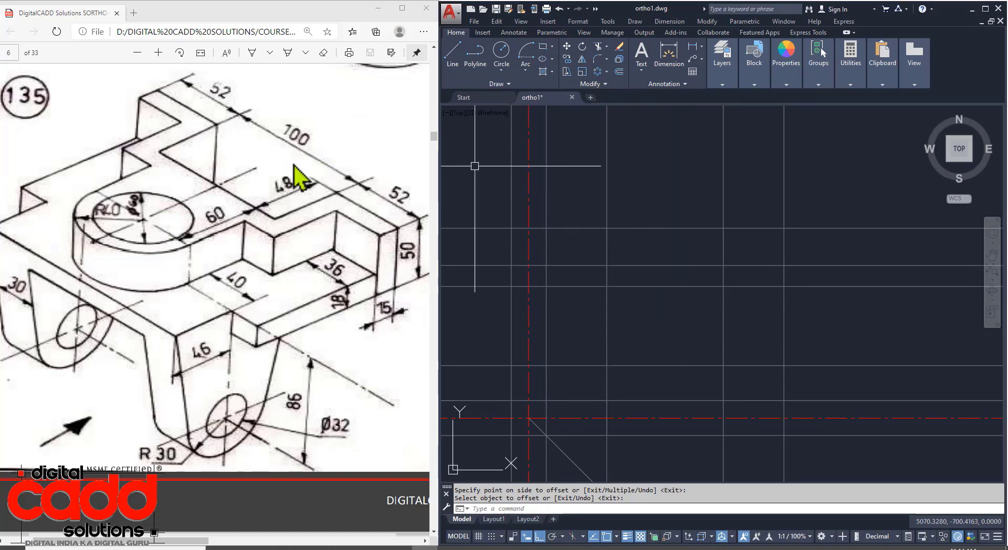
pyautogui.press('Return')
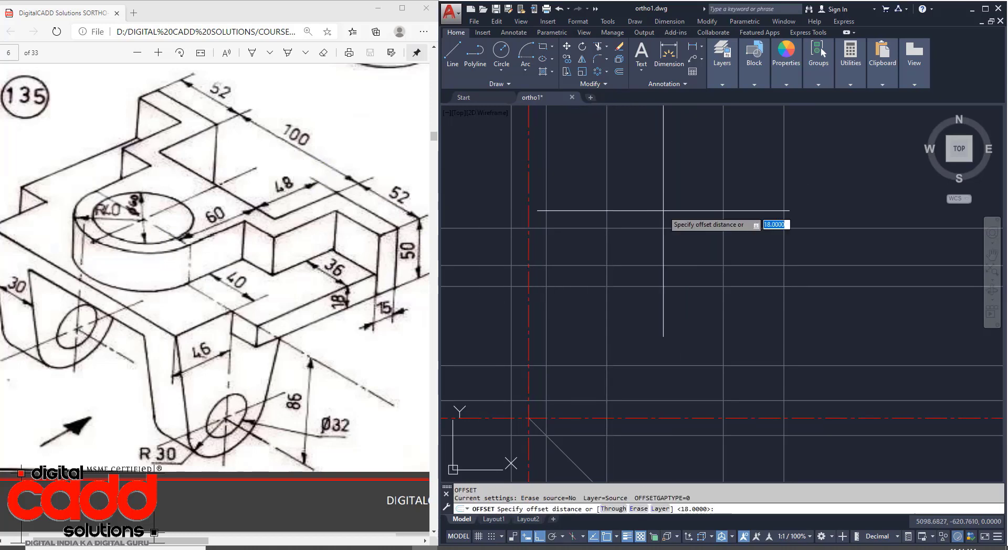
pyautogui.write('50')
pyautogui.press('Return')
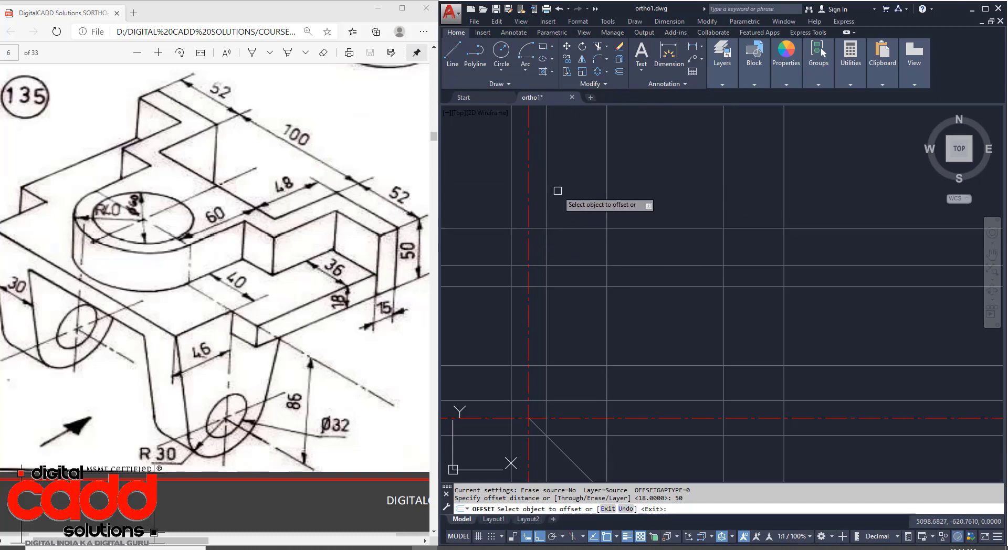
pyautogui.click(605, 156)
pyautogui.click(641, 155)
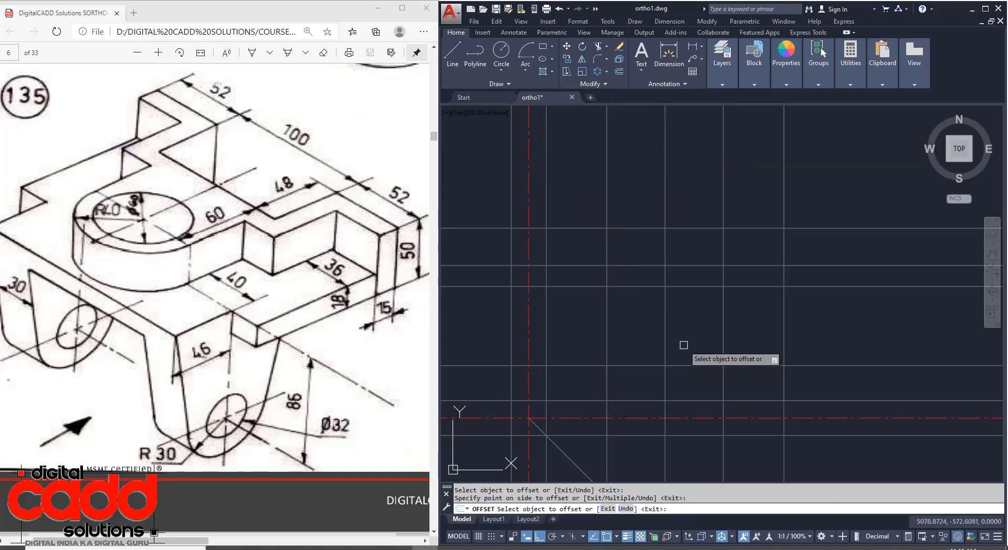
pyautogui.press('Return')
# Step: Offset the middle vertical line by 40 to both sides, then offset the resulting right line by another 40 to the right
pyautogui.moveTo(664, 378); pyautogui.dragTo(665, 373, button='middle')
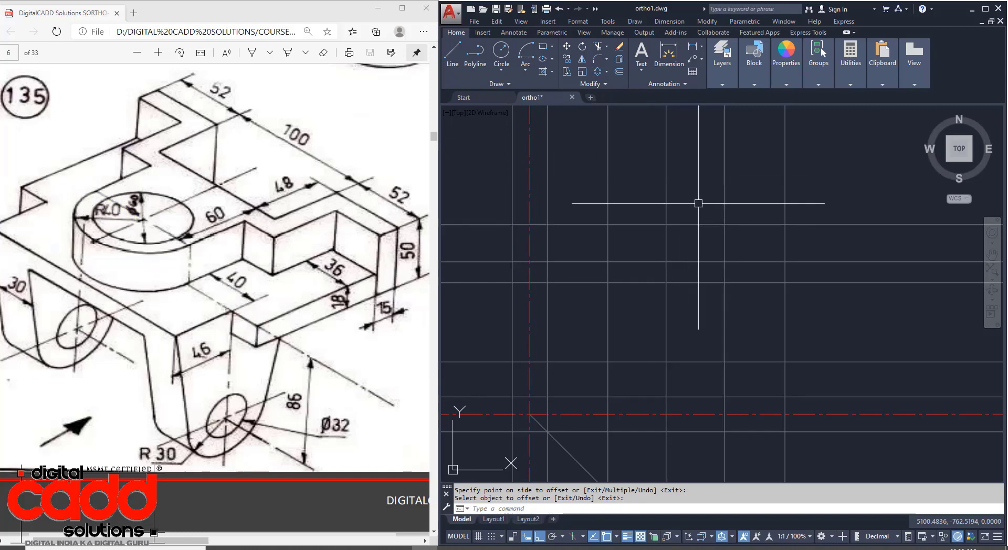
pyautogui.press('Return')
pyautogui.write('40')
pyautogui.press('Return')
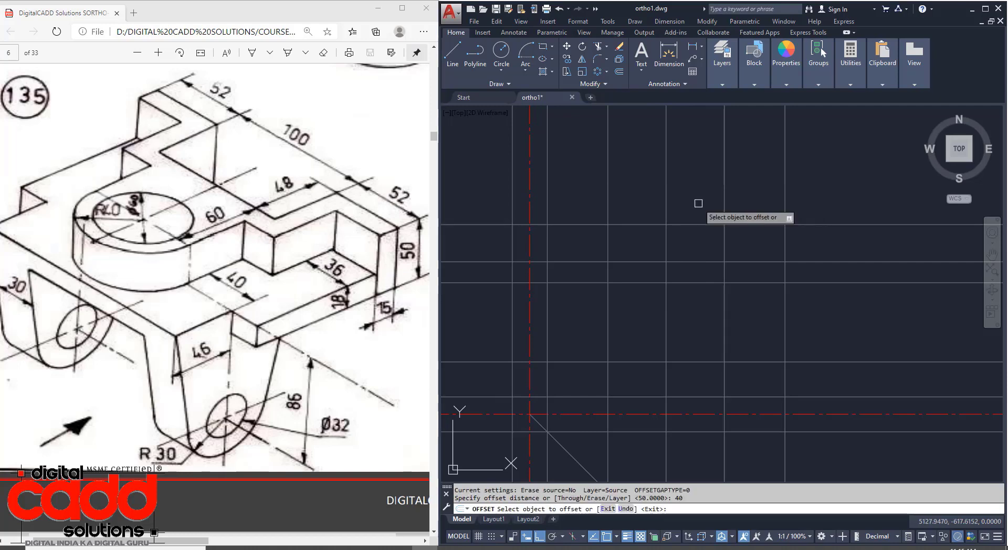
pyautogui.click(666, 204)
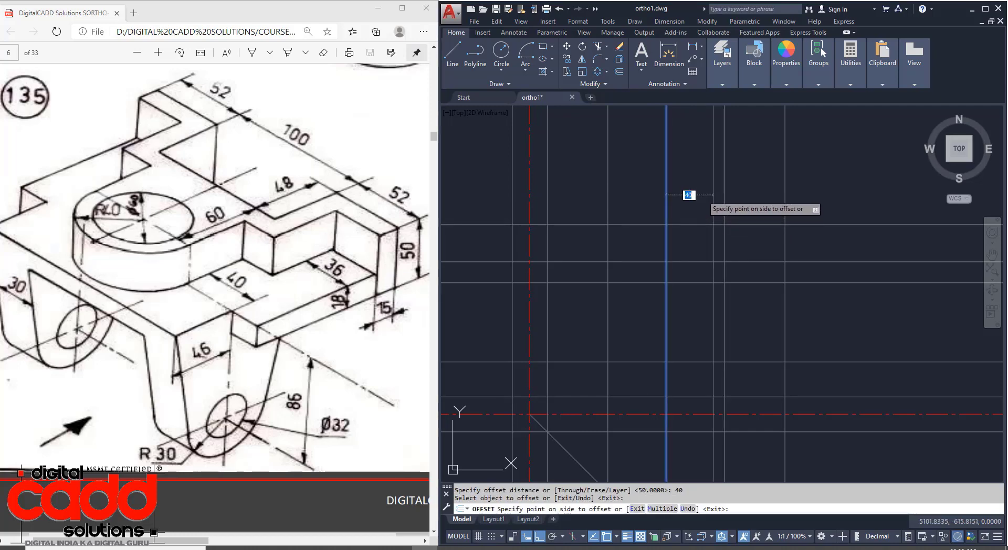
pyautogui.click(692, 198)
pyautogui.click(667, 200)
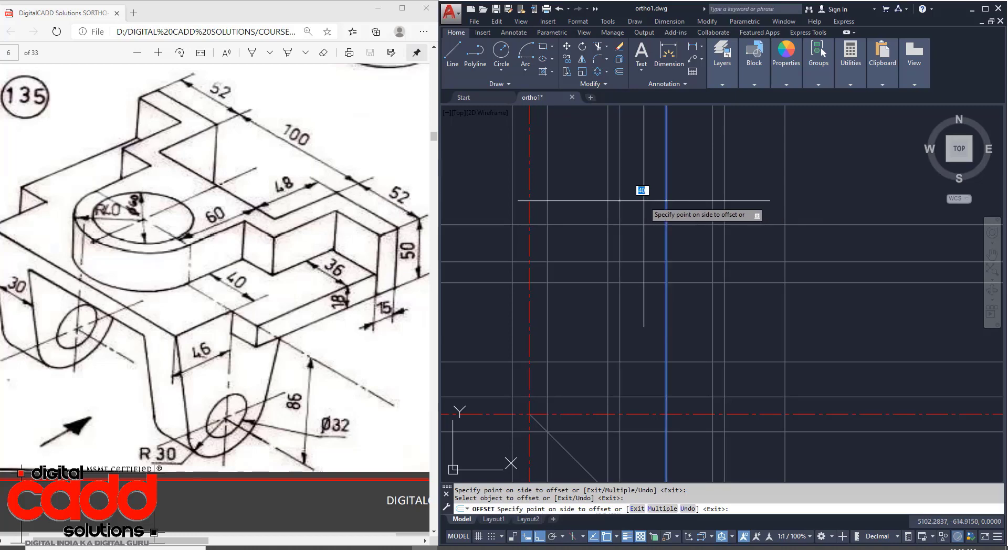
pyautogui.click(644, 200)
pyautogui.click(712, 204)
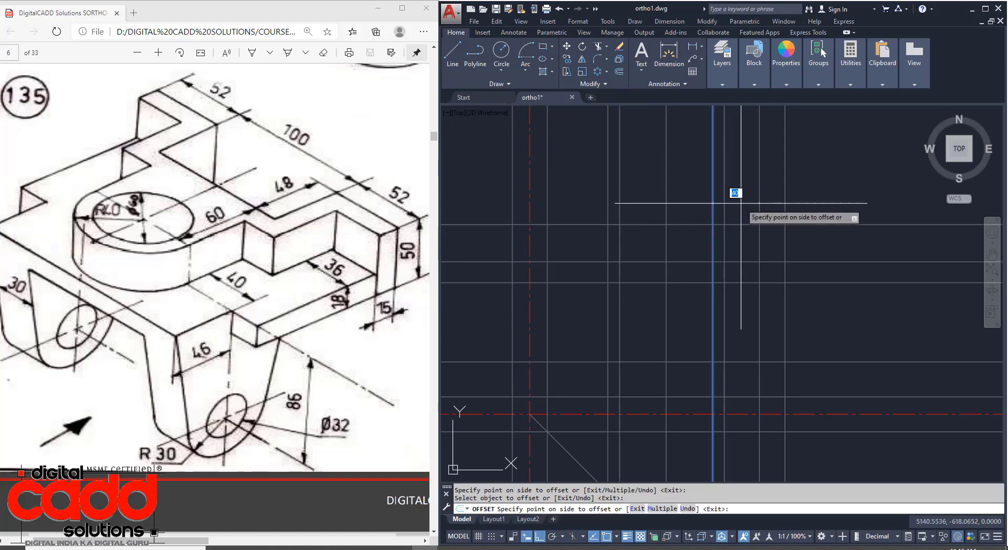
pyautogui.click(741, 204)
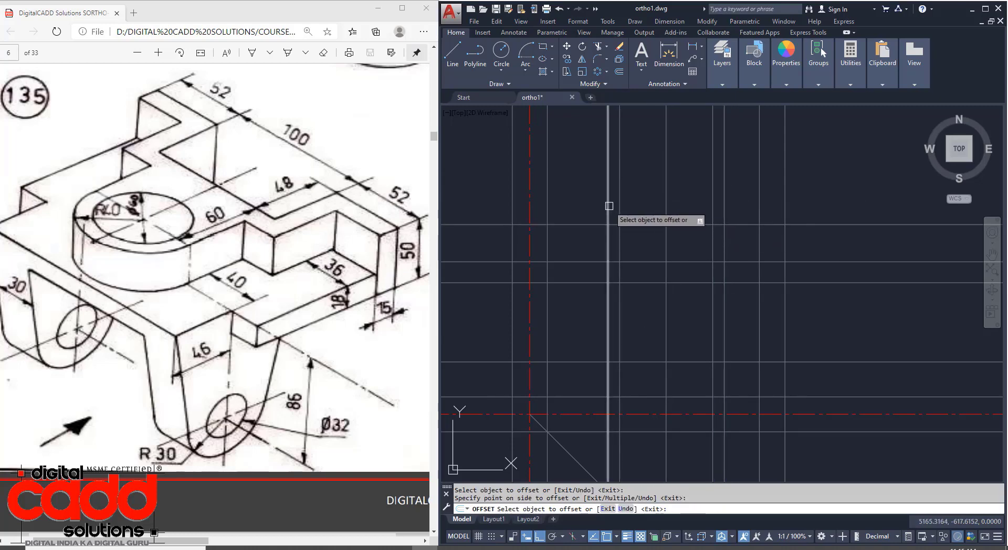
pyautogui.press('Escape')
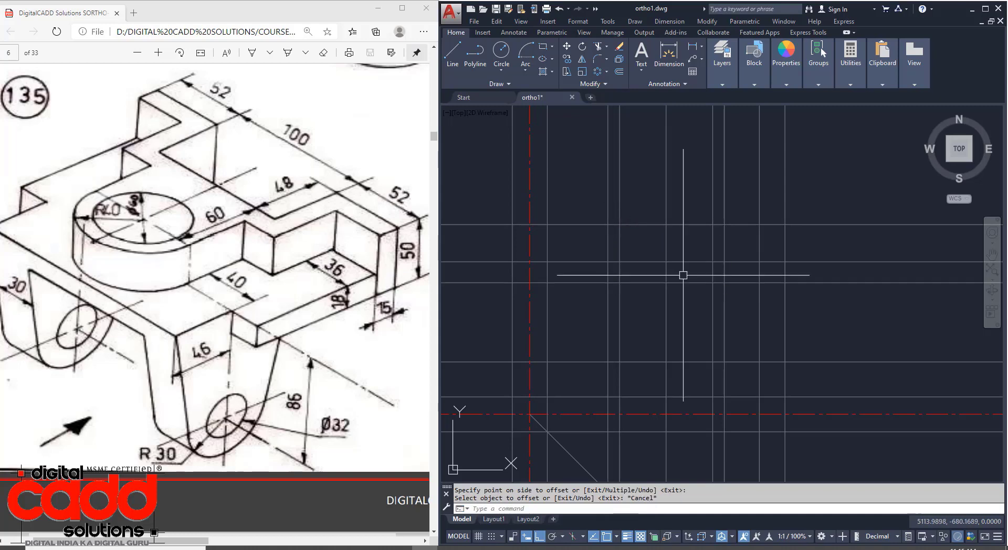
# Step: Measure the distance from the middle vertical line to the offset line on its left along the top construction line
pyautogui.write('di')
pyautogui.press('Return')
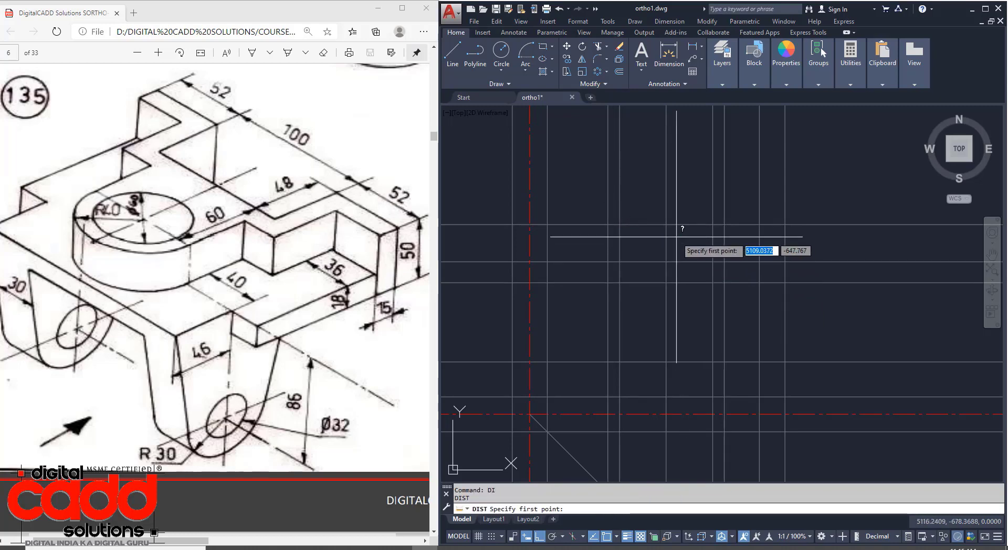
pyautogui.click(666, 225)
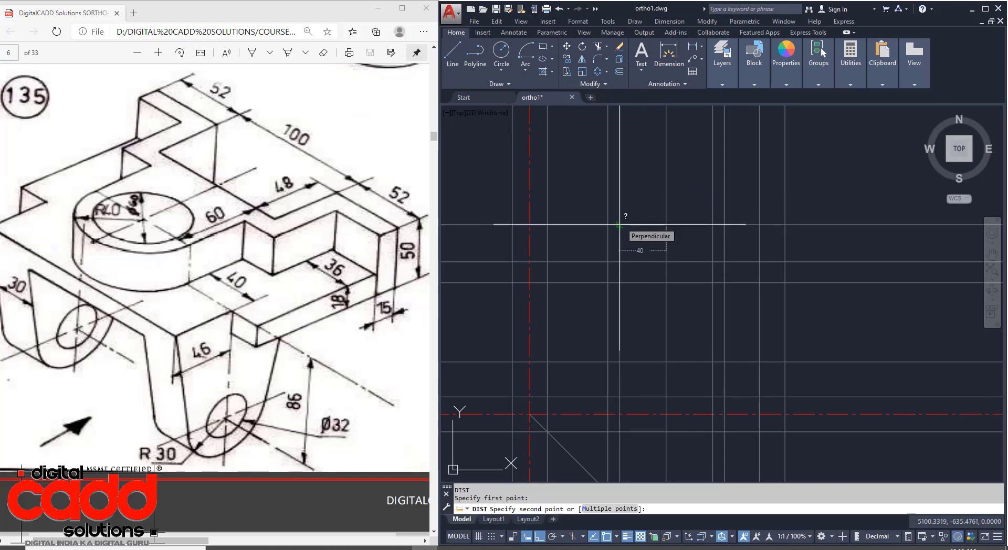
pyautogui.press('Escape')
# Step: Offset the vertical line left of the middle line by 40 further to the left
pyautogui.write('o')
pyautogui.press('Return')
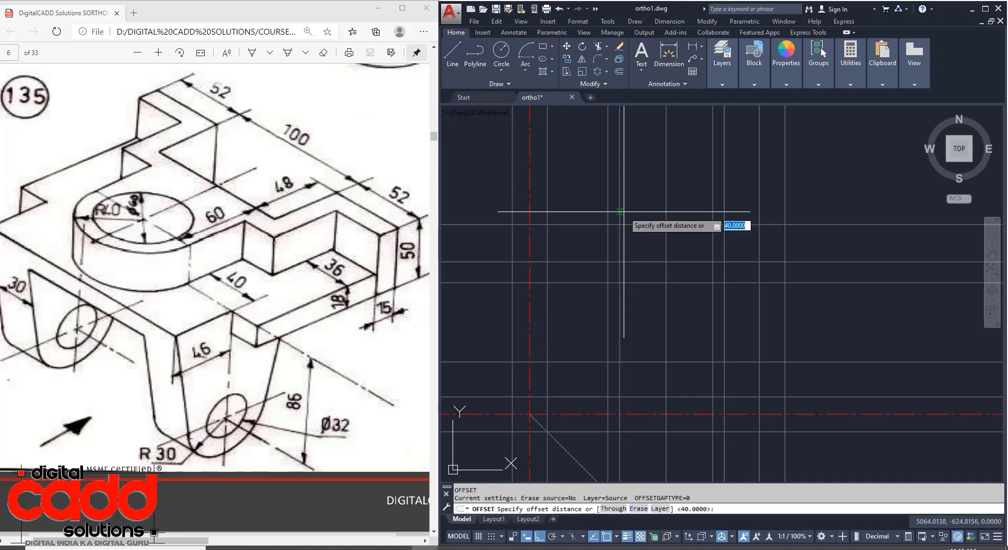
pyautogui.press('Return')
pyautogui.click(620, 207)
pyautogui.click(596, 196)
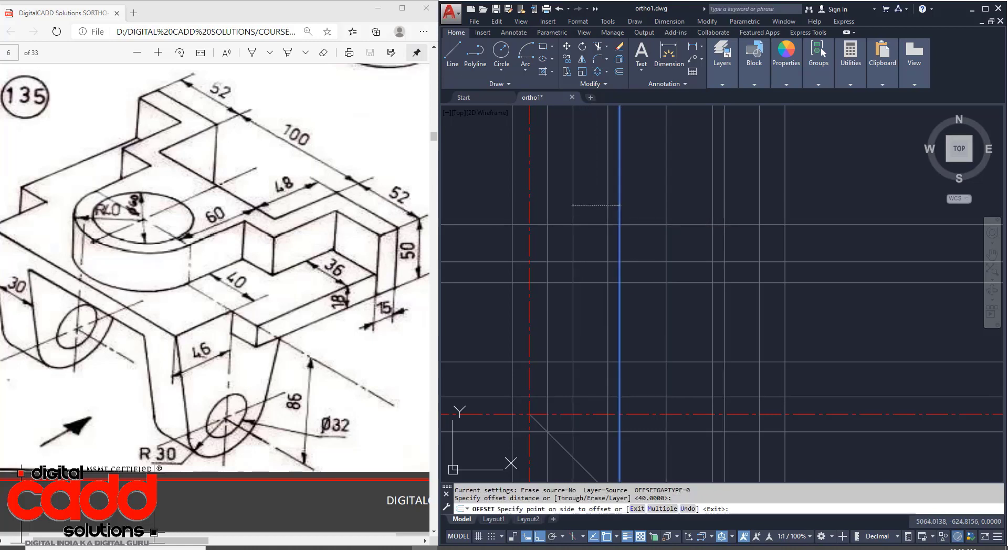
pyautogui.press('Return')
# Step: Switch from the center line layer to the outline layer and draw the plate's 204 by 18 rectangle over the construction grid
pyautogui.moveTo(705, 393)
pyautogui.mouseDown(button='middle')
pyautogui.moveTo(694, 355)
pyautogui.moveTo(670, 383)
pyautogui.moveTo(701, 391)
pyautogui.mouseUp(button='middle')
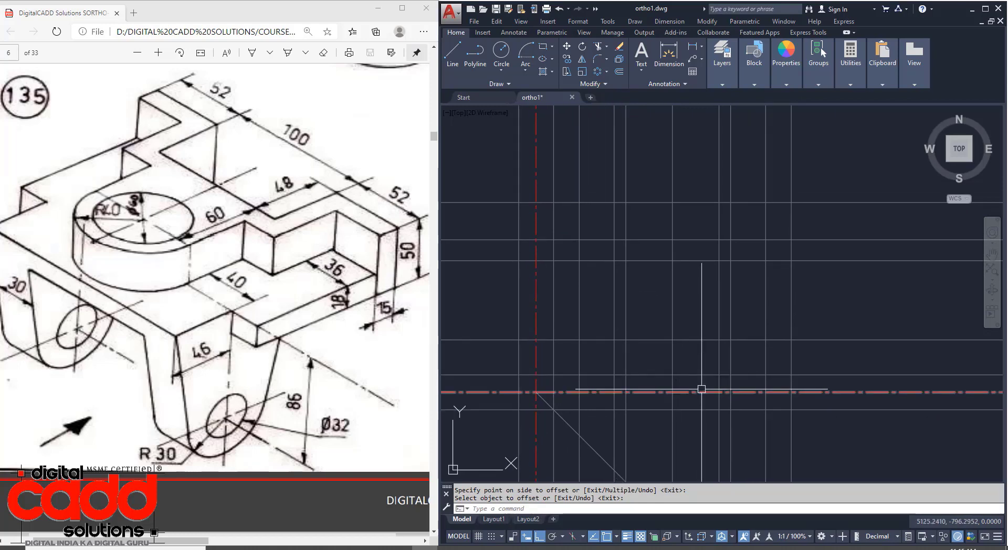
pyautogui.click(729, 83)
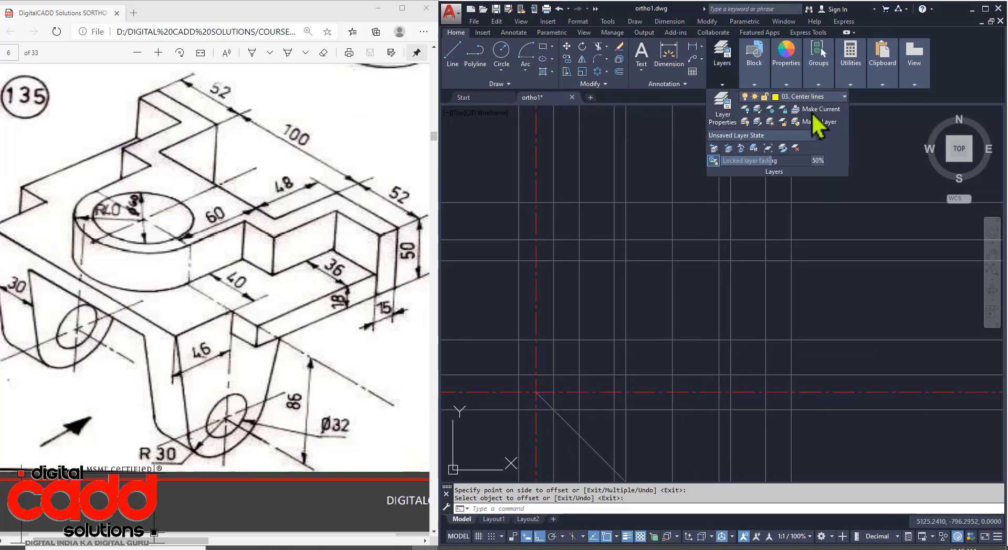
pyautogui.moveTo(881, 364)
pyautogui.mouseDown(button='middle')
pyautogui.moveTo(881, 350)
pyautogui.moveTo(882, 363)
pyautogui.mouseUp(button='middle')
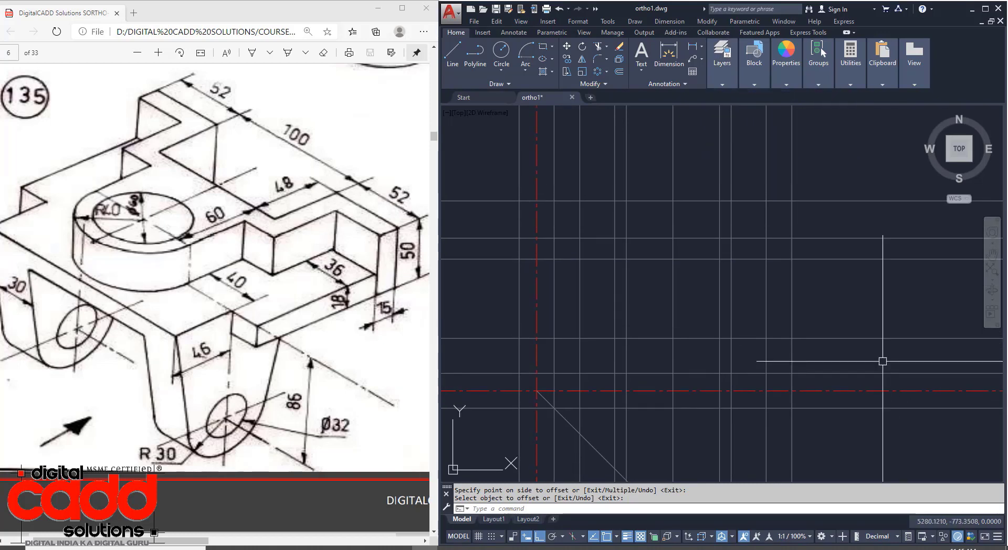
pyautogui.click(451, 55)
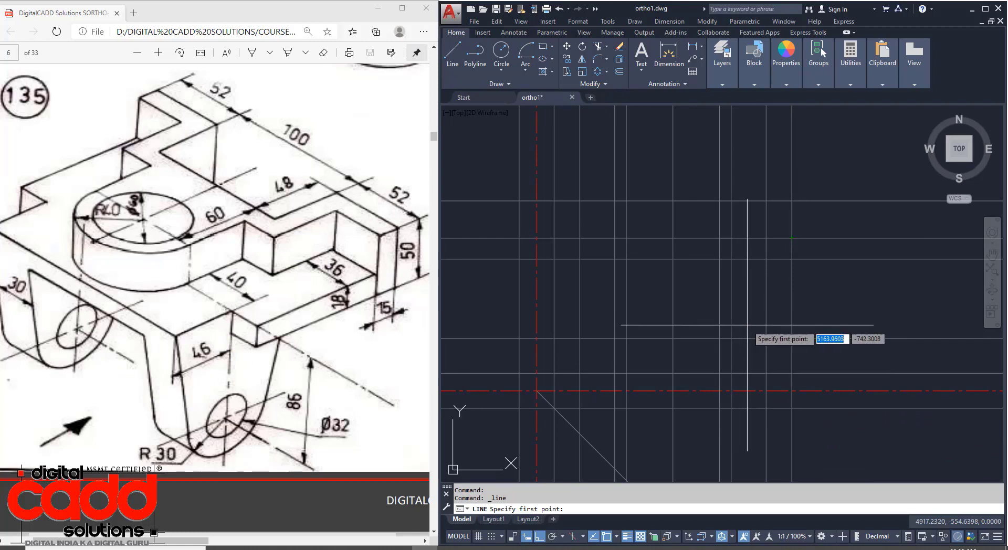
pyautogui.click(791, 238)
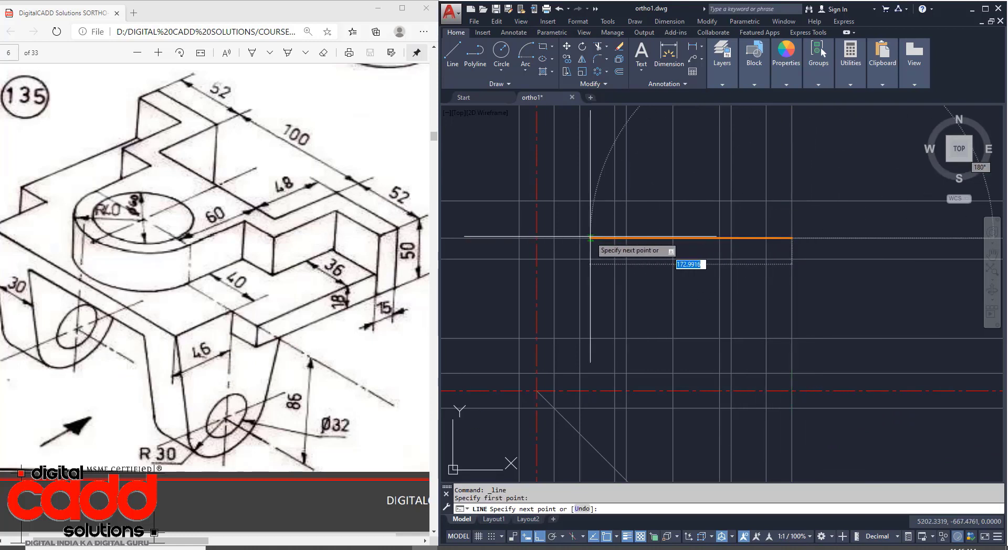
pyautogui.click(553, 258)
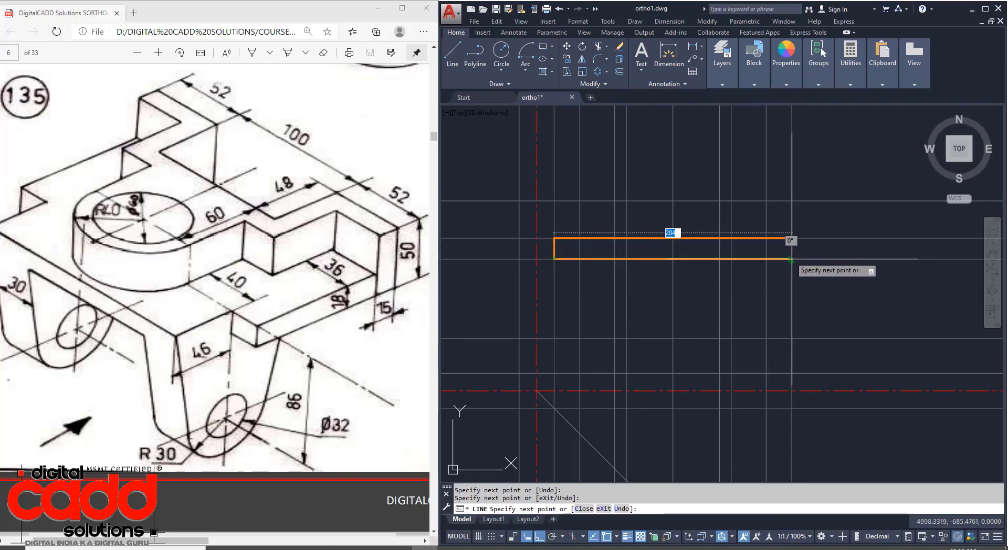
pyautogui.click(792, 259)
pyautogui.click(792, 238)
pyautogui.press('Return')
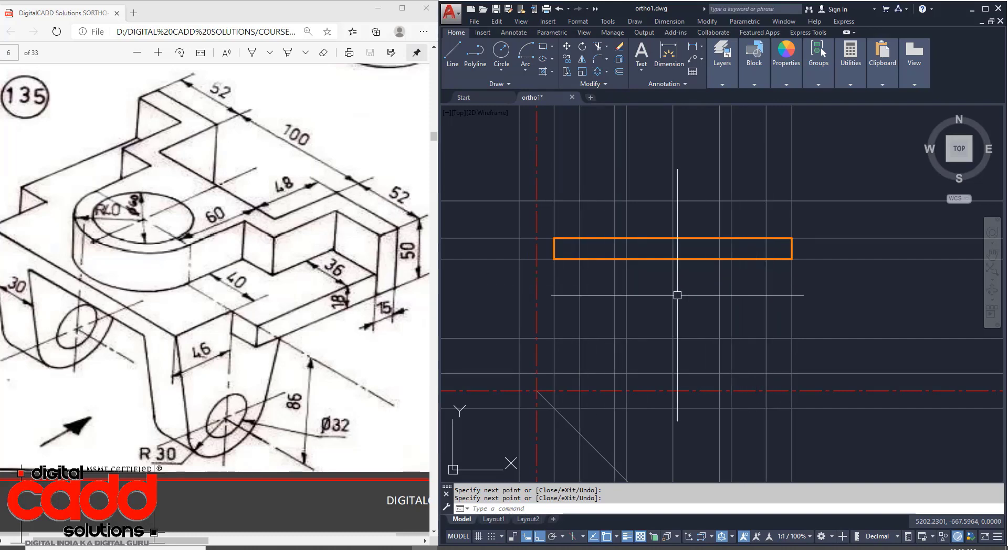
pyautogui.write('L')
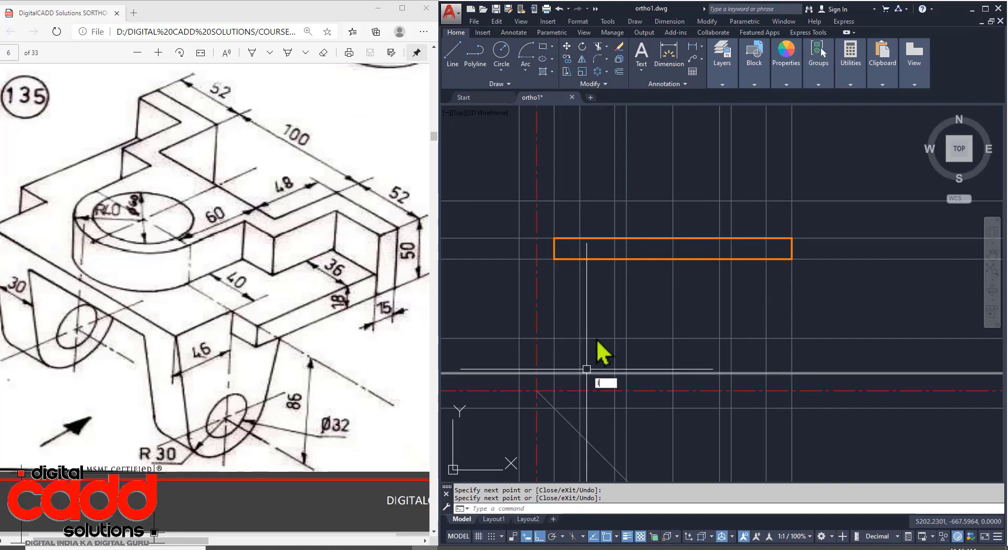
pyautogui.press('Return')
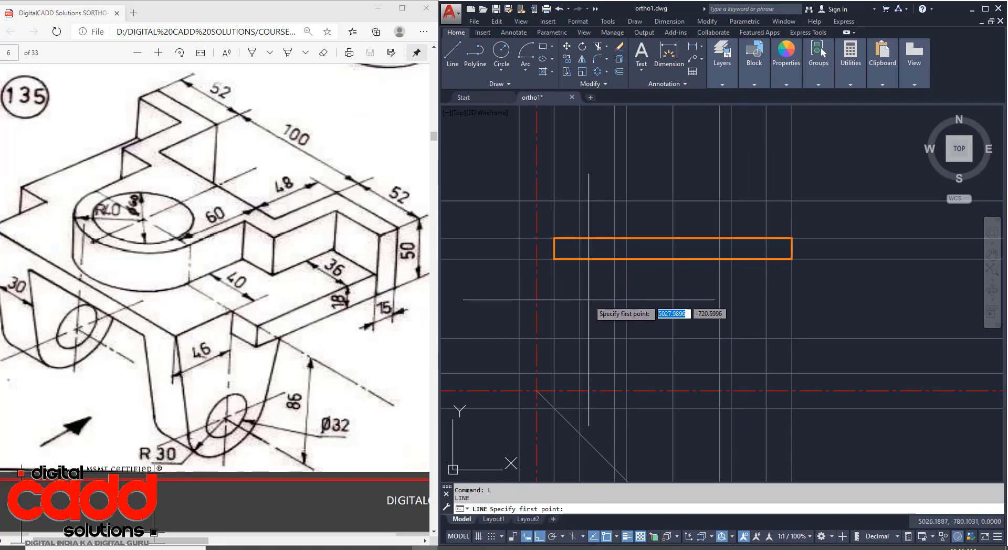
pyautogui.press('Escape')
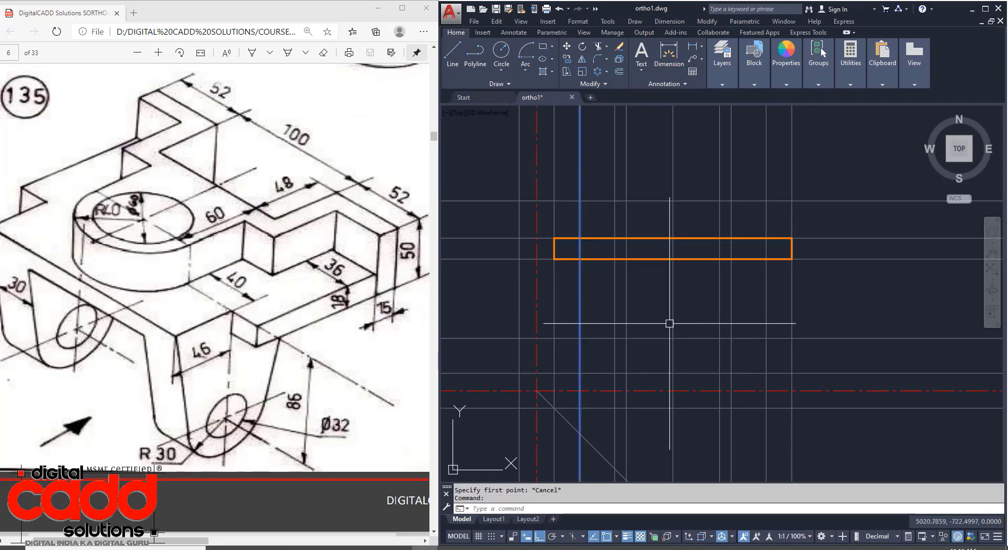
# Step: Draw the left leg's outline below the plate, 30 wide and 98 high, starting 22 from the plate's left end
pyautogui.write('L')
pyautogui.press('Return')
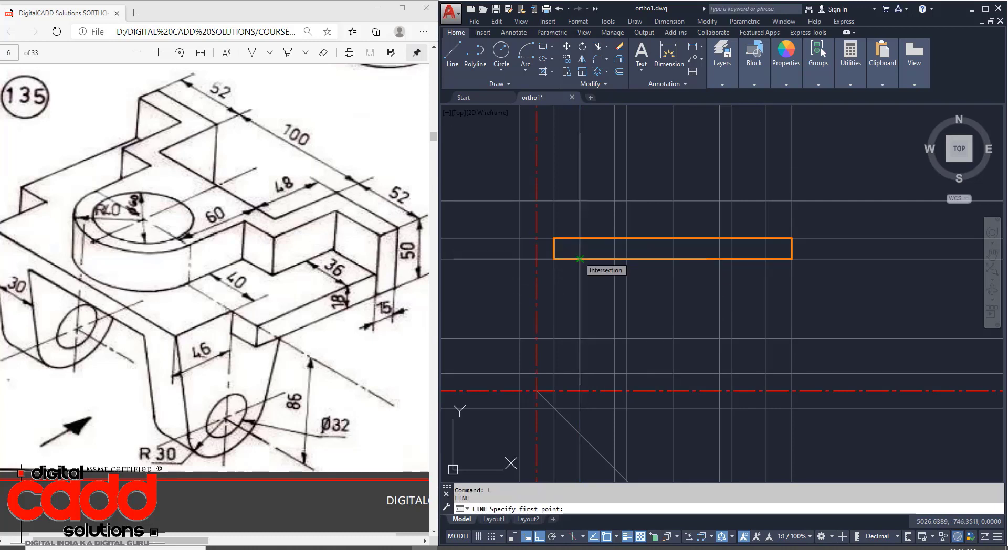
pyautogui.click(579, 259)
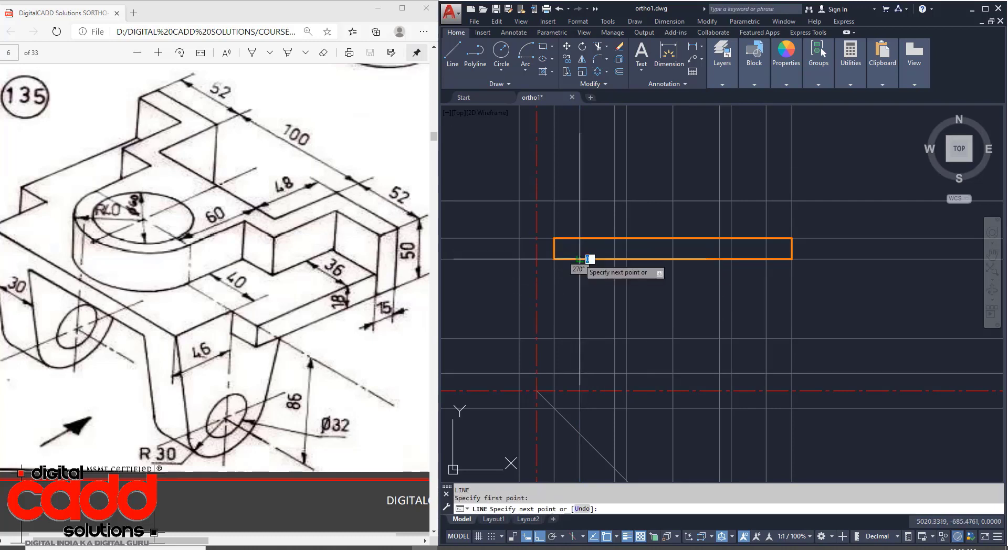
pyautogui.click(579, 373)
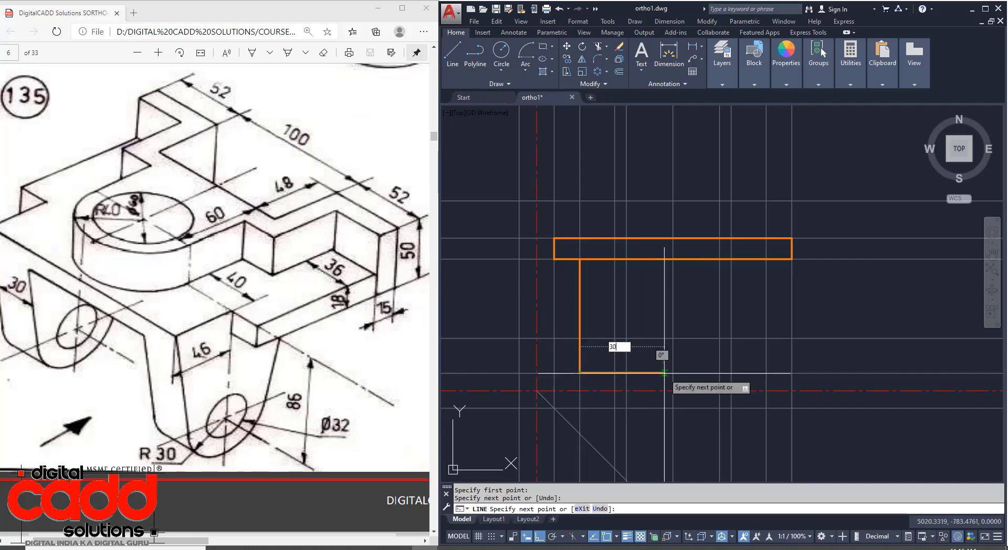
pyautogui.press('Return')
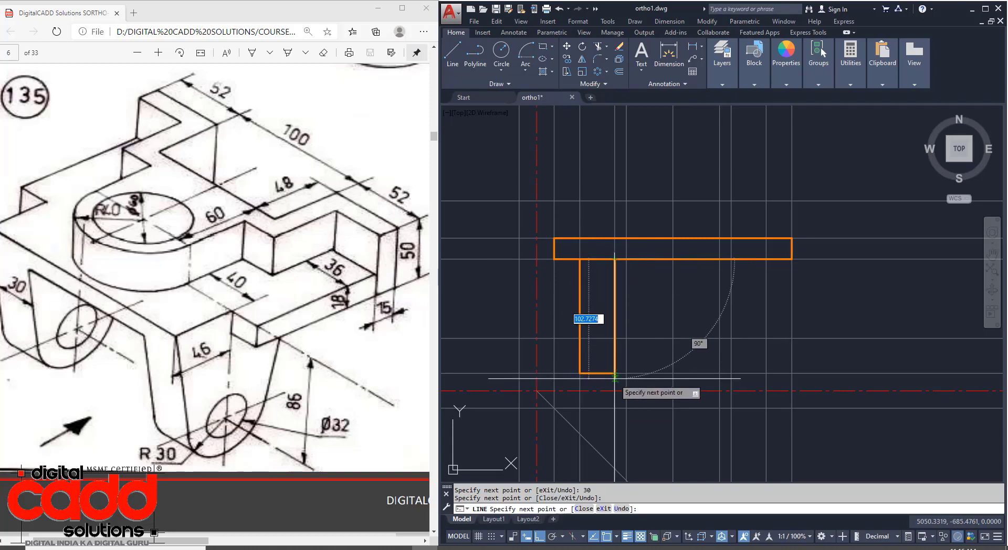
pyautogui.click(614, 259)
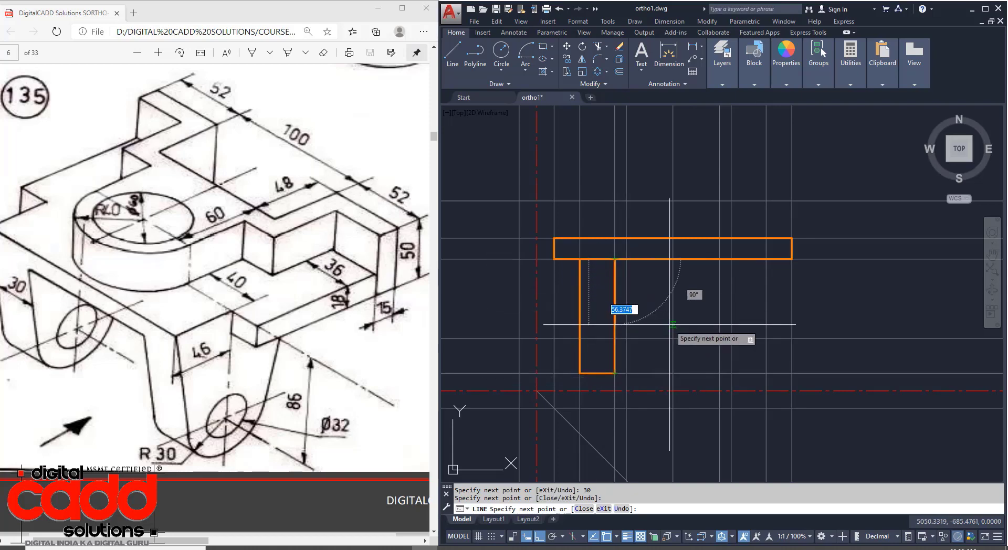
pyautogui.press('Return')
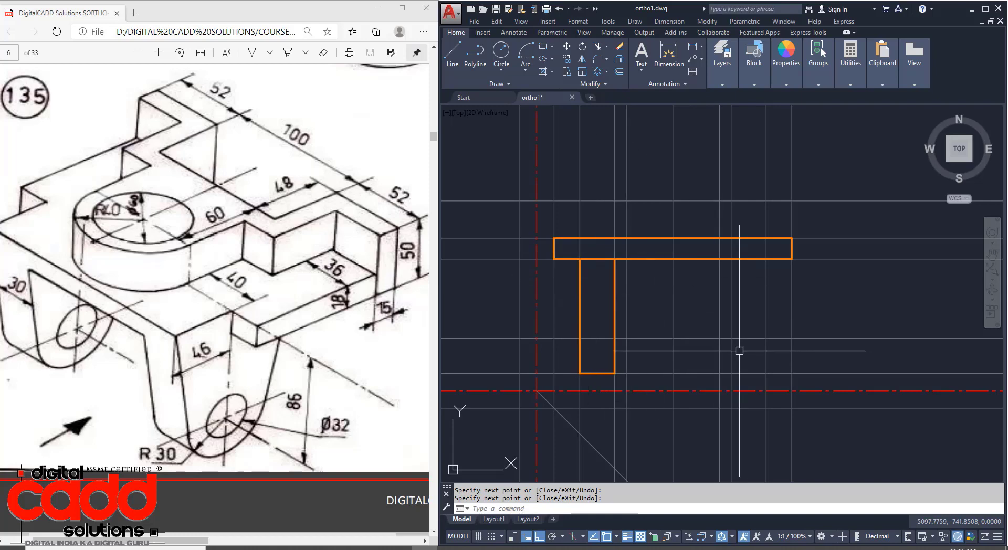
# Step: Mirror the left leg's three lines about the middle vertical construction line, keeping the originals
pyautogui.click(614, 338)
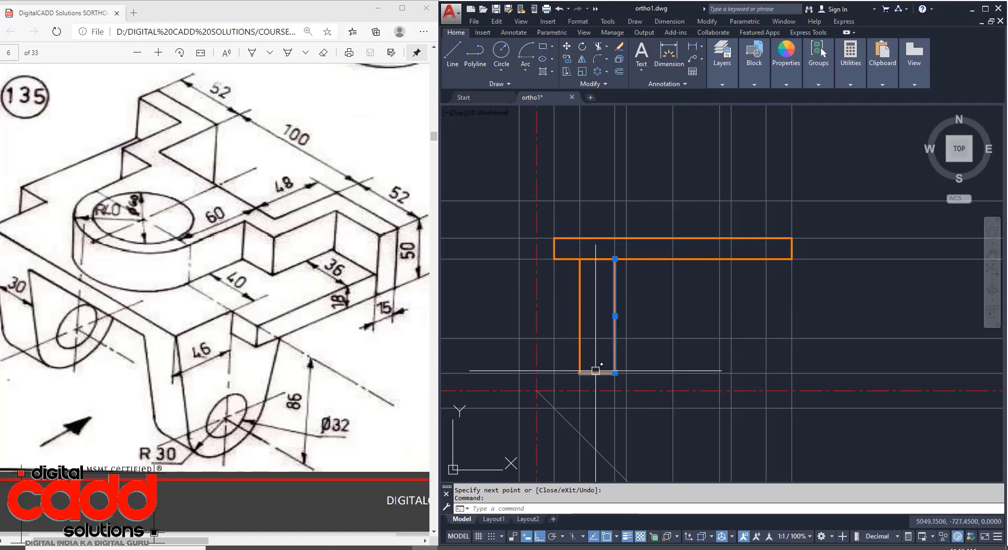
pyautogui.click(597, 373)
pyautogui.click(579, 309)
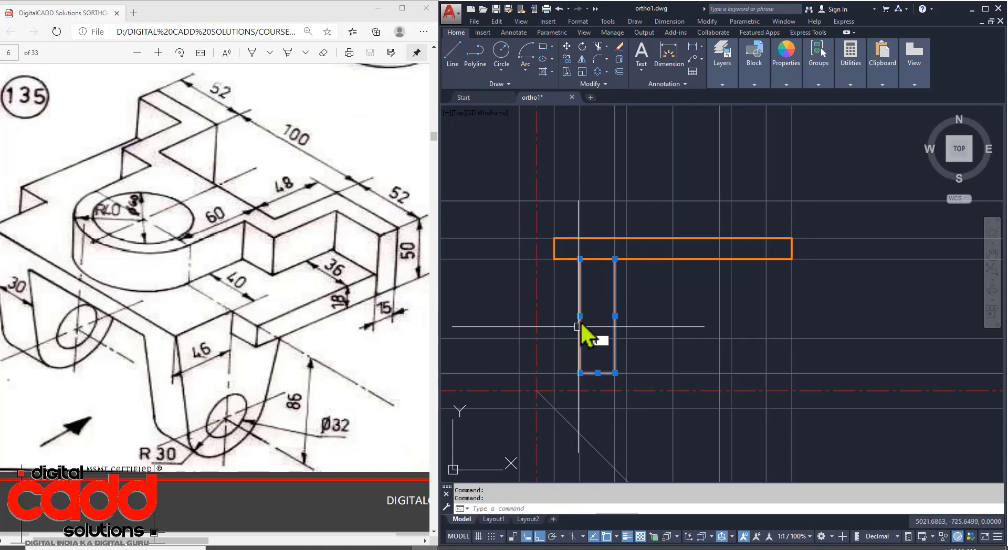
pyautogui.write('mi')
pyautogui.press('Return')
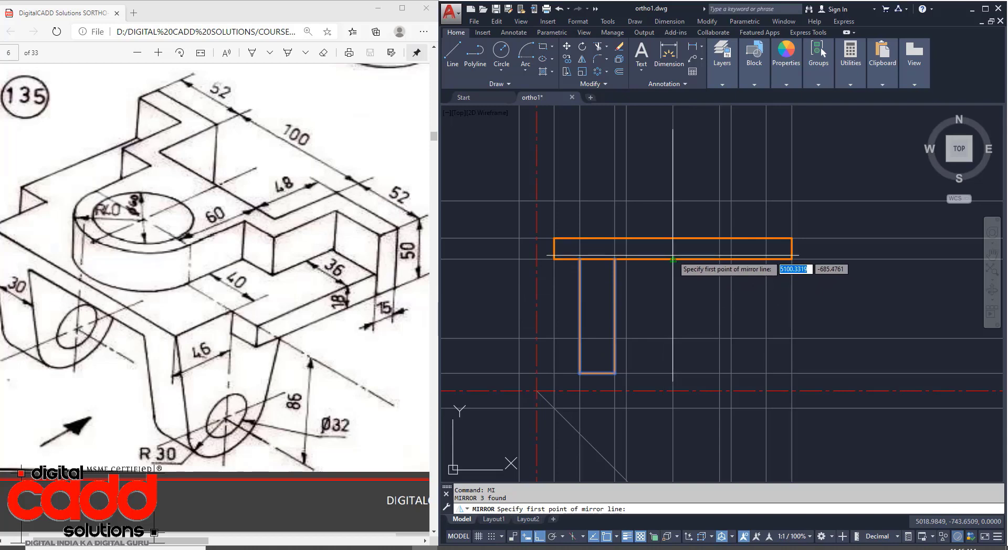
pyautogui.click(672, 258)
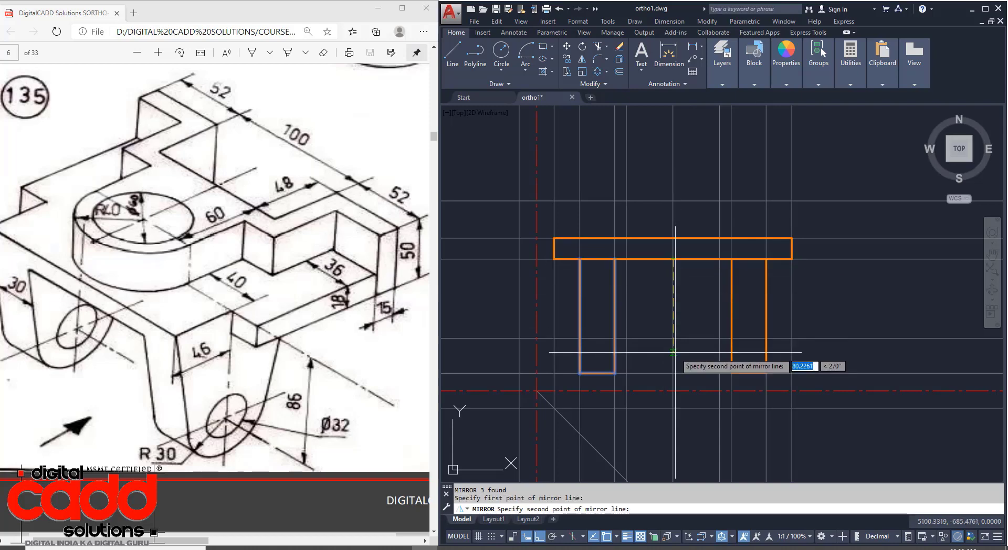
pyautogui.click(672, 367)
pyautogui.press('Return')
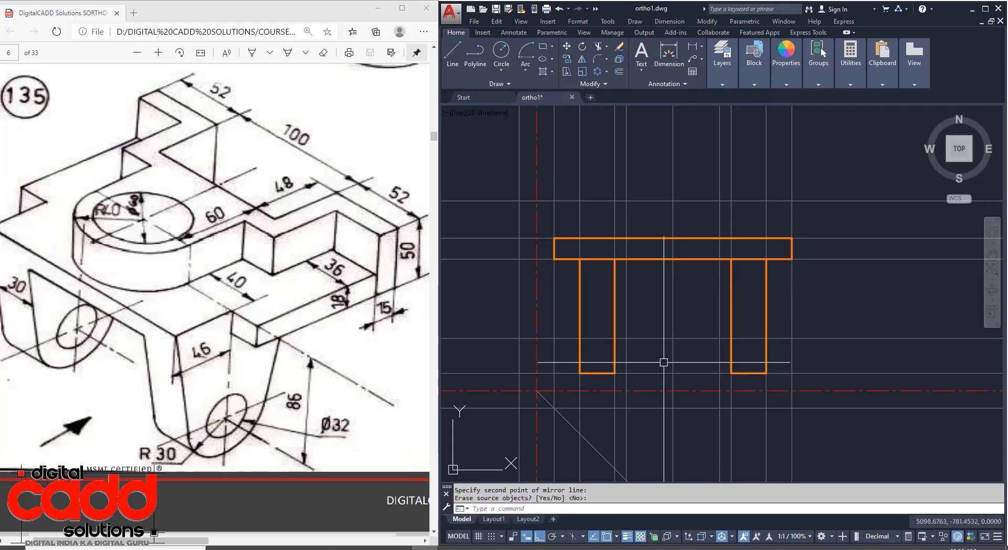
# Step: Trim the plate's lower edge where it crosses the tops of both legs
pyautogui.write('tr')
pyautogui.press('Return')
pyautogui.click(598, 258)
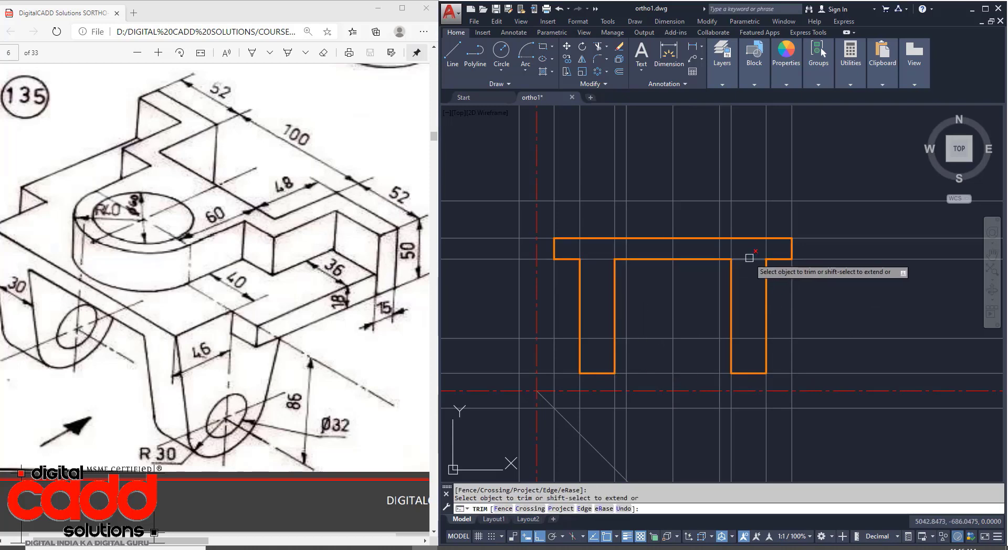
pyautogui.click(748, 259)
pyautogui.press('Return')
pyautogui.moveTo(735, 383); pyautogui.dragTo(792, 396, button='middle')
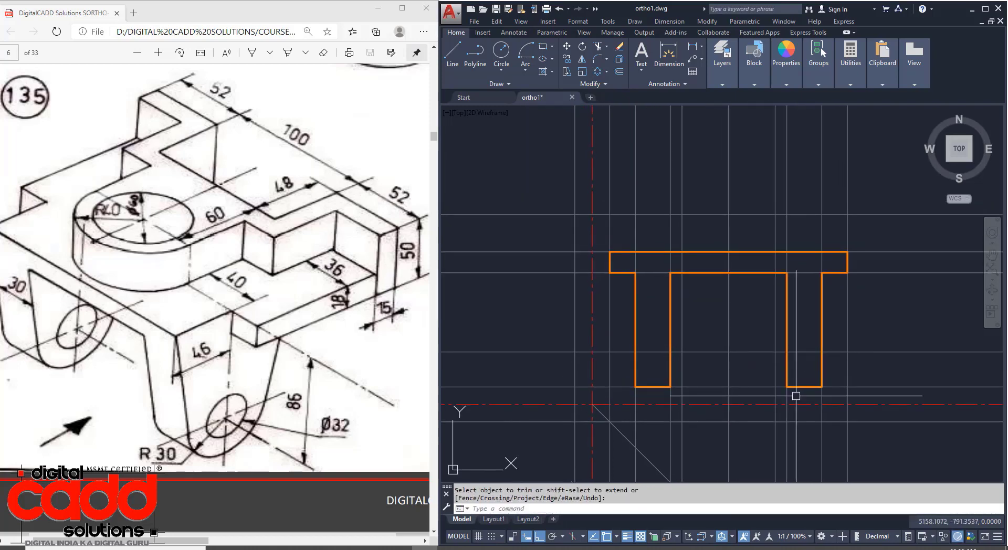
# Step: Extend the outer vertical edges of both legs up to the plate's top edge
pyautogui.click(789, 400)
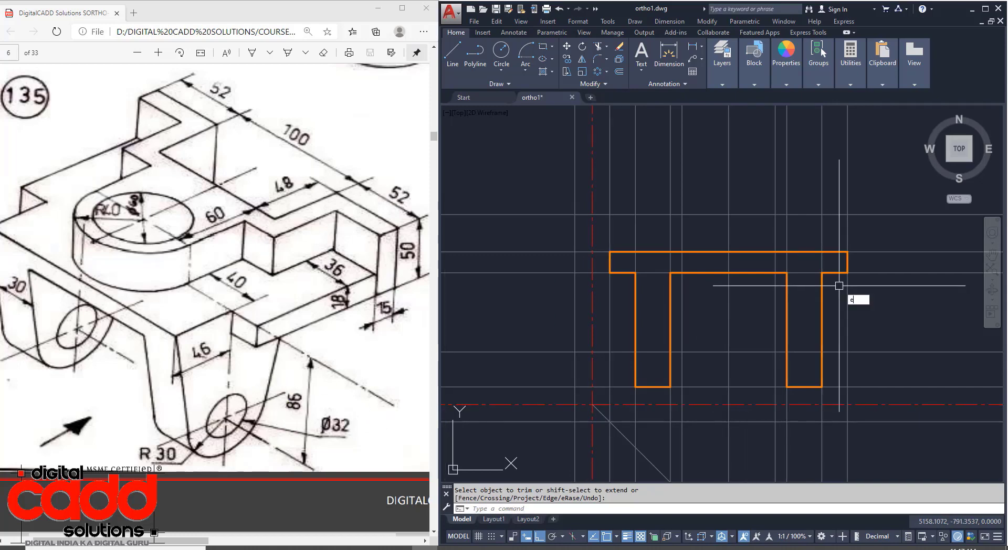
pyautogui.write('x')
pyautogui.press('Return')
pyautogui.click(821, 291)
pyautogui.click(670, 294)
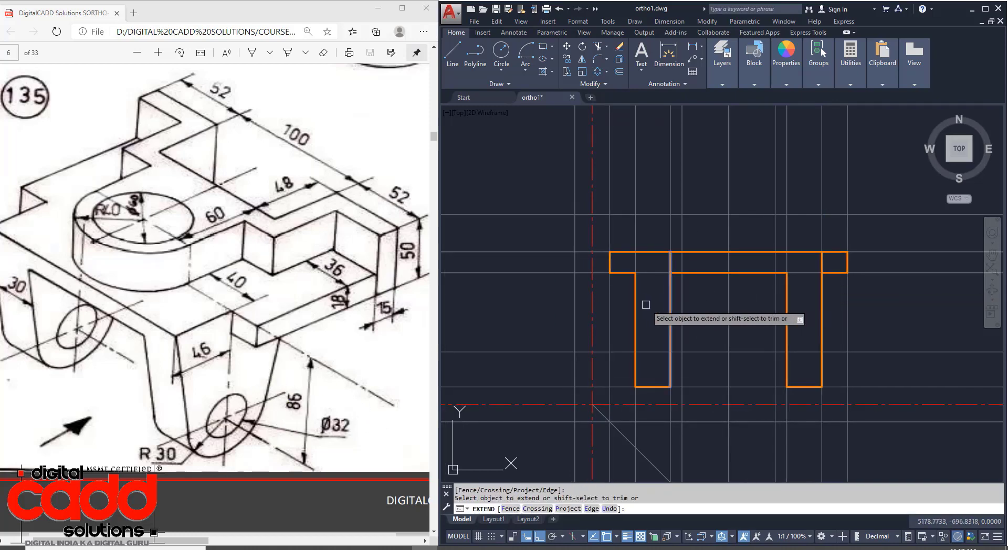
pyautogui.click(635, 293)
pyautogui.press('Return')
pyautogui.moveTo(877, 321); pyautogui.dragTo(854, 322, button='middle')
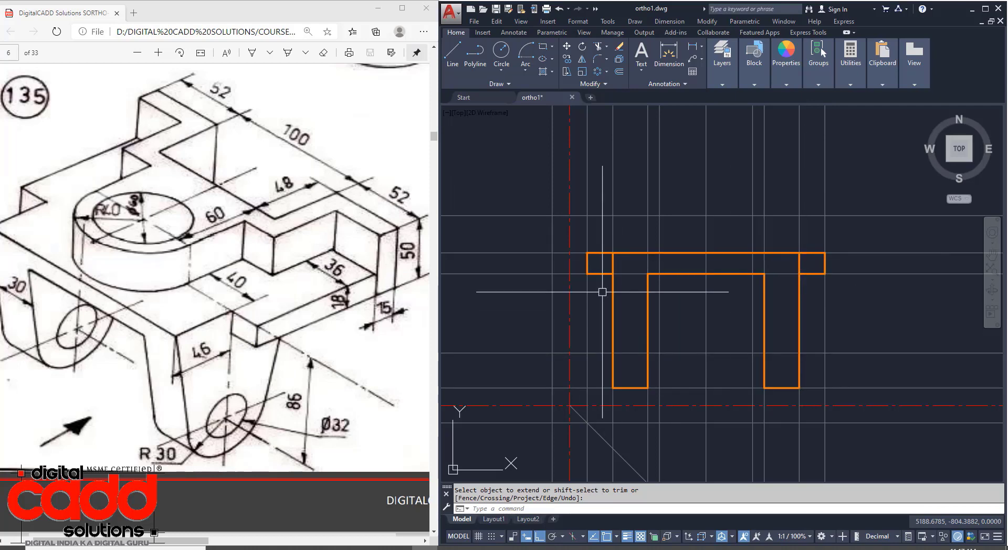
# Step: Measure the height from the plate's top edge to the construction line above it, along the first vertical line right of the middle
pyautogui.moveTo(791, 378); pyautogui.dragTo(740, 382, button='middle')
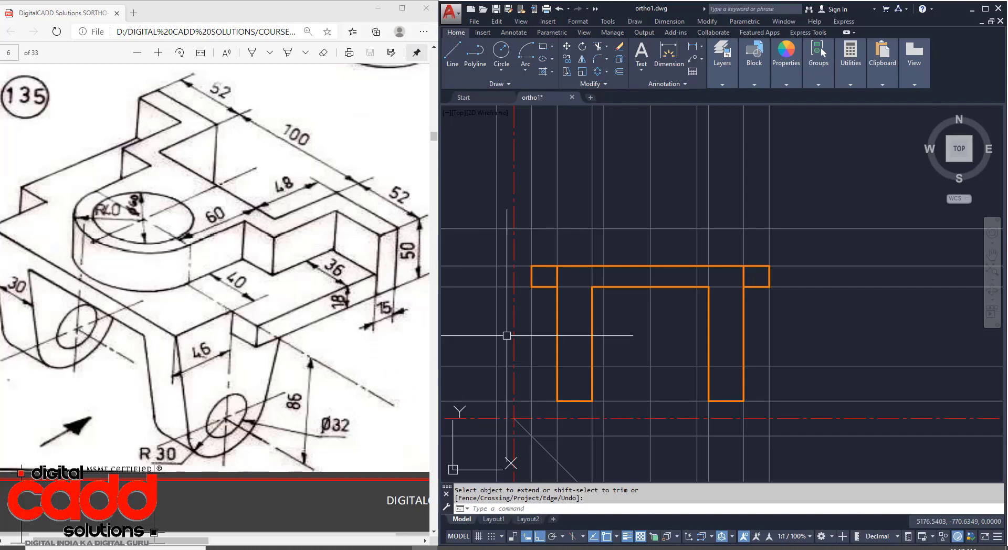
pyautogui.moveTo(762, 287); pyautogui.dragTo(760, 311, button='middle')
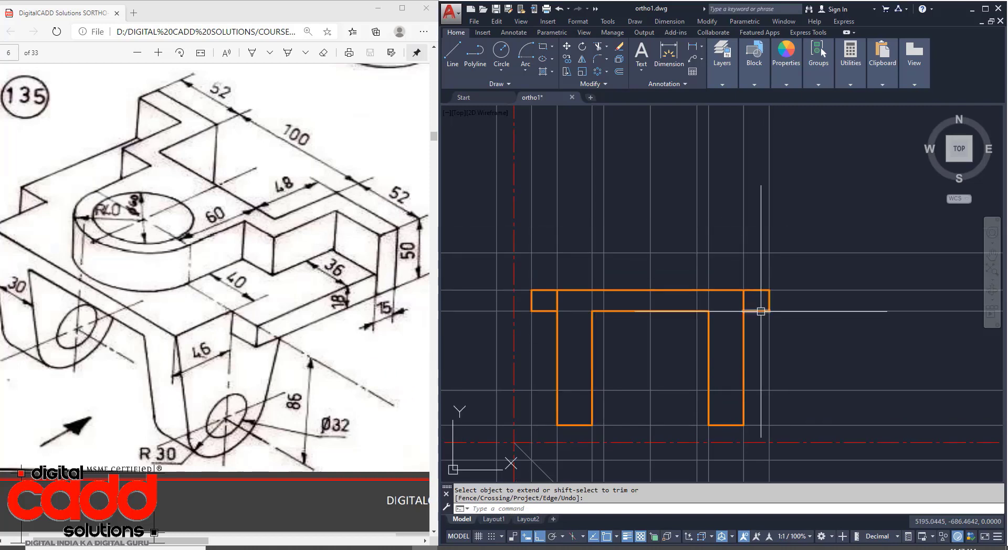
pyautogui.write('di')
pyautogui.press('Return')
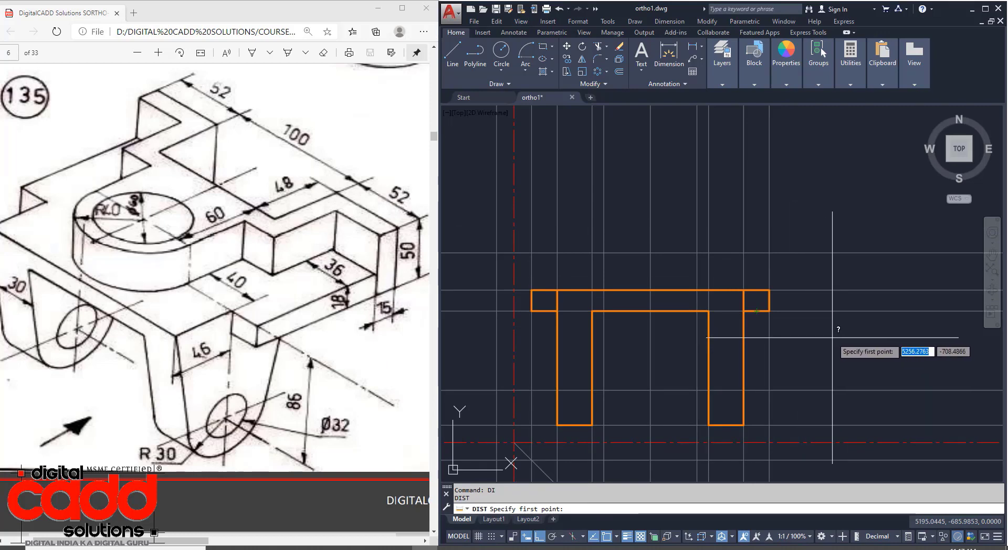
pyautogui.click(708, 290)
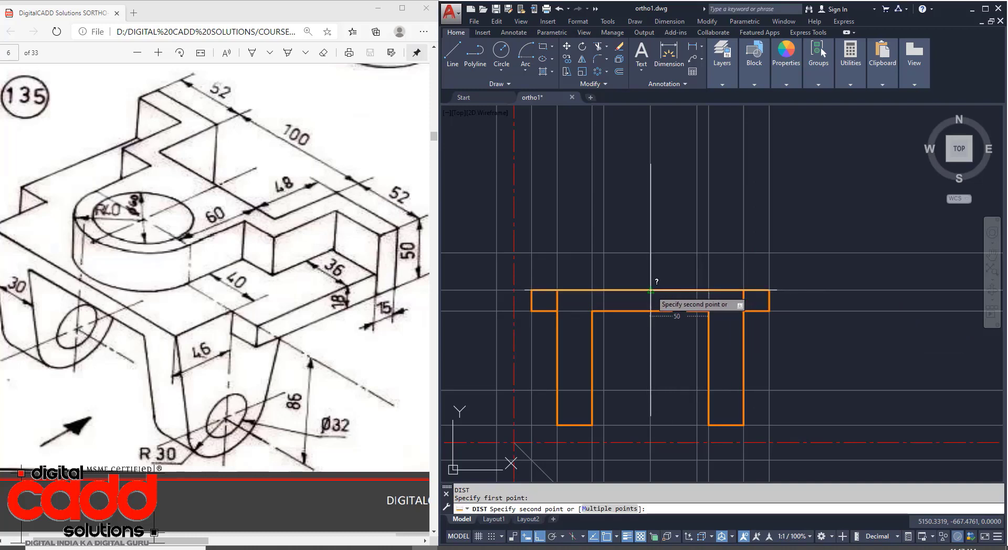
pyautogui.press('Escape')
pyautogui.press('Return')
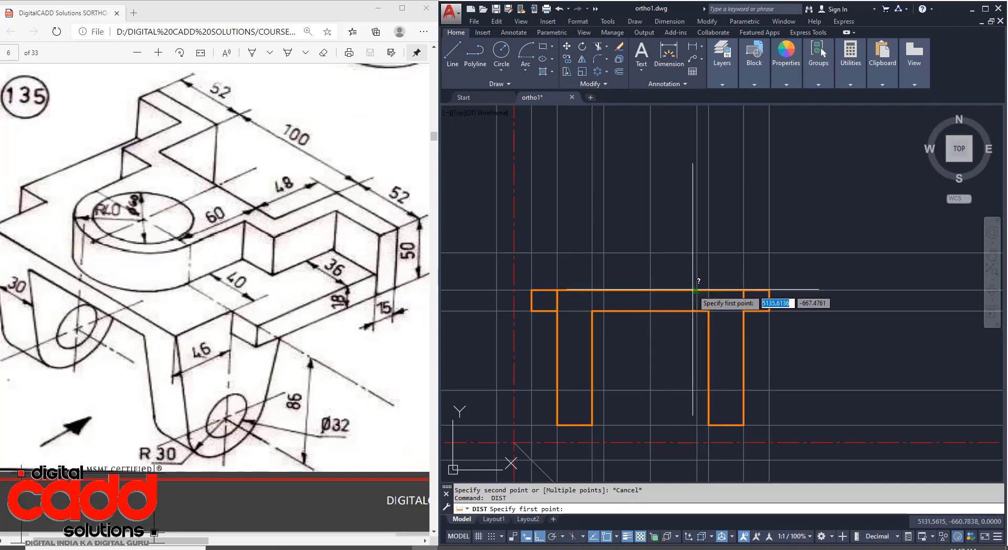
pyautogui.click(695, 290)
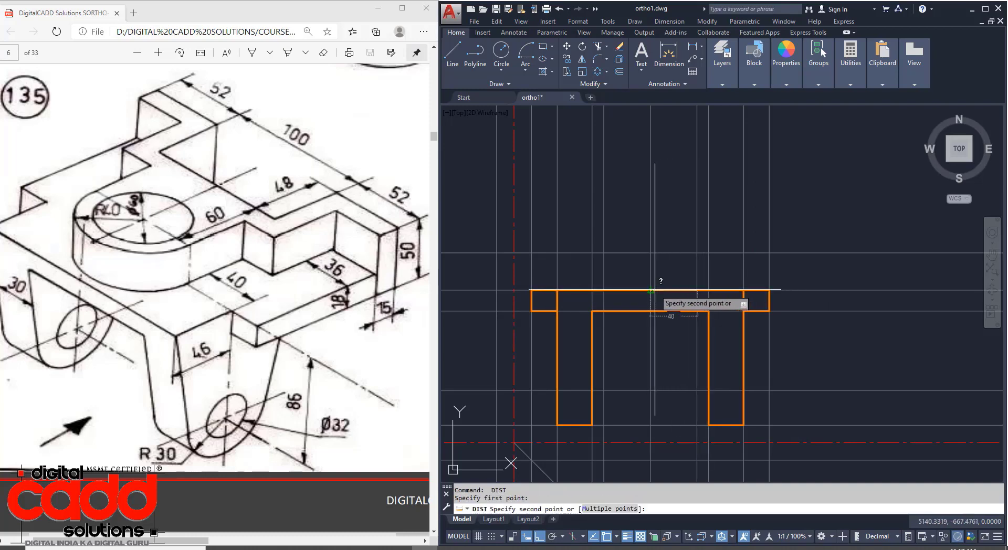
pyautogui.click(697, 253)
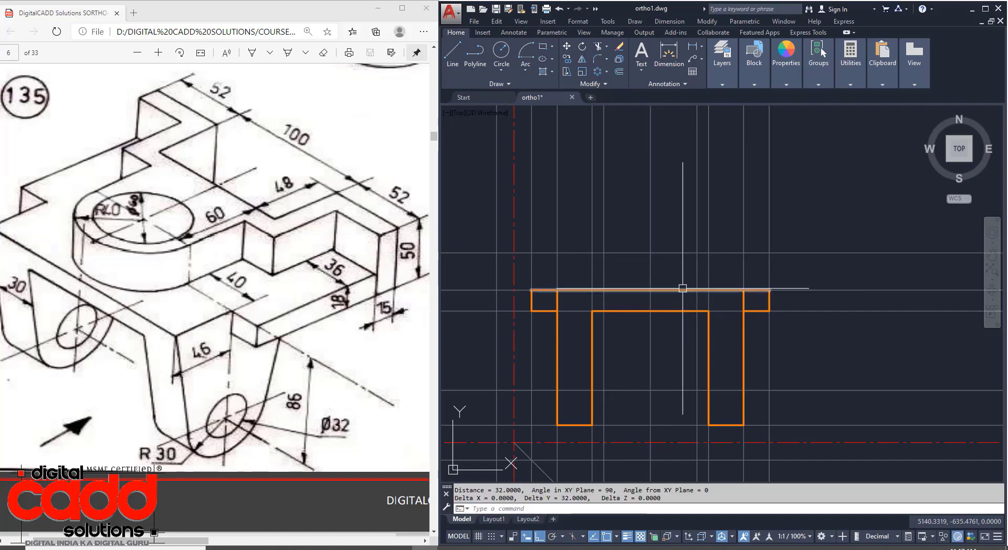
# Step: Draw the boss outline in the front view, 80 wide, from the plate's top edge up to the upper construction line and back down
pyautogui.write('l')
pyautogui.press('Return')
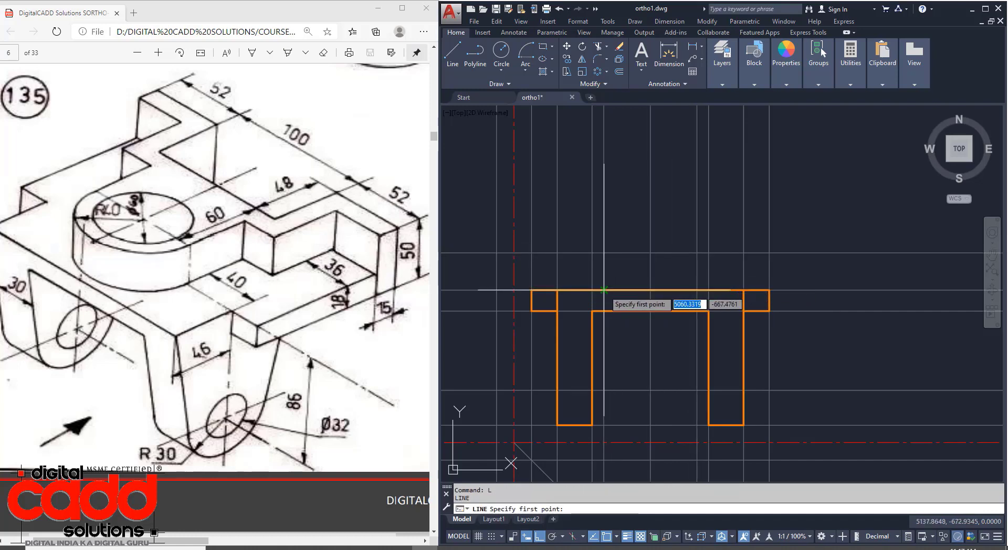
pyautogui.click(604, 289)
pyautogui.click(603, 253)
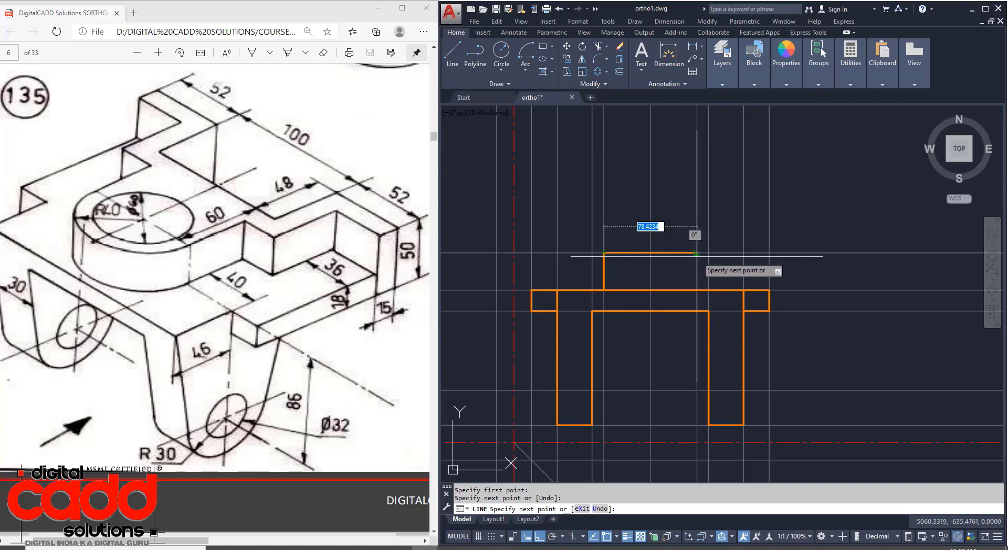
pyautogui.write('80')
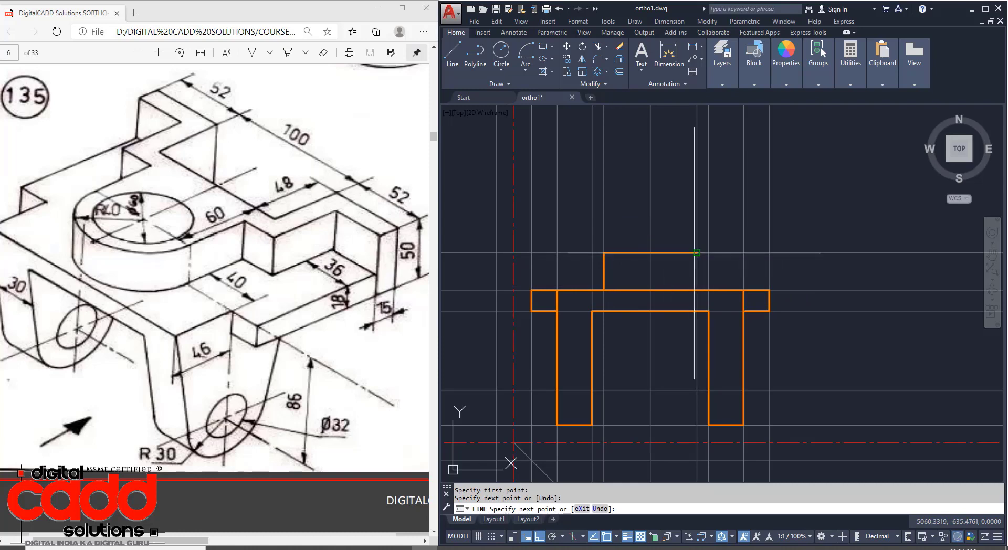
pyautogui.click(697, 290)
pyautogui.press('Return')
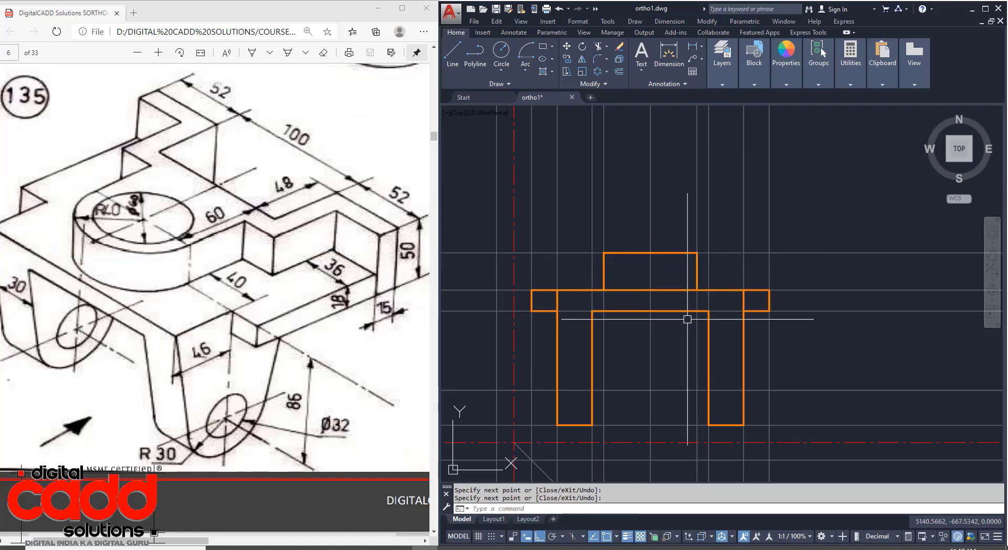
pyautogui.moveTo(686, 317); pyautogui.dragTo(699, 345, button='middle')
pyautogui.write('d')
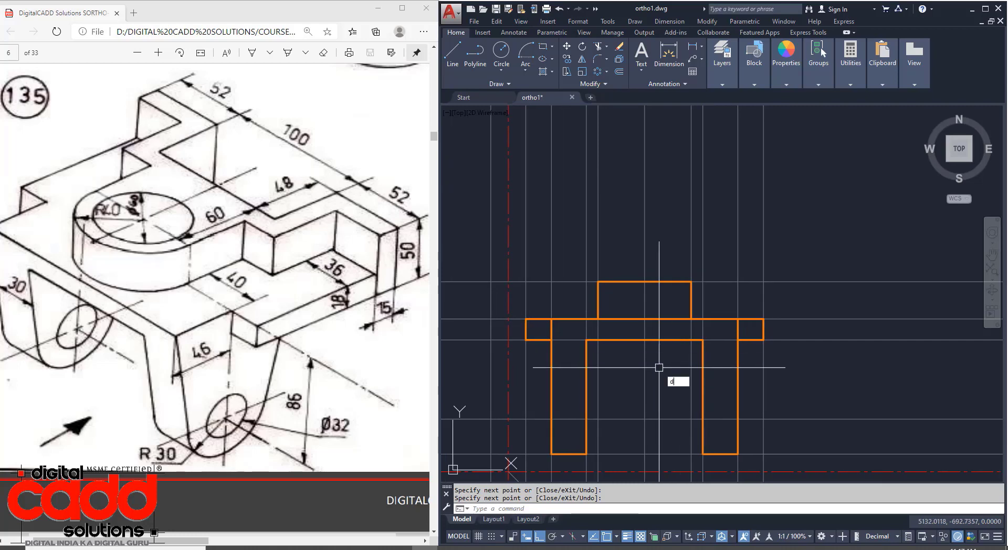
pyautogui.write('i')
pyautogui.press('Return')
pyautogui.click(645, 282)
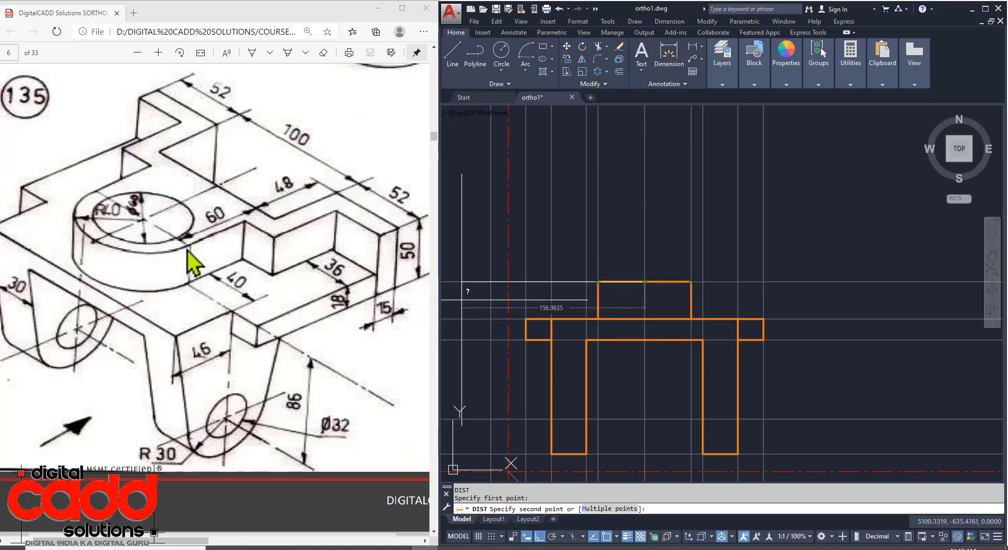
pyautogui.press('Escape')
# Step: Extend the boss's top line in both directions to the vertical construction lines at the plate's outer ends
pyautogui.moveTo(679, 420); pyautogui.dragTo(673, 405, button='middle')
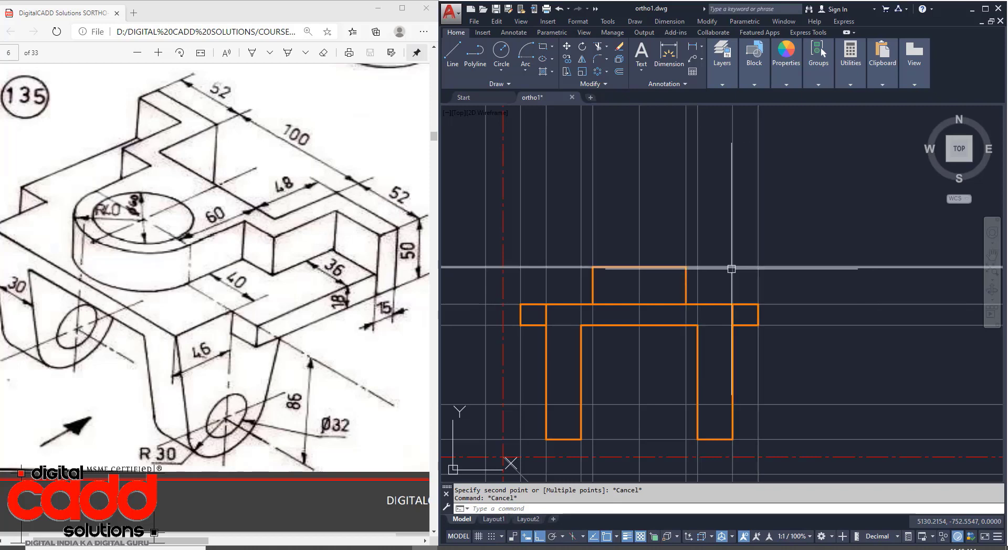
pyautogui.click(758, 220)
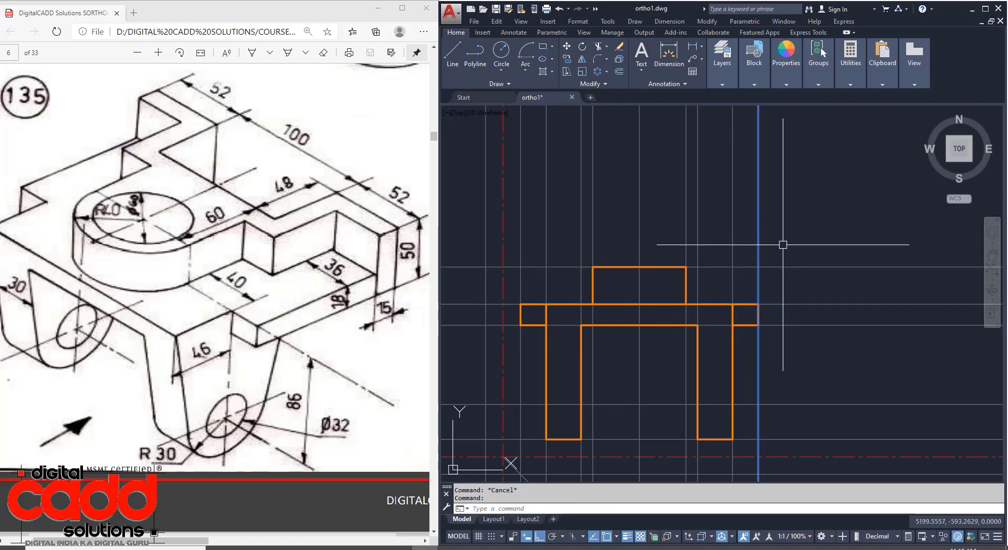
pyautogui.press('Return')
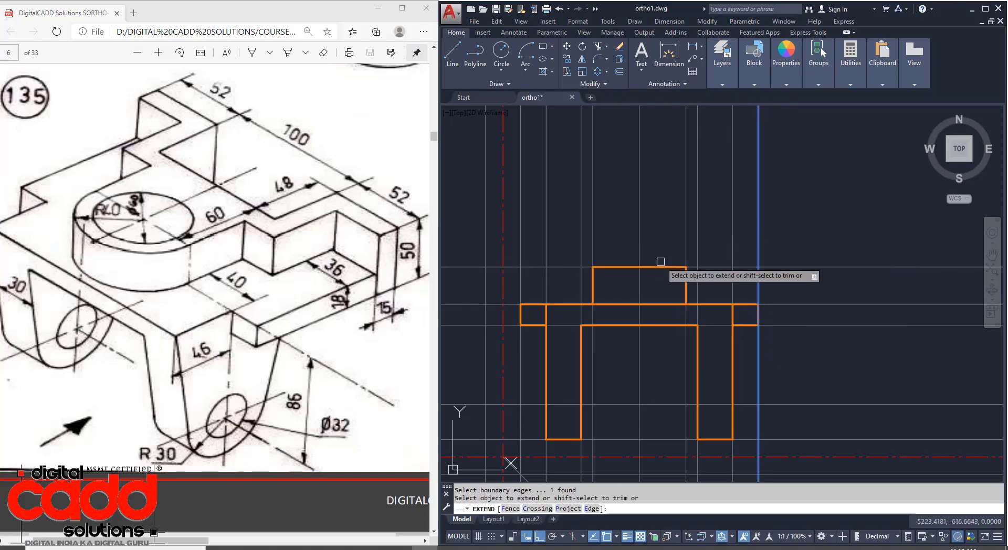
pyautogui.press('Return')
pyautogui.click(660, 267)
pyautogui.press('Return')
pyautogui.click(521, 243)
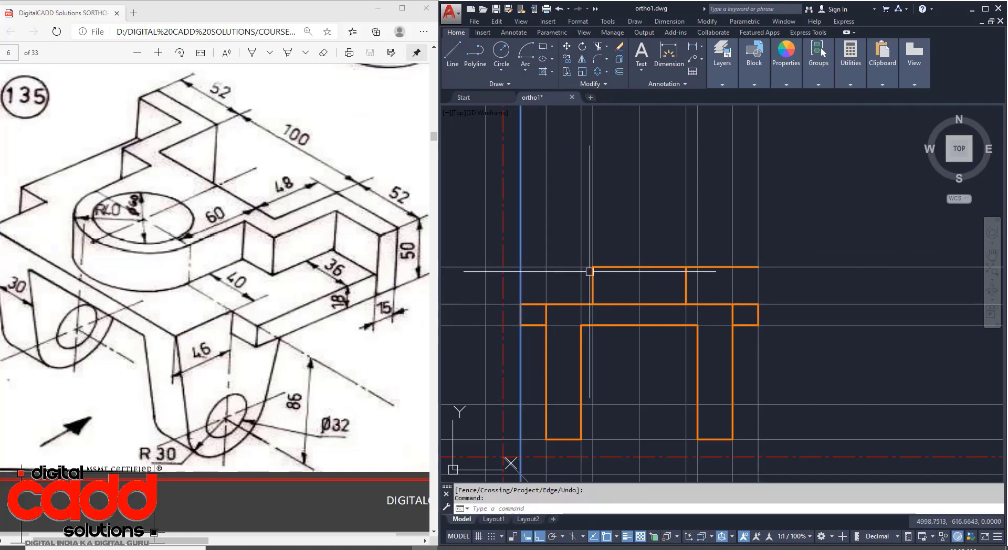
pyautogui.write('ex')
pyautogui.press('Return')
pyautogui.click(609, 268)
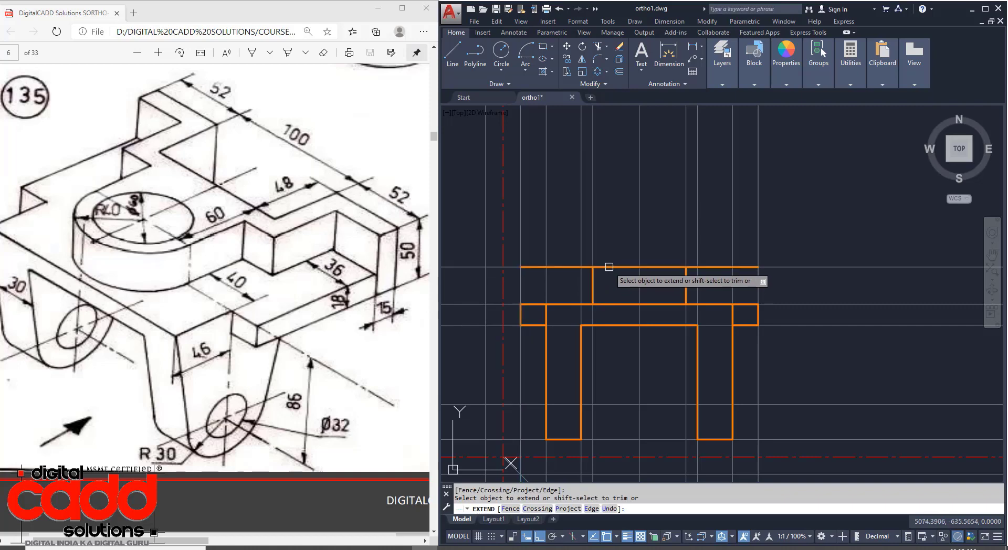
pyautogui.press('Return')
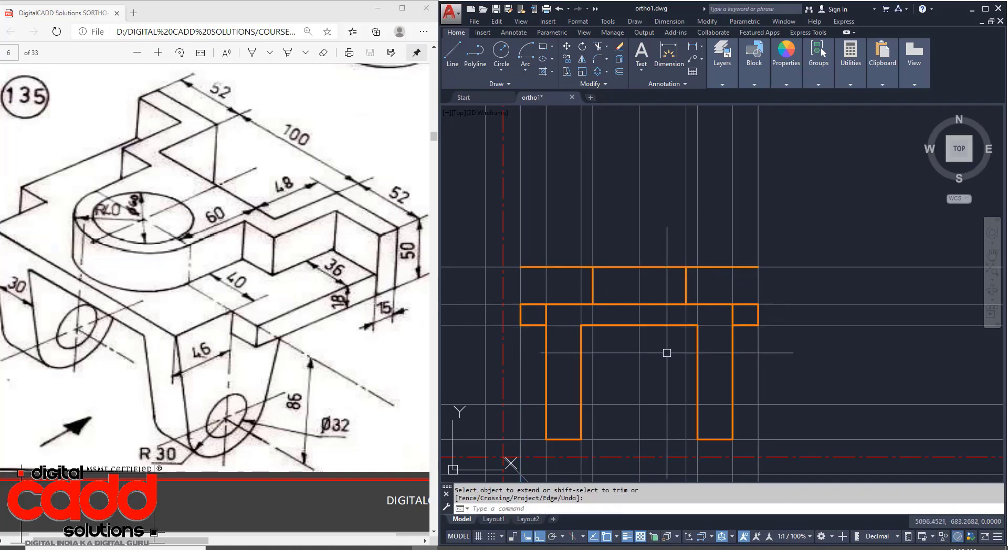
# Step: Extend the plate's two outer vertical edges up to the extended top line
pyautogui.write('ex')
pyautogui.press('Return')
pyautogui.press('Return')
pyautogui.click(757, 315)
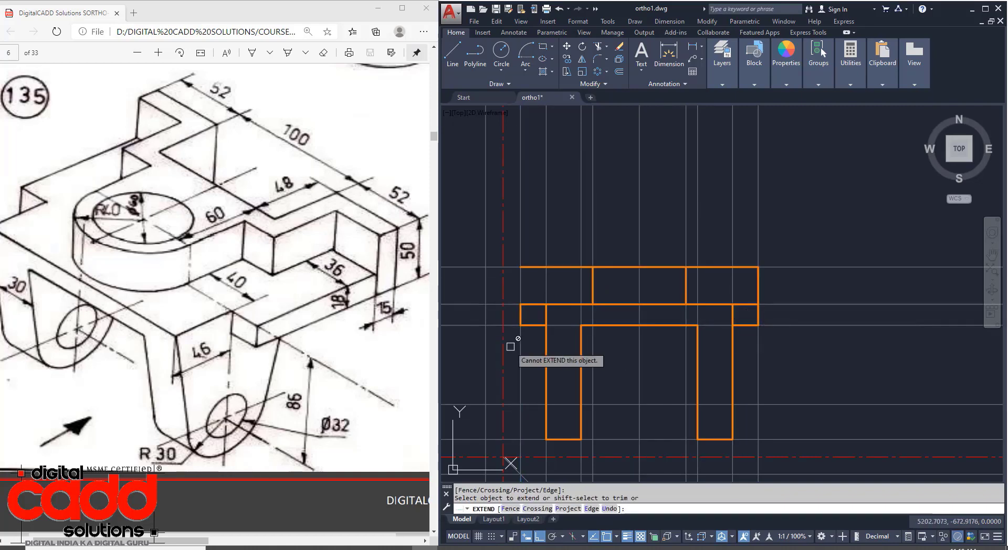
pyautogui.press('Return')
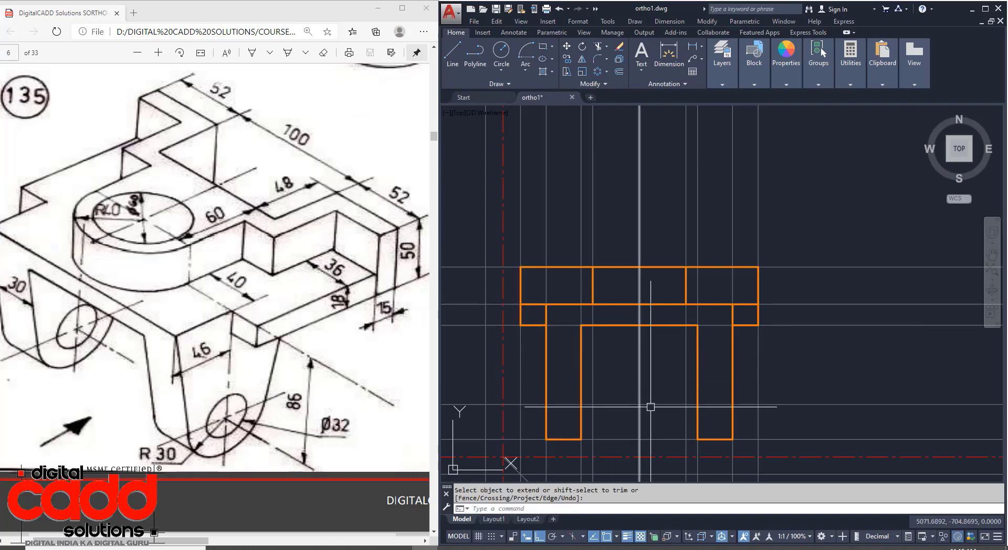
# Step: Offset both outer vertical edges of the front view inward by 36
pyautogui.moveTo(652, 408); pyautogui.dragTo(660, 397, button='middle')
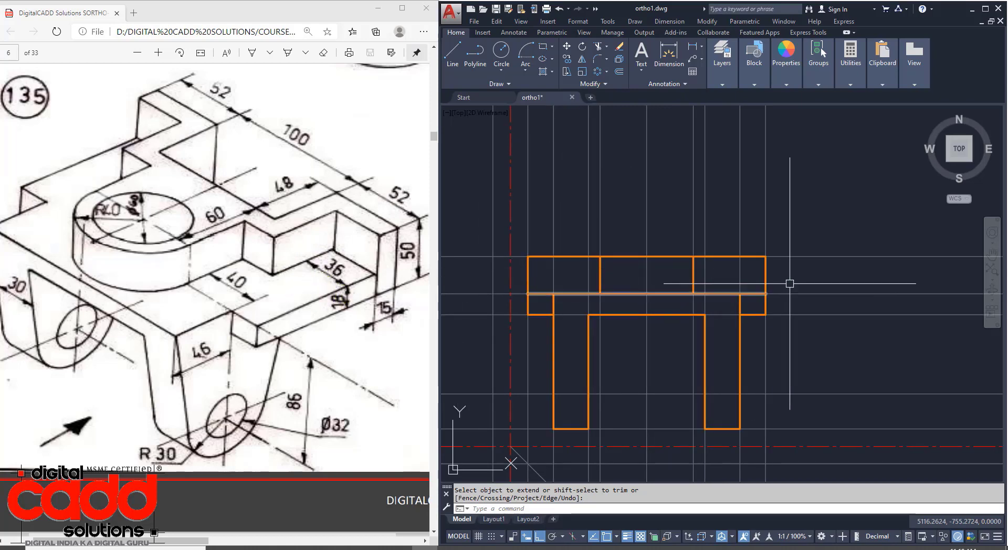
pyautogui.press('Return')
pyautogui.write('36')
pyautogui.press('Return')
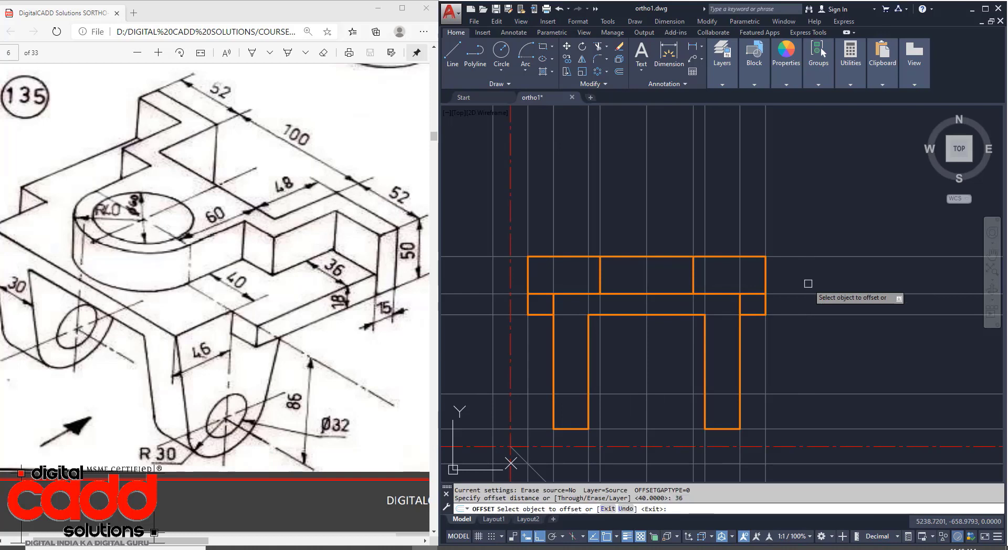
pyautogui.click(766, 279)
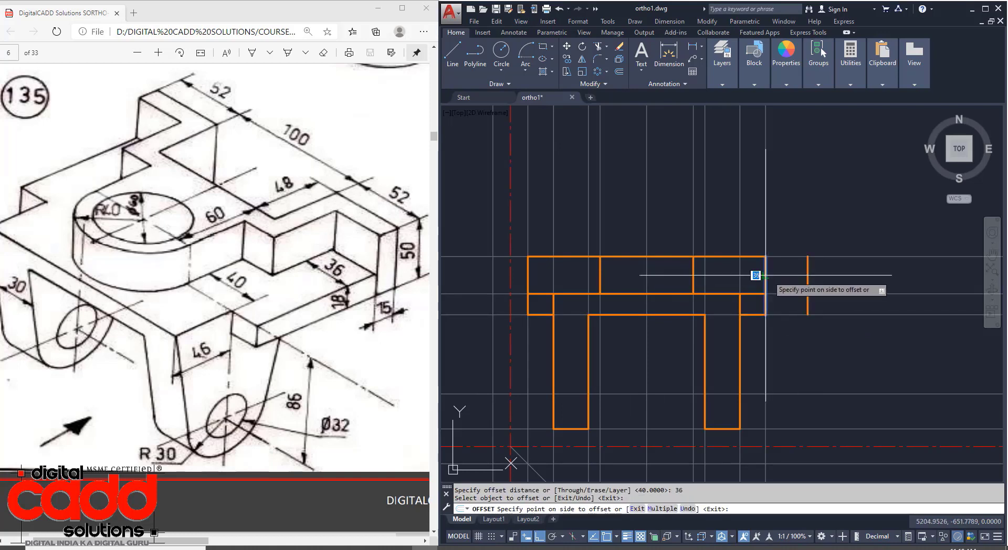
pyautogui.click(676, 293)
pyautogui.click(528, 275)
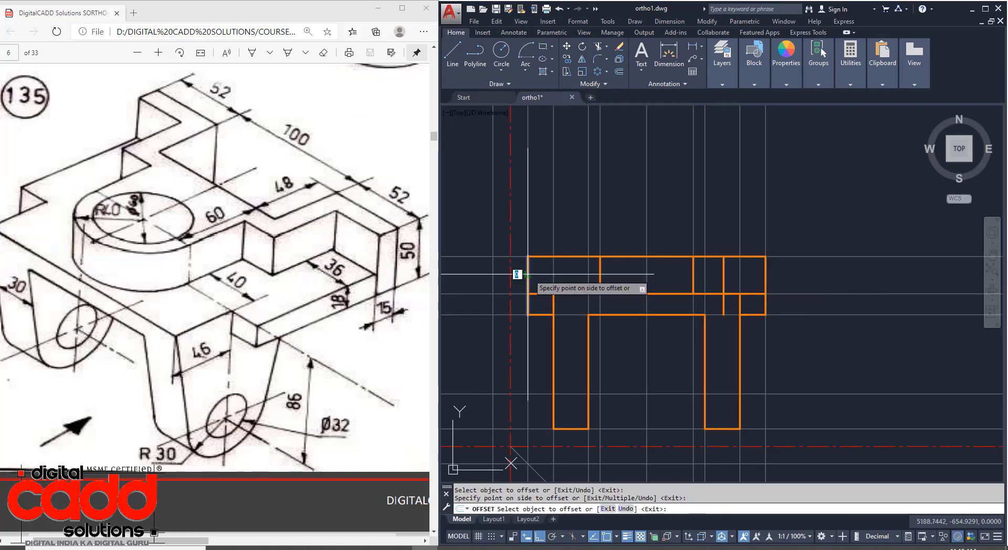
pyautogui.click(581, 286)
pyautogui.press('Return')
# Step: Trim the parts of the two inner offset lines that extend below the plate's top edge
pyautogui.write('tr')
pyautogui.press('Return')
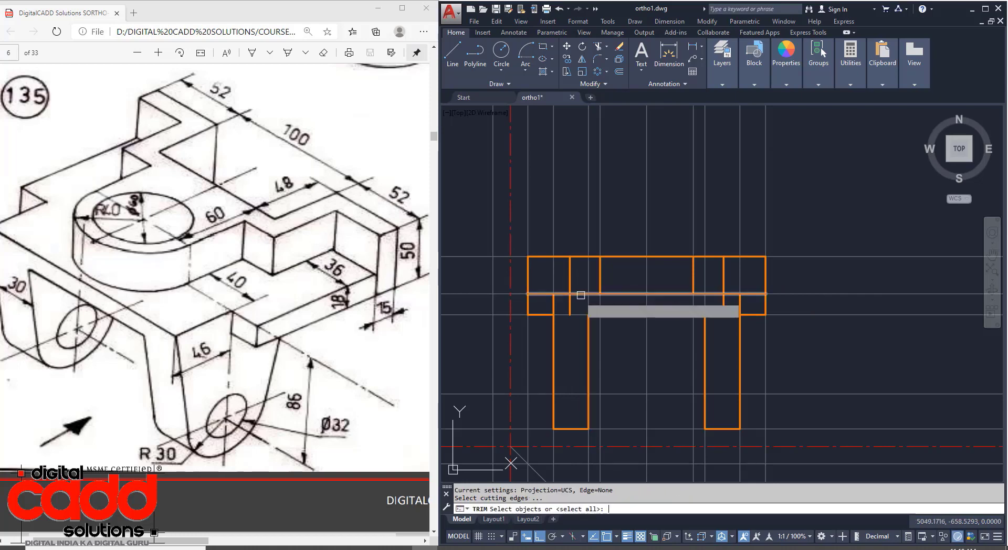
pyautogui.click(570, 304)
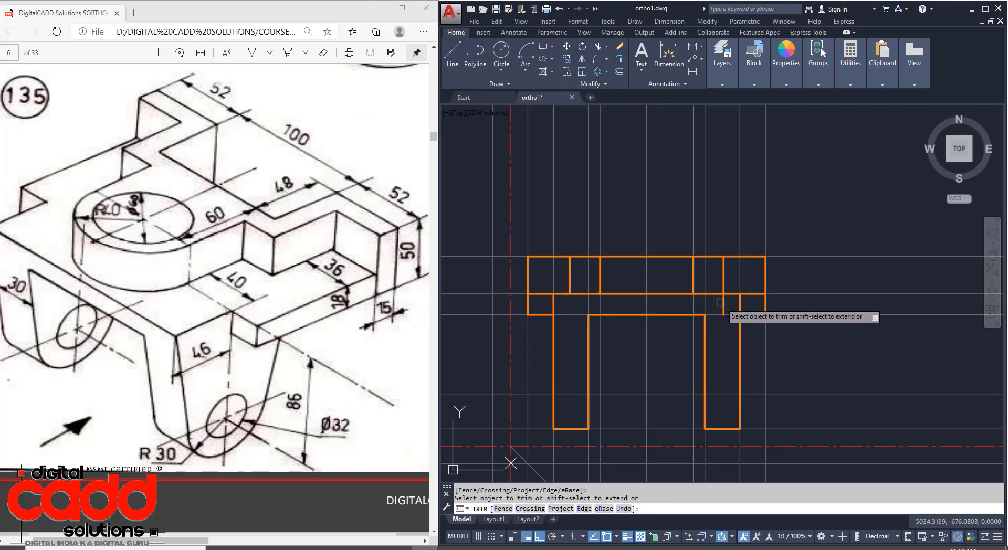
pyautogui.press('Return')
# Step: Turn off the 04.projection Lines layer
pyautogui.moveTo(765, 418)
pyautogui.mouseDown(button='middle')
pyautogui.moveTo(771, 379)
pyautogui.moveTo(761, 386)
pyautogui.moveTo(771, 402)
pyautogui.mouseUp(button='middle')
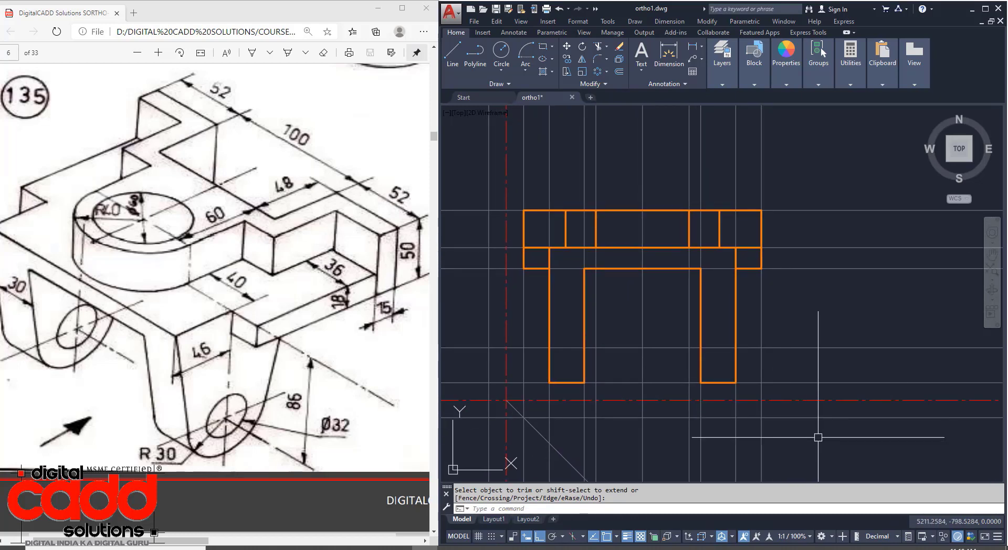
pyautogui.click(753, 71)
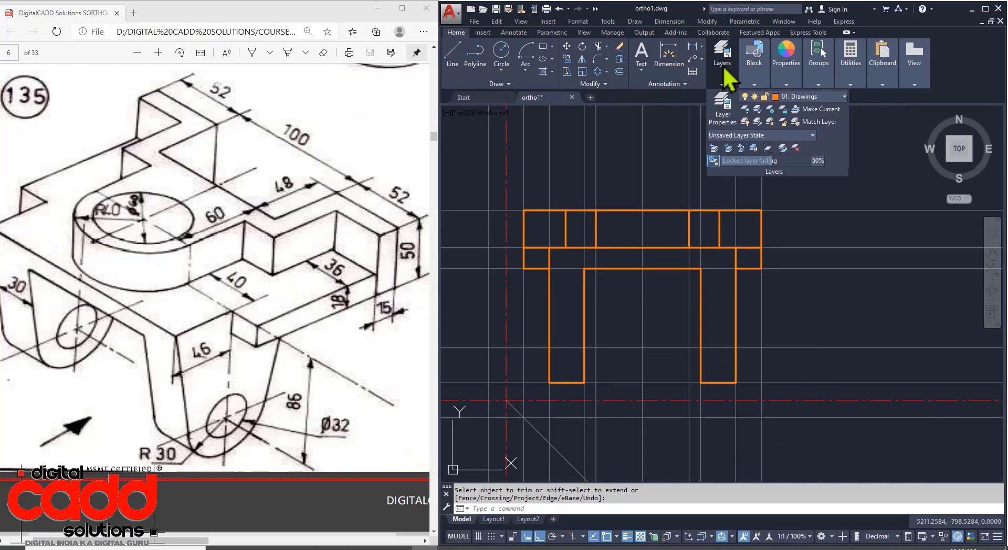
pyautogui.moveTo(722, 74)
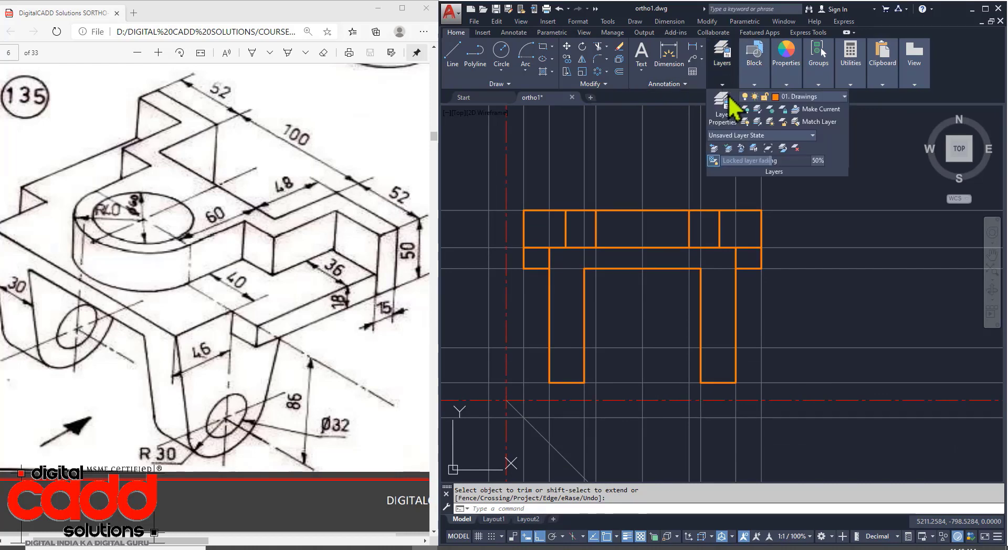
pyautogui.click(767, 100)
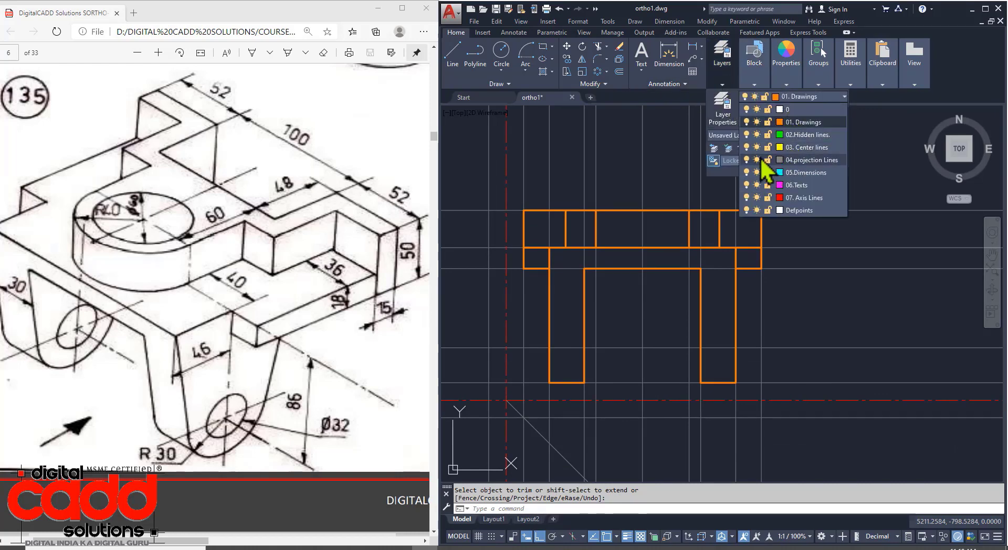
pyautogui.click(746, 160)
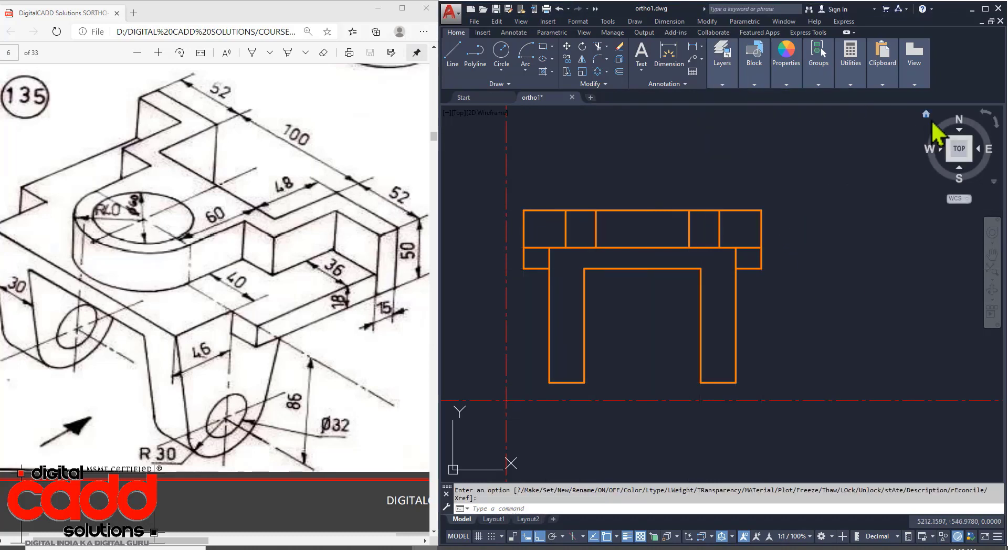
pyautogui.click(779, 186)
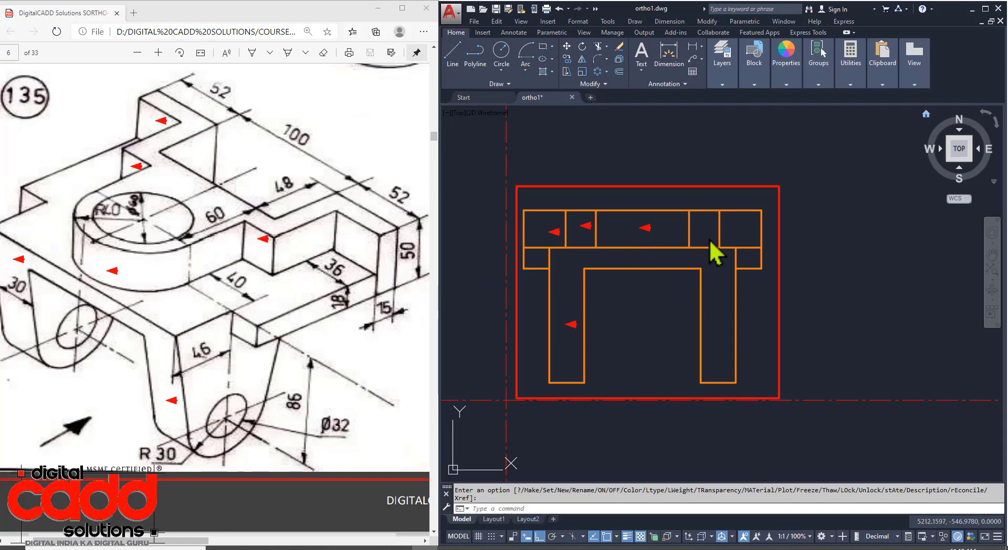
pyautogui.click(359, 241)
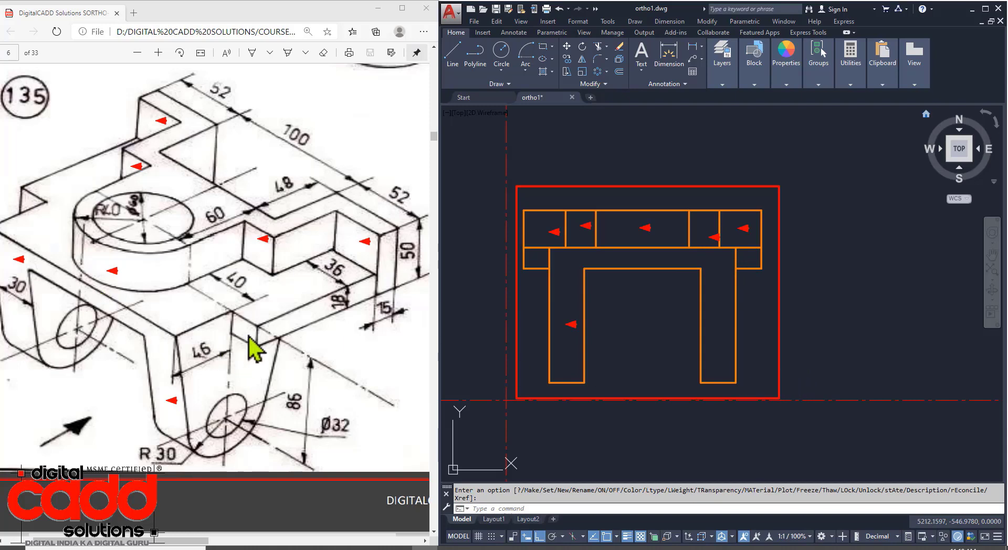
pyautogui.click(750, 256)
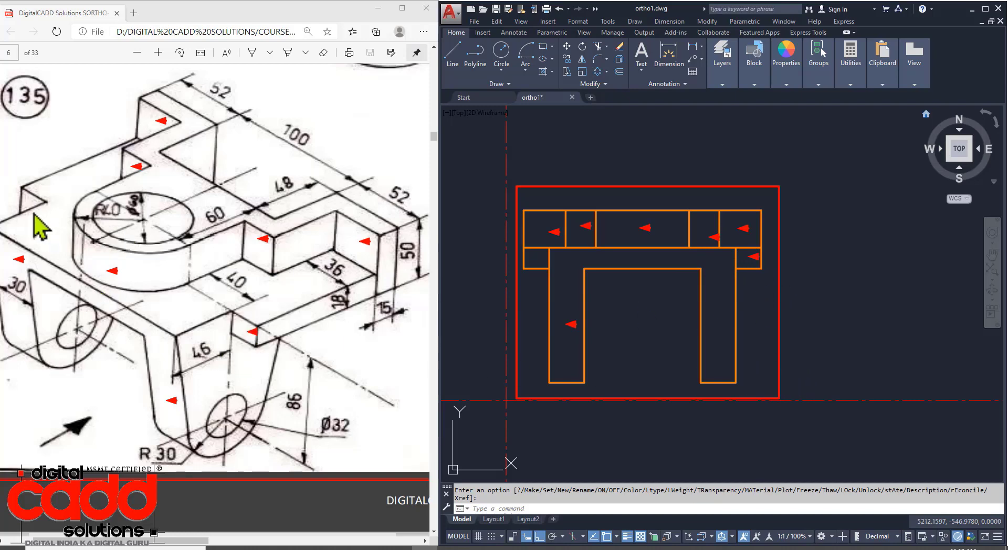
pyautogui.click(535, 260)
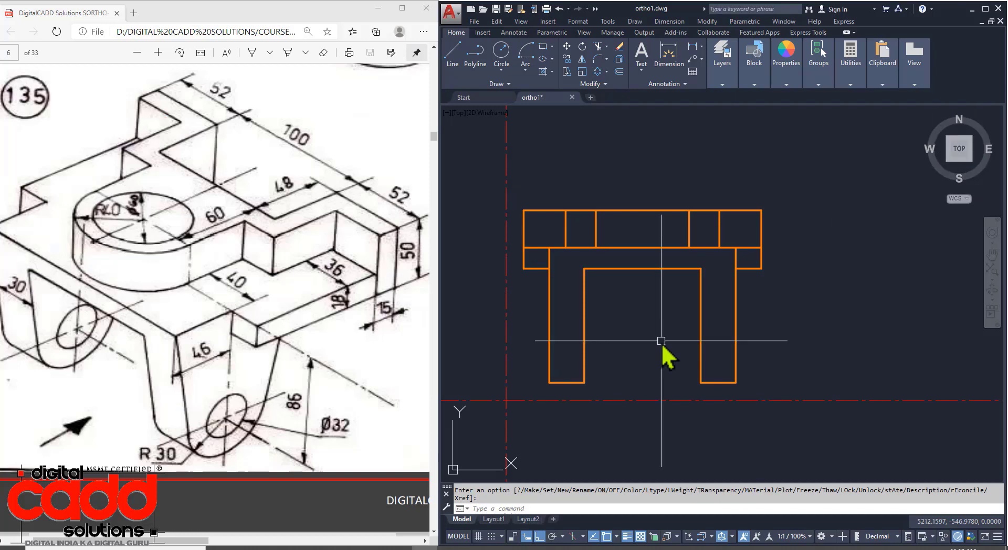
pyautogui.moveTo(664, 366); pyautogui.dragTo(656, 332, button='middle')
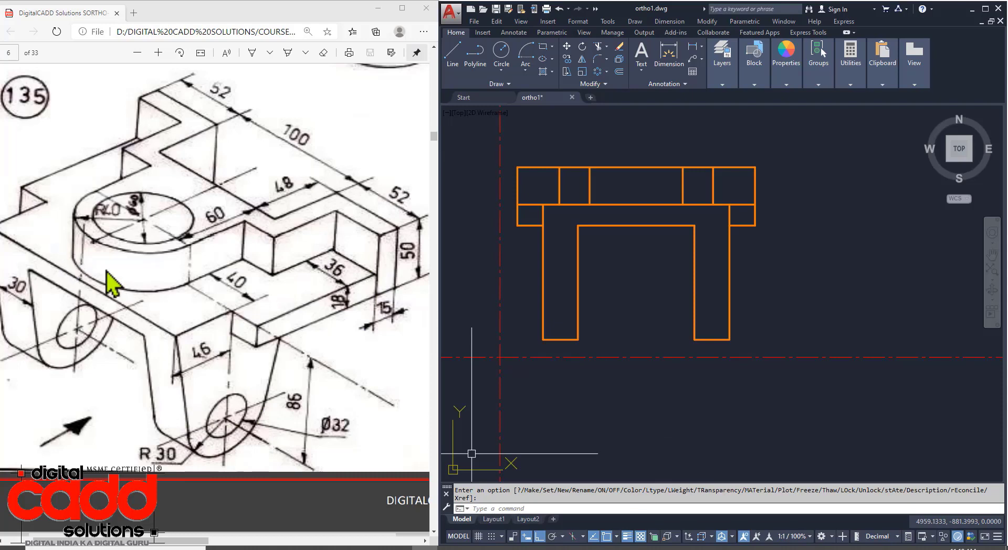
# Step: Turn the 04.projection Lines layer back on
pyautogui.click(722, 56)
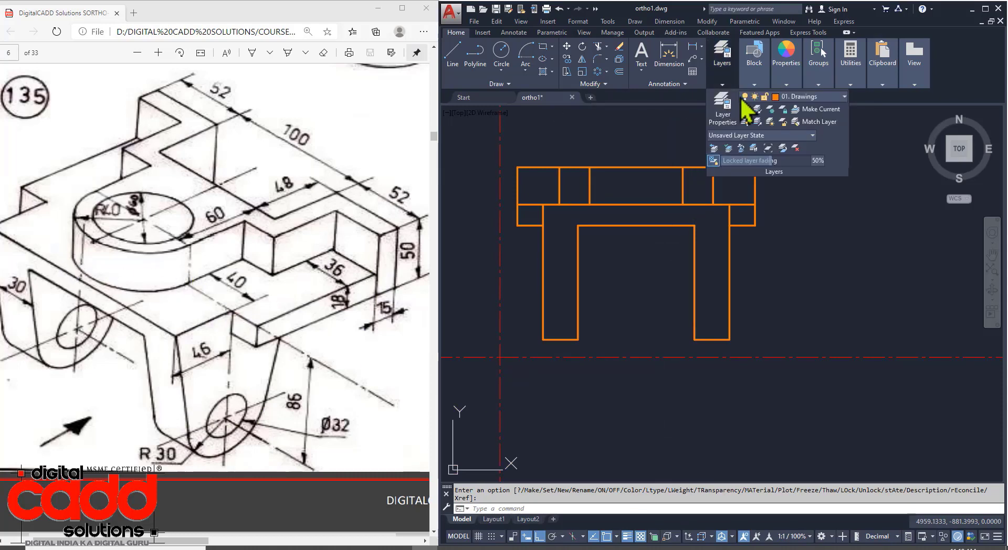
pyautogui.click(802, 97)
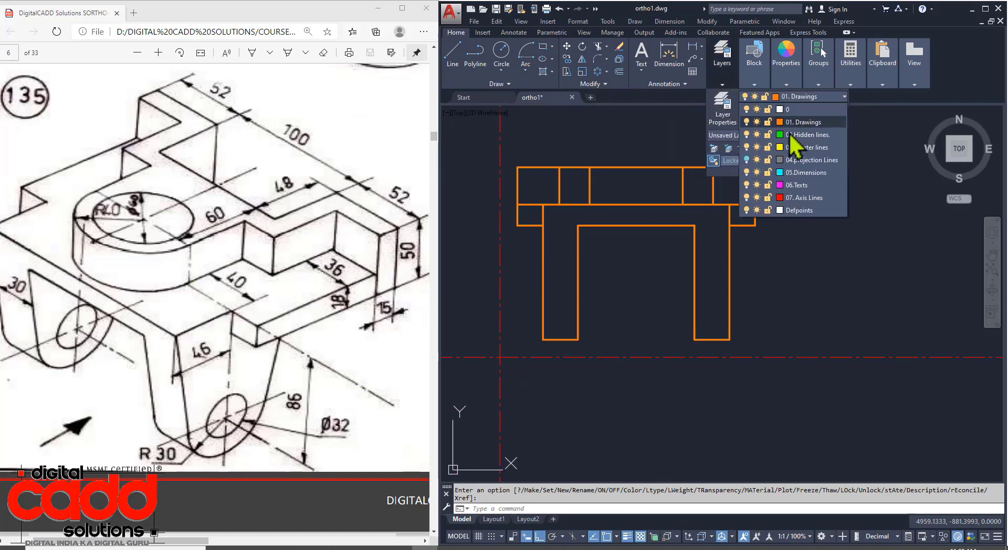
pyautogui.click(746, 159)
pyautogui.click(850, 288)
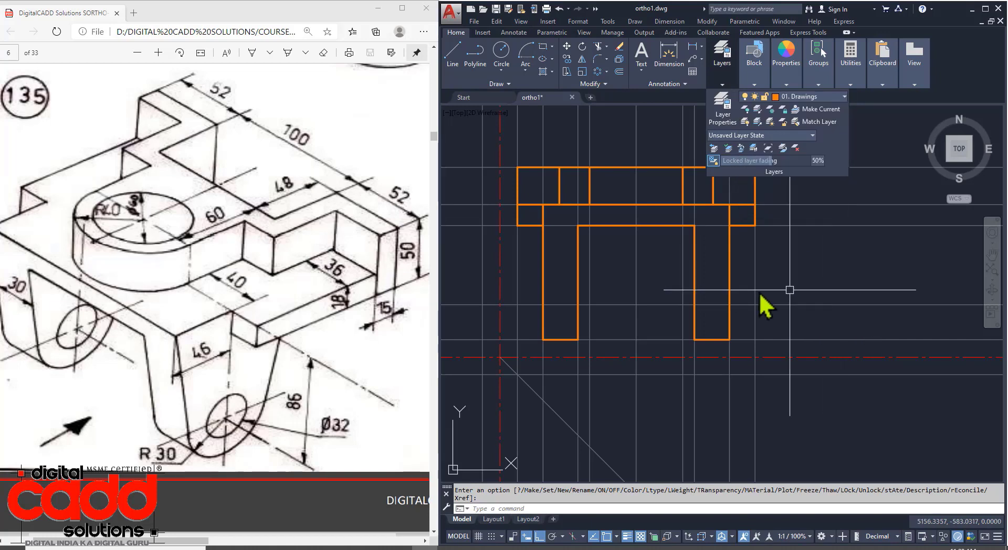
# Step: Lengthen the 45° line from its lower end, keeping its direction, to about 373
pyautogui.scroll(-3, 675, 298)
pyautogui.moveTo(697, 421); pyautogui.dragTo(658, 359, button='middle')
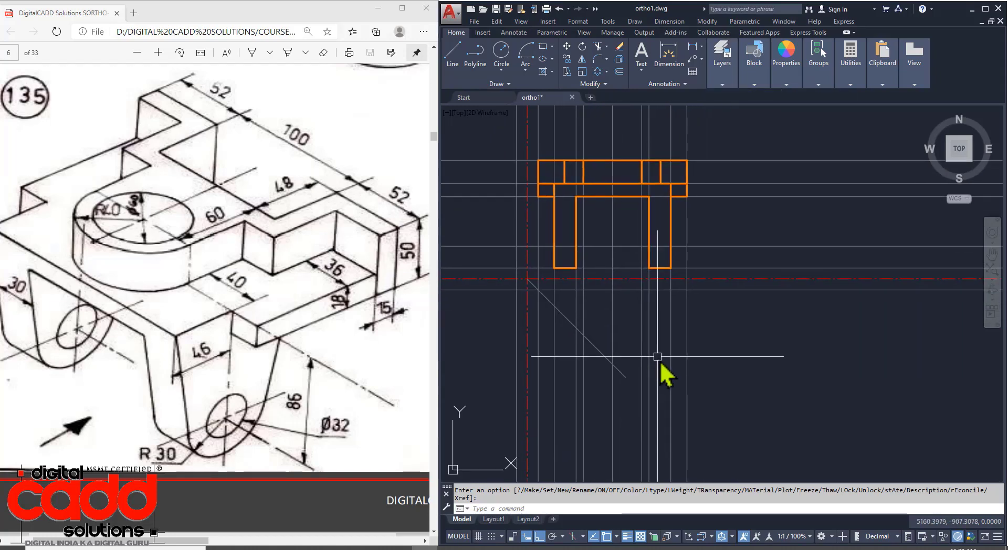
pyautogui.click(626, 378)
pyautogui.moveTo(626, 378)
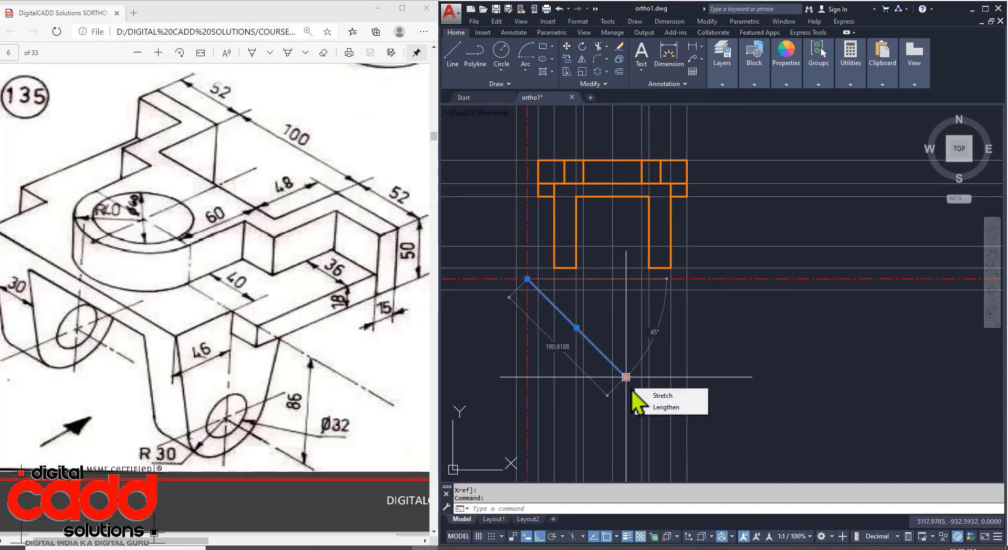
pyautogui.click(660, 409)
pyautogui.click(813, 489)
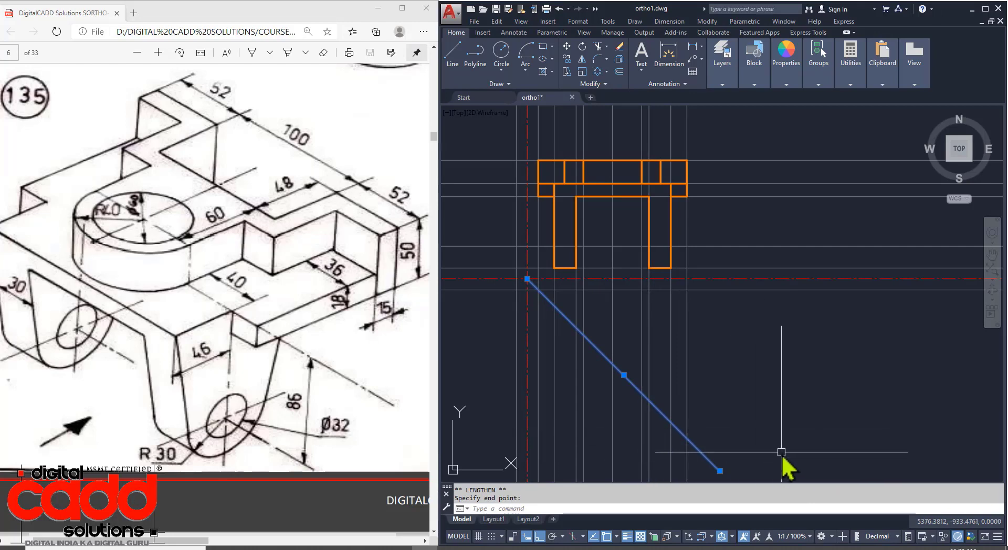
pyautogui.moveTo(719, 471)
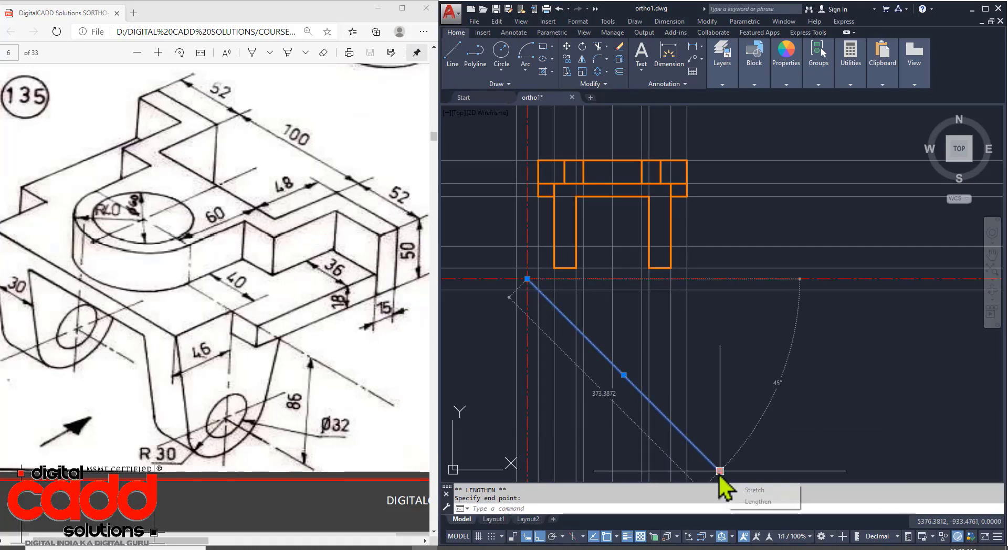
pyautogui.click(751, 492)
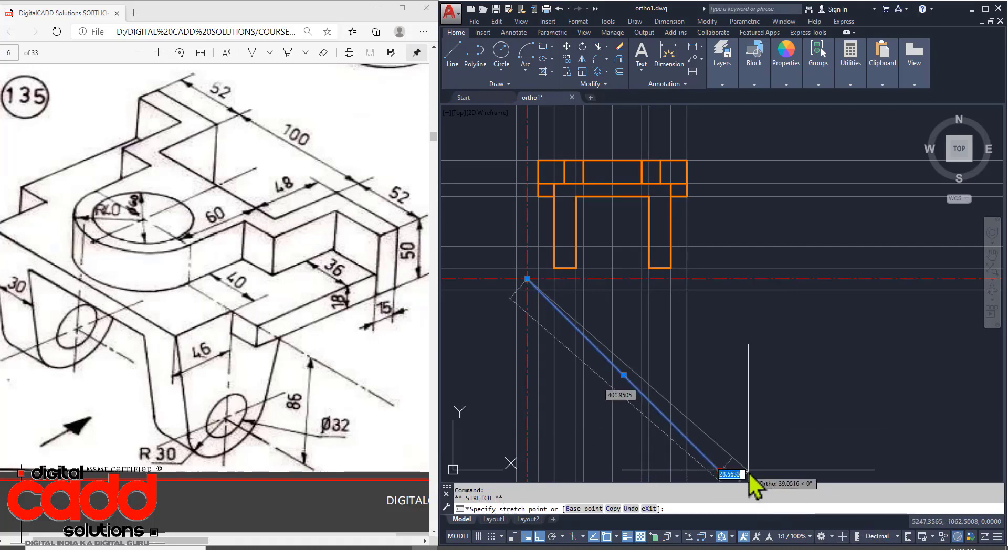
pyautogui.moveTo(832, 467); pyautogui.dragTo(758, 363, button='middle')
pyautogui.press('Escape')
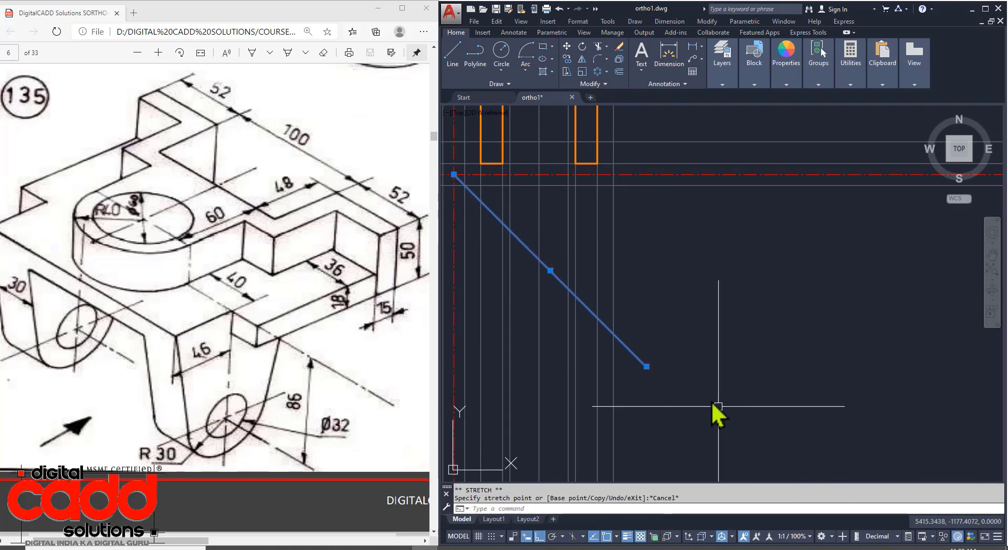
# Step: Lengthen the 45° line further at its lower end so it extends beyond the right side of the front view
pyautogui.moveTo(656, 374)
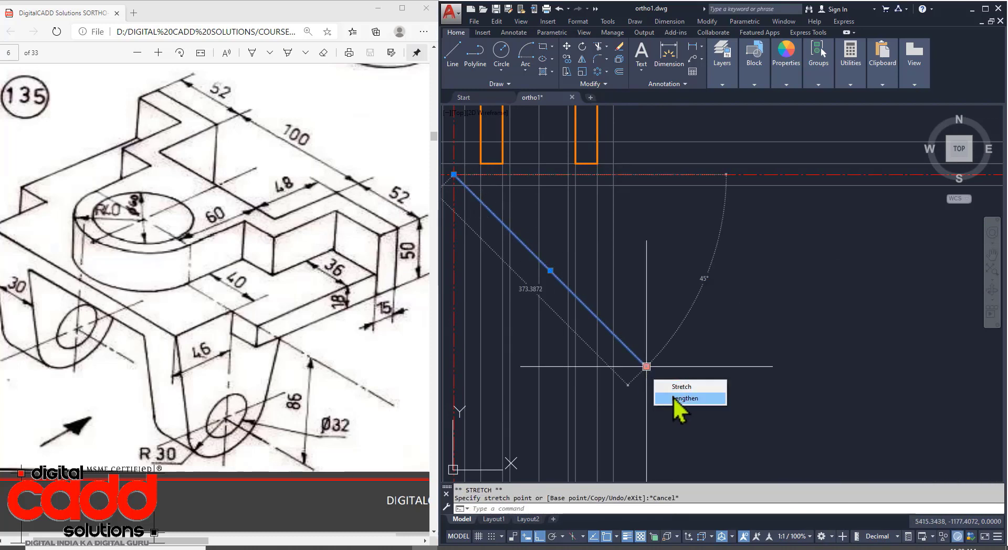
pyautogui.click(675, 398)
pyautogui.press('Escape')
pyautogui.moveTo(622, 341)
pyautogui.mouseDown(button='middle')
pyautogui.moveTo(698, 407)
pyautogui.moveTo(704, 399)
pyautogui.mouseUp(button='middle')
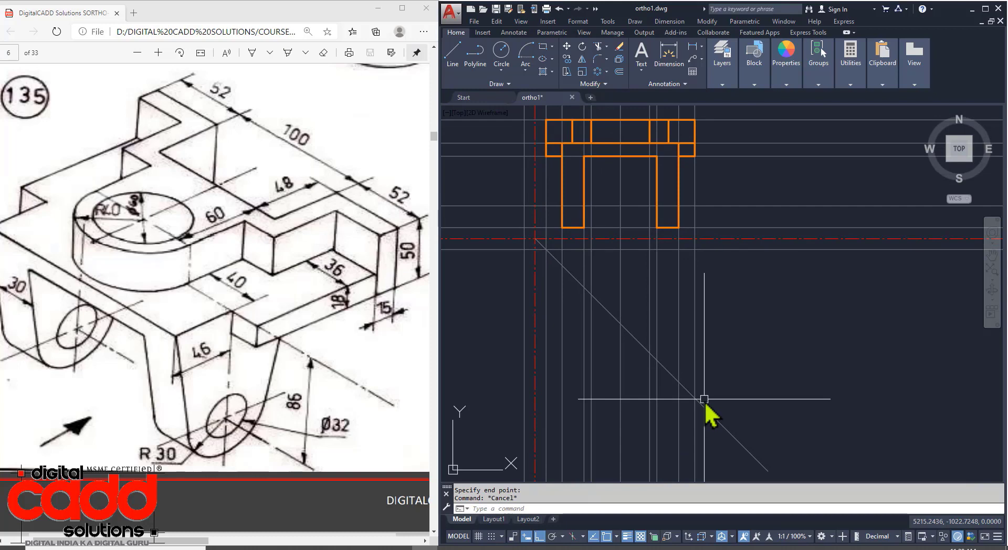
pyautogui.moveTo(699, 400); pyautogui.dragTo(705, 409, button='middle')
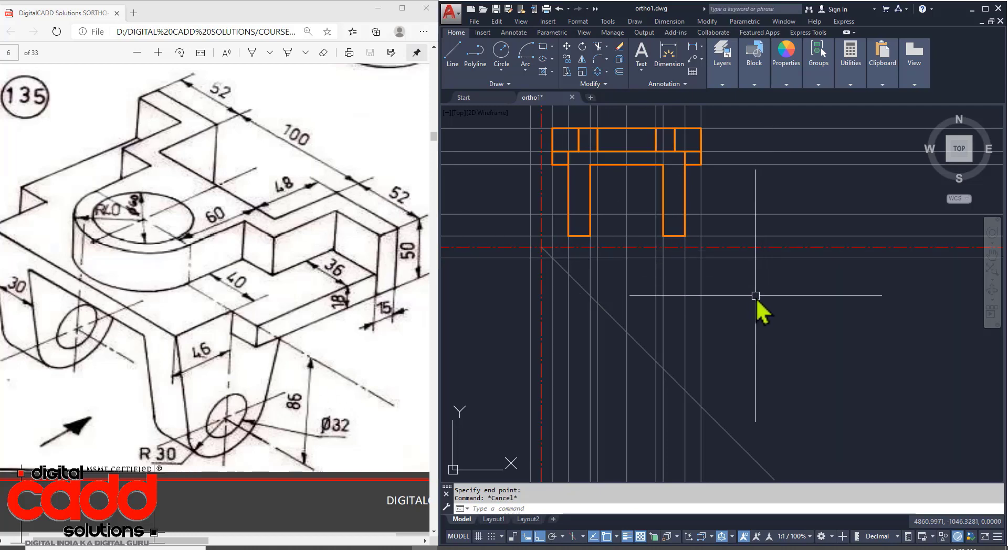
# Step: Offset the horizontal construction line just below the red horizontal reference line downward by 48
pyautogui.write('o')
pyautogui.press('Return')
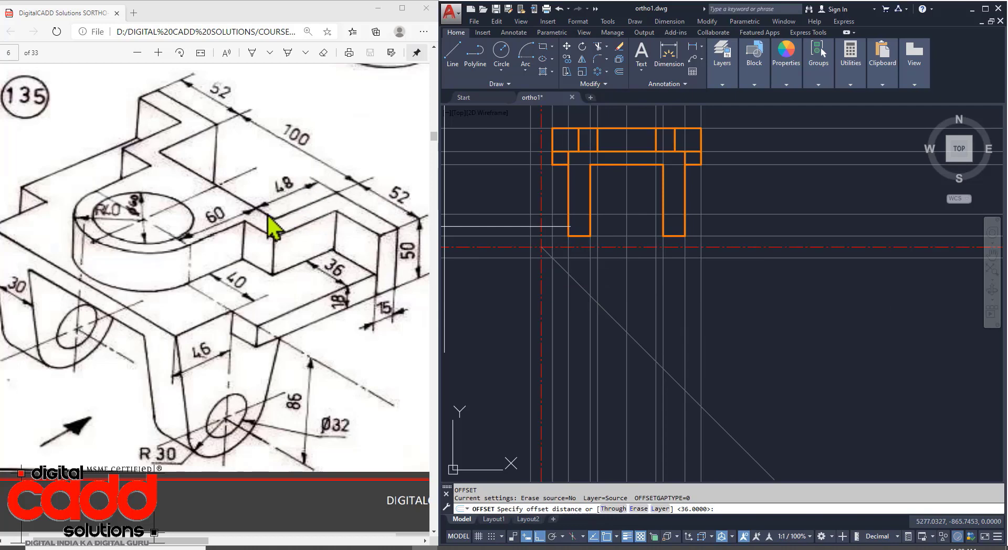
pyautogui.write('48')
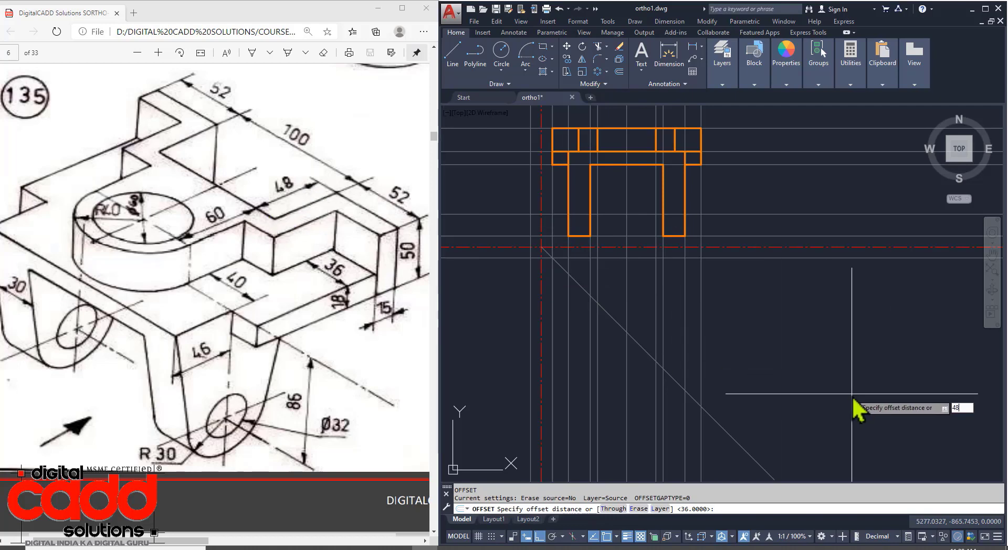
pyautogui.press('Return')
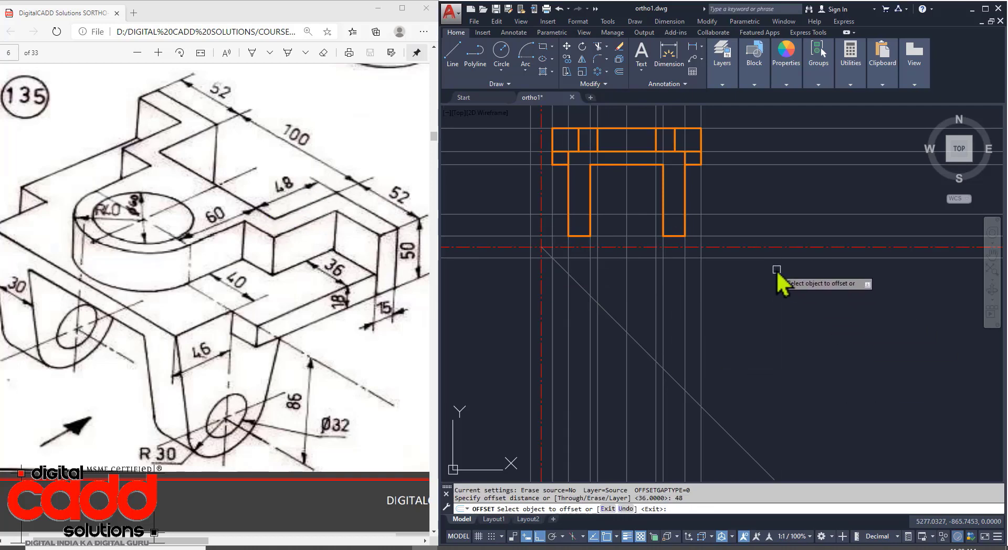
pyautogui.click(760, 258)
pyautogui.click(756, 305)
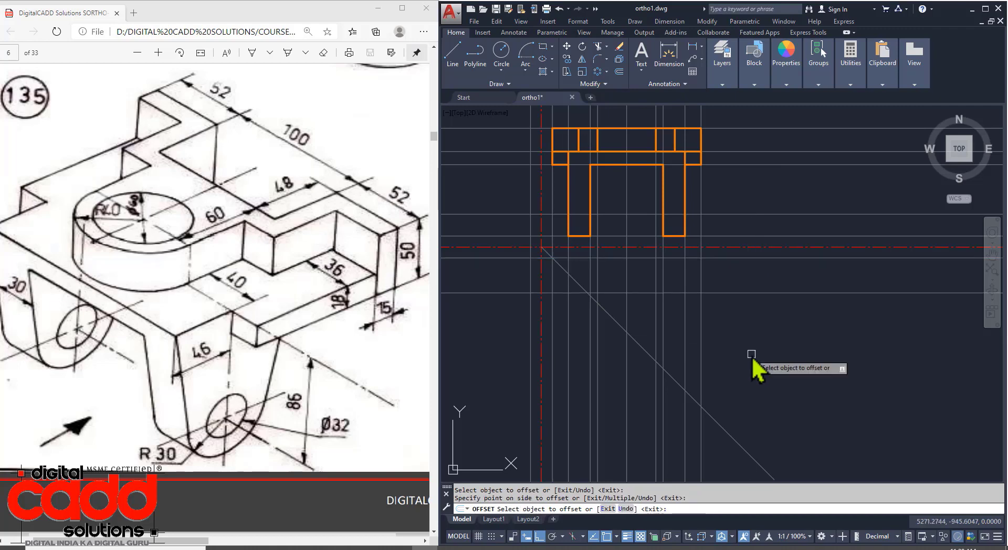
pyautogui.press('Escape')
# Step: Mirror the 45° line to the left about the red vertical reference line, starting at its intersection with the horizontal one
pyautogui.click(724, 428)
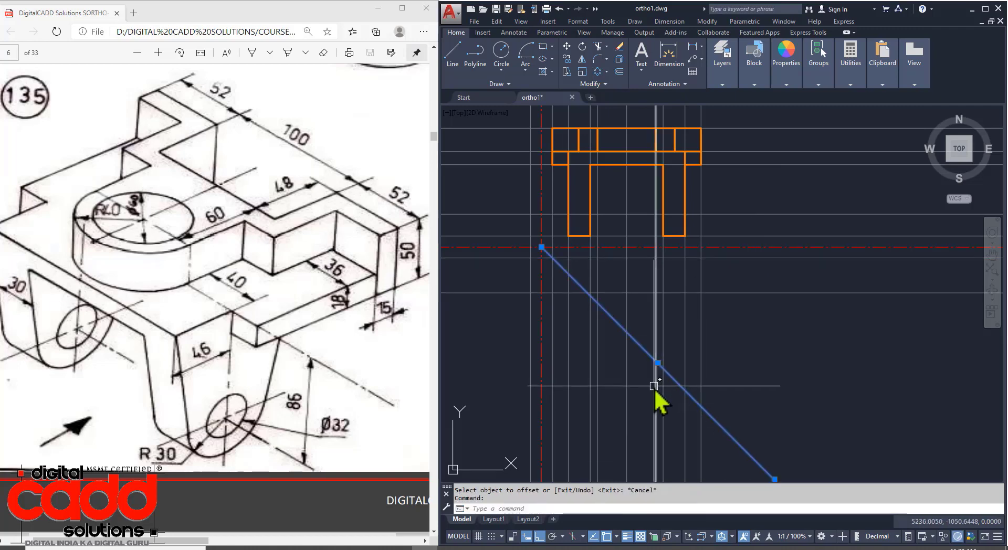
pyautogui.write('mi')
pyautogui.press('Return')
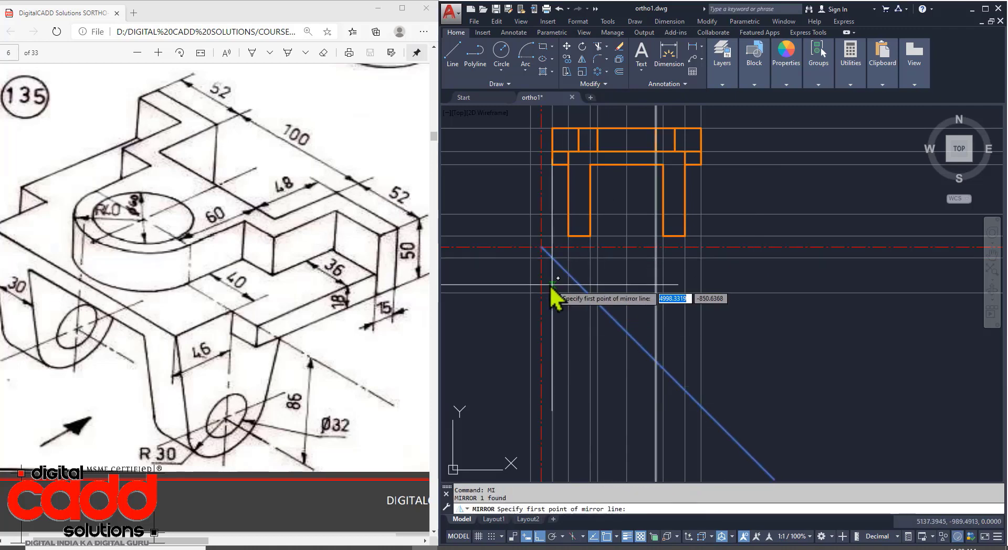
pyautogui.click(541, 247)
pyautogui.click(541, 259)
pyautogui.click(560, 288)
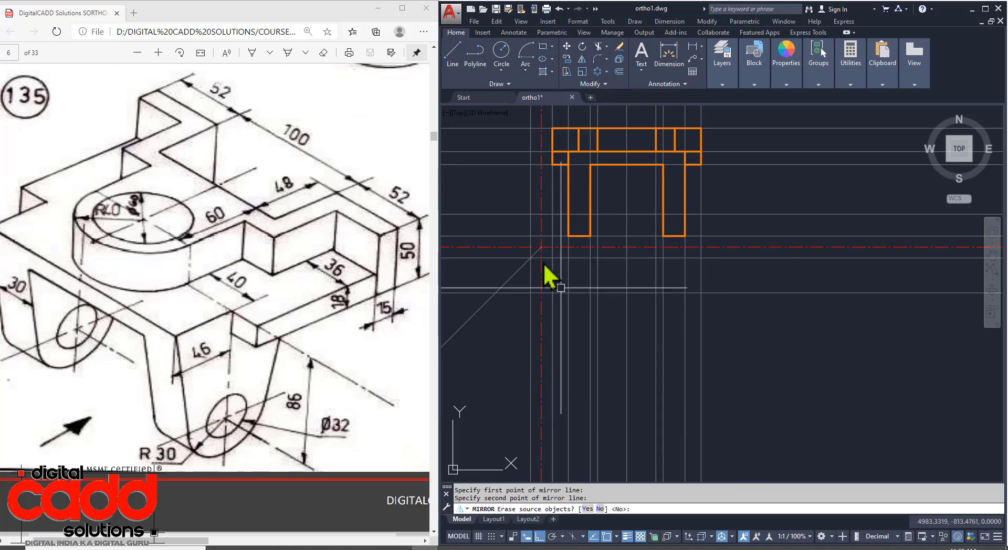
# Step: Offset the lowest horizontal construction line 60 downward below the front view
pyautogui.moveTo(726, 391); pyautogui.dragTo(746, 407, button='middle')
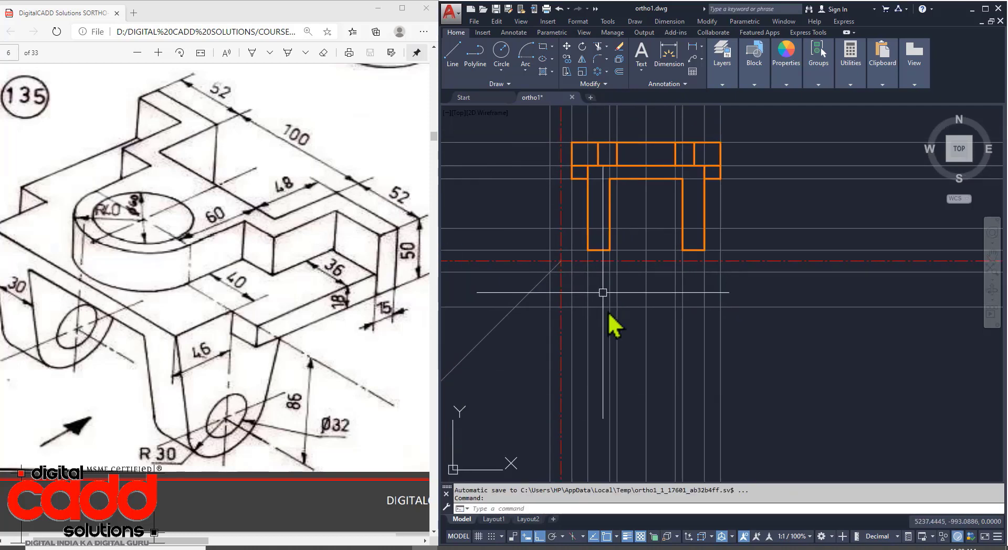
pyautogui.moveTo(669, 334); pyautogui.dragTo(634, 350, button='middle')
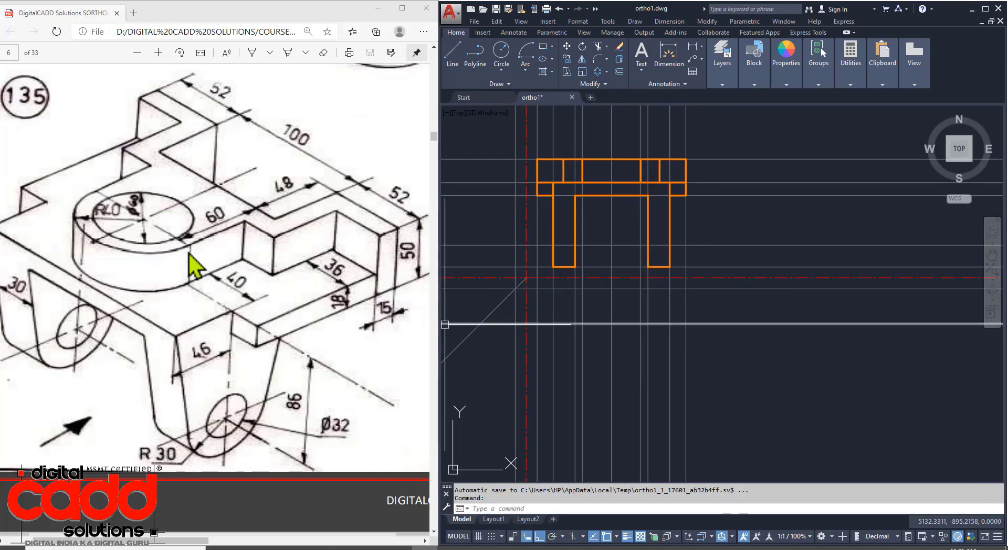
pyautogui.write('o')
pyautogui.press('Return')
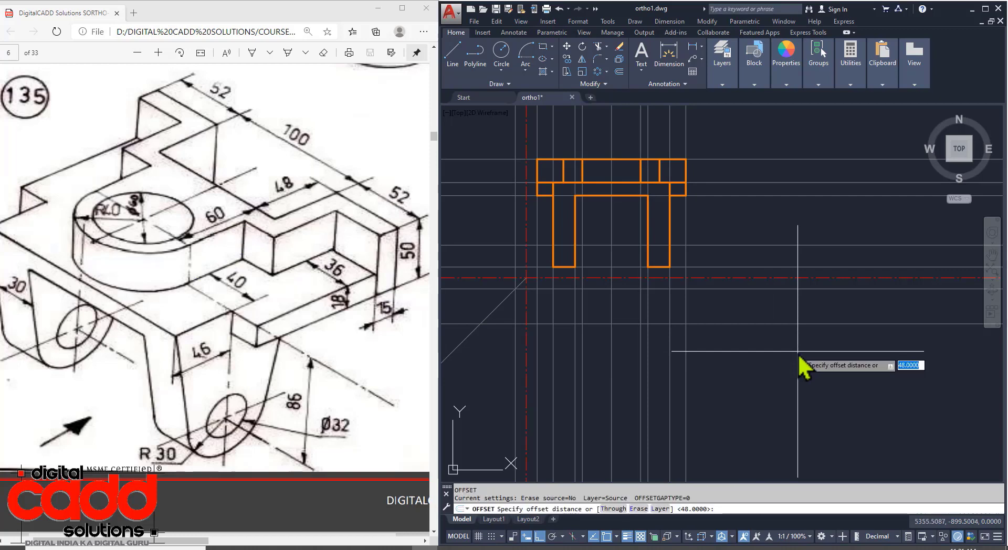
pyautogui.write('60')
pyautogui.press('Return')
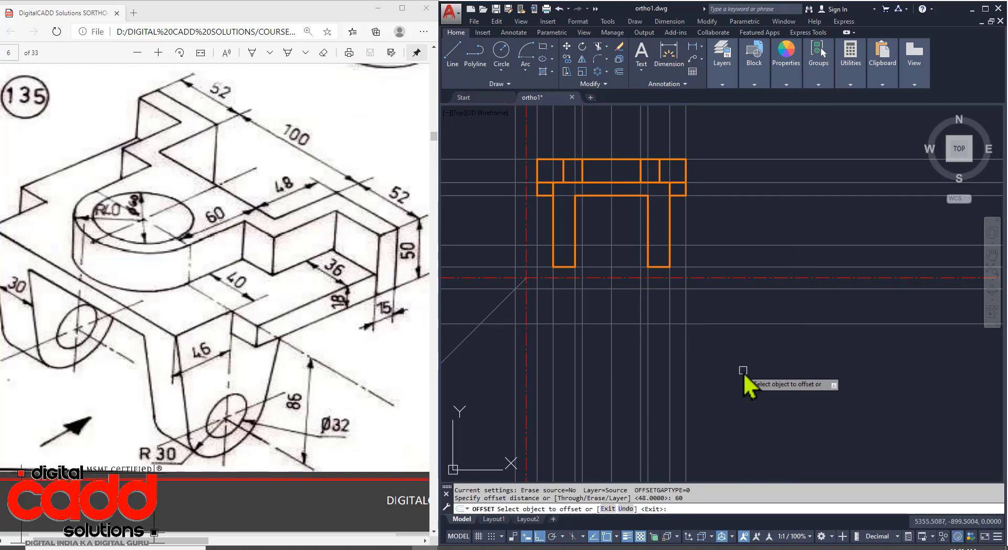
pyautogui.click(698, 324)
pyautogui.click(700, 410)
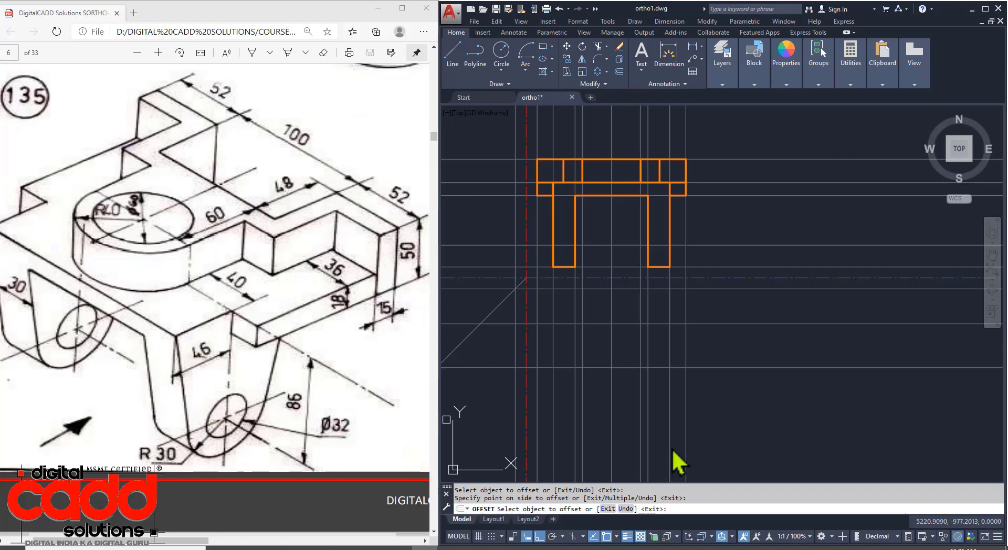
# Step: Offset the newly created horizontal construction line another 46 downward
pyautogui.click(733, 368)
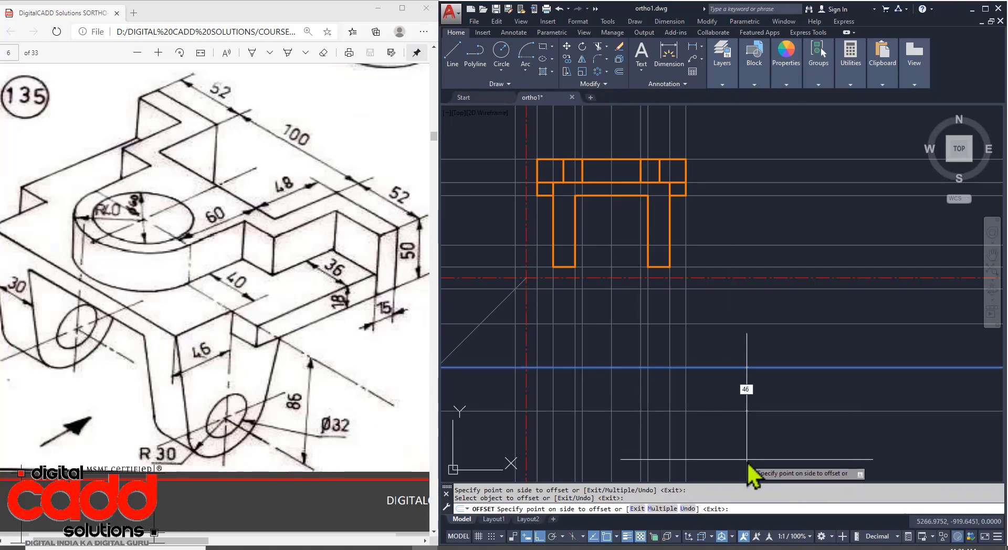
pyautogui.press('Return')
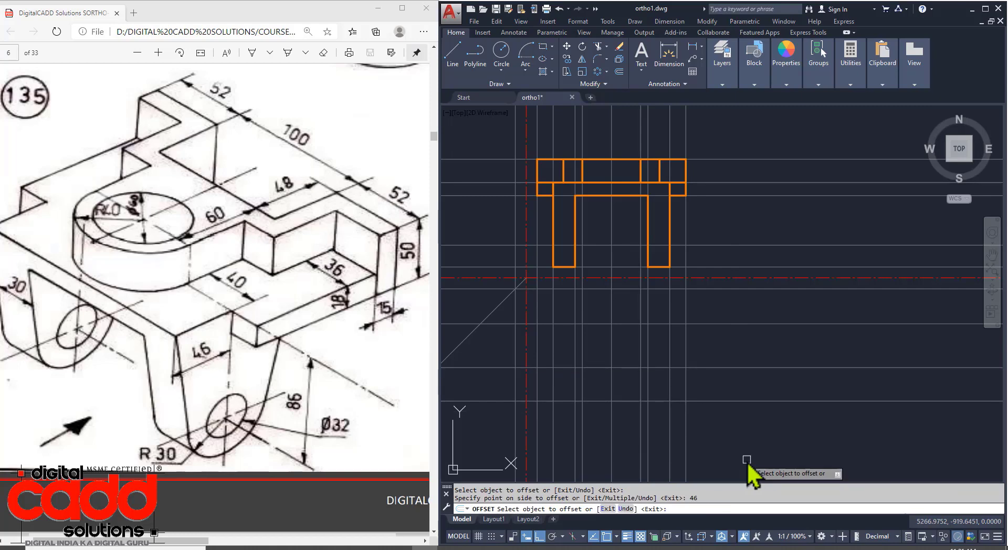
pyautogui.press('Return')
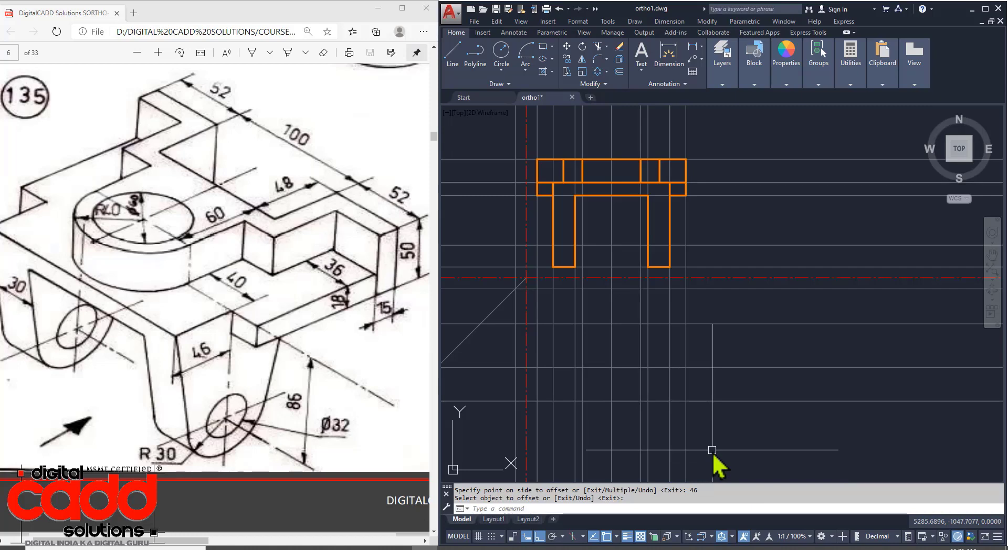
# Step: Draw the top view's rear edge from its left corner: 52 right, 48 down, 100 right, 48 up and 52 right
pyautogui.moveTo(682, 382); pyautogui.dragTo(681, 403, button='middle')
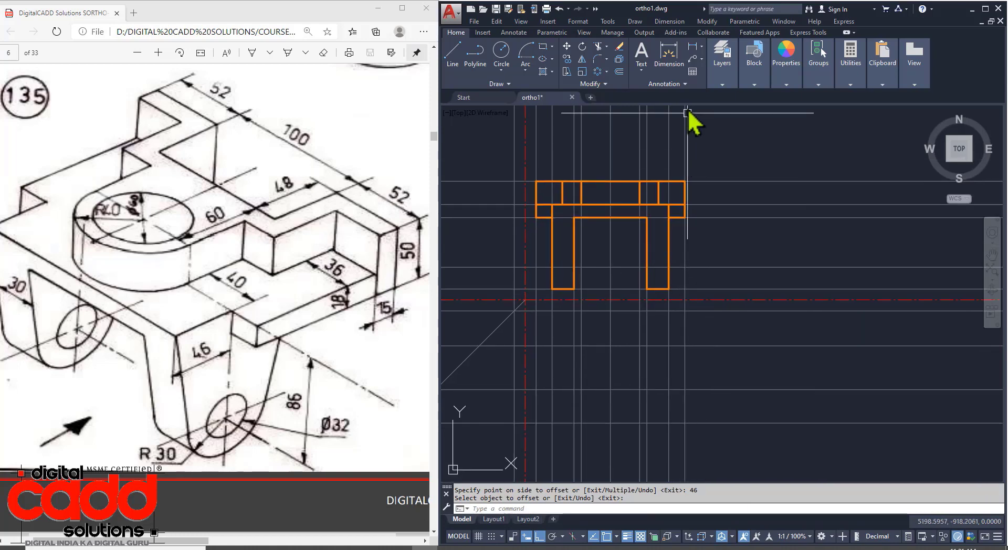
pyautogui.click(450, 58)
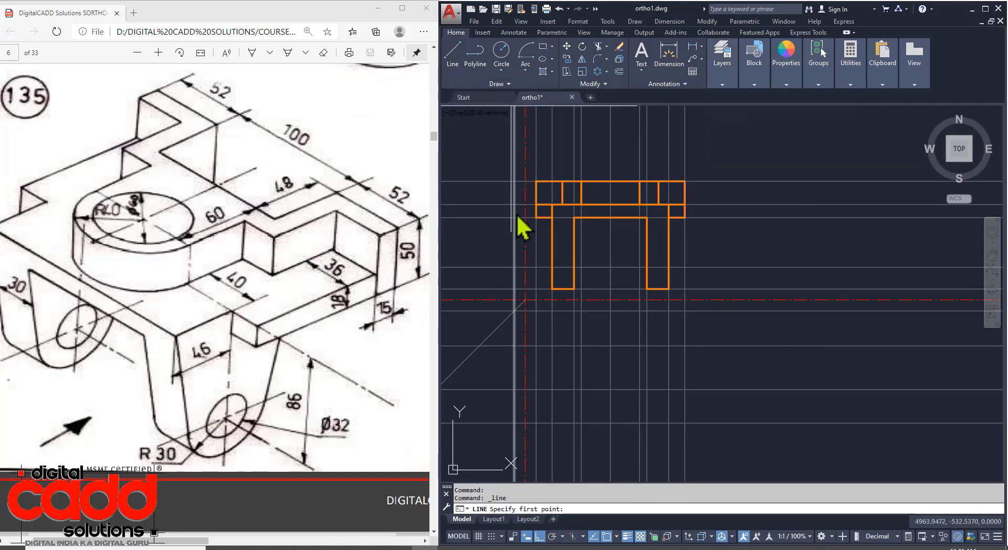
pyautogui.click(536, 311)
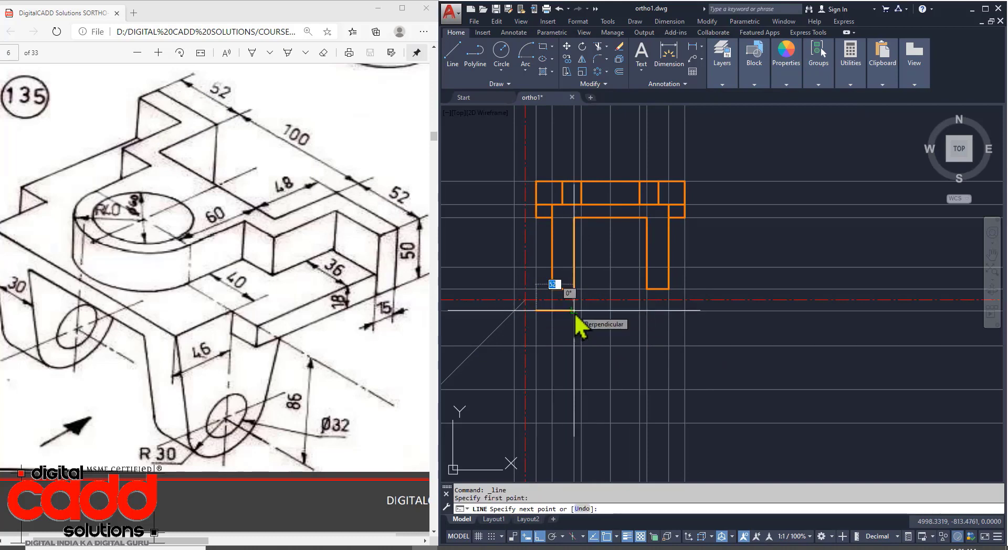
pyautogui.click(574, 310)
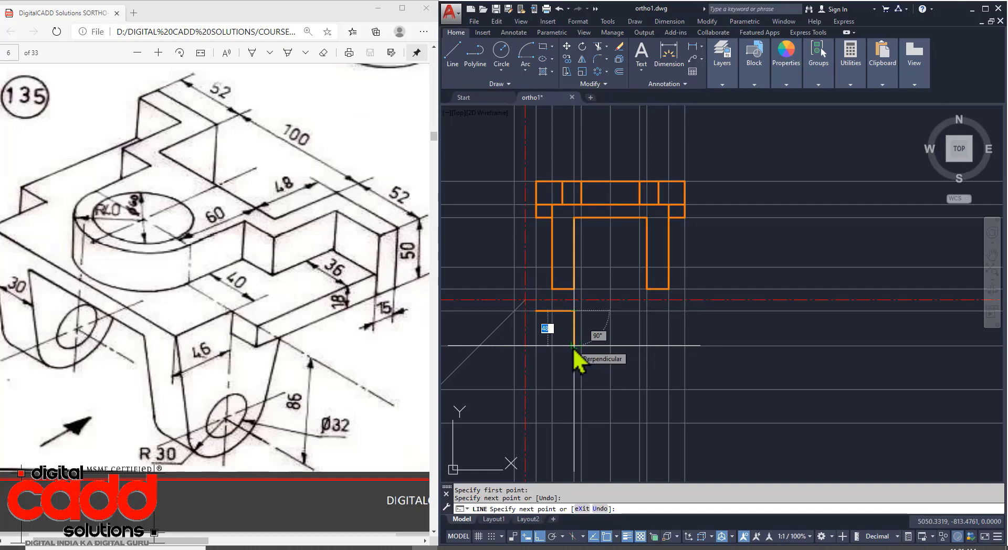
pyautogui.click(574, 345)
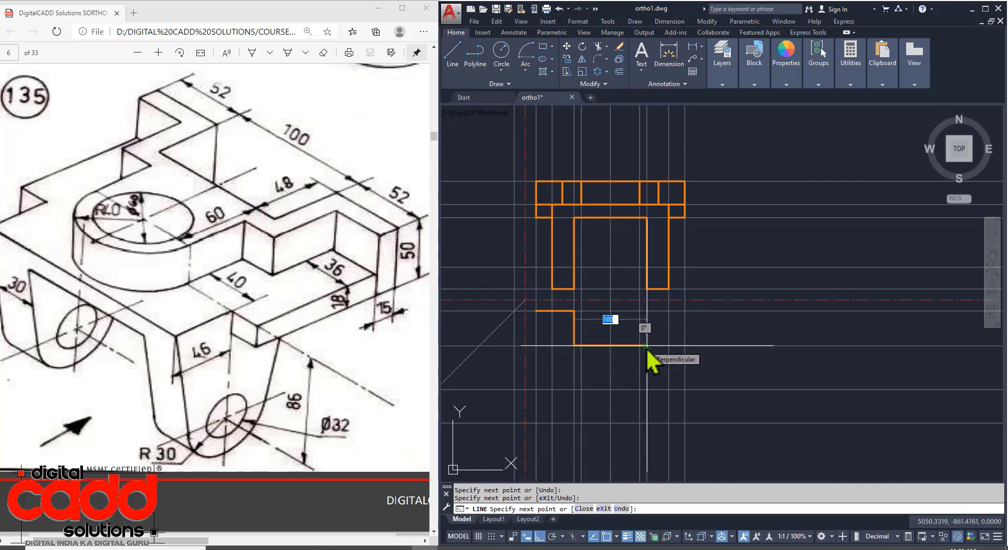
pyautogui.click(647, 346)
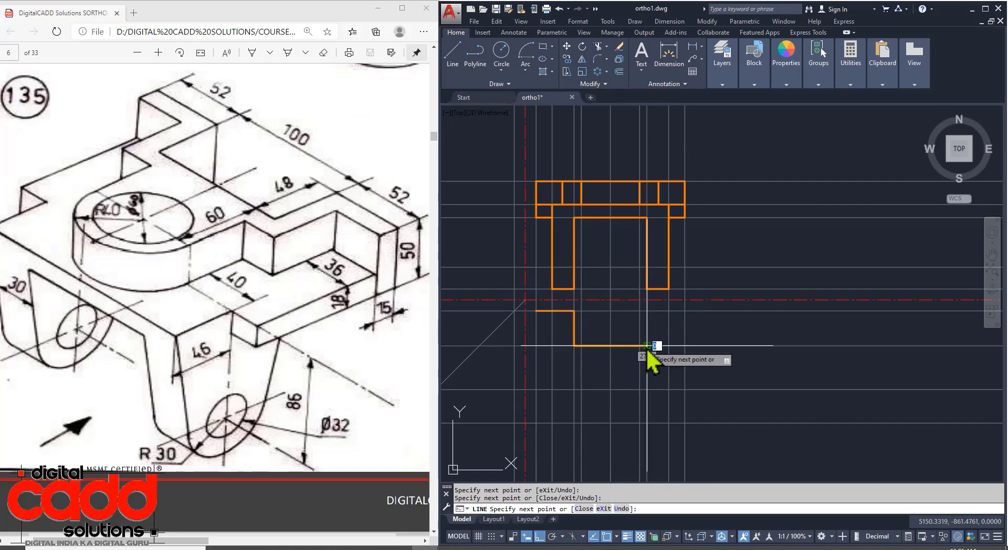
pyautogui.click(647, 311)
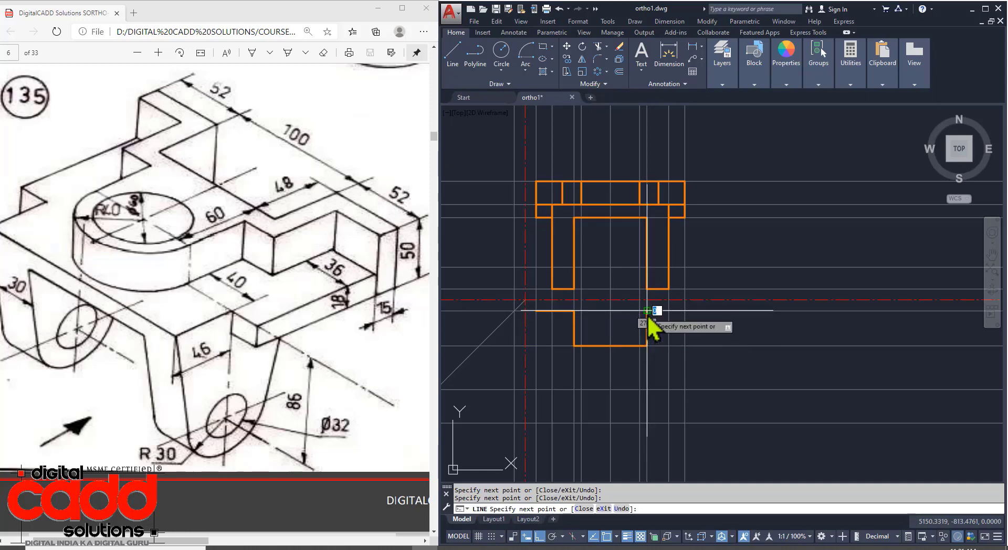
pyautogui.click(685, 311)
# Step: Continue the outline 15 down at the right end and then left to align with the front view's right inner vertical edge
pyautogui.scroll(2, 689, 326)
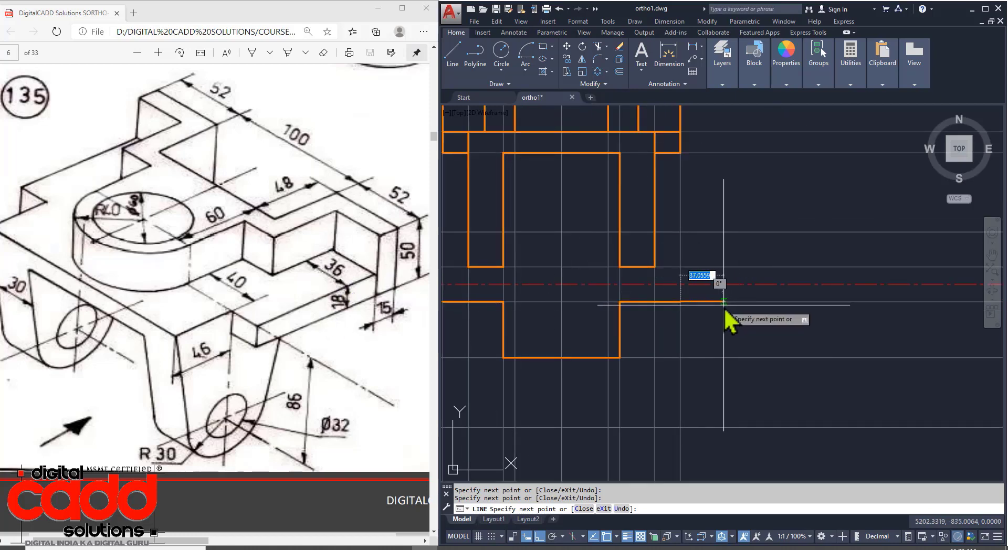
pyautogui.scroll(-2, 726, 314)
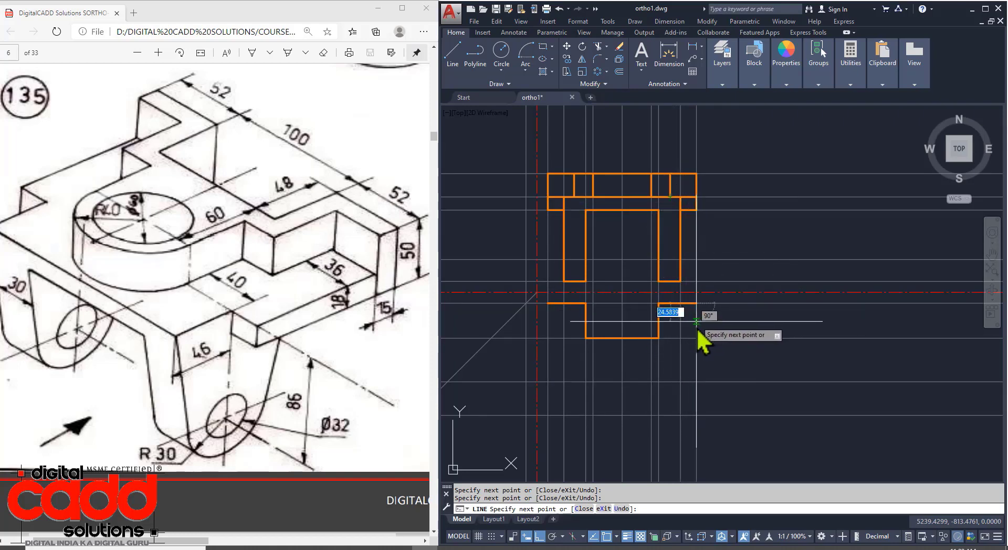
pyautogui.write('15')
pyautogui.press('Return')
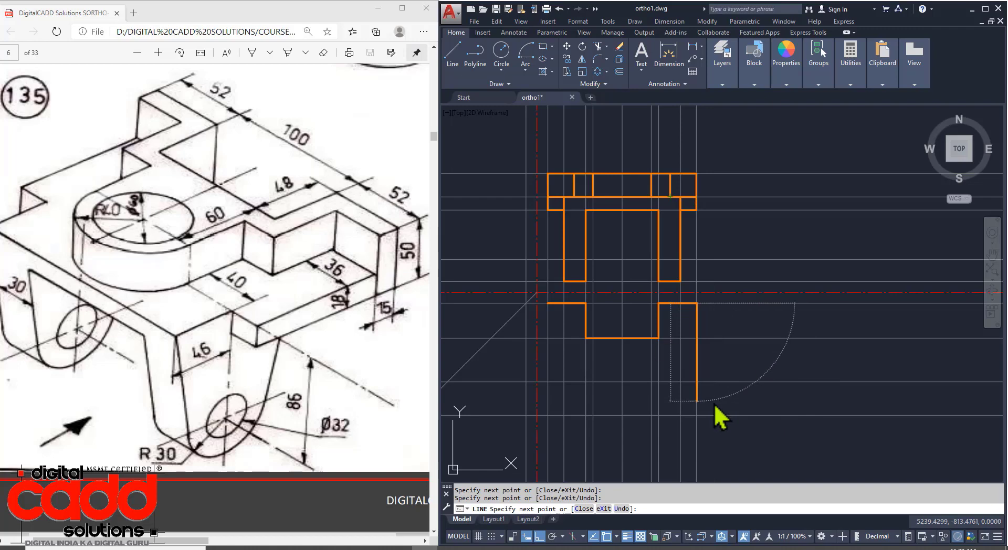
pyautogui.scroll(1, 769, 312)
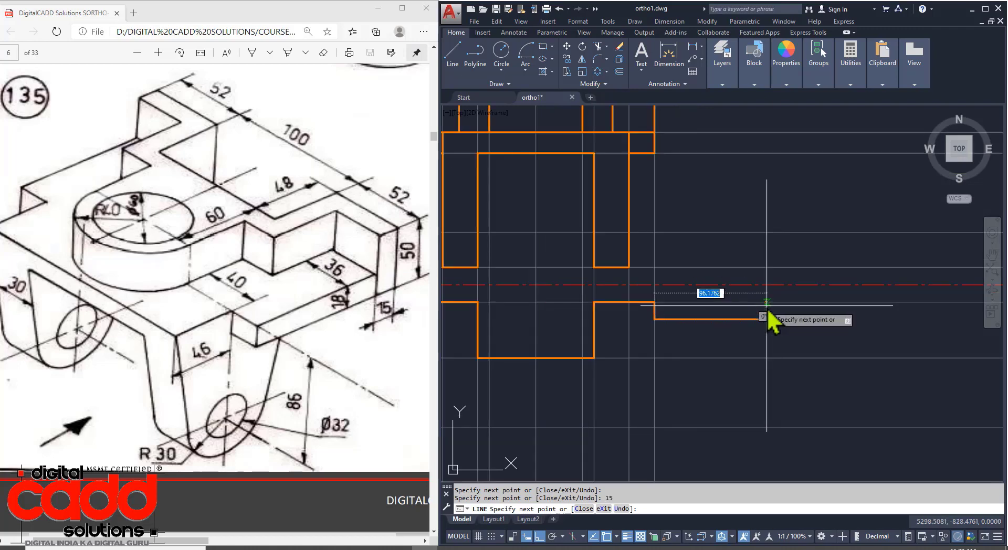
pyautogui.scroll(-1, 632, 331)
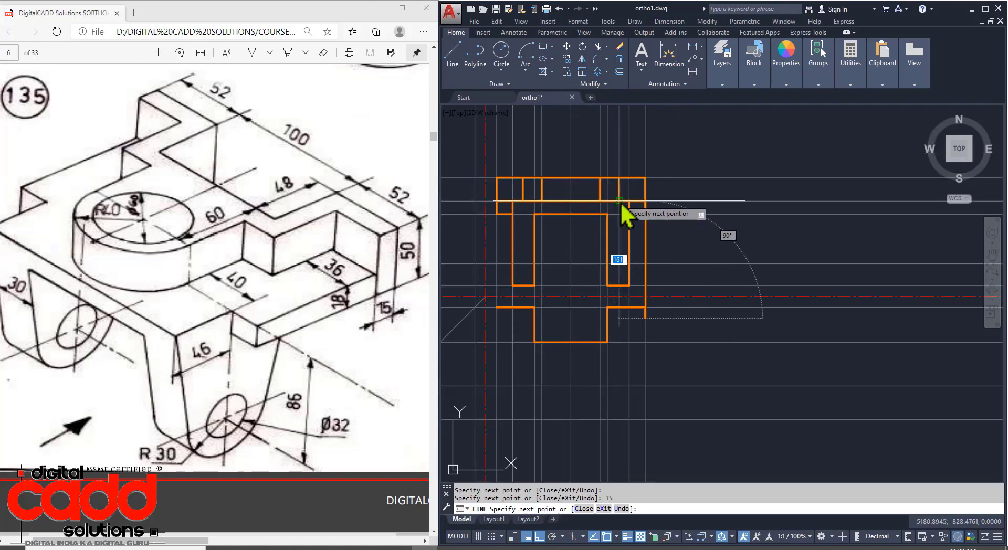
pyautogui.click(619, 318)
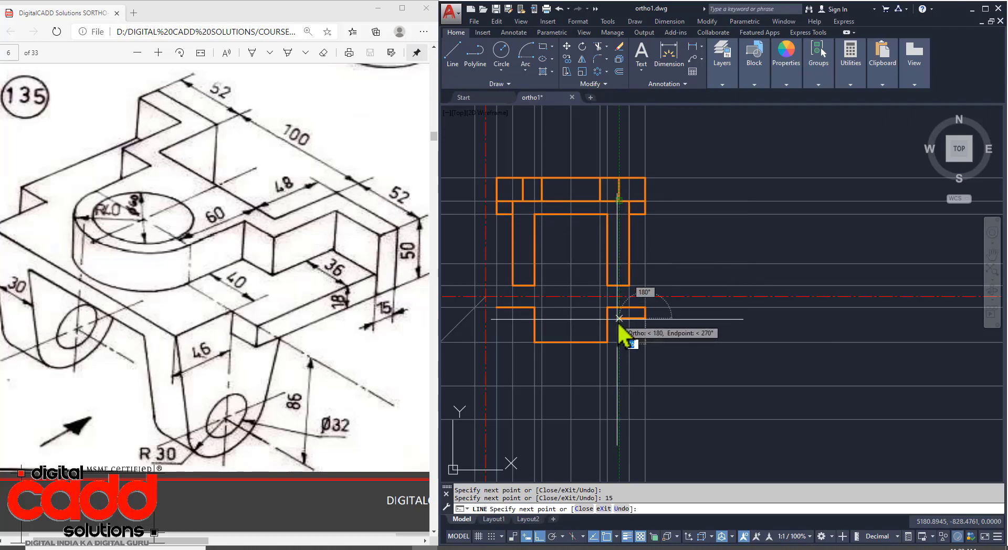
pyautogui.click(619, 320)
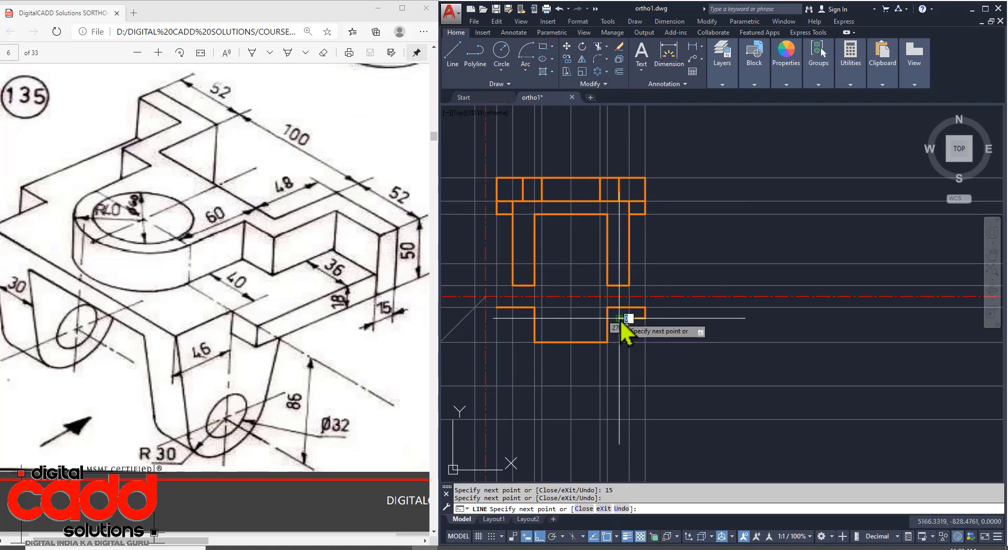
# Step: Continue the wall outline 48 down and then 130 to the left, parallel to the recess edge
pyautogui.scroll(2, 615, 354)
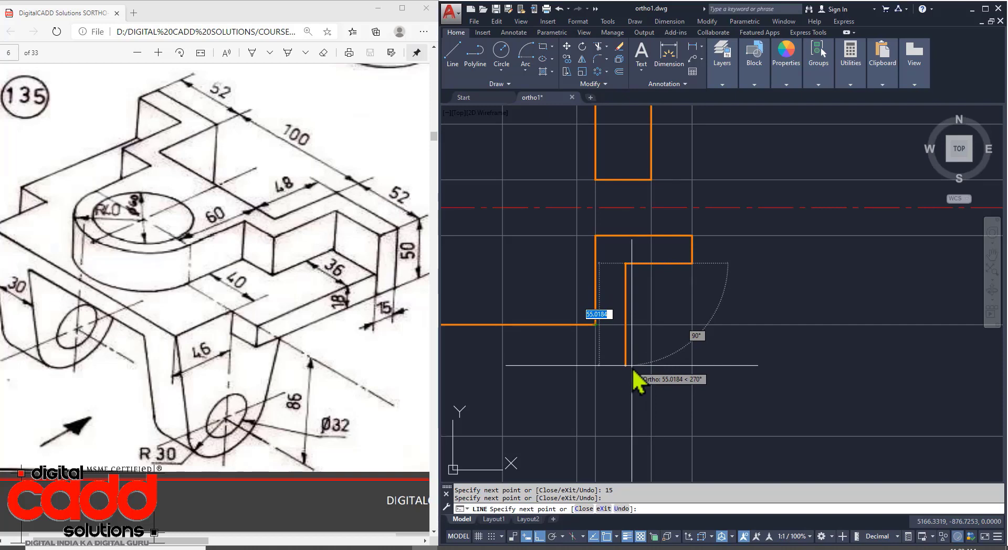
pyautogui.write('48')
pyautogui.press('Return')
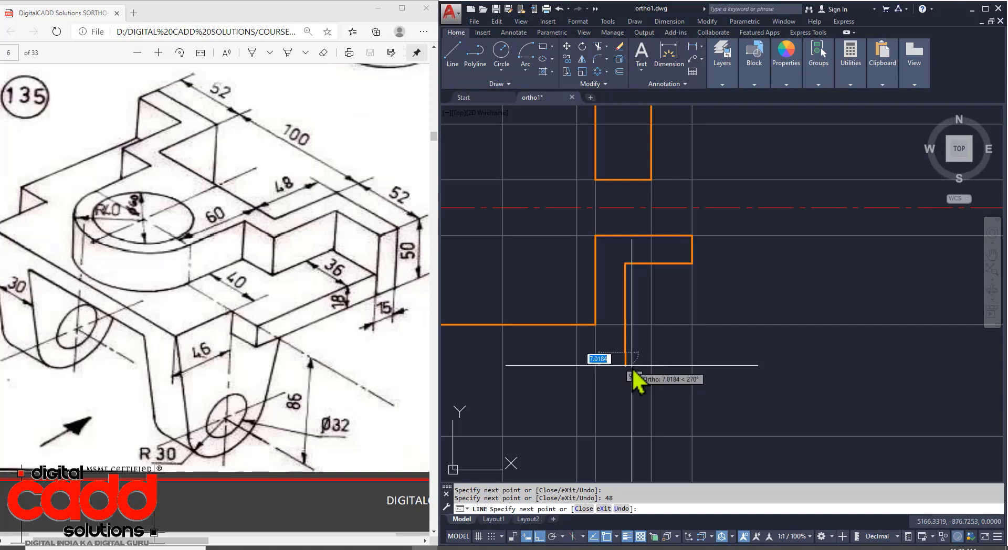
pyautogui.moveTo(569, 370); pyautogui.dragTo(775, 360, button='middle')
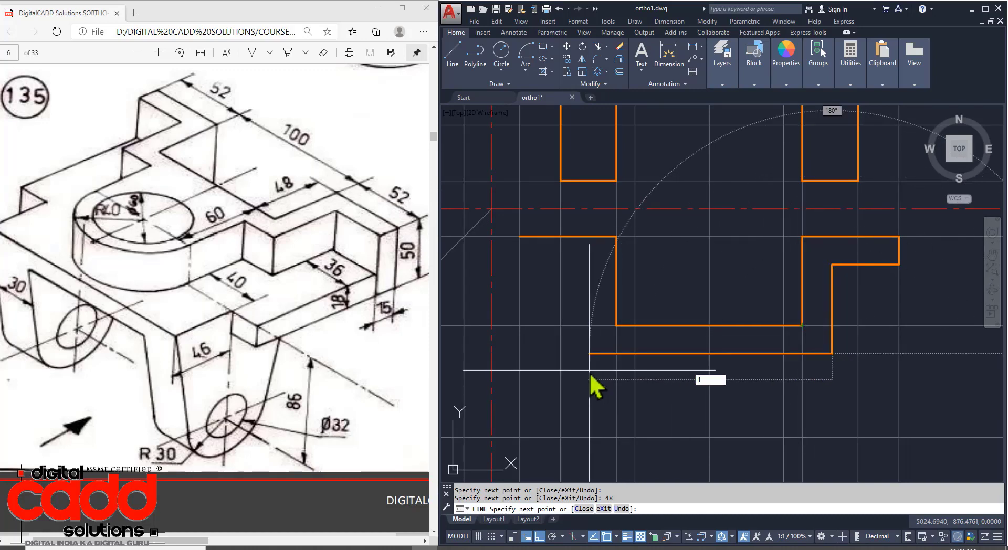
pyautogui.write('30')
pyautogui.press('Return')
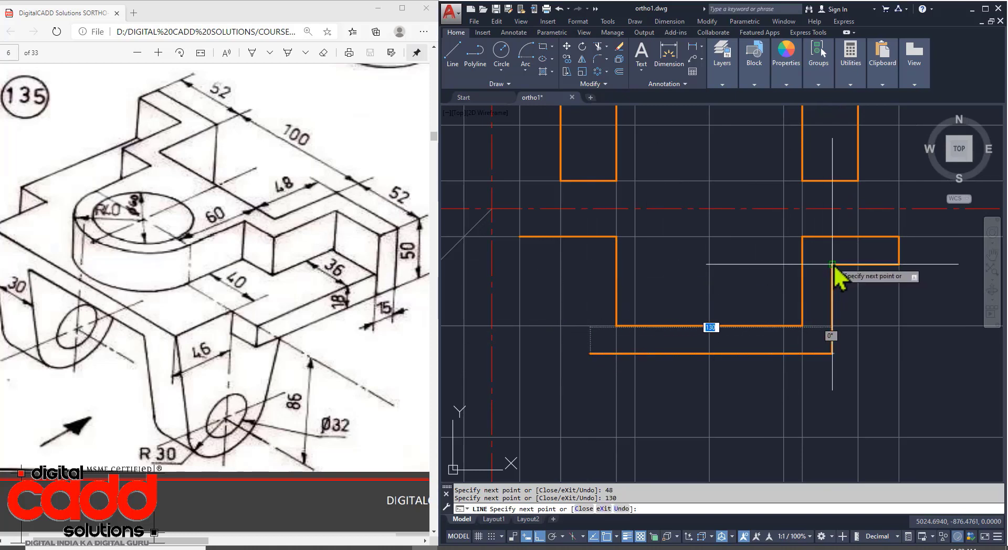
# Step: Close the wall outline by running up to the flange level, left to the outer edge and up to the starting corner
pyautogui.click(589, 265)
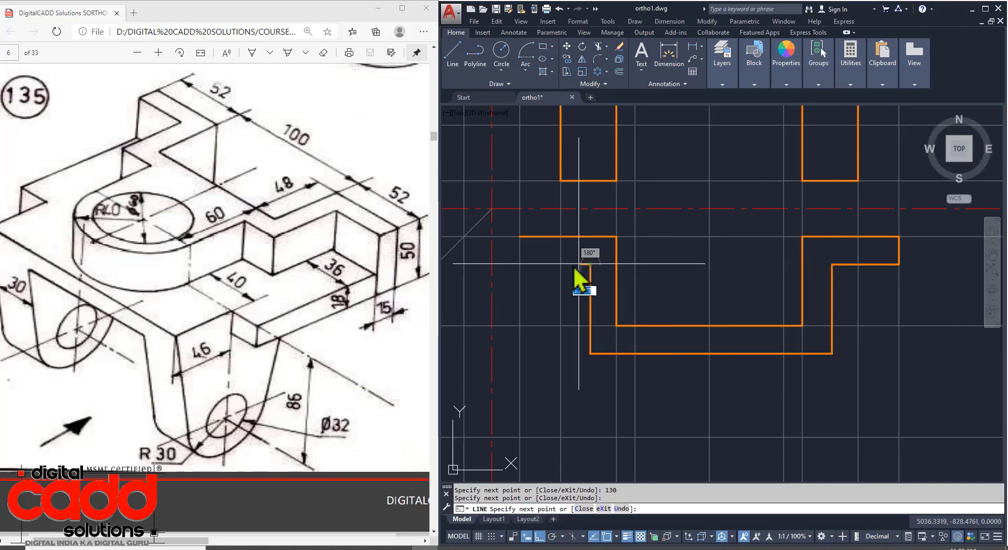
pyautogui.click(519, 265)
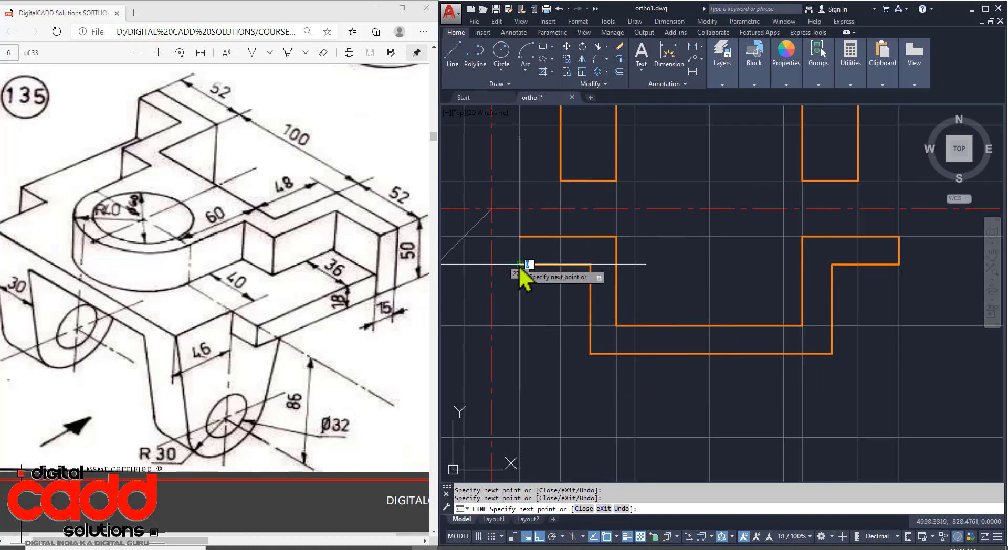
pyautogui.click(520, 237)
pyautogui.press('Return')
# Step: Start a polyline on the recess's front edge at the boss's left projection line and run it 60 down to the centre projection line
pyautogui.scroll(-3, 615, 371)
pyautogui.moveTo(648, 399)
pyautogui.mouseDown(button='middle')
pyautogui.moveTo(582, 334)
pyautogui.moveTo(588, 448)
pyautogui.mouseUp(button='middle')
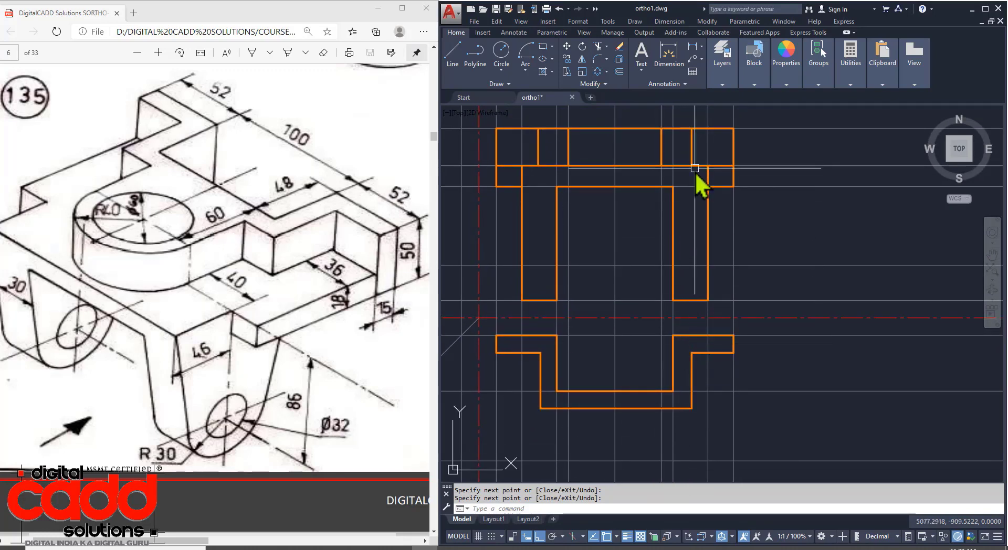
pyautogui.moveTo(686, 447); pyautogui.dragTo(683, 385, button='middle')
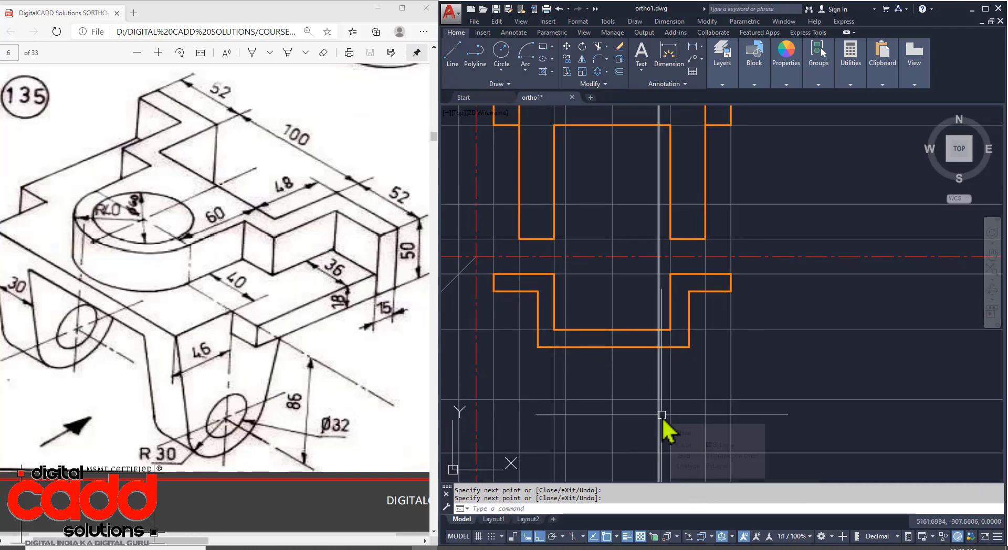
pyautogui.scroll(-2, 607, 353)
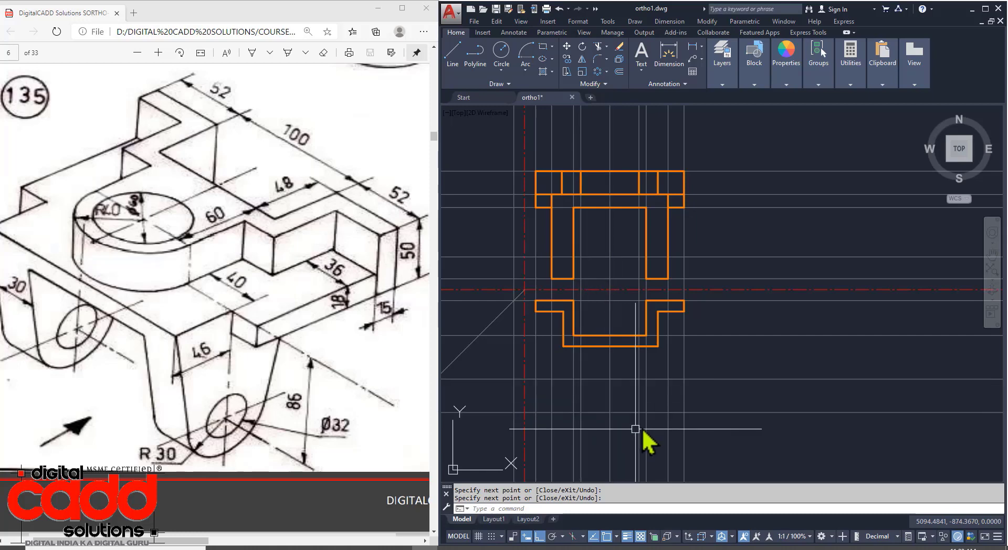
pyautogui.scroll(2, 624, 377)
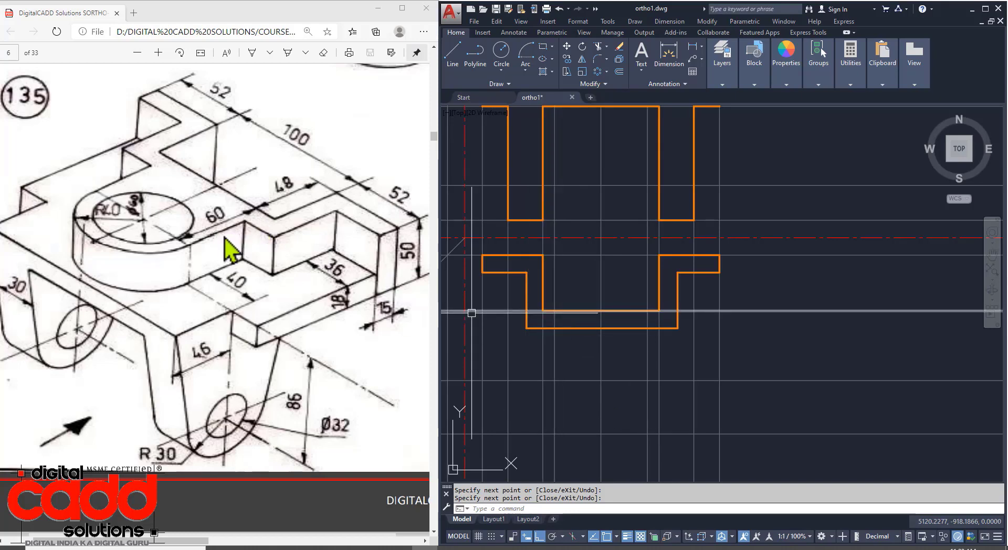
pyautogui.click(471, 52)
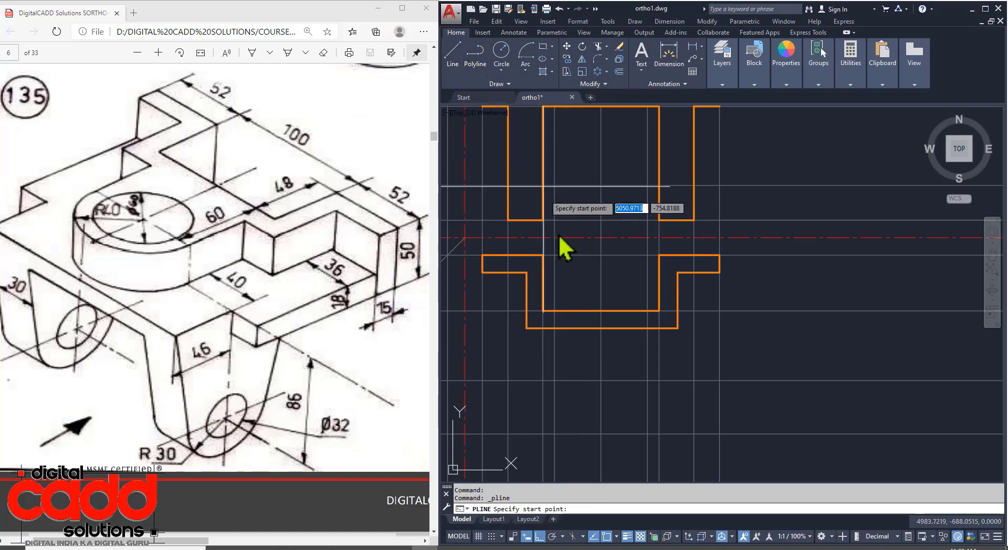
pyautogui.click(555, 311)
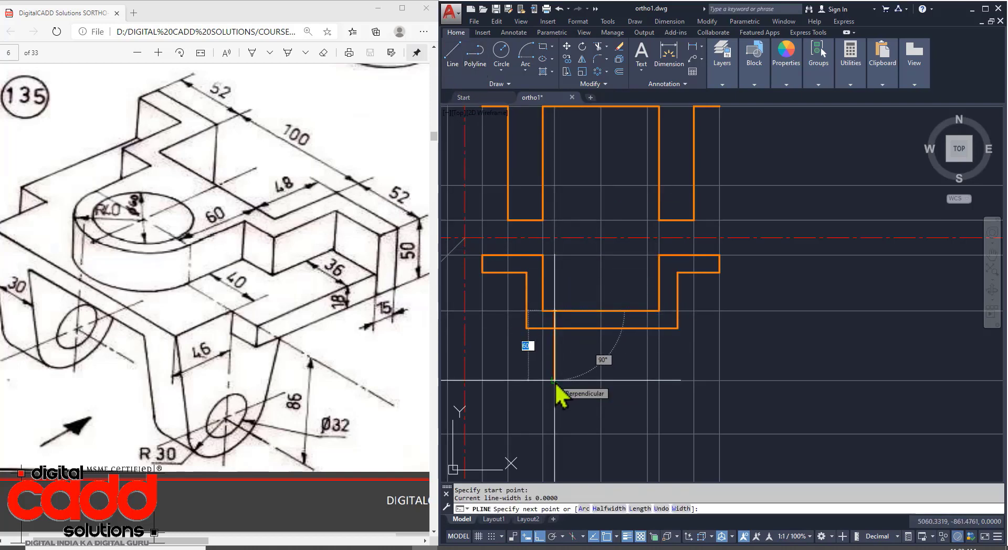
pyautogui.click(555, 382)
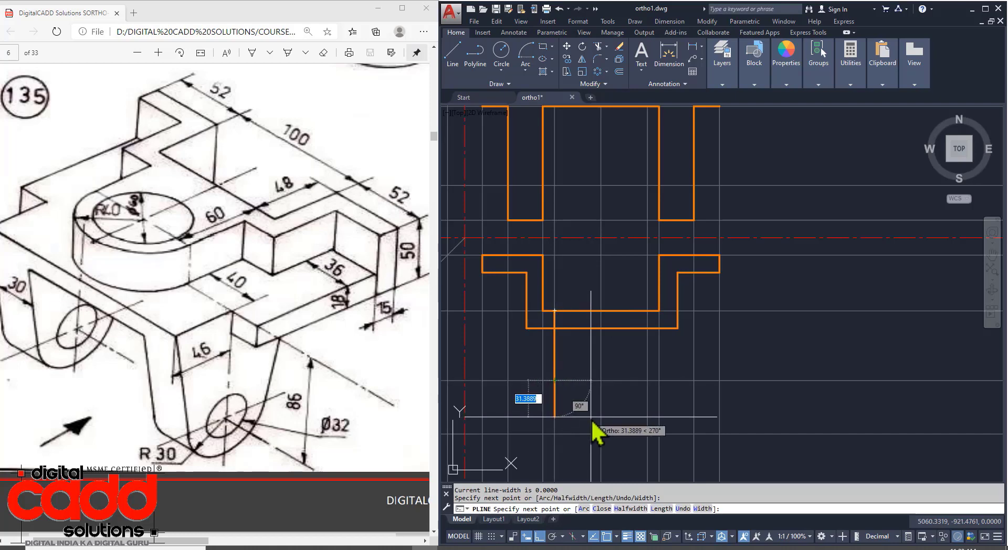
# Step: Continue the polyline with a semicircular arc to the boss's right projection line and a straight segment up to the recess edge
pyautogui.write('a')
pyautogui.press('Return')
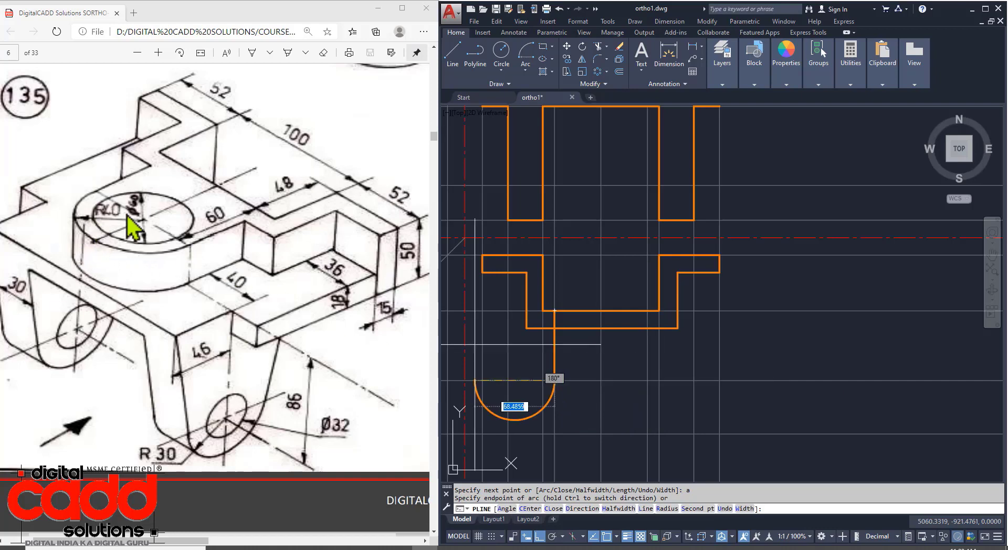
pyautogui.click(647, 380)
pyautogui.write('l')
pyautogui.press('Return')
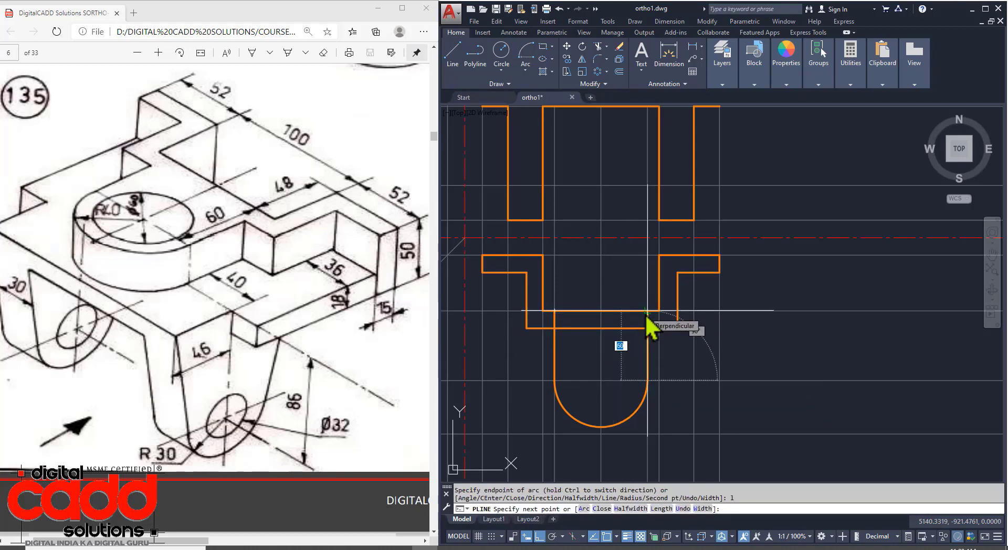
pyautogui.click(646, 312)
pyautogui.press('Return')
# Step: Trim the wall's front edge and the short side segments where they cross the boss outline
pyautogui.write('tr')
pyautogui.press('Return')
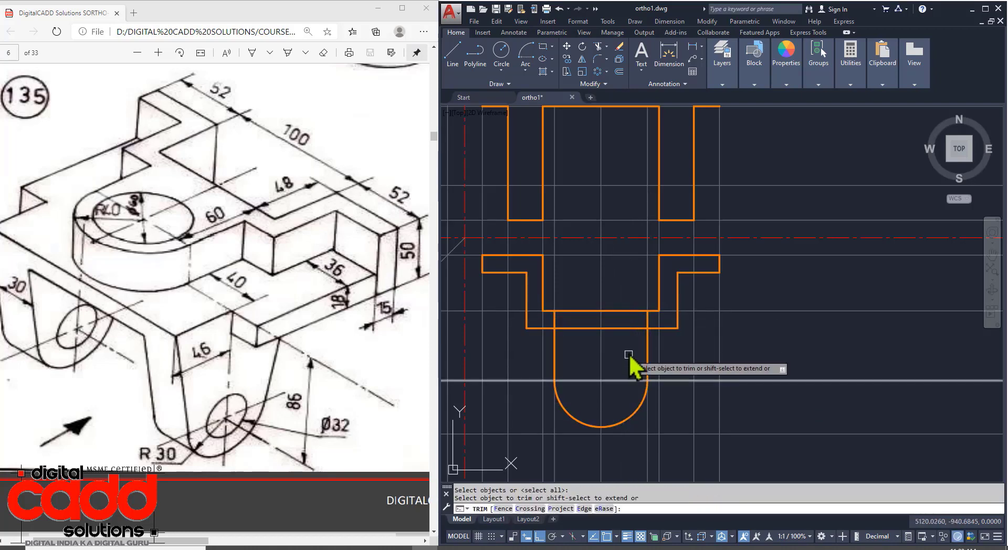
pyautogui.scroll(2, 635, 338)
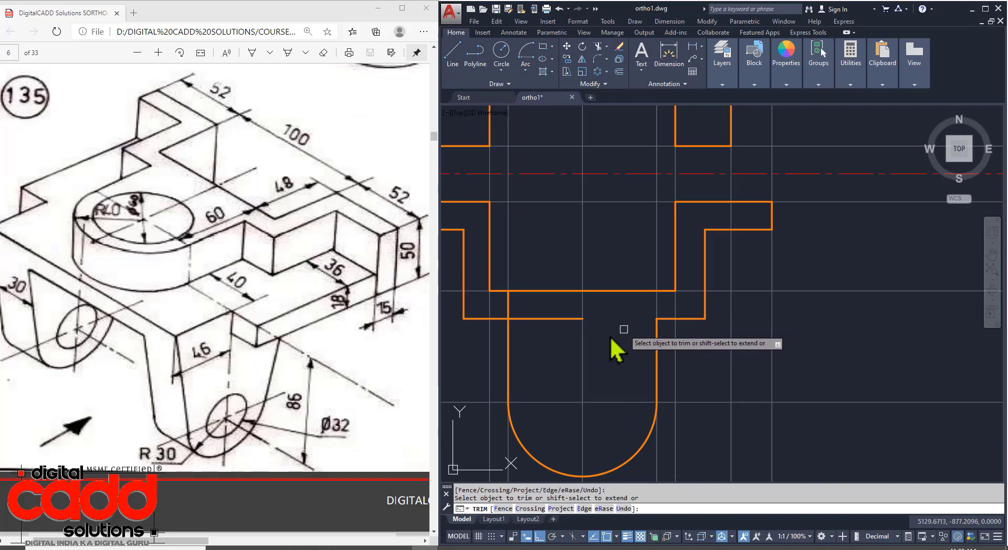
pyautogui.click(564, 318)
pyautogui.press('Return')
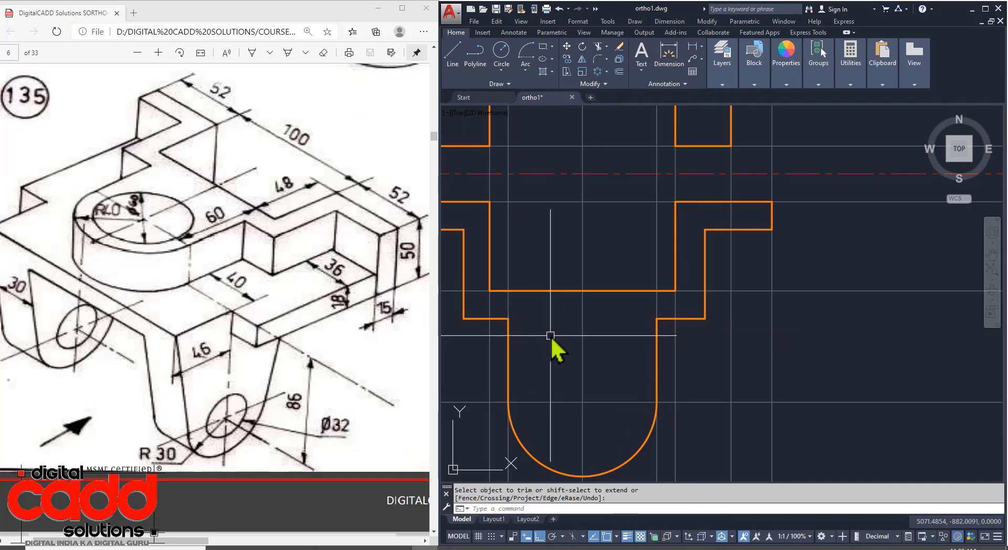
# Step: Draw a 60 mm diameter circle at the centre of the boss's rounded end
pyautogui.scroll(-2, 513, 326)
pyautogui.moveTo(571, 383); pyautogui.dragTo(634, 387, button='middle')
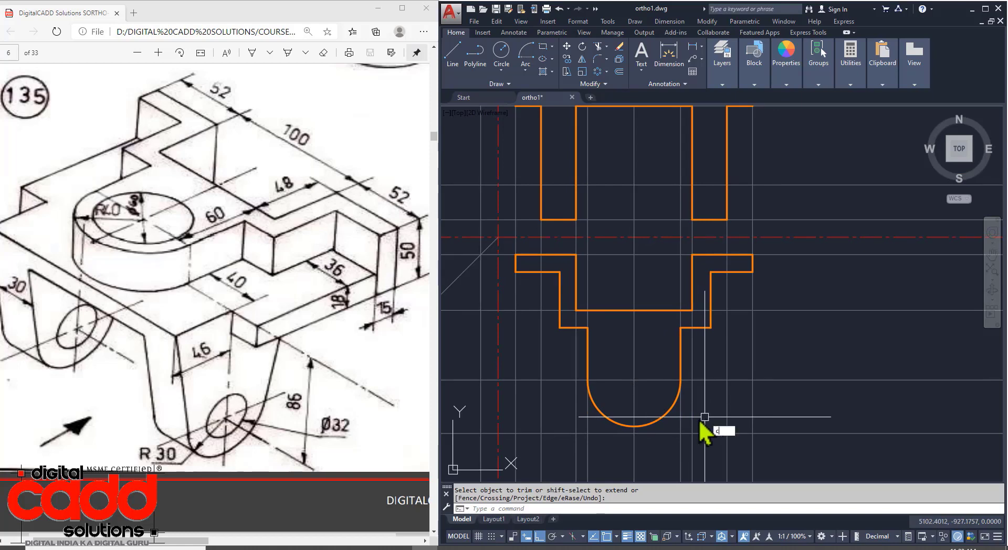
pyautogui.write('c')
pyautogui.press('Return')
pyautogui.click(634, 379)
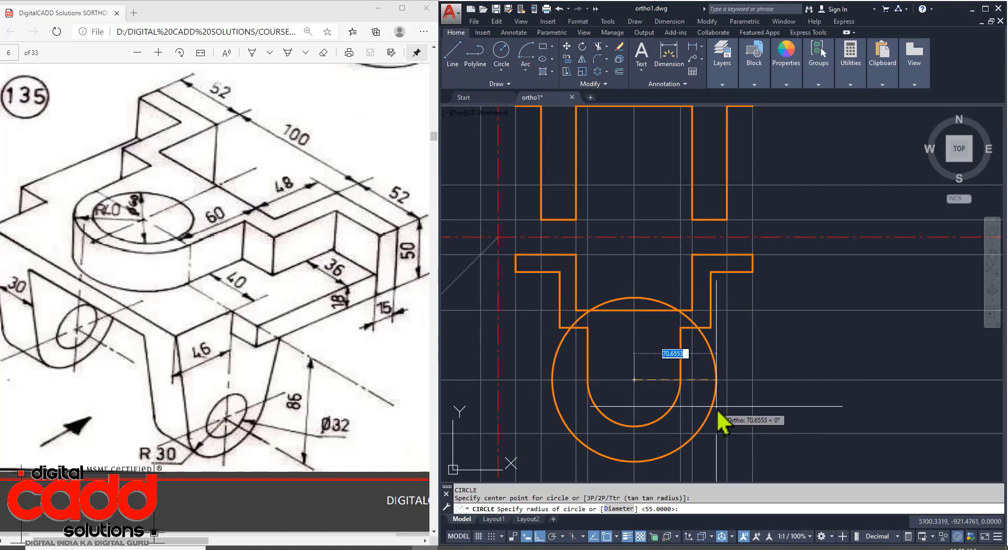
pyautogui.write('d')
pyautogui.press('Return')
pyautogui.write('60')
pyautogui.press('Return')
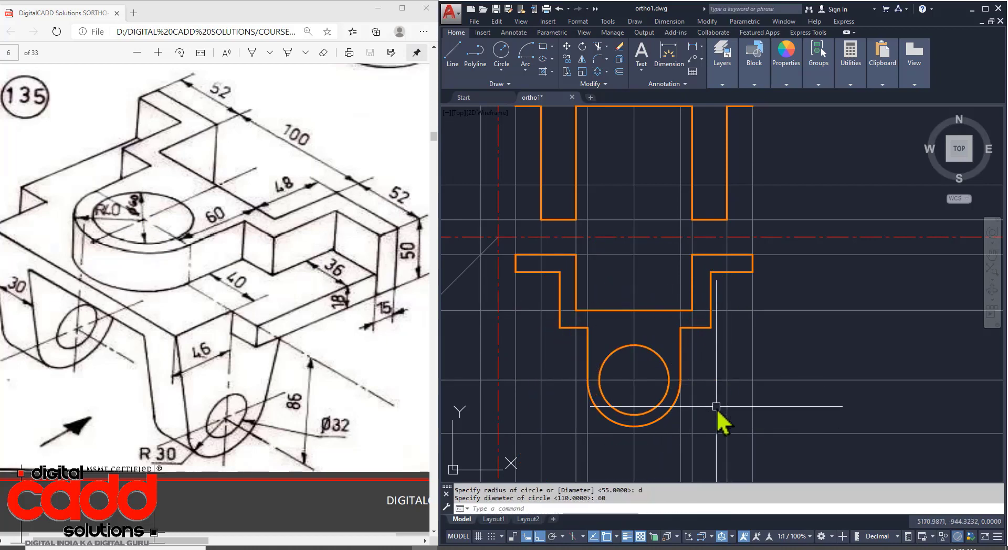
# Step: Stretch the lower ends of the top view's right and left outer edges down to the hole's horizontal centre line
pyautogui.scroll(-2, 530, 367)
pyautogui.moveTo(642, 450)
pyautogui.mouseDown(button='middle')
pyautogui.moveTo(715, 412)
pyautogui.moveTo(682, 426)
pyautogui.mouseUp(button='middle')
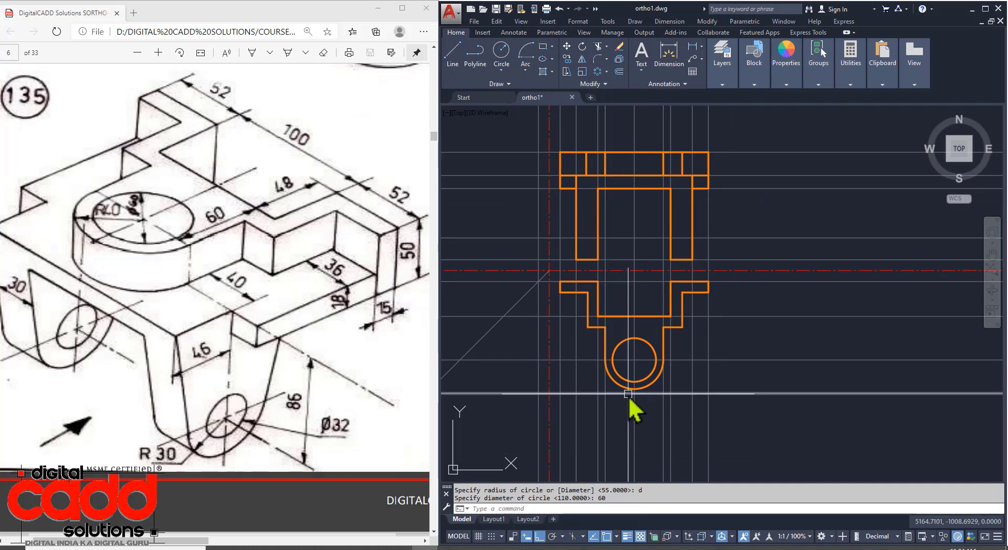
pyautogui.scroll(2, 630, 394)
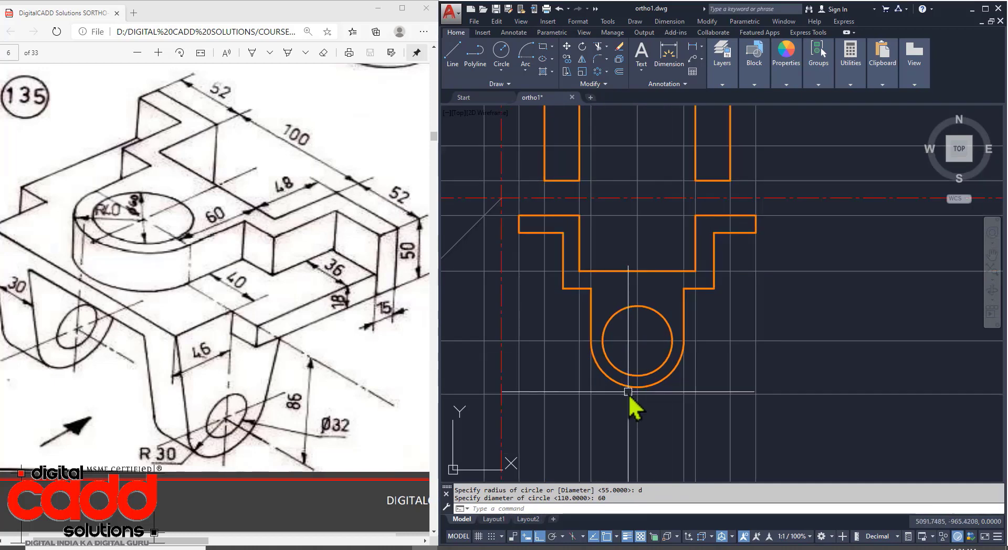
pyautogui.click(756, 225)
pyautogui.click(756, 233)
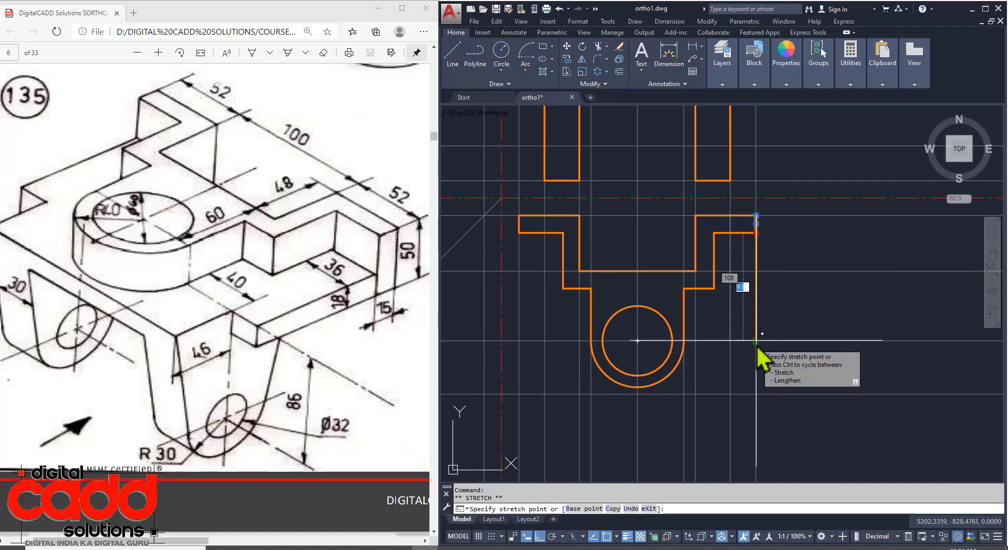
pyautogui.press('Escape')
pyautogui.click(519, 224)
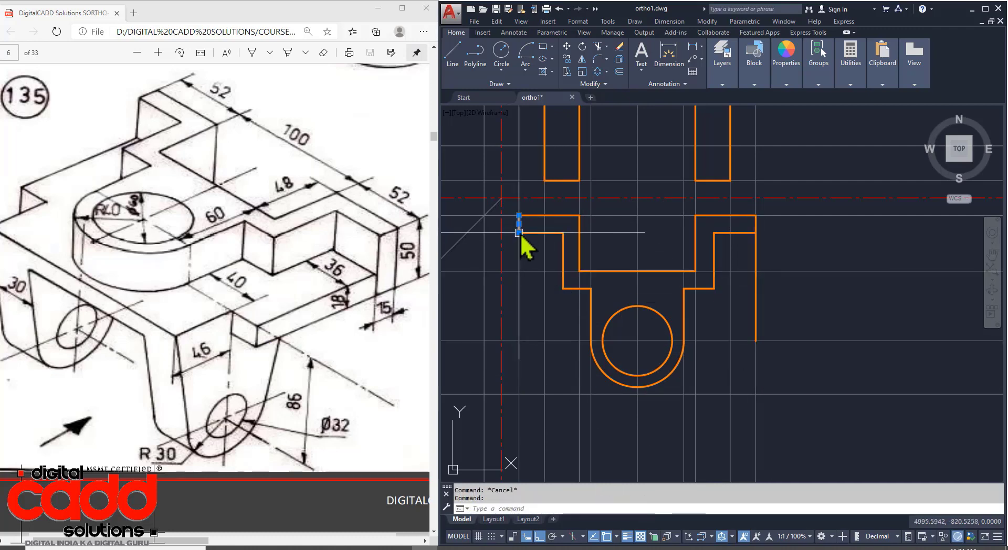
pyautogui.click(519, 232)
pyautogui.press('Escape')
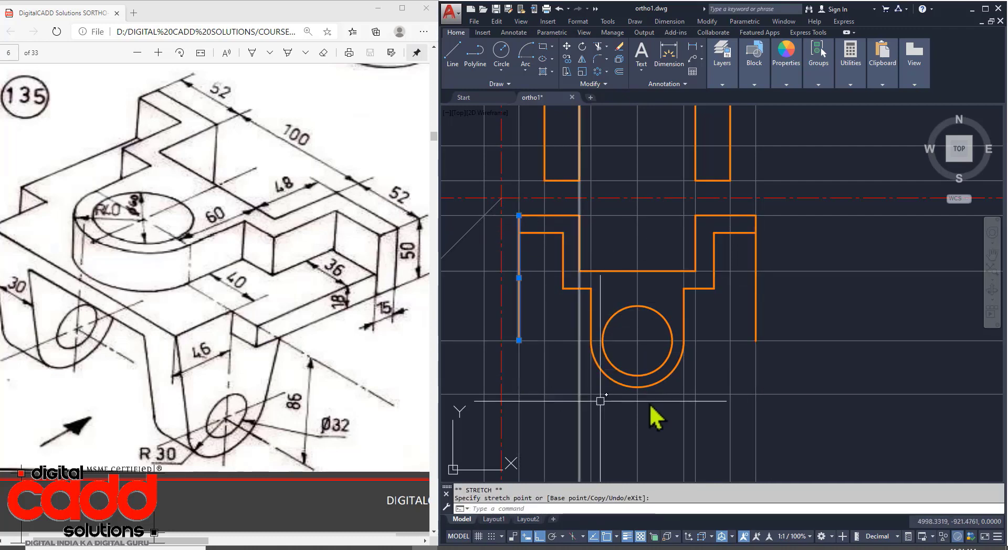
# Step: Draw the plate's front outline from the left edge's lower end: 22 right, 46 down, 160 right, 46 up and out to the right edge
pyautogui.click(452, 53)
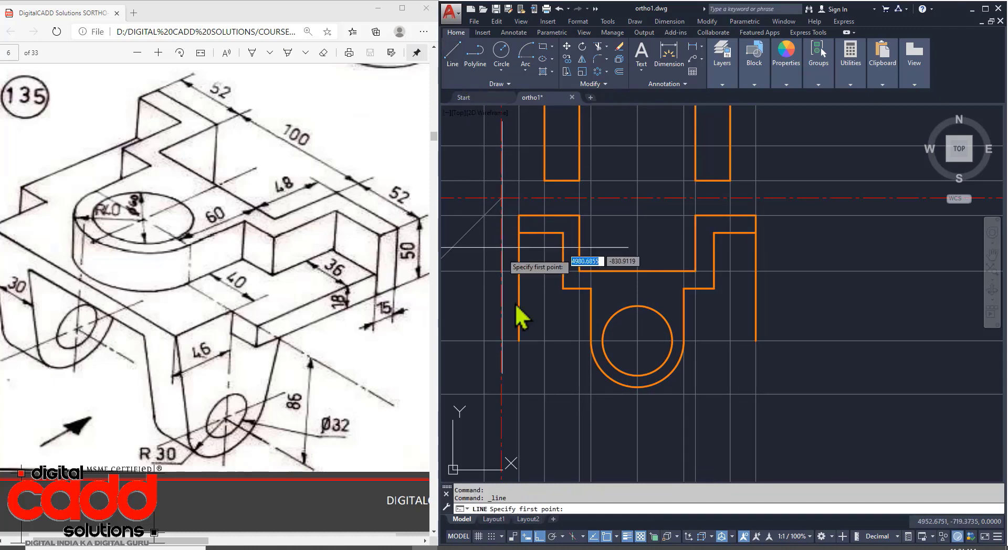
pyautogui.click(519, 341)
pyautogui.scroll(-2, 522, 349)
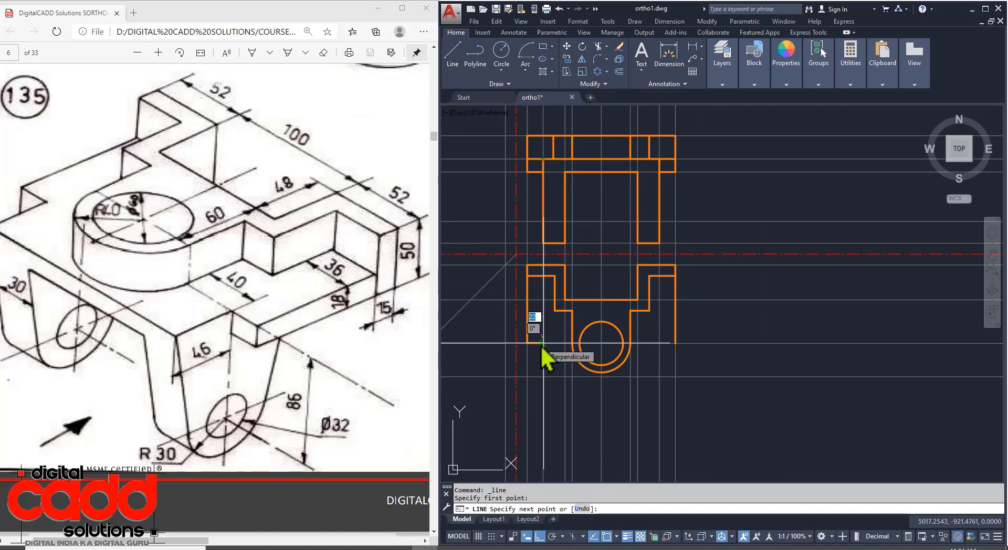
pyautogui.click(540, 344)
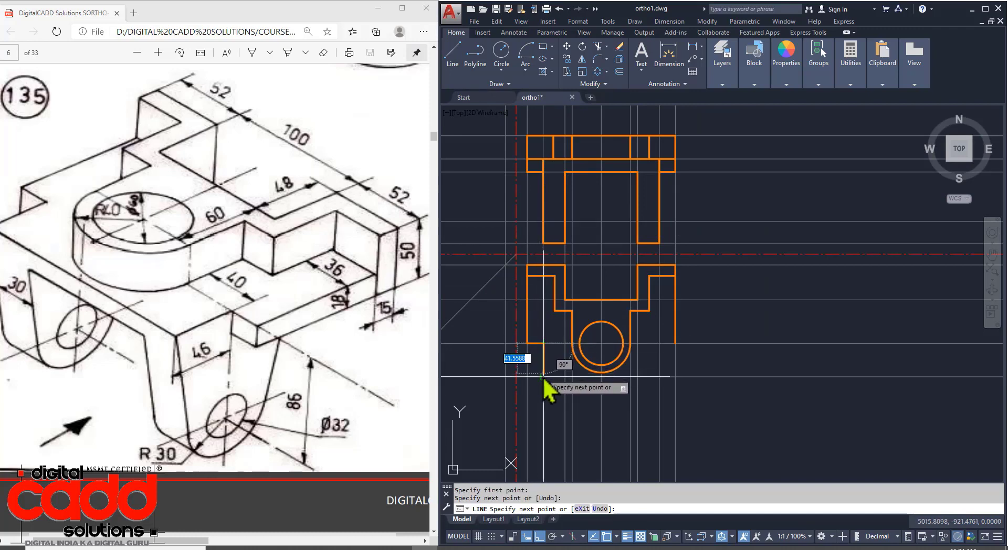
pyautogui.click(543, 376)
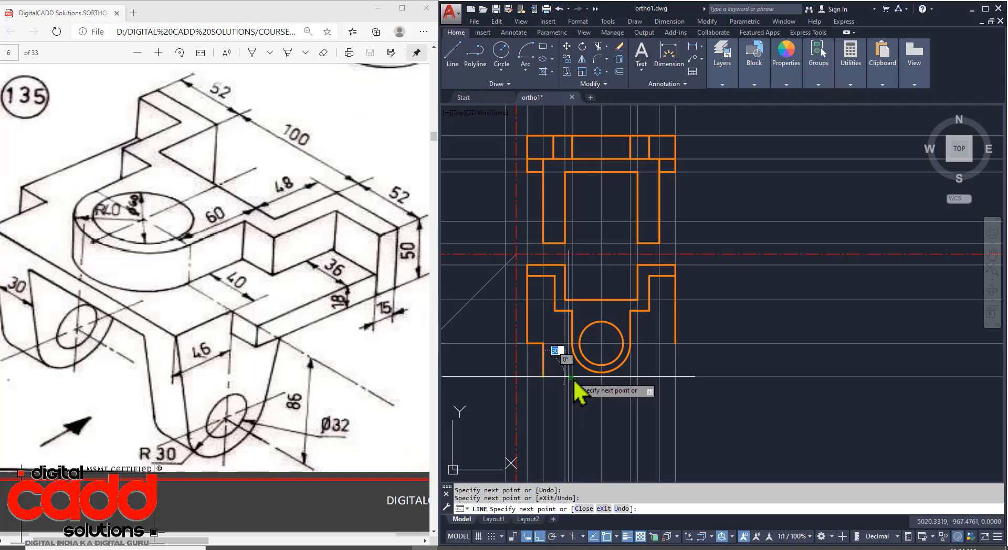
pyautogui.click(660, 380)
pyautogui.click(670, 355)
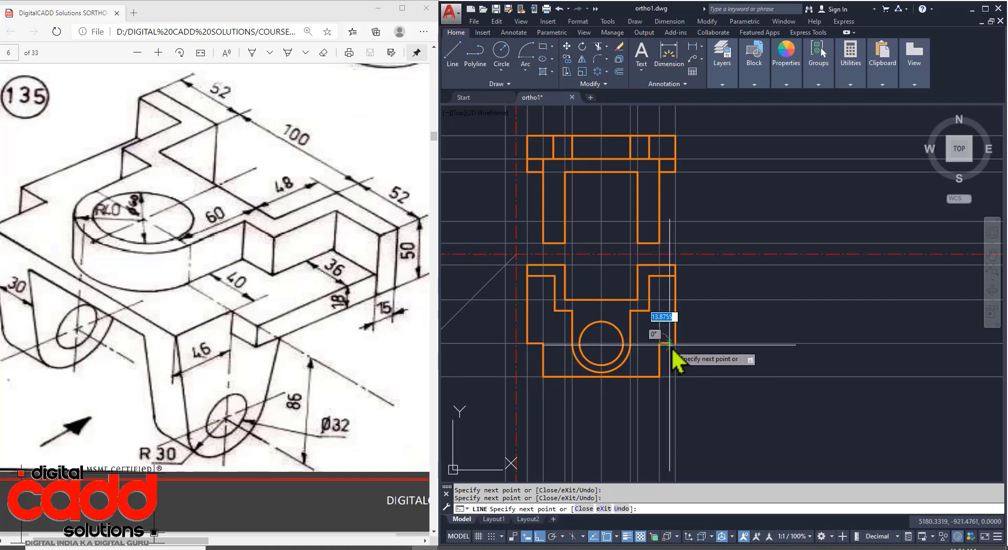
pyautogui.click(675, 343)
pyautogui.press('Return')
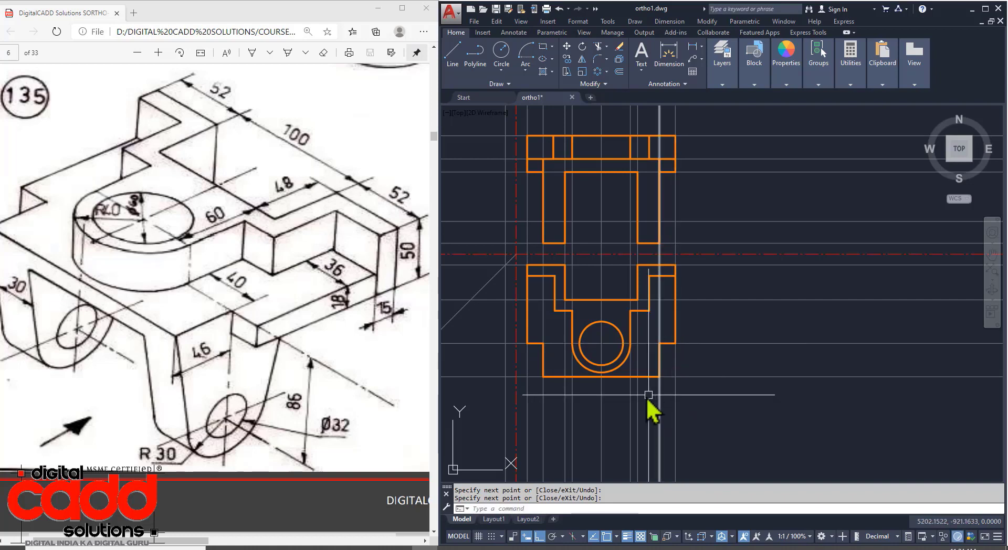
# Step: Hide the 04.projection Lines layer
pyautogui.scroll(3, 669, 404)
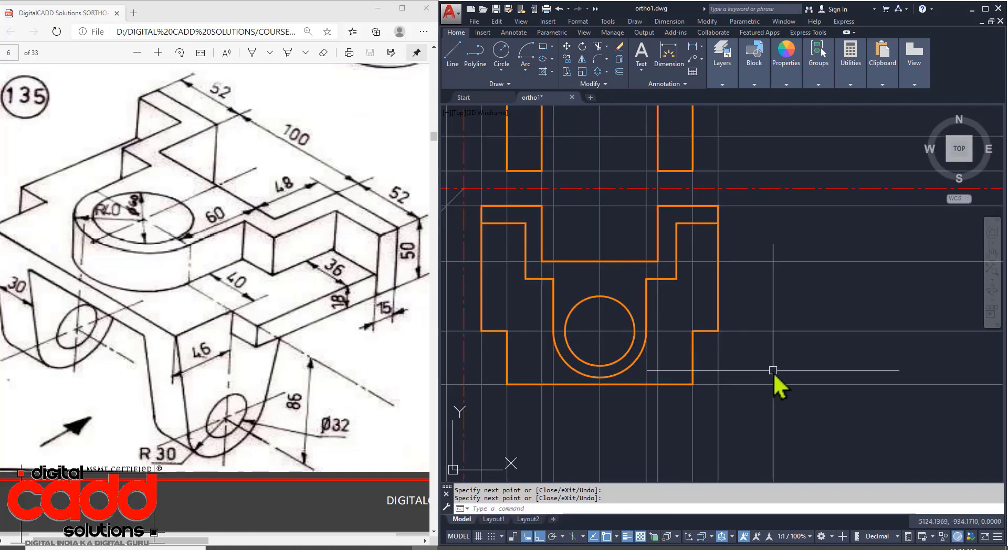
pyautogui.moveTo(704, 427); pyautogui.dragTo(763, 424, button='middle')
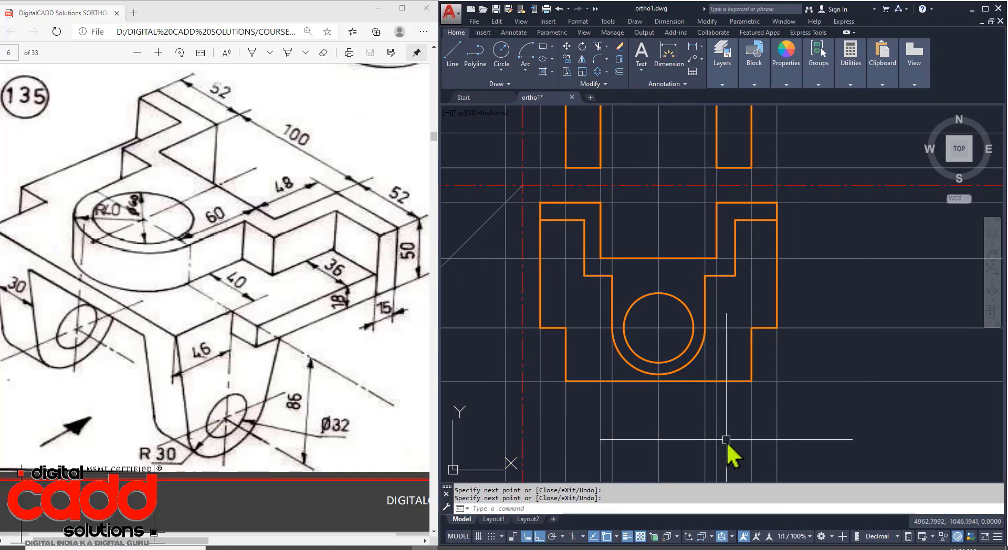
pyautogui.scroll(-2, 567, 323)
pyautogui.moveTo(565, 310); pyautogui.dragTo(668, 372, button='middle')
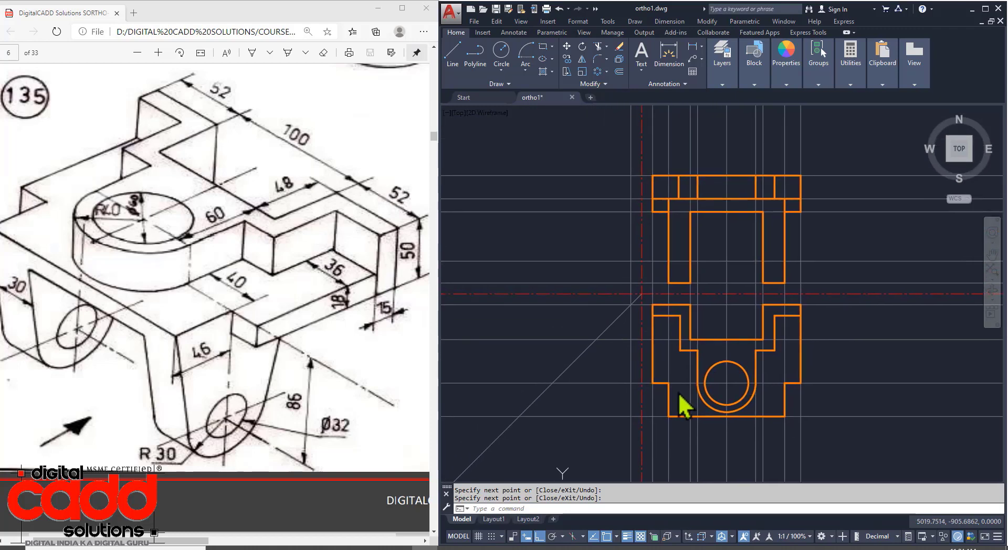
pyautogui.click(722, 58)
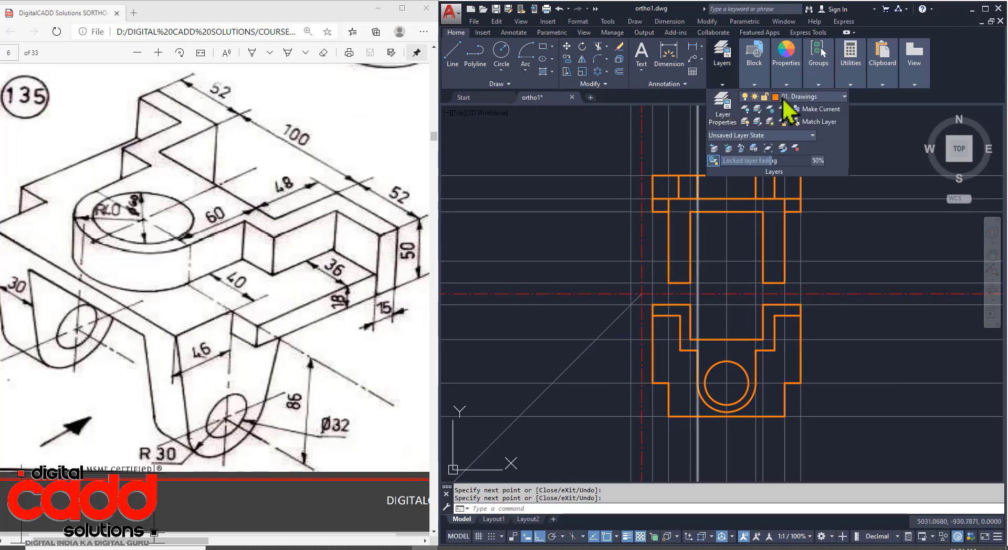
pyautogui.click(798, 97)
pyautogui.click(757, 160)
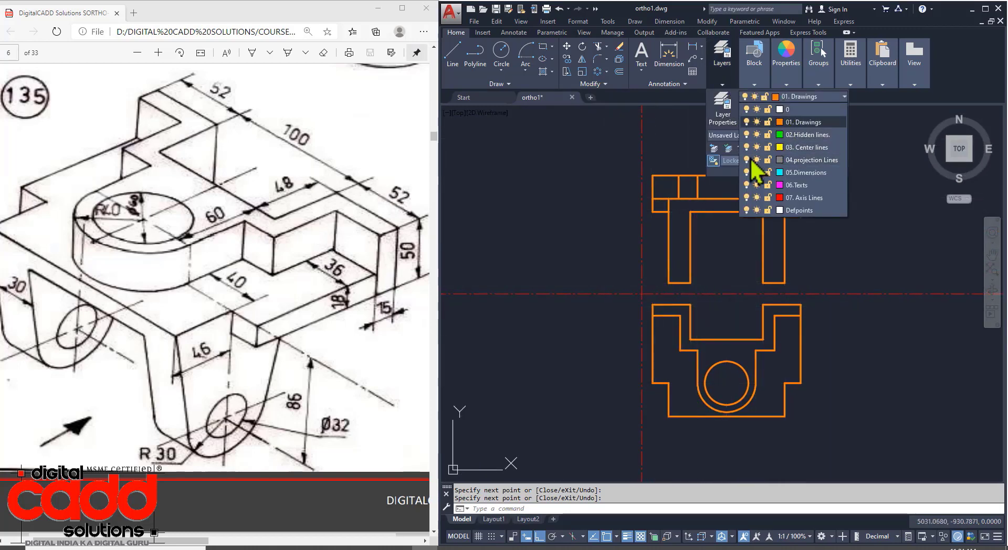
# Step: Turn the 04.projection Lines layer back on and make it the current layer
pyautogui.moveTo(875, 353); pyautogui.dragTo(828, 382, button='middle')
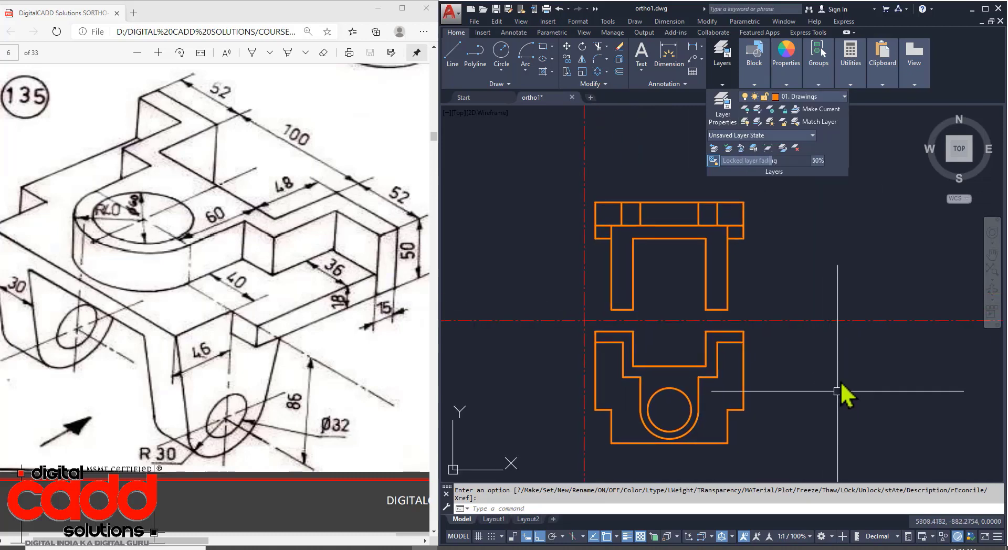
pyautogui.moveTo(762, 392); pyautogui.dragTo(749, 375, button='middle')
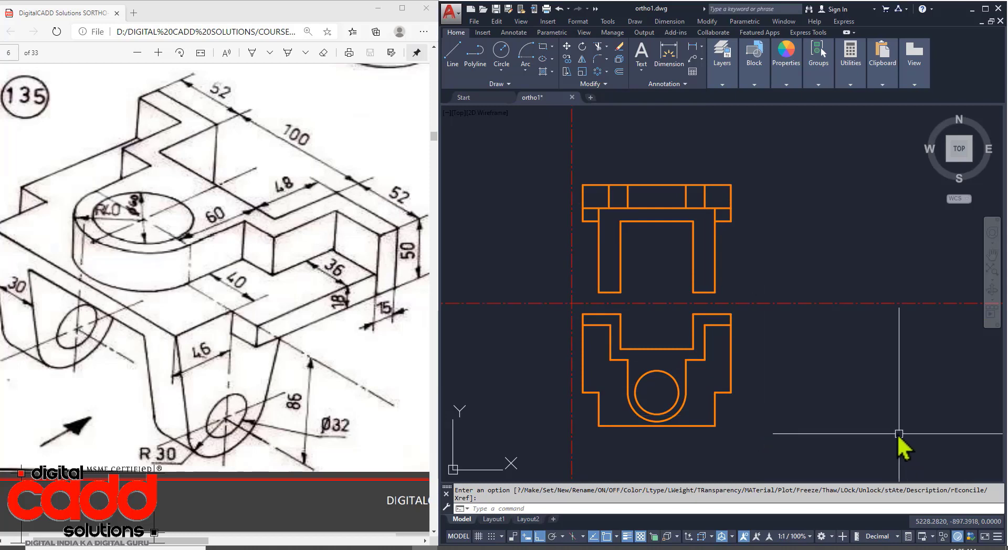
pyautogui.moveTo(876, 421); pyautogui.dragTo(879, 415, button='middle')
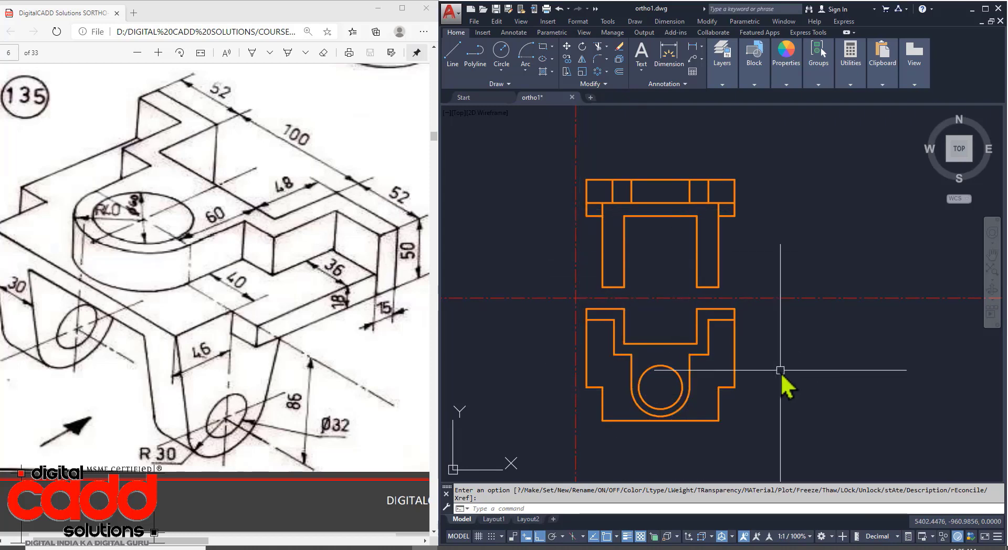
pyautogui.click(721, 55)
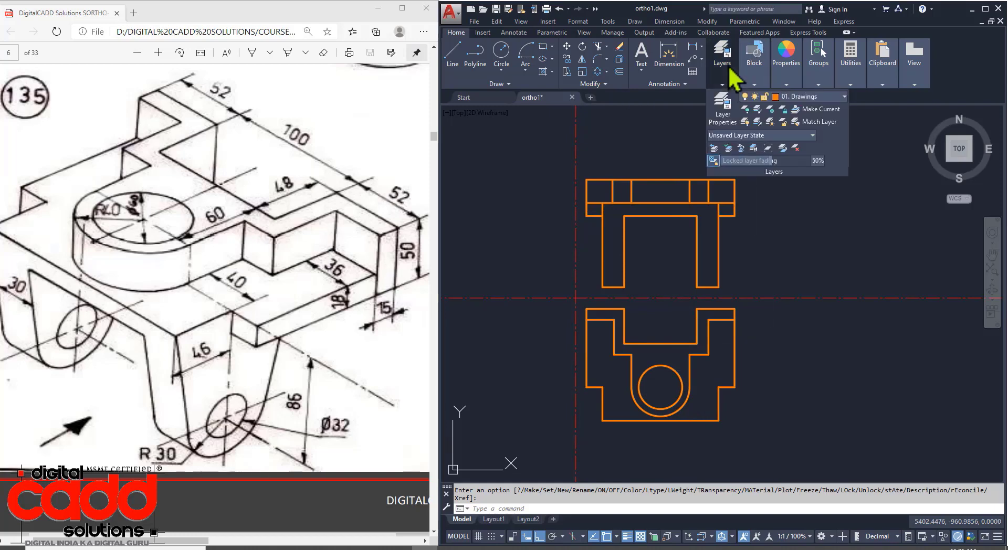
pyautogui.click(801, 98)
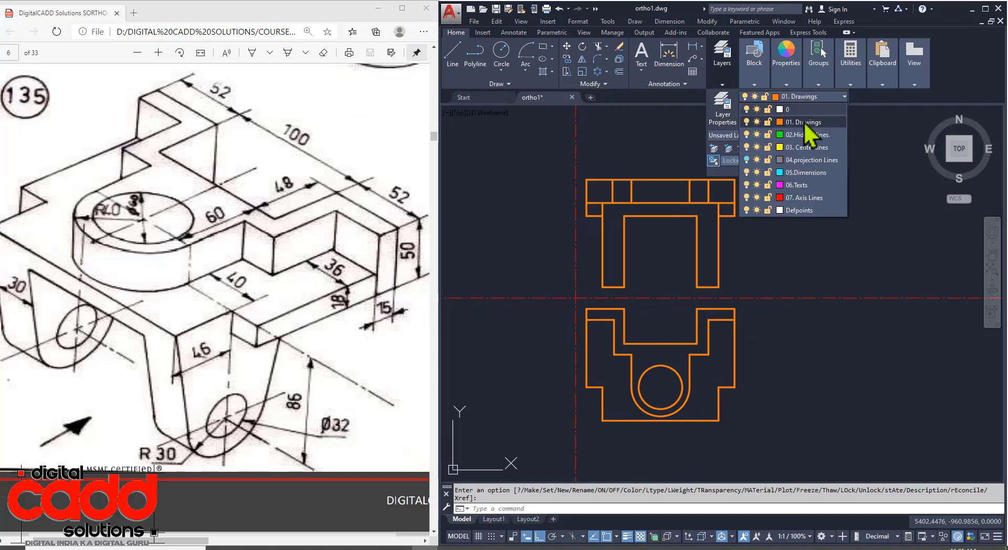
pyautogui.click(745, 160)
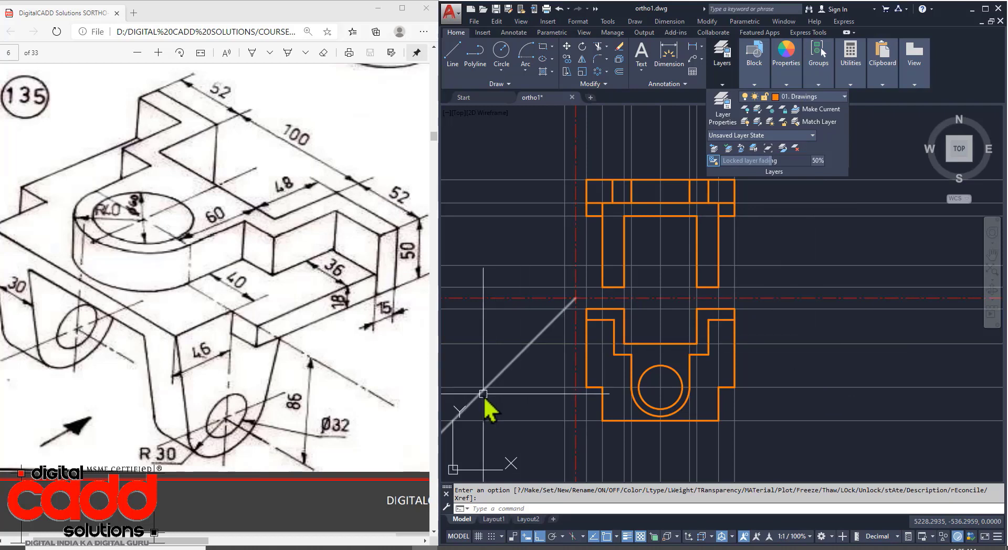
pyautogui.moveTo(485, 394); pyautogui.dragTo(560, 387, button='middle')
pyautogui.click(723, 51)
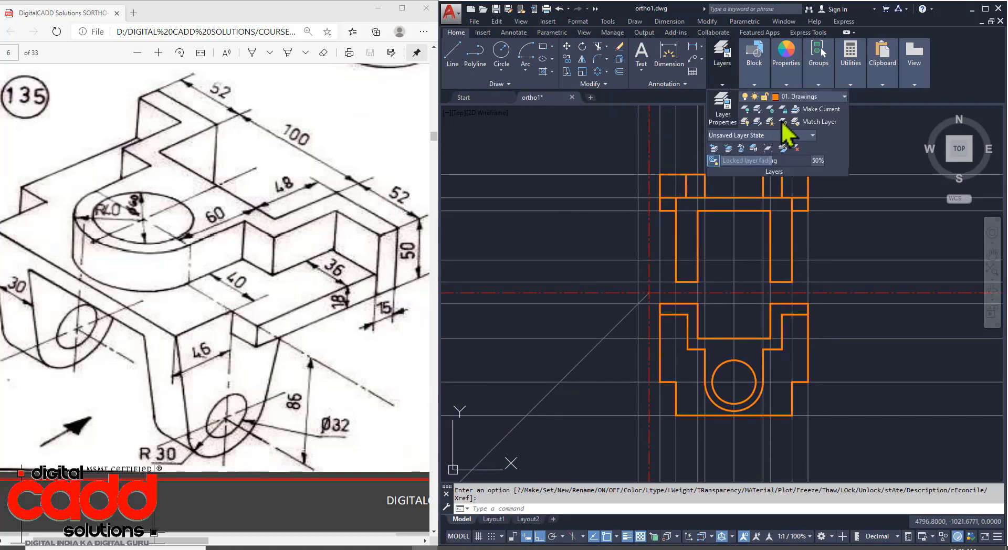
pyautogui.click(808, 97)
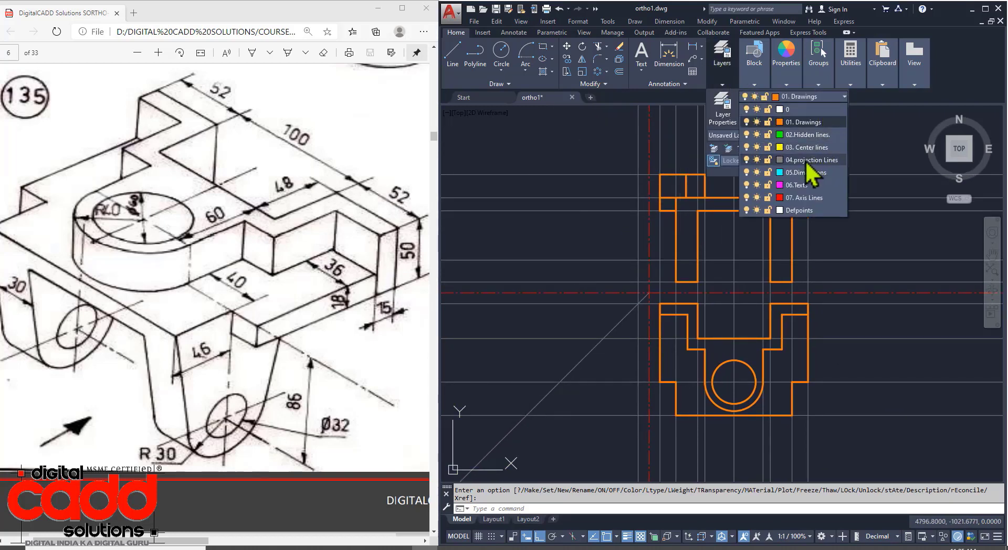
pyautogui.click(805, 162)
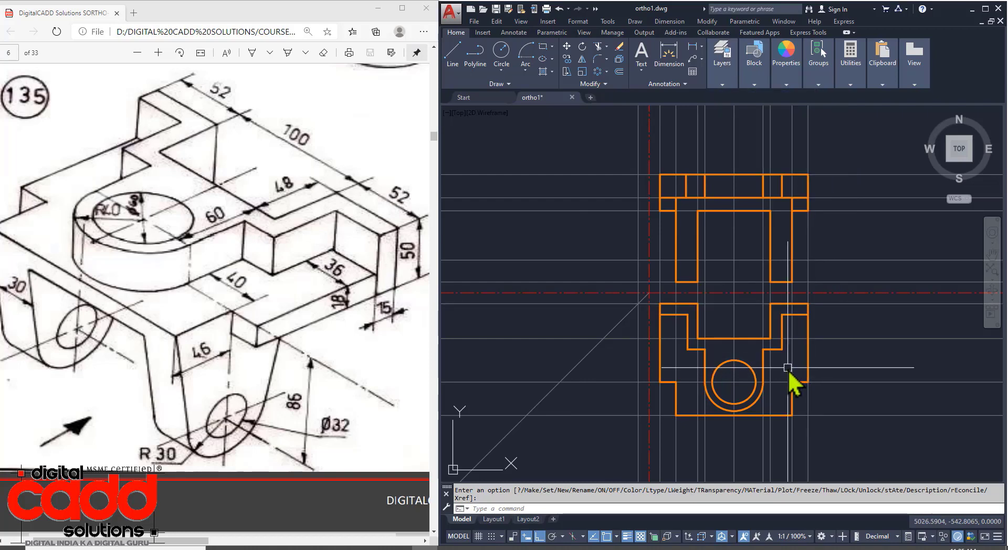
# Step: Draw vertical rays up from the 45° line where it crosses the top view's bottom edge, hole centre and slot edge projection lines
pyautogui.write('ray')
pyautogui.press('Return')
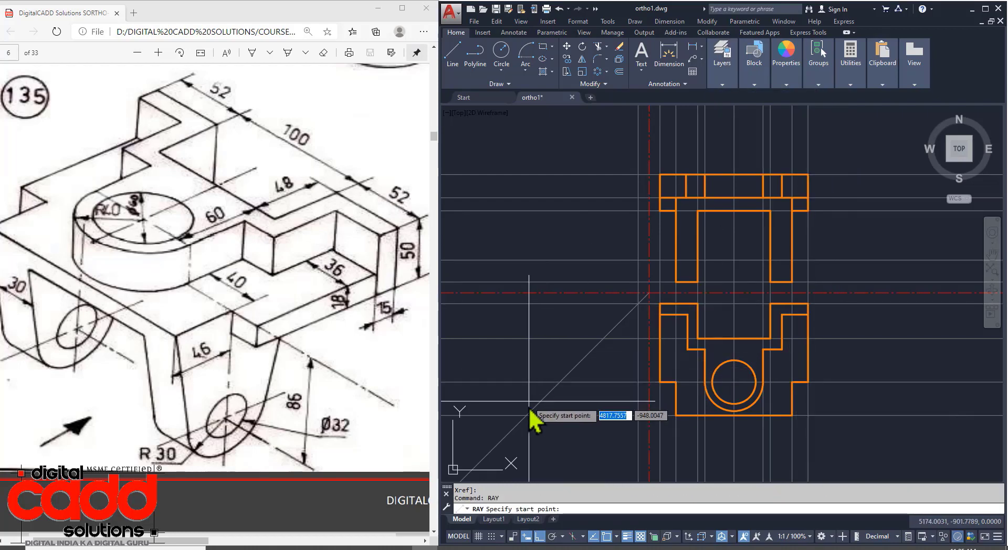
pyautogui.click(526, 414)
pyautogui.click(526, 389)
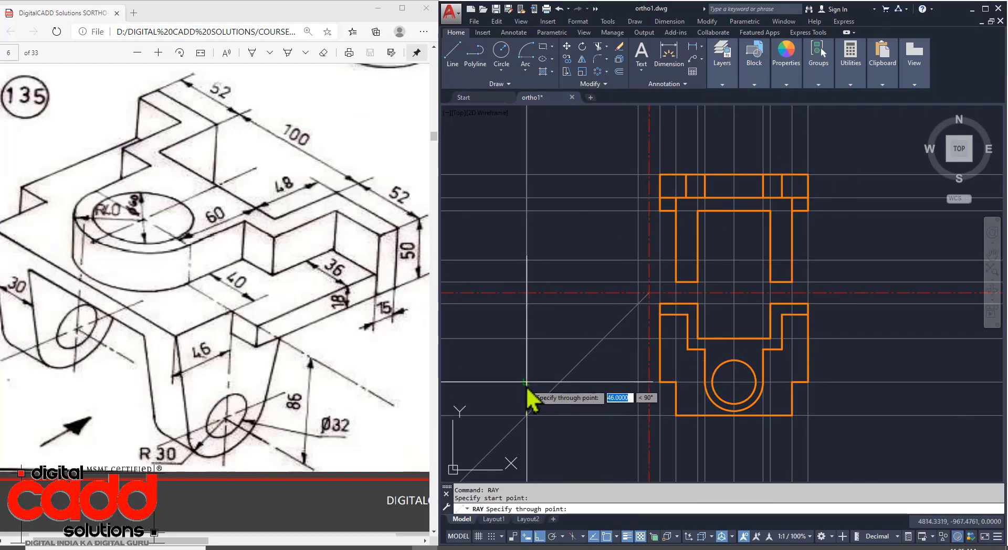
pyautogui.press('Return')
pyautogui.press('Return')
pyautogui.click(558, 381)
pyautogui.click(559, 347)
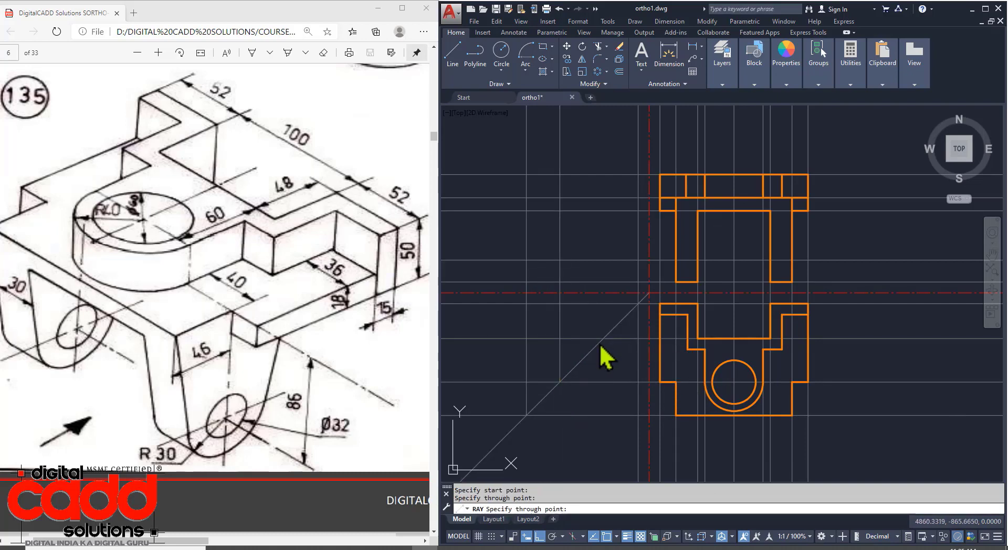
pyautogui.press('Return')
pyautogui.press('Return')
pyautogui.click(602, 335)
pyautogui.click(603, 325)
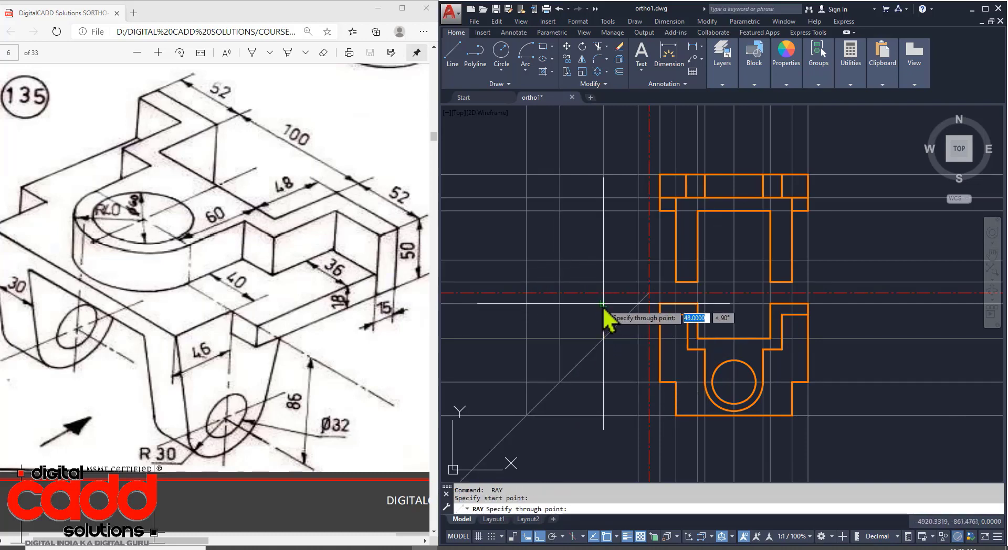
pyautogui.press('Return')
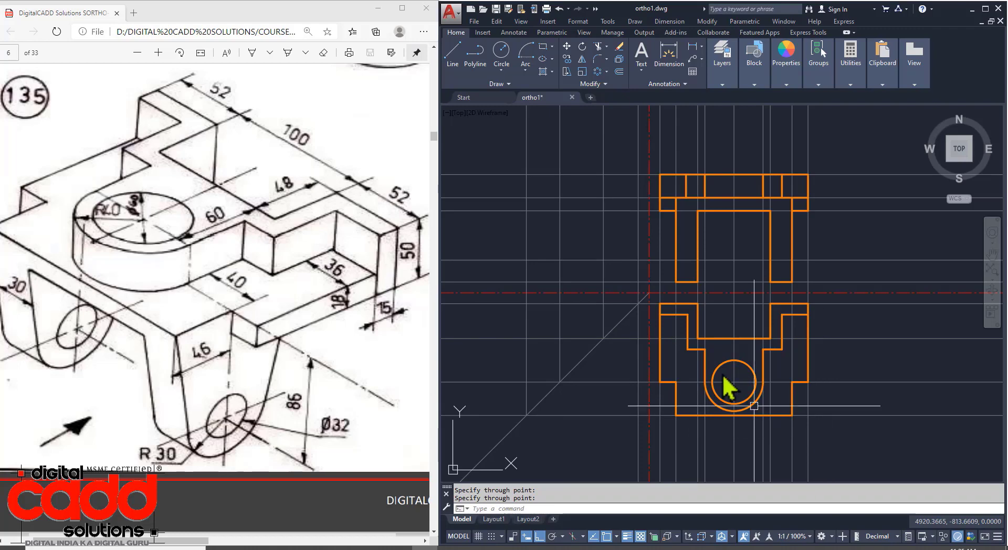
# Step: Draw horizontal rays from the two inner step corners on the top view's left side out to the 45° line
pyautogui.moveTo(609, 286); pyautogui.dragTo(659, 326, button='middle')
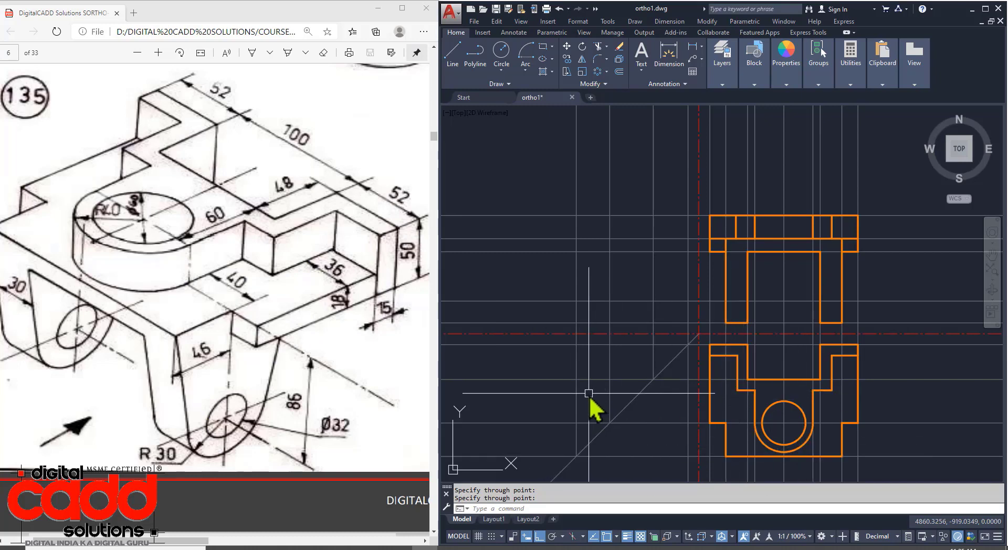
pyautogui.write('ray')
pyautogui.press('Return')
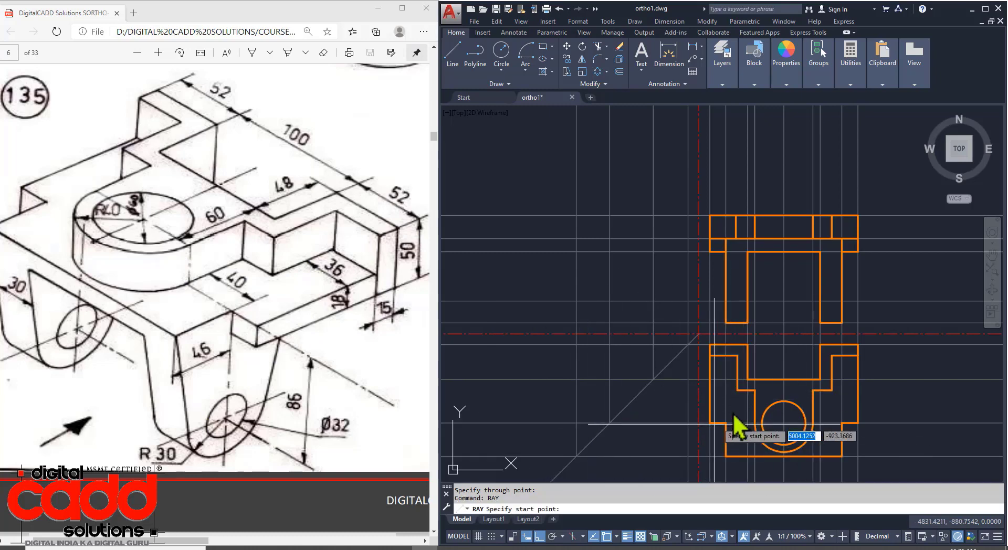
pyautogui.click(710, 356)
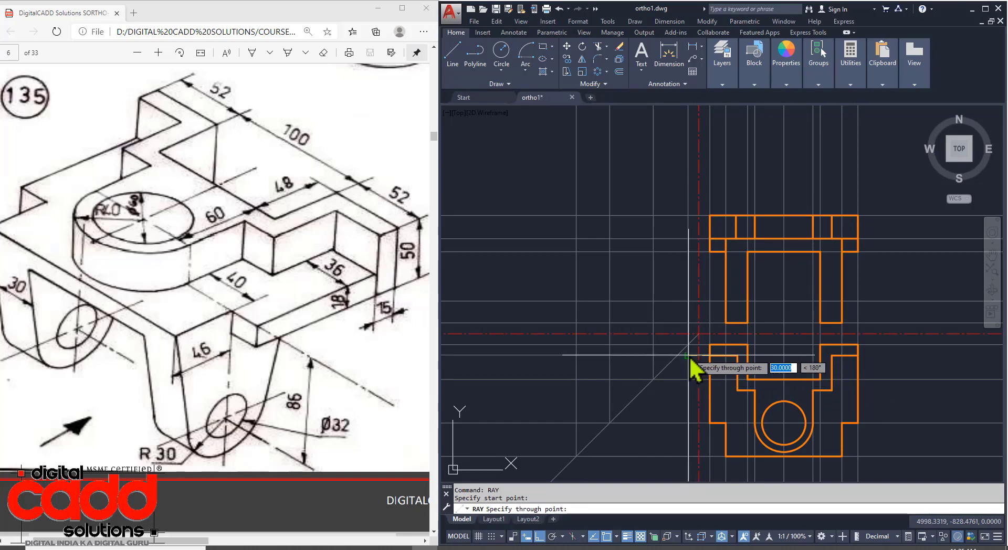
pyautogui.press('space')
pyautogui.press('space')
pyautogui.click(737, 391)
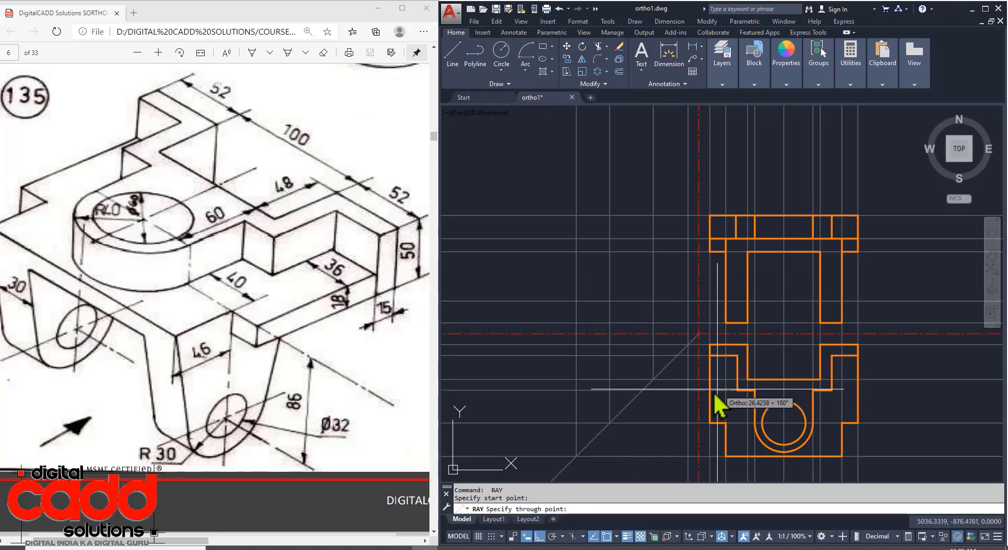
pyautogui.click(710, 390)
pyautogui.press('space')
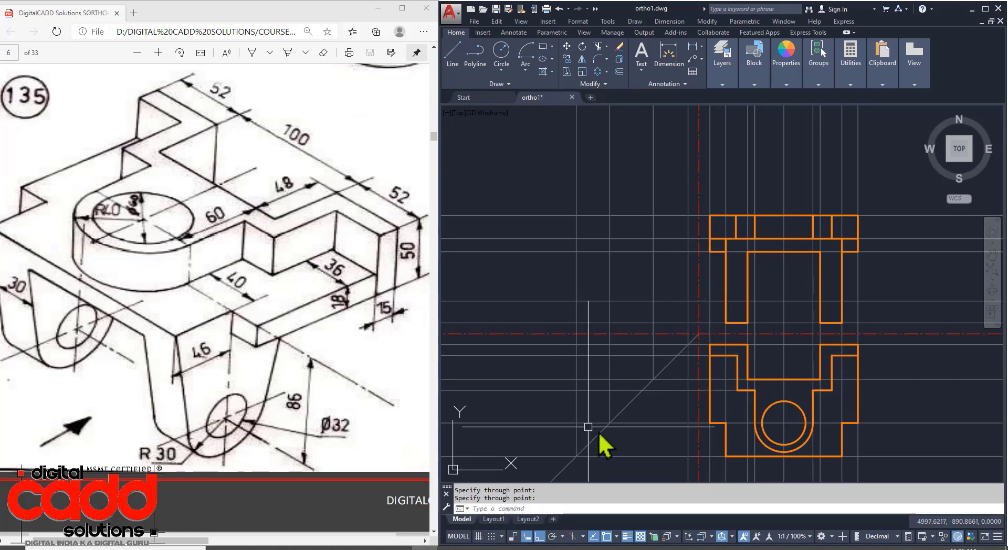
# Step: Draw vertical rays up from the 45° line where it crosses the two projection lines of the inner step corners
pyautogui.press('space')
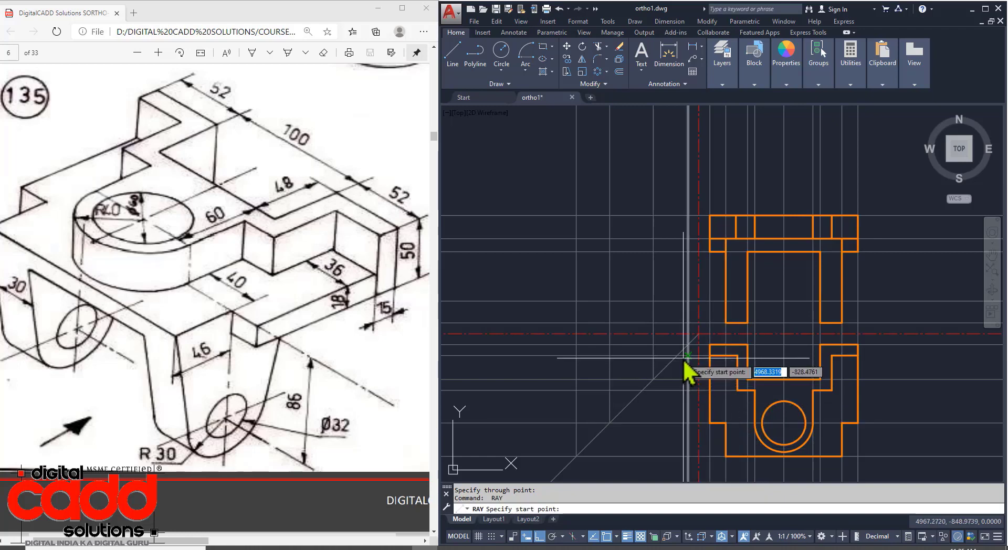
pyautogui.click(676, 355)
pyautogui.click(677, 354)
pyautogui.press('space')
pyautogui.press('space')
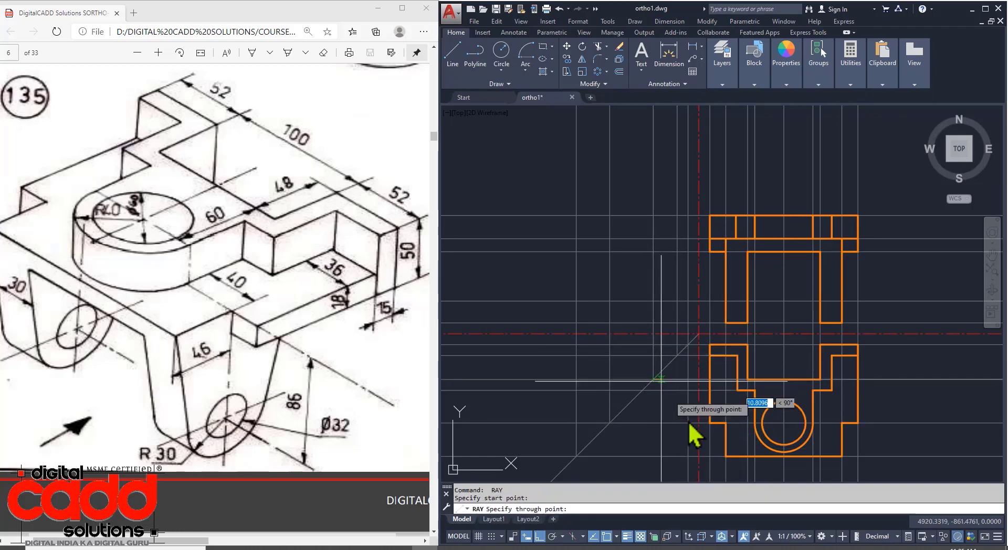
pyautogui.press('Escape')
pyautogui.press('space')
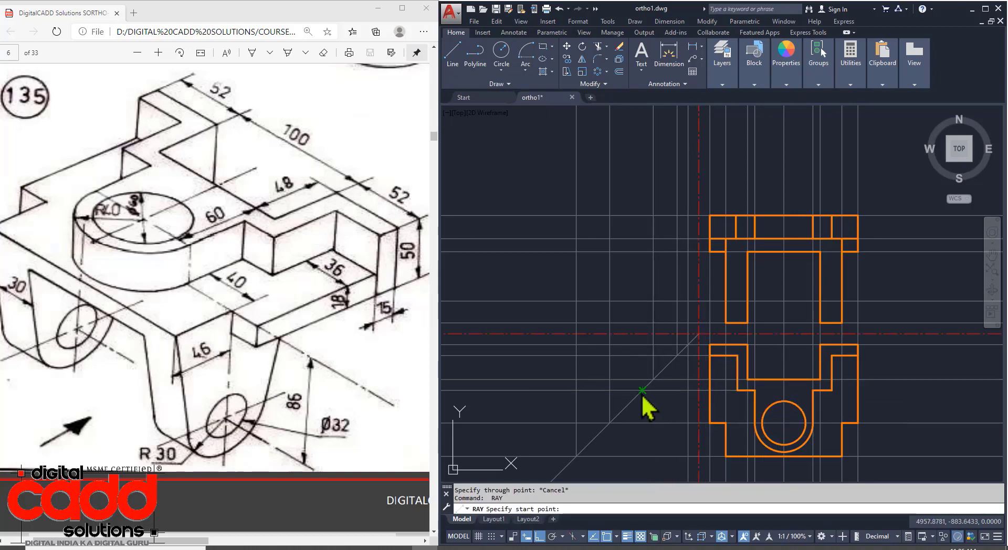
pyautogui.click(641, 391)
pyautogui.click(642, 379)
pyautogui.press('space')
pyautogui.moveTo(690, 281)
pyautogui.mouseDown(button='middle')
pyautogui.moveTo(691, 344)
pyautogui.moveTo(703, 350)
pyautogui.mouseUp(button='middle')
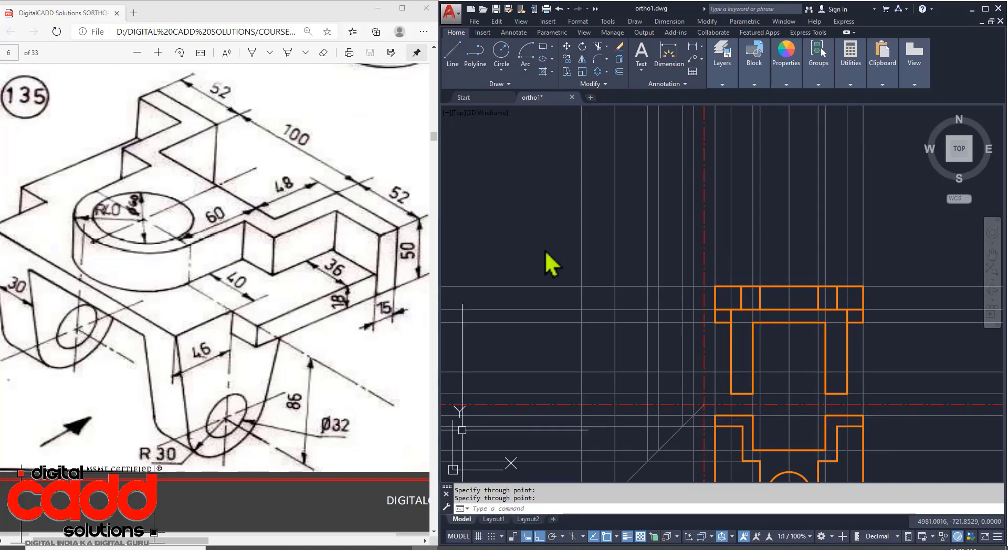
# Step: Make 01. Drawings the current layer and draw the upright wall in the side view as a 15 by 50 rectangle
pyautogui.click(722, 55)
pyautogui.click(811, 96)
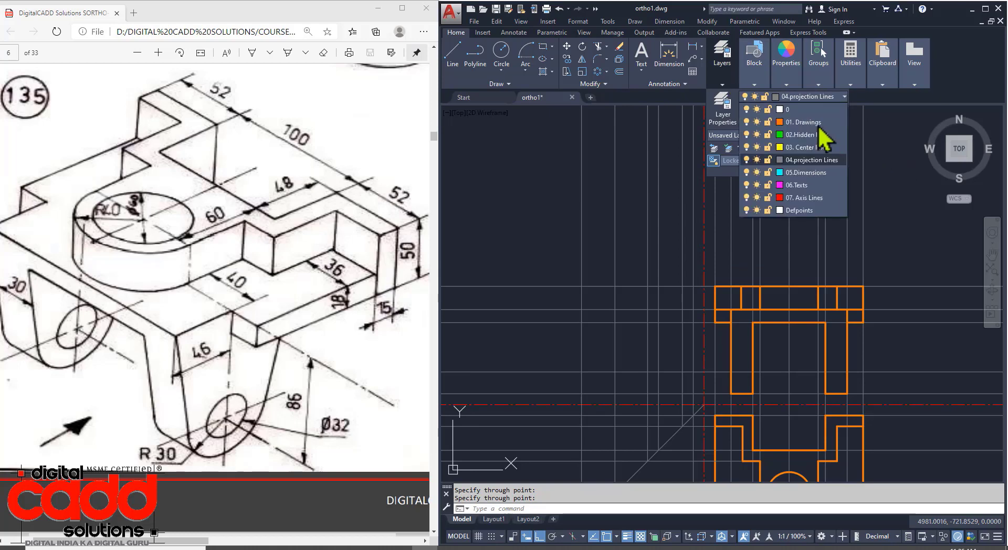
pyautogui.click(814, 137)
pyautogui.click(543, 47)
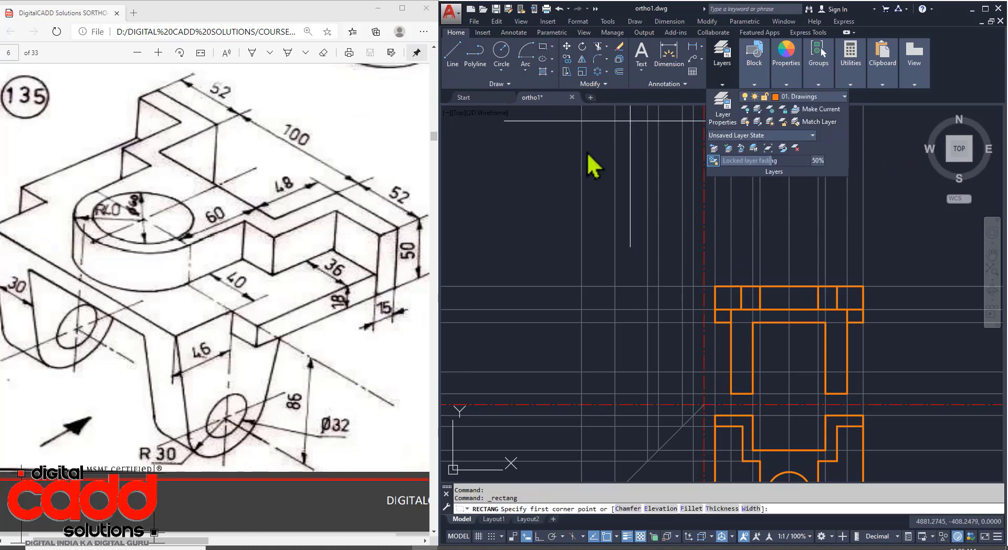
pyautogui.click(694, 286)
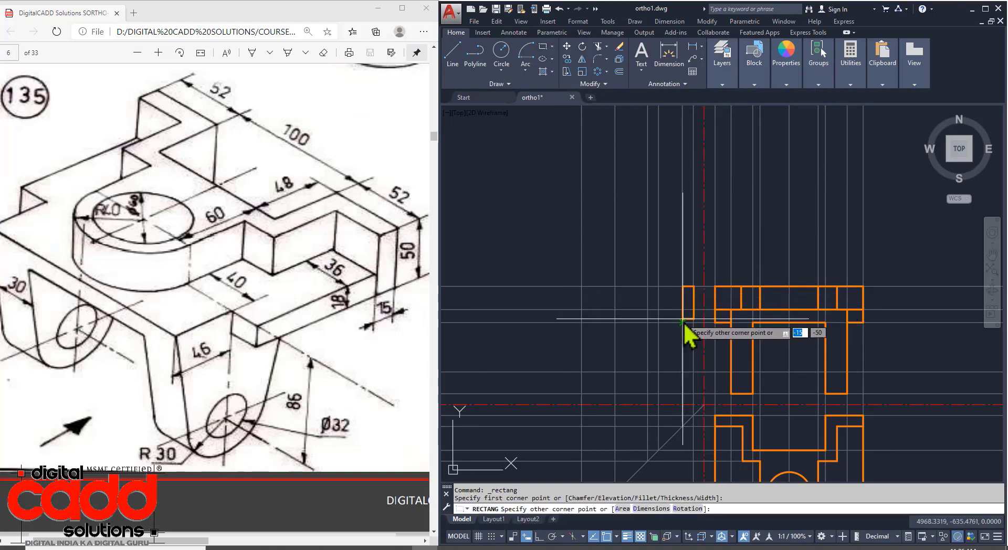
pyautogui.click(683, 322)
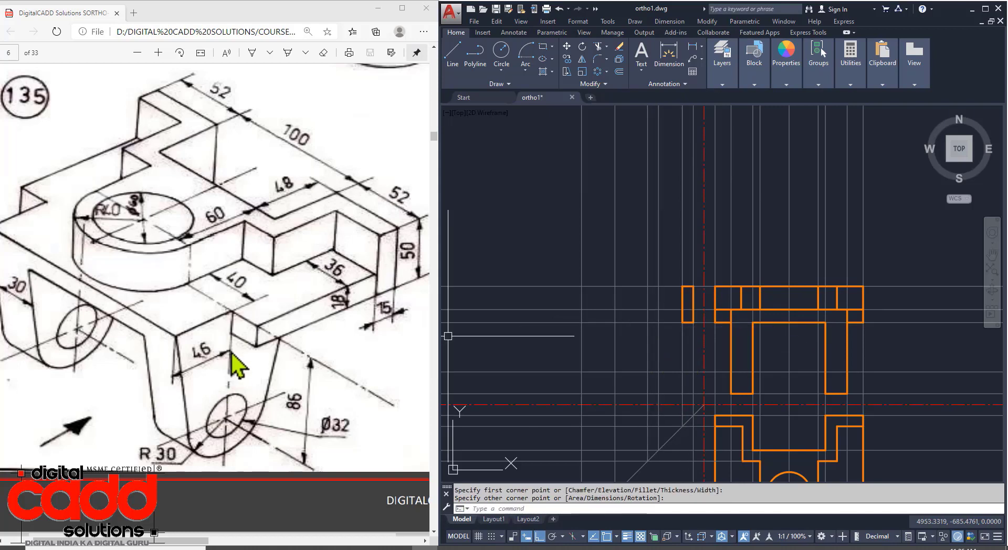
# Step: Draw the side view's base plate as an 18 high rectangle from the hole centre's projection line to the upright wall
pyautogui.moveTo(559, 442); pyautogui.dragTo(560, 388, button='middle')
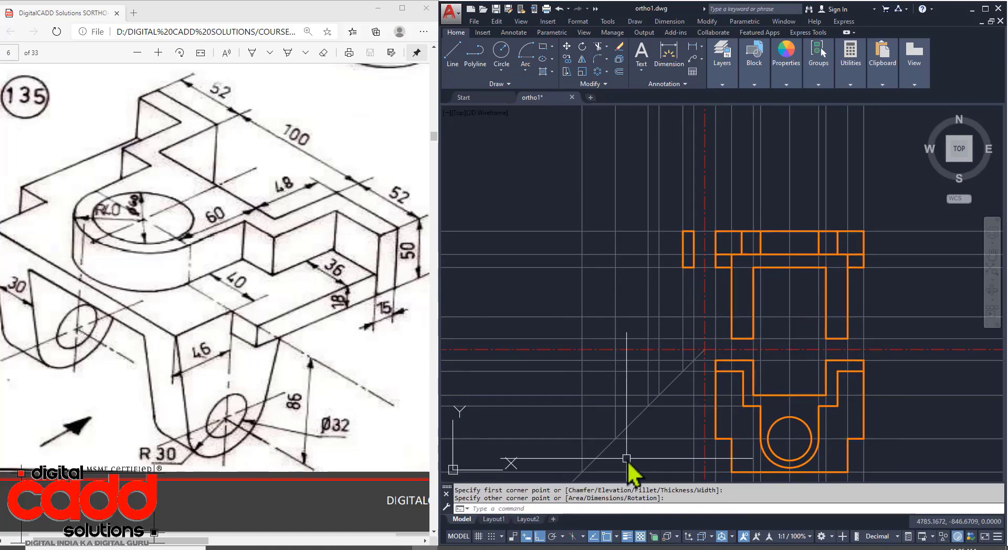
pyautogui.press('Return')
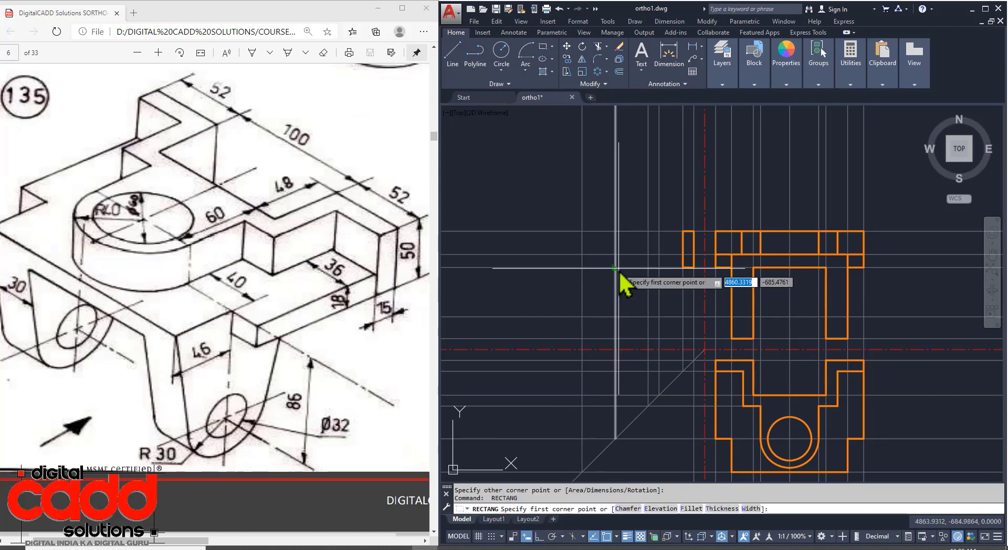
pyautogui.click(615, 267)
pyautogui.click(693, 254)
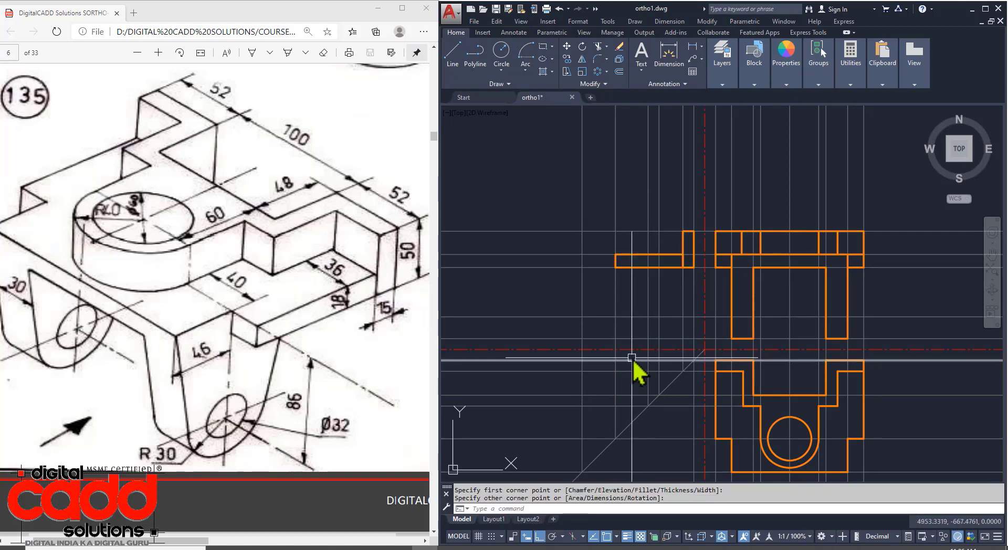
# Step: Explode the upright and base plate rectangles of the side view
pyautogui.moveTo(633, 356); pyautogui.dragTo(642, 363, button='middle')
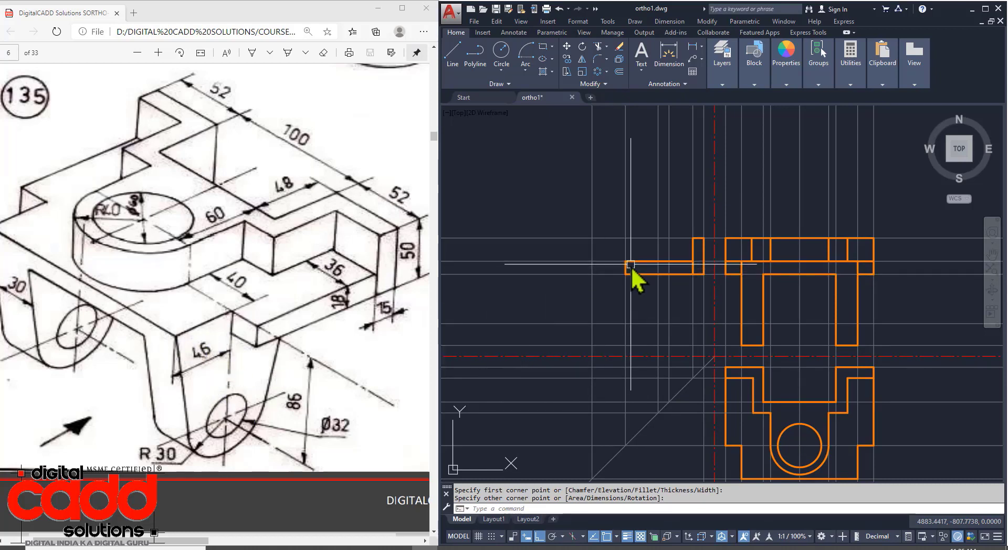
pyautogui.click(644, 261)
pyautogui.write('x')
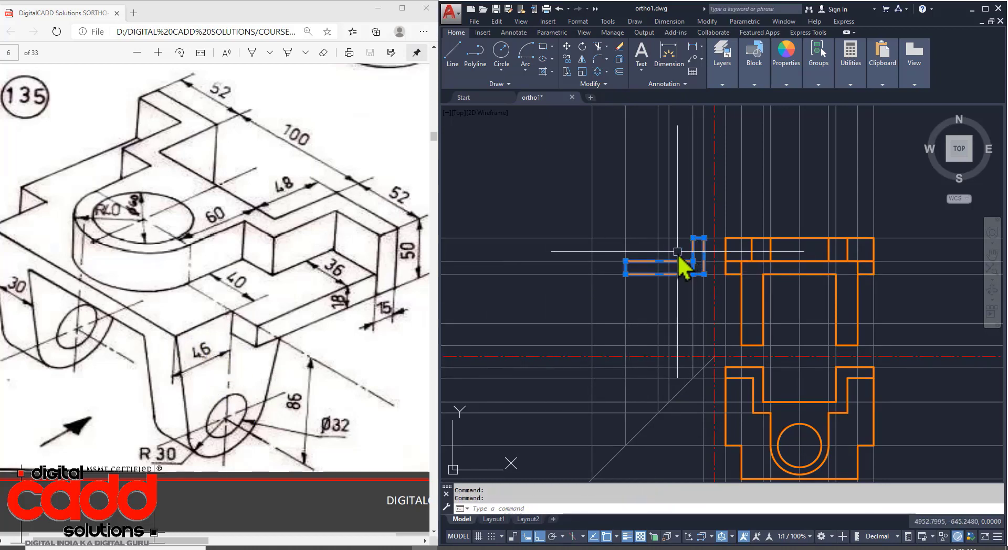
pyautogui.press('Return')
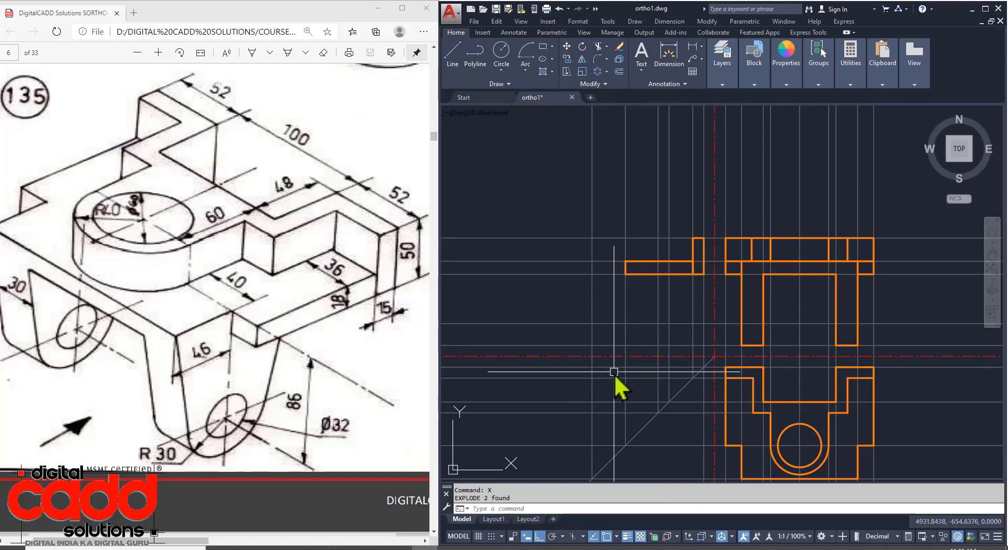
# Step: Extend the base plate's upper edge in the side view to the outermost vertical projection line
pyautogui.write('ex')
pyautogui.press('Return')
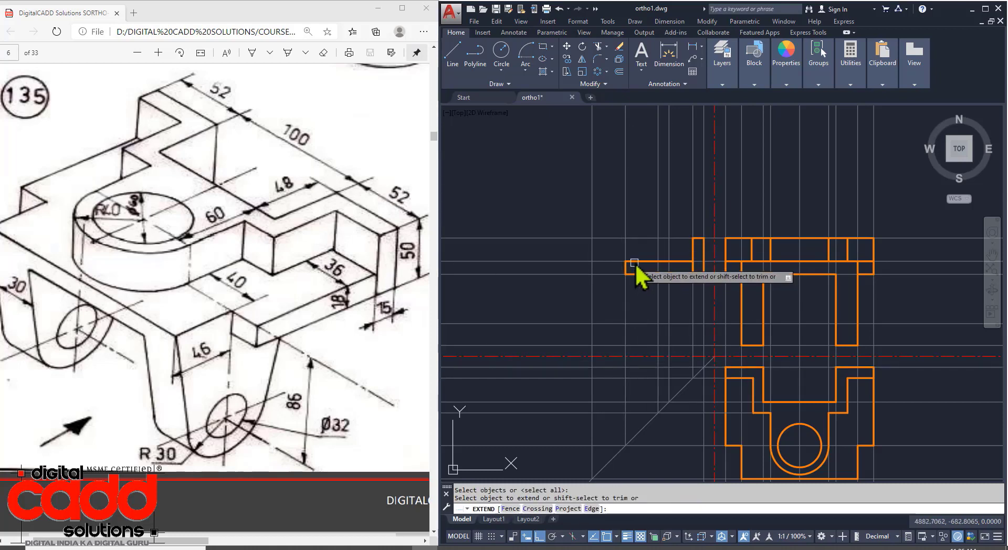
pyautogui.press('Return')
pyautogui.click(636, 262)
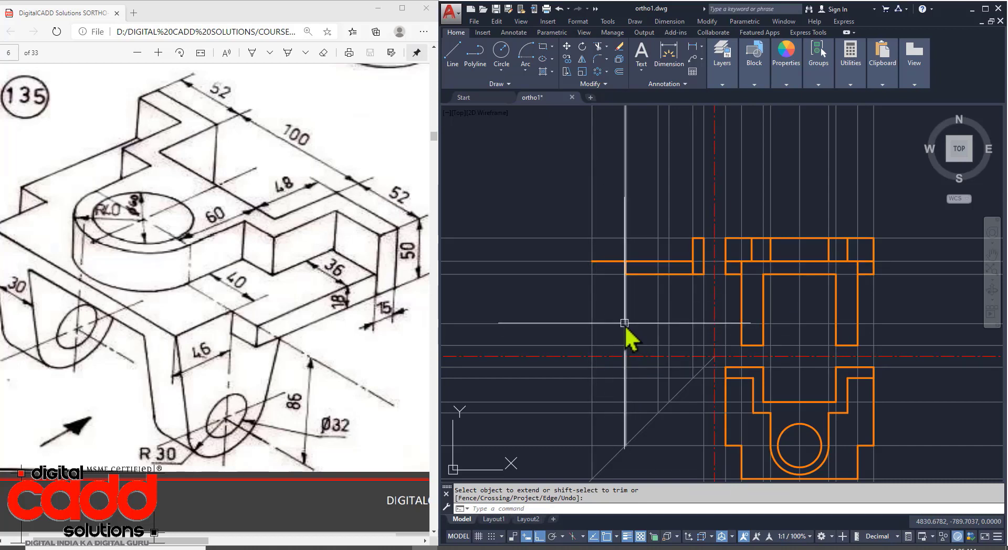
# Step: Draw a circle of radius 30 in the side view, centred on the lug hole's projection intersection and reaching the lowest projection line
pyautogui.press('Escape')
pyautogui.write('c')
pyautogui.press('Return')
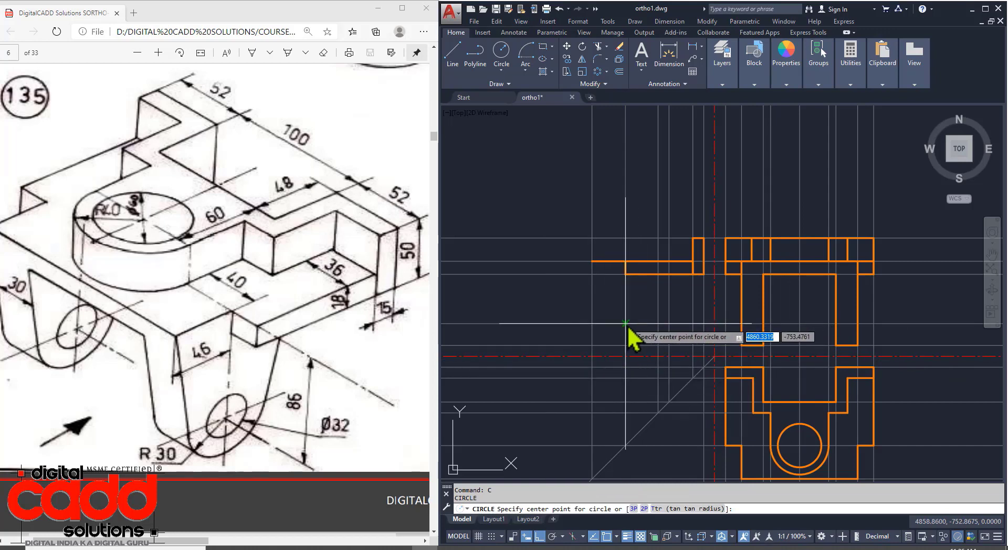
pyautogui.click(625, 345)
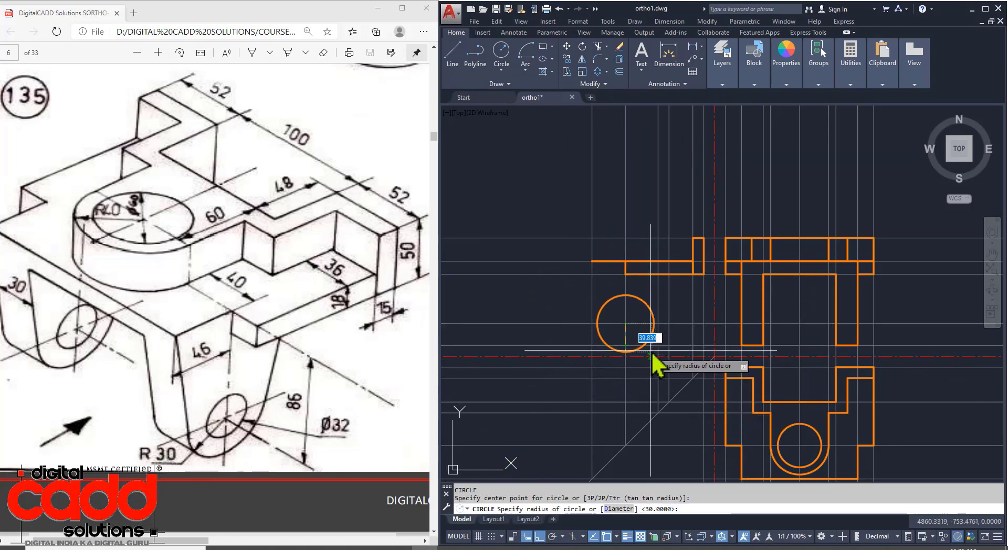
pyautogui.click(625, 346)
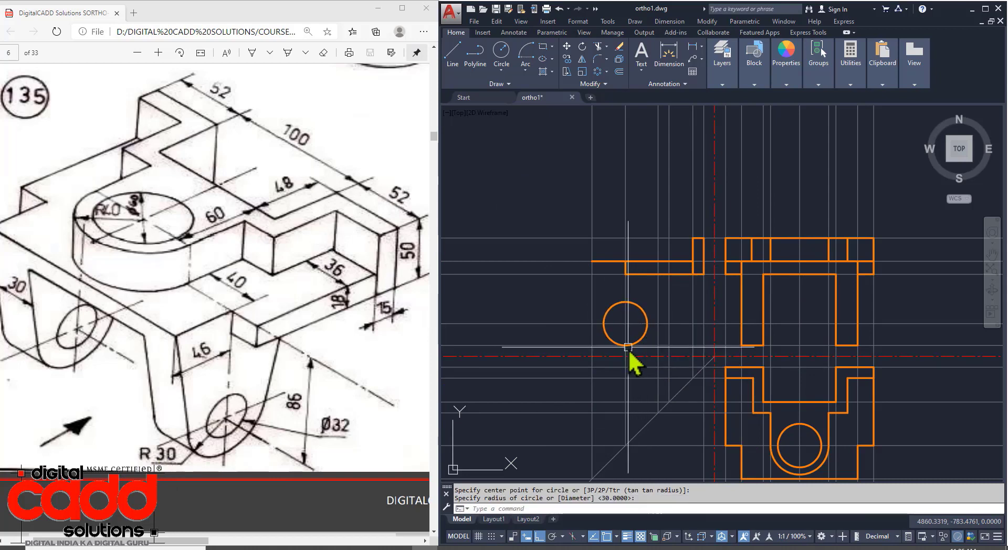
# Step: Draw a line in the side view from the outer end of the base plate's upper edge tangent to the lug circle
pyautogui.scroll(2, 639, 336)
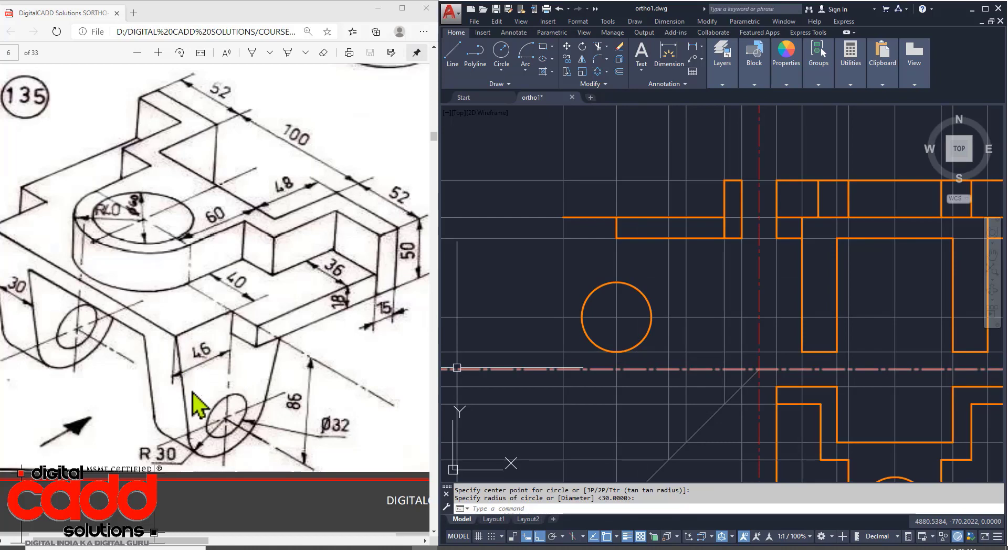
pyautogui.write('l')
pyautogui.press('Return')
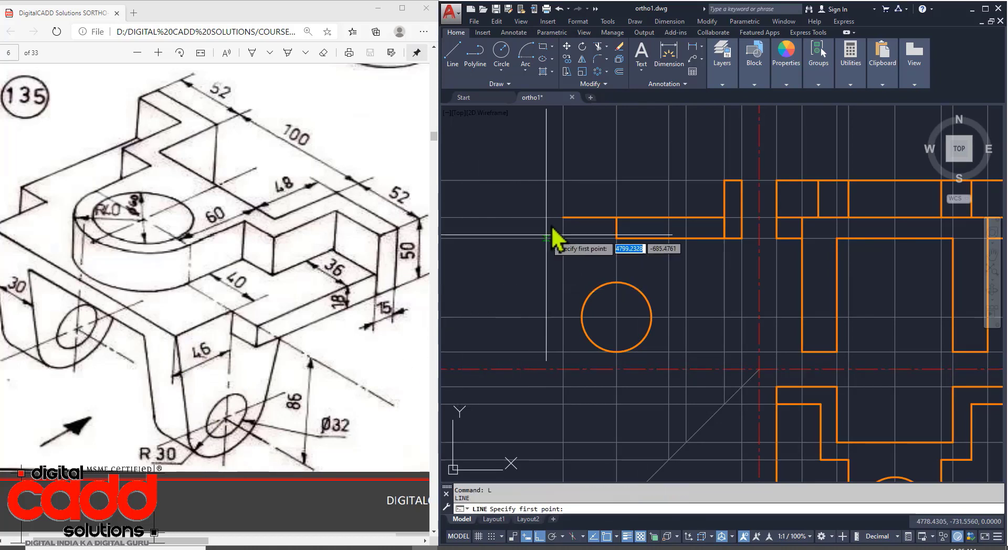
pyautogui.click(563, 217)
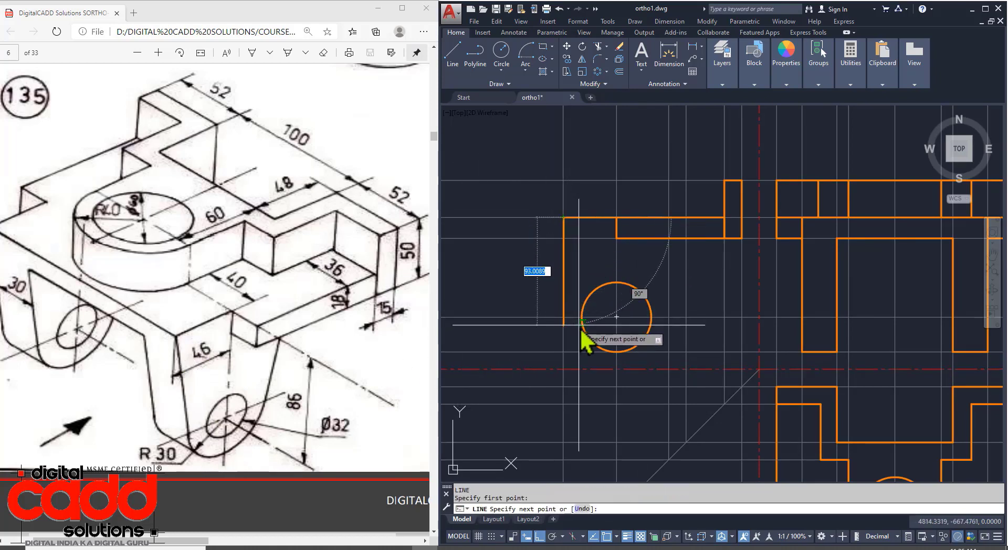
pyautogui.click(590, 335)
pyautogui.press('Return')
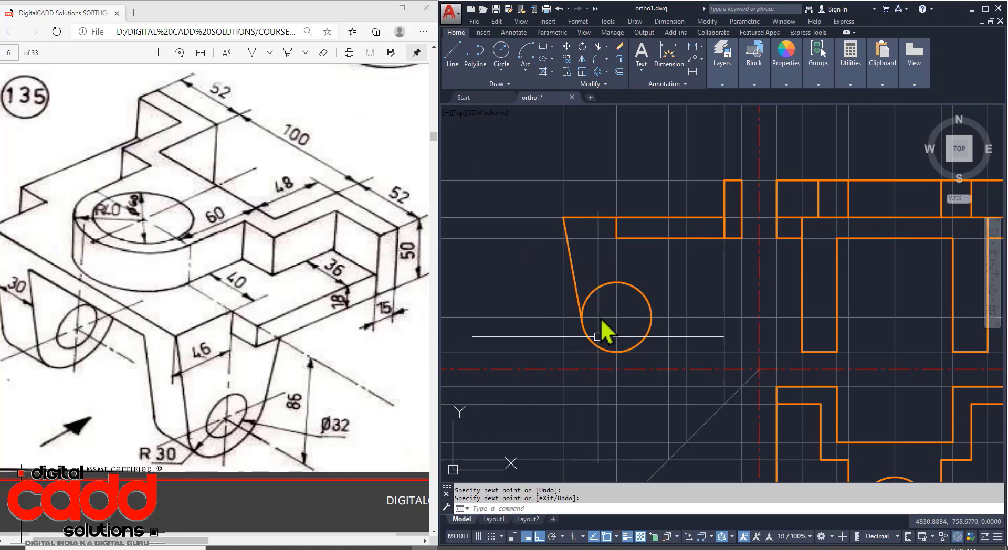
# Step: Mirror the lug's slanted tangent line about the vertical axis through the circle's centre, keeping the original line
pyautogui.click(578, 298)
pyautogui.write('mi')
pyautogui.press('Return')
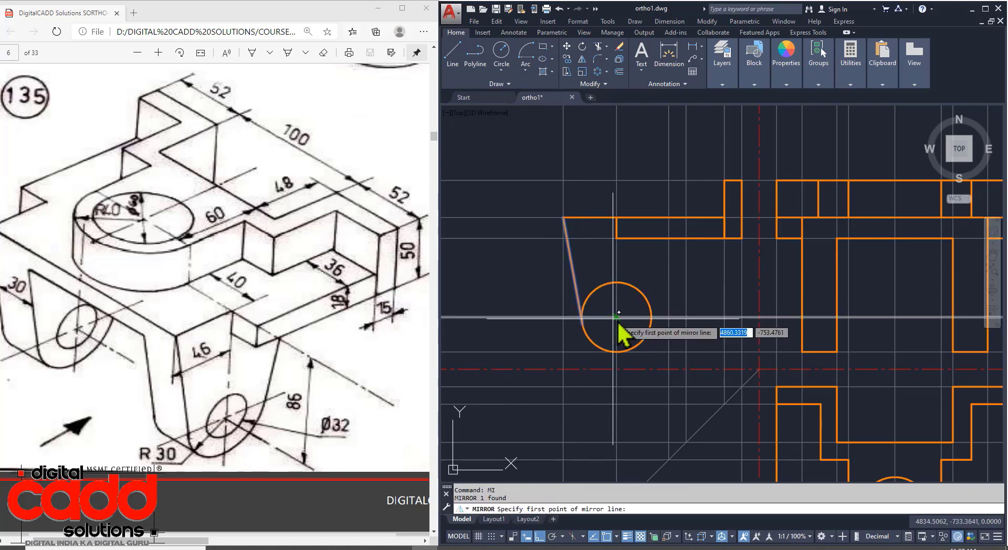
pyautogui.click(616, 317)
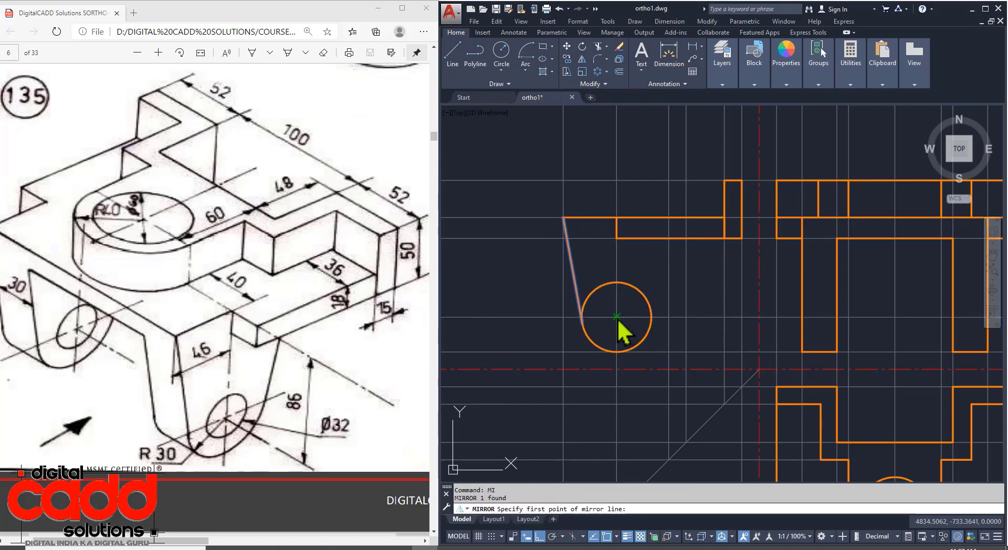
pyautogui.click(600, 293)
pyautogui.press('Return')
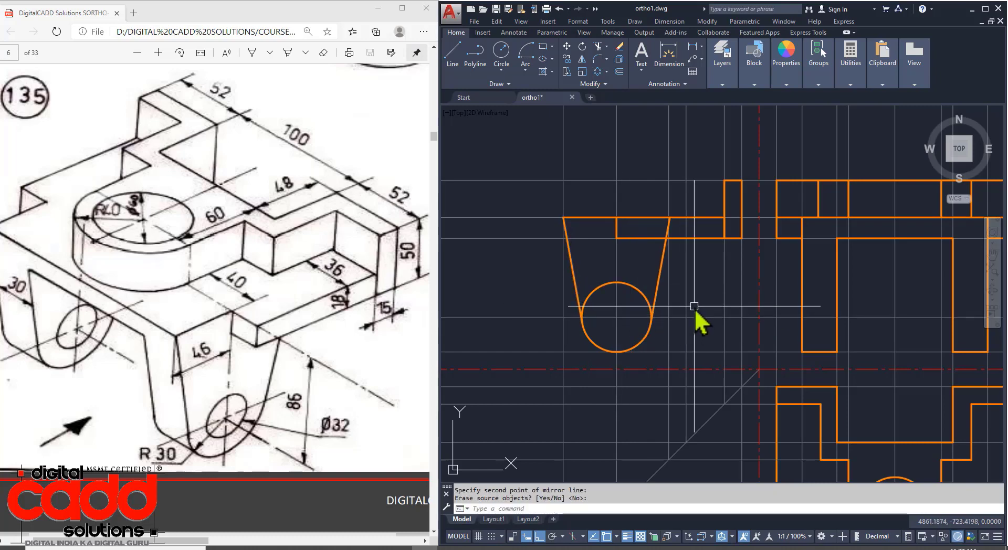
# Step: Trim the part of the mirrored slanted line that runs inside the base plate in the side view
pyautogui.write('tr')
pyautogui.press('Return')
pyautogui.press('Return')
pyautogui.scroll(6, 670, 229)
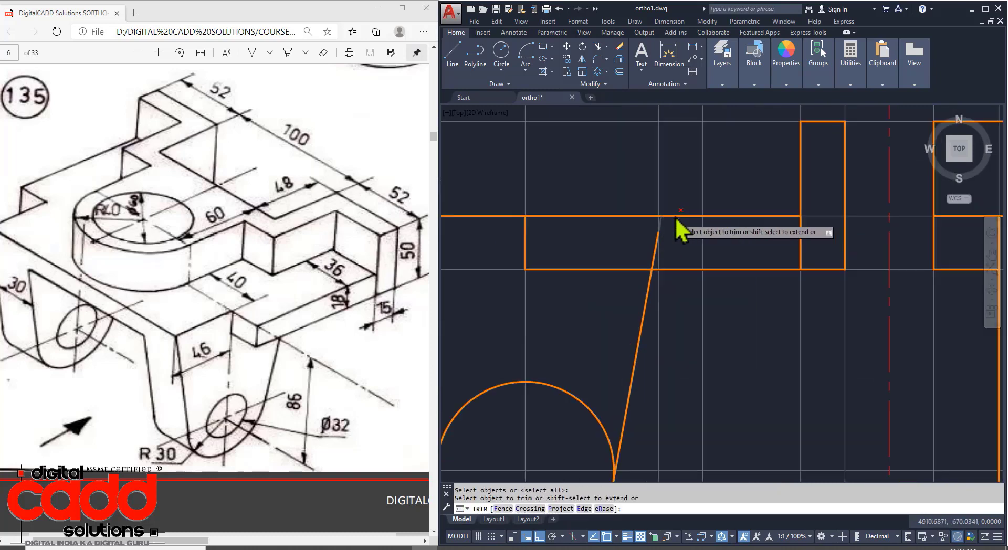
pyautogui.click(646, 253)
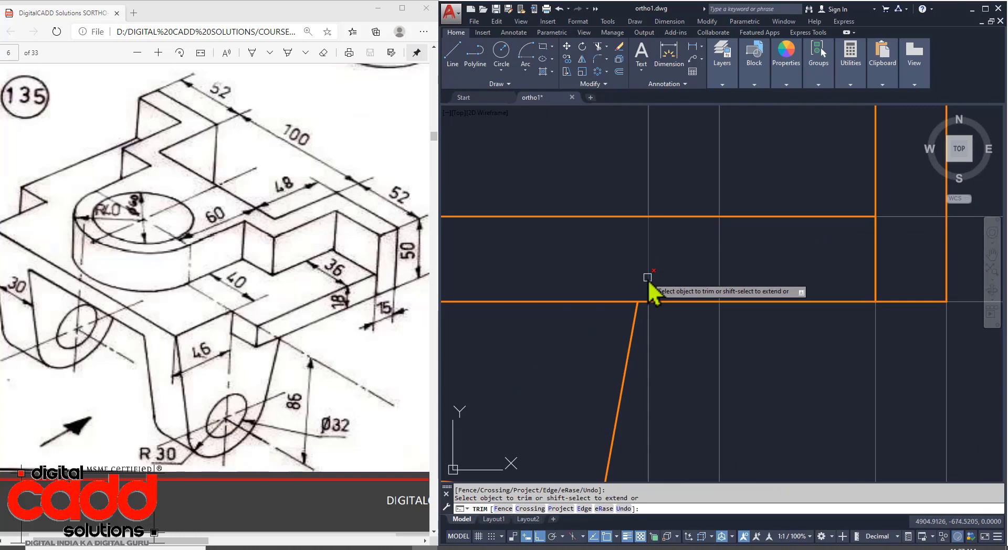
pyautogui.scroll(-6, 647, 278)
pyautogui.press('Return')
pyautogui.moveTo(592, 391)
pyautogui.mouseDown(button='middle')
pyautogui.moveTo(647, 404)
pyautogui.moveTo(637, 422)
pyautogui.moveTo(652, 408)
pyautogui.mouseUp(button='middle')
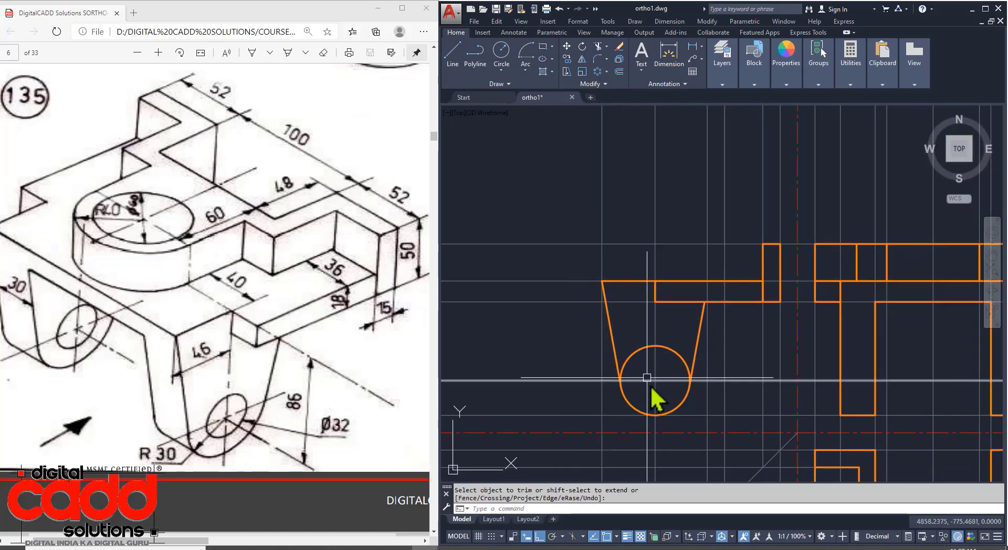
# Step: Trim the upper part of the lug circle between the two slanted lines, leaving only the rounded lower end
pyautogui.press('Return')
pyautogui.click(638, 353)
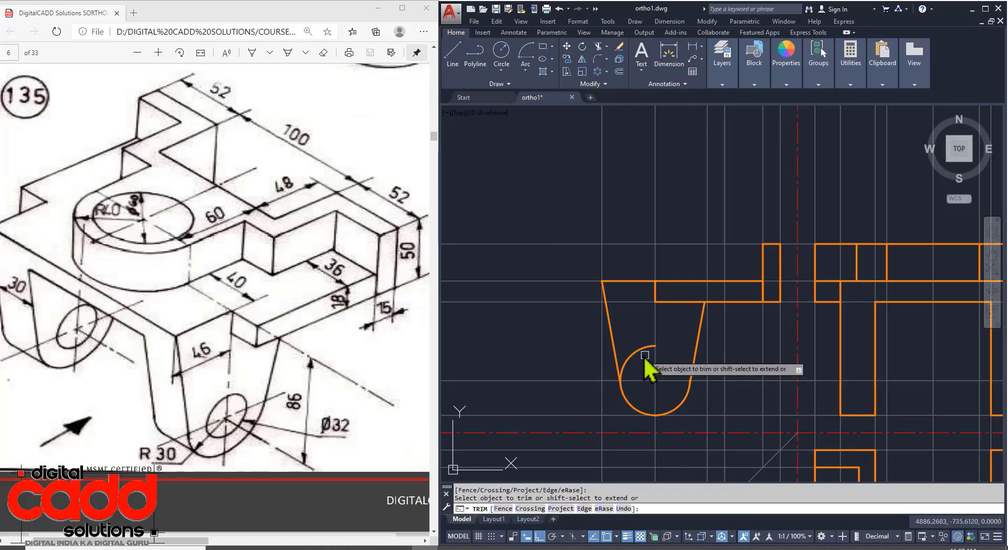
pyautogui.scroll(6, 635, 410)
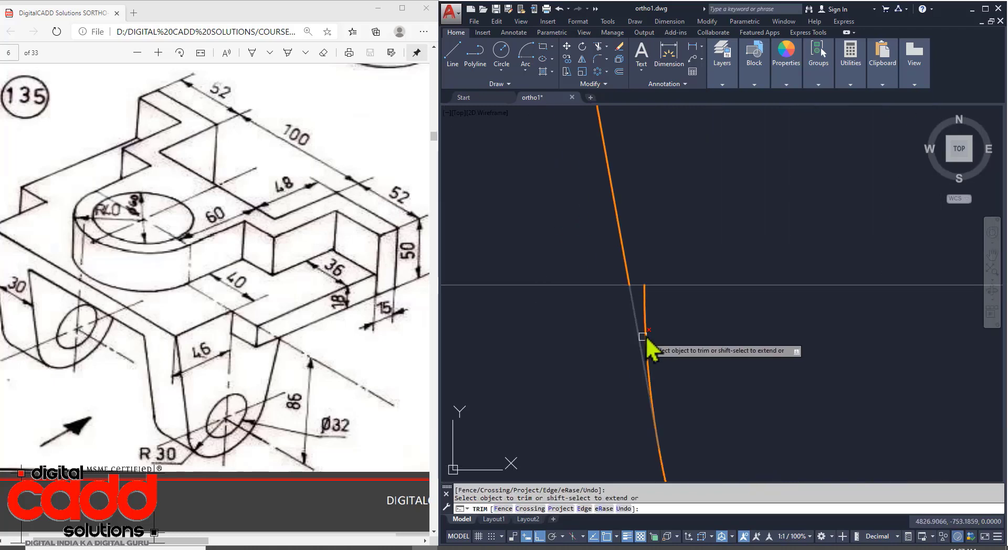
pyautogui.scroll(-5, 643, 320)
pyautogui.scroll(5, 839, 344)
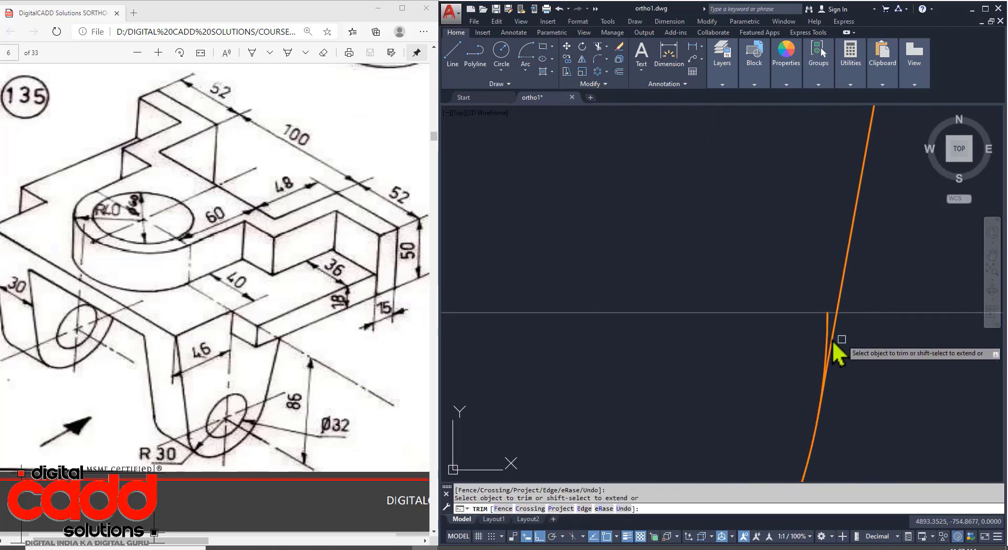
pyautogui.click(829, 332)
pyautogui.click(807, 337)
pyautogui.scroll(-6, 796, 342)
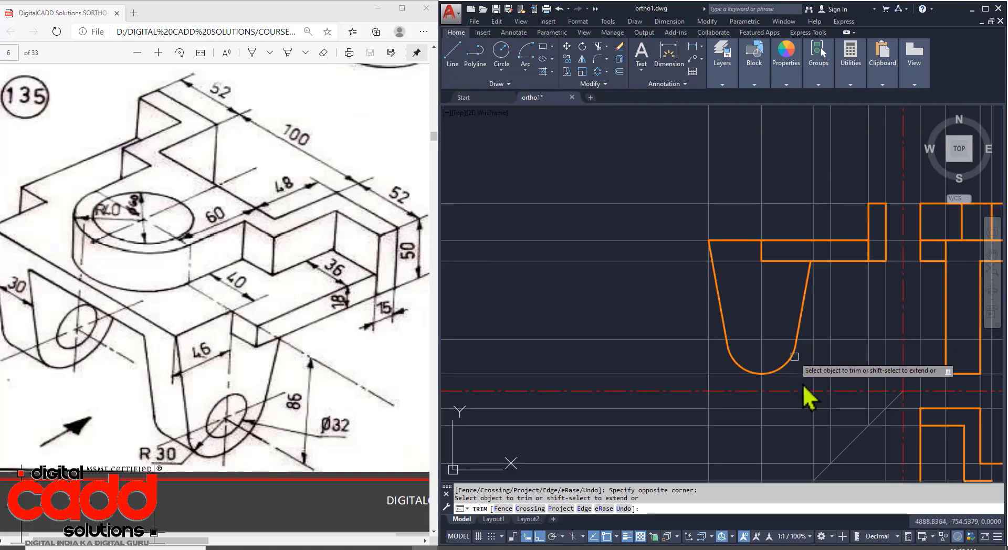
pyautogui.press('Return')
# Step: Draw a 32 diameter hole concentric with the lug's rounded end in the side view
pyautogui.moveTo(802, 388); pyautogui.dragTo(743, 393, button='middle')
pyautogui.write('c')
pyautogui.press('Return')
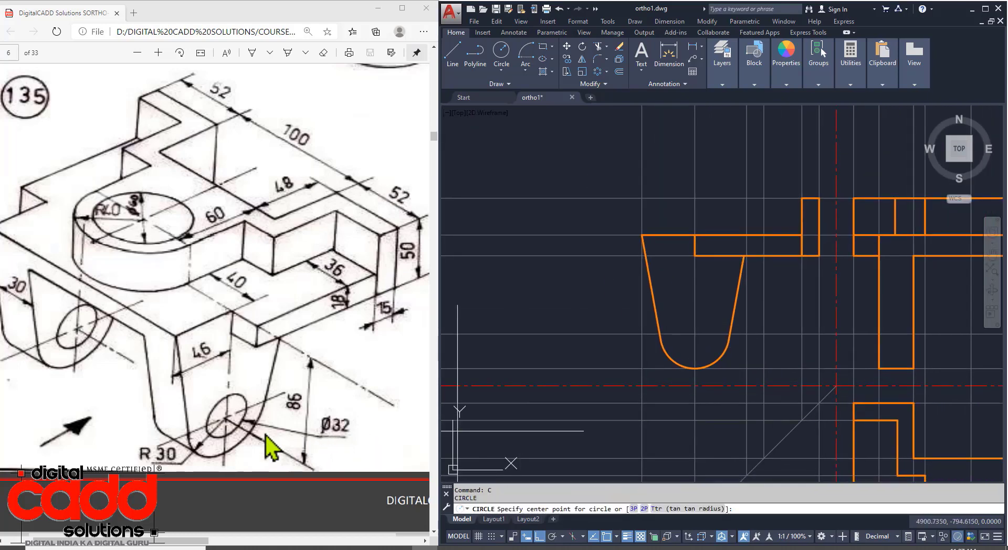
pyautogui.click(694, 338)
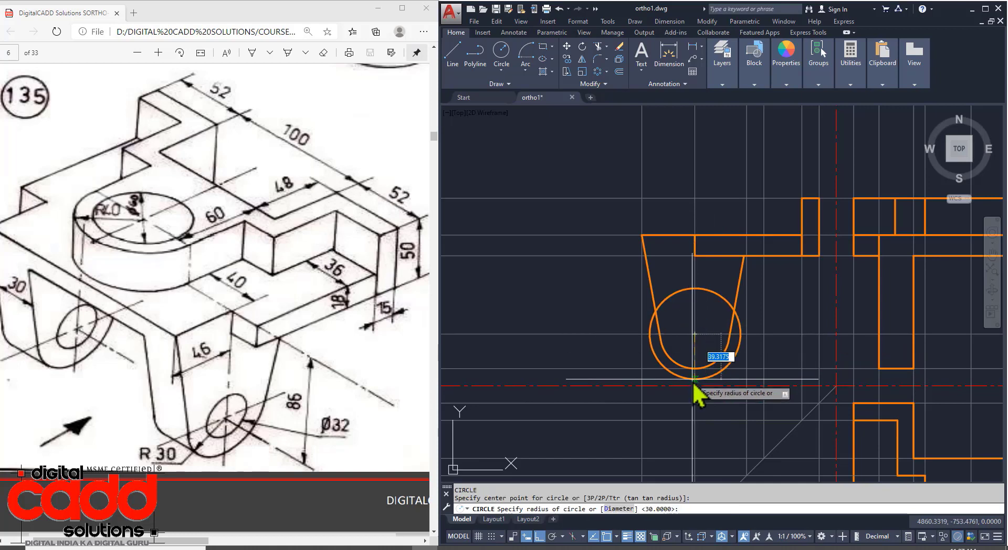
pyautogui.write('d')
pyautogui.press('Return')
pyautogui.write('32')
pyautogui.press('Return')
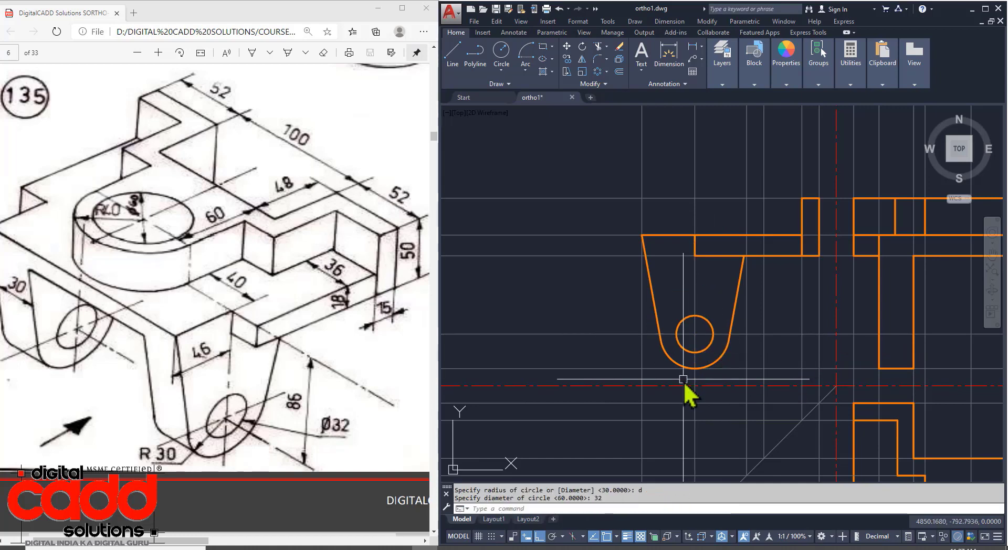
# Step: Make 04.projection Lines the current layer and draw a horizontal ray from the lowest point of the top view's outer boss arc across the 45-degree line
pyautogui.scroll(-3, 664, 387)
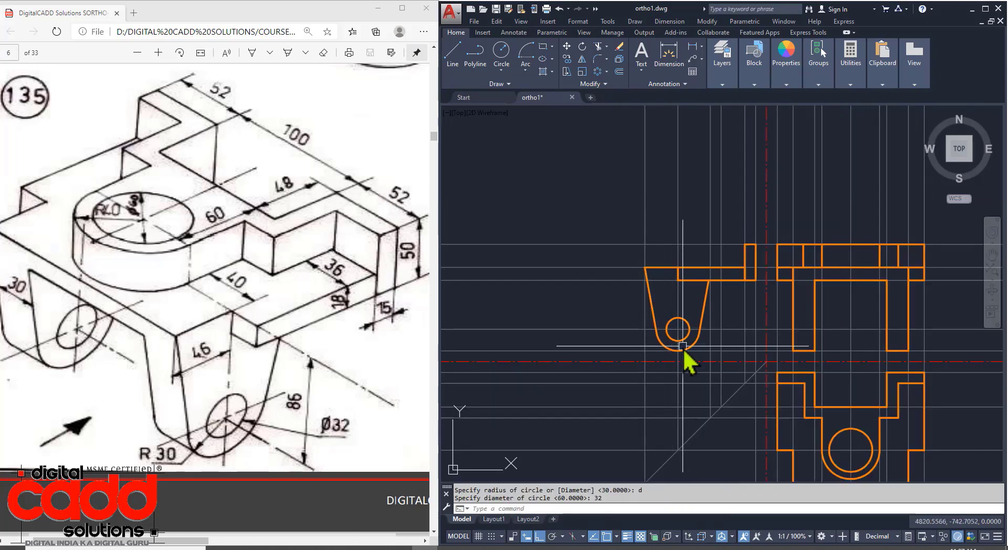
pyautogui.moveTo(621, 324); pyautogui.dragTo(629, 366, button='middle')
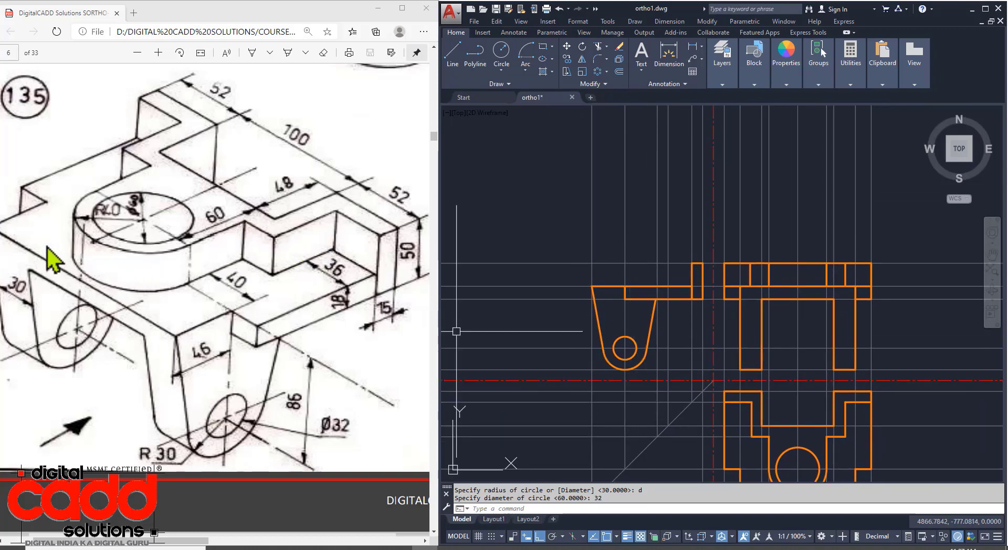
pyautogui.moveTo(616, 420); pyautogui.dragTo(619, 364, button='middle')
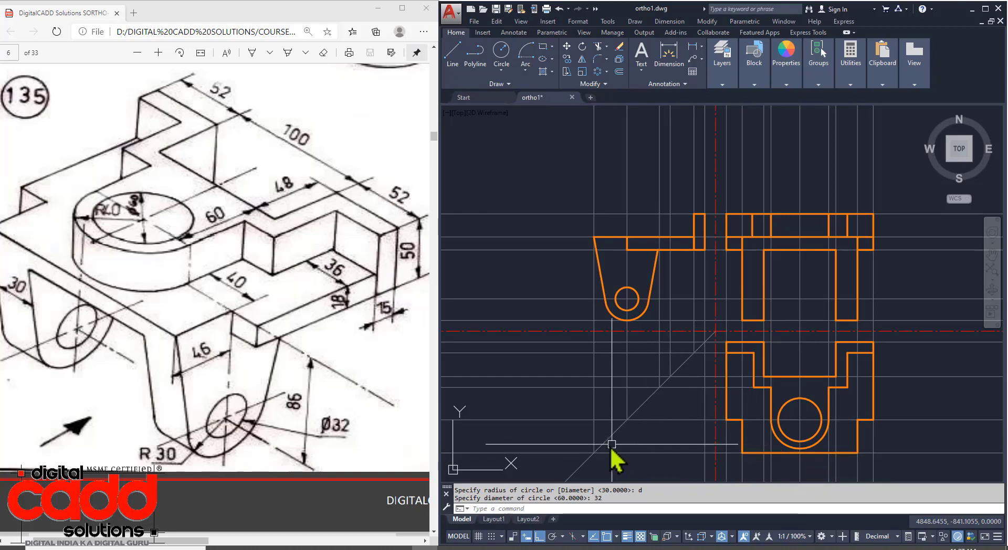
pyautogui.scroll(4, 777, 466)
pyautogui.scroll(-4, 816, 429)
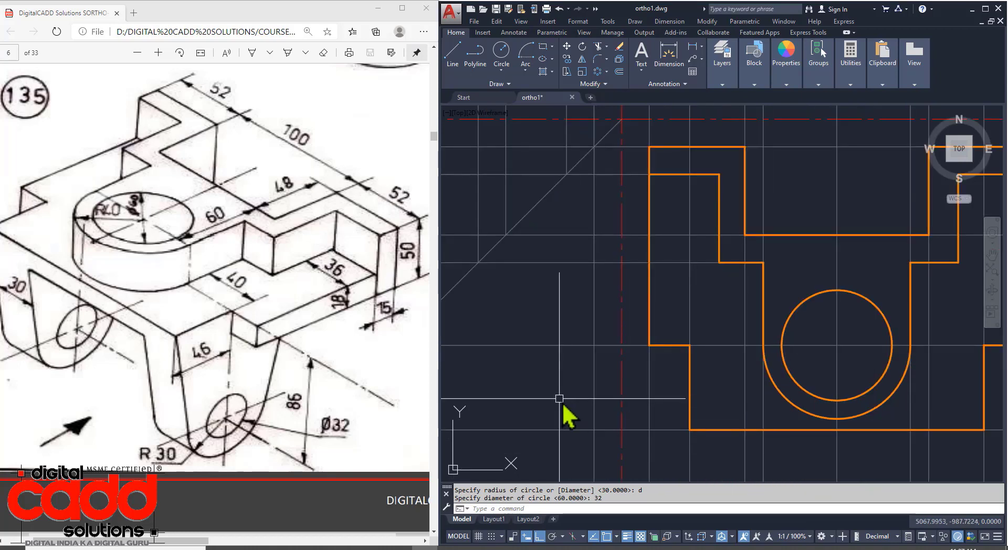
pyautogui.moveTo(720, 87)
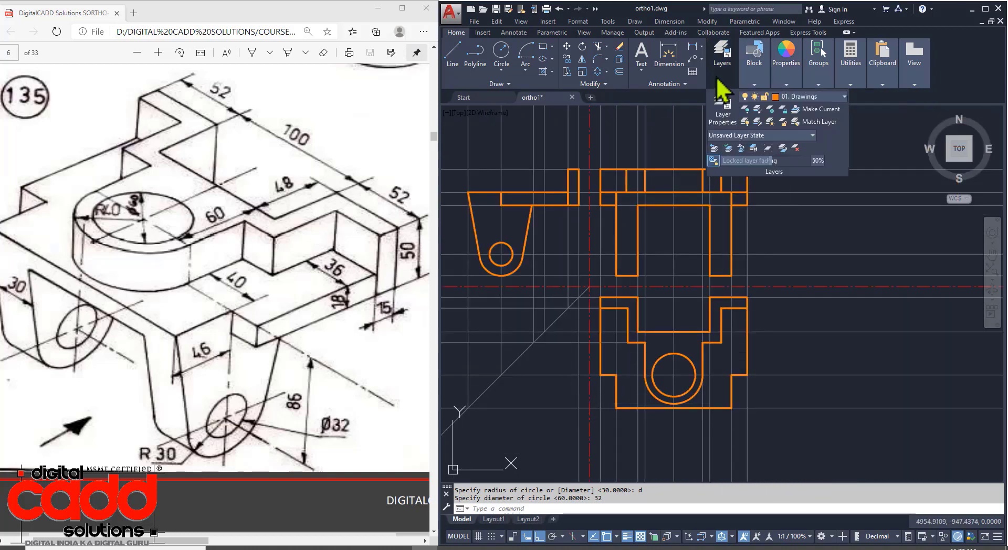
pyautogui.click(808, 97)
pyautogui.click(811, 173)
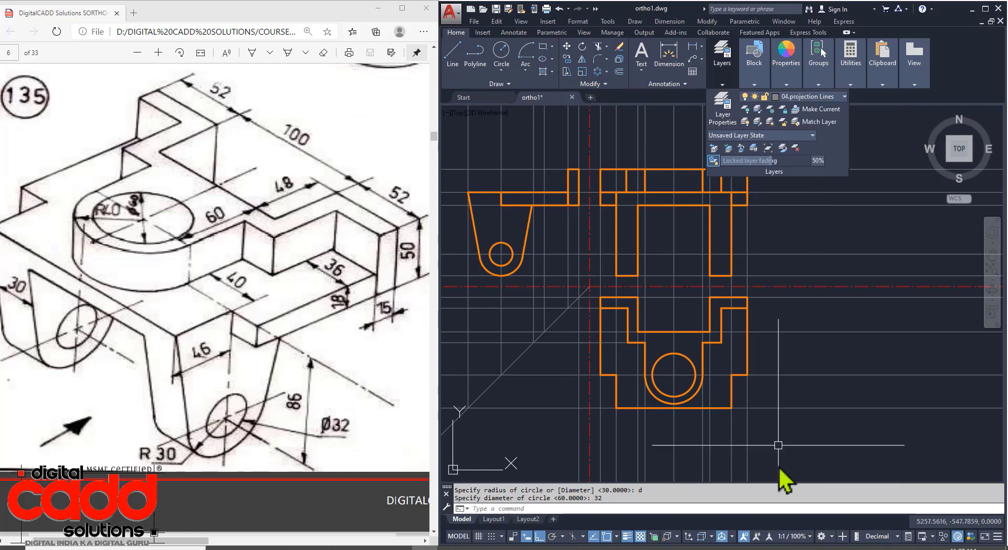
pyautogui.write('ray')
pyautogui.press('Return')
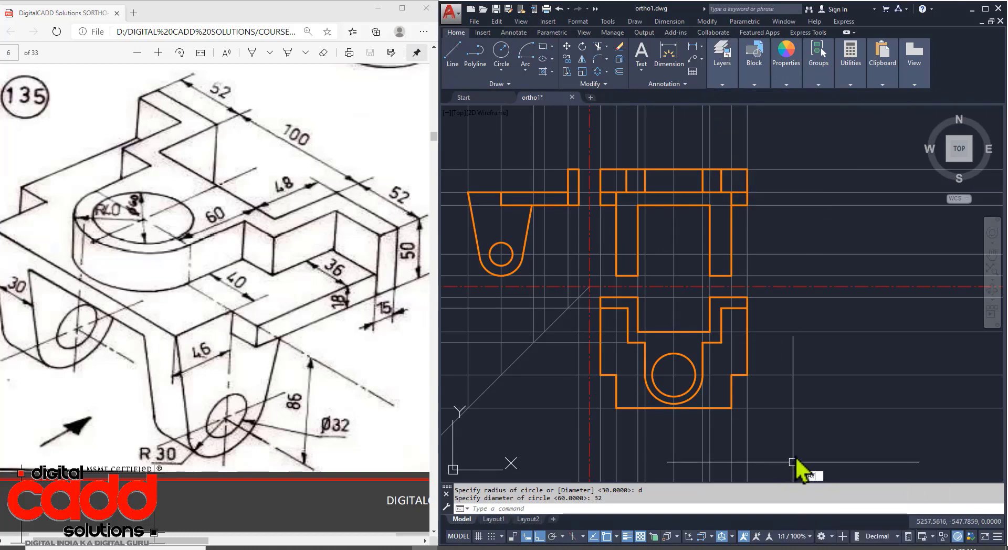
pyautogui.scroll(2, 677, 407)
pyautogui.click(672, 406)
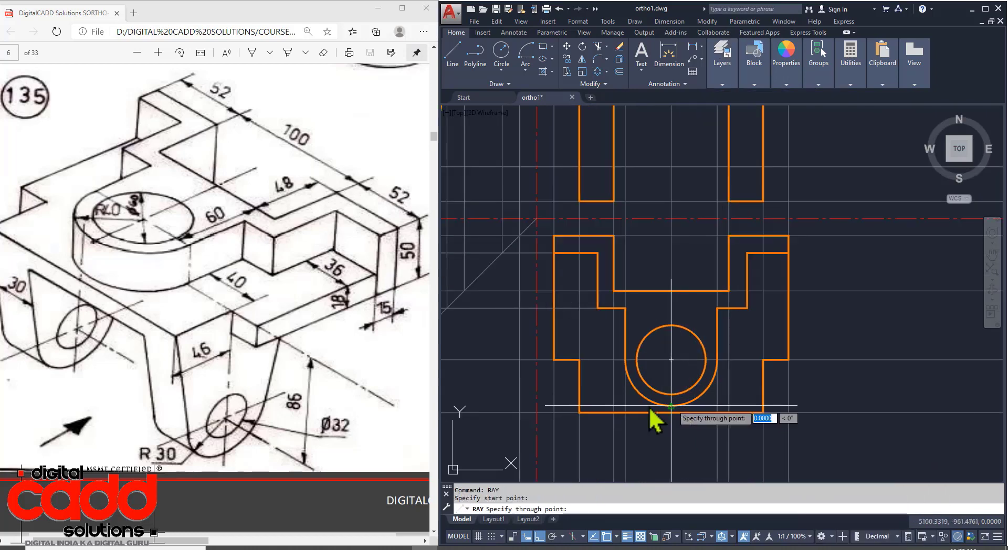
pyautogui.click(519, 406)
pyautogui.press('Return')
pyautogui.moveTo(579, 409); pyautogui.dragTo(849, 430, button='middle')
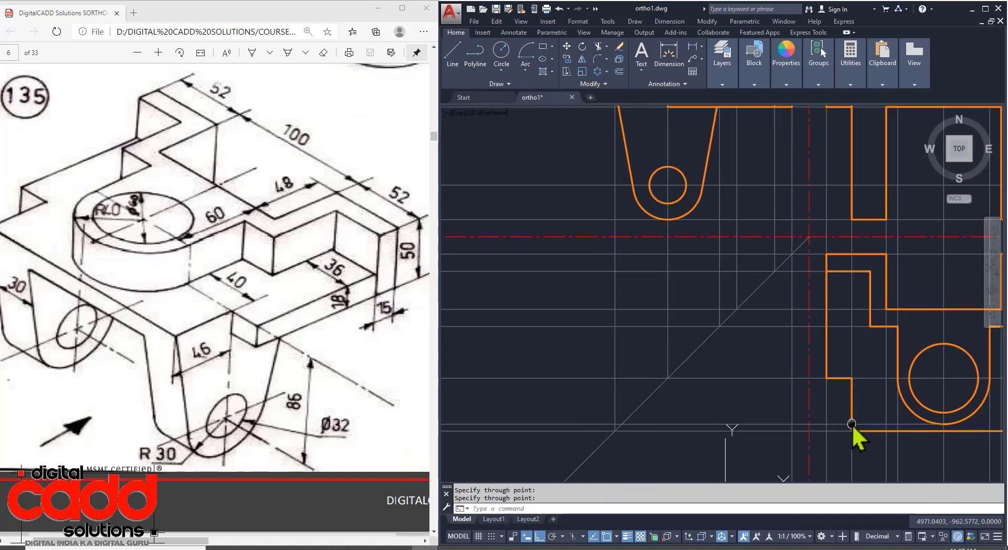
# Step: Draw a vertical ray from where the boss arc's projection meets the 45-degree line up through the side view
pyautogui.press('Return')
pyautogui.click(622, 425)
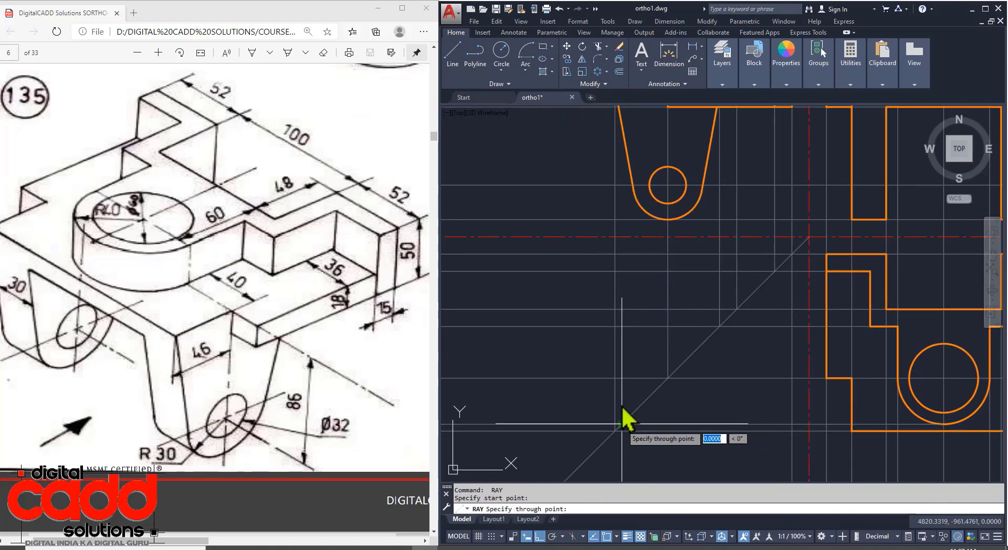
pyautogui.moveTo(650, 239); pyautogui.dragTo(574, 517, button='middle')
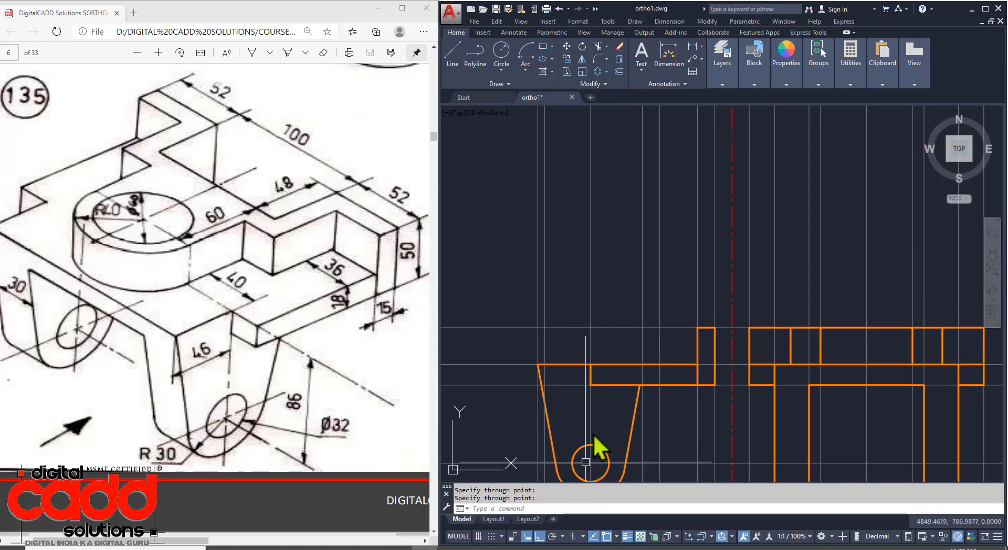
pyautogui.moveTo(637, 450)
pyautogui.mouseDown(button='middle')
pyautogui.moveTo(627, 377)
pyautogui.moveTo(650, 294)
pyautogui.mouseUp(button='middle')
pyautogui.scroll(-2, 649, 336)
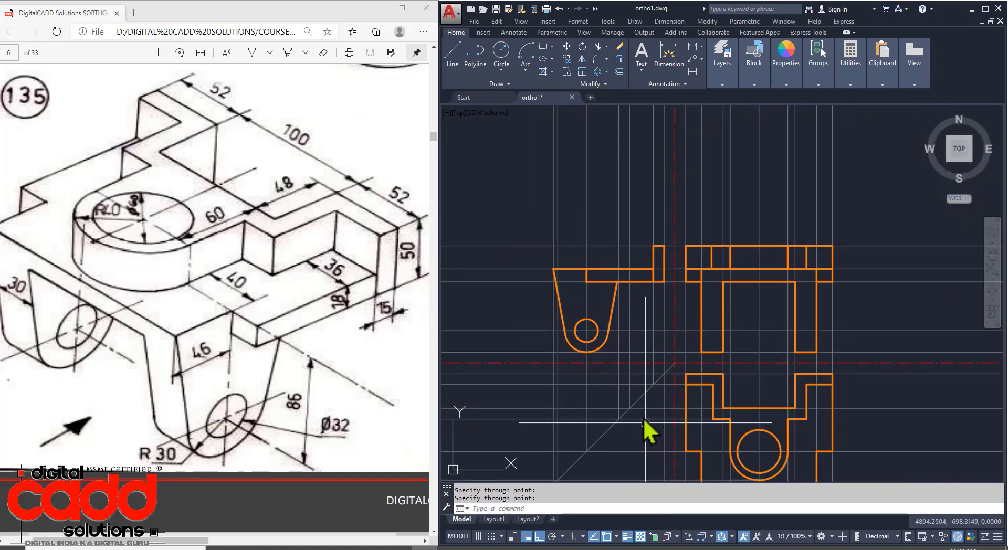
pyautogui.click(610, 328)
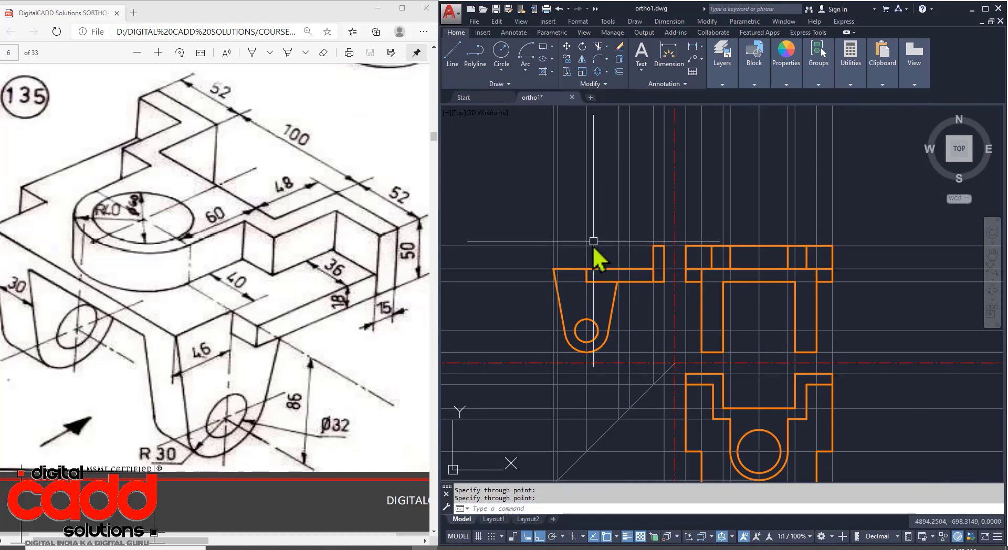
# Step: On layer 01. Drawings, draw the boss's outer vertical edge in the side view from the plate's top surface up to the uppermost projection line
pyautogui.scroll(2, 577, 241)
pyautogui.scroll(2, 571, 229)
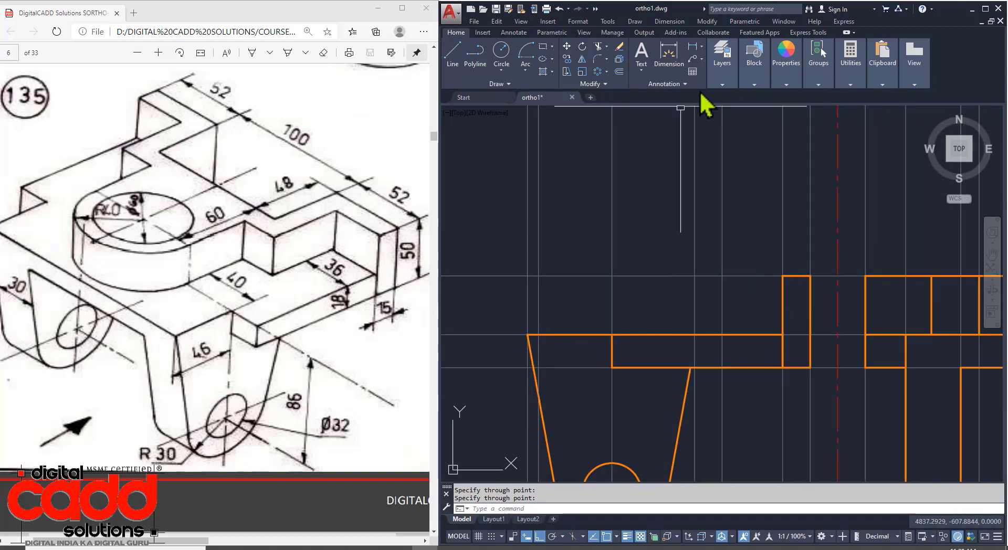
pyautogui.click(754, 55)
pyautogui.click(722, 58)
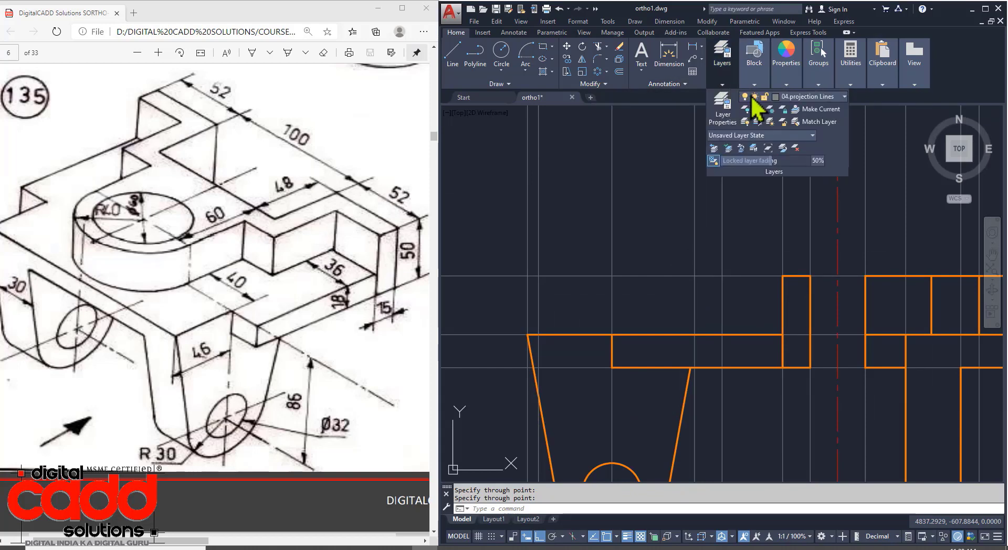
pyautogui.click(803, 96)
pyautogui.click(454, 57)
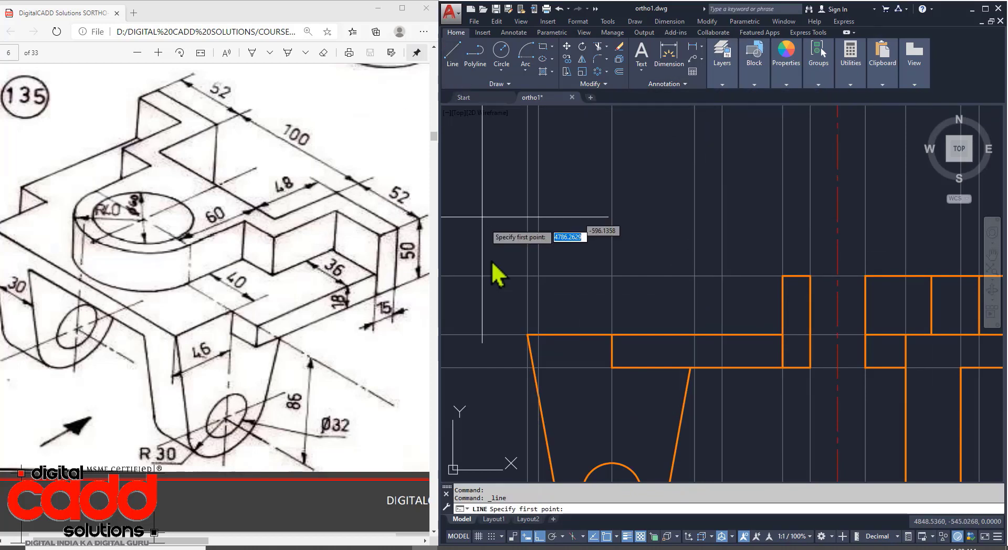
pyautogui.click(538, 334)
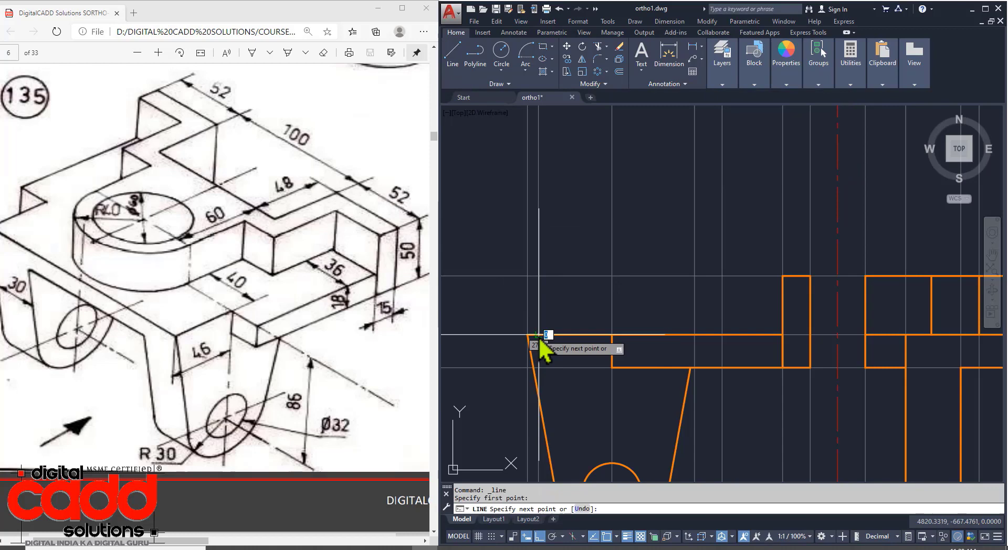
pyautogui.click(538, 275)
pyautogui.press('Return')
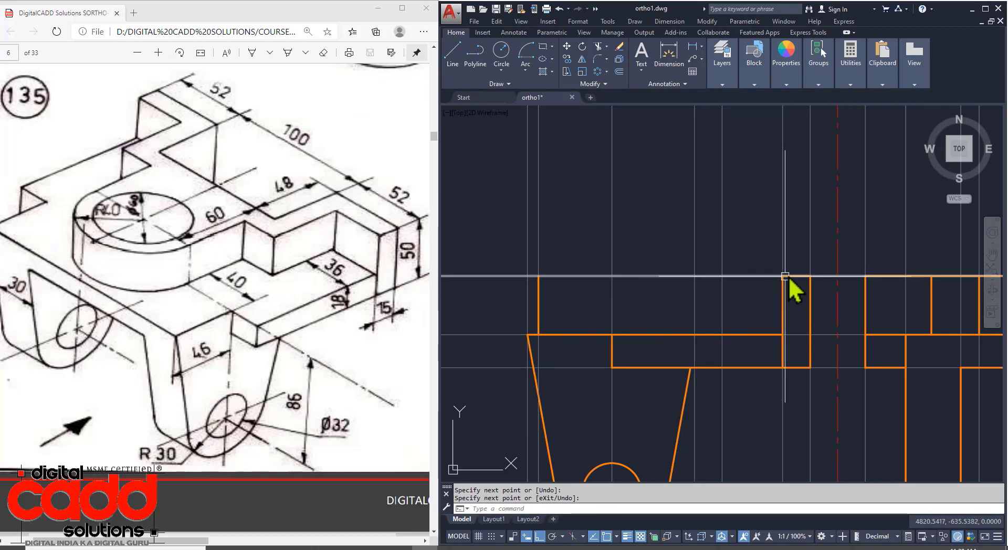
# Step: Stretch the short top edge of the side view's rear wall to the upper end of the boss's outer edge
pyautogui.click(787, 278)
pyautogui.click(791, 278)
pyautogui.press('Escape')
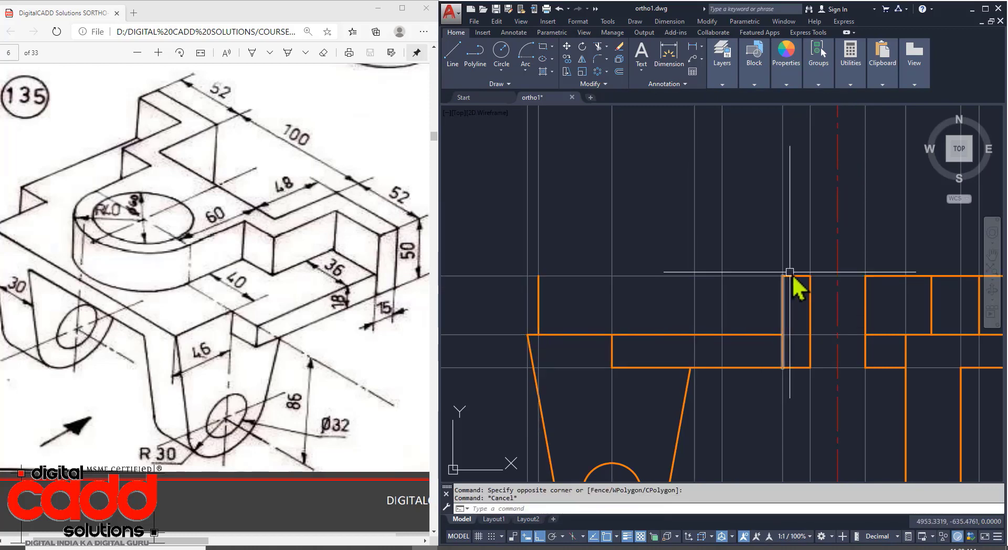
pyautogui.click(796, 276)
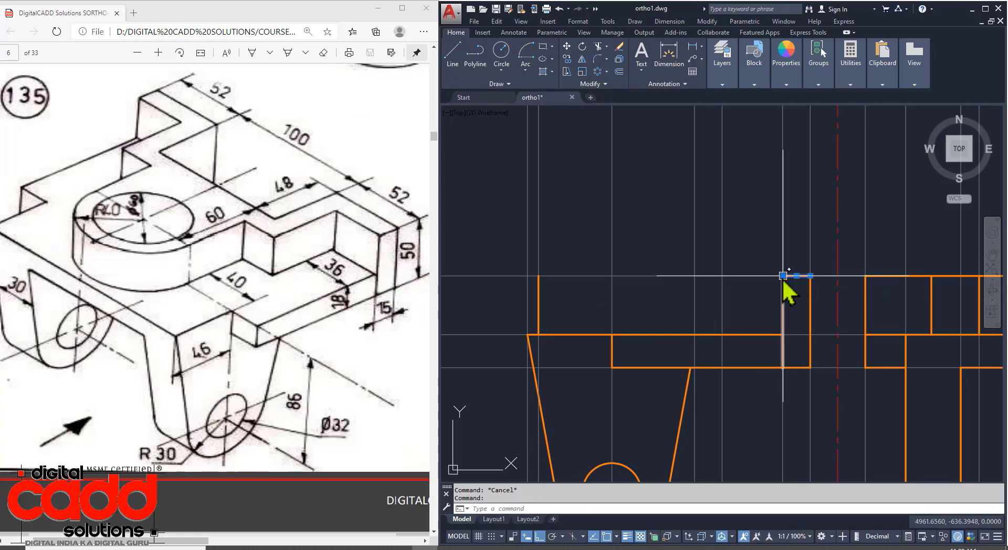
pyautogui.click(782, 276)
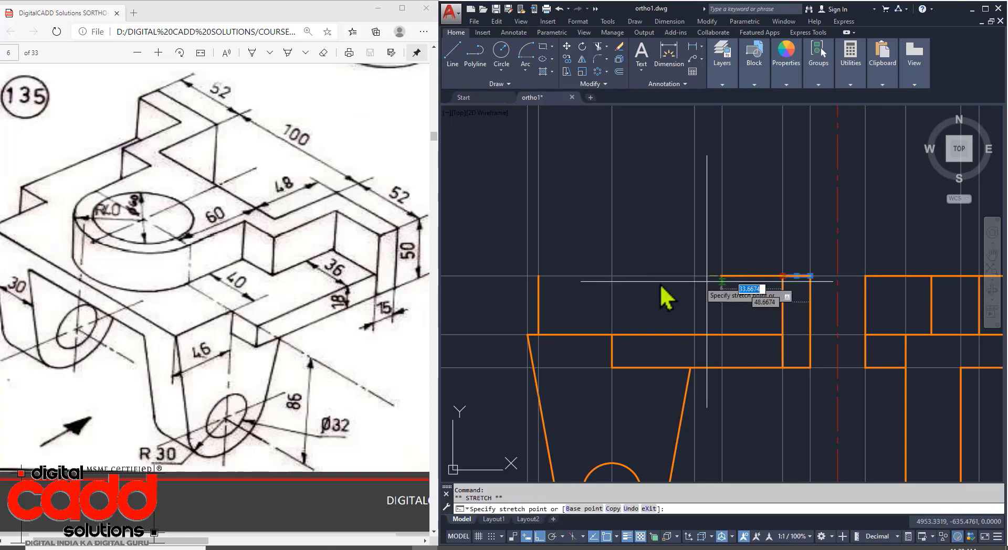
pyautogui.click(538, 277)
pyautogui.press('Escape')
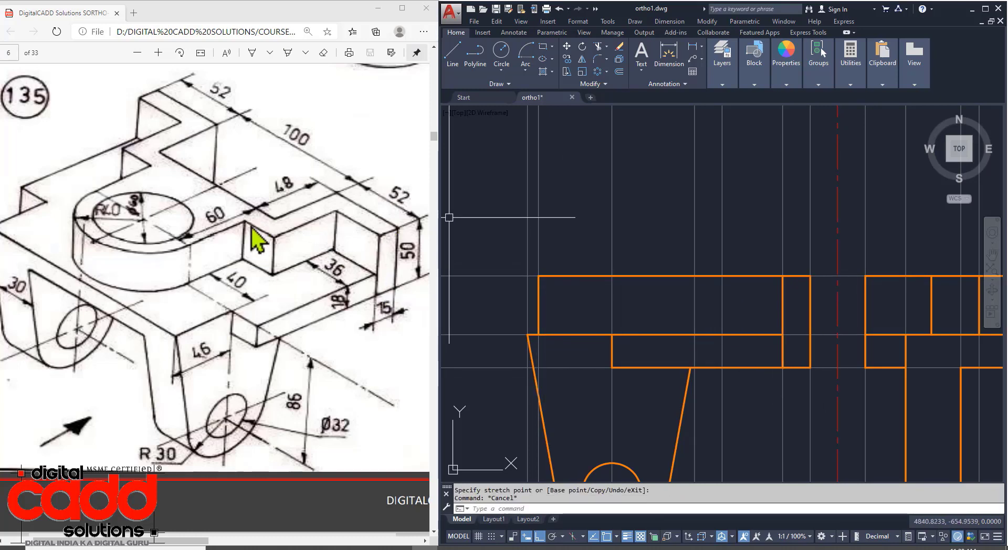
# Step: Erase the horizontal projection line running through the recessed rear edge of the top view
pyautogui.scroll(-3, 621, 279)
pyautogui.scroll(1, 725, 330)
pyautogui.moveTo(724, 330)
pyautogui.mouseDown(button='middle')
pyautogui.moveTo(686, 297)
pyautogui.moveTo(697, 311)
pyautogui.mouseUp(button='middle')
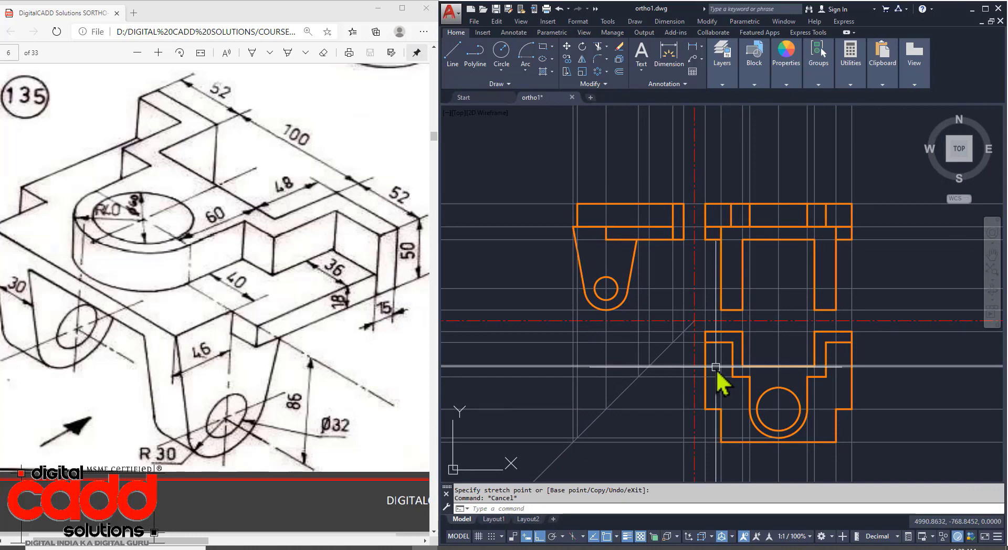
pyautogui.click(714, 366)
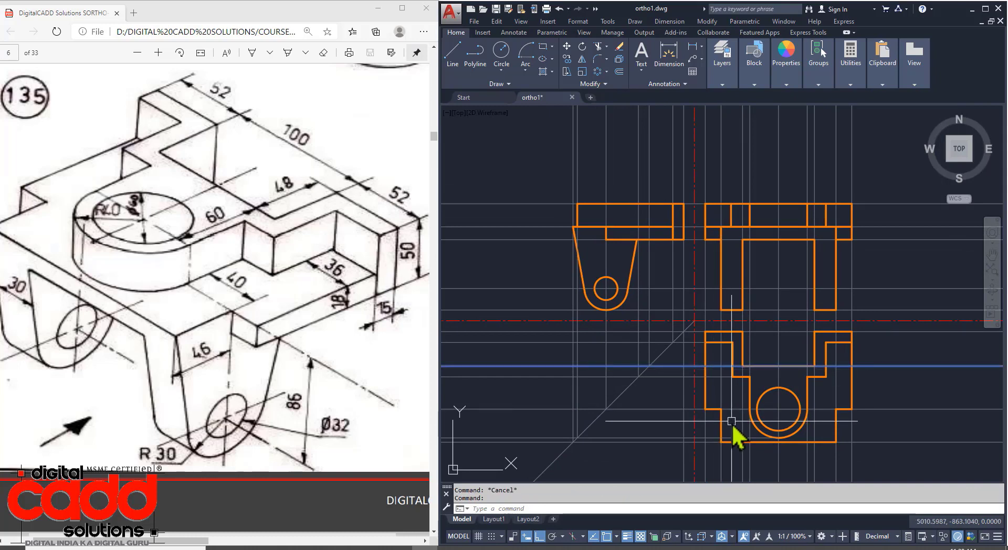
pyautogui.press('Delete')
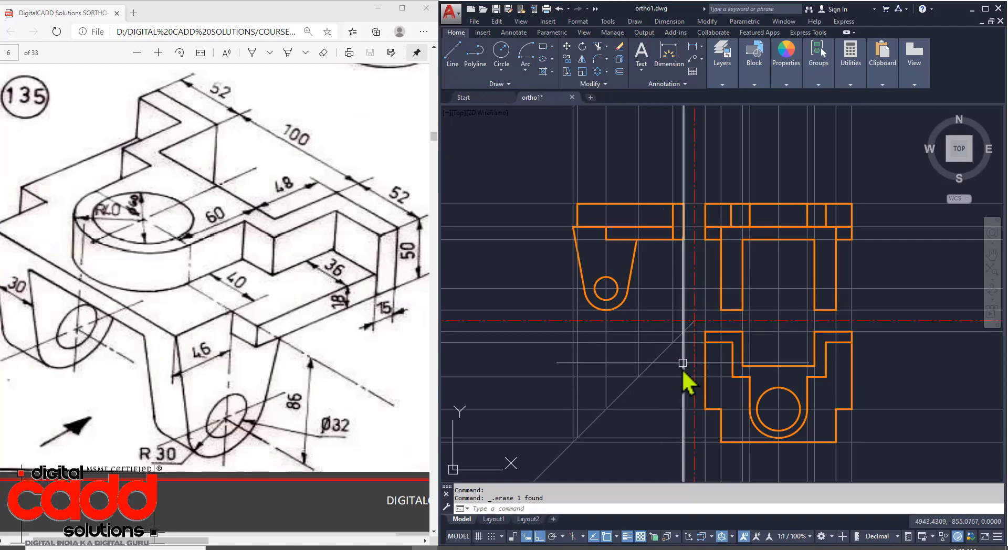
# Step: Draw the wall step's vertical edge in the side view along its projection, from the top edge down to the plate's top surface
pyautogui.write('L')
pyautogui.press('Return')
pyautogui.scroll(2, 647, 184)
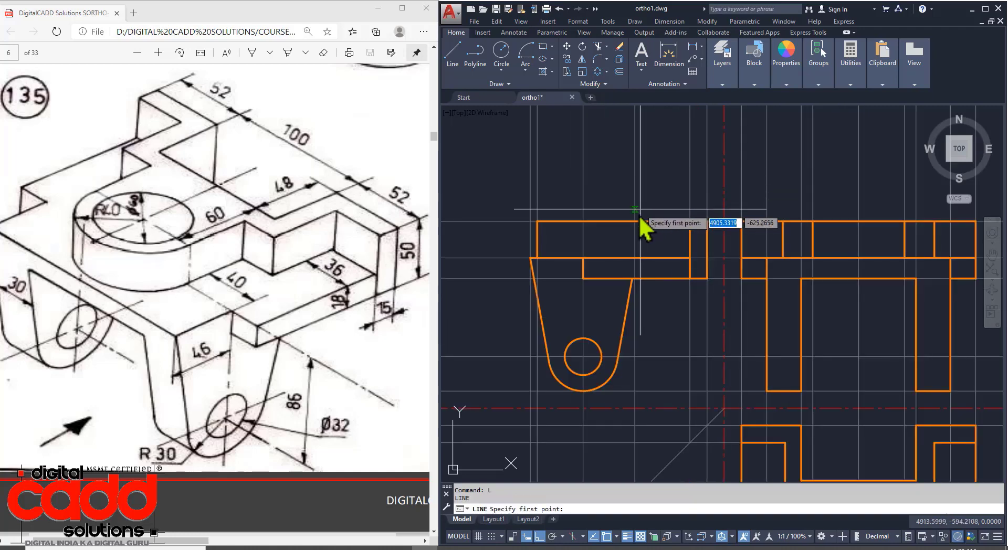
pyautogui.click(634, 221)
pyautogui.click(634, 258)
pyautogui.press('Return')
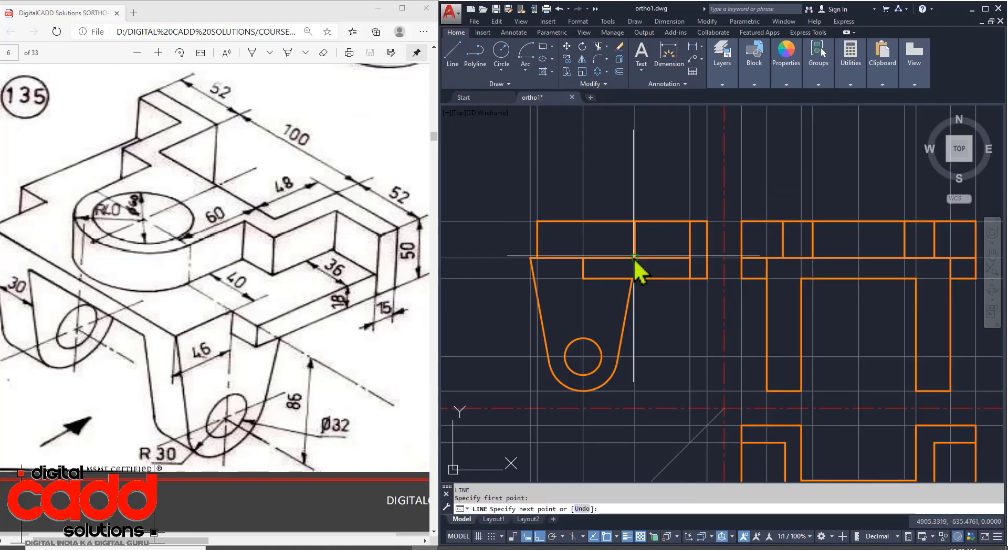
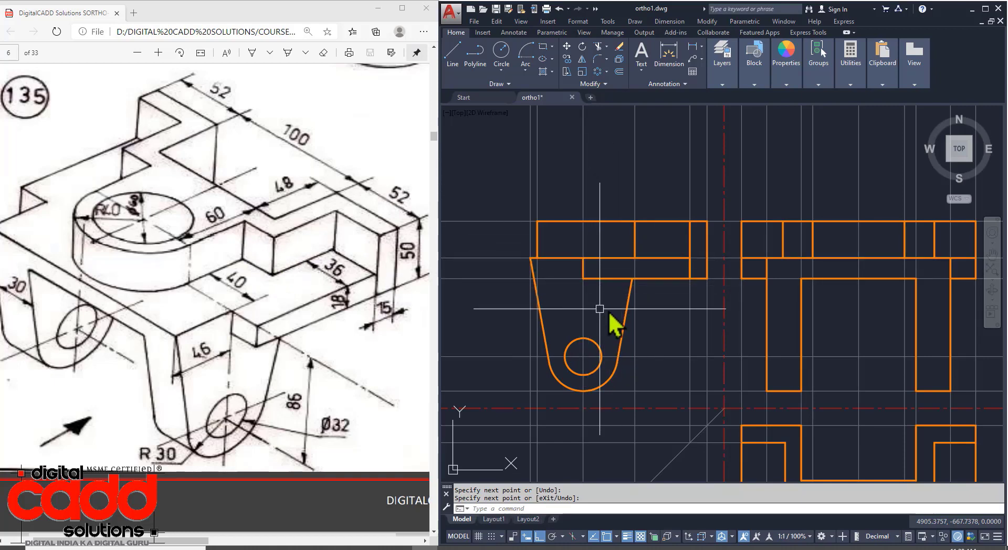
# Step: Turn off the 04.projection Lines layer
pyautogui.scroll(-2, 612, 306)
pyautogui.moveTo(672, 412)
pyautogui.mouseDown(button='middle')
pyautogui.moveTo(693, 404)
pyautogui.moveTo(691, 416)
pyautogui.mouseUp(button='middle')
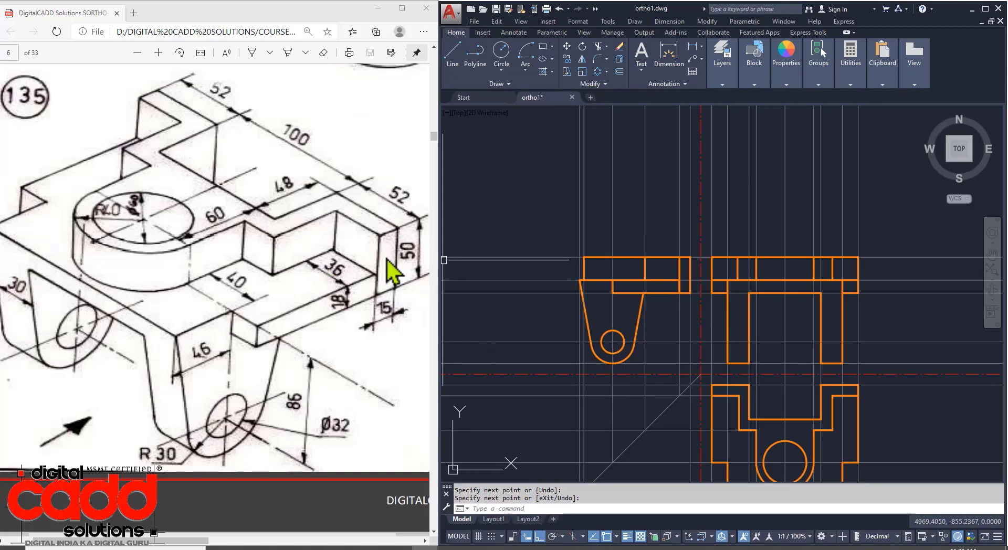
pyautogui.scroll(4, 601, 288)
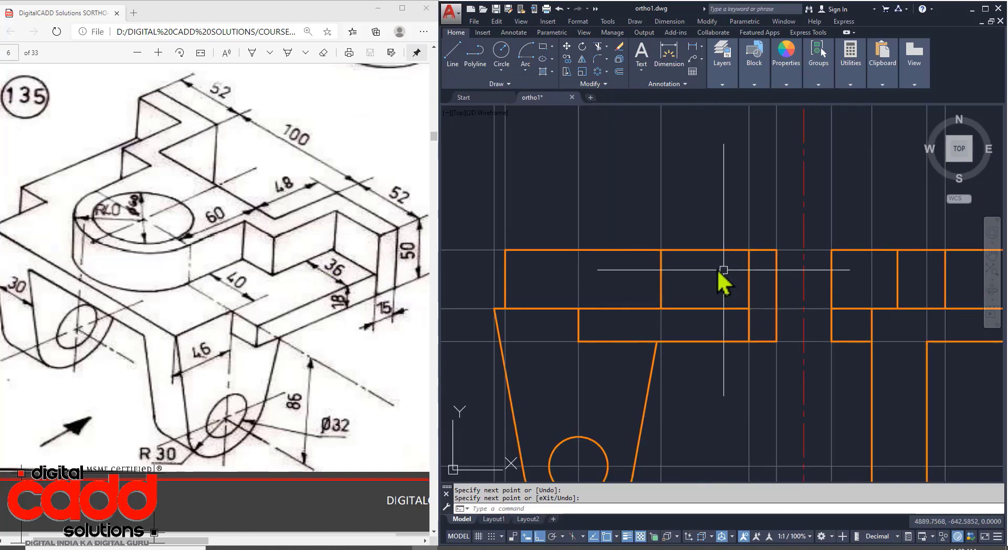
pyautogui.scroll(-4, 836, 236)
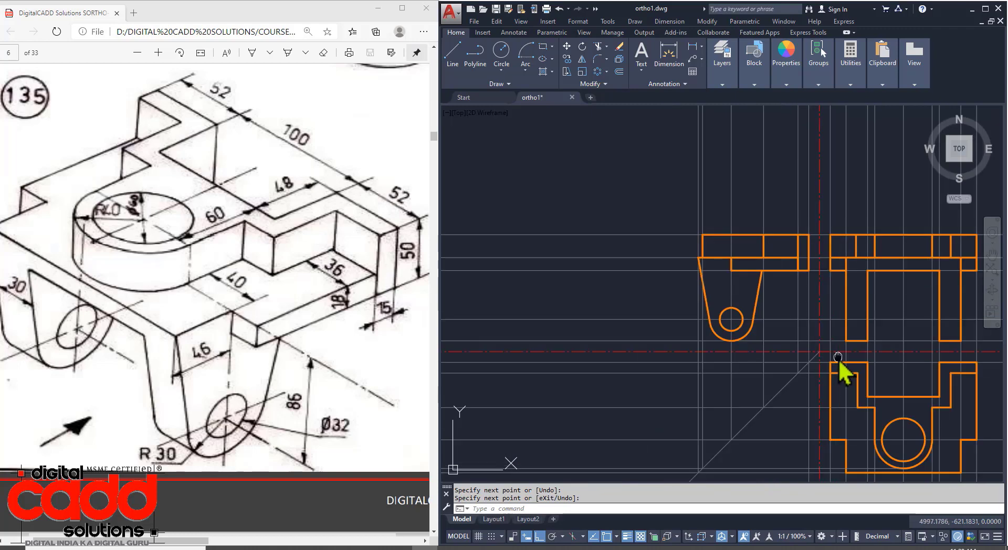
pyautogui.moveTo(838, 356)
pyautogui.mouseDown(button='middle')
pyautogui.moveTo(688, 370)
pyautogui.moveTo(717, 370)
pyautogui.moveTo(673, 354)
pyautogui.moveTo(693, 367)
pyautogui.moveTo(685, 371)
pyautogui.mouseUp(button='middle')
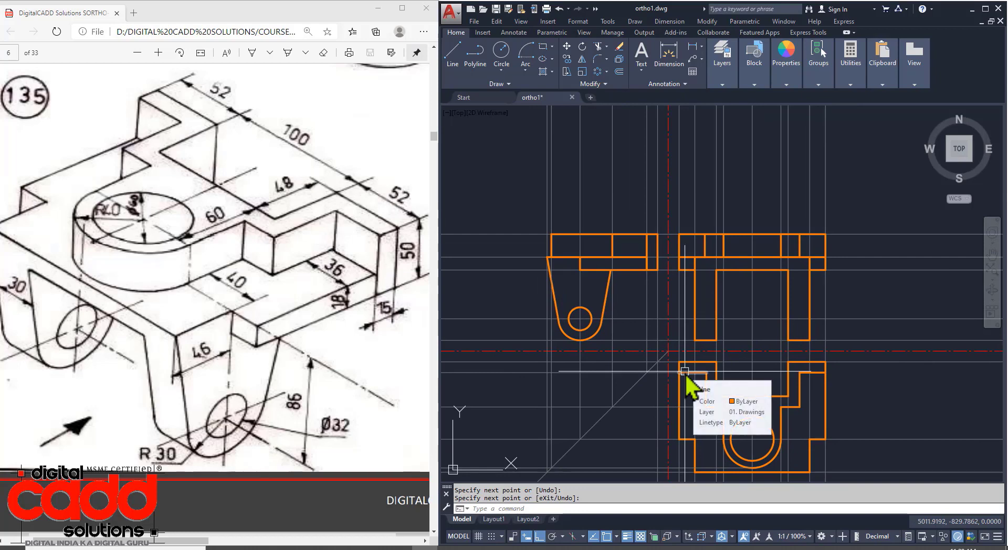
pyautogui.click(722, 59)
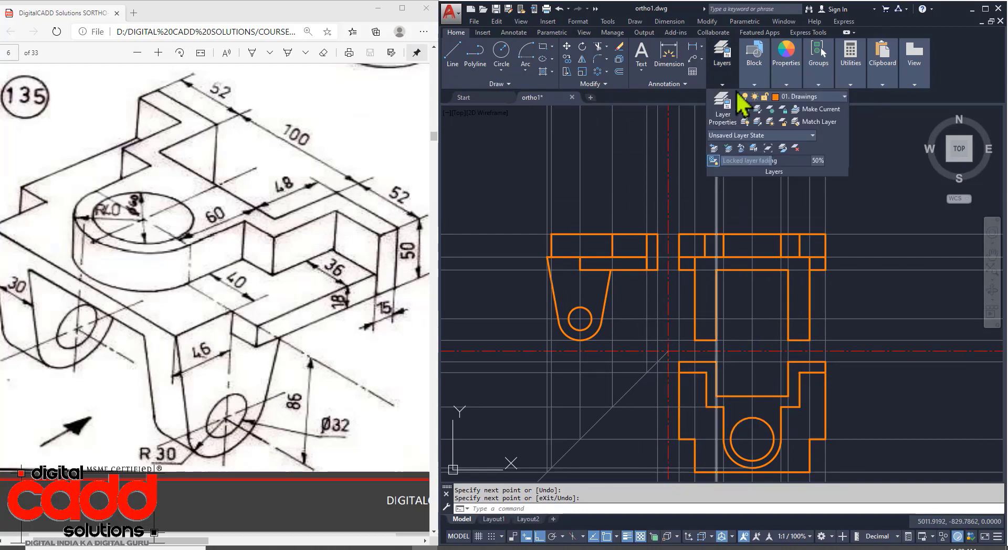
pyautogui.click(789, 97)
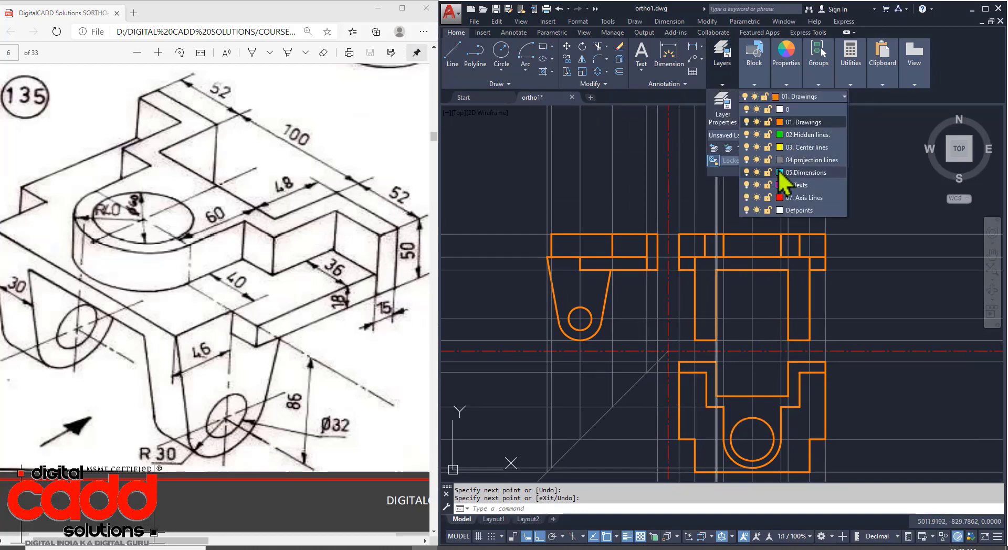
pyautogui.click(745, 160)
pyautogui.click(846, 300)
pyautogui.moveTo(843, 325); pyautogui.dragTo(819, 290, button='middle')
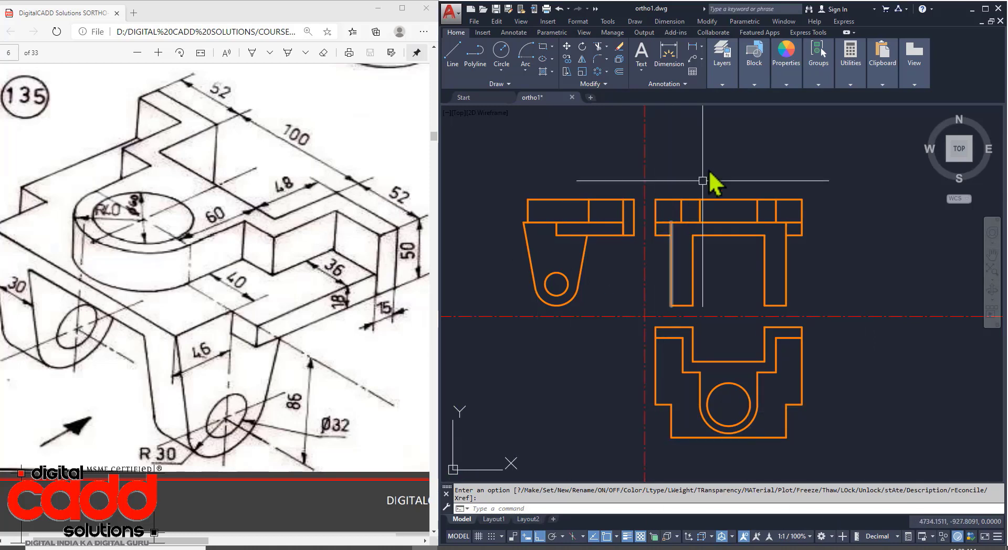
# Step: Turn the 04.projection Lines layer back on
pyautogui.moveTo(722, 69)
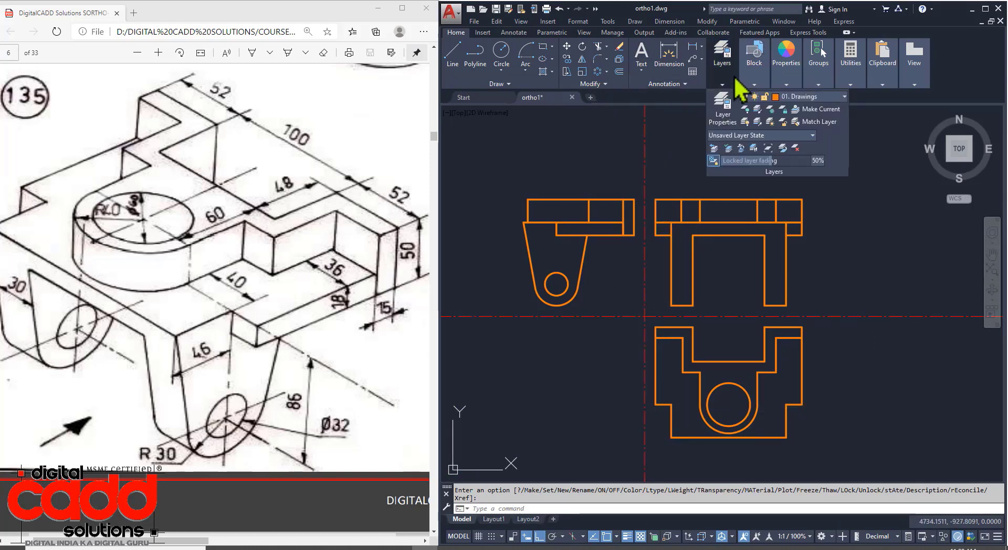
pyautogui.click(788, 98)
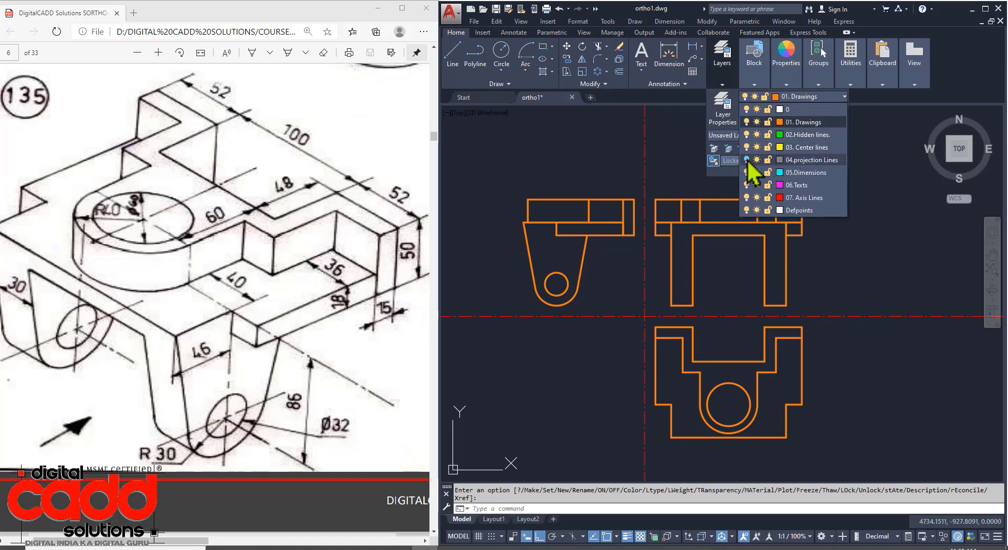
pyautogui.click(747, 160)
pyautogui.click(843, 242)
pyautogui.moveTo(843, 242); pyautogui.dragTo(794, 286, button='middle')
# Step: Erase the three upper horizontal projection lines and most vertical ones through the front and side views, keeping those beside the vertical axis
pyautogui.click(841, 215)
pyautogui.click(819, 279)
pyautogui.click(784, 167)
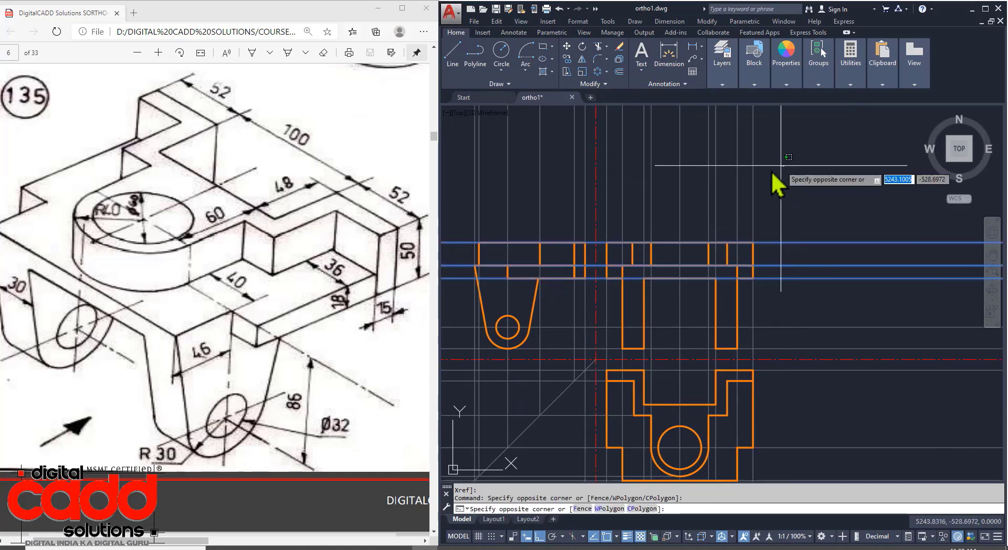
pyautogui.click(614, 205)
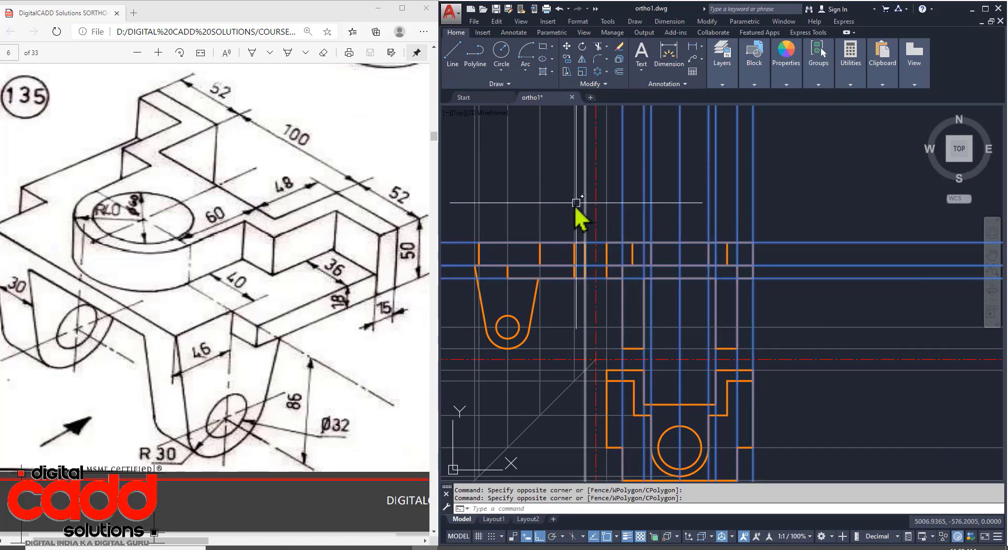
pyautogui.scroll(3, 573, 214)
pyautogui.click(587, 203)
pyautogui.scroll(-3, 570, 222)
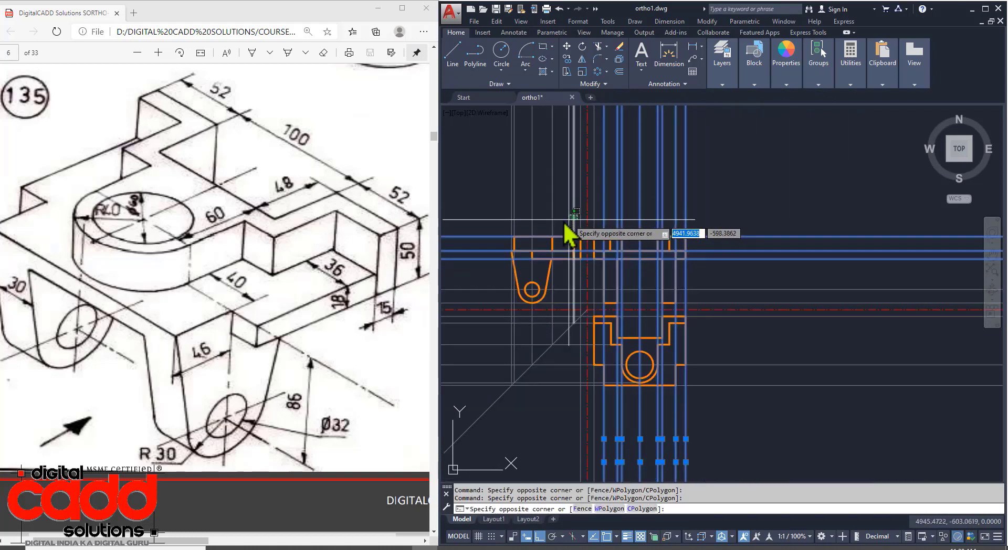
pyautogui.click(502, 221)
pyautogui.press('Delete')
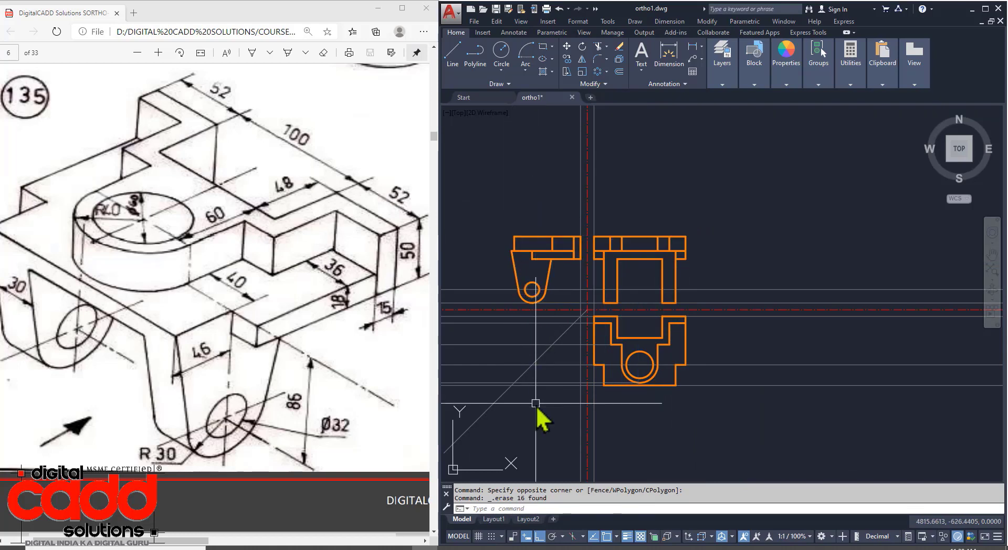
# Step: Erase the horizontal projection lines through the top view and the one through the lug hole, keeping the two nearest the horizontal axis
pyautogui.moveTo(535, 405); pyautogui.dragTo(658, 397, button='middle')
pyautogui.click(498, 404)
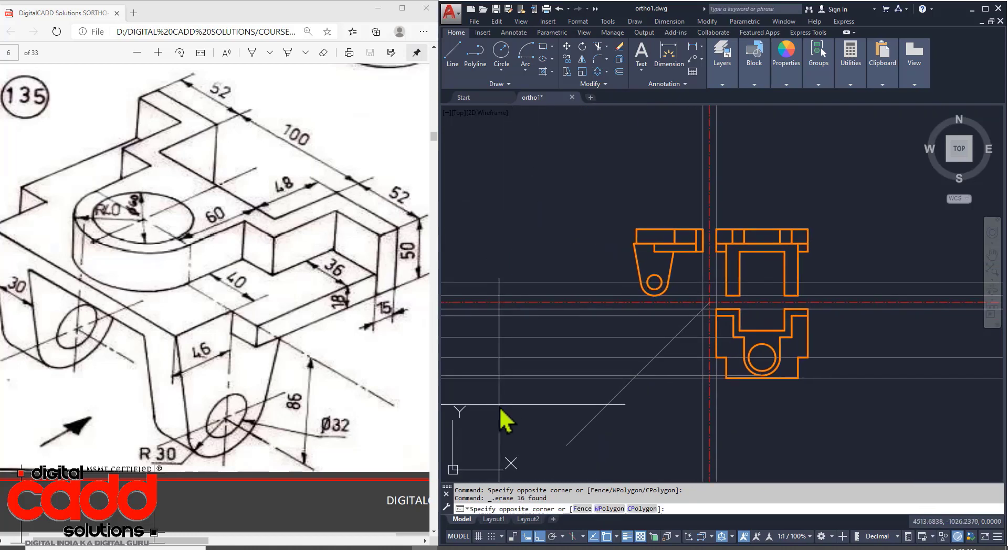
pyautogui.click(471, 316)
pyautogui.press('Delete')
pyautogui.click(575, 282)
pyautogui.press('Delete')
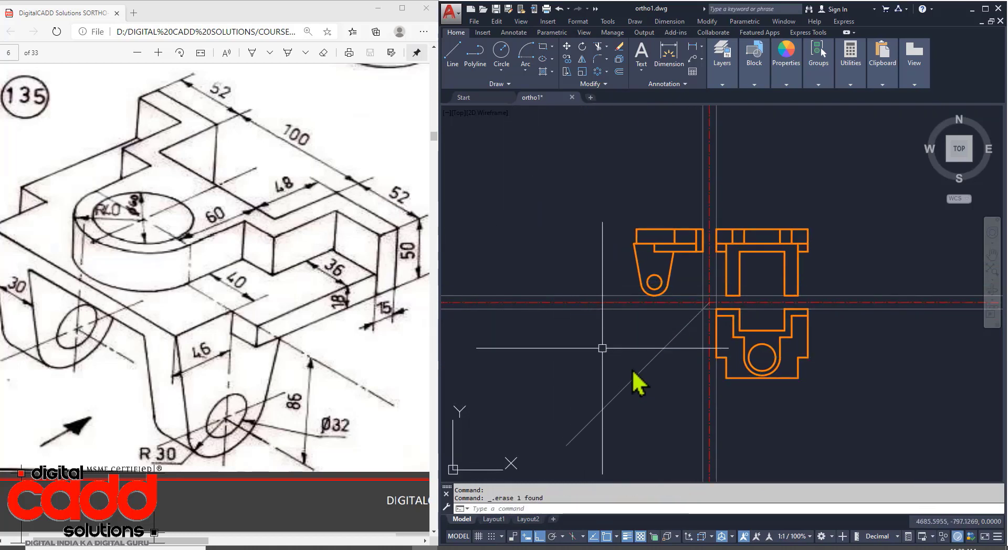
# Step: Erase the remaining horizontal and vertical projection lines closest to the two axes, keeping the 45-degree line
pyautogui.scroll(5, 720, 315)
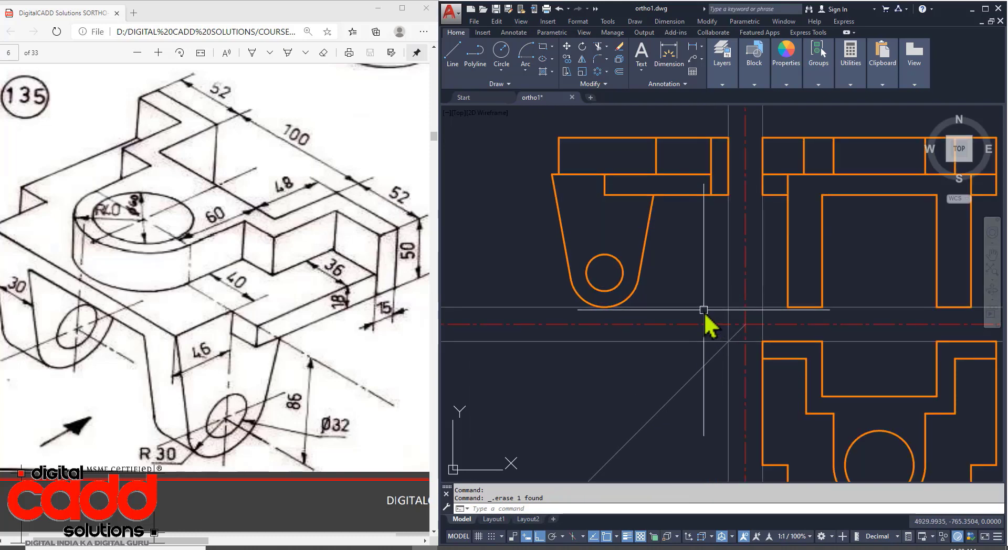
pyautogui.press('Delete')
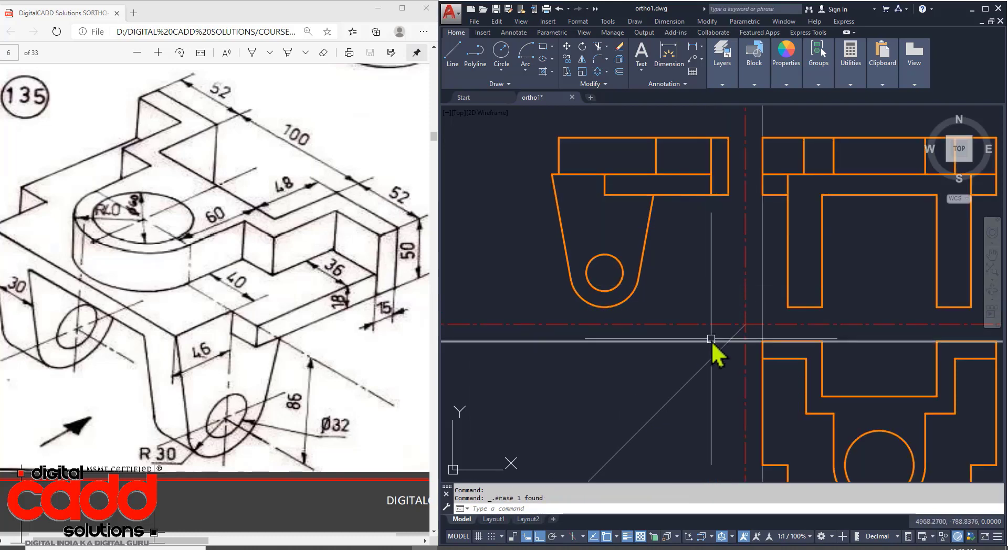
pyautogui.click(712, 340)
pyautogui.press('Delete')
pyautogui.click(761, 297)
pyautogui.press('Delete')
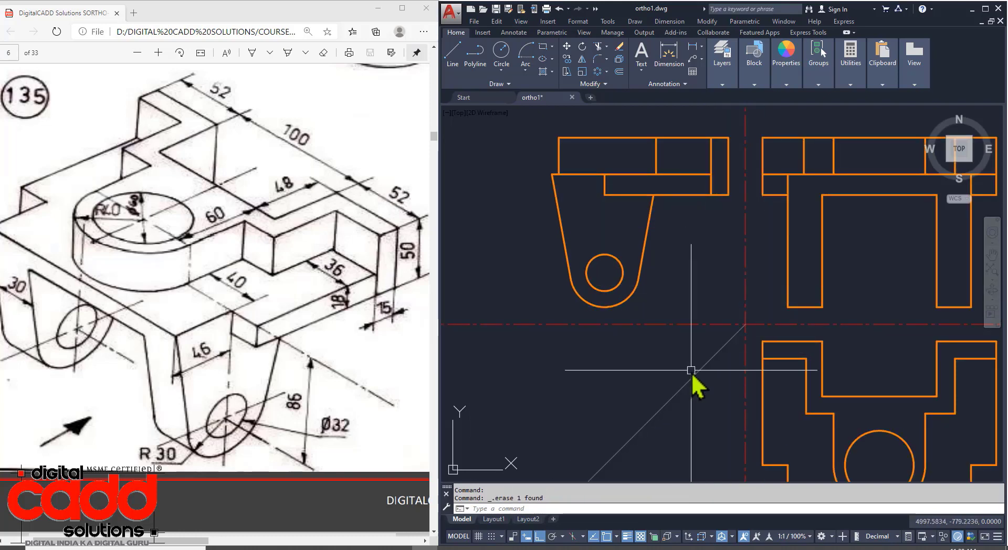
pyautogui.scroll(-5, 695, 373)
pyautogui.moveTo(666, 365); pyautogui.dragTo(648, 395, button='middle')
pyautogui.scroll(4, 594, 405)
pyautogui.scroll(-4, 646, 364)
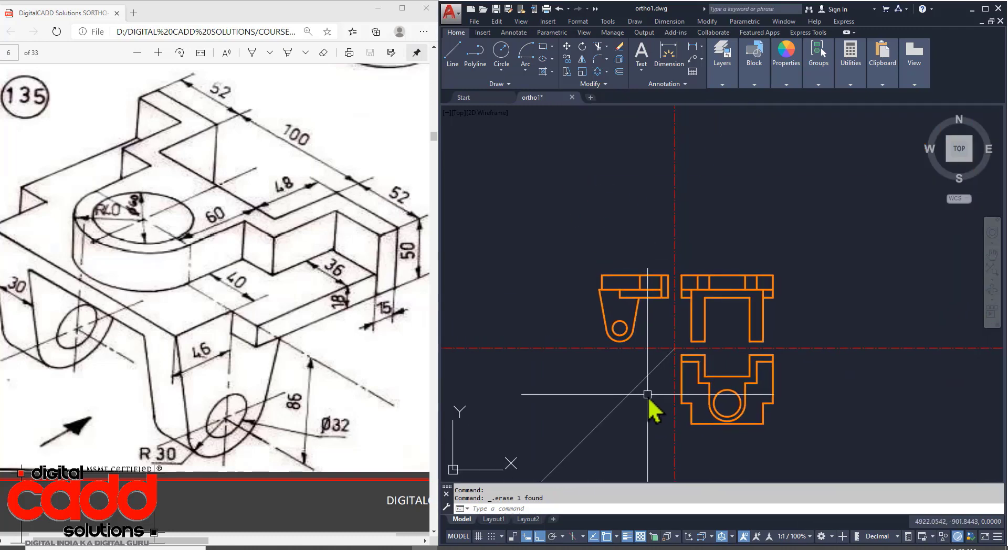
pyautogui.scroll(2, 745, 341)
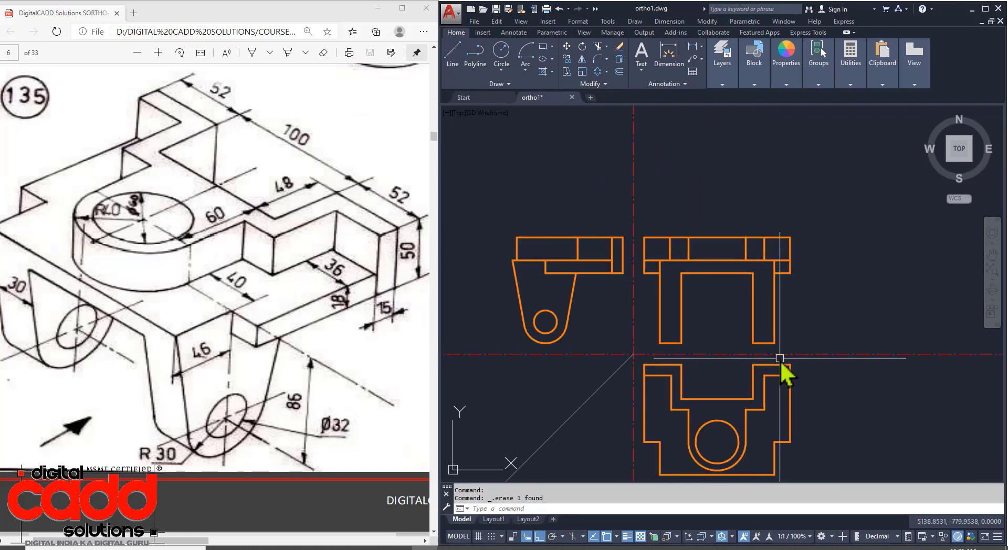
# Step: Make 02.Hidden lines the current layer and check its general properties
pyautogui.click(754, 84)
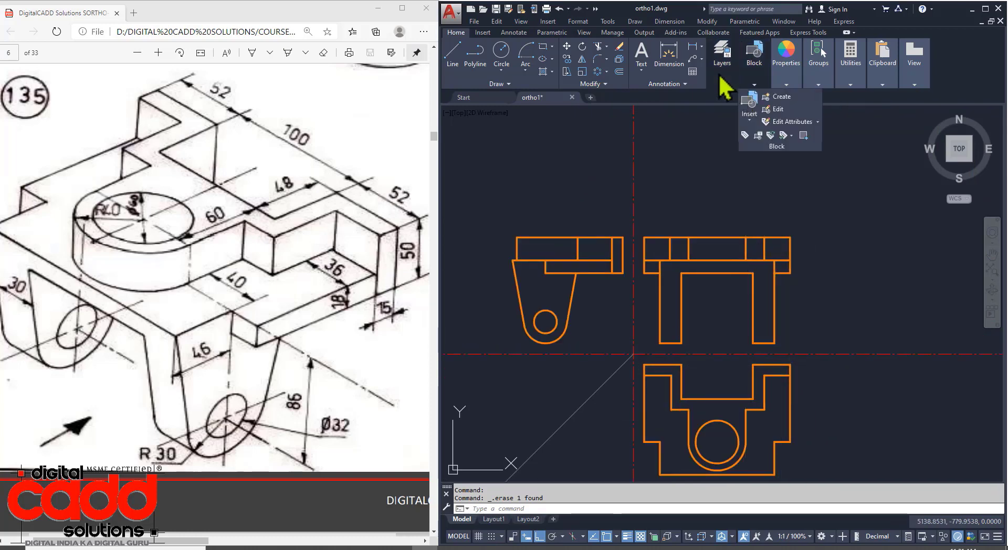
pyautogui.click(722, 83)
pyautogui.click(808, 97)
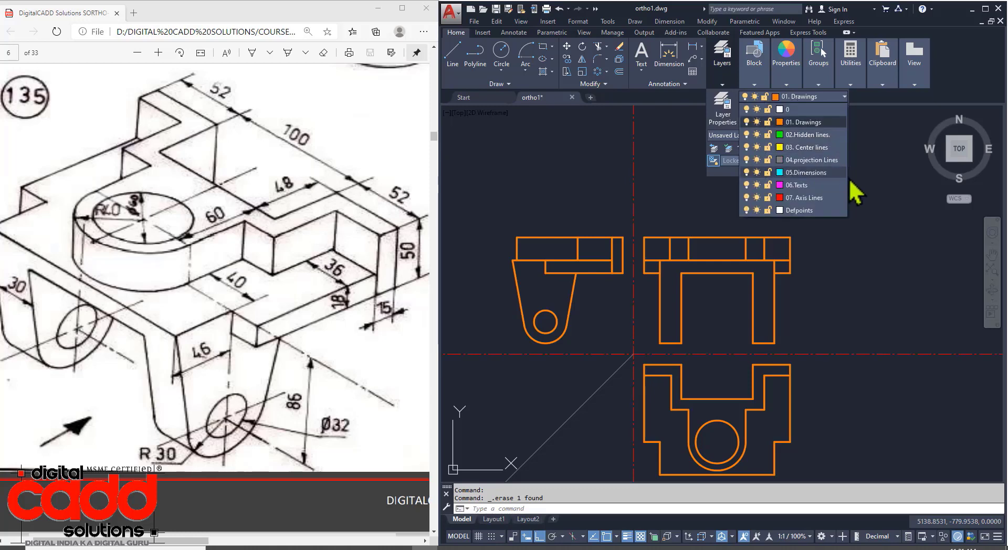
pyautogui.click(817, 147)
pyautogui.hotkey('ctrl', '1')
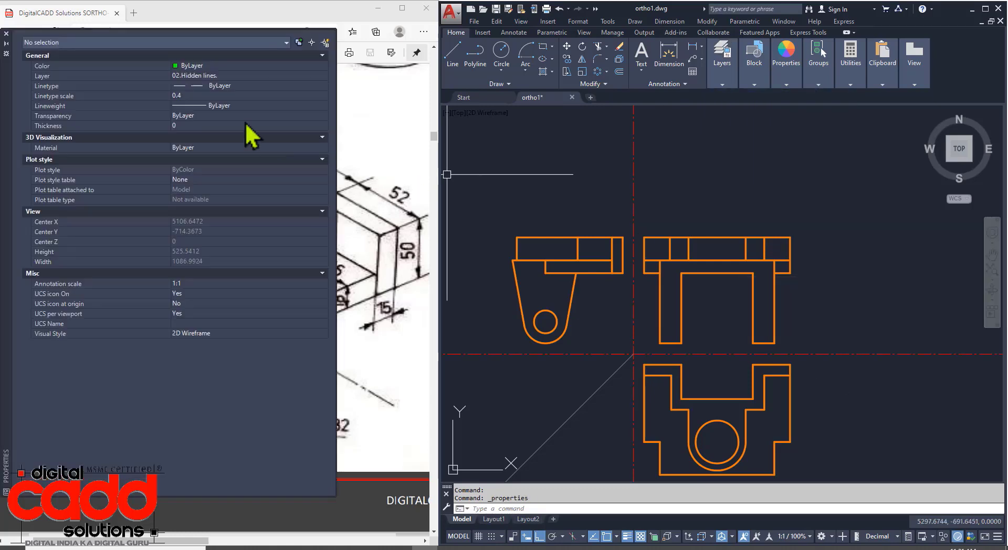
pyautogui.click(6, 34)
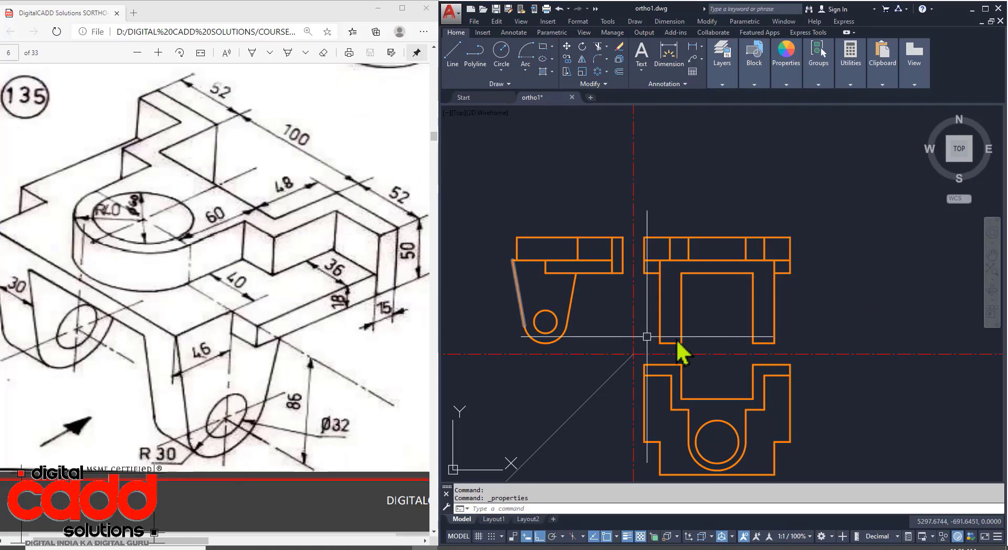
# Step: Draw vertical rays from the two side quadrants of the top view's large hole up through the front view
pyautogui.press('Escape')
pyautogui.moveTo(743, 378); pyautogui.dragTo(737, 364, button='middle')
pyautogui.write('ray')
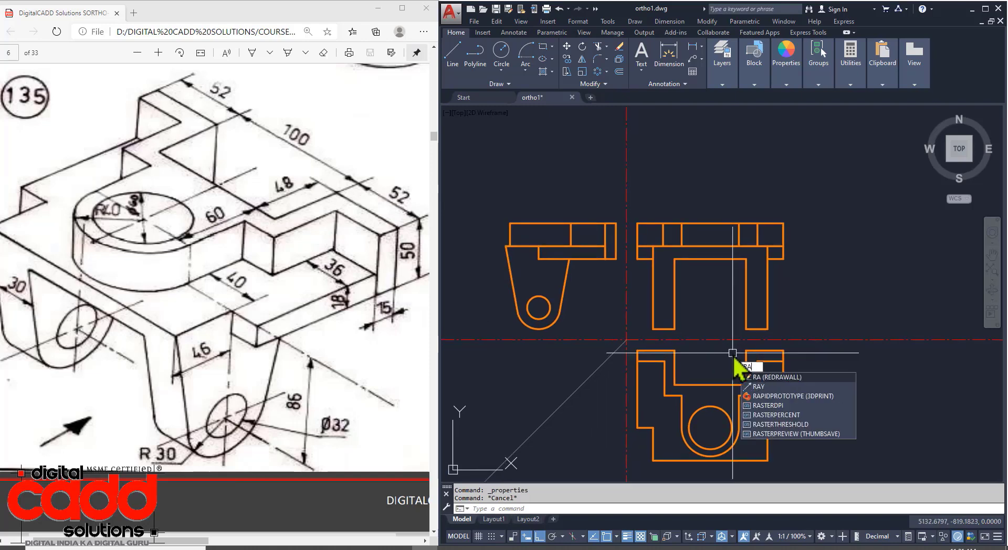
pyautogui.press('Return')
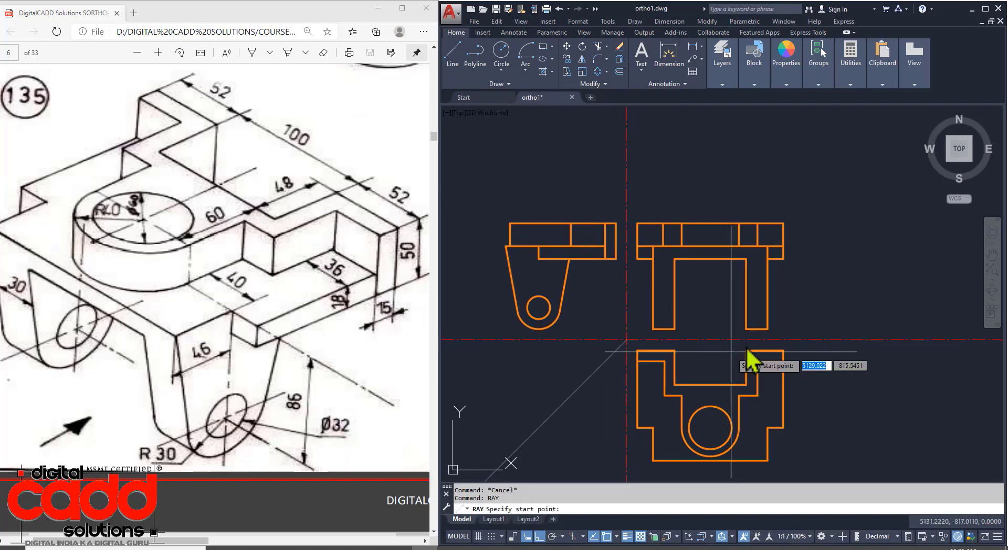
pyautogui.click(731, 427)
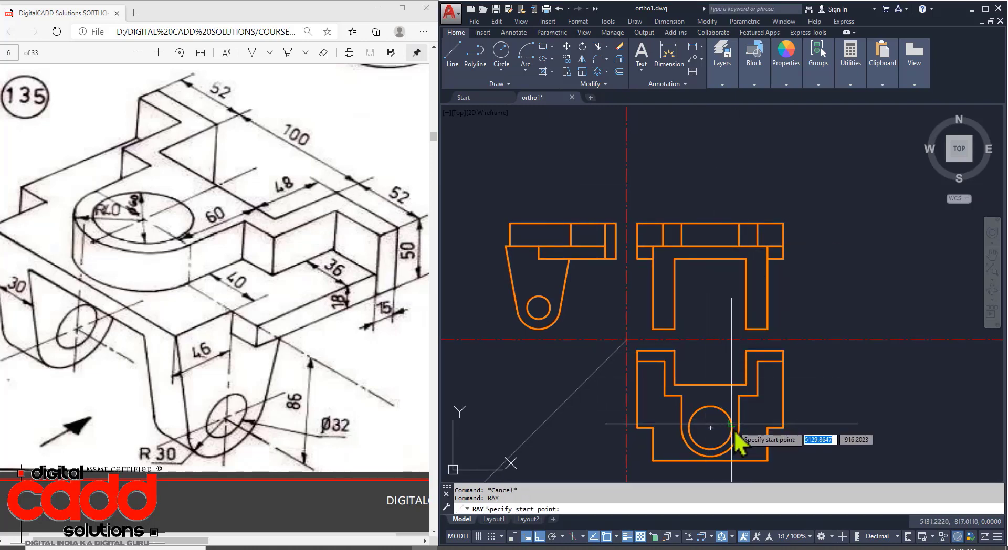
pyautogui.click(736, 316)
pyautogui.press('Return')
pyautogui.press('Return')
pyautogui.click(689, 429)
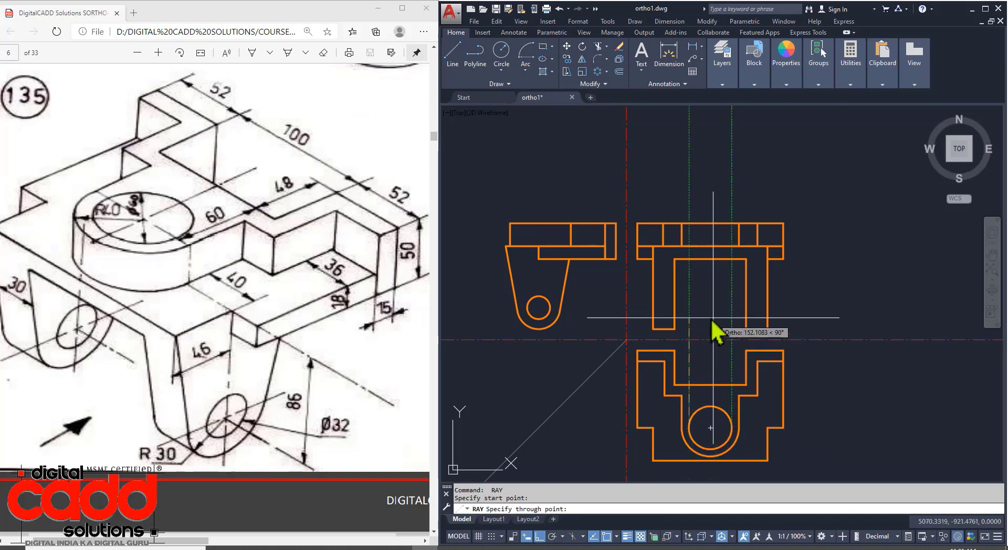
pyautogui.click(705, 314)
pyautogui.press('Return')
# Step: Draw horizontal rays from the upper and lower quadrants of the side view's lug hole across the front view
pyautogui.press('Return')
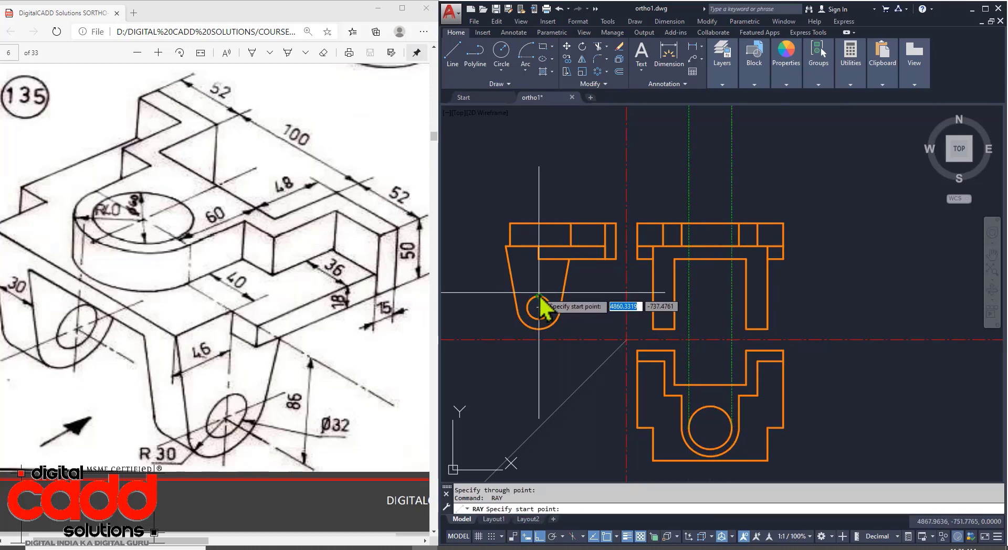
pyautogui.click(539, 297)
pyautogui.click(547, 302)
pyautogui.press('Return')
pyautogui.press('Return')
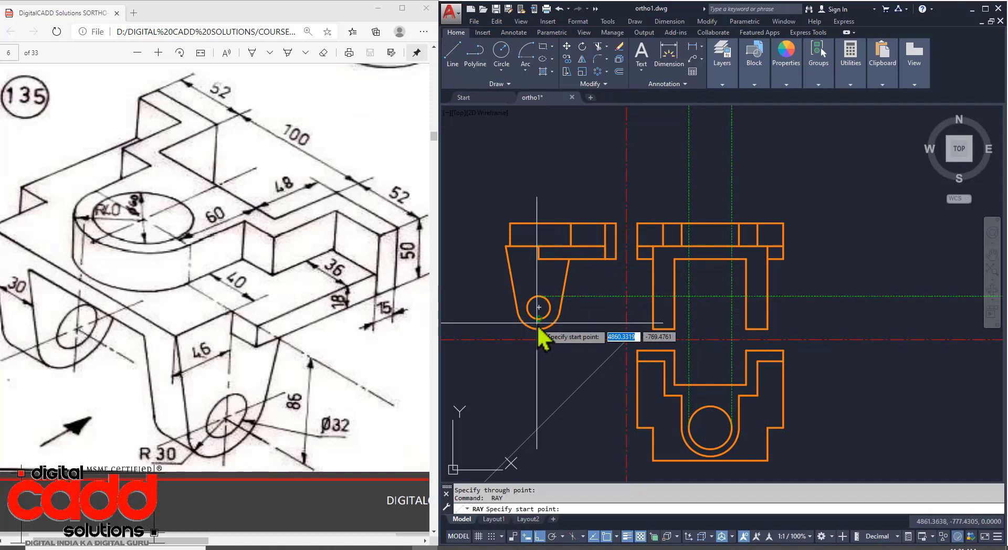
pyautogui.click(537, 320)
pyautogui.click(597, 331)
pyautogui.press('Return')
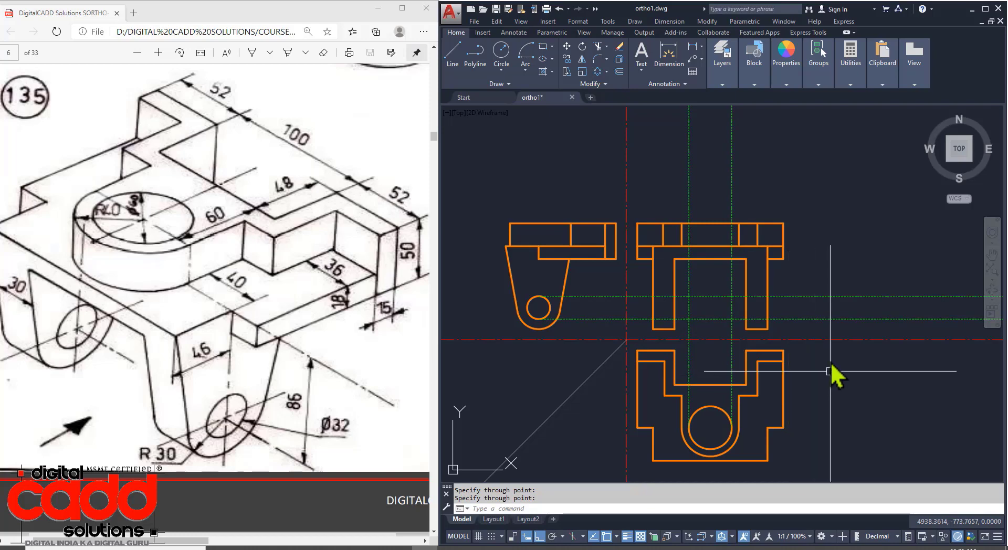
# Step: Trim the two horizontal hidden lines outside the front view's legs, using the leg edges and vertical hidden lines as cutting edges
pyautogui.scroll(2, 767, 278)
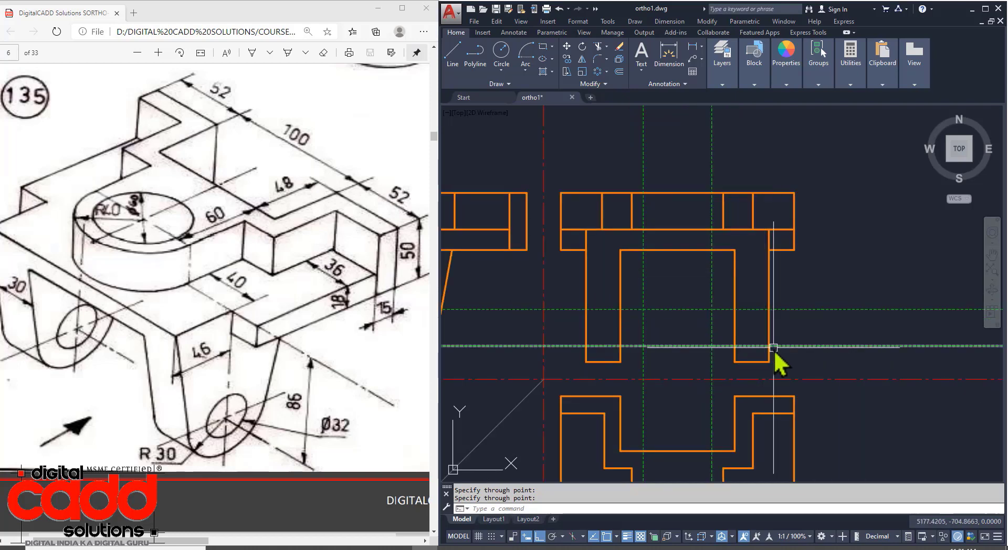
pyautogui.write('tr')
pyautogui.press('Return')
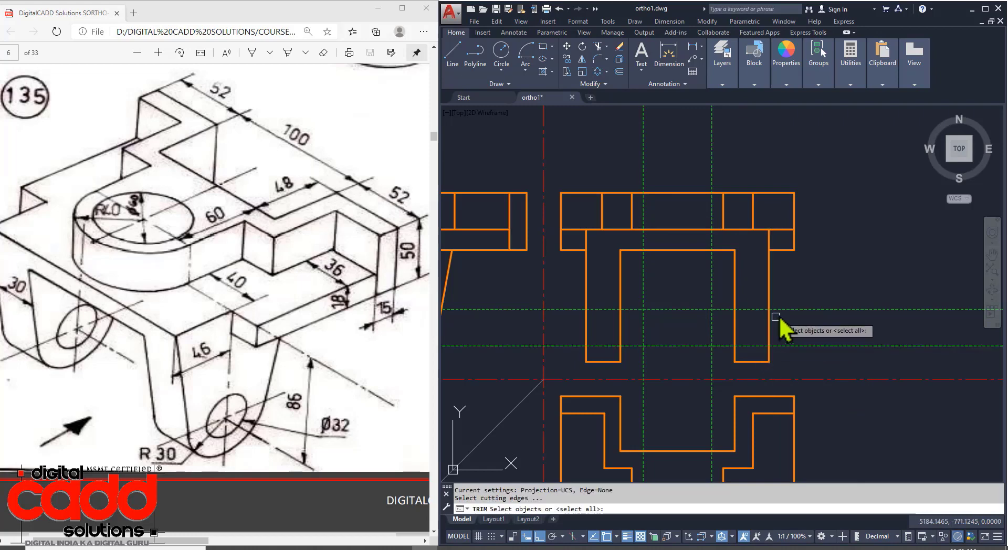
pyautogui.click(794, 294)
pyautogui.click(559, 353)
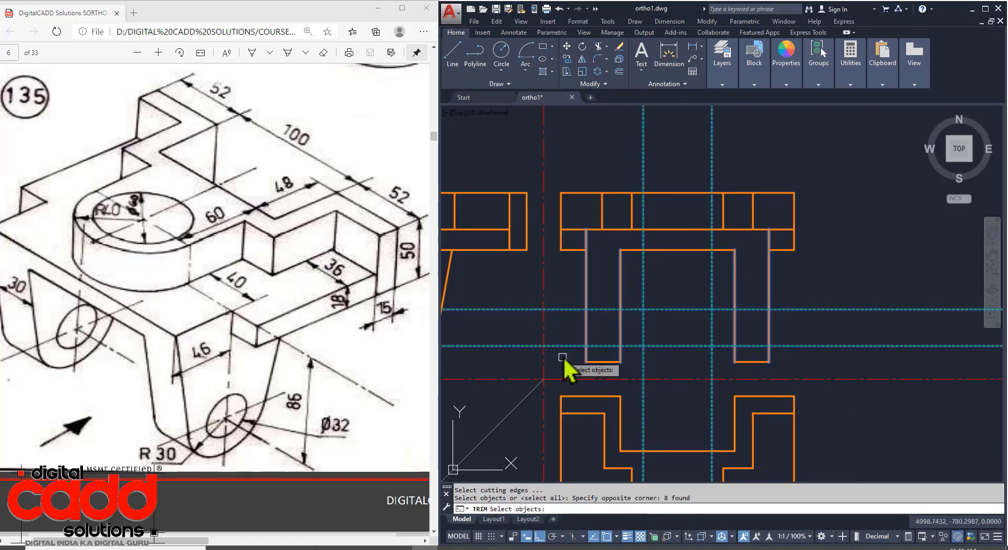
pyautogui.press('Return')
pyautogui.click(562, 349)
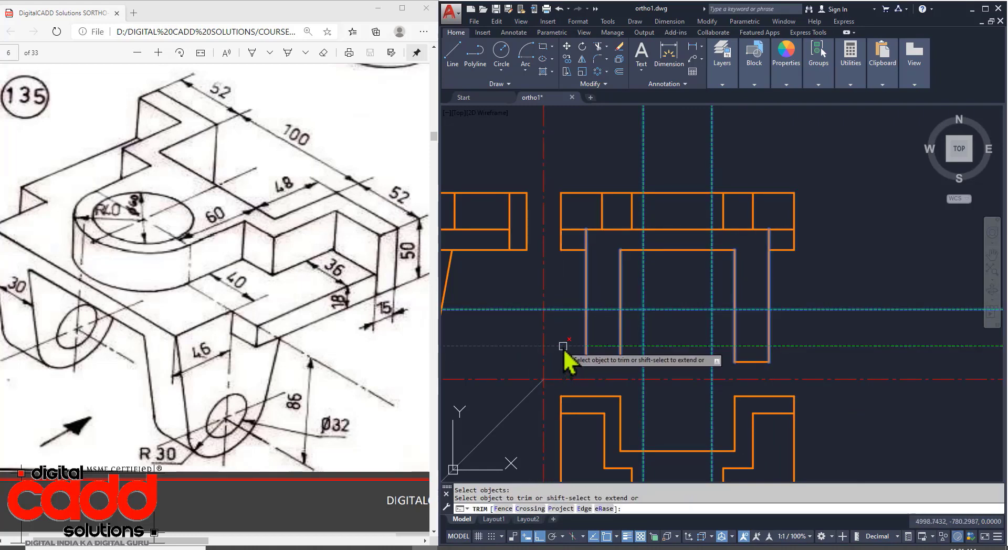
pyautogui.click(564, 313)
pyautogui.click(631, 310)
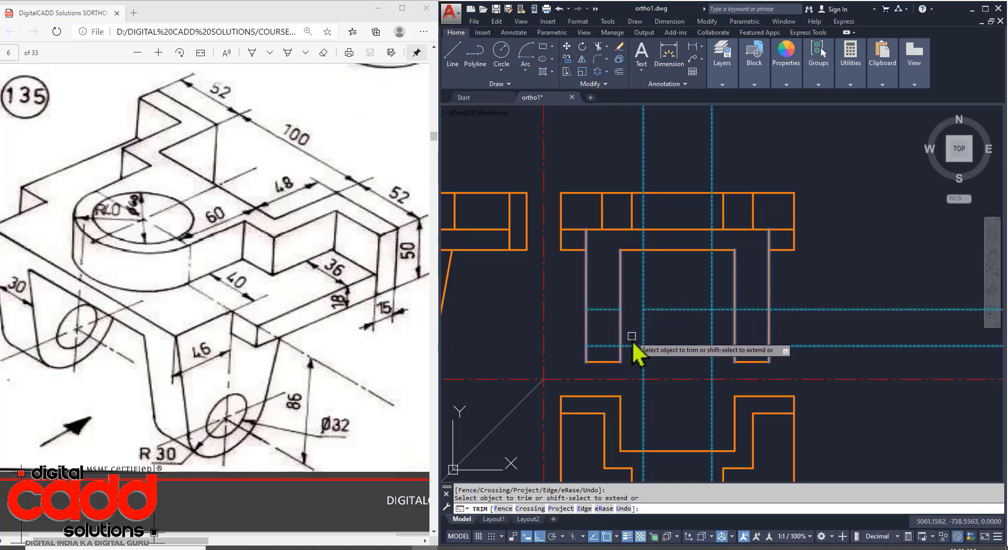
pyautogui.click(631, 346)
pyautogui.click(722, 309)
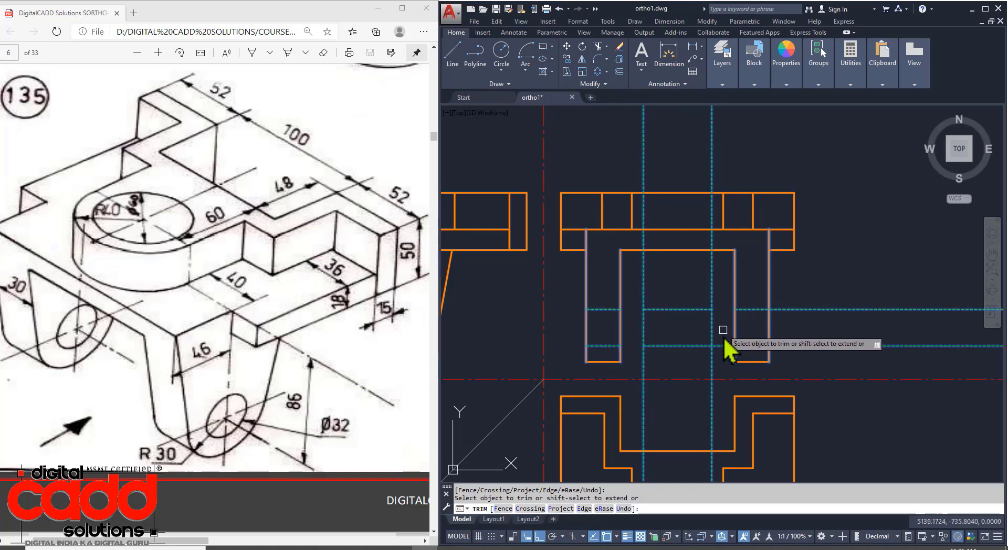
pyautogui.click(722, 347)
pyautogui.click(839, 298)
pyautogui.click(826, 354)
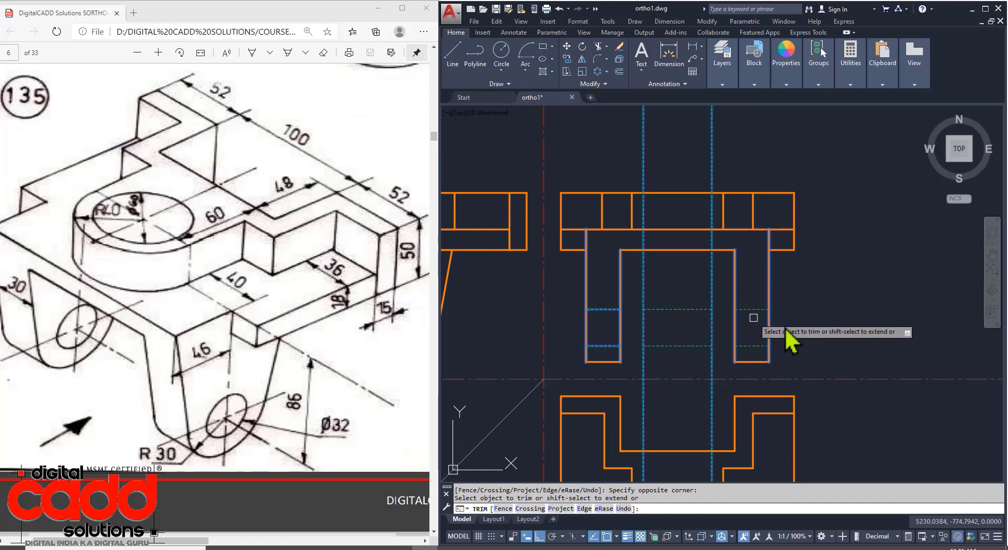
pyautogui.press('Escape')
# Step: Trim the two vertical hidden lines of the large hole to the upper and lower edges of the front view's plate
pyautogui.press('space')
pyautogui.click(735, 159)
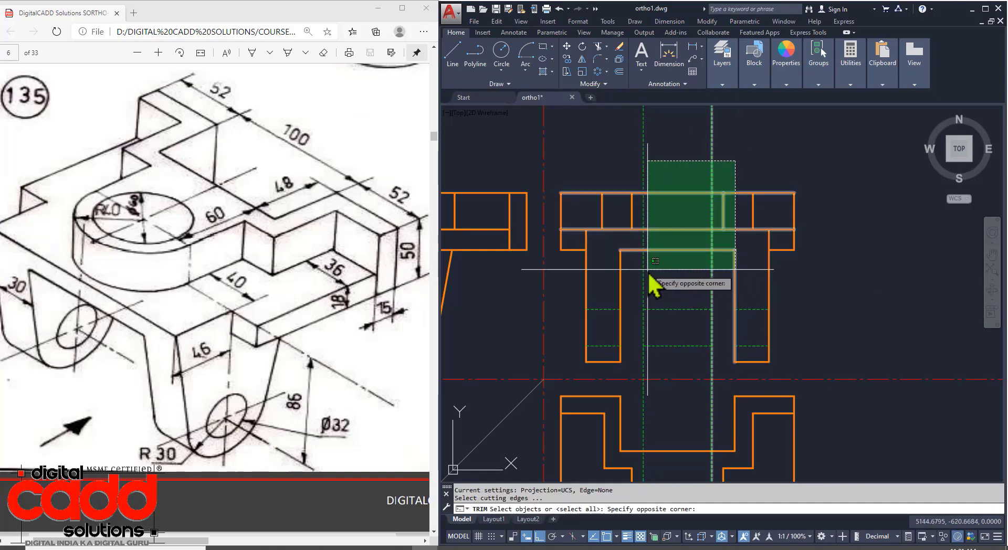
pyautogui.click(636, 269)
pyautogui.press('space')
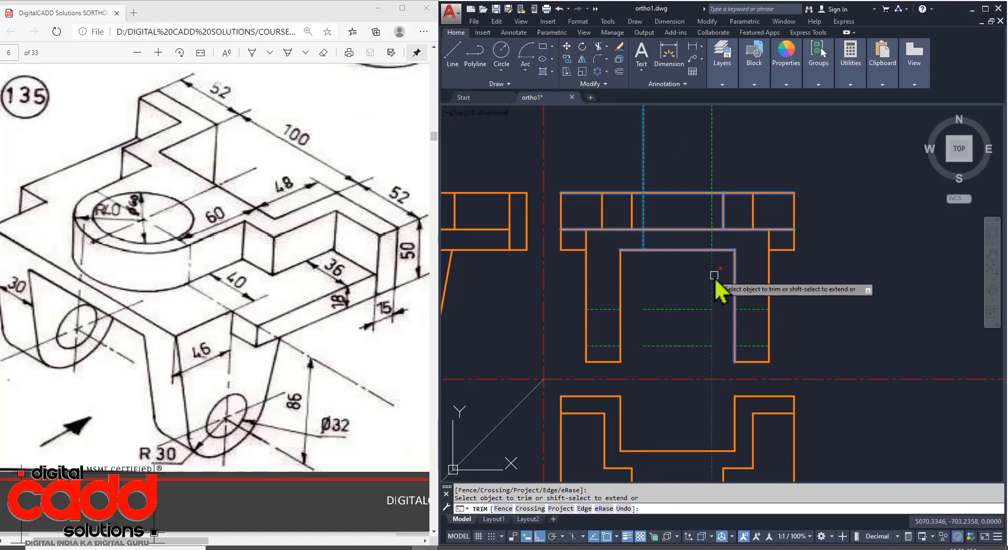
pyautogui.click(738, 139)
pyautogui.click(634, 158)
pyautogui.press('space')
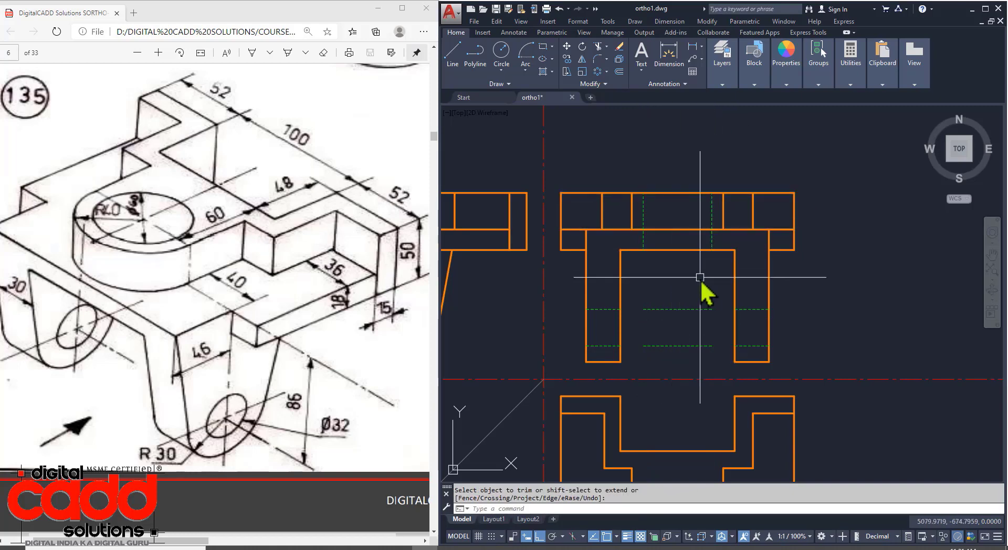
# Step: Erase the two leftover horizontal hidden-line segments between the front view's legs
pyautogui.click(701, 277)
pyautogui.click(677, 367)
pyautogui.write('e')
pyautogui.press('Return')
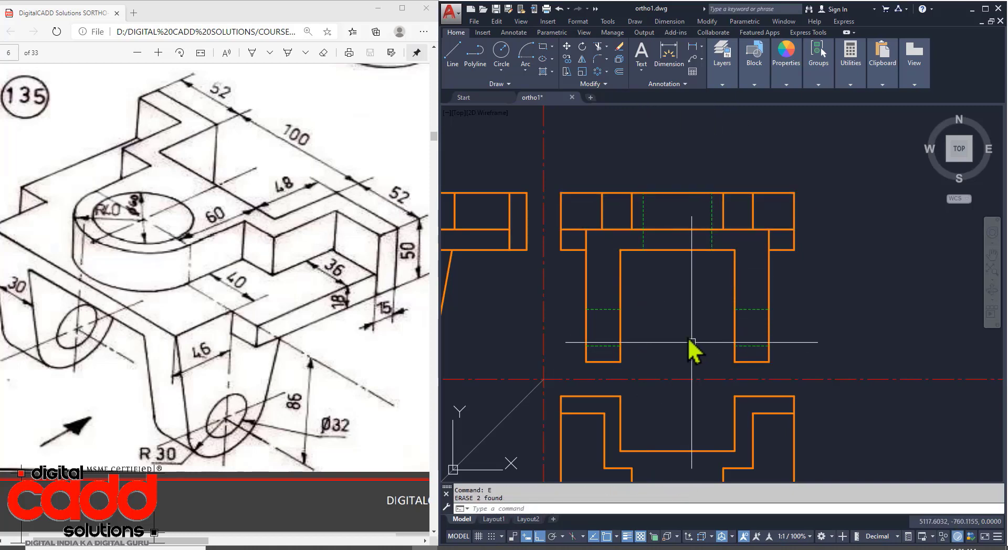
# Step: Draw vertical hidden-line rays from the two outer corners of the top view's rear recess up through the front view
pyautogui.scroll(-5, 689, 348)
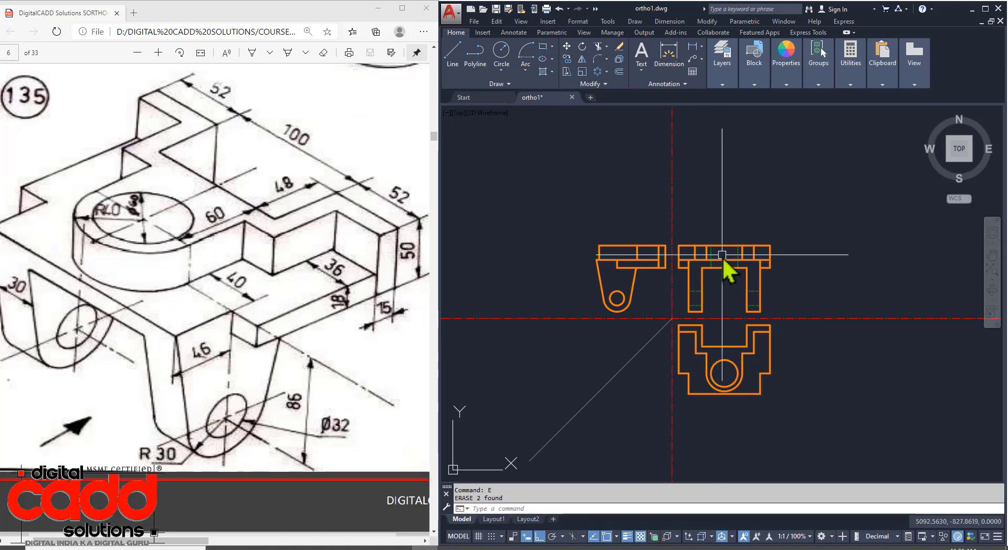
pyautogui.scroll(2, 723, 255)
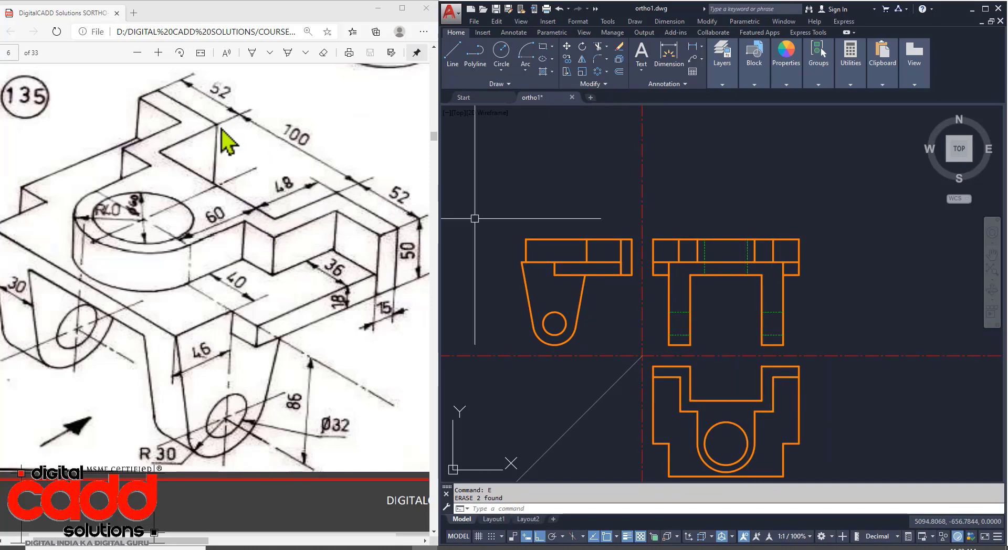
pyautogui.write('RAY')
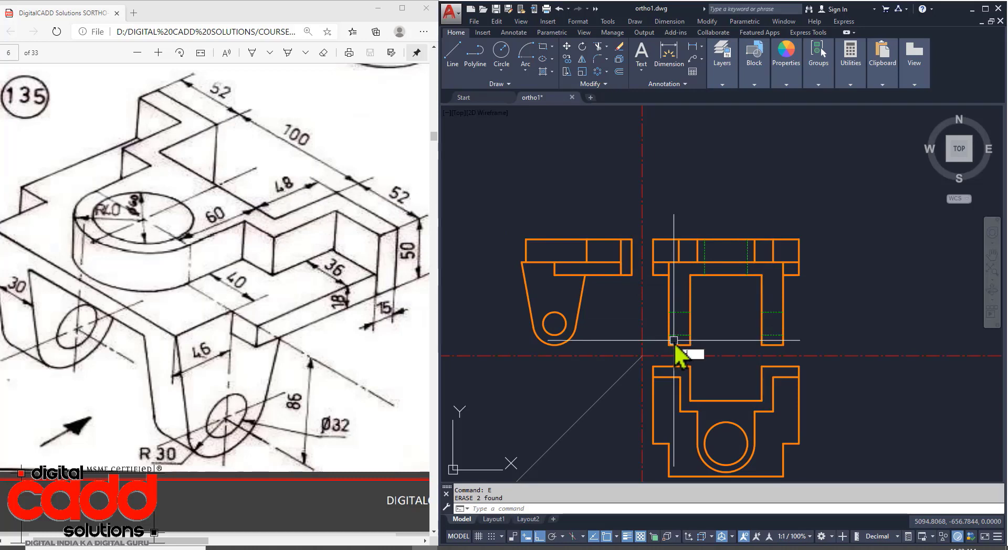
pyautogui.press('Return')
pyautogui.scroll(2, 759, 378)
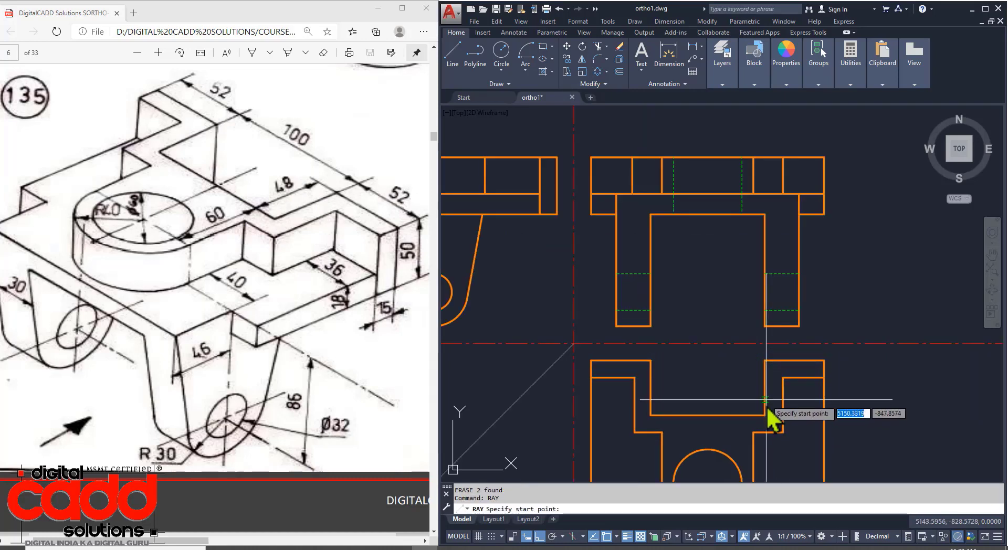
pyautogui.click(765, 375)
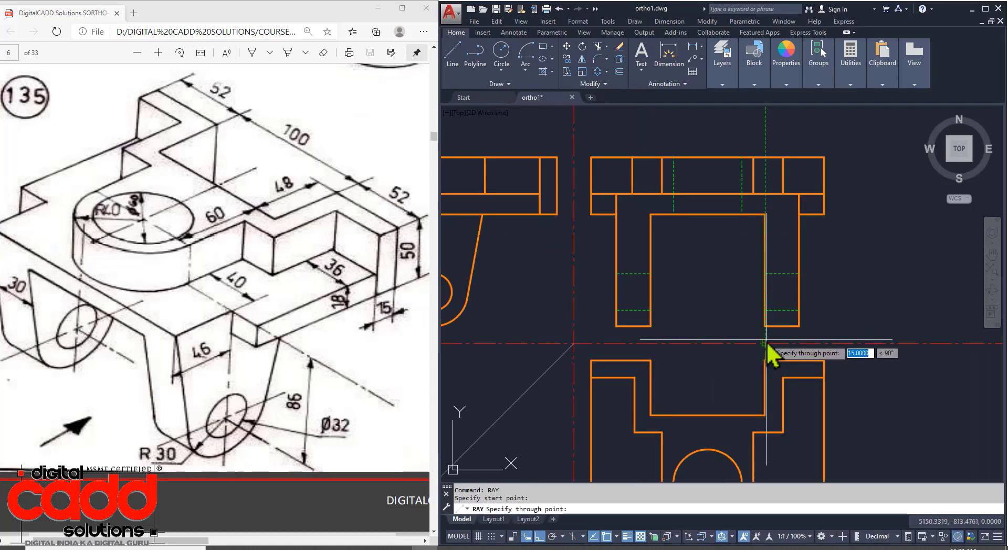
pyautogui.click(765, 344)
pyautogui.press('Return')
pyautogui.press('Return')
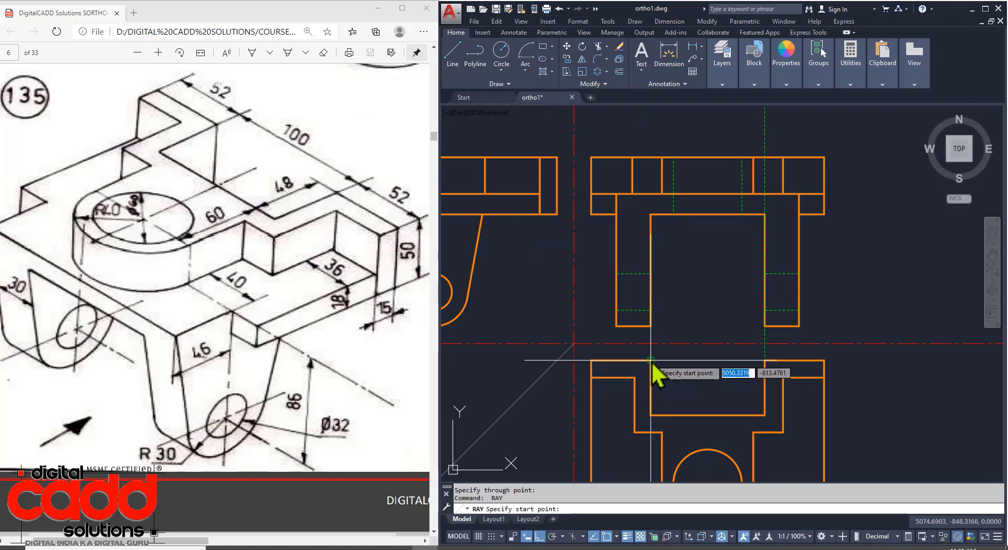
pyautogui.click(650, 361)
pyautogui.click(653, 345)
pyautogui.press('Return')
# Step: Trim the two recess hidden lines above the upper edge of the front view's plate
pyautogui.moveTo(712, 266); pyautogui.dragTo(705, 321, button='middle')
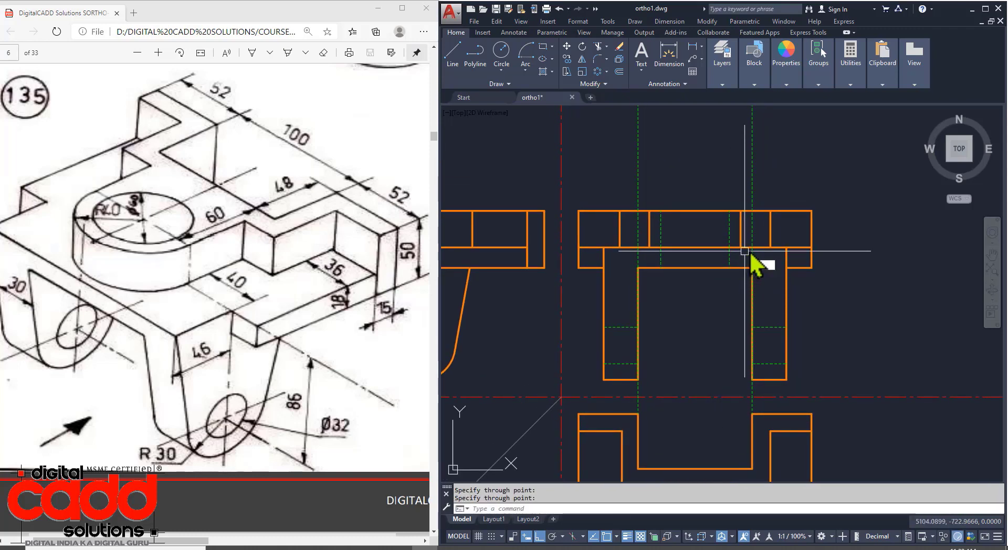
pyautogui.press('Escape')
pyautogui.write('tr')
pyautogui.press('Return')
pyautogui.click(775, 187)
pyautogui.click(637, 278)
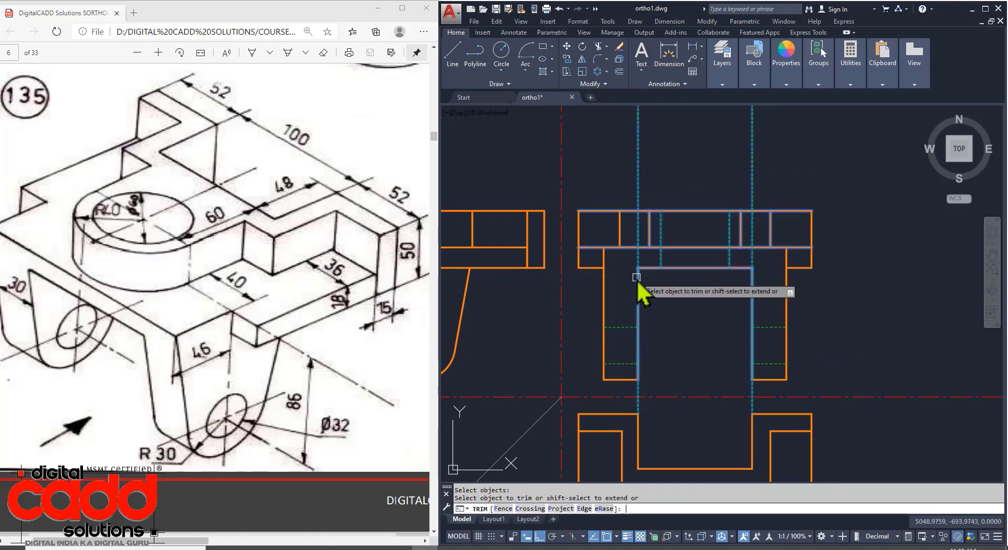
pyautogui.press('Return')
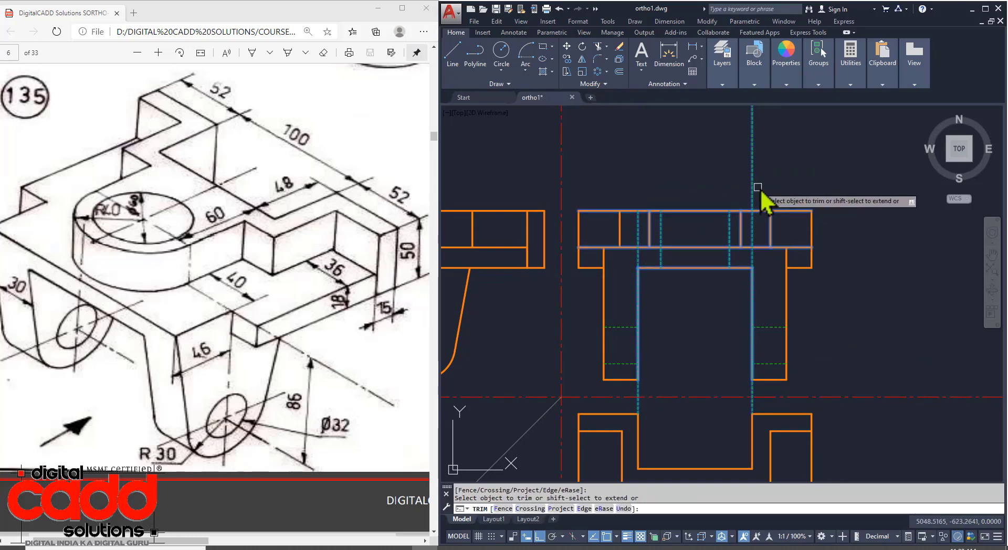
pyautogui.scroll(3, 764, 268)
pyautogui.press('Return')
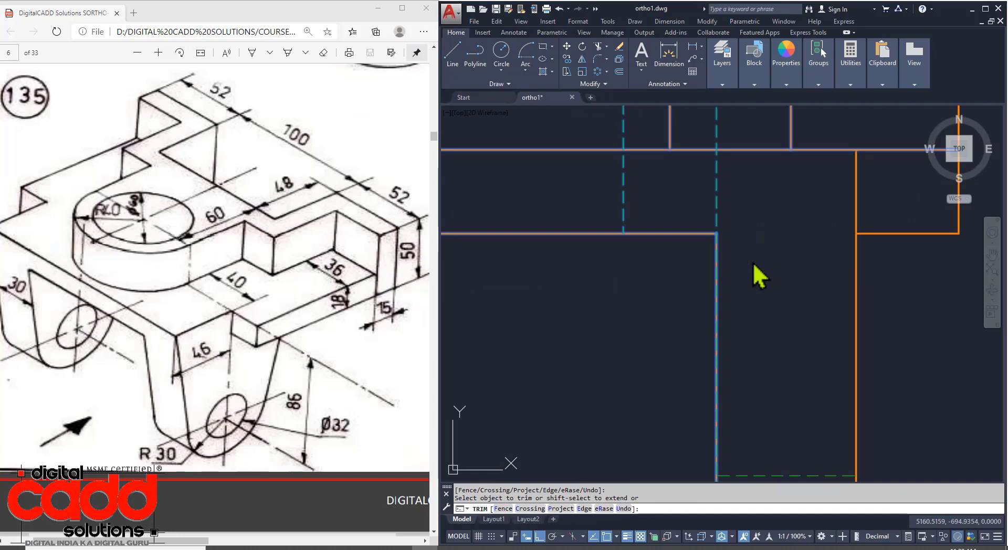
# Step: Shorten the right recess hidden line in the front view so it ends at the plate's lower edge
pyautogui.scroll(4, 731, 232)
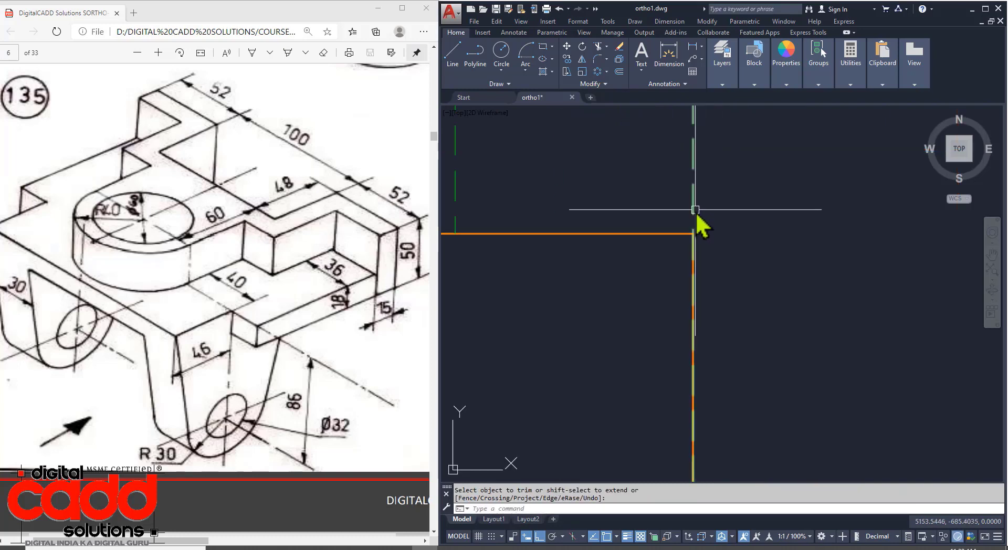
pyautogui.scroll(-6, 692, 202)
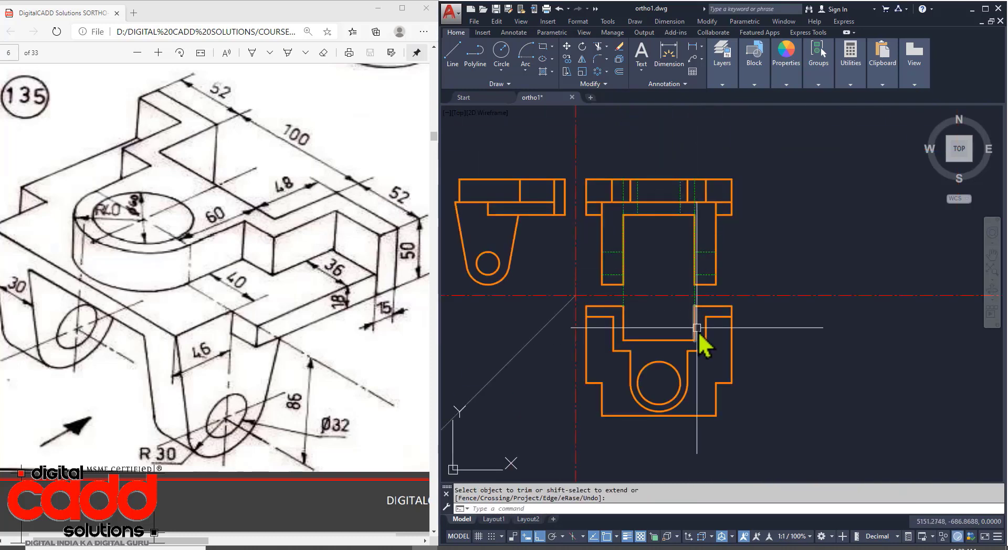
pyautogui.scroll(4, 692, 293)
pyautogui.click(695, 291)
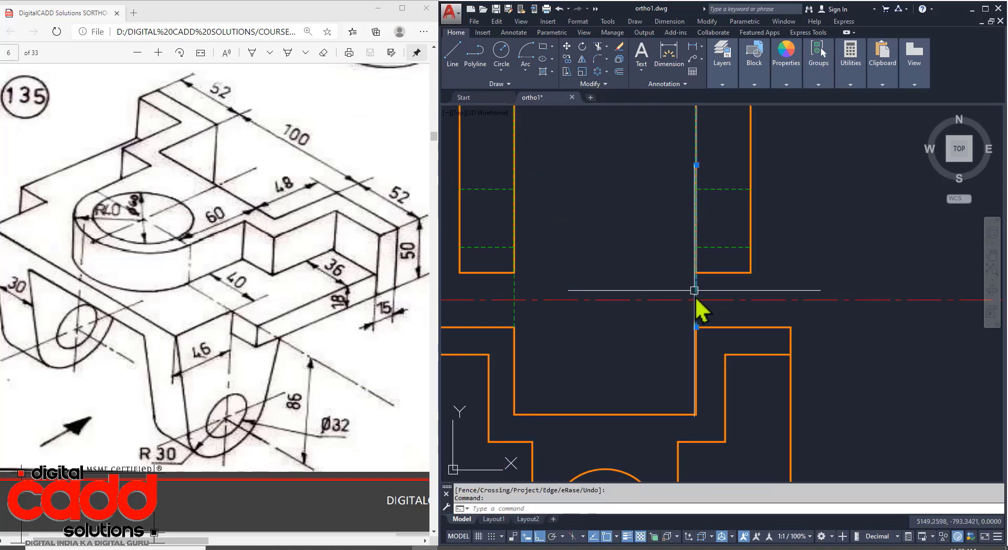
pyautogui.click(696, 327)
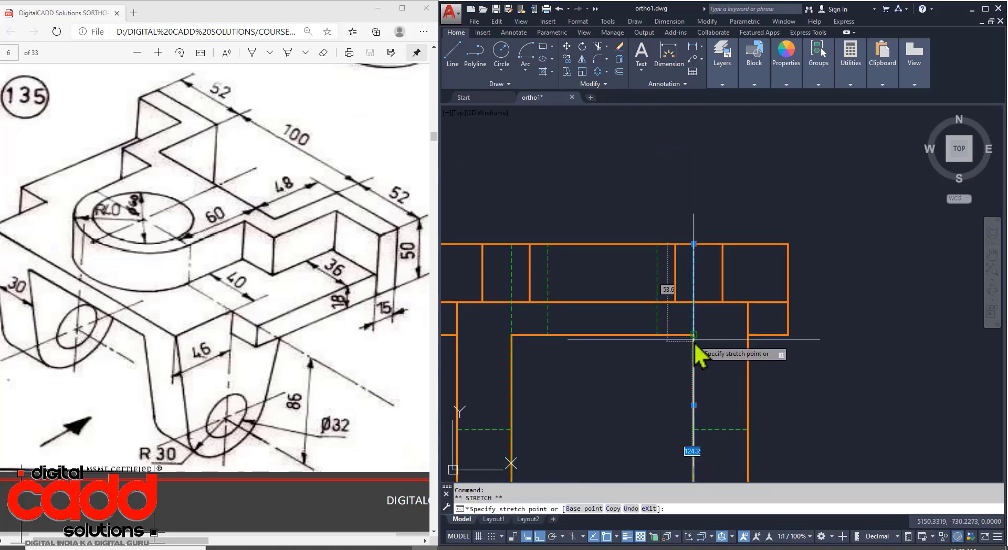
pyautogui.press('Escape')
pyautogui.moveTo(638, 393); pyautogui.dragTo(700, 303, button='middle')
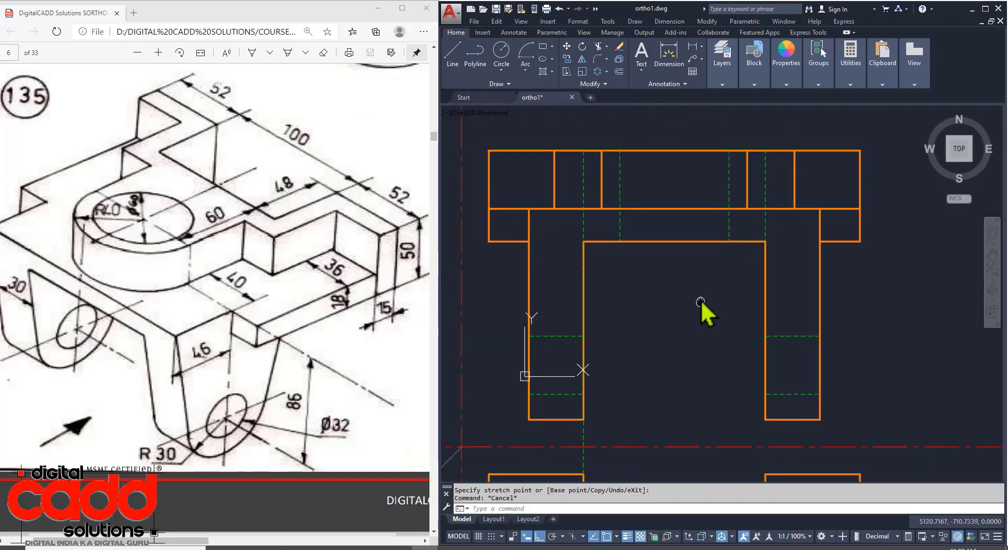
# Step: Shorten the left recess hidden line in the front view so it ends at the plate's lower edge
pyautogui.click(583, 223)
pyautogui.click(582, 467)
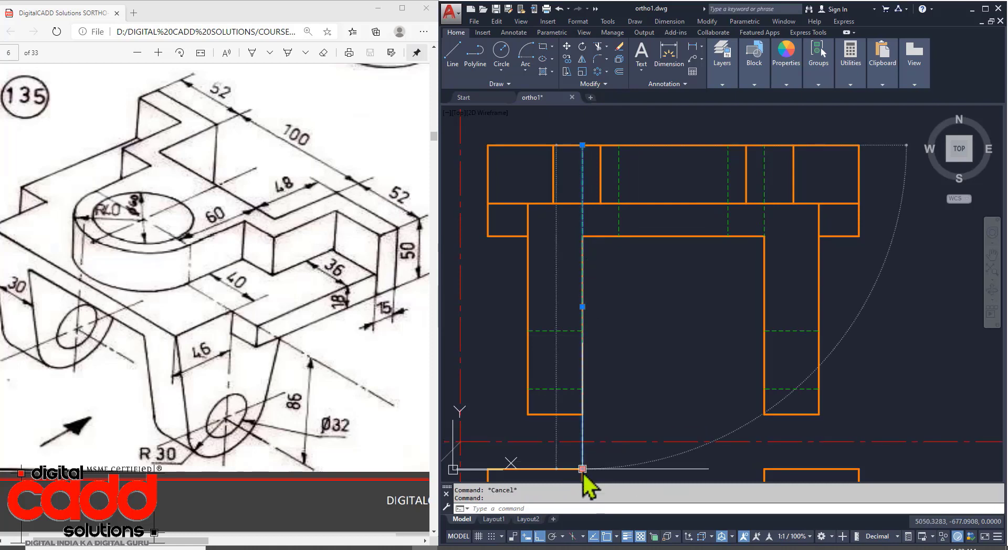
pyautogui.click(583, 236)
pyautogui.press('Escape')
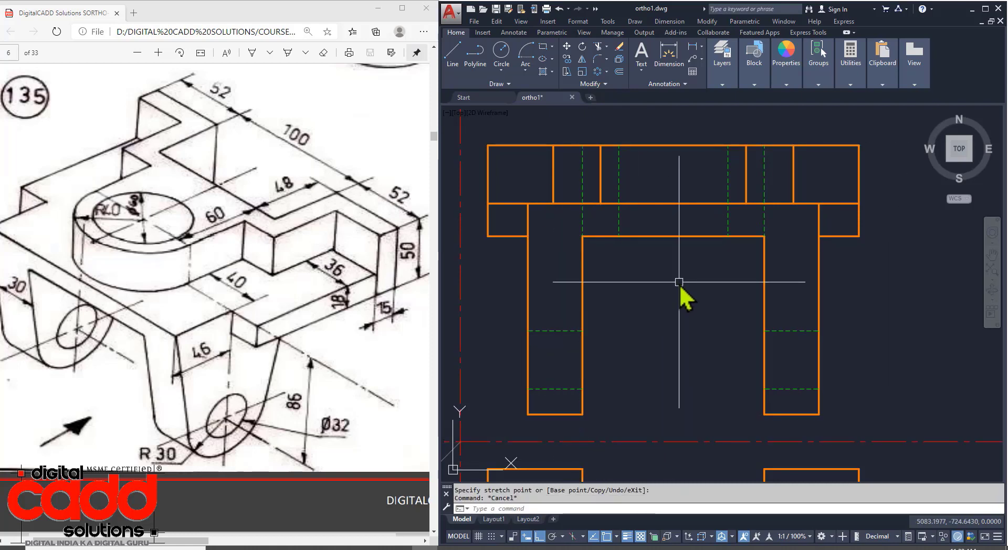
pyautogui.scroll(-4, 679, 289)
pyautogui.scroll(3, 681, 277)
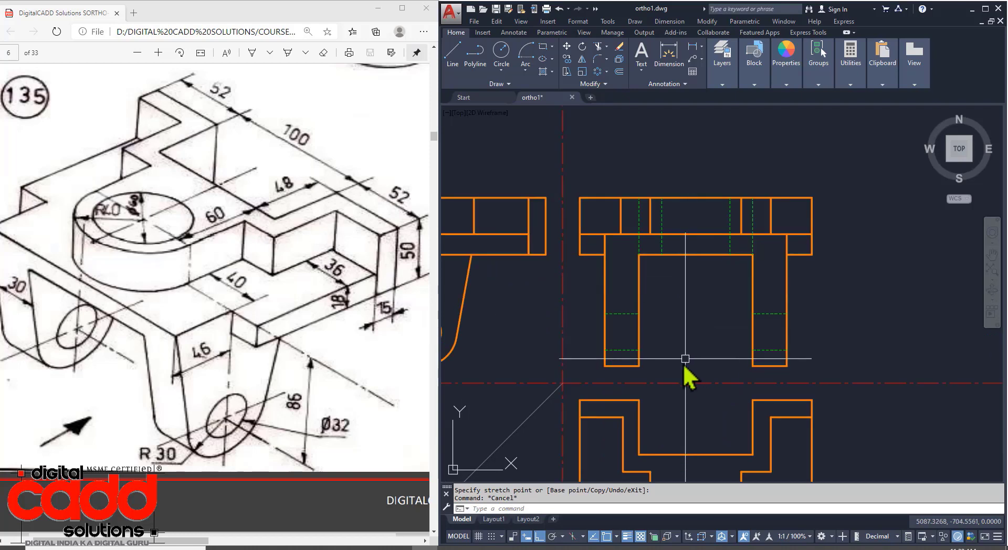
pyautogui.scroll(-2, 661, 304)
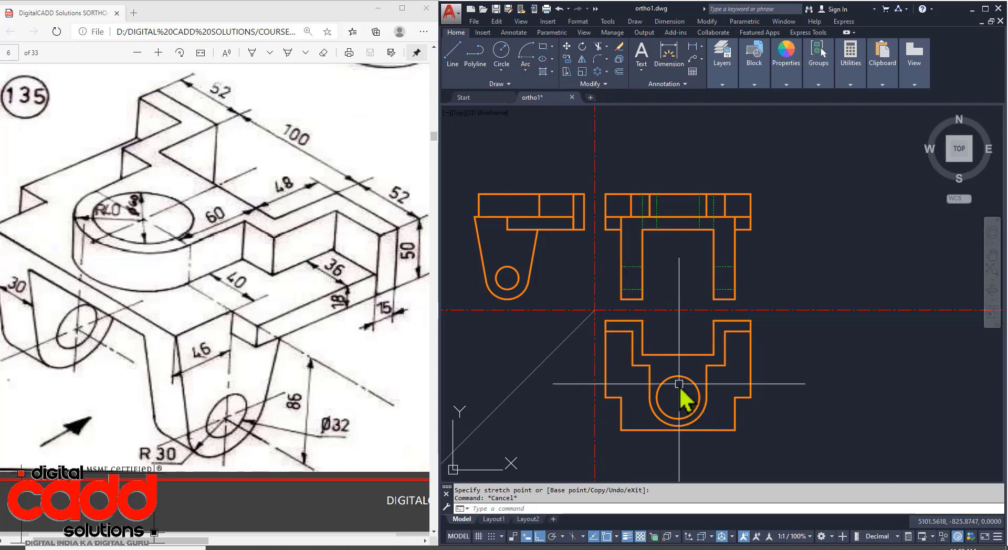
pyautogui.moveTo(683, 334); pyautogui.dragTo(717, 326, button='middle')
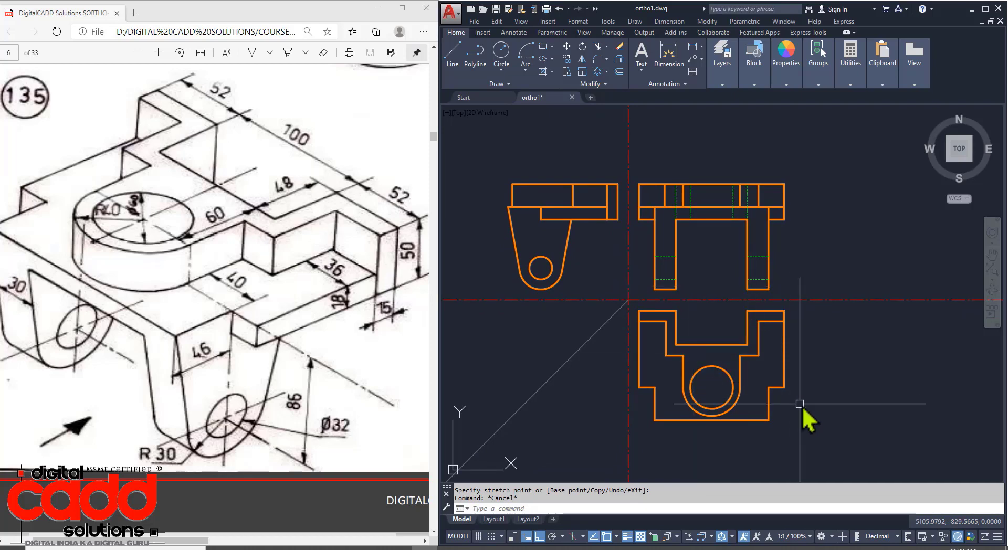
pyautogui.moveTo(803, 405); pyautogui.dragTo(802, 401, button='middle')
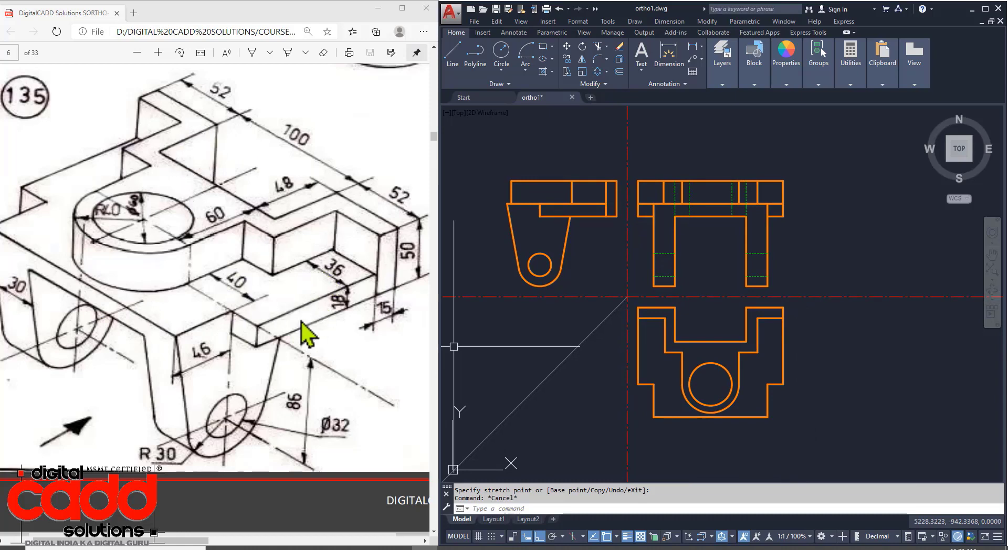
pyautogui.moveTo(742, 419)
pyautogui.mouseDown(button='middle')
pyautogui.moveTo(722, 426)
pyautogui.moveTo(755, 413)
pyautogui.mouseUp(button='middle')
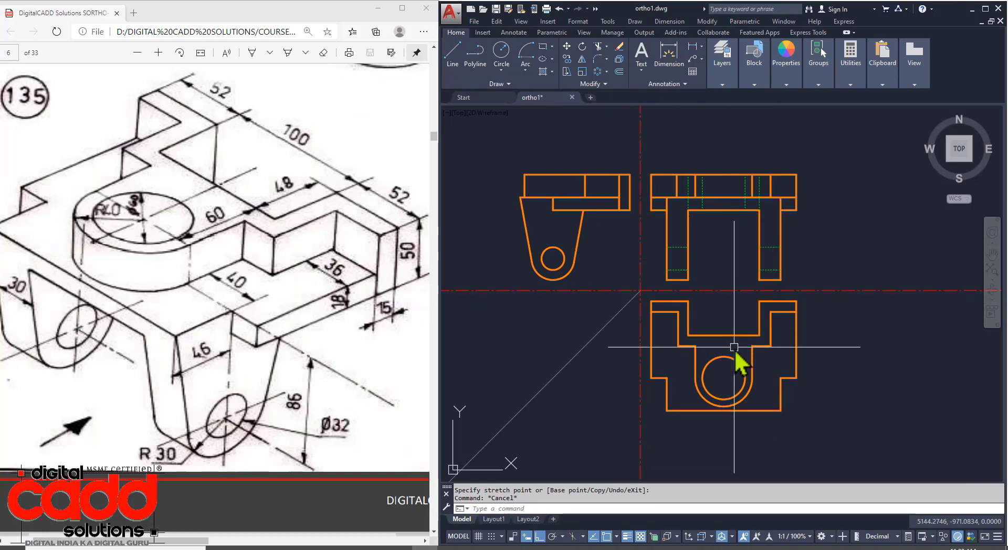
pyautogui.moveTo(776, 419); pyautogui.dragTo(762, 412, button='middle')
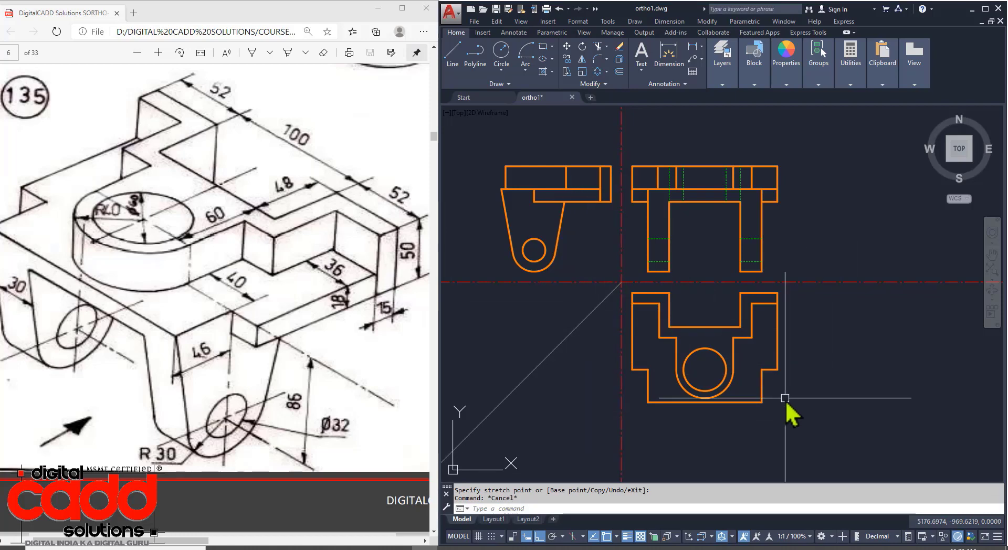
# Step: Project the upper end of the side view leg's slanted edge down to the 45° line and horizontally across the top view with rays
pyautogui.write('ray')
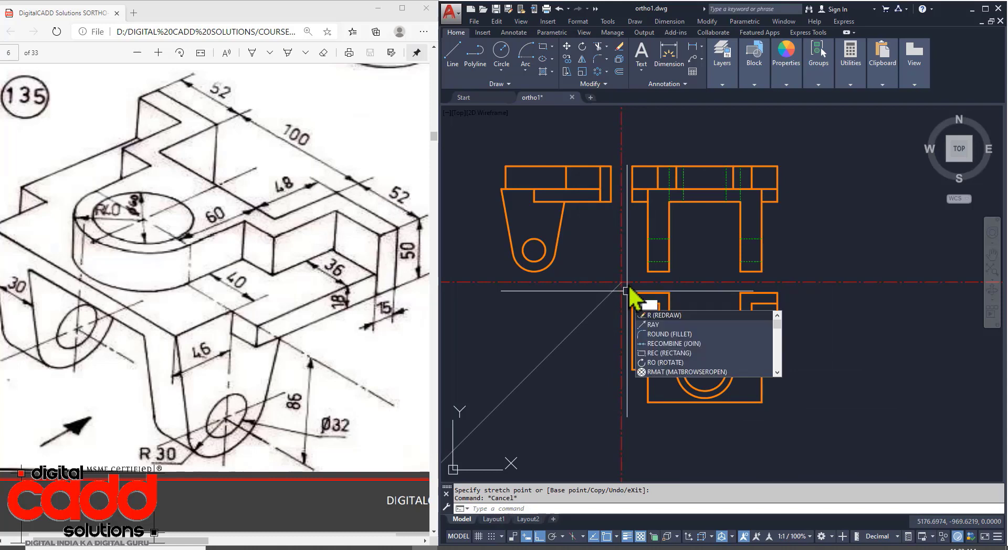
pyautogui.press('Return')
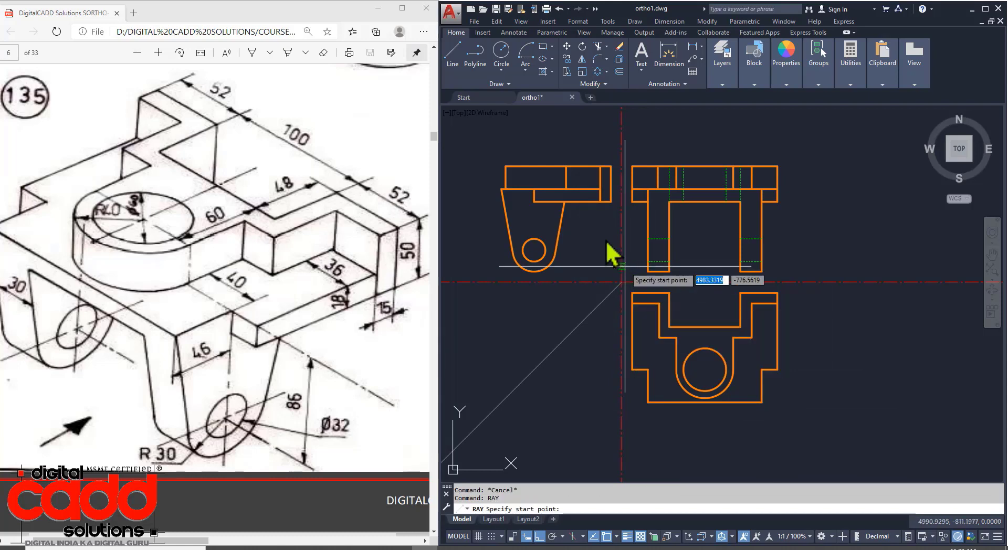
pyautogui.click(566, 203)
pyautogui.click(564, 333)
pyautogui.press('Return')
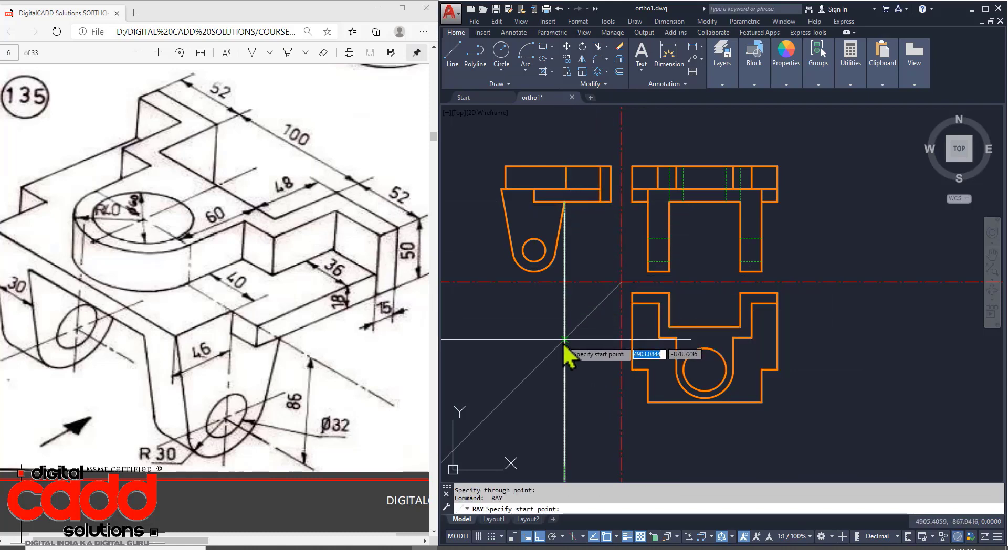
pyautogui.click(564, 339)
pyautogui.click(851, 340)
pyautogui.press('Return')
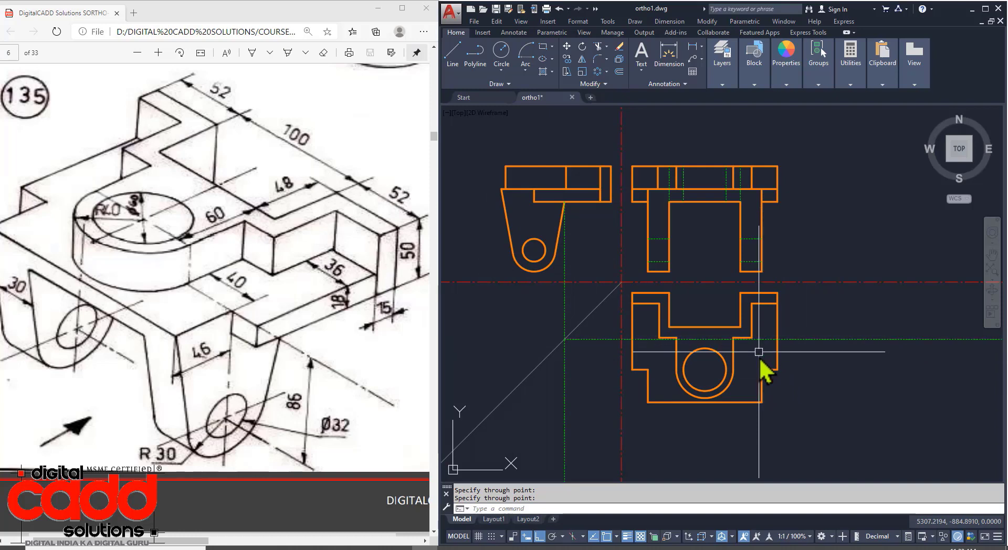
# Step: Draw a vertical ray from the inner lower corner of the front view's right leg down through the top view
pyautogui.press('Return')
pyautogui.click(741, 270)
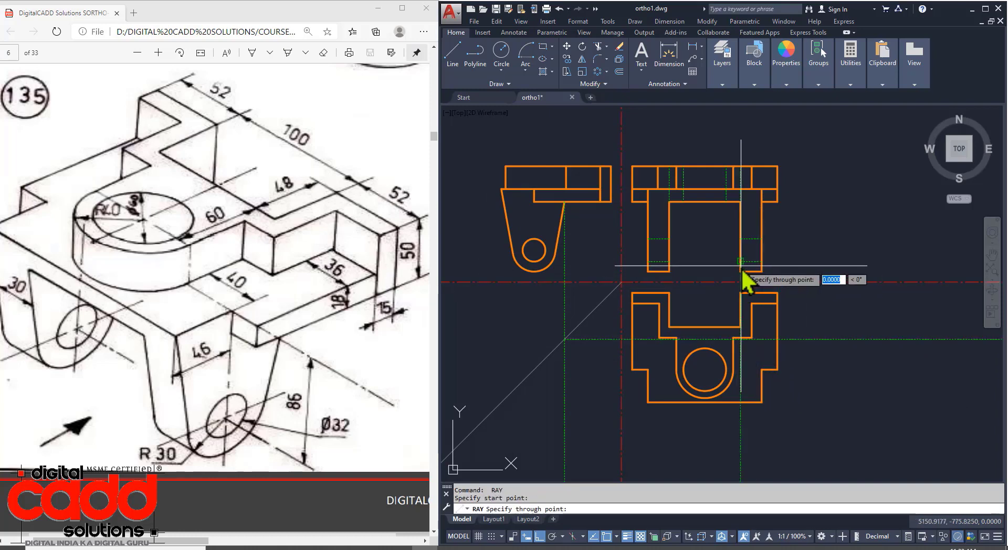
pyautogui.press('Escape')
pyautogui.press('Return')
pyautogui.click(741, 272)
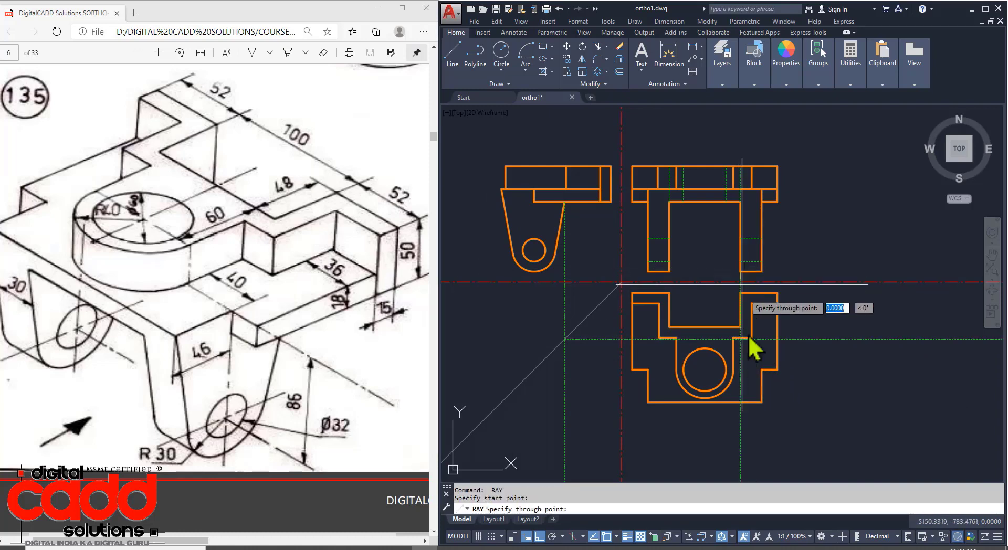
pyautogui.click(751, 458)
pyautogui.press('Return')
pyautogui.scroll(2, 770, 408)
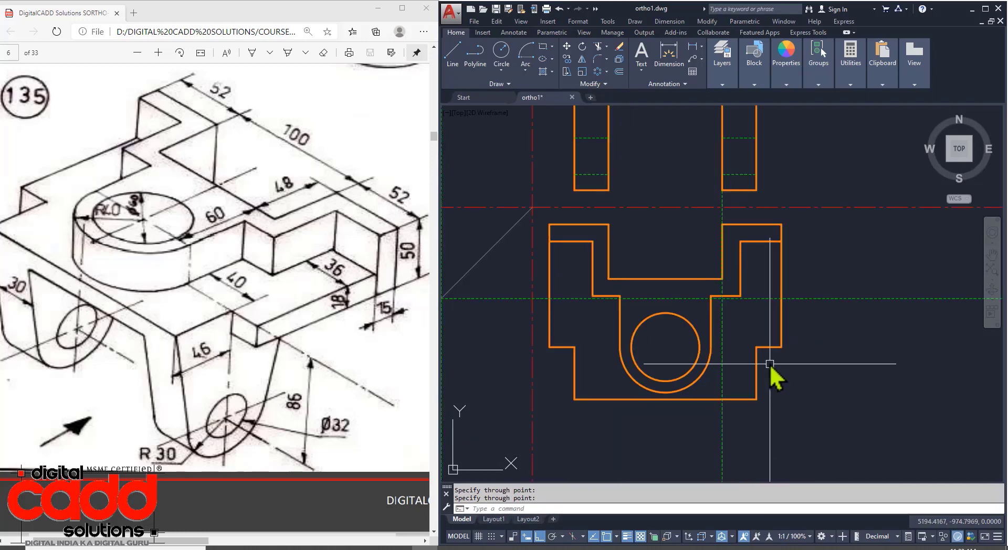
# Step: Draw a vertical ray upward from the inner corner of the top view's right-hand step to mark the right leg's outer face
pyautogui.press('Return')
pyautogui.click(756, 347)
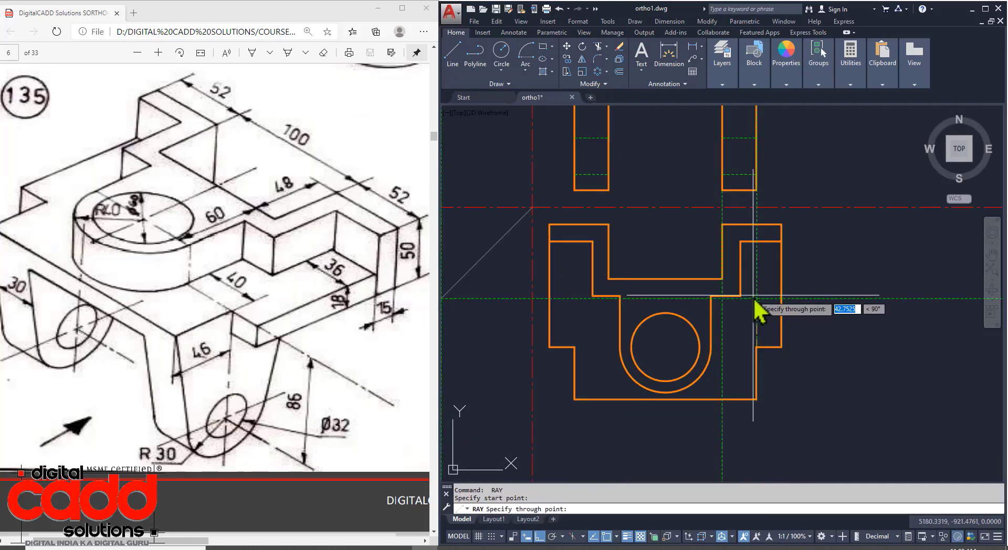
pyautogui.click(754, 298)
pyautogui.press('Return')
pyautogui.scroll(-4, 814, 400)
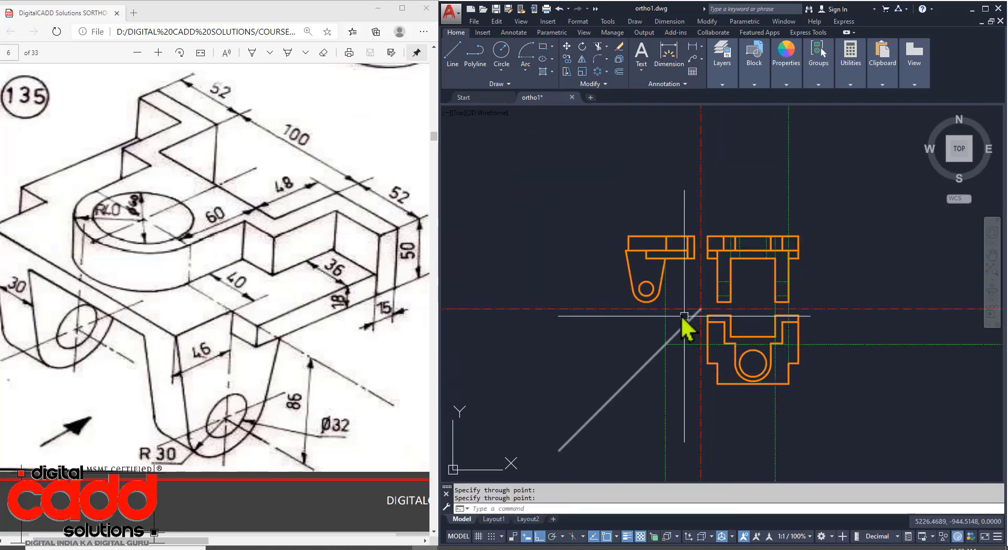
# Step: Draw vertical rays from the right and left quadrants of the side view's small hole down past the 45° line
pyautogui.scroll(2, 677, 312)
pyautogui.press('Return')
pyautogui.click(637, 280)
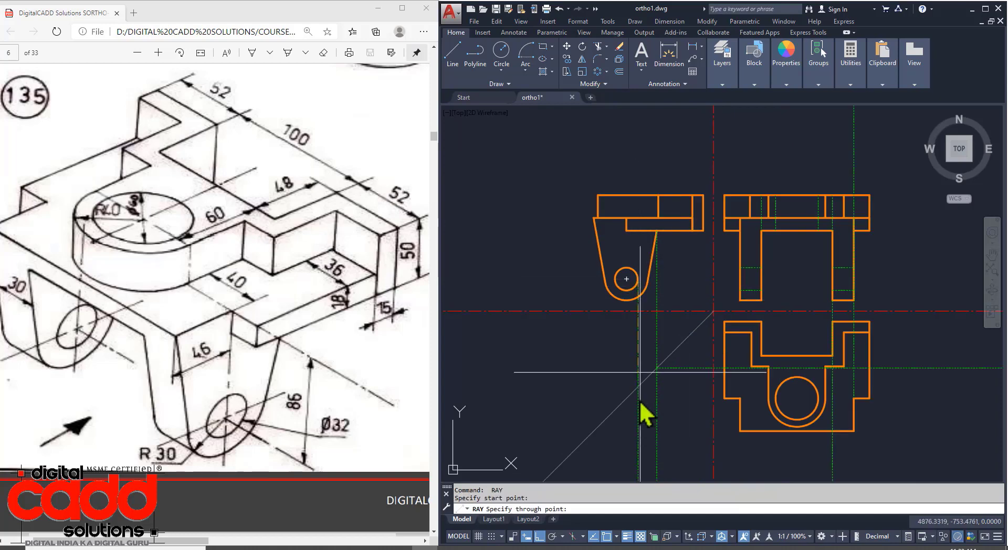
pyautogui.click(635, 445)
pyautogui.press('Return')
pyautogui.press('Return')
pyautogui.click(615, 280)
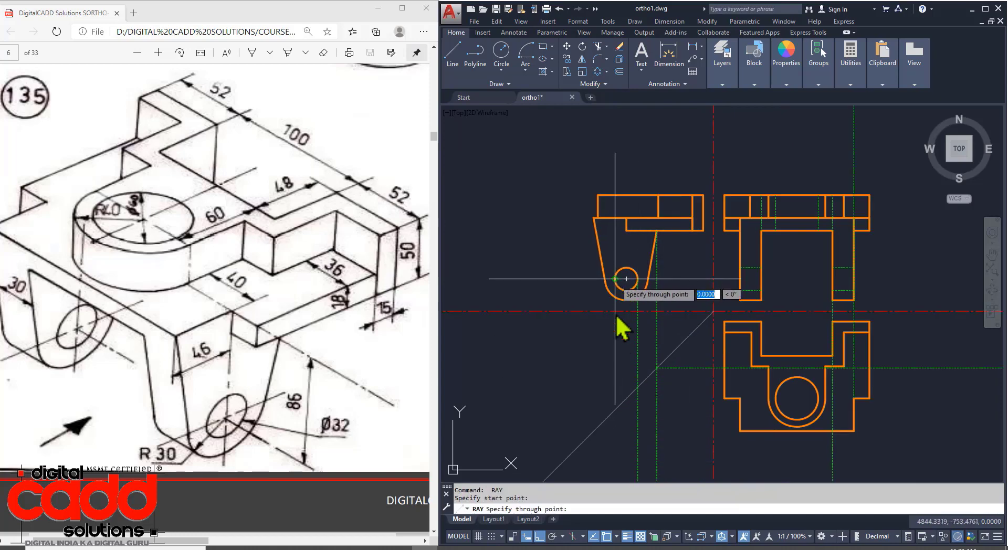
pyautogui.click(612, 458)
pyautogui.press('Return')
# Step: Draw horizontal rays from the 45° line intersections of the two small-hole projections across the top view
pyautogui.press('Return')
pyautogui.click(638, 388)
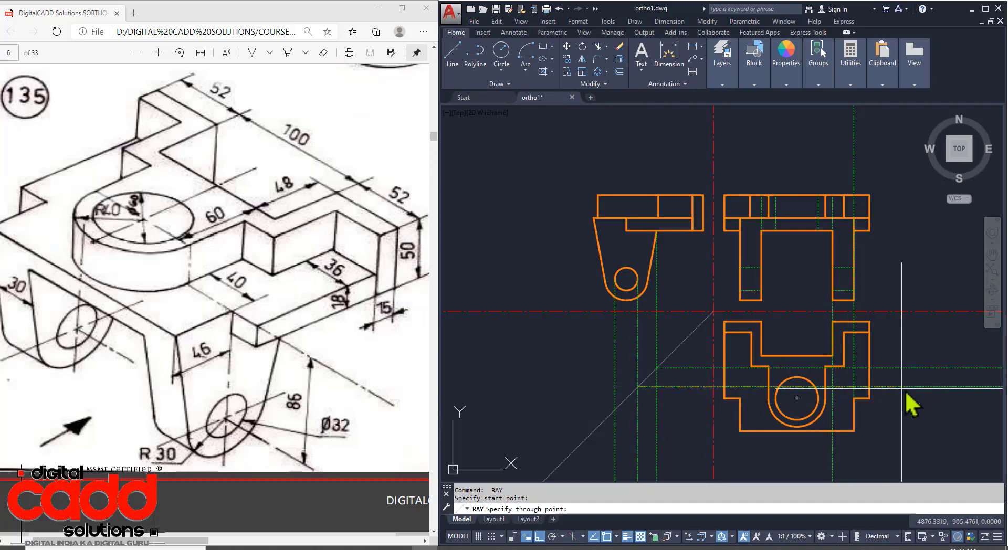
pyautogui.click(944, 386)
pyautogui.press('Return')
pyautogui.press('Return')
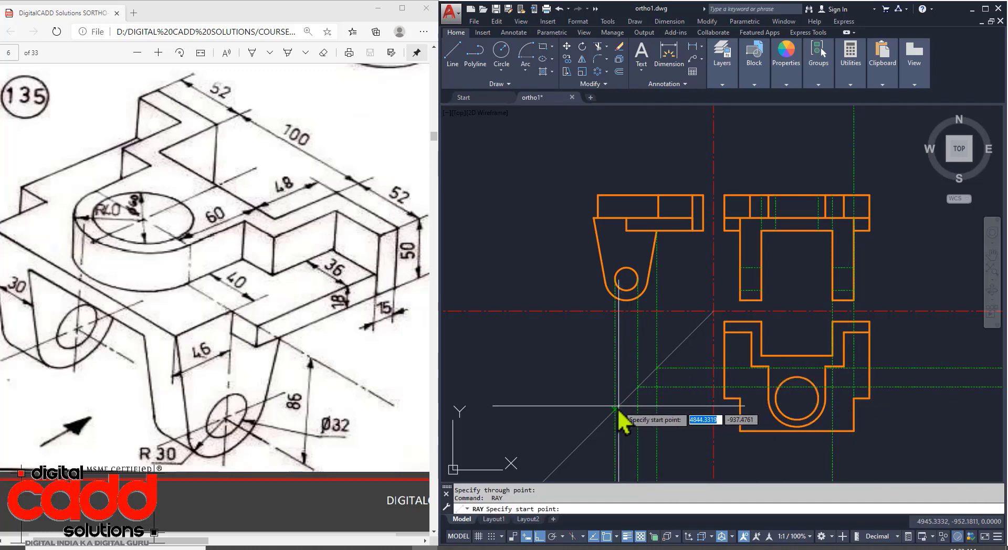
pyautogui.click(616, 409)
pyautogui.click(933, 414)
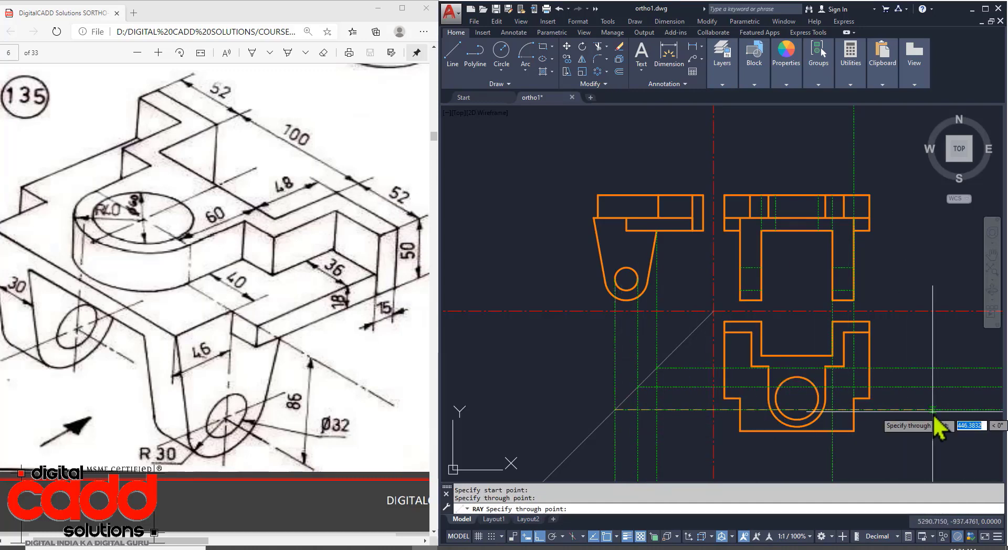
pyautogui.press('Return')
pyautogui.moveTo(916, 442); pyautogui.dragTo(779, 430, button='middle')
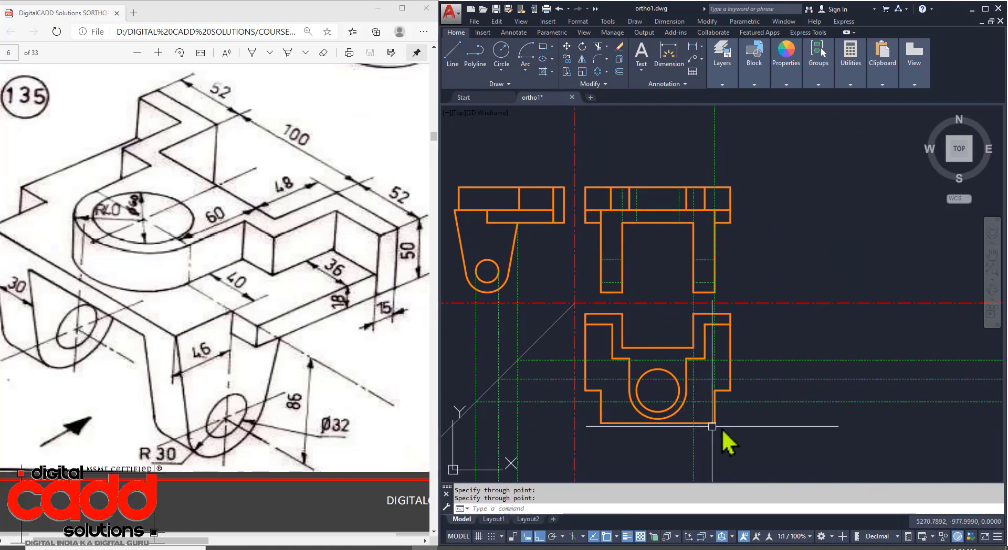
# Step: Trim the leg and hole projection rays where they extend past the right leg's outline in the top view
pyautogui.scroll(2, 735, 427)
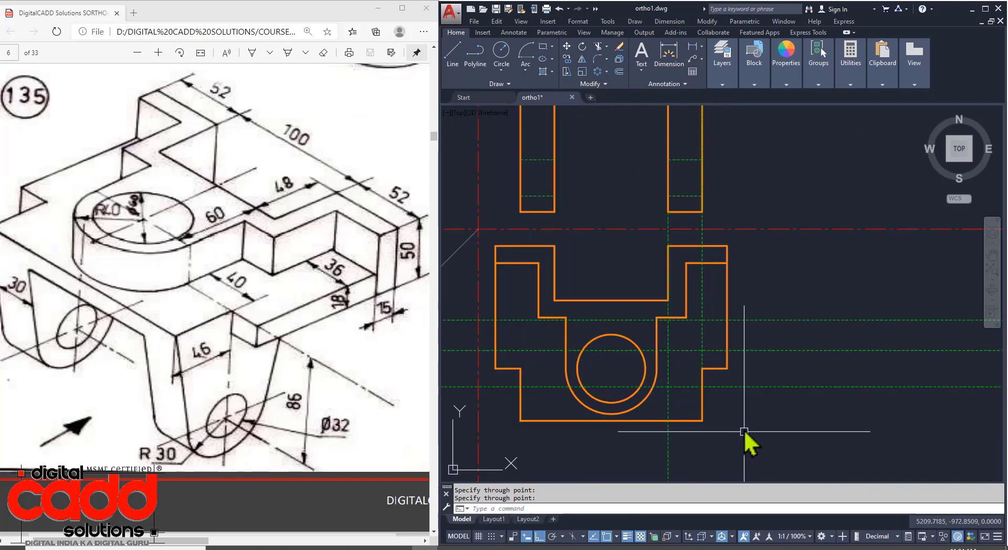
pyautogui.press('Escape')
pyautogui.write('tr')
pyautogui.press('Return')
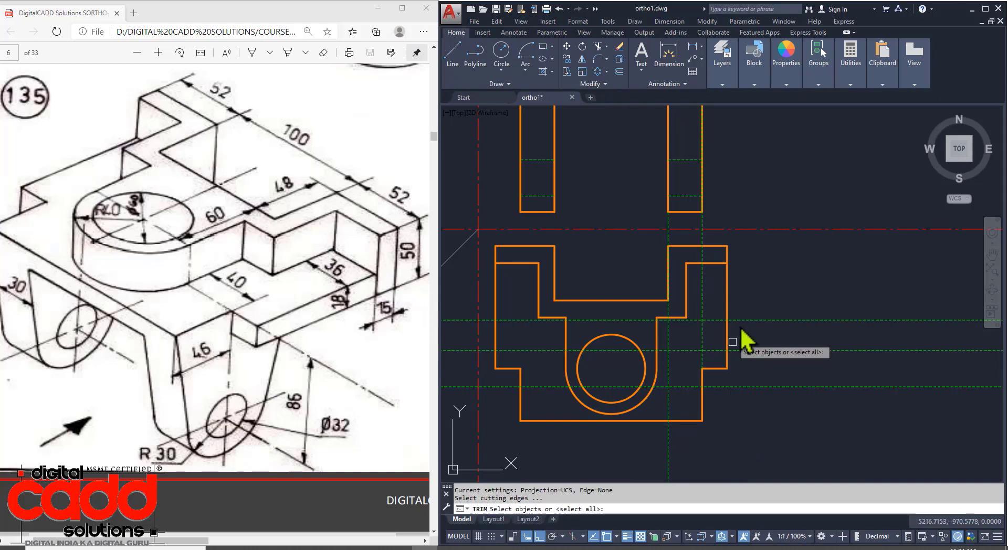
pyautogui.click(751, 287)
pyautogui.click(681, 403)
pyautogui.press('Return')
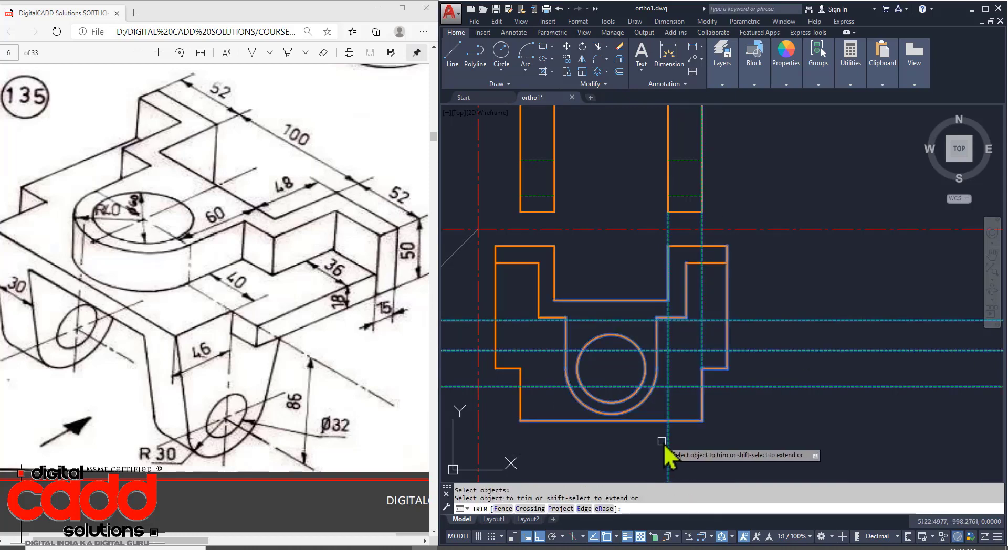
pyautogui.click(734, 389)
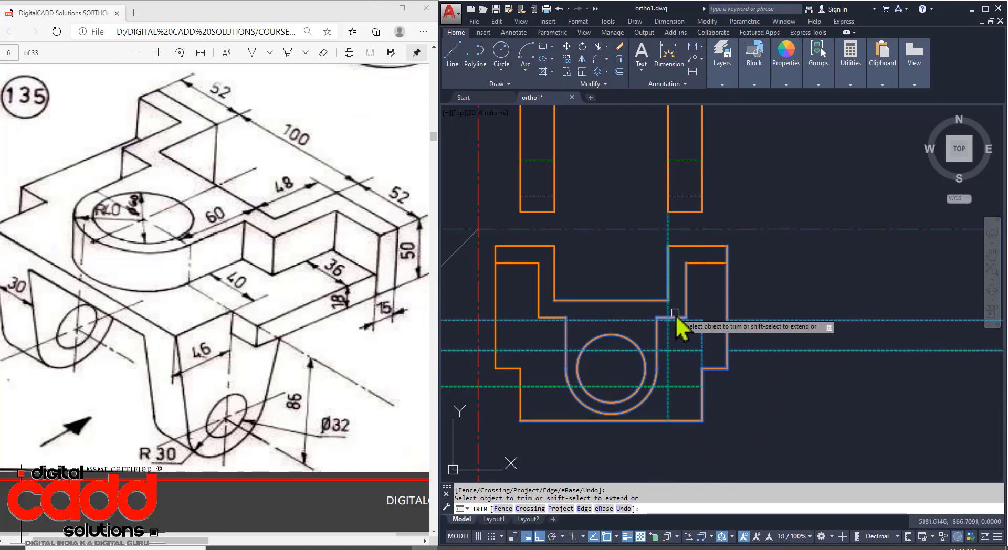
# Step: Trim the horizontal leg and hole projection rays between the central boss outline and the right leg's inner face in the top view
pyautogui.scroll(8, 675, 315)
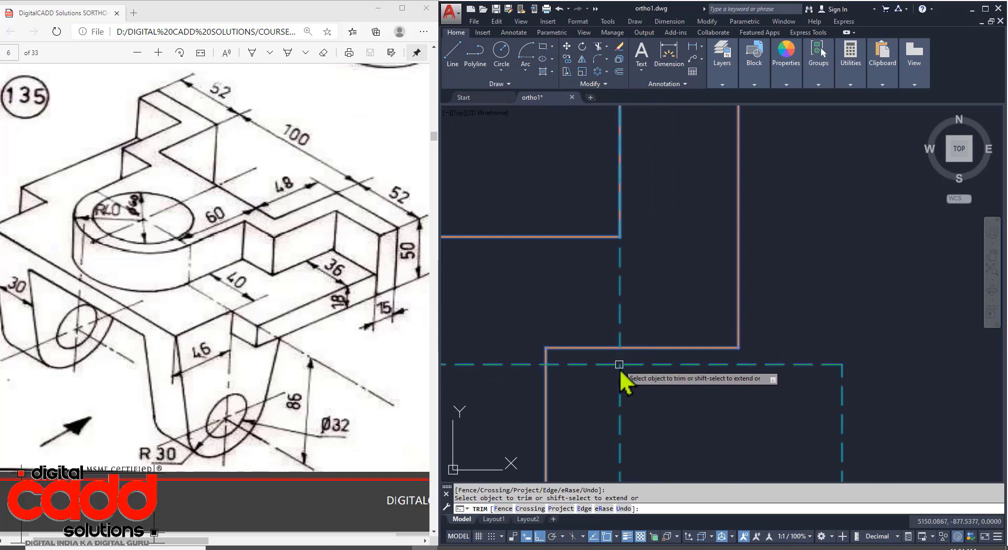
pyautogui.scroll(-5, 635, 401)
pyautogui.press('Escape')
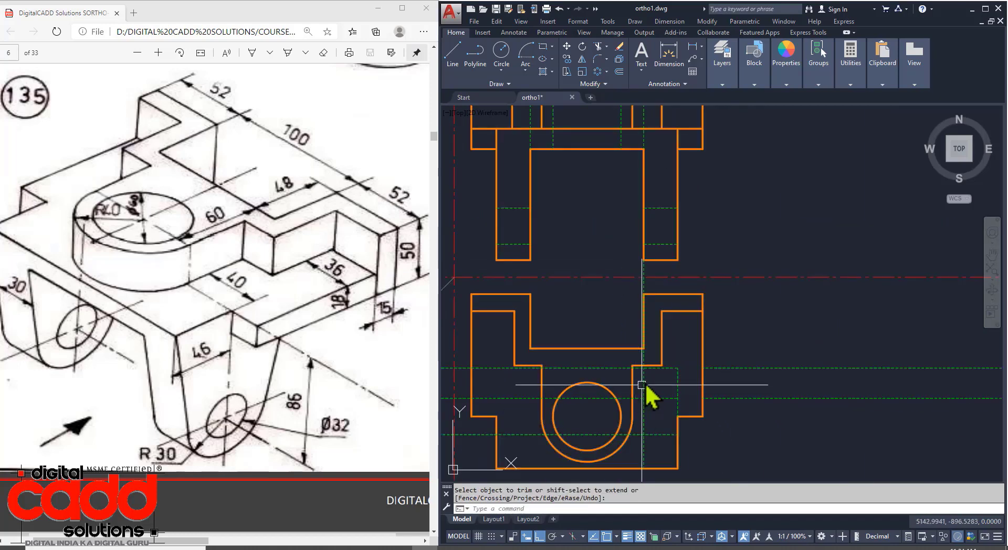
pyautogui.scroll(5, 630, 384)
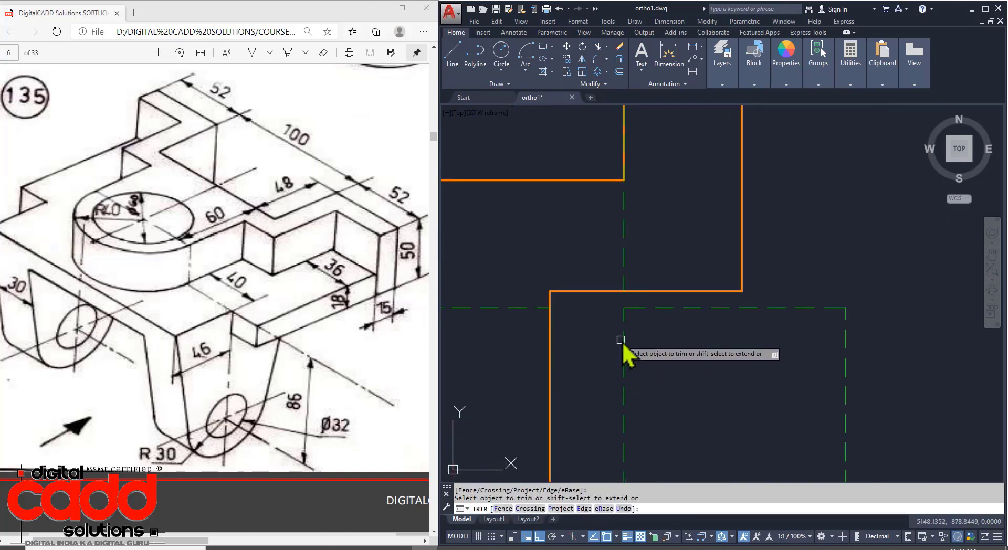
pyautogui.scroll(-5, 630, 368)
pyautogui.scroll(2, 612, 411)
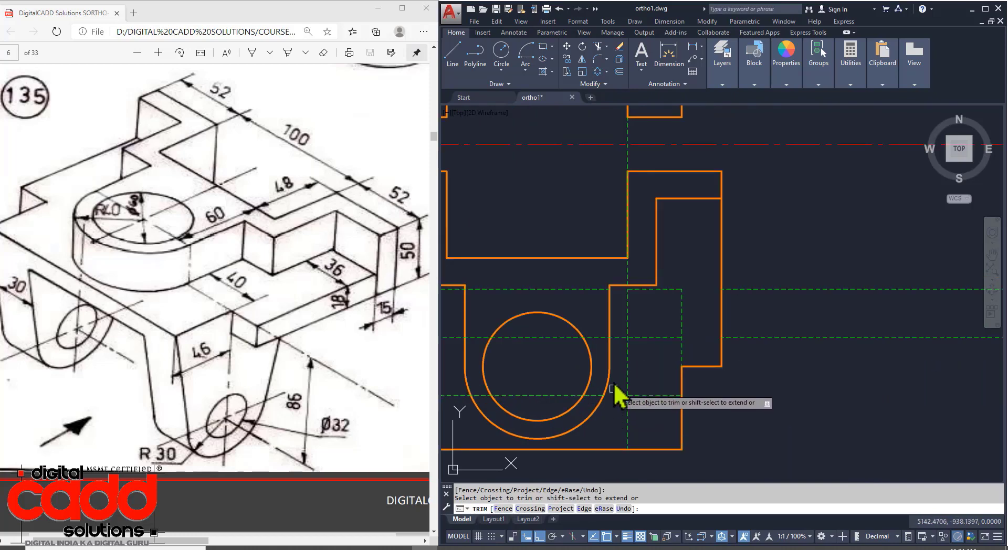
pyautogui.press('Return')
# Step: Erase the two leftover ray pieces outside the top view's right edge and the vertical piece above the right leg's hidden outline
pyautogui.click(855, 268)
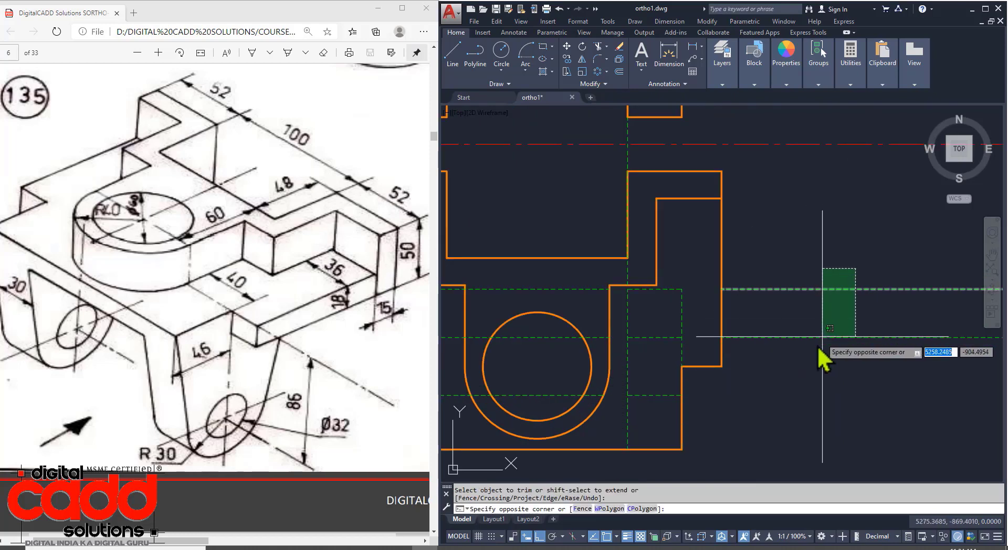
pyautogui.click(756, 336)
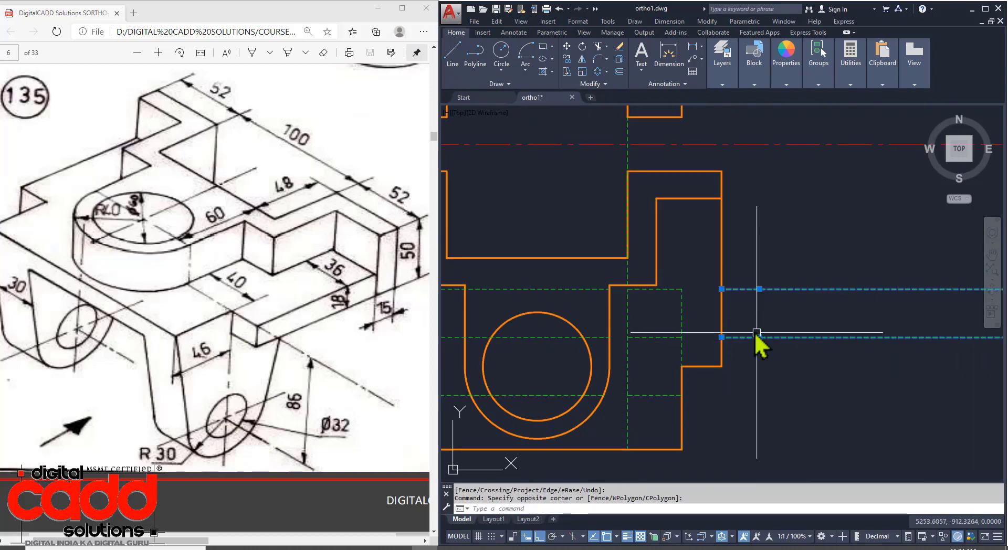
pyautogui.click(627, 270)
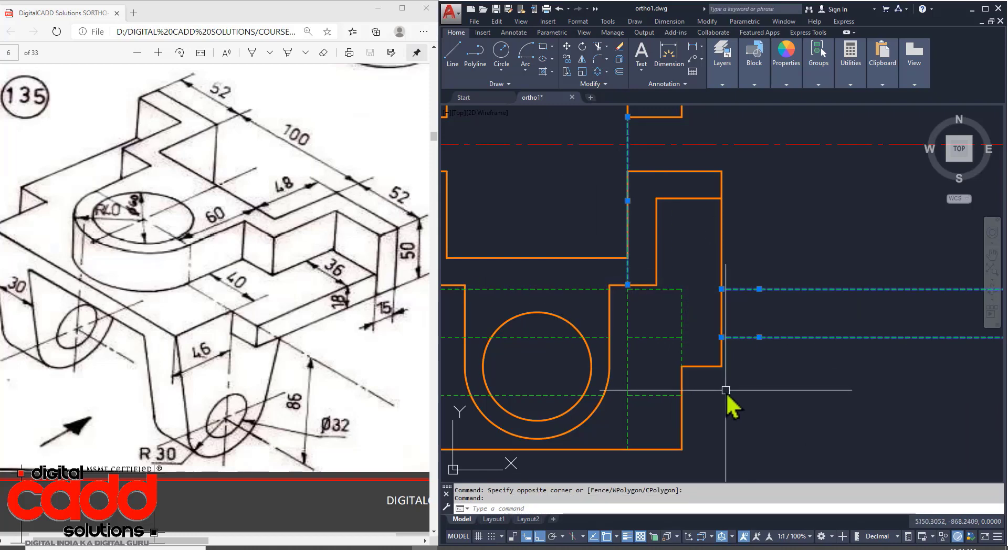
pyautogui.press('Delete')
# Step: Erase the three leftover horizontal ray pieces that run leftward across the top view from the central boss
pyautogui.click(589, 290)
pyautogui.press('Delete')
pyautogui.click(597, 338)
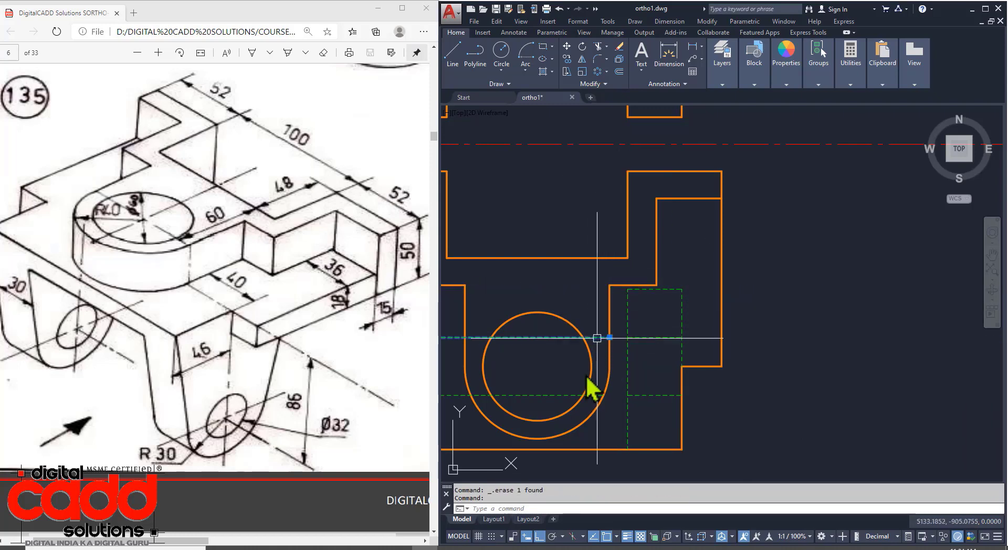
pyautogui.press('Delete')
pyautogui.click(560, 395)
pyautogui.press('Delete')
# Step: Erase the three vertical projection rays running down from the side view's leg and small hole
pyautogui.scroll(-2, 725, 385)
pyautogui.moveTo(719, 426)
pyautogui.mouseDown(button='middle')
pyautogui.moveTo(845, 398)
pyautogui.moveTo(830, 404)
pyautogui.mouseUp(button='middle')
pyautogui.scroll(-3, 745, 347)
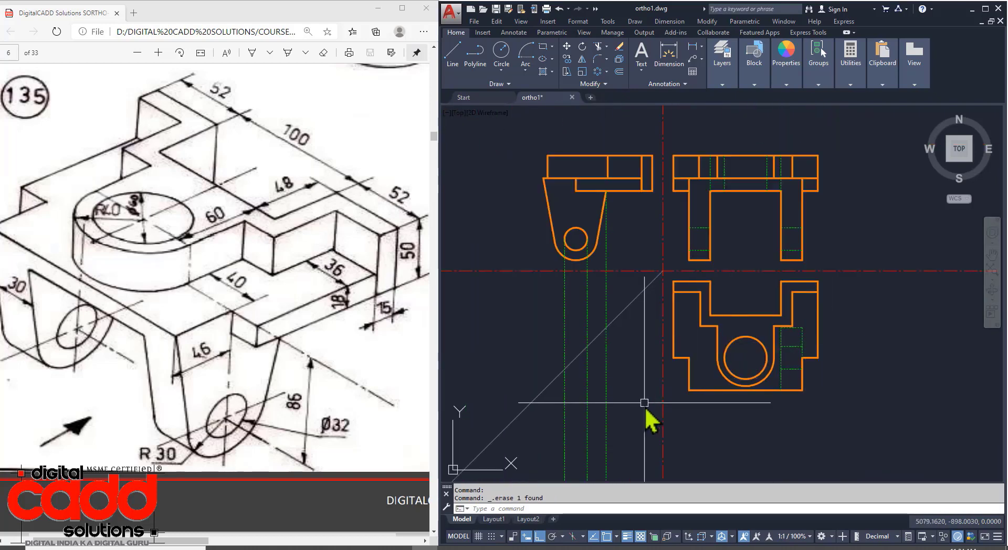
pyautogui.click(631, 461)
pyautogui.click(528, 459)
pyautogui.press('Delete')
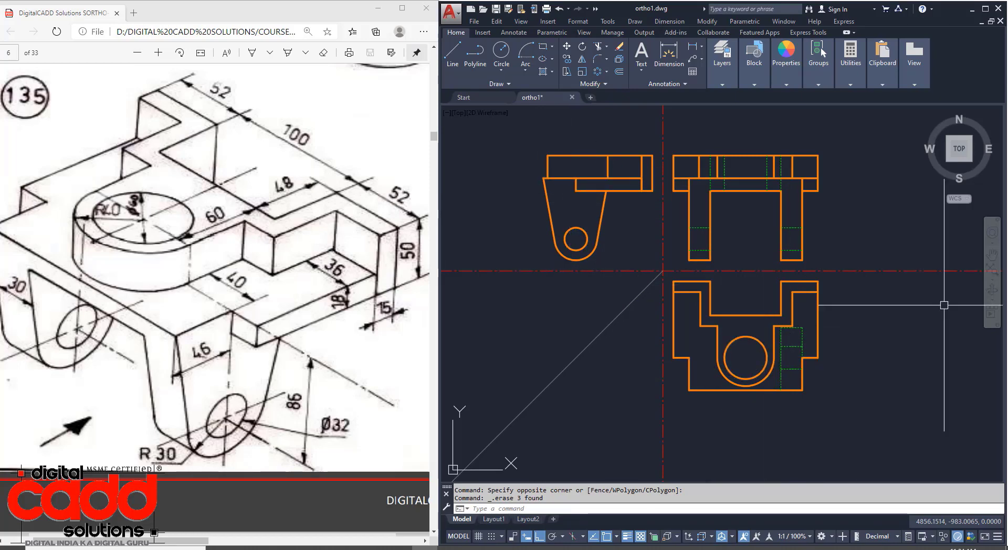
# Step: Mirror the right leg's five hidden lines about the top view's vertical centre line, keeping the originals
pyautogui.scroll(4, 783, 366)
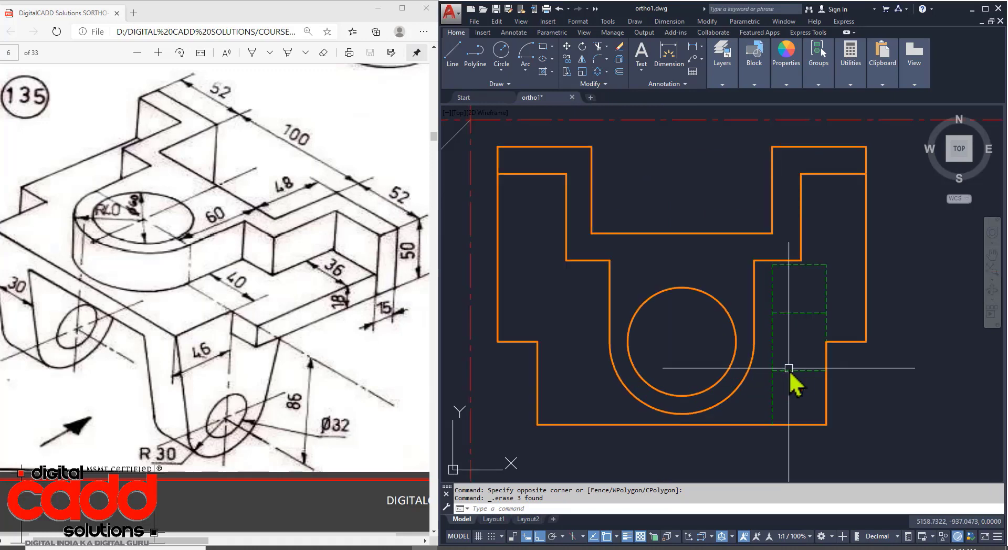
pyautogui.click(756, 245)
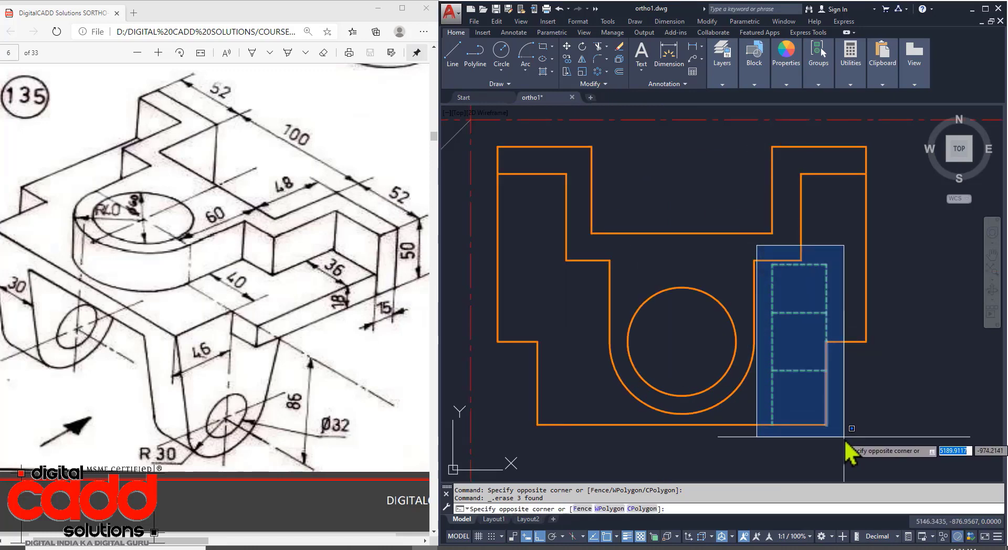
pyautogui.click(812, 442)
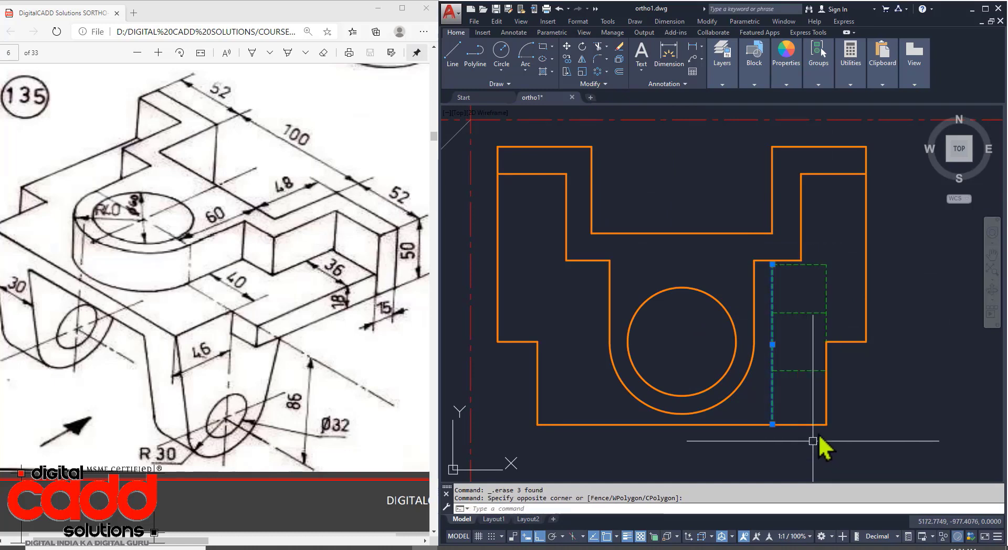
pyautogui.click(812, 287)
pyautogui.click(802, 381)
pyautogui.click(838, 253)
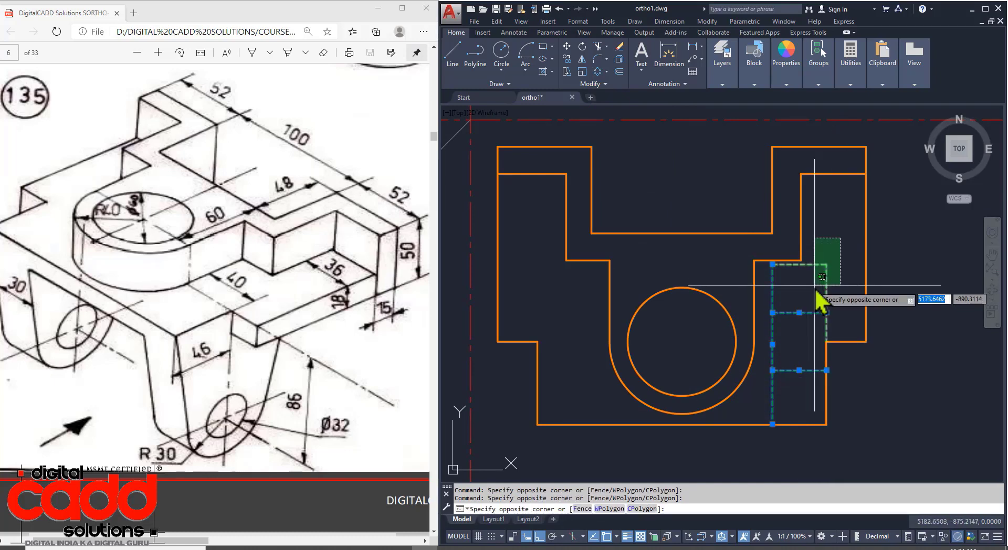
pyautogui.click(818, 291)
pyautogui.press('Return')
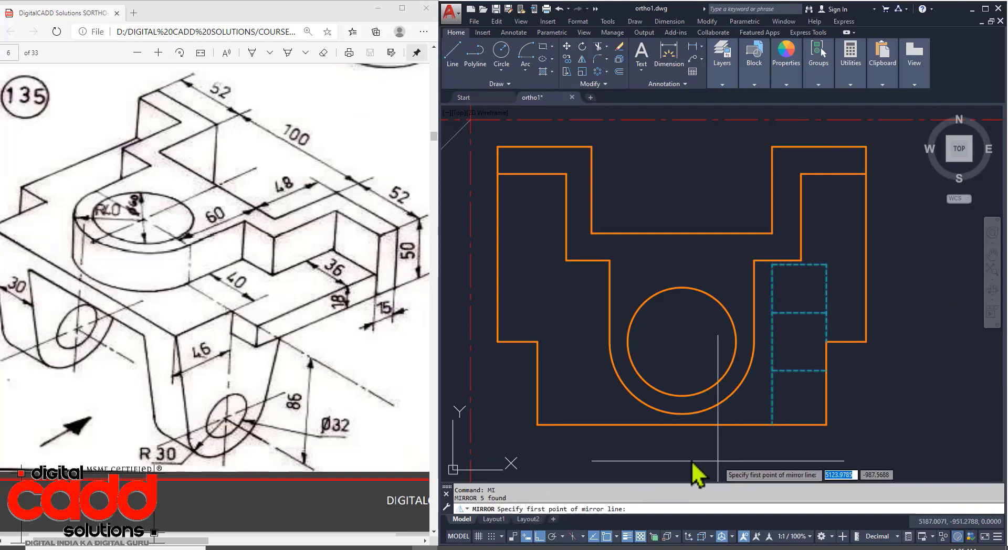
pyautogui.click(682, 425)
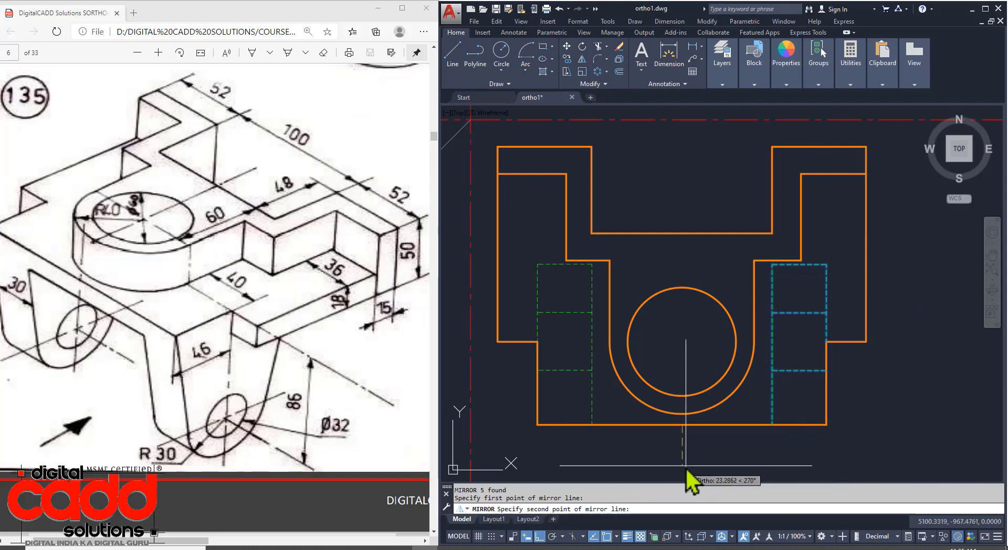
pyautogui.click(684, 466)
pyautogui.press('Return')
# Step: Draw horizontal rays from the lower and upper quadrants of the top view's large hole leftward past the 45° line
pyautogui.scroll(-5, 629, 382)
pyautogui.moveTo(650, 418)
pyautogui.mouseDown(button='middle')
pyautogui.moveTo(675, 418)
pyautogui.moveTo(689, 443)
pyautogui.moveTo(741, 420)
pyautogui.moveTo(730, 419)
pyautogui.mouseUp(button='middle')
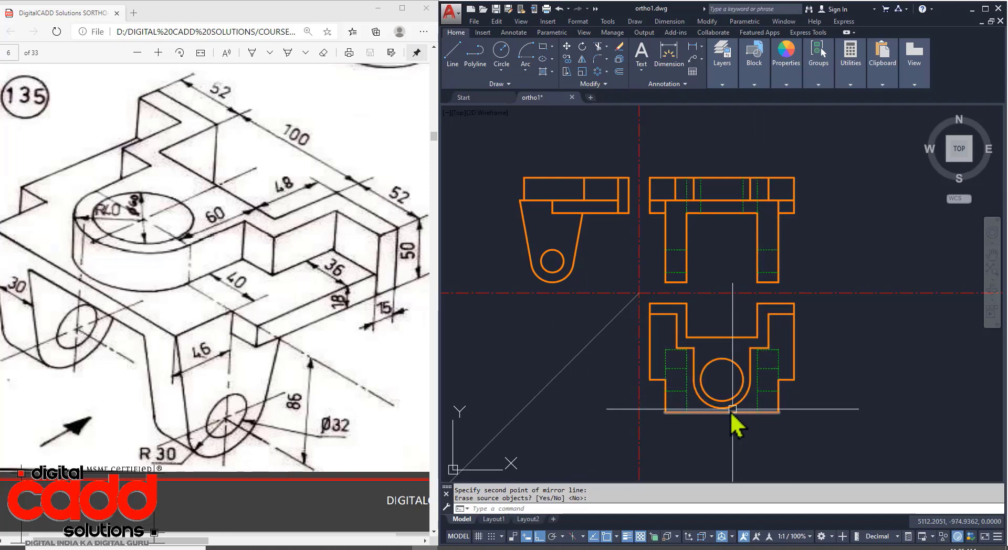
pyautogui.moveTo(731, 416); pyautogui.dragTo(790, 443, button='middle')
pyautogui.scroll(2, 753, 431)
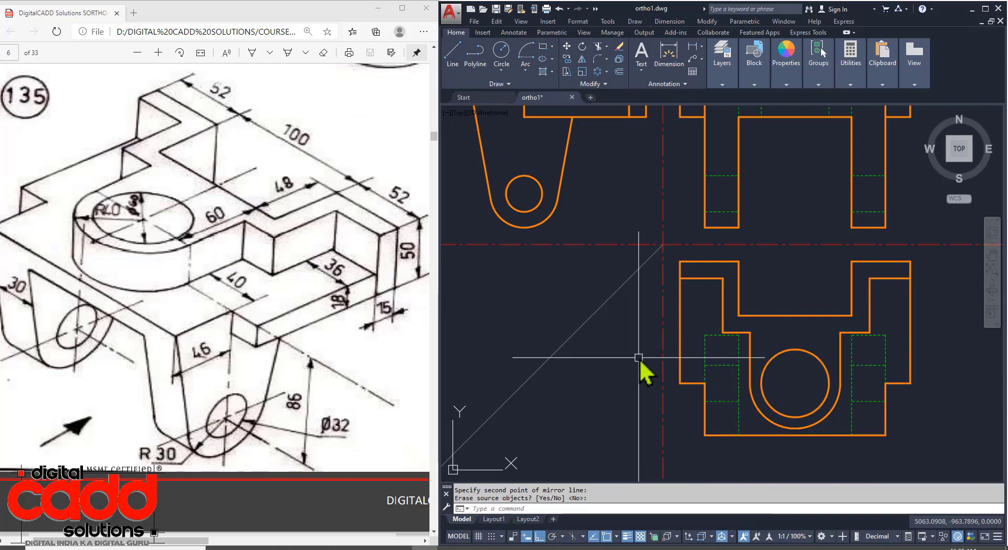
pyautogui.scroll(-2, 641, 371)
pyautogui.moveTo(653, 386)
pyautogui.mouseDown(button='middle')
pyautogui.moveTo(683, 396)
pyautogui.moveTo(669, 411)
pyautogui.mouseUp(button='middle')
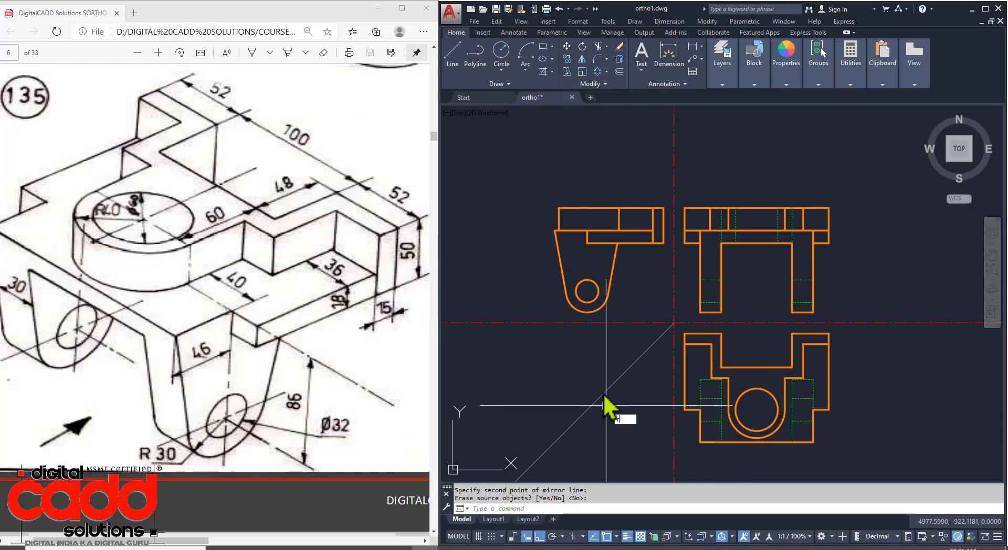
pyautogui.write('y')
pyautogui.press('Return')
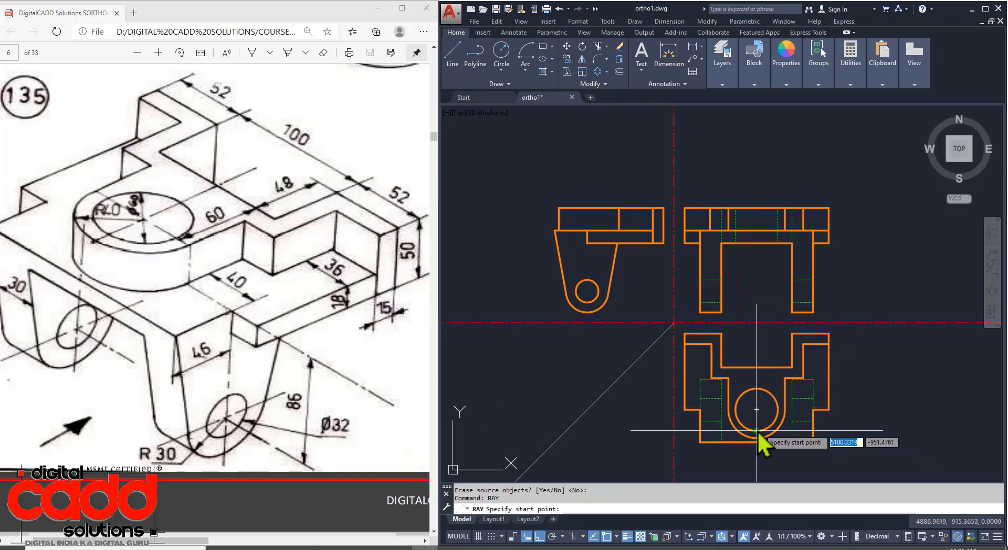
pyautogui.click(756, 431)
pyautogui.click(656, 455)
pyautogui.press('Return')
pyautogui.press('Return')
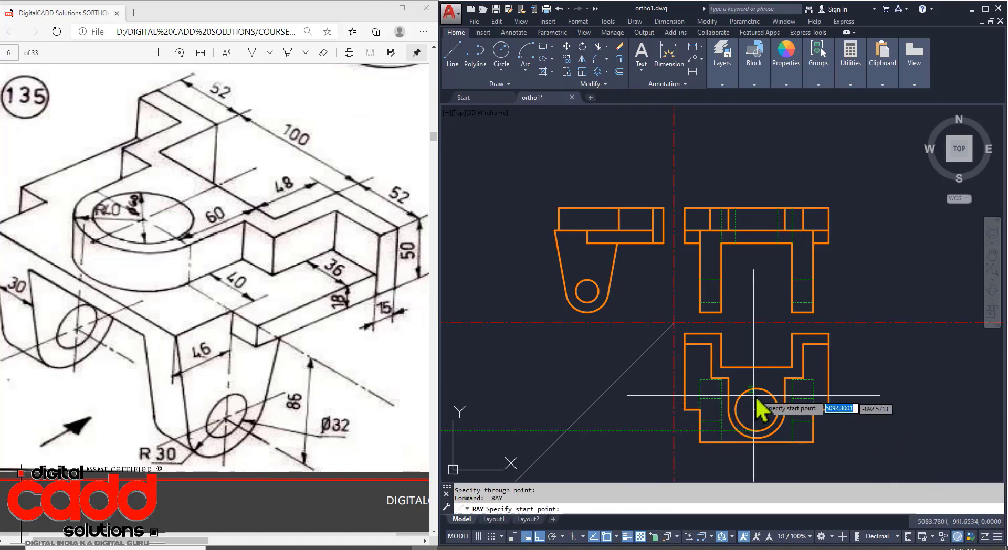
pyautogui.click(756, 389)
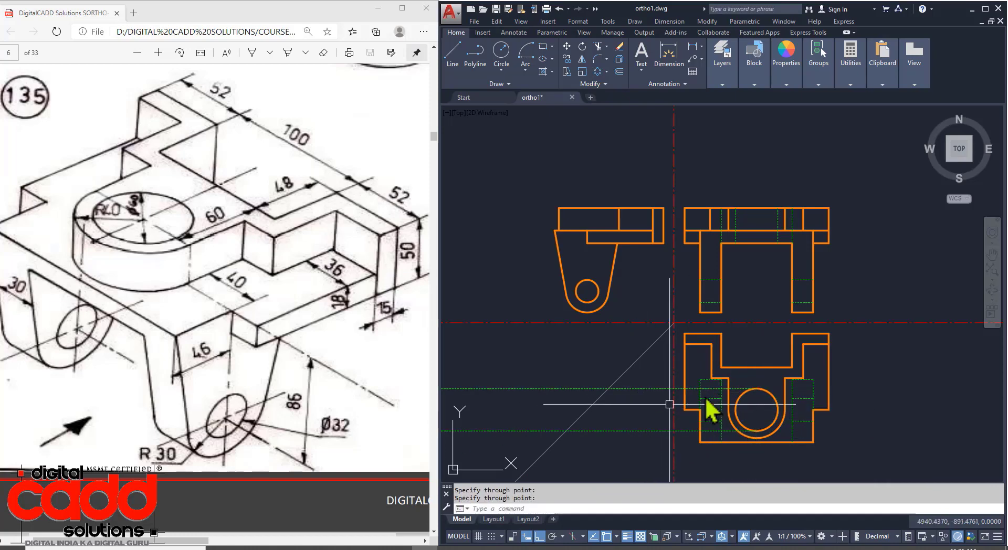
# Step: Draw a horizontal ray from the left inner corner of the top view's rear recess leftward past the 45° line
pyautogui.press('Return')
pyautogui.click(723, 367)
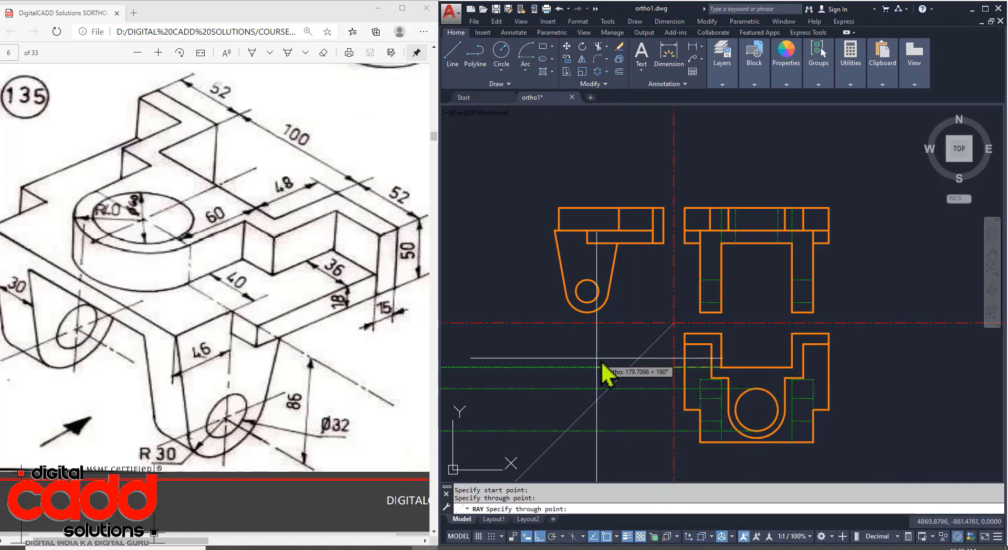
pyautogui.click(603, 365)
pyautogui.press('Return')
# Step: Draw vertical rays upward through the side view from the three ray intersections on the 45° line
pyautogui.press('Return')
pyautogui.click(629, 367)
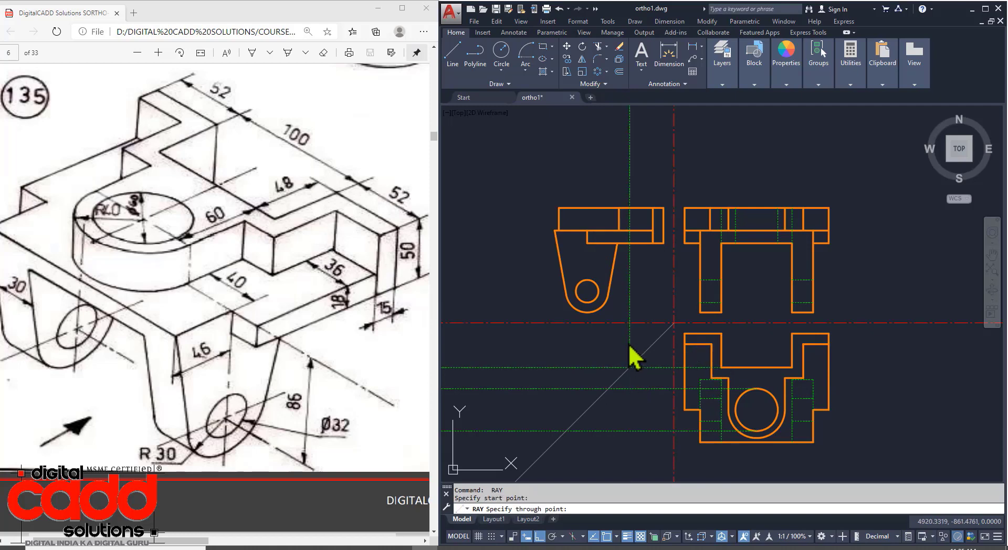
pyautogui.click(629, 346)
pyautogui.press('Return')
pyautogui.press('Return')
pyautogui.click(609, 389)
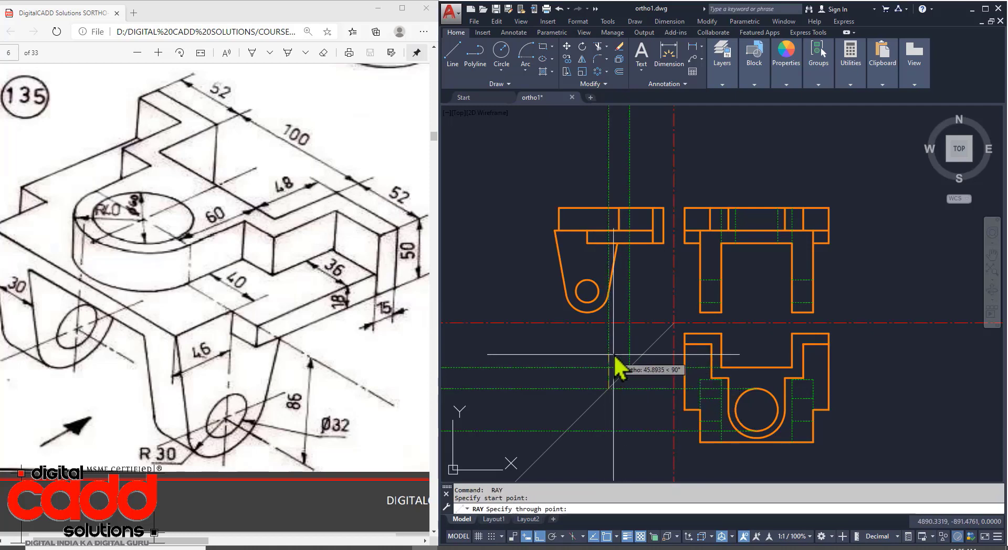
pyautogui.click(615, 358)
pyautogui.press('Return')
pyautogui.press('Return')
pyautogui.click(566, 432)
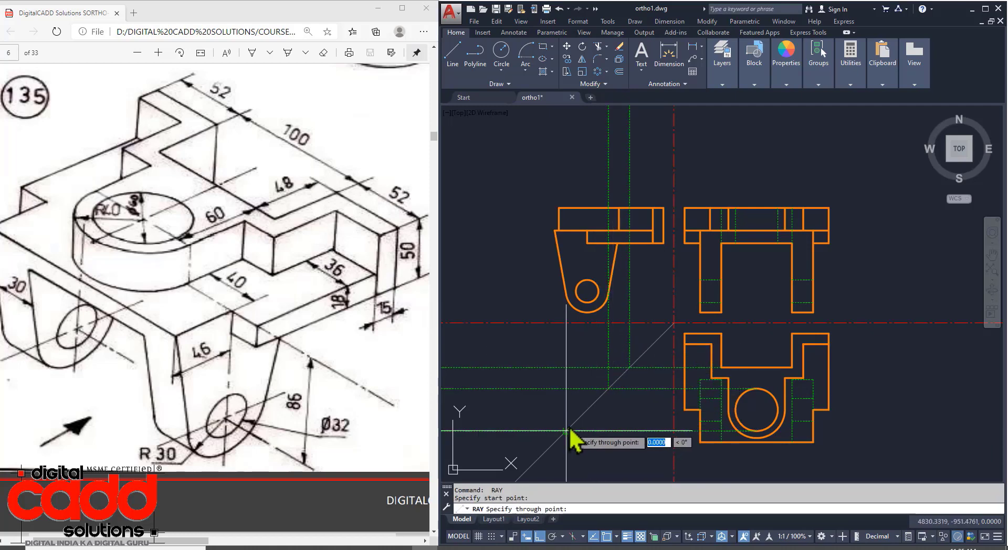
pyautogui.click(577, 371)
pyautogui.press('Return')
# Step: Trim the three vertical rays below the side view's plate, using the plate and leg edges as cutting edges
pyautogui.moveTo(590, 277); pyautogui.dragTo(597, 350, button='middle')
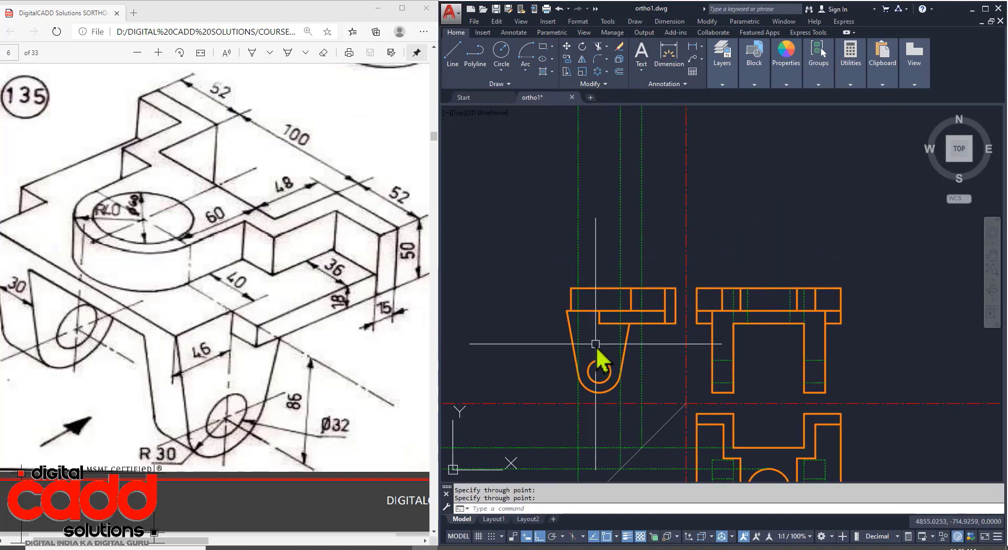
pyautogui.scroll(2, 614, 310)
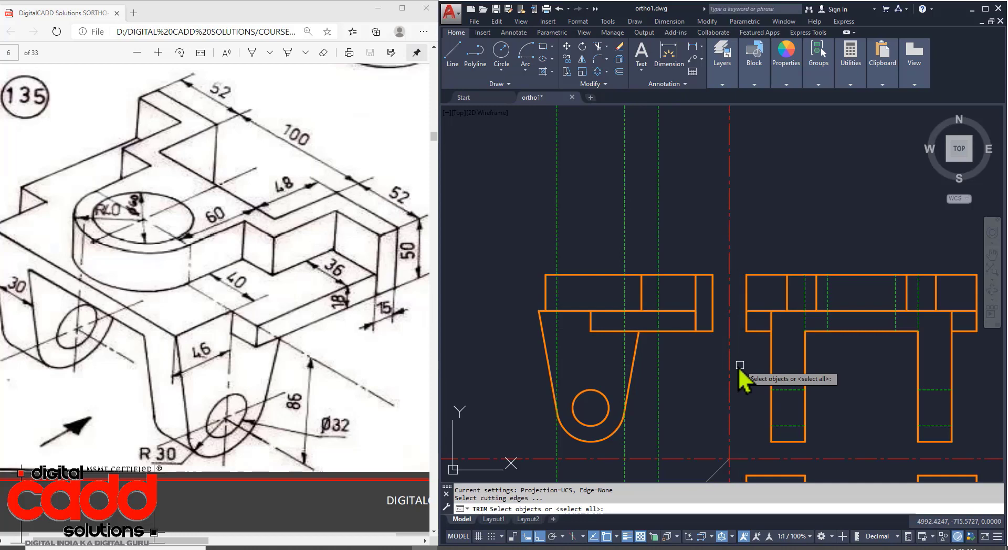
pyautogui.click(674, 239)
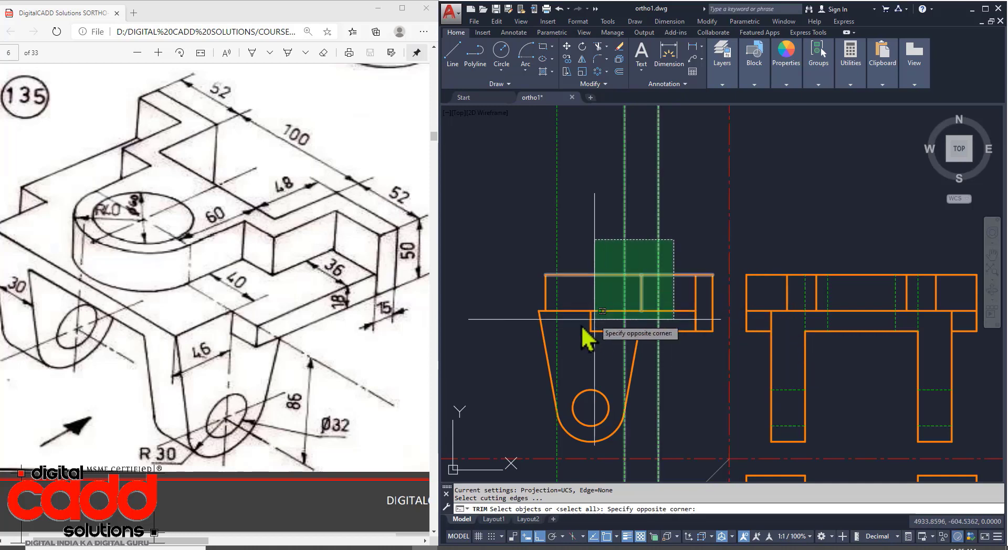
pyautogui.click(519, 360)
pyautogui.press('Return')
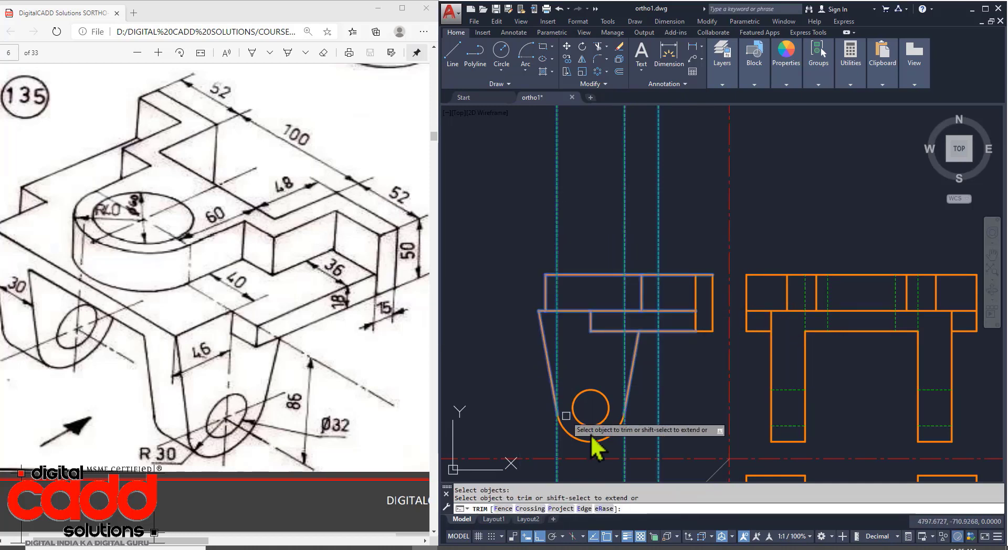
pyautogui.click(659, 367)
pyautogui.click(631, 351)
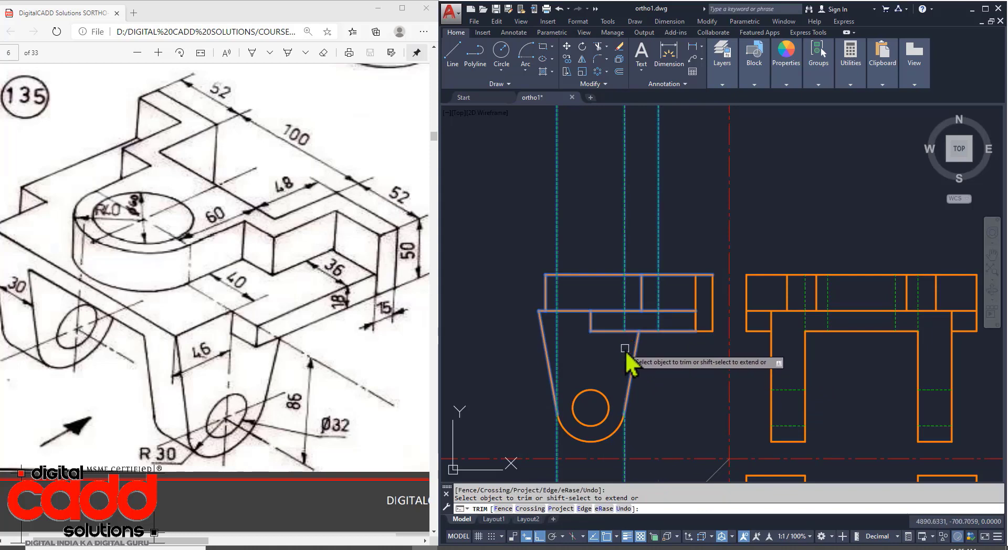
pyautogui.click(559, 346)
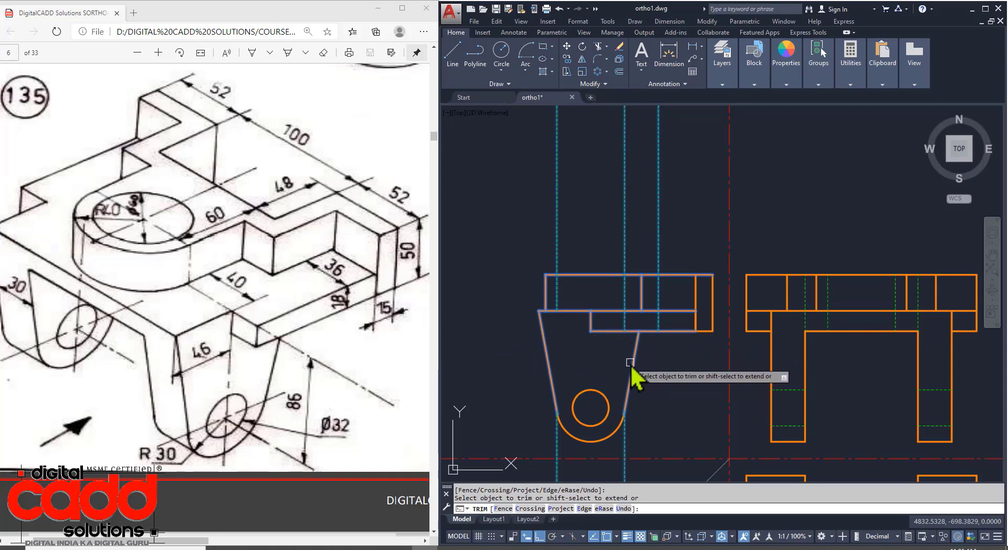
pyautogui.press('Escape')
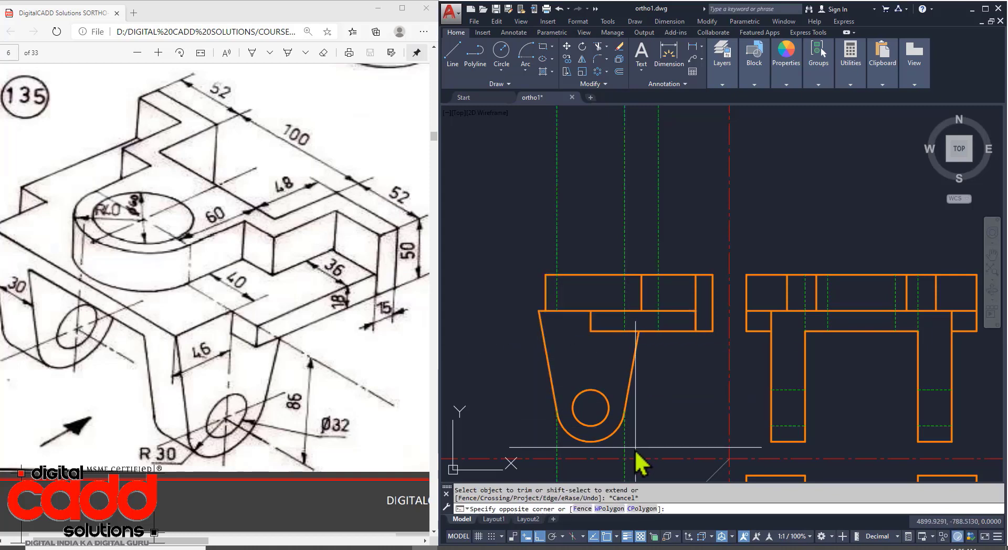
# Step: Erase the two leftover vertical ray pieces below the side view's leg
pyautogui.click(637, 460)
pyautogui.click(547, 451)
pyautogui.press('Delete')
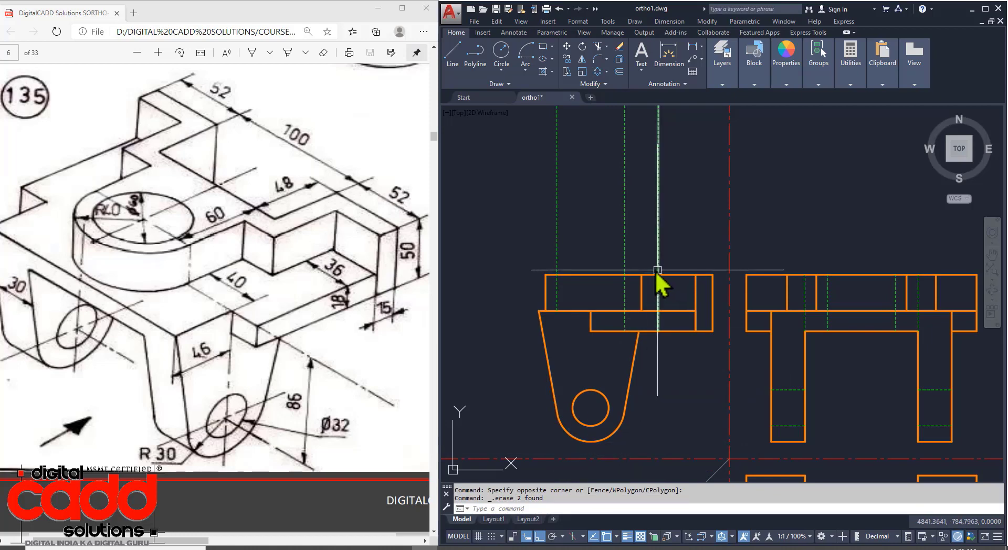
# Step: Trim the projected hidden rays above the top edge of the side view's plate
pyautogui.write('tr')
pyautogui.press('Return')
pyautogui.click(685, 219)
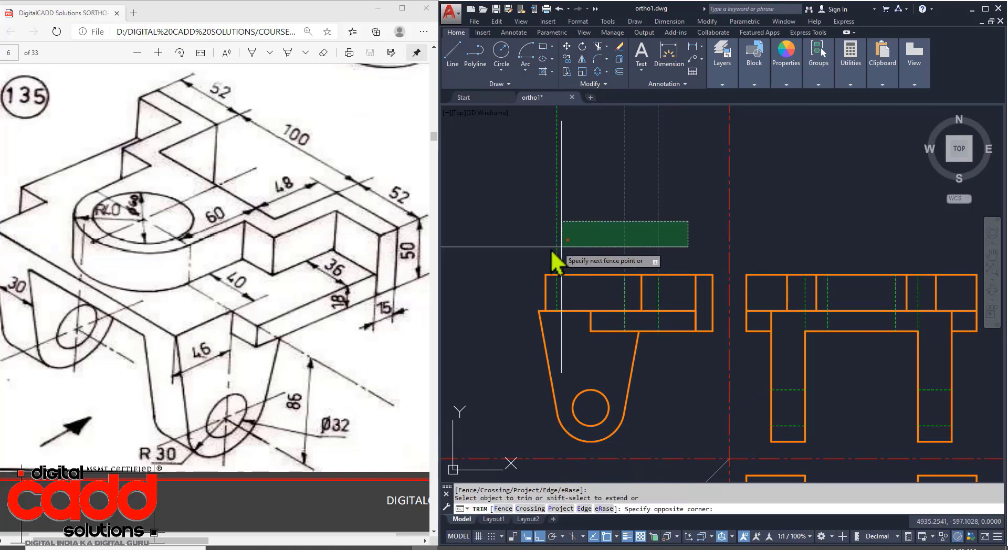
pyautogui.click(528, 249)
pyautogui.press('Return')
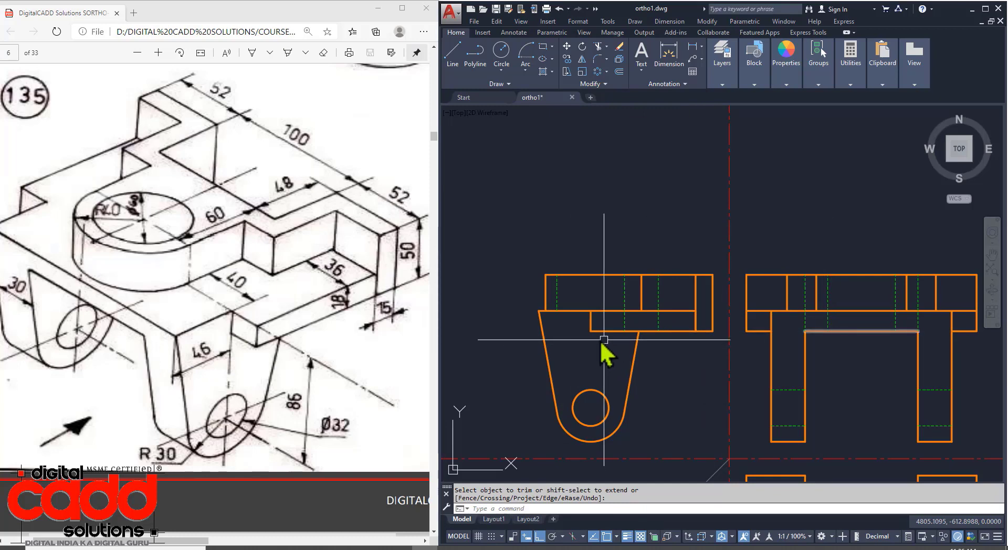
# Step: Draw a horizontal hidden line in the side view from the ledge's lower left corner leftward to below the leftmost vertical hidden line
pyautogui.write('l')
pyautogui.press('Return')
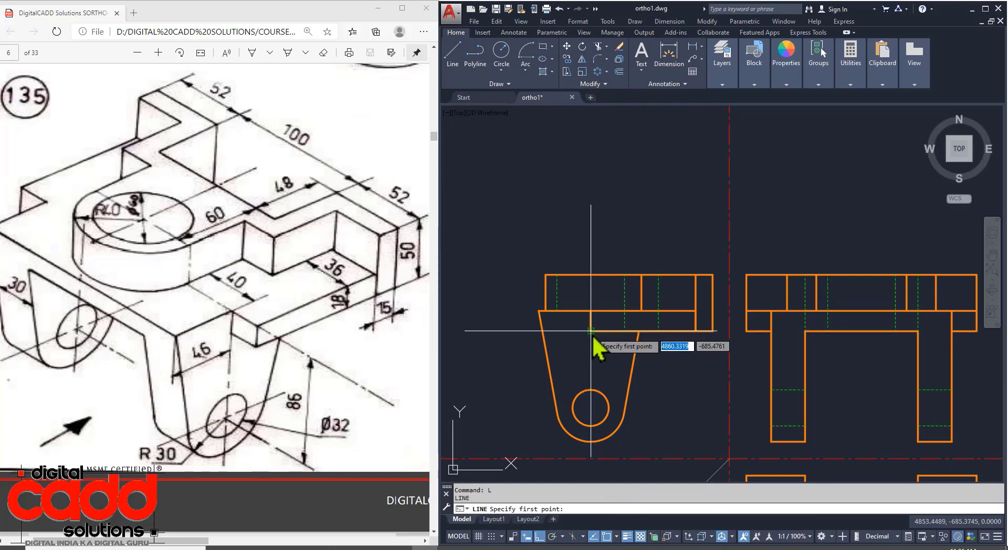
pyautogui.click(591, 310)
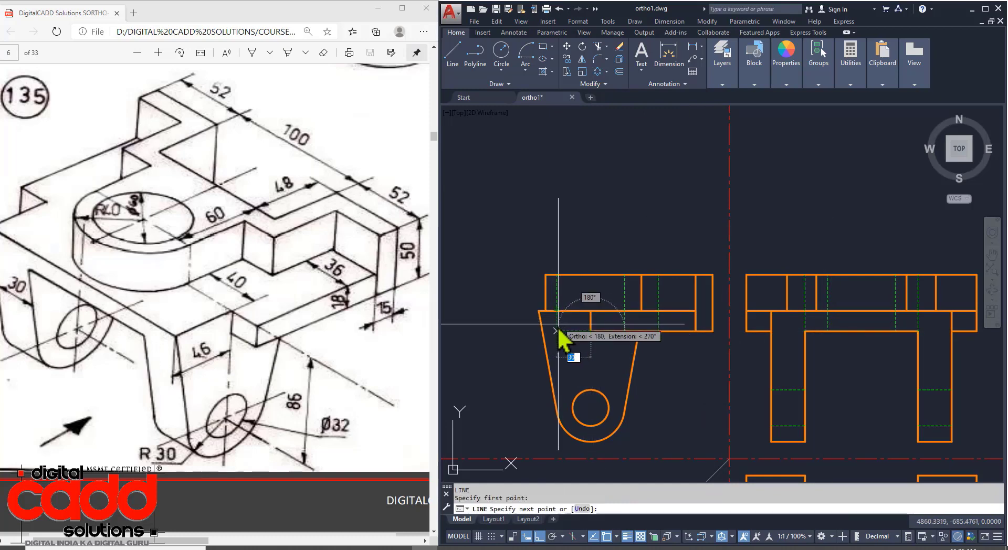
pyautogui.click(558, 323)
pyautogui.press('Return')
pyautogui.scroll(2, 566, 329)
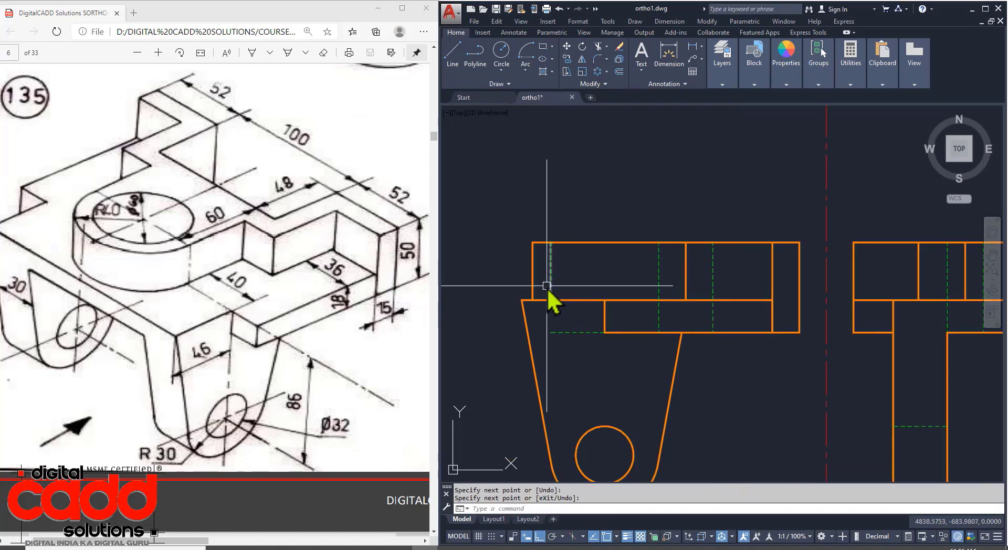
# Step: Stretch the lower end of the side view's leftmost vertical hidden line down to the horizontal hidden line
pyautogui.click(552, 295)
pyautogui.click(551, 299)
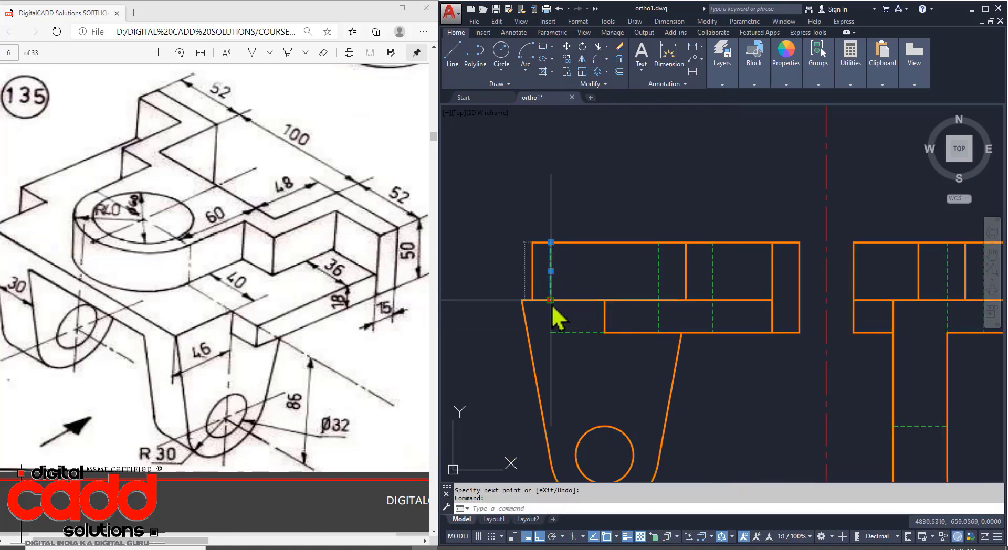
pyautogui.press('Escape')
# Step: Extend the side view's horizontal hidden line leftward to the leg's slanted outer edge
pyautogui.scroll(-4, 616, 394)
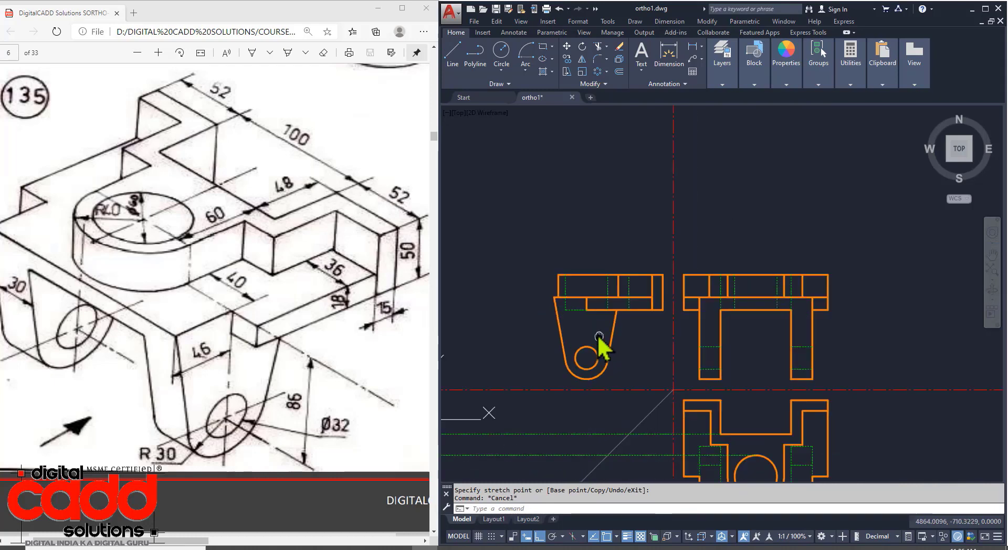
pyautogui.moveTo(621, 357); pyautogui.dragTo(625, 362, button='middle')
pyautogui.scroll(4, 593, 347)
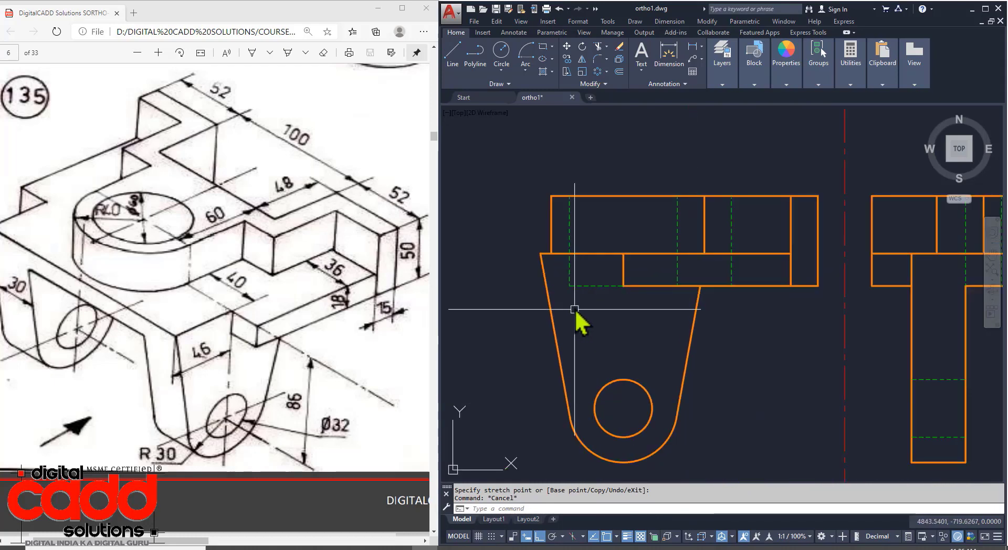
pyautogui.write('ex')
pyautogui.press('Return')
pyautogui.press('Return')
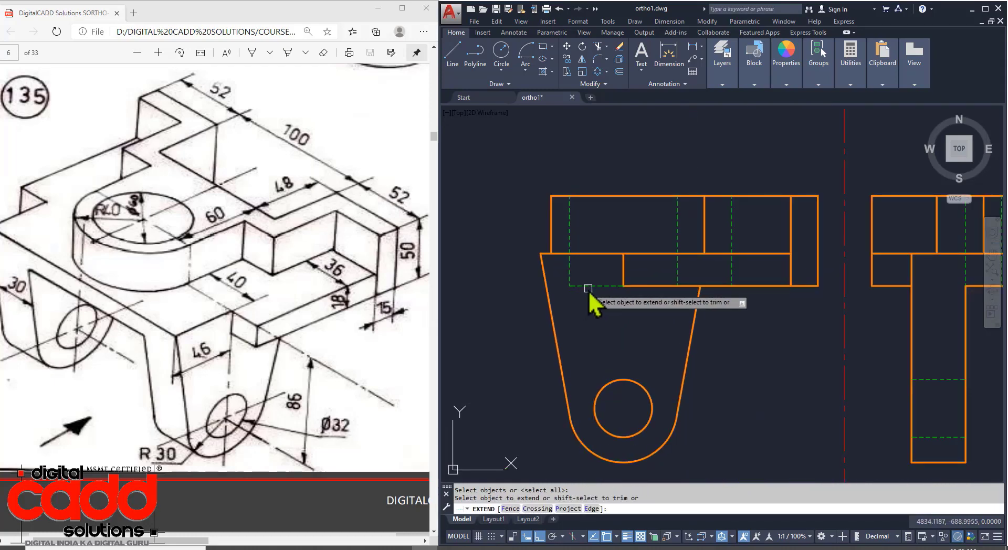
pyautogui.click(588, 288)
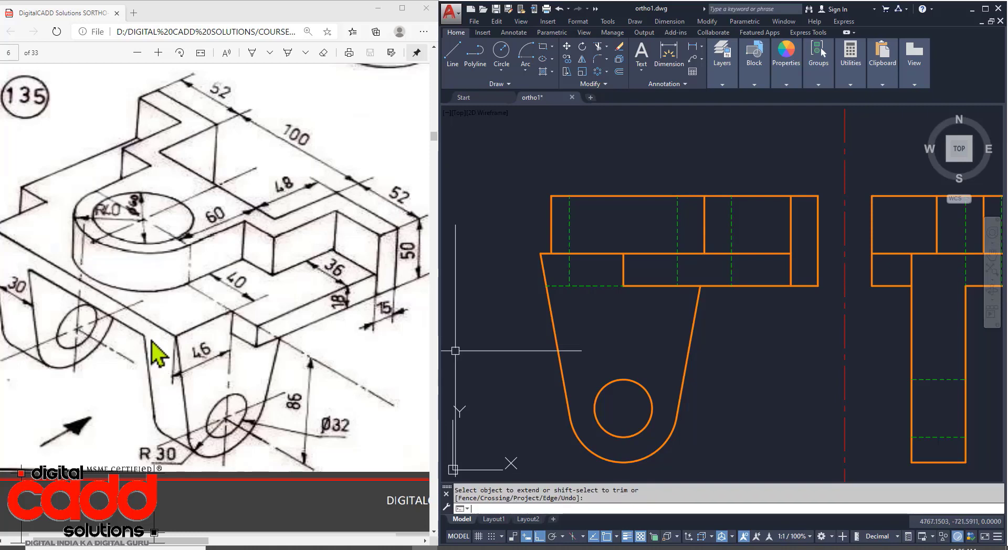
# Step: Erase the three leftover horizontal projection rays running left from the top view across the 45° line
pyautogui.scroll(-4, 540, 250)
pyautogui.moveTo(574, 285)
pyautogui.mouseDown(button='middle')
pyautogui.moveTo(619, 272)
pyautogui.moveTo(615, 293)
pyautogui.mouseUp(button='middle')
pyautogui.moveTo(690, 366); pyautogui.dragTo(686, 345, button='middle')
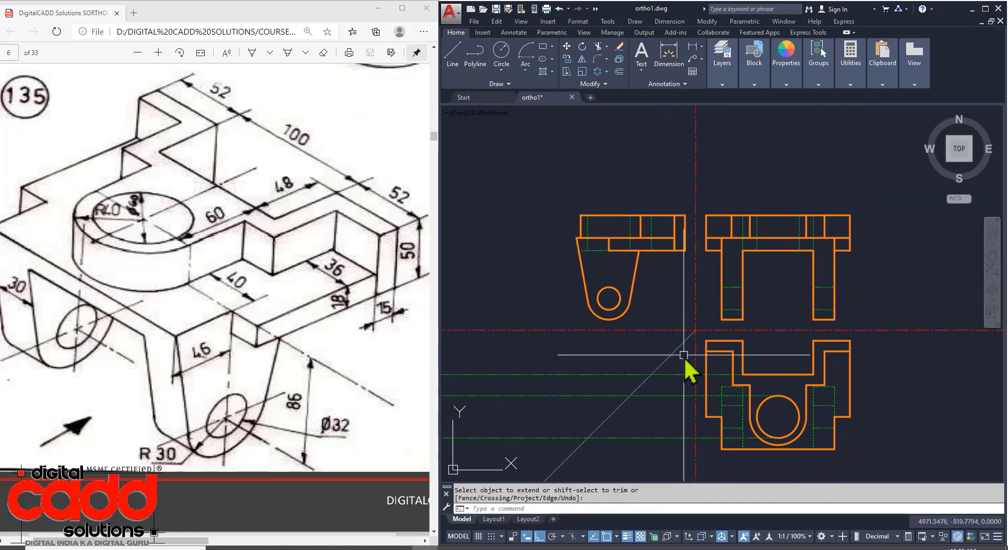
pyautogui.click(544, 452)
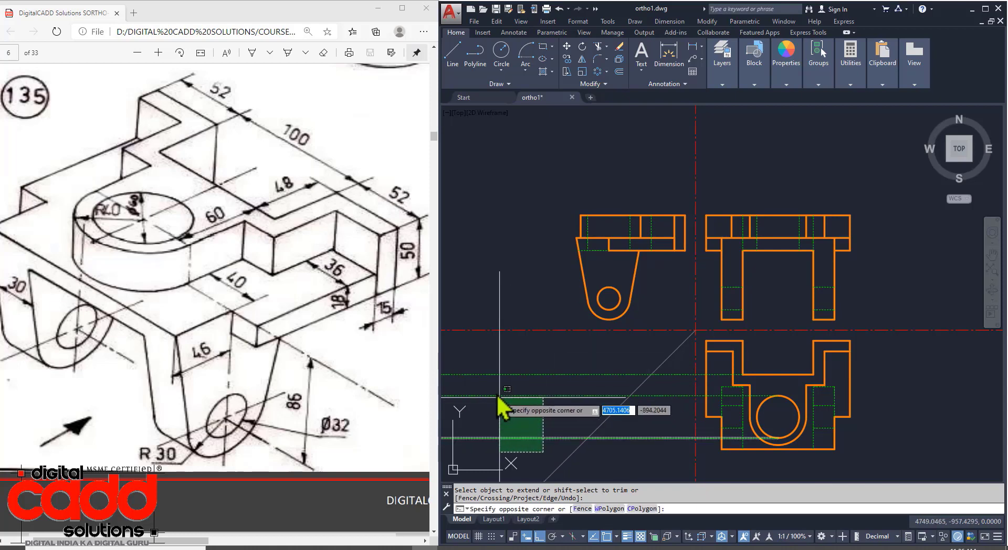
pyautogui.click(486, 366)
pyautogui.press('Delete')
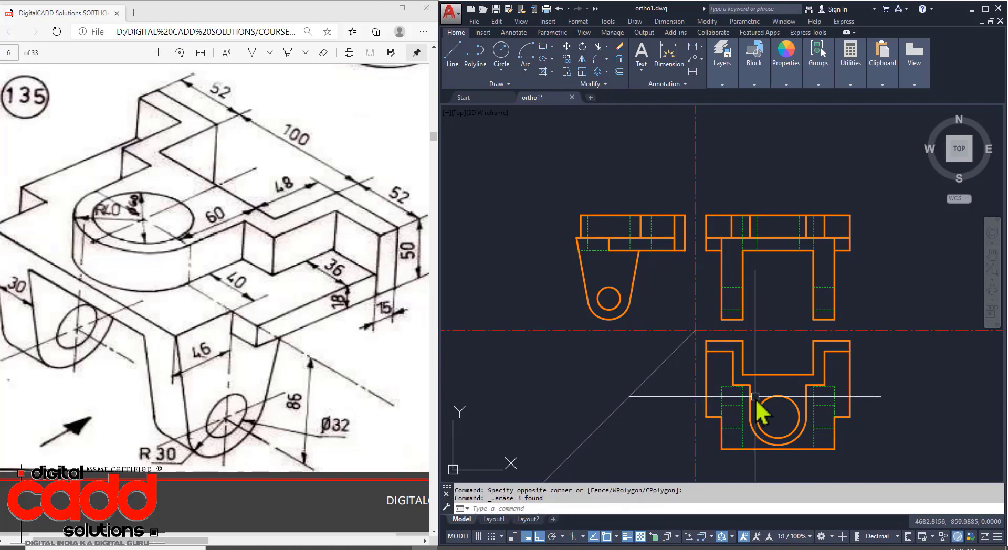
# Step: Examine the bracket's front, side and top views and compare them with the neighbouring exercise's views for missing lines
pyautogui.moveTo(760, 412)
pyautogui.mouseDown(button='middle')
pyautogui.moveTo(704, 392)
pyautogui.moveTo(728, 428)
pyautogui.mouseUp(button='middle')
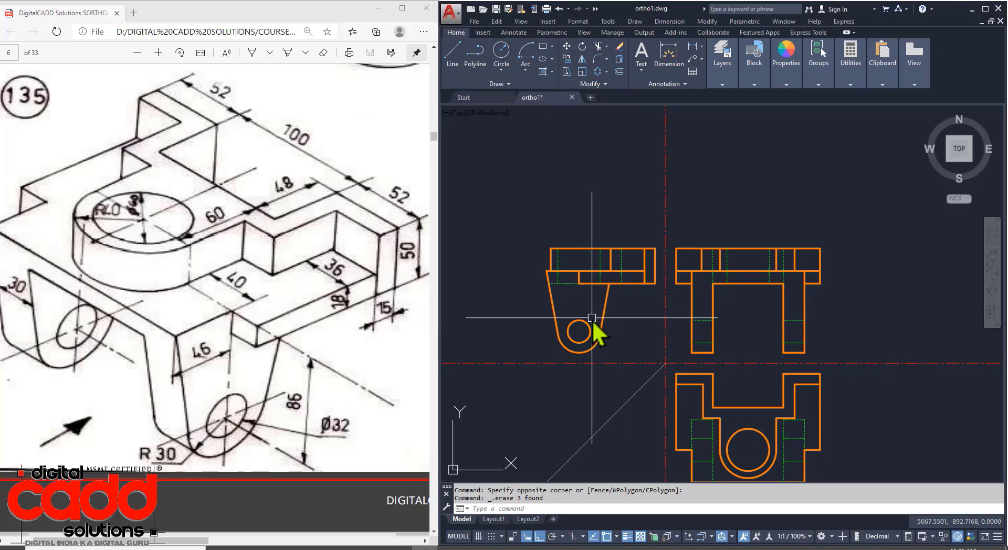
pyautogui.scroll(4, 592, 316)
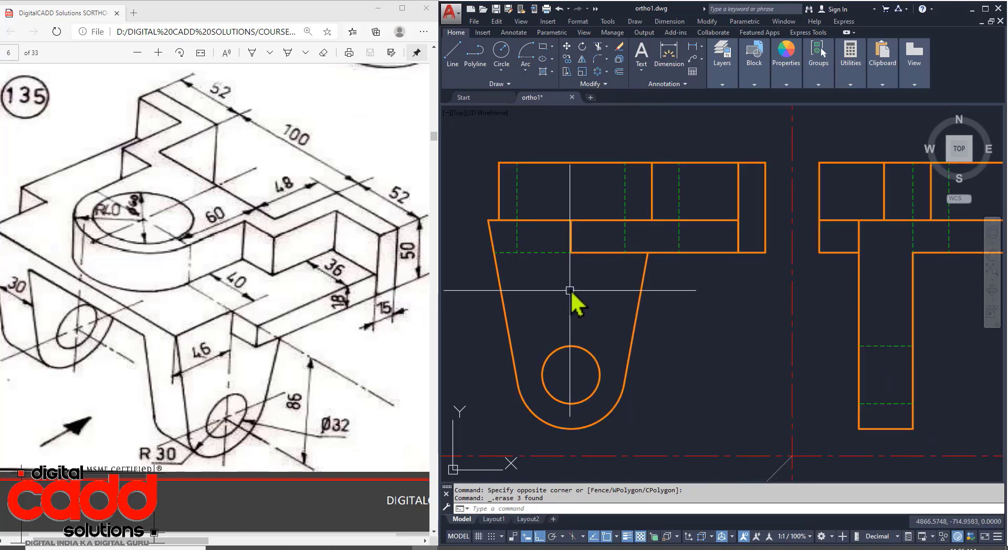
pyautogui.scroll(-4, 569, 290)
pyautogui.moveTo(738, 350)
pyautogui.mouseDown(button='middle')
pyautogui.moveTo(736, 288)
pyautogui.moveTo(746, 333)
pyautogui.mouseUp(button='middle')
pyautogui.scroll(1, 579, 351)
pyautogui.scroll(3, 567, 263)
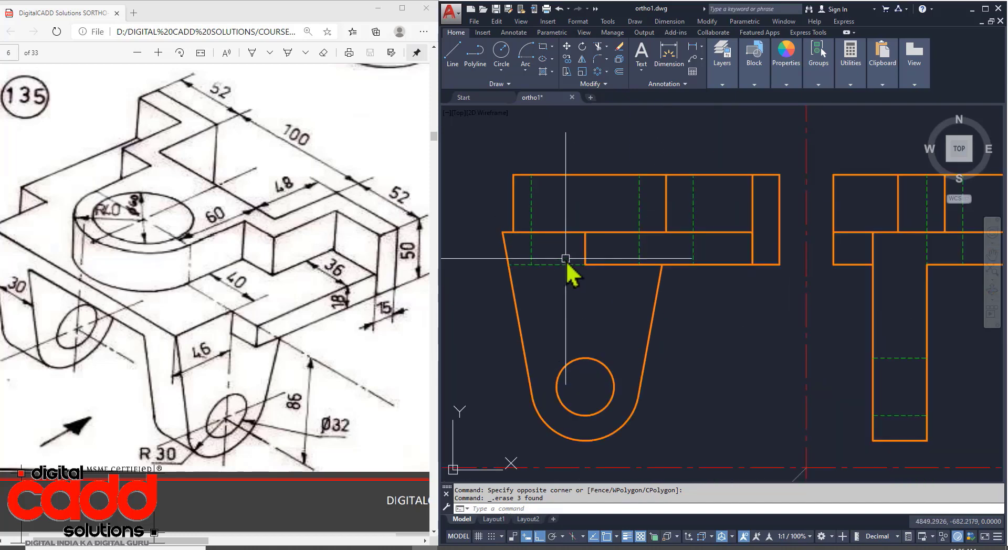
pyautogui.scroll(-4, 566, 260)
pyautogui.moveTo(670, 308); pyautogui.dragTo(673, 326, button='middle')
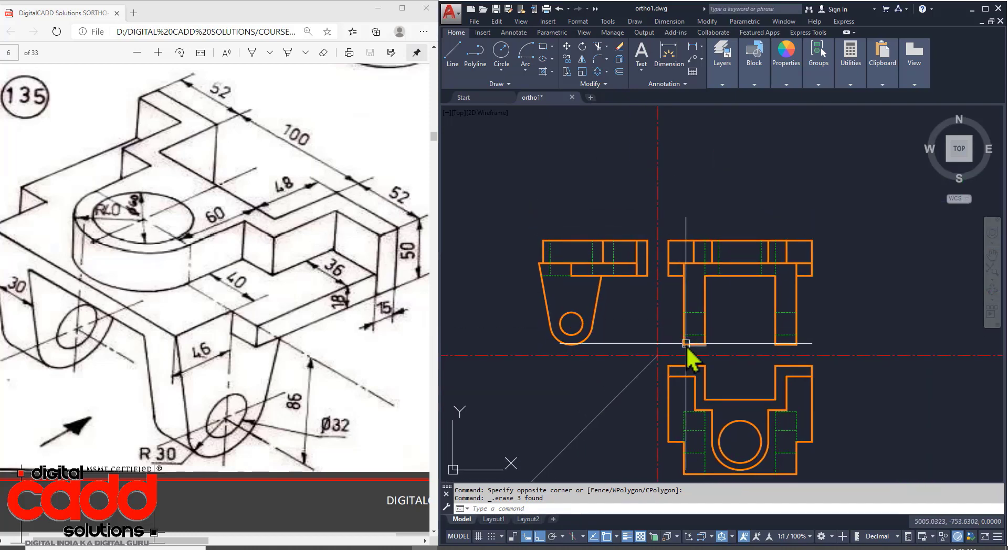
pyautogui.scroll(3, 616, 255)
pyautogui.scroll(-3, 579, 304)
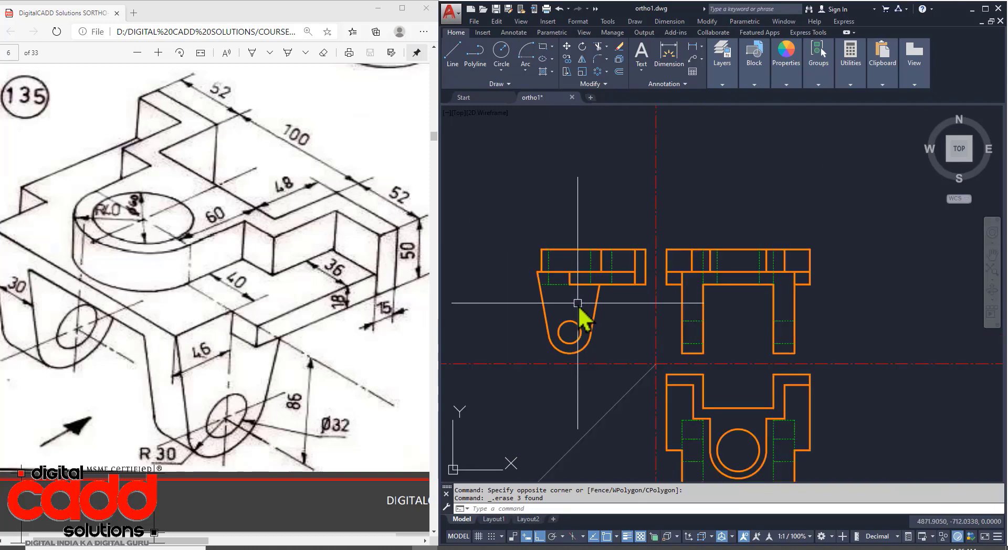
pyautogui.moveTo(730, 359)
pyautogui.mouseDown(button='middle')
pyautogui.moveTo(702, 329)
pyautogui.moveTo(746, 391)
pyautogui.moveTo(758, 344)
pyautogui.mouseUp(button='middle')
pyautogui.scroll(2, 593, 201)
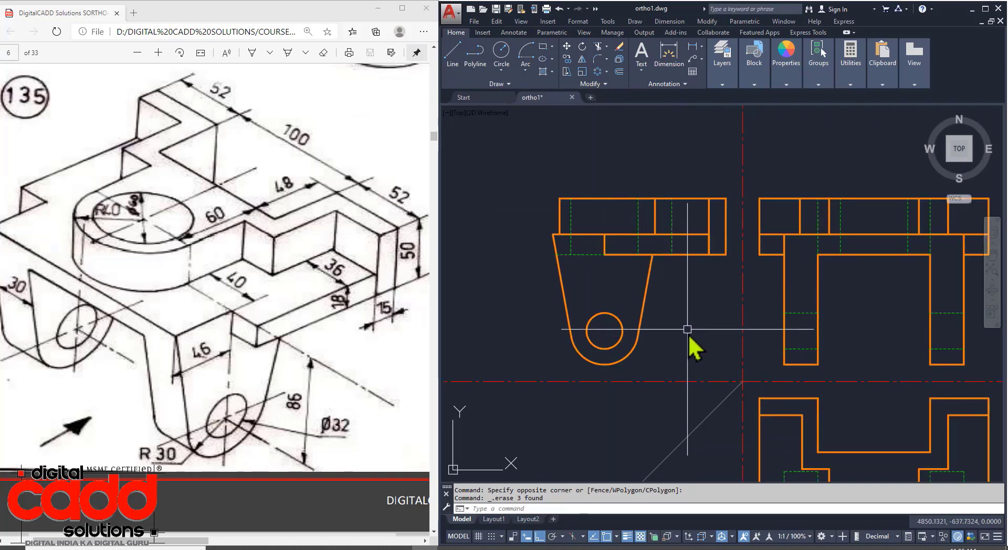
pyautogui.scroll(-2, 639, 325)
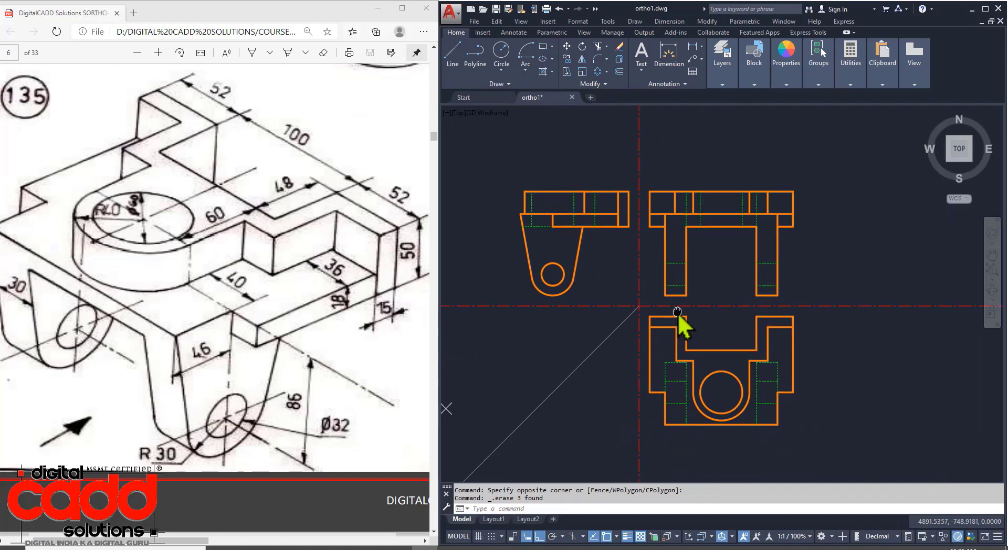
pyautogui.scroll(4, 750, 444)
pyautogui.scroll(-4, 724, 417)
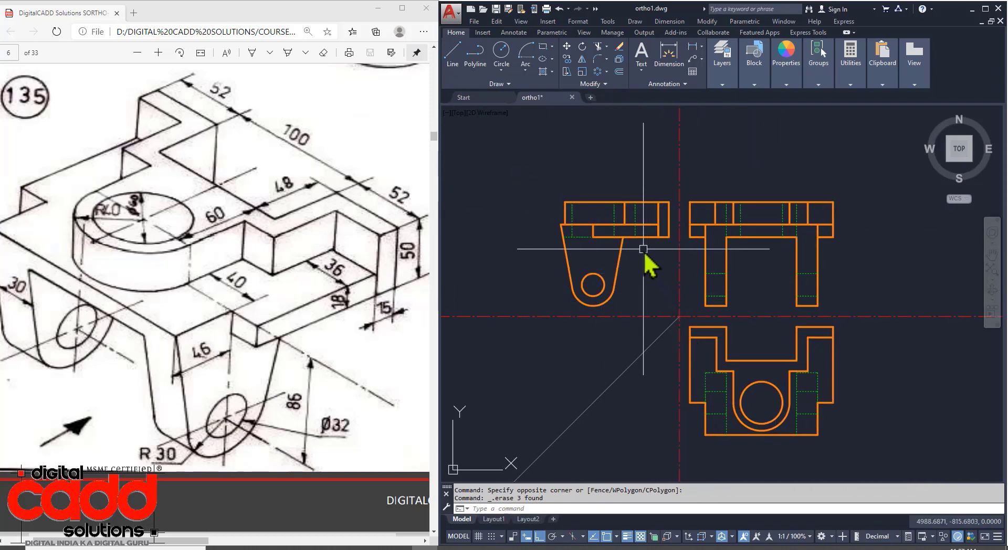
pyautogui.scroll(2, 648, 239)
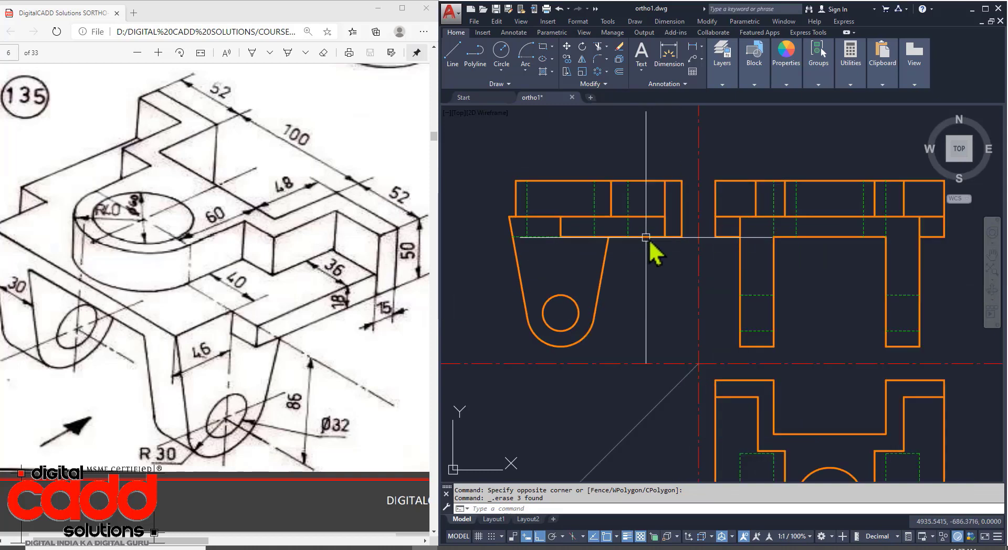
pyautogui.scroll(-5, 606, 310)
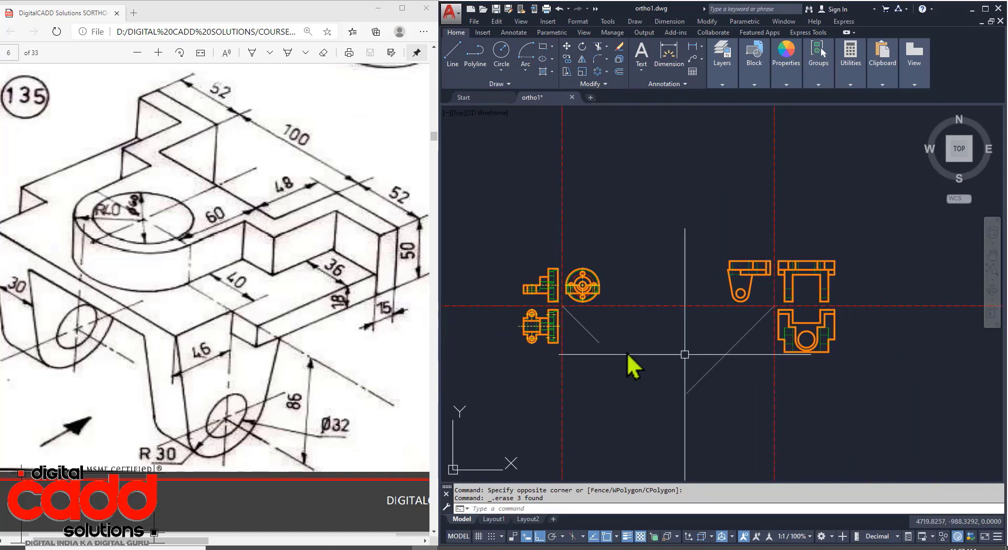
pyautogui.scroll(6, 530, 311)
pyautogui.scroll(-2, 562, 319)
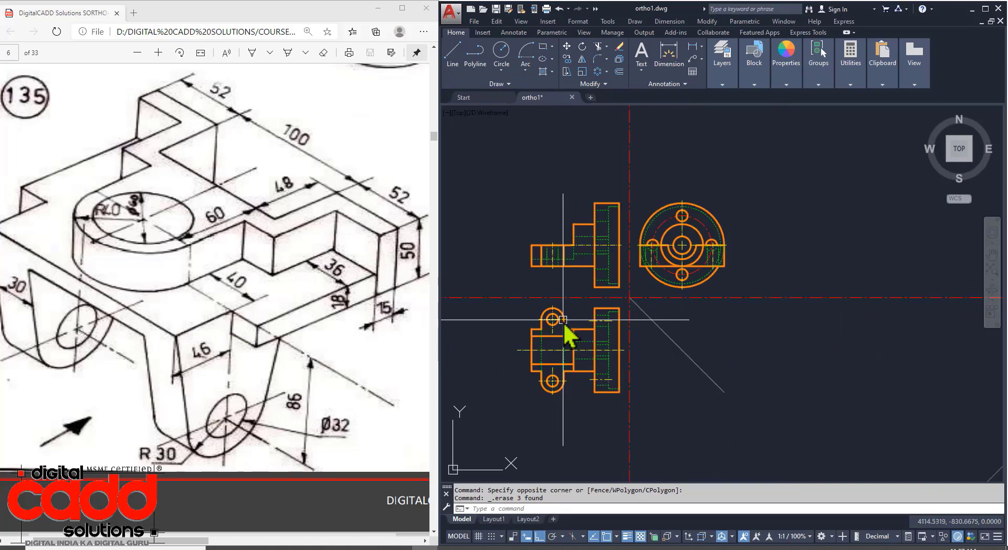
pyautogui.scroll(-6, 603, 263)
pyautogui.scroll(5, 699, 315)
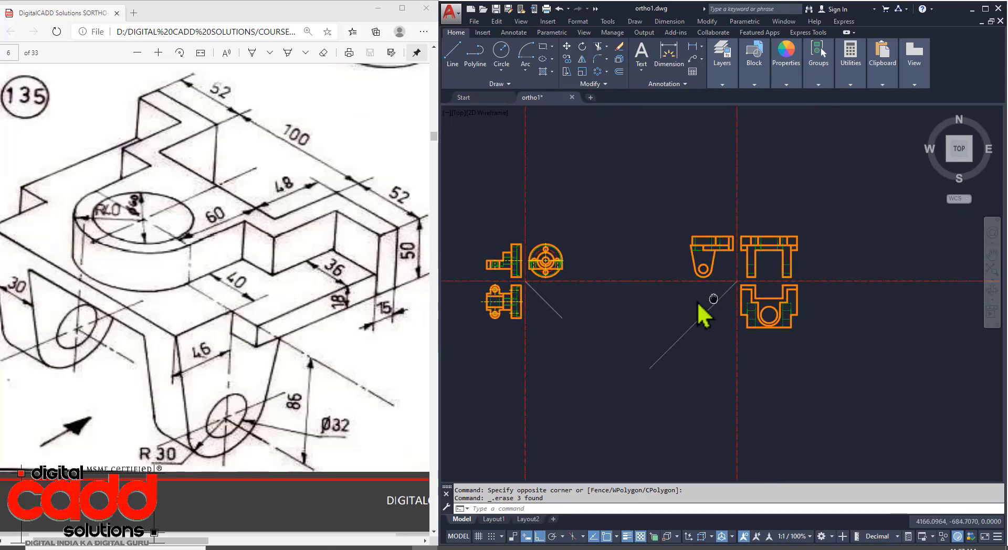
pyautogui.scroll(1, 742, 310)
pyautogui.scroll(-1, 727, 331)
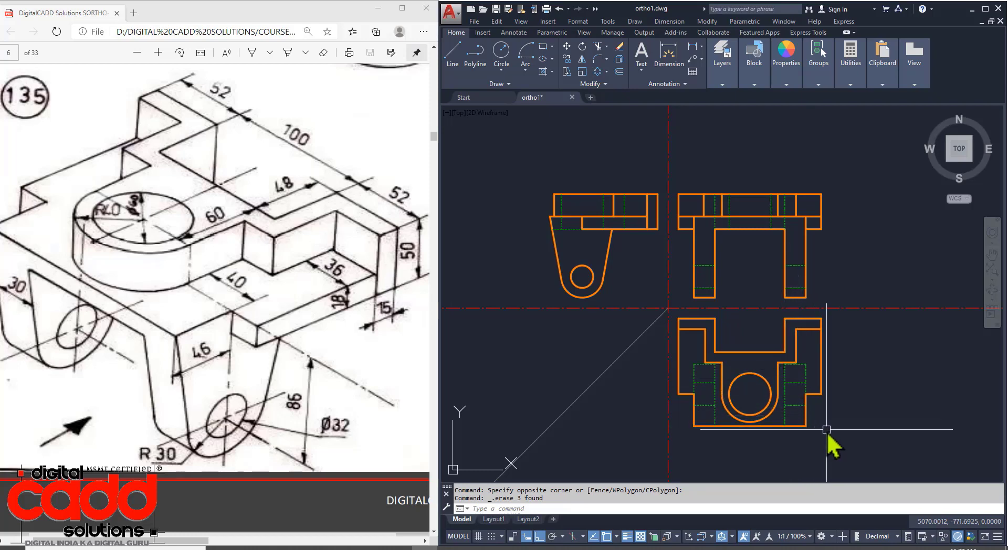
pyautogui.scroll(4, 749, 254)
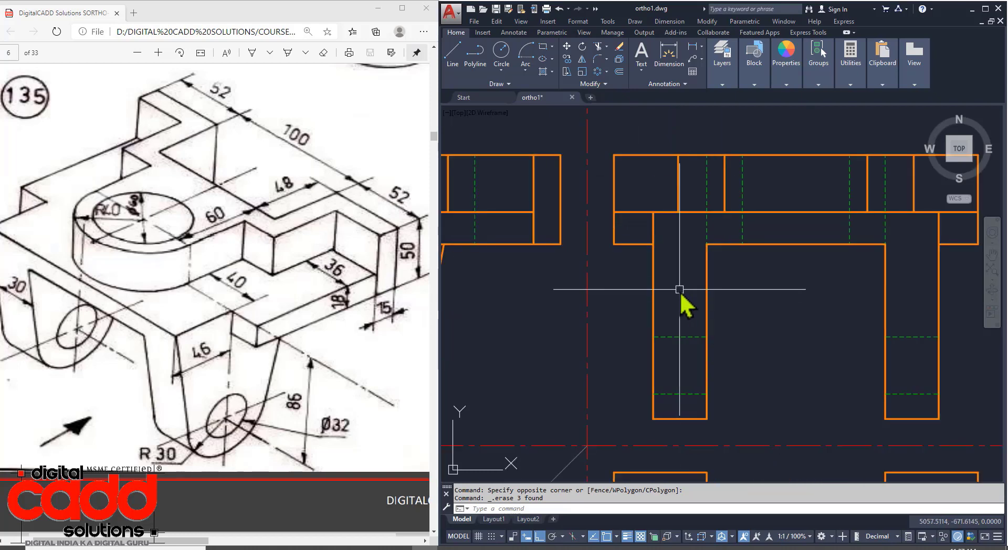
pyautogui.scroll(-4, 679, 289)
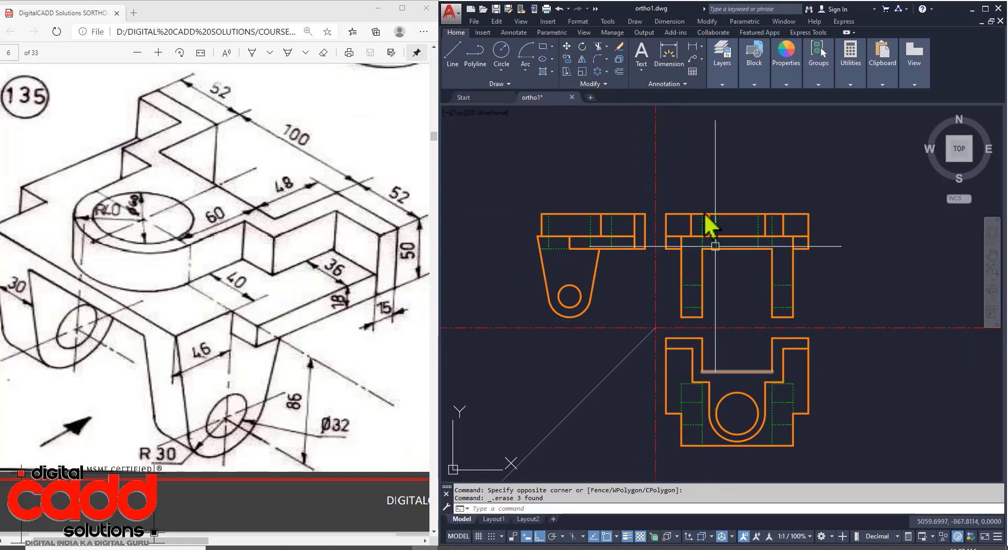
# Step: Make 03. Center lines the current layer and add center marks to the side view's rounded leg end and the top view's hole
pyautogui.click(722, 84)
pyautogui.click(795, 98)
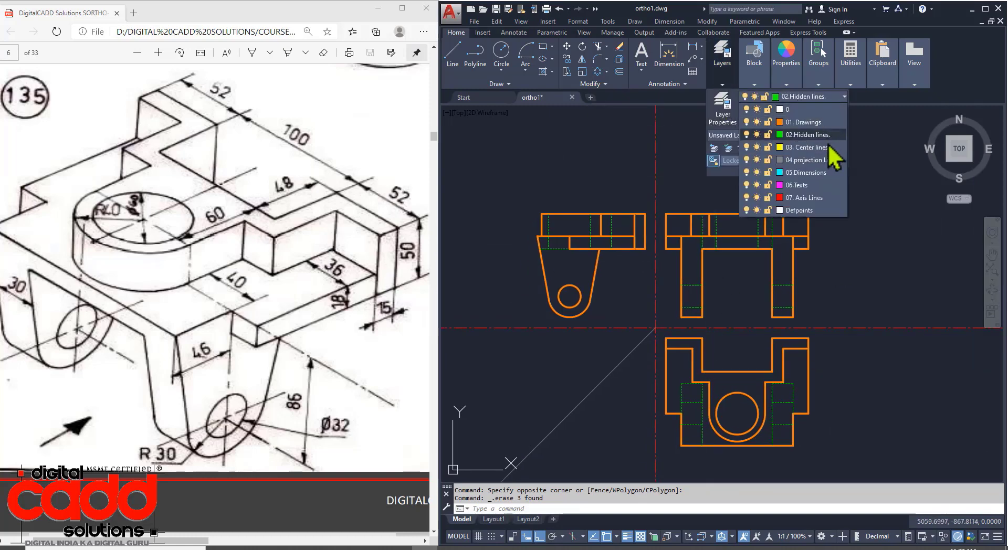
pyautogui.click(514, 32)
pyautogui.click(792, 54)
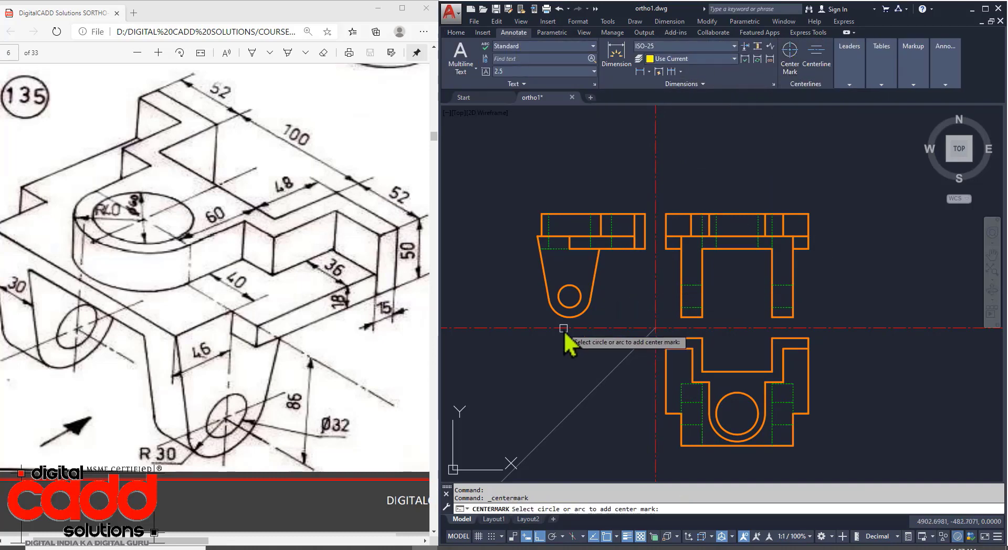
pyautogui.click(571, 317)
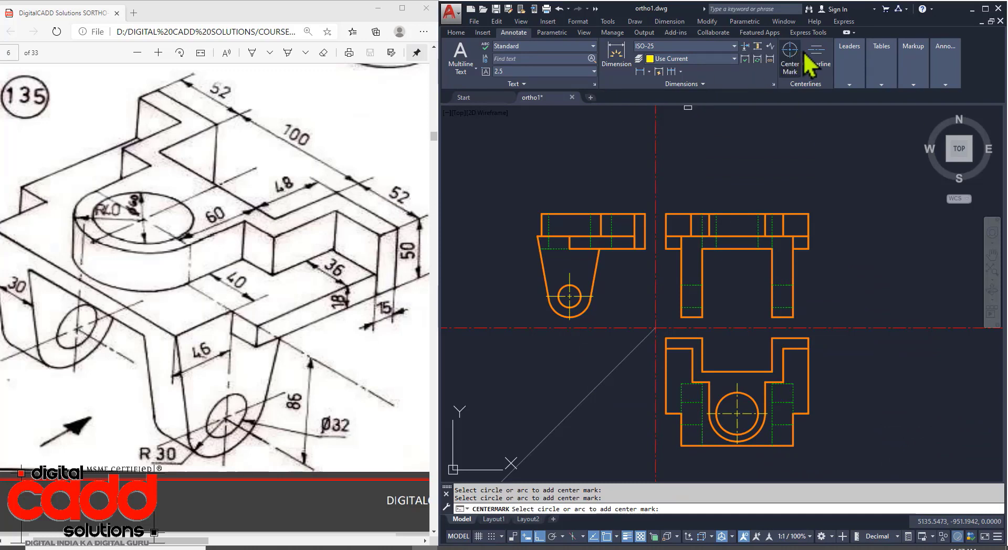
# Step: Add vertical centerlines between the large hole's hidden edges in the plates of the side view and the front view
pyautogui.scroll(2, 572, 251)
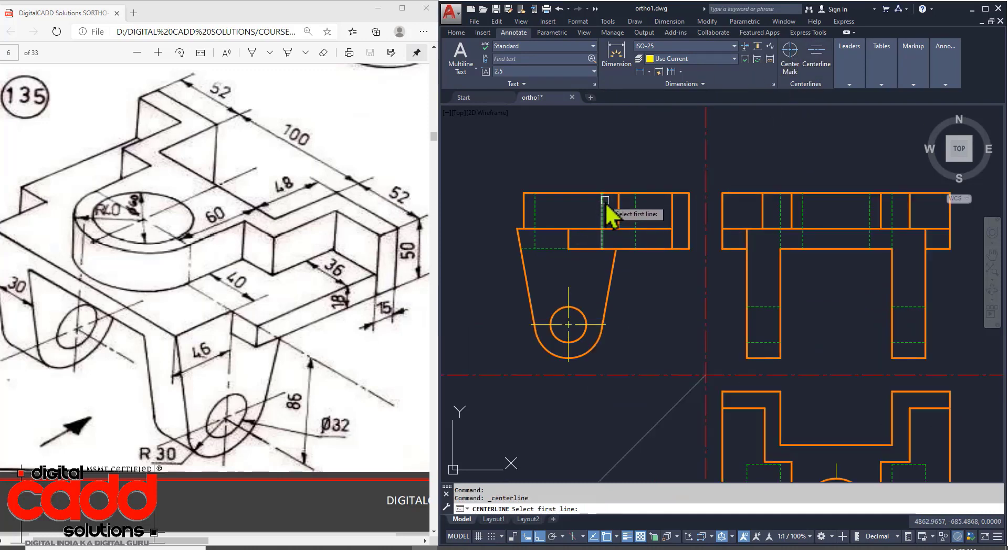
pyautogui.click(601, 199)
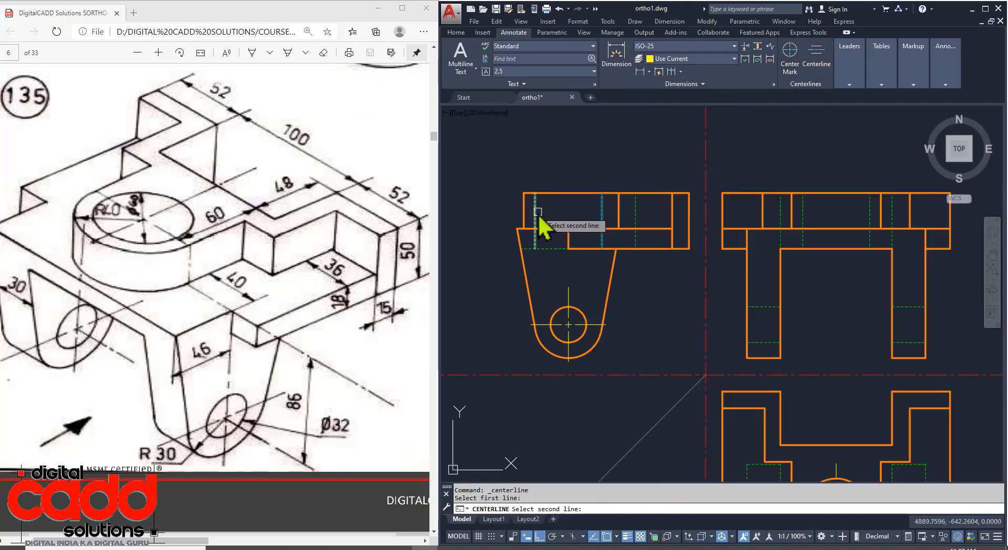
pyautogui.click(535, 212)
pyautogui.press('Return')
pyautogui.click(869, 211)
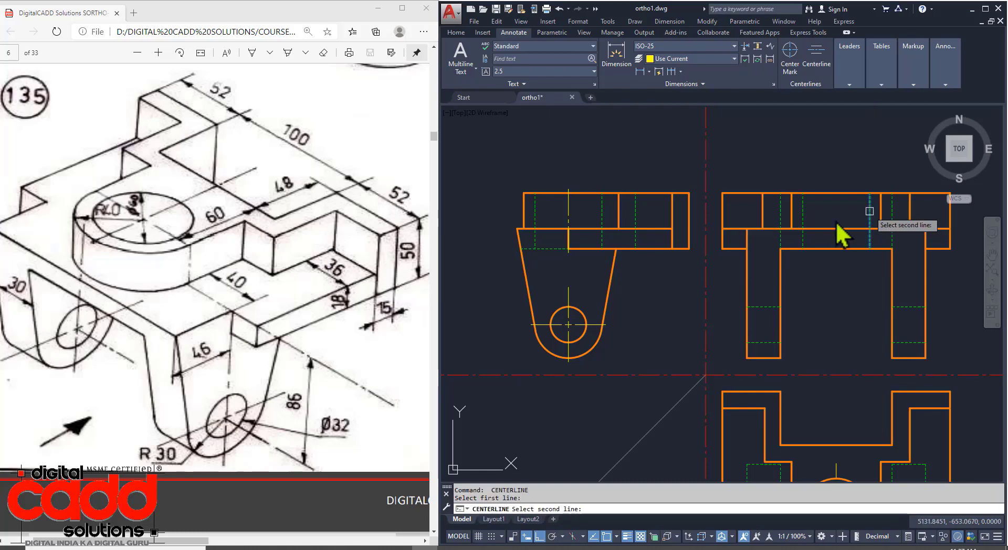
pyautogui.click(801, 219)
pyautogui.moveTo(817, 359); pyautogui.dragTo(716, 320, button='middle')
pyautogui.press('Return')
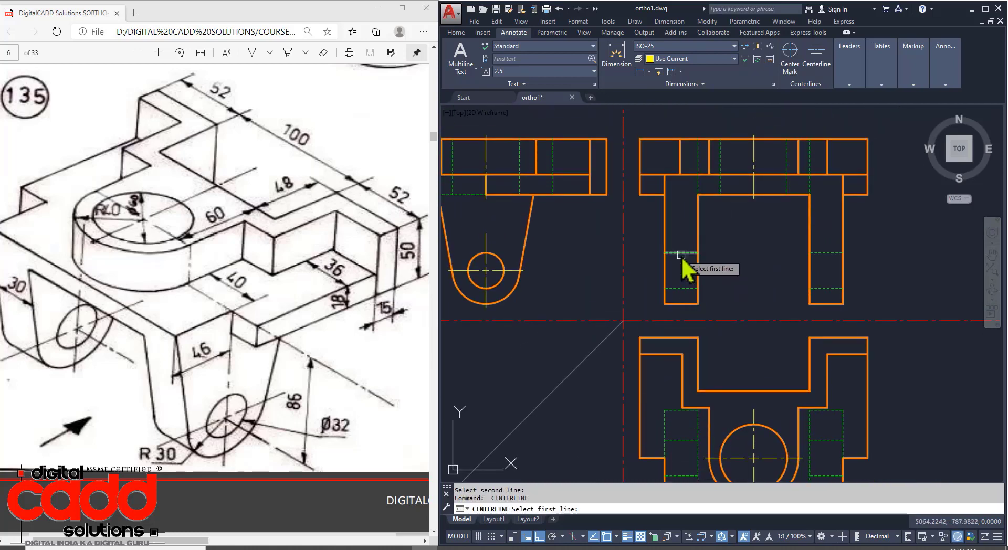
# Step: Add horizontal centerlines between the small hole's hidden edges in both legs of the upper view above the top view
pyautogui.click(681, 253)
pyautogui.click(681, 286)
pyautogui.press('Return')
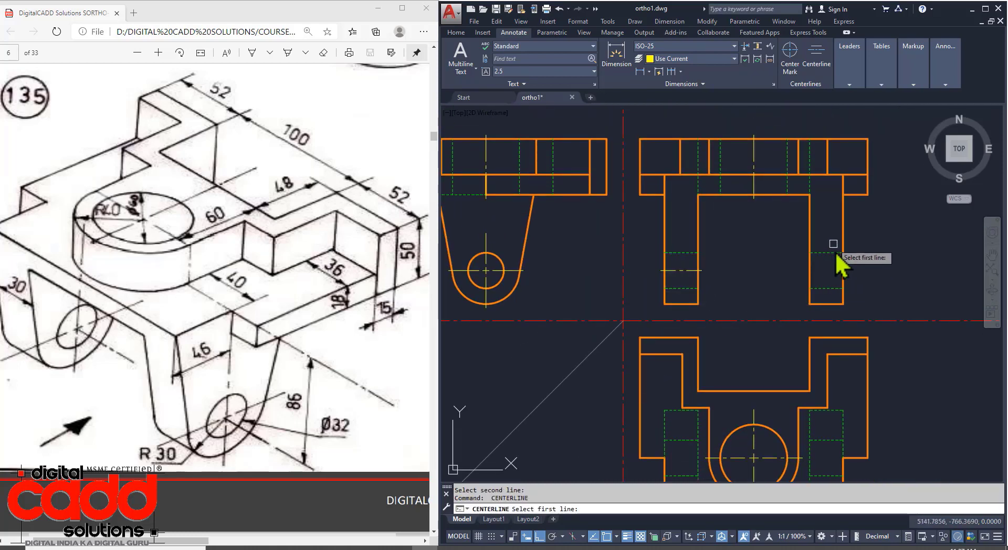
pyautogui.click(825, 288)
# Step: Add horizontal centerlines between the hidden edges of the leg blocks on both sides of the bracket's top view
pyautogui.moveTo(787, 409); pyautogui.dragTo(731, 285, button='middle')
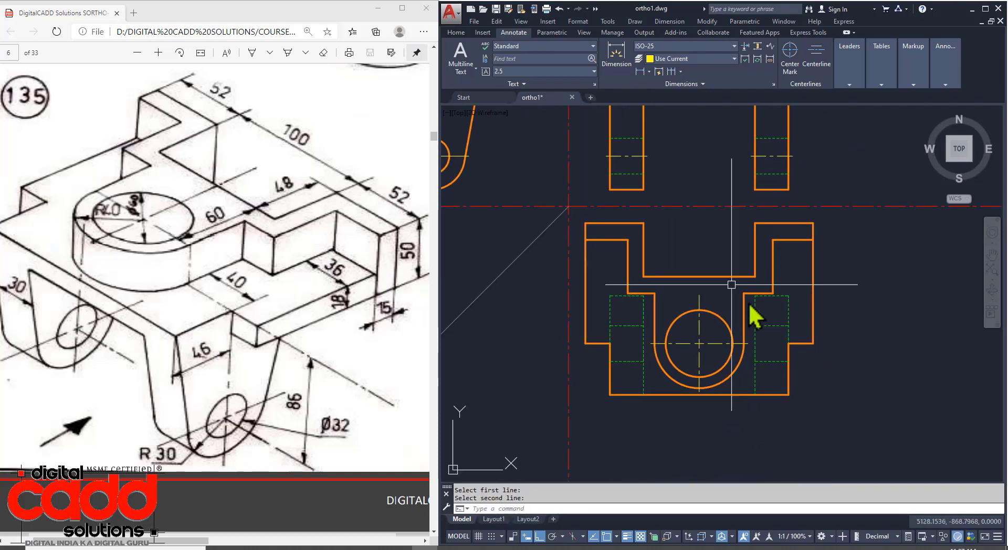
pyautogui.click(766, 326)
pyautogui.click(771, 361)
pyautogui.press('Return')
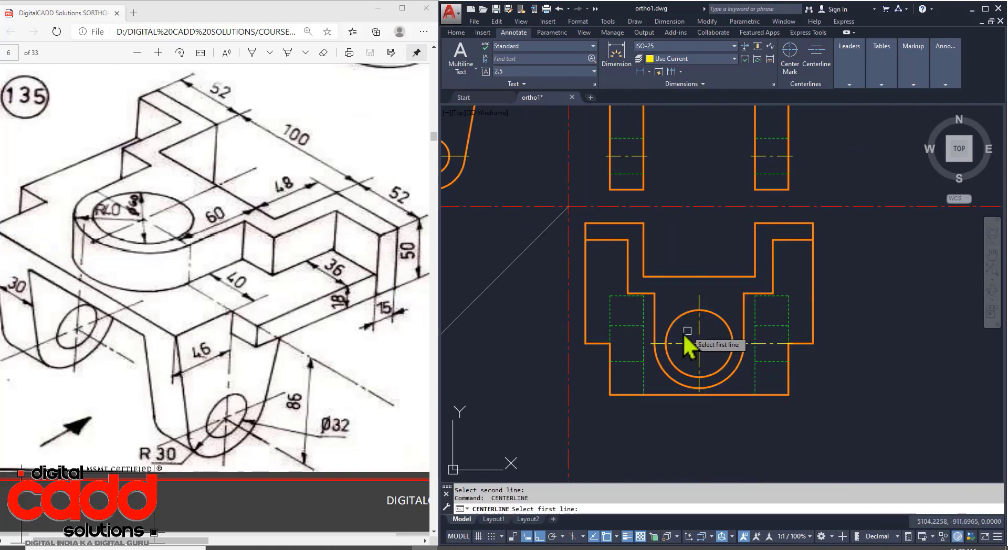
pyautogui.click(631, 362)
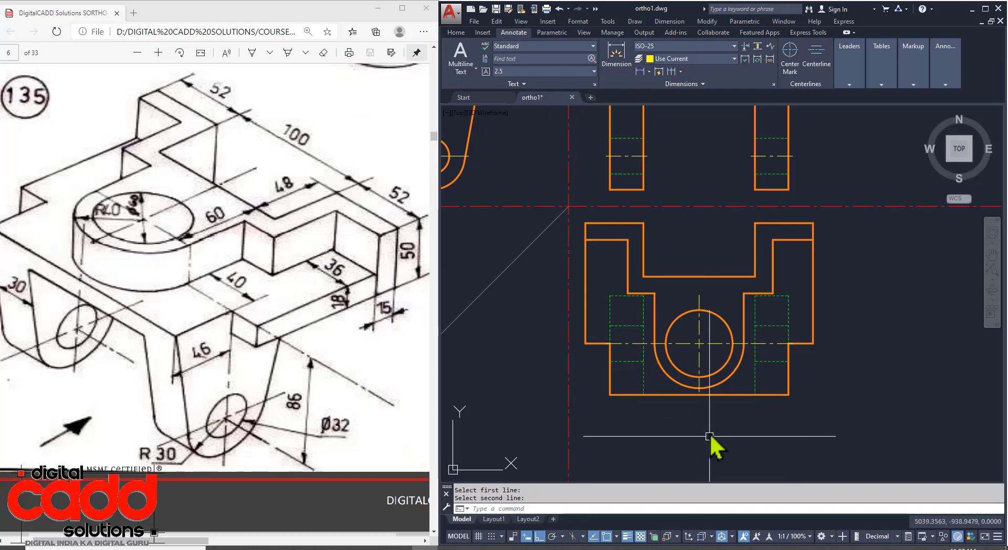
pyautogui.scroll(-2, 698, 446)
pyautogui.moveTo(579, 362)
pyautogui.mouseDown(button='middle')
pyautogui.moveTo(623, 375)
pyautogui.moveTo(607, 387)
pyautogui.moveTo(648, 400)
pyautogui.moveTo(639, 377)
pyautogui.moveTo(603, 387)
pyautogui.mouseUp(button='middle')
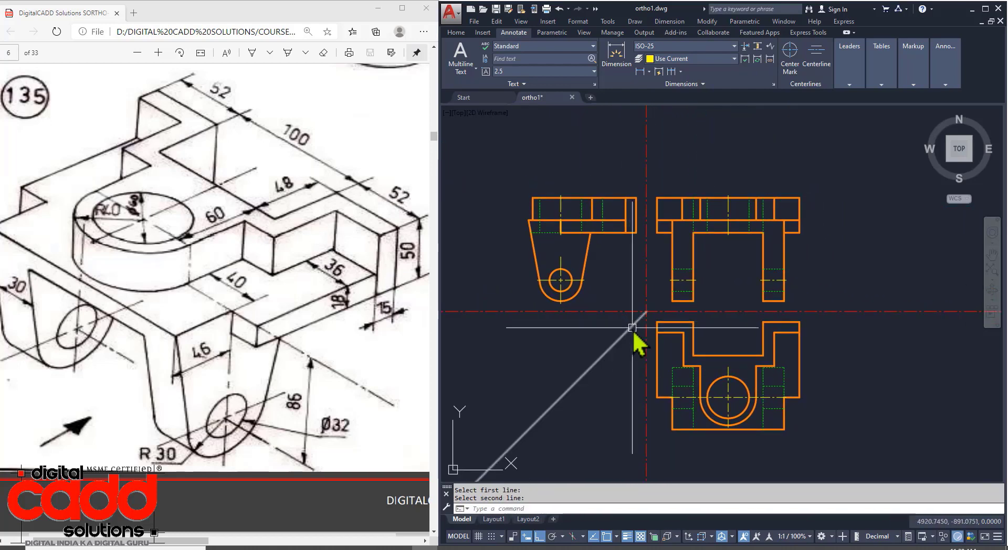
# Step: Maximize the drawing window and erase the 45° projection lines of the bracket and the neighbouring flanged exercise
pyautogui.click(985, 9)
pyautogui.scroll(-4, 387, 330)
pyautogui.scroll(2, 428, 320)
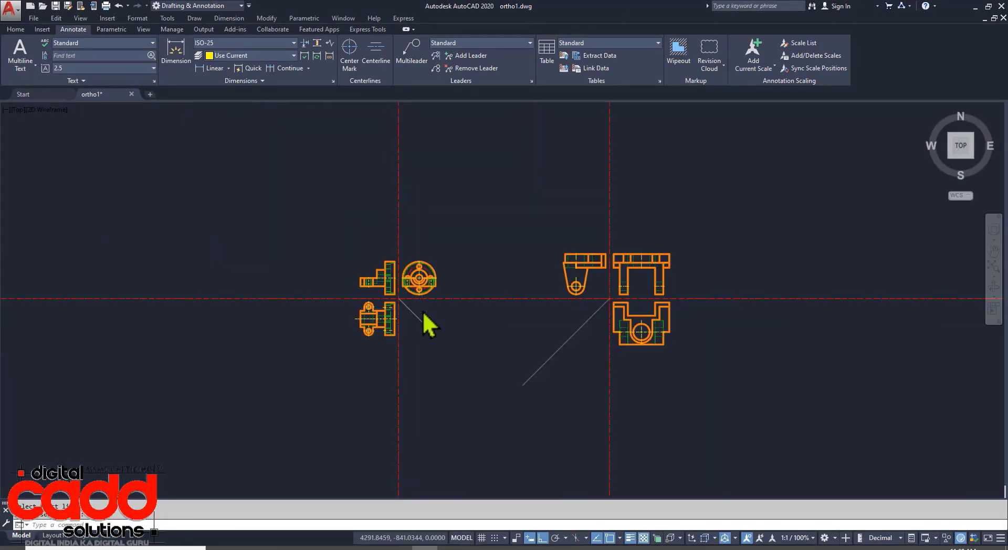
pyautogui.scroll(2, 423, 309)
pyautogui.click(651, 434)
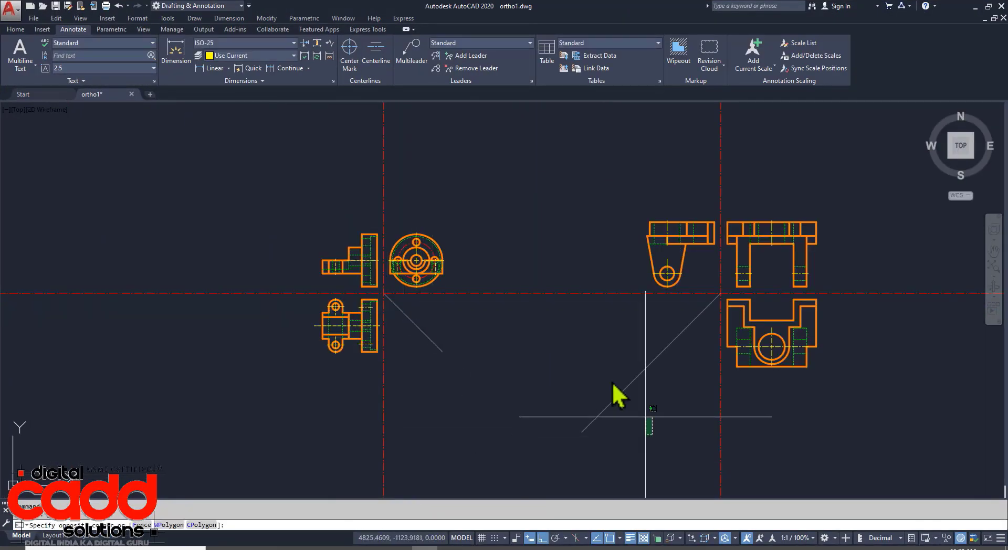
pyautogui.click(581, 363)
pyautogui.press('Delete')
pyautogui.click(240, 171)
pyautogui.click(225, 221)
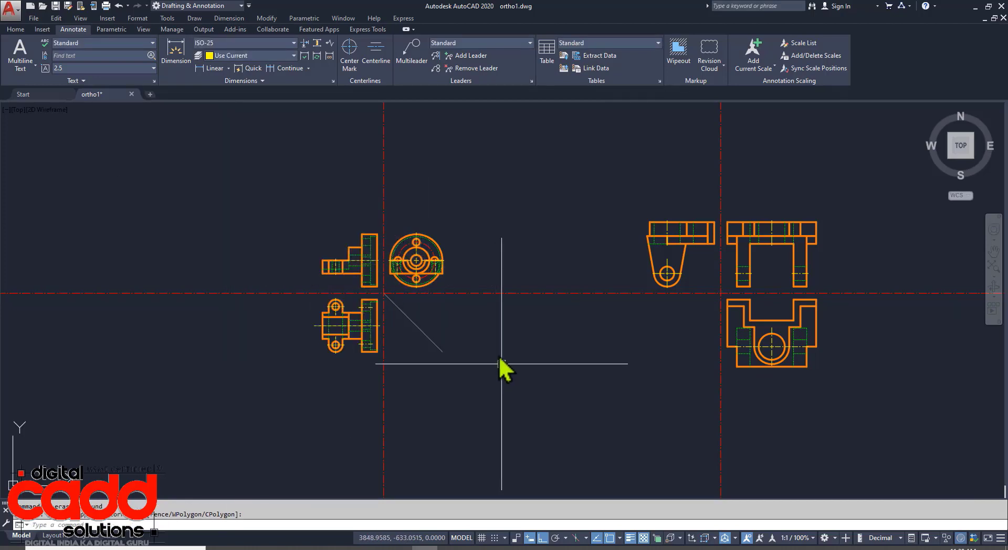
pyautogui.click(473, 333)
pyautogui.click(404, 386)
pyautogui.press('Delete')
# Step: Group the flanged exercise's views into one group and the bracket's views into another, leaving out the red construction lines
pyautogui.click(270, 202)
pyautogui.click(509, 401)
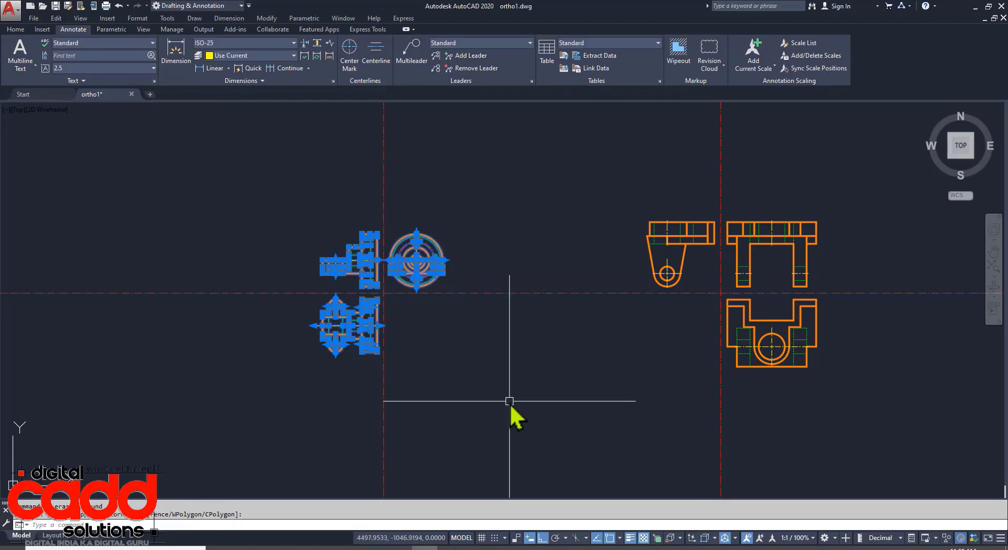
pyautogui.click(21, 30)
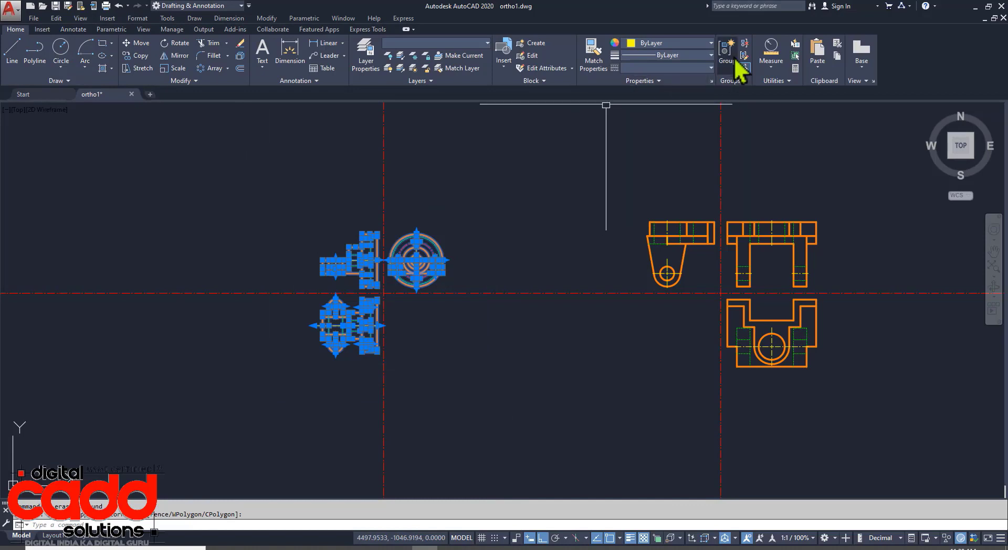
pyautogui.click(627, 150)
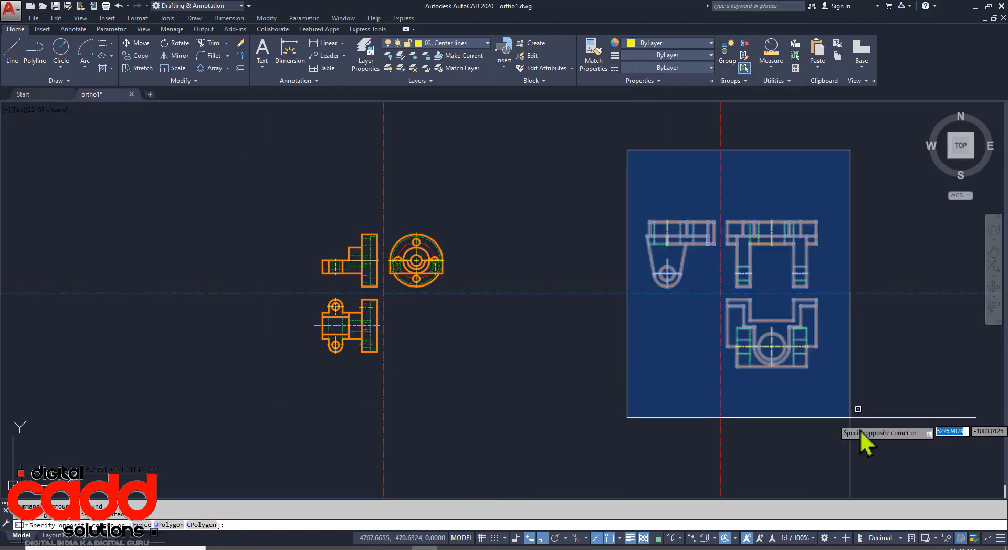
pyautogui.click(850, 415)
pyautogui.click(723, 59)
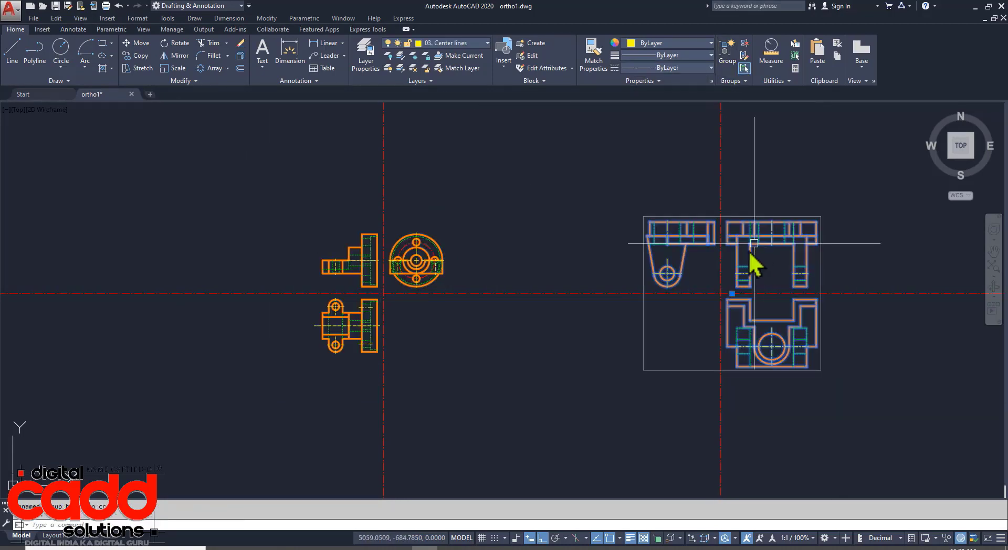
# Step: Turn Ortho off and move the bracket group to just below the right end of the cyan frame of finished exercises
pyautogui.scroll(-4, 562, 317)
pyautogui.moveTo(482, 366); pyautogui.dragTo(536, 367, button='middle')
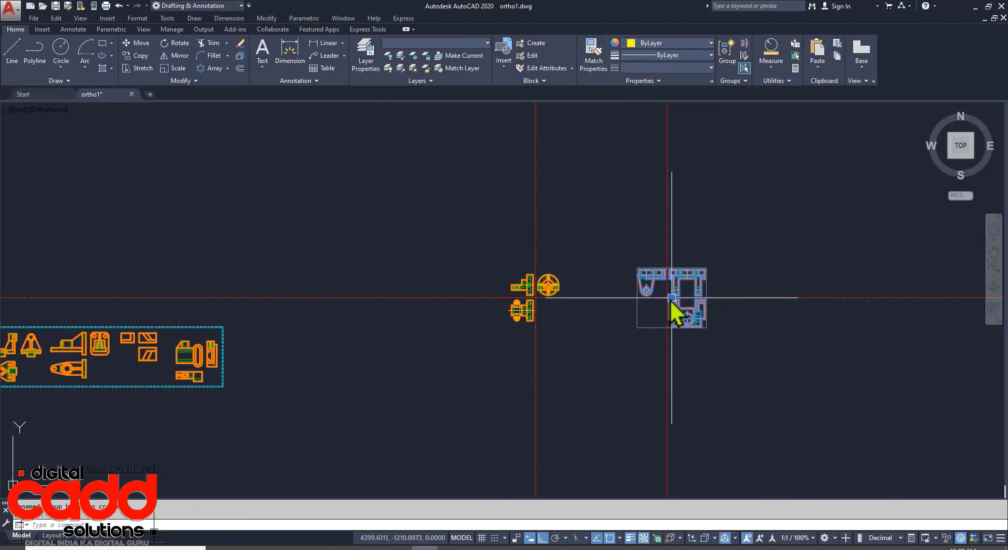
pyautogui.click(617, 297)
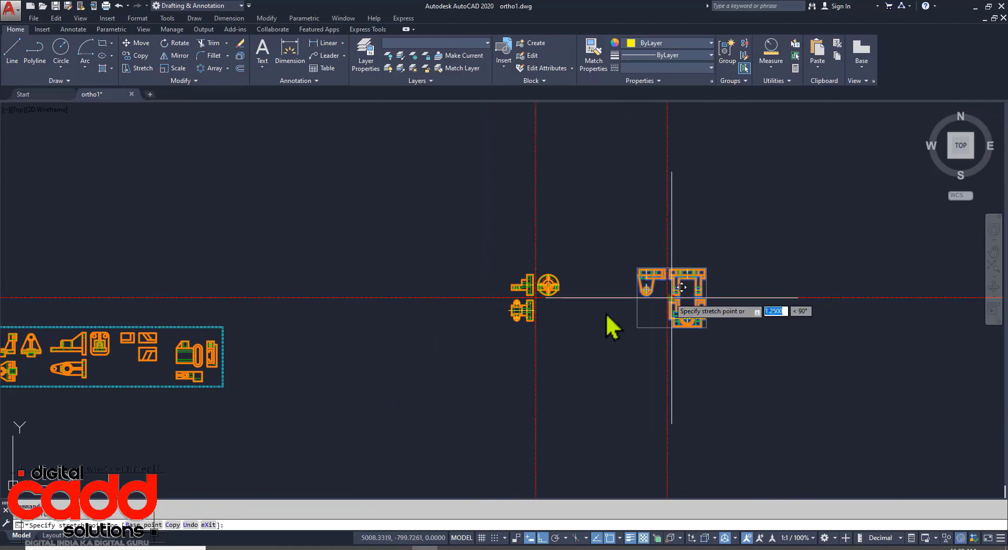
pyautogui.click(541, 539)
pyautogui.moveTo(285, 450); pyautogui.dragTo(500, 417, button='middle')
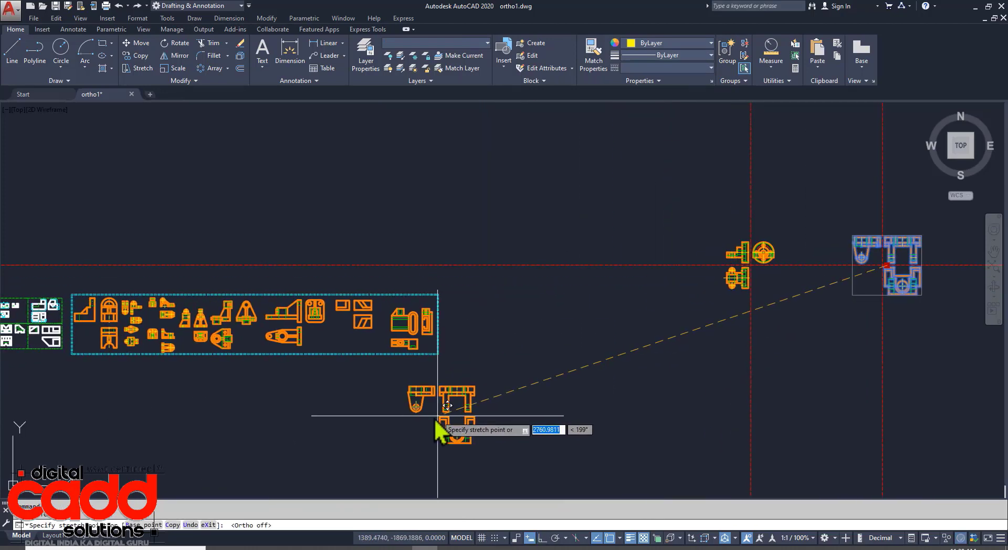
pyautogui.click(404, 410)
pyautogui.press('Escape')
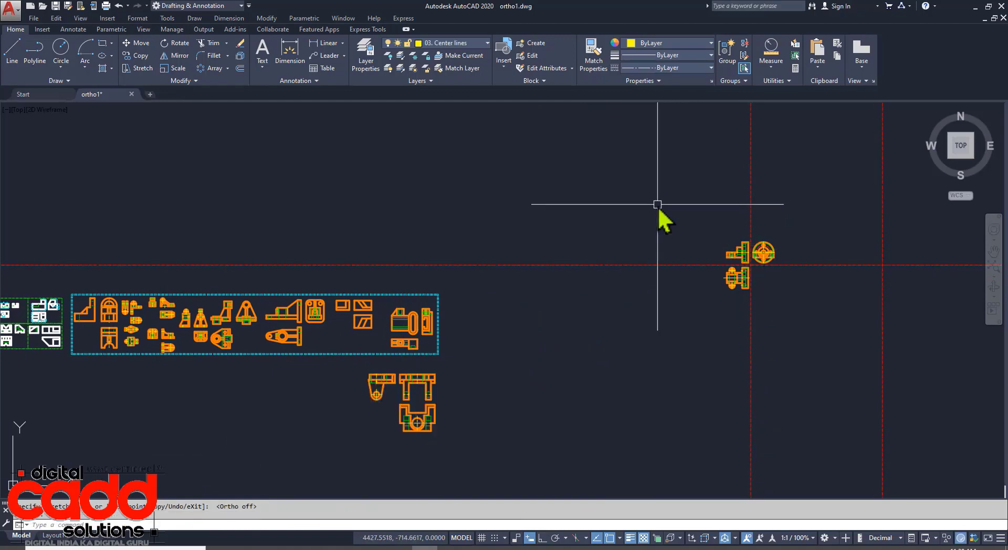
# Step: Move the flanged exercise's group below the cyan frame, to the left of the bracket views
pyautogui.click(737, 273)
pyautogui.click(745, 277)
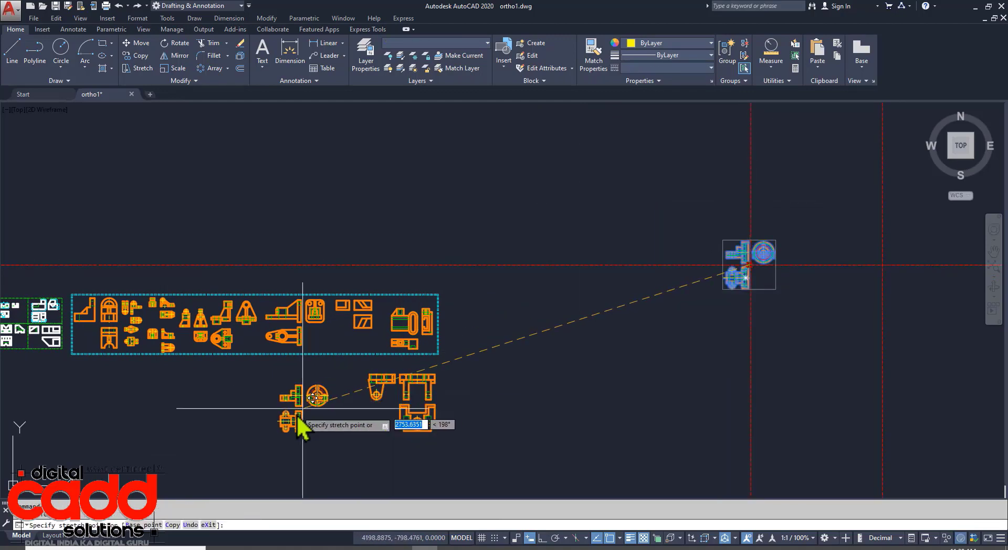
pyautogui.click(323, 398)
pyautogui.press('Escape')
pyautogui.moveTo(352, 429)
pyautogui.mouseDown(button='middle')
pyautogui.moveTo(440, 417)
pyautogui.moveTo(510, 320)
pyautogui.mouseUp(button='middle')
pyautogui.click(512, 322)
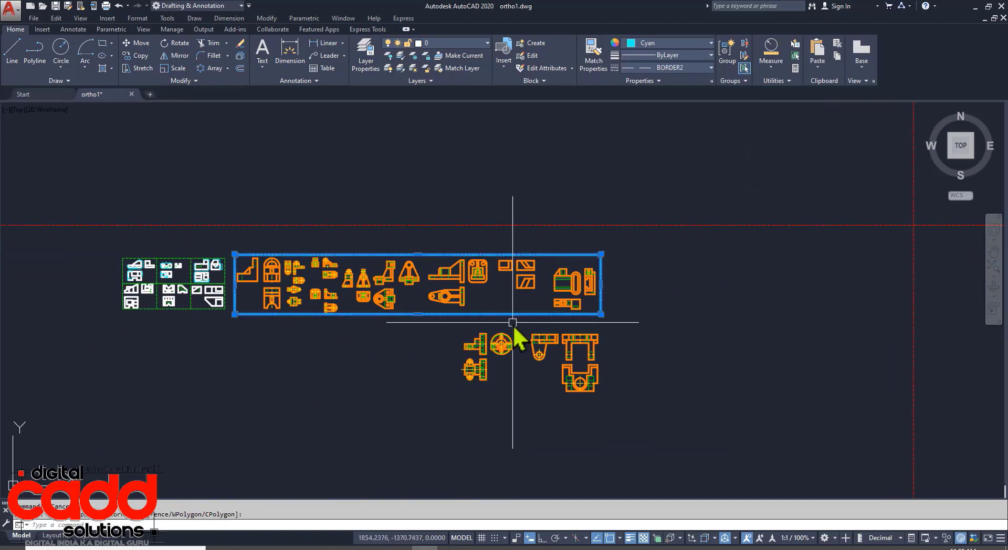
pyautogui.write('co')
pyautogui.press('Return')
pyautogui.click(655, 300)
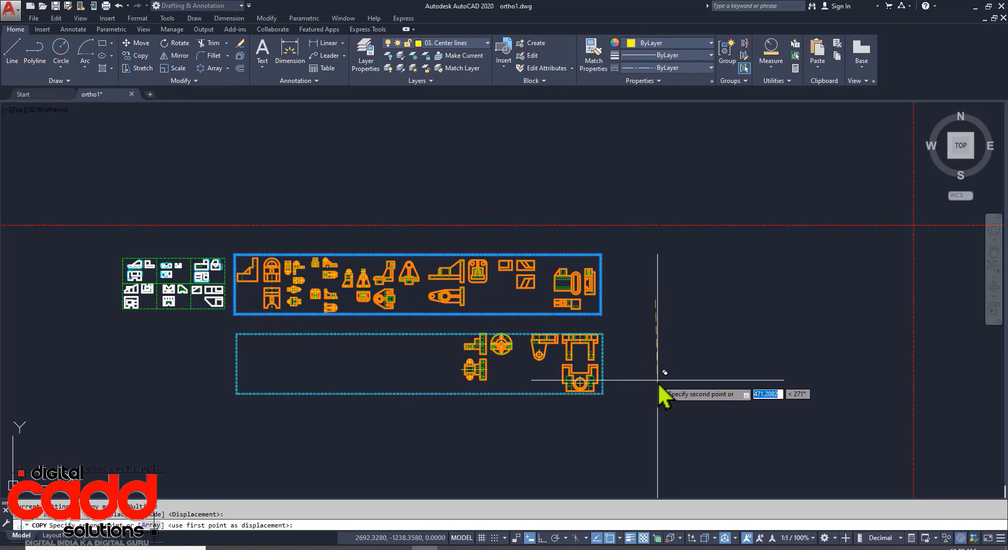
pyautogui.press('Escape')
# Step: Copy the double cyan frame from its upper-right corner straight down around the two moved exercises, with Ortho on
pyautogui.scroll(2, 585, 365)
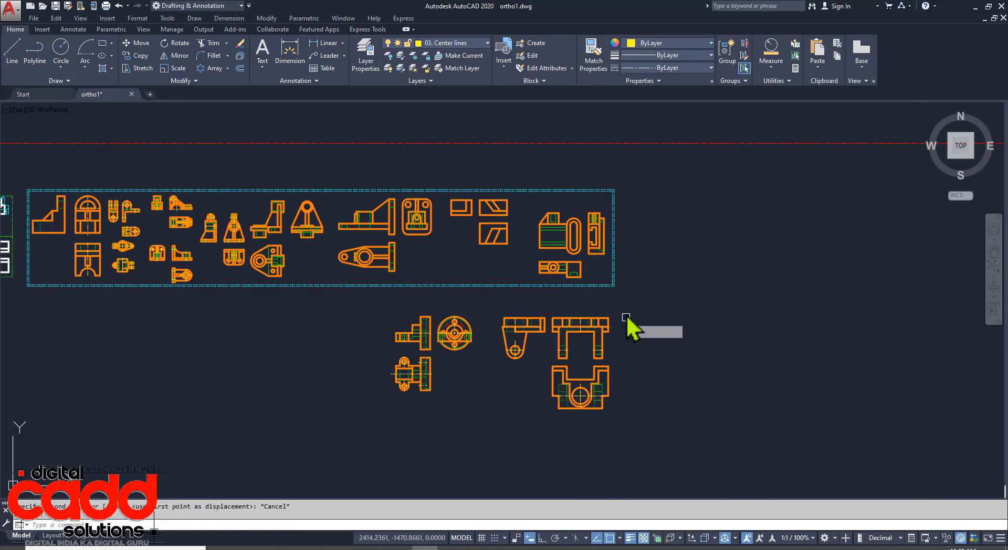
pyautogui.press('Return')
pyautogui.click(632, 270)
pyautogui.click(612, 296)
pyautogui.press('Return')
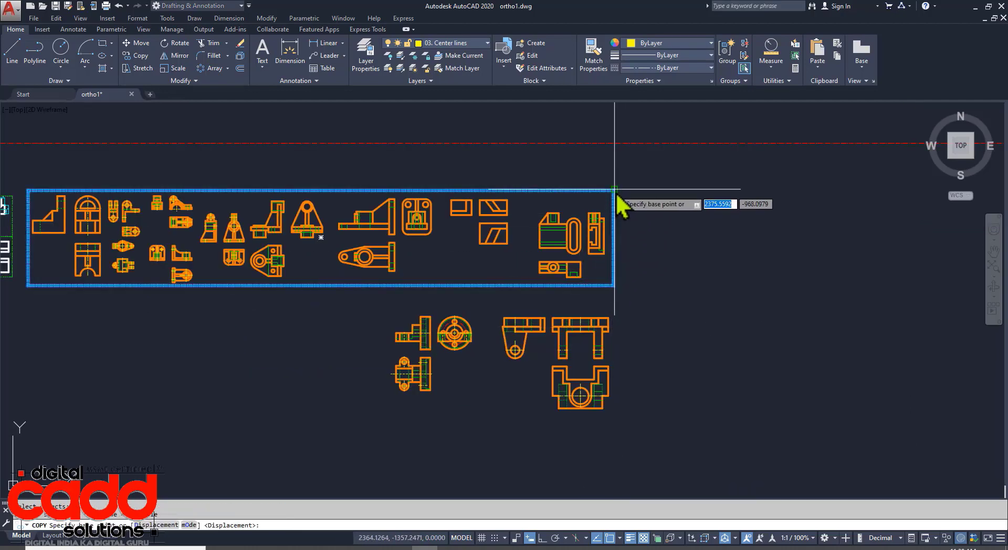
pyautogui.click(614, 189)
pyautogui.click(543, 540)
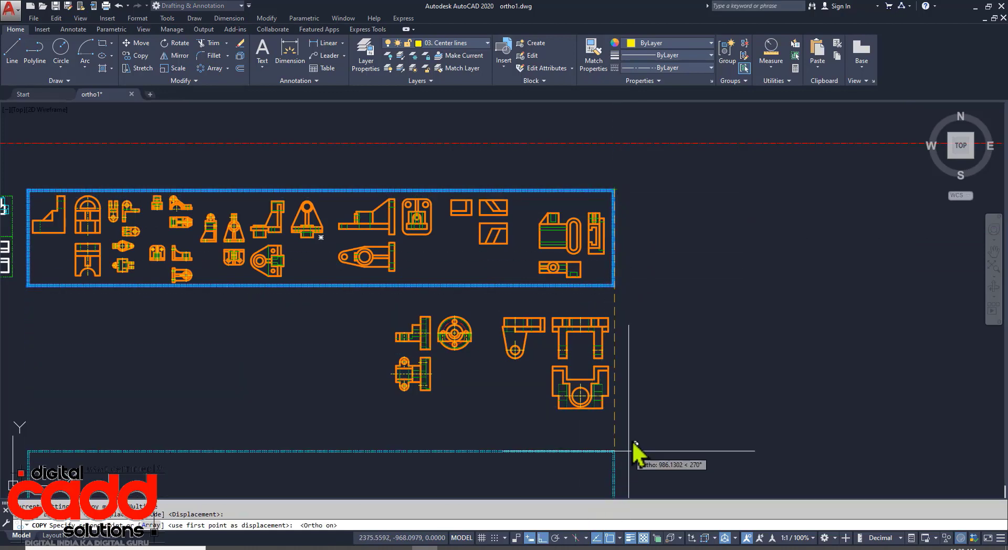
pyautogui.click(624, 311)
pyautogui.press('Escape')
# Step: Stretch the copied frame's lower edge down past the bracket's top view and reduce the frame to a single rectangle
pyautogui.moveTo(609, 383); pyautogui.dragTo(670, 362, button='middle')
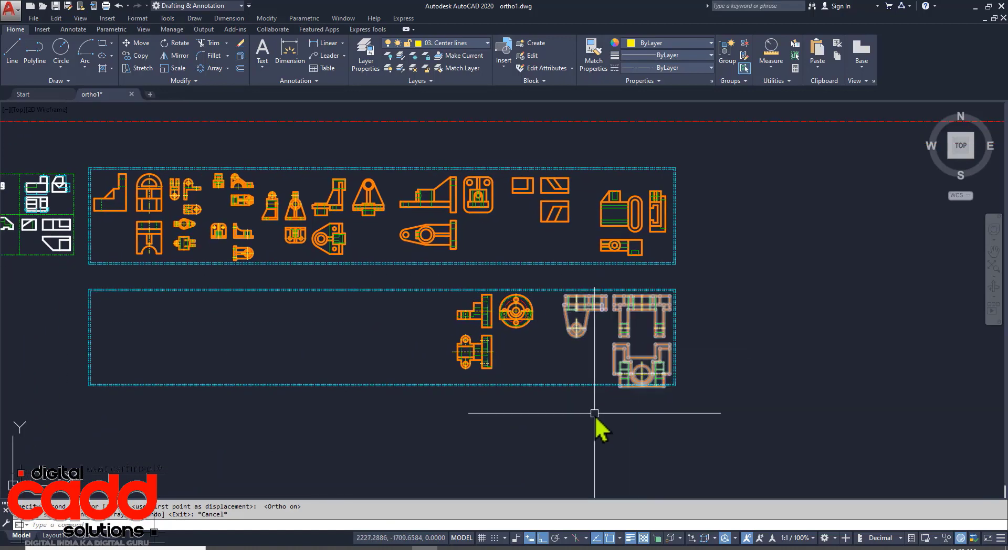
pyautogui.click(566, 353)
pyautogui.click(486, 404)
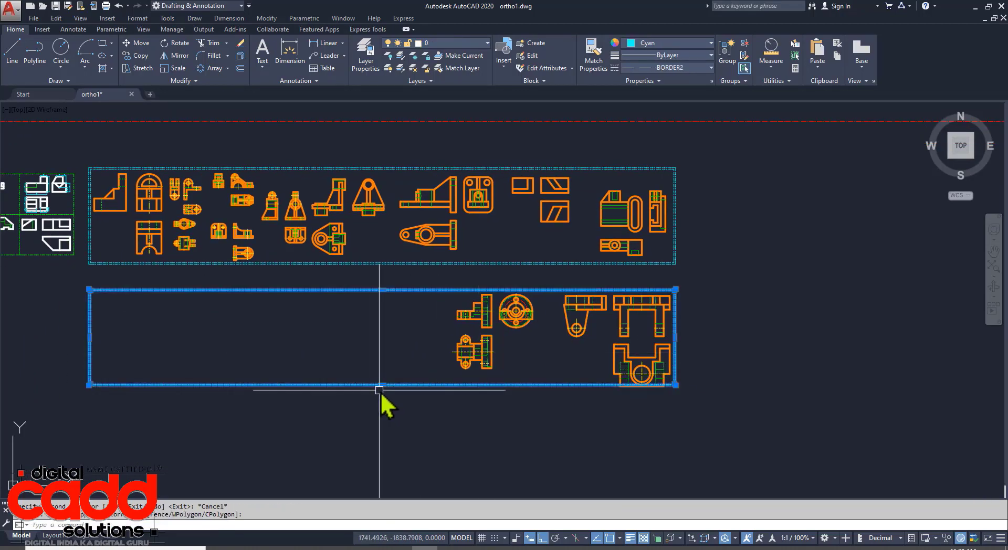
pyautogui.click(382, 384)
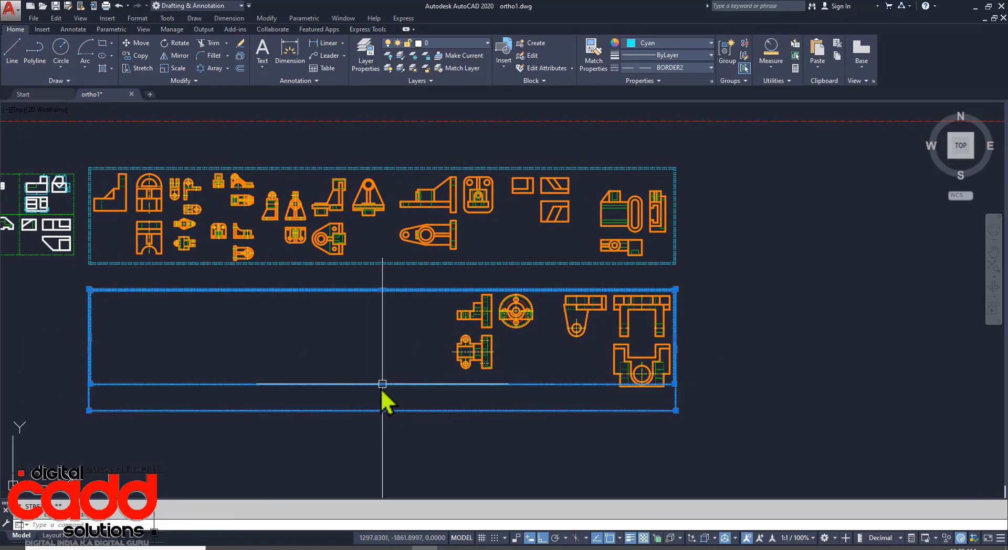
pyautogui.click(380, 407)
# Step: Offset the new frame rectangle outward by 20
pyautogui.moveTo(495, 452); pyautogui.dragTo(513, 447, button='middle')
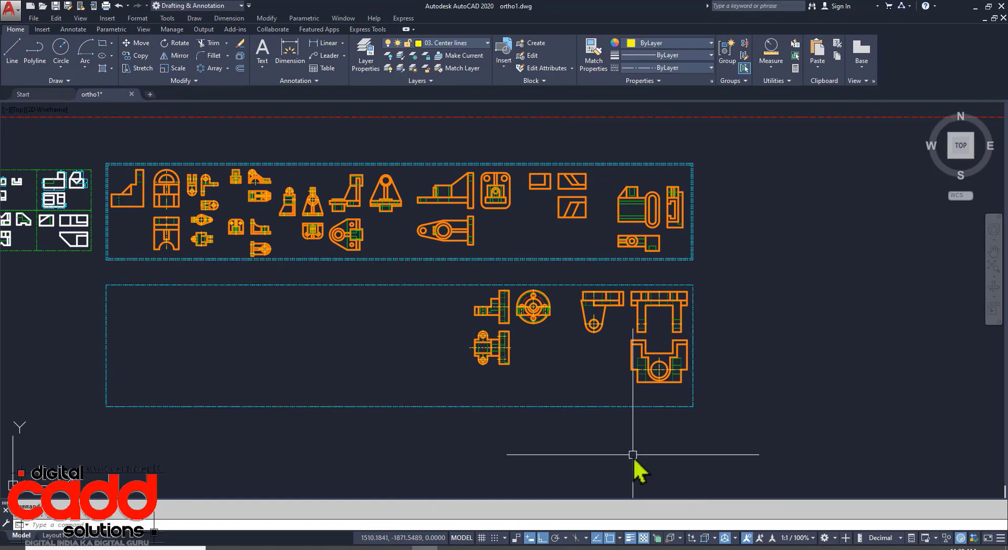
pyautogui.press('Return')
pyautogui.click(653, 407)
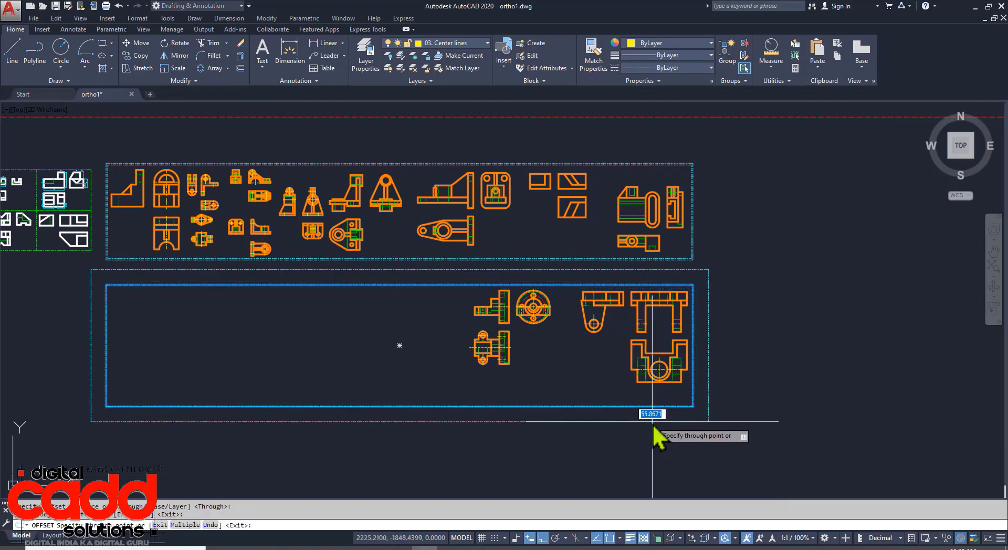
pyautogui.write('20')
pyautogui.press('Return')
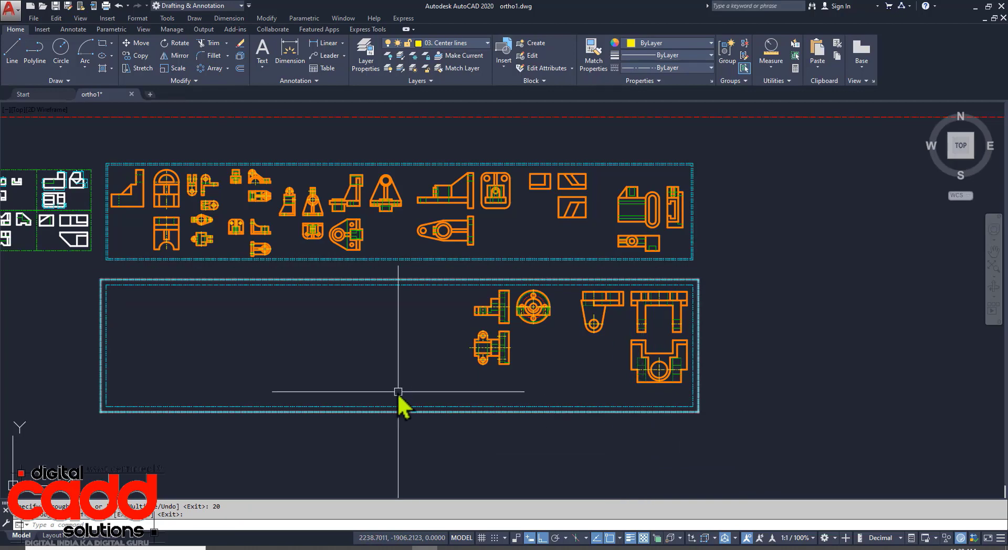
# Step: Offset the inner frame rectangle outward through a point just inside the outer one, and delete the innermost rectangle
pyautogui.scroll(1, 418, 405)
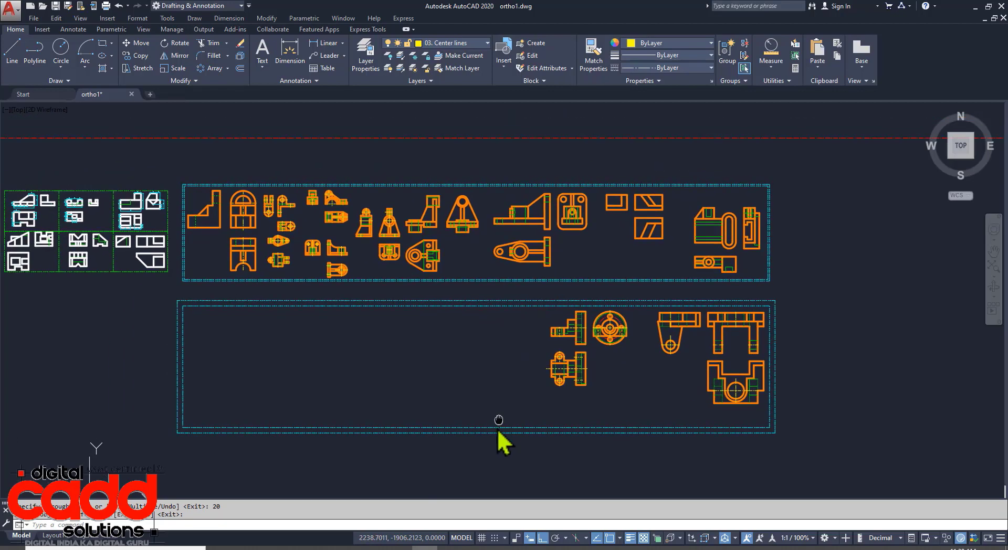
pyautogui.scroll(3, 795, 404)
pyautogui.moveTo(795, 405)
pyautogui.mouseDown(button='middle')
pyautogui.moveTo(562, 401)
pyautogui.moveTo(647, 399)
pyautogui.mouseUp(button='middle')
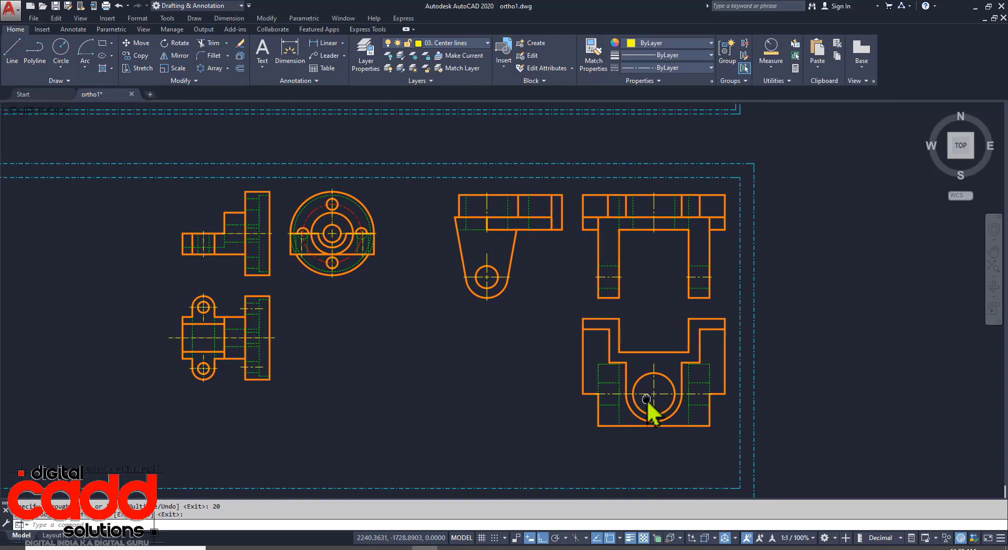
pyautogui.press('space')
pyautogui.press('space')
pyautogui.click(738, 198)
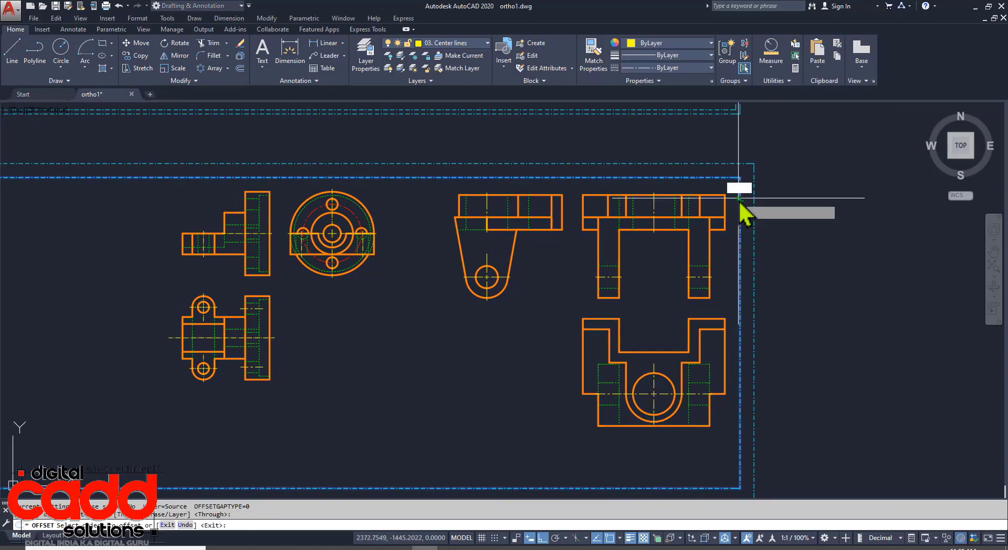
pyautogui.click(748, 198)
pyautogui.press('space')
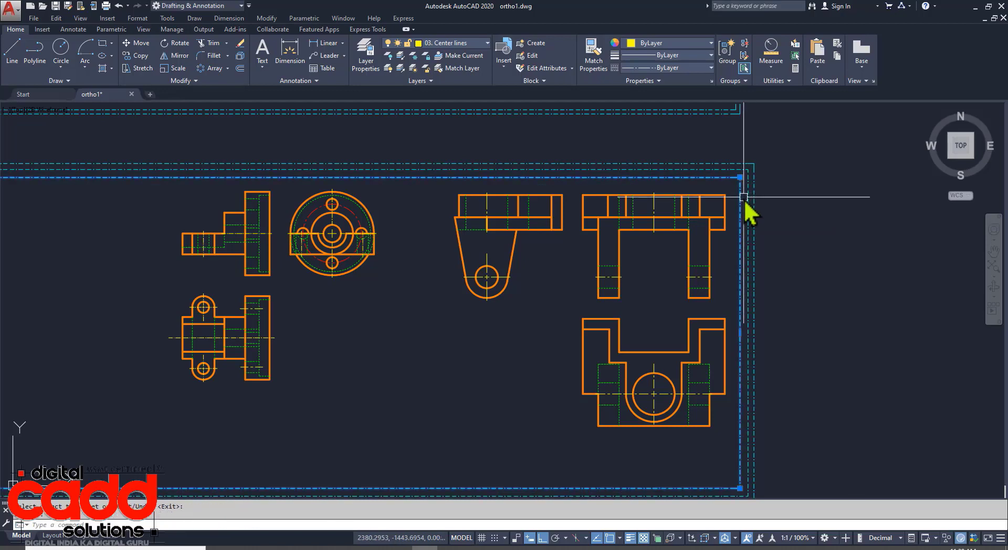
pyautogui.click(742, 198)
pyautogui.scroll(-5, 618, 394)
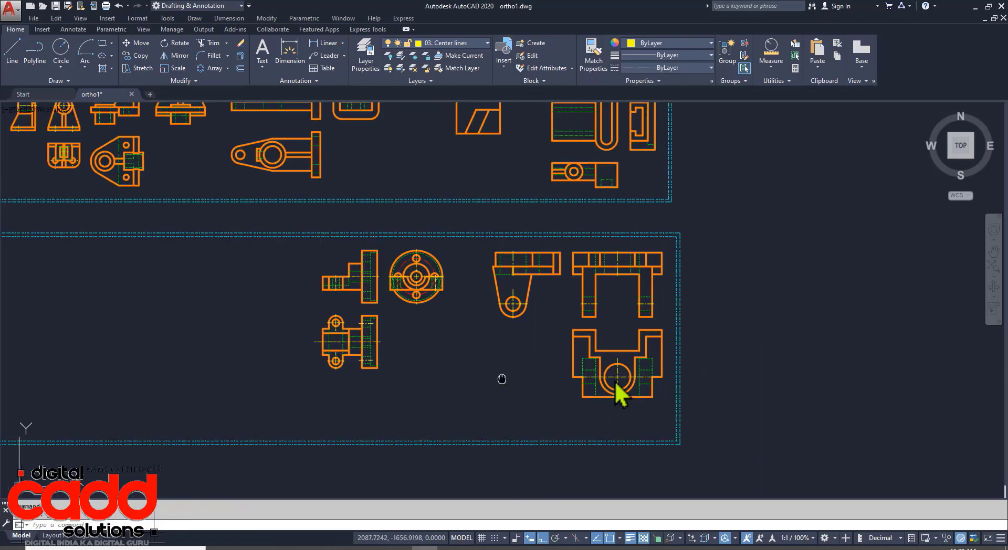
pyautogui.moveTo(387, 405)
pyautogui.mouseDown(button='middle')
pyautogui.moveTo(423, 400)
pyautogui.moveTo(399, 401)
pyautogui.mouseUp(button='middle')
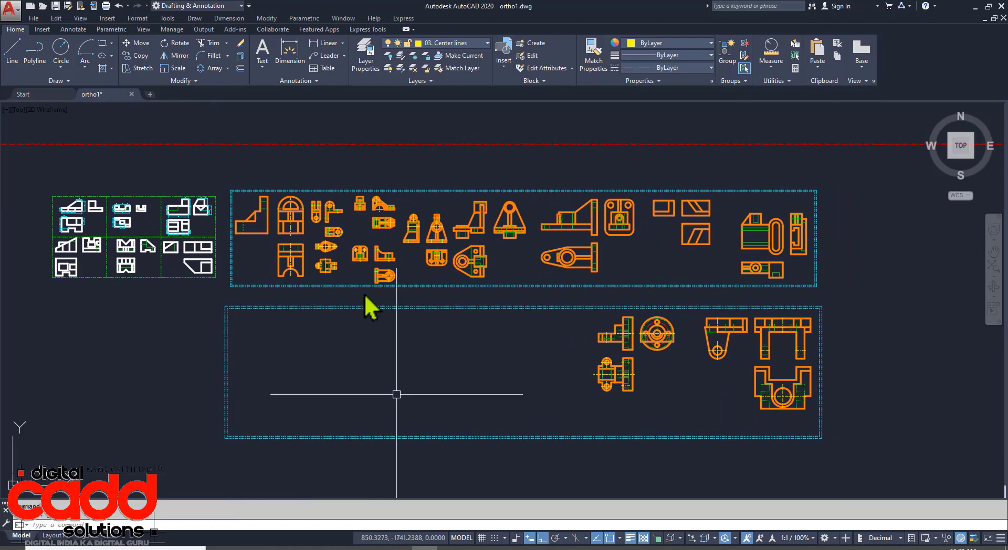
pyautogui.scroll(4, 364, 198)
pyautogui.scroll(-6, 380, 254)
pyautogui.moveTo(669, 341); pyautogui.dragTo(615, 324, button='middle')
pyautogui.scroll(2, 503, 354)
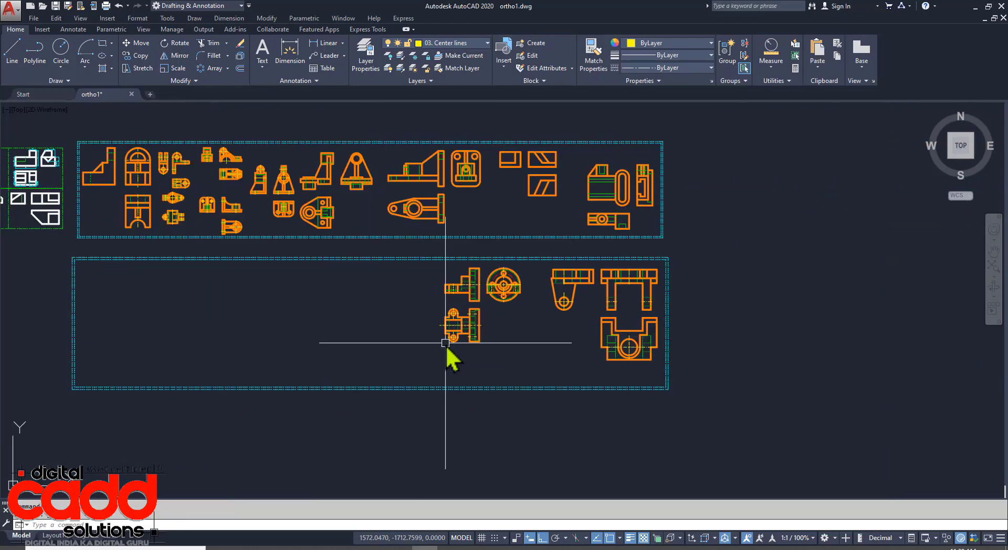
# Step: Switch to the exercise PDF in the browser, maximize its window and look ahead from exercise 135 to the exercises on page 10
pyautogui.hotkey('alt', 'Tab')
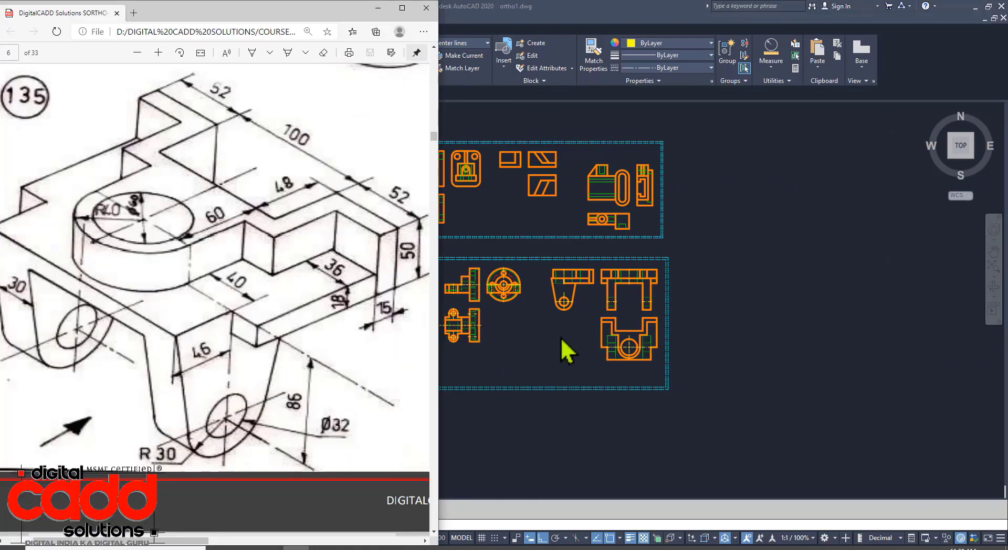
pyautogui.click(406, 8)
pyautogui.scroll(-10, 513, 401)
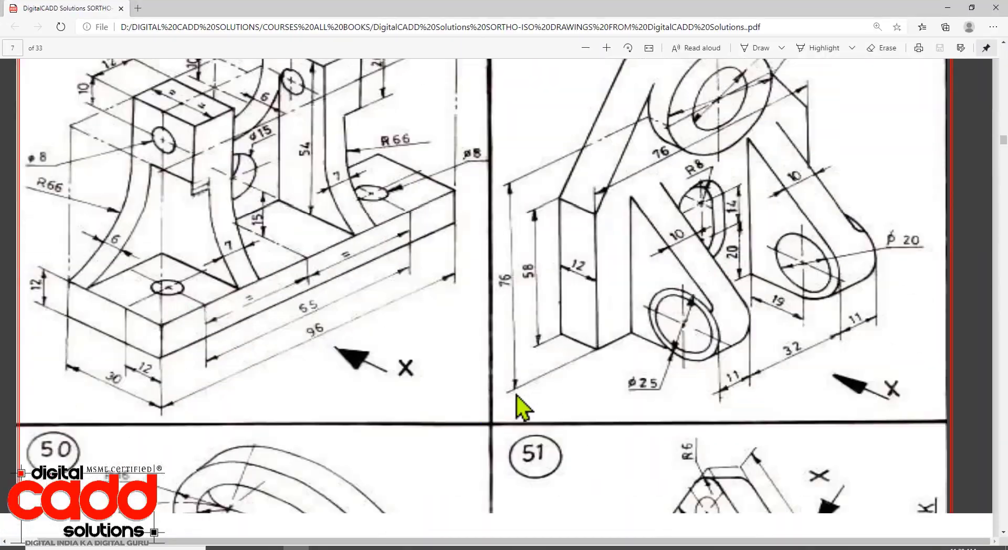
pyautogui.scroll(-20, 509, 432)
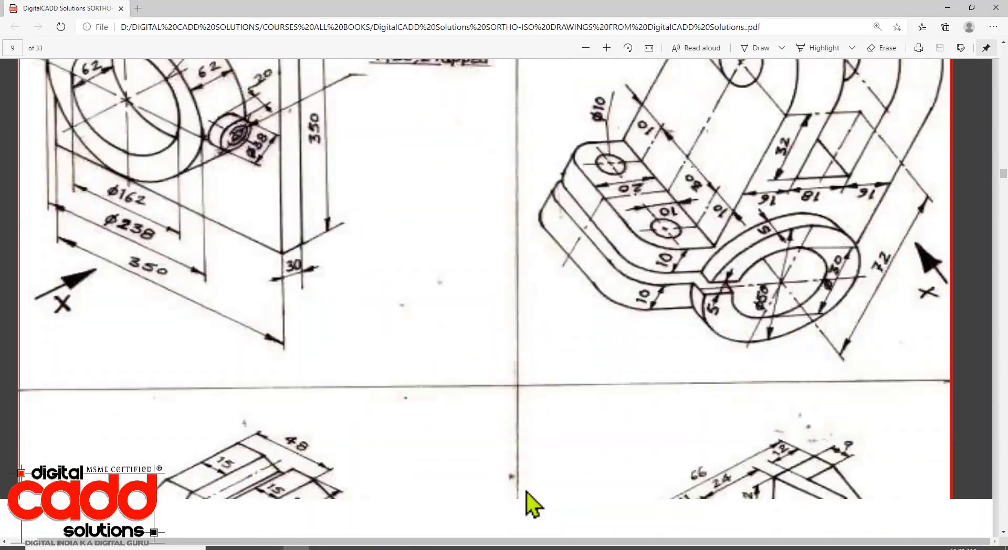
pyautogui.scroll(-3, 533, 501)
pyautogui.scroll(5, 533, 493)
pyautogui.keyDown('ctrl'); pyautogui.scroll(-2, 525, 490); pyautogui.keyUp('ctrl')
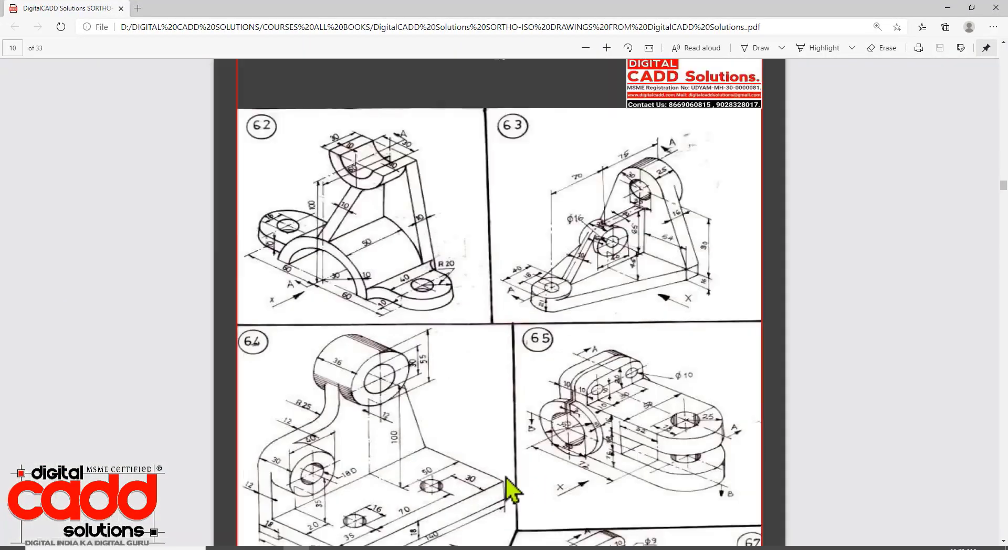
# Step: Examine the dimensioned isometric views of exercises 62 to 67 on page 10 of the PDF, and return to the AutoCAD drawing
pyautogui.scroll(3, 550, 220)
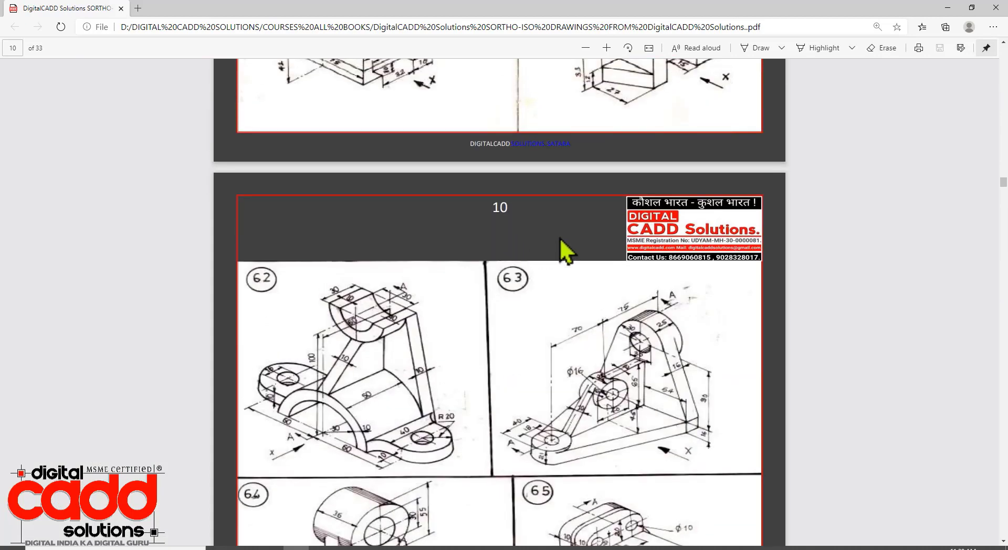
pyautogui.scroll(-7, 531, 343)
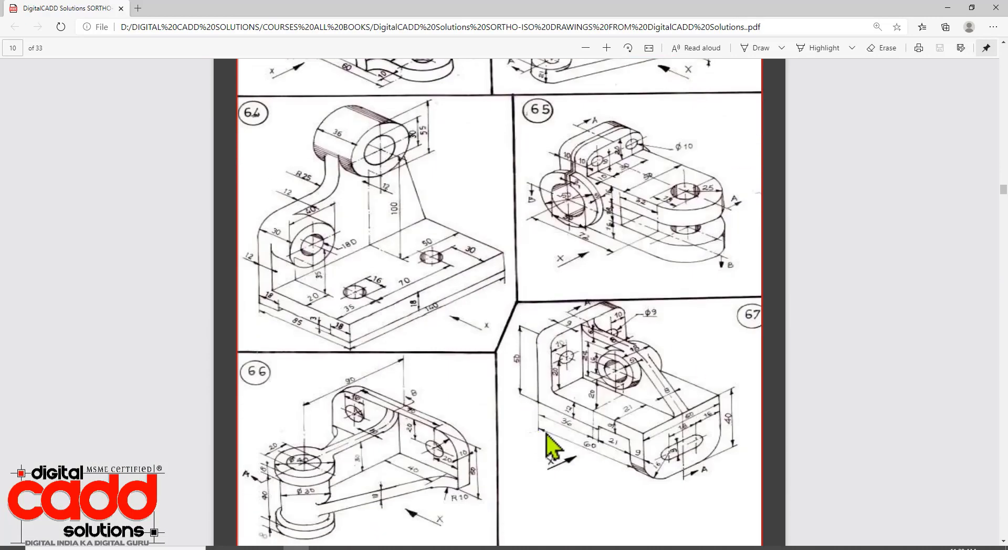
pyautogui.keyDown('ctrl'); pyautogui.scroll(1, 514, 498); pyautogui.keyUp('ctrl')
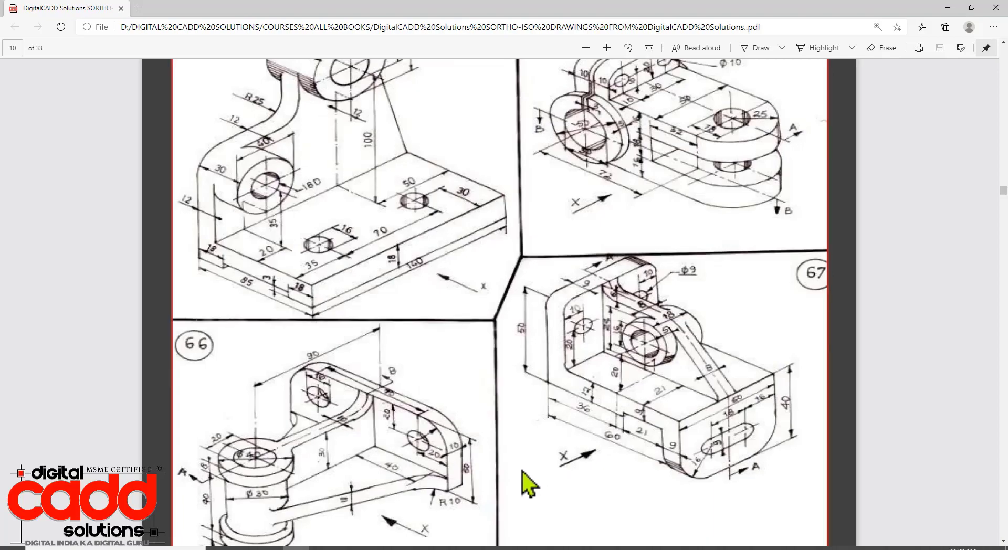
pyautogui.scroll(9, 525, 480)
pyautogui.scroll(-6, 520, 483)
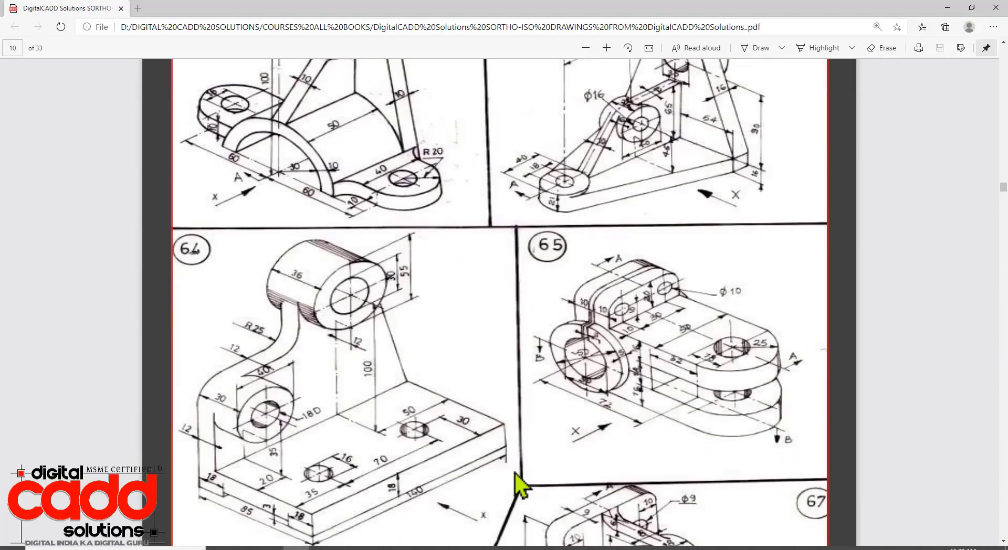
pyautogui.scroll(4, 427, 339)
pyautogui.scroll(-12, 687, 378)
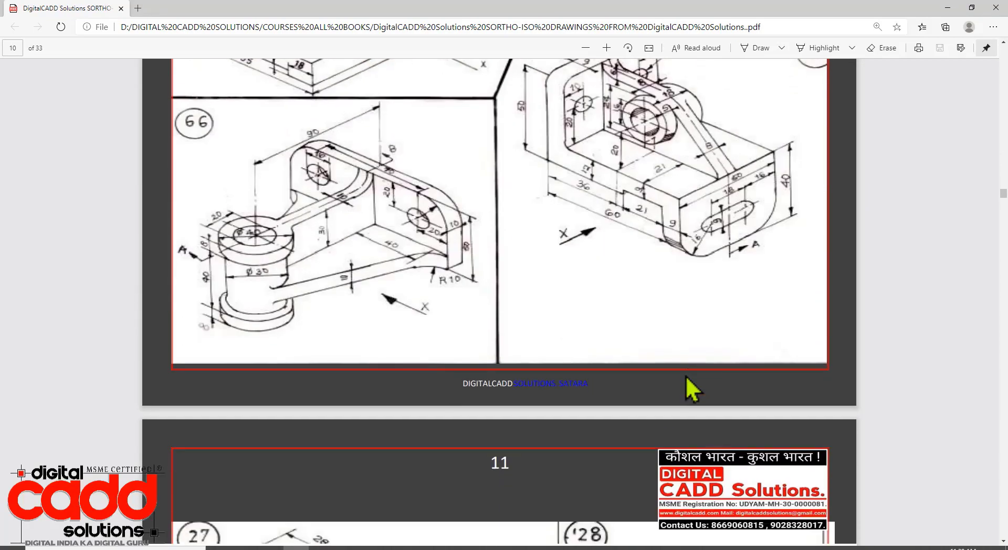
pyautogui.scroll(5, 603, 404)
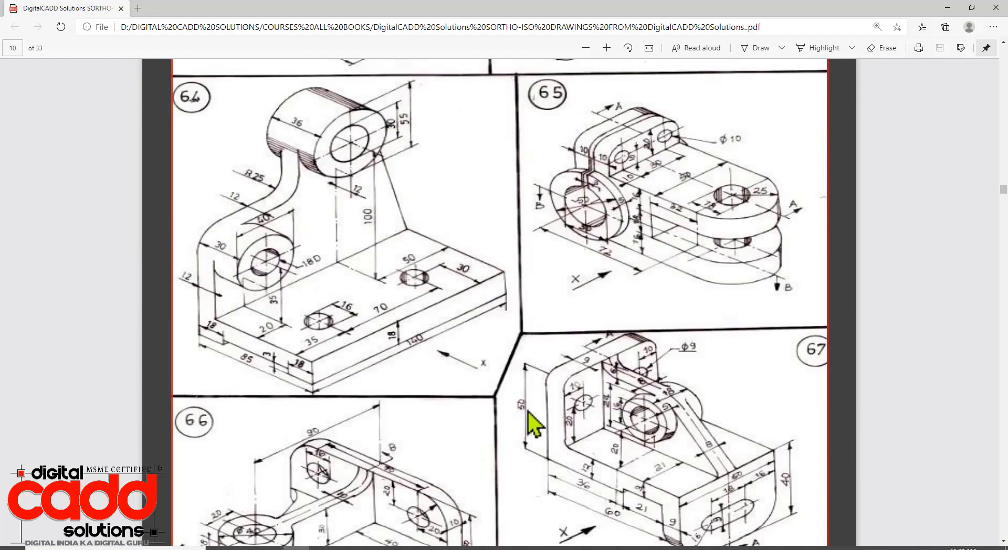
pyautogui.keyDown('ctrl'); pyautogui.scroll(1, 531, 425); pyautogui.keyUp('ctrl')
pyautogui.scroll(10, 532, 438)
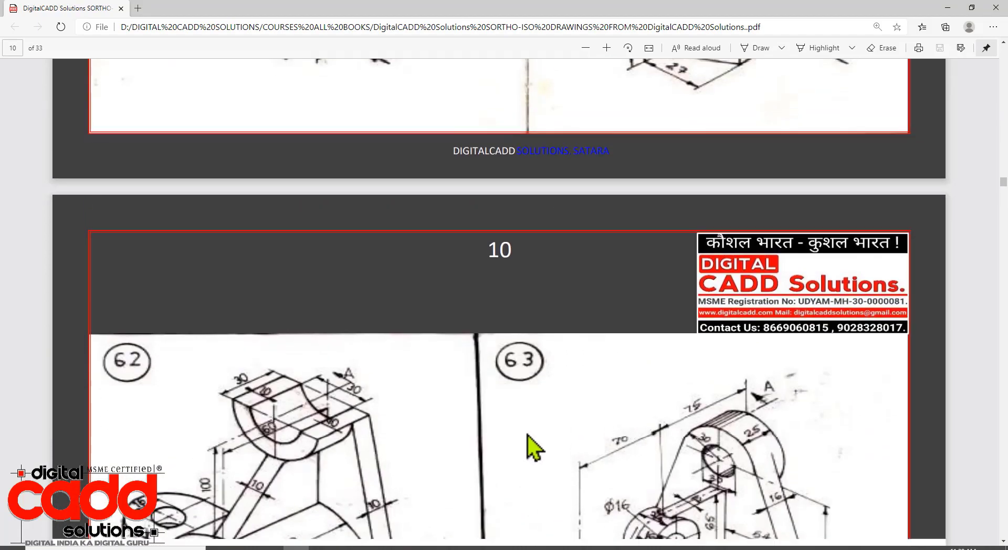
pyautogui.scroll(-15, 528, 441)
pyautogui.scroll(4, 525, 425)
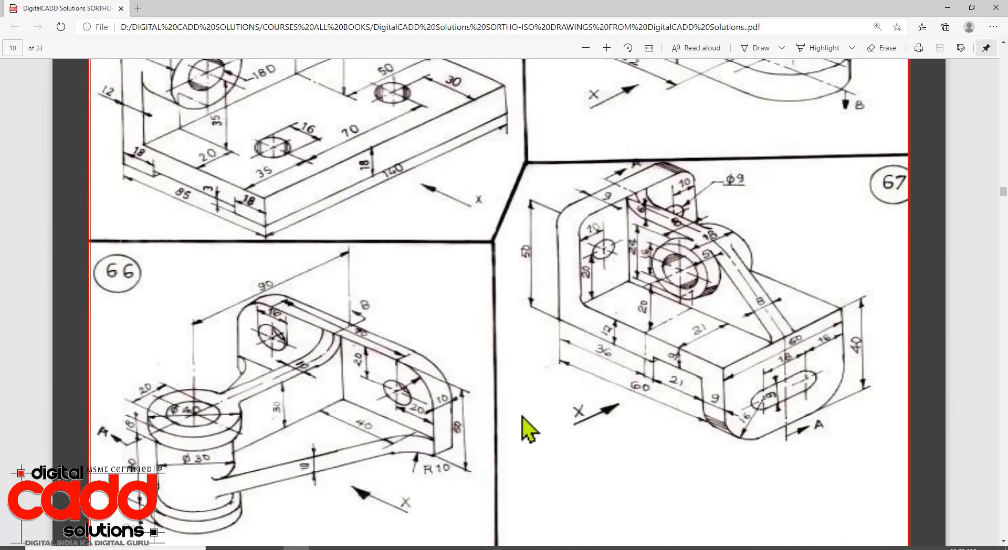
pyautogui.scroll(10, 527, 427)
pyautogui.scroll(-3, 527, 427)
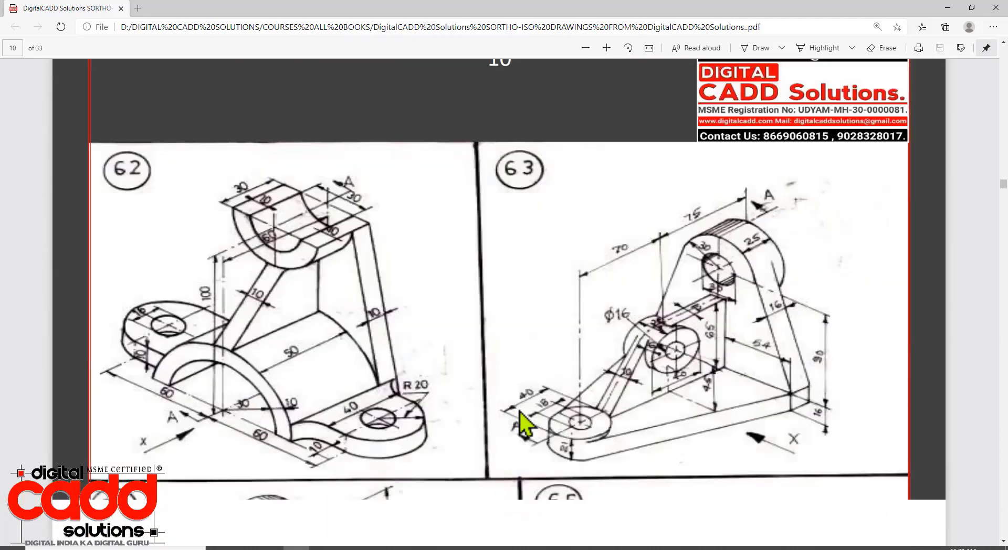
pyautogui.scroll(-1, 524, 425)
pyautogui.scroll(-7, 520, 413)
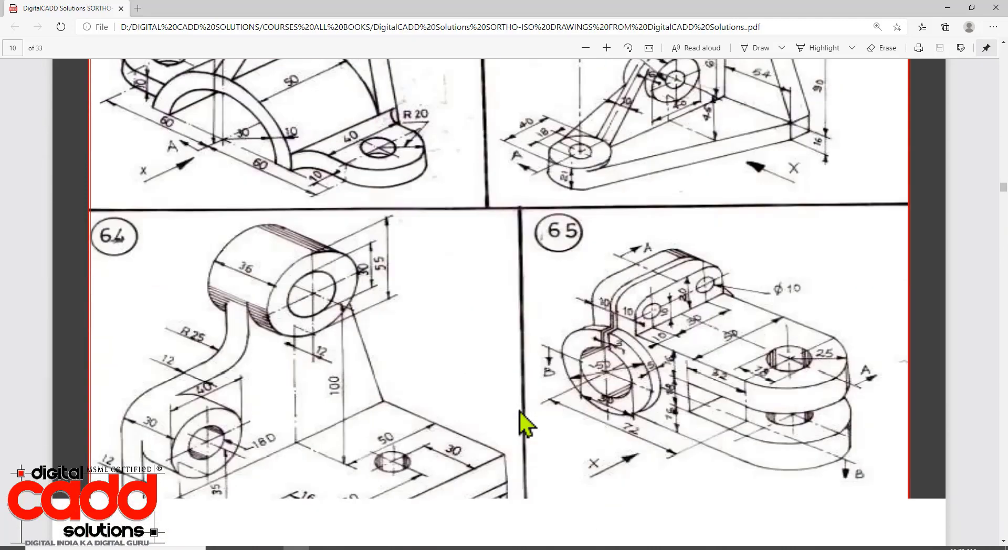
pyautogui.scroll(7, 523, 423)
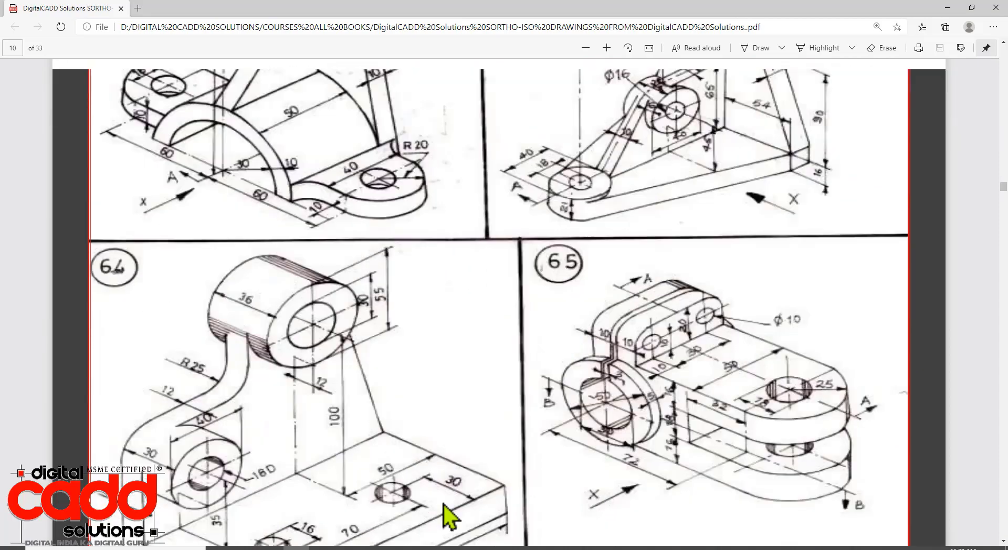
pyautogui.click(425, 549)
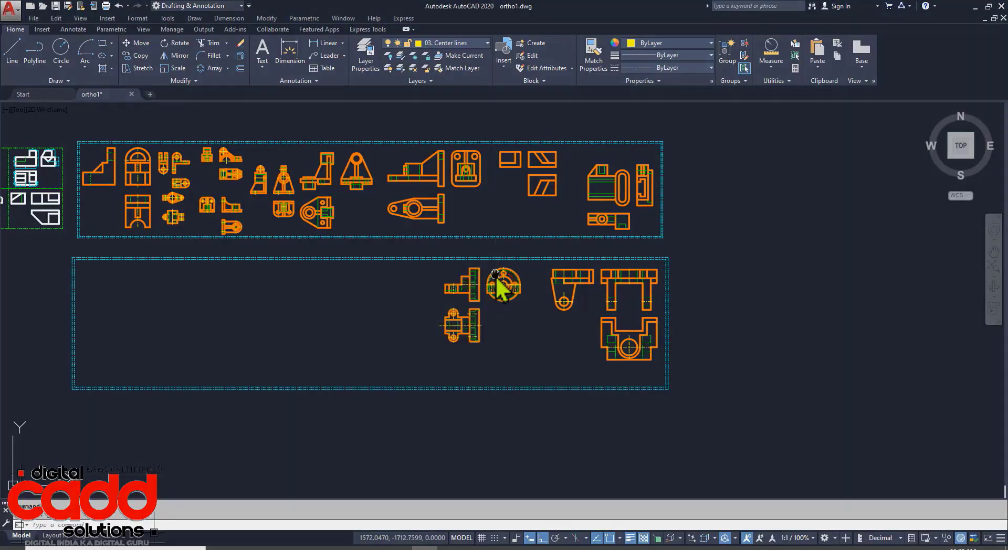